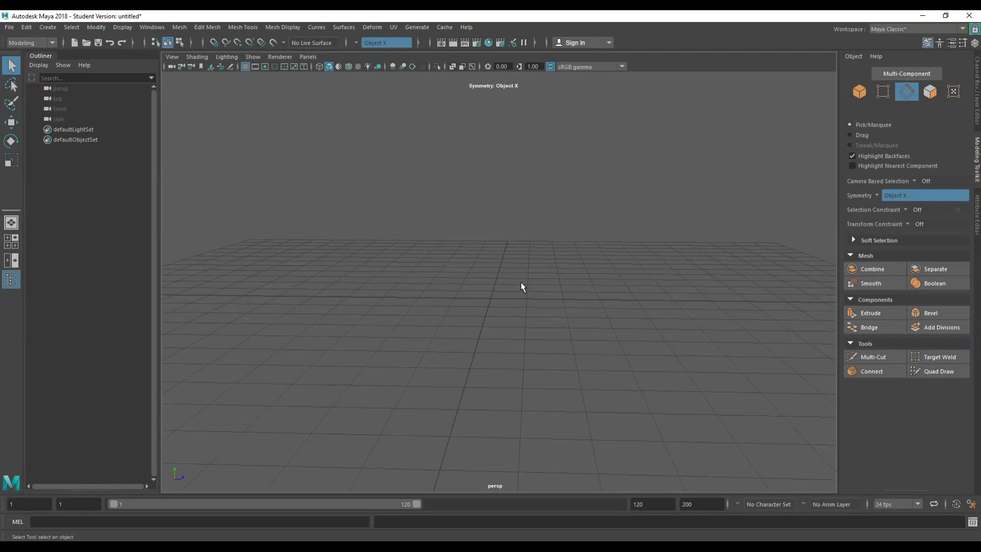
- Create a polygon cube primitive at the origin of the empty scene
{"action": "left_click_drag", "start_coordinate": [520, 283], "coordinate": [499, 285], "text": "alt"}
{"action": "scroll", "coordinate": [526, 306], "scroll_direction": "down", "scroll_amount": 3}
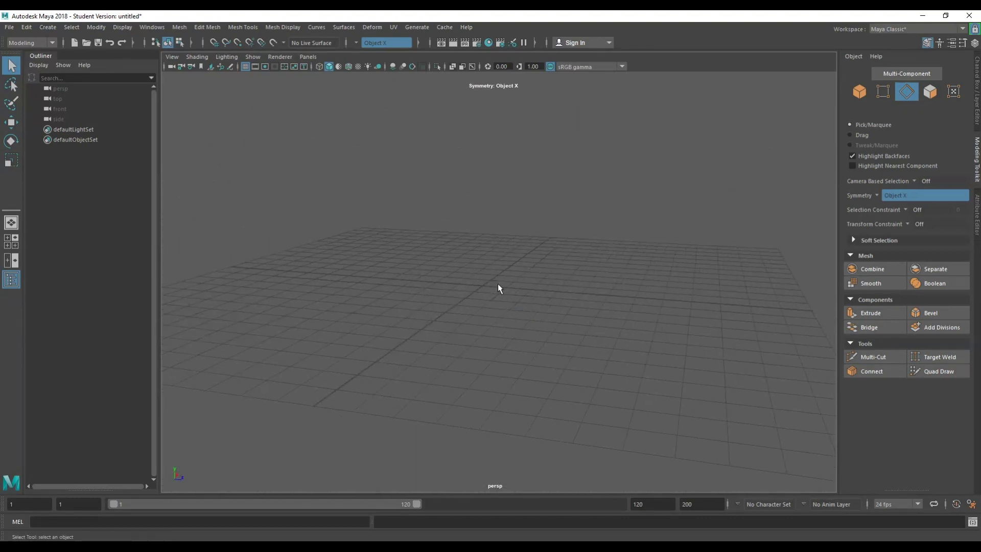
{"action": "key", "text": "space"}
{"action": "left_click", "coordinate": [432, 246]}
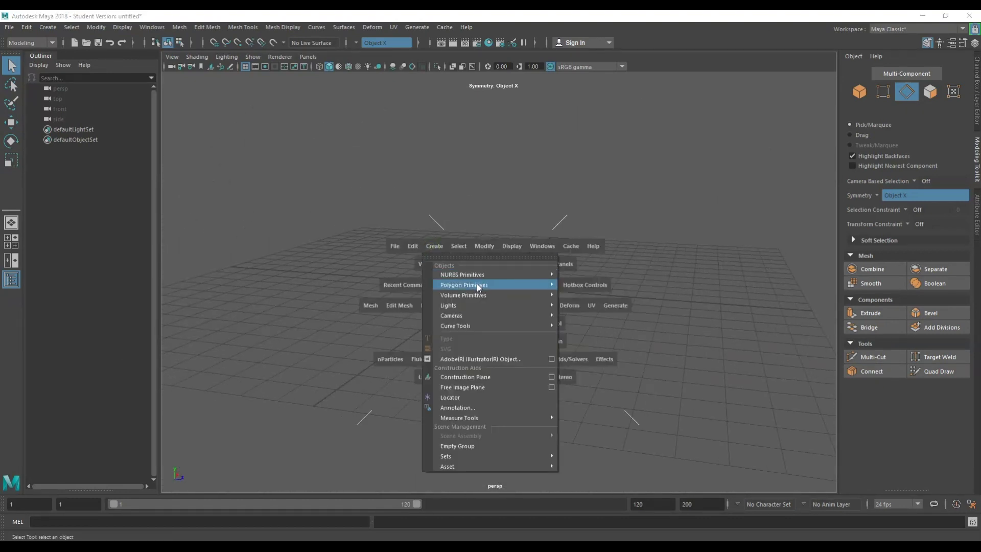
{"action": "mouse_move", "coordinate": [477, 284]}
{"action": "left_click", "coordinate": [603, 302]}
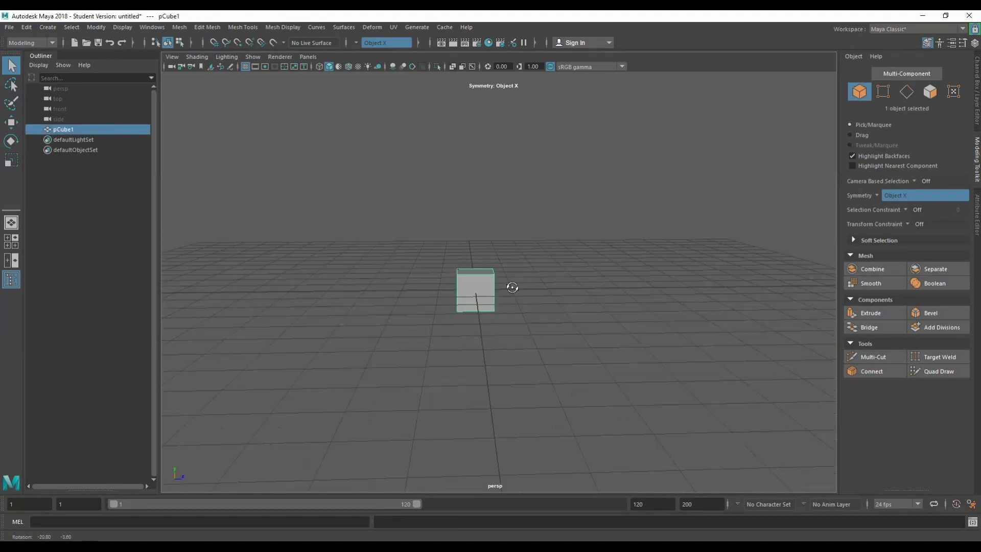
- Move the cube up along the Y axis to about 0.57 so it rests on the grid
{"action": "key", "text": "w"}
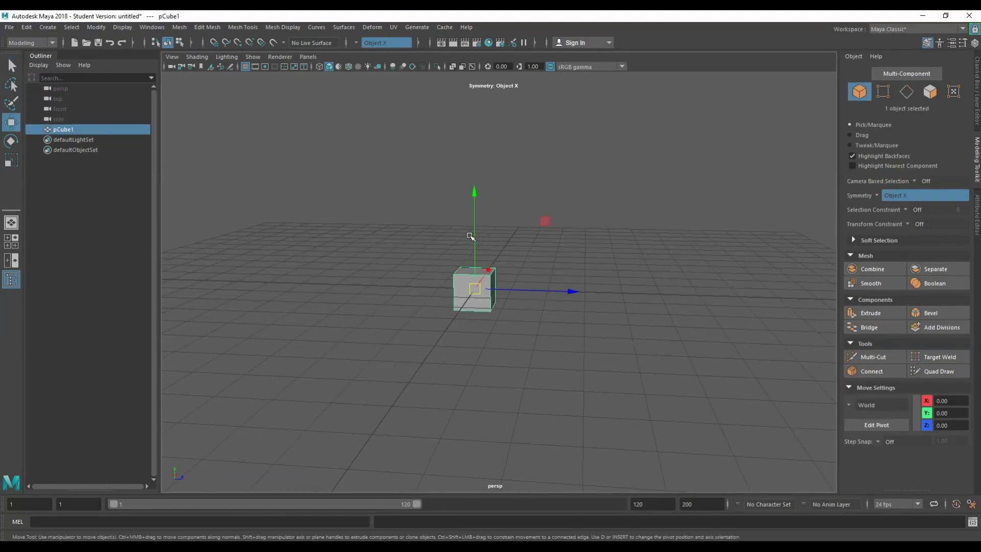
{"action": "left_click_drag", "start_coordinate": [469, 236], "coordinate": [477, 302]}
{"action": "right_click_drag", "start_coordinate": [477, 302], "coordinate": [515, 268], "text": "alt"}
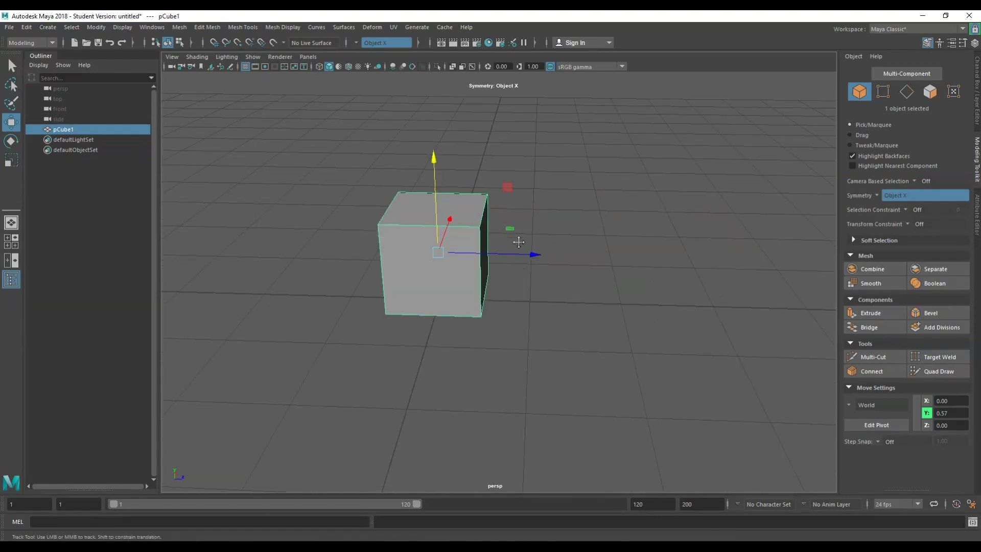
{"action": "middle_click_drag", "start_coordinate": [519, 242], "coordinate": [520, 286], "text": "alt"}
{"action": "left_click_drag", "start_coordinate": [520, 286], "coordinate": [521, 268], "text": "alt"}
- Switch the cube to edge component mode and turn symmetry off
{"action": "right_click_drag", "start_coordinate": [512, 148], "coordinate": [513, 100]}
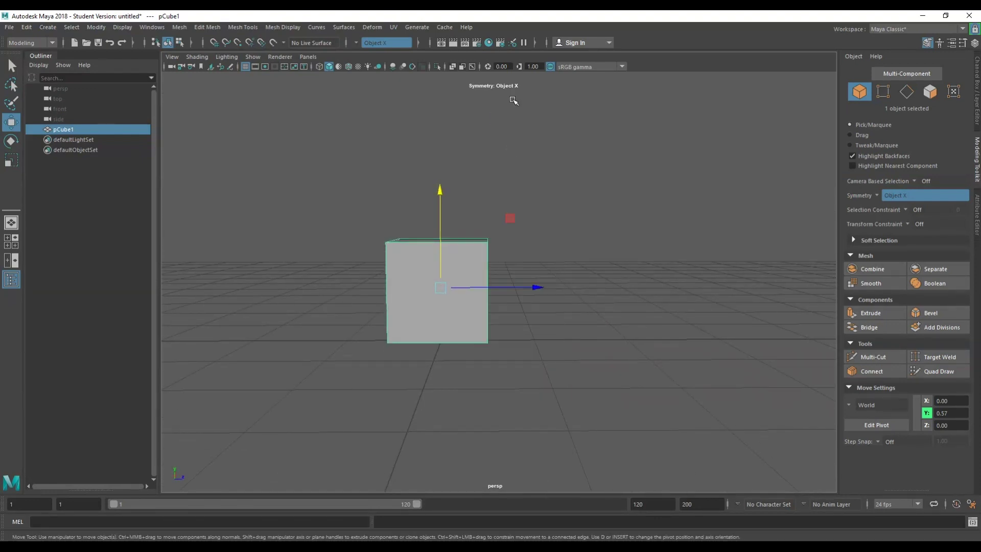
{"action": "left_click_drag", "start_coordinate": [513, 100], "coordinate": [470, 212], "text": "alt"}
{"action": "left_click", "coordinate": [879, 198]}
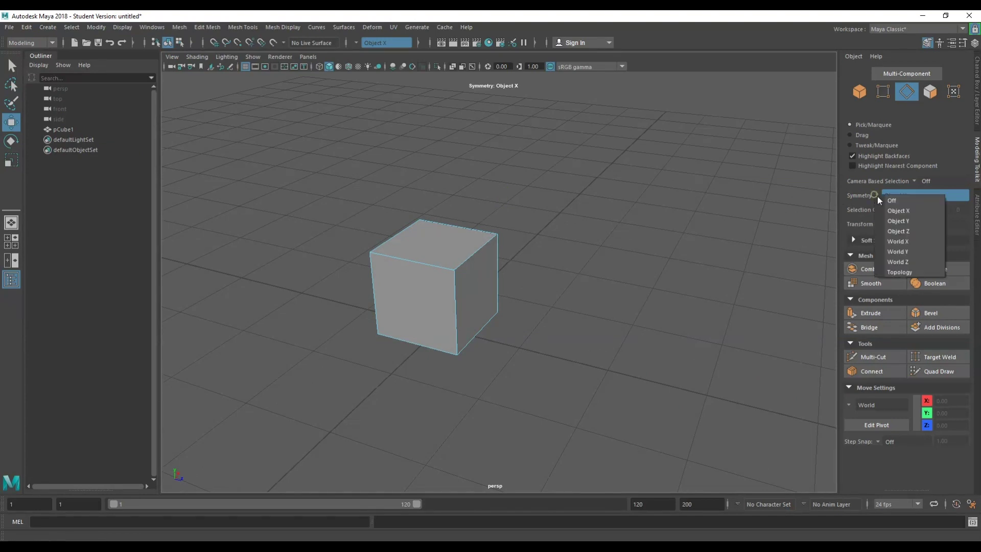
{"action": "left_click", "coordinate": [891, 204]}
- Select a top edge of the cube and split its edge ring to add a loop around the middle
{"action": "left_click", "coordinate": [411, 269]}
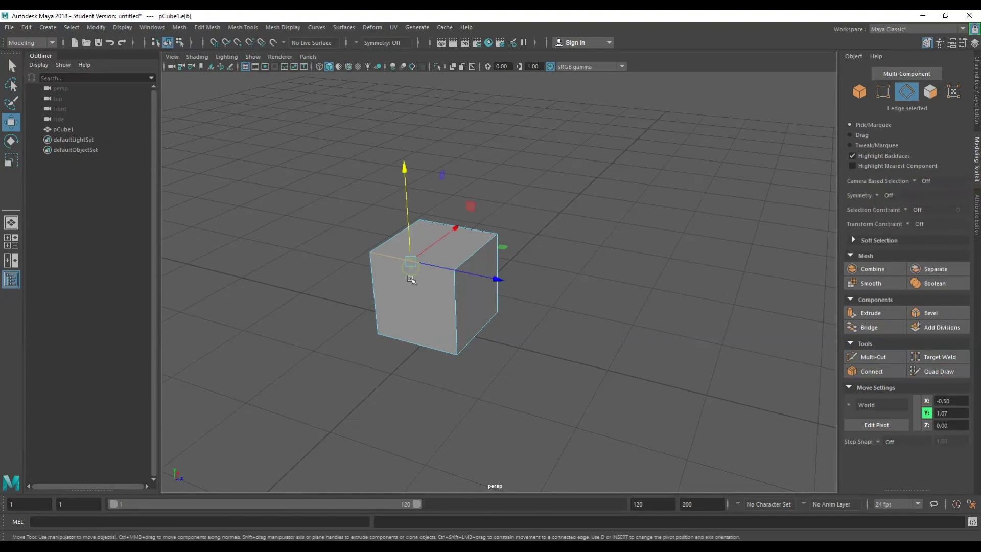
{"action": "right_click", "coordinate": [389, 261], "text": "ctrl"}
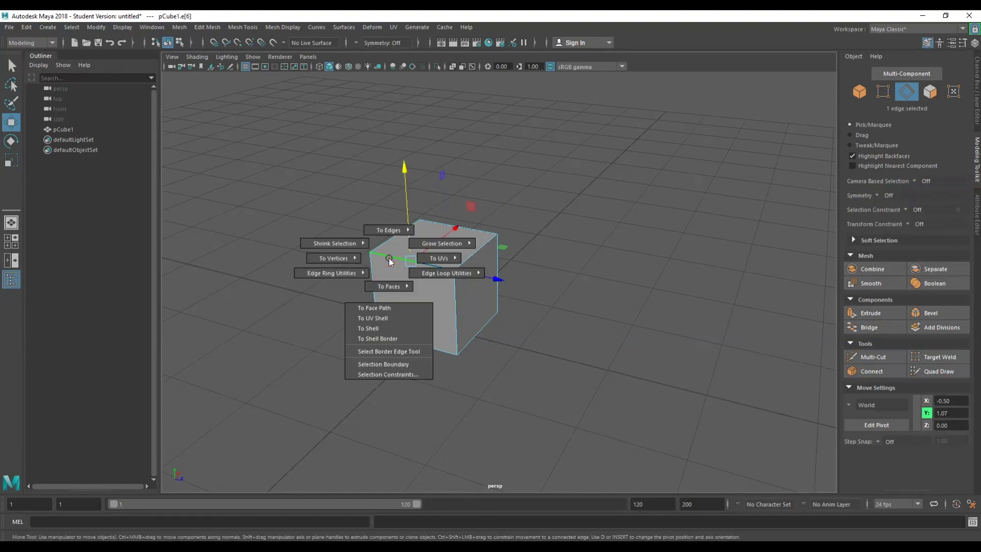
{"action": "mouse_move", "coordinate": [355, 277]}
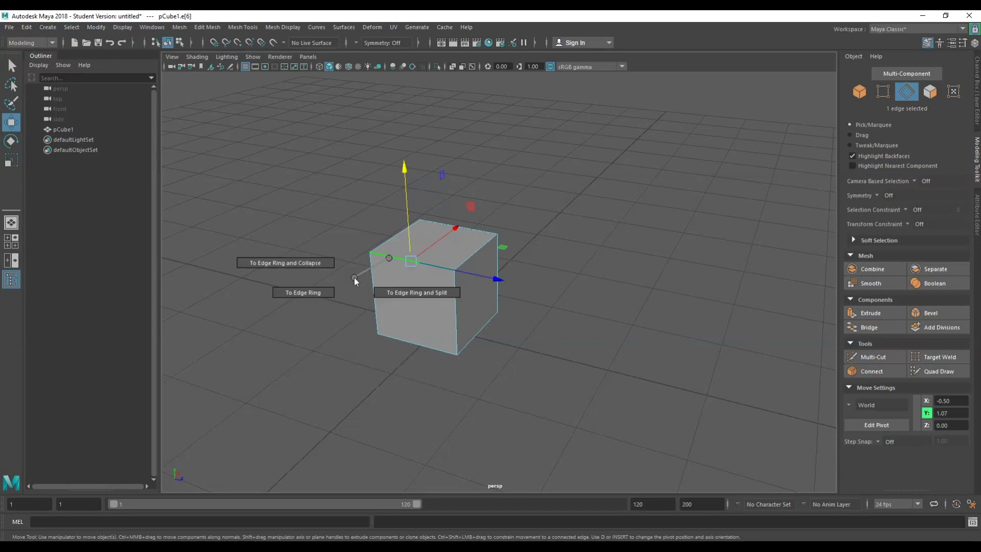
{"action": "left_click", "coordinate": [388, 292]}
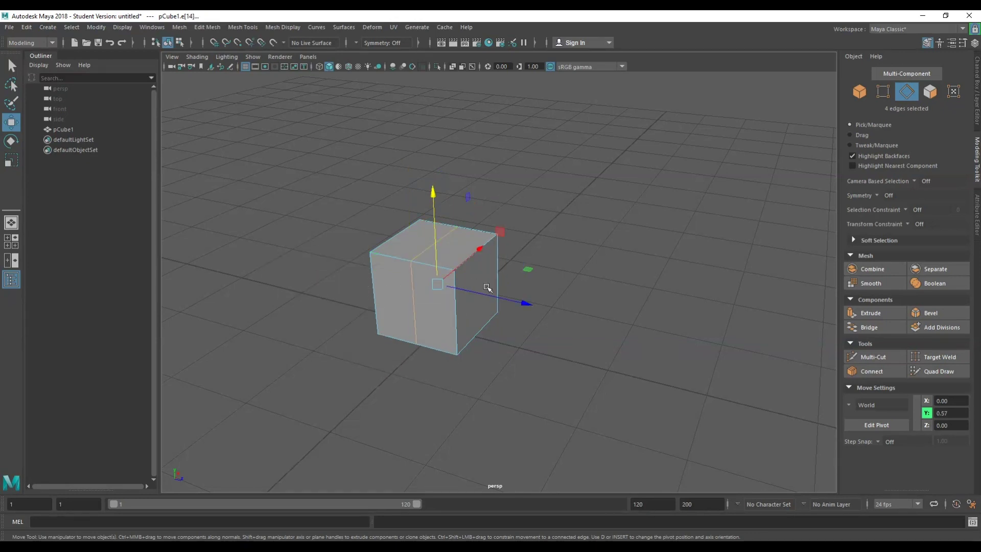
- Select the top edge parallel to the new loop and split its edge ring, dividing the top into four faces
{"action": "left_click_drag", "start_coordinate": [487, 288], "coordinate": [373, 309], "text": "alt"}
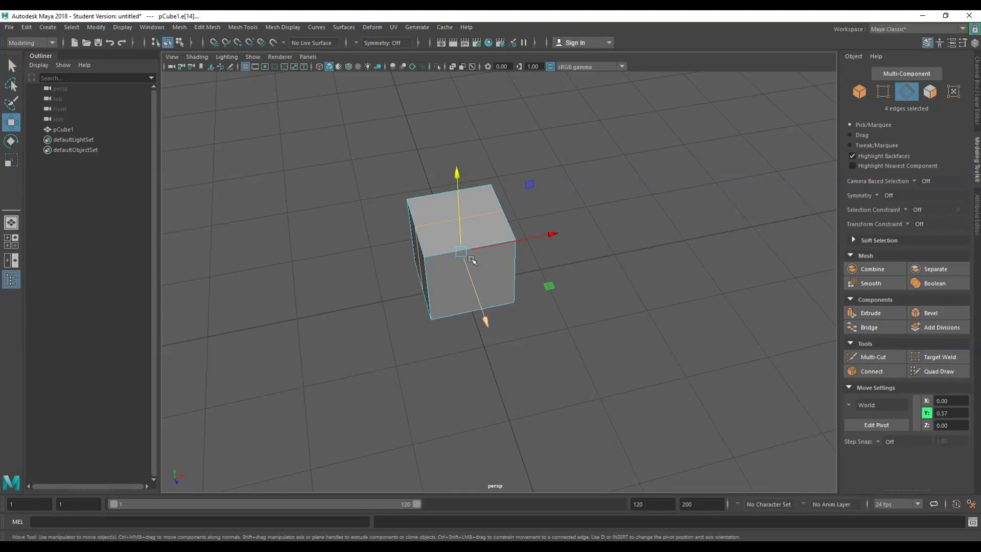
{"action": "key", "text": "q"}
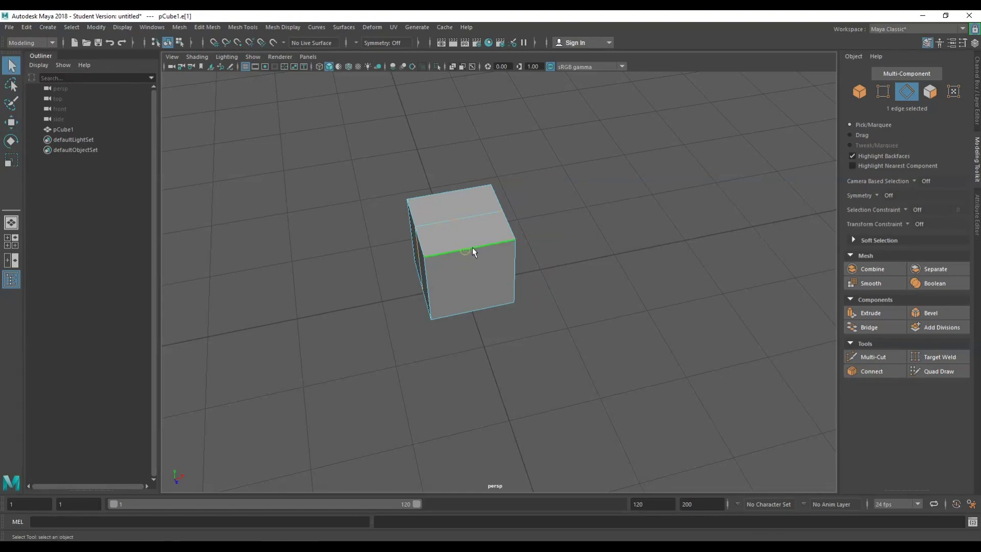
{"action": "right_click_drag", "start_coordinate": [472, 254], "coordinate": [466, 284], "text": "shift"}
{"action": "left_click_drag", "start_coordinate": [480, 262], "coordinate": [558, 245], "text": "alt"}
- Select the four top faces of the cube and raise them to about Y 1.85
{"action": "right_click_drag", "start_coordinate": [516, 205], "coordinate": [468, 213]}
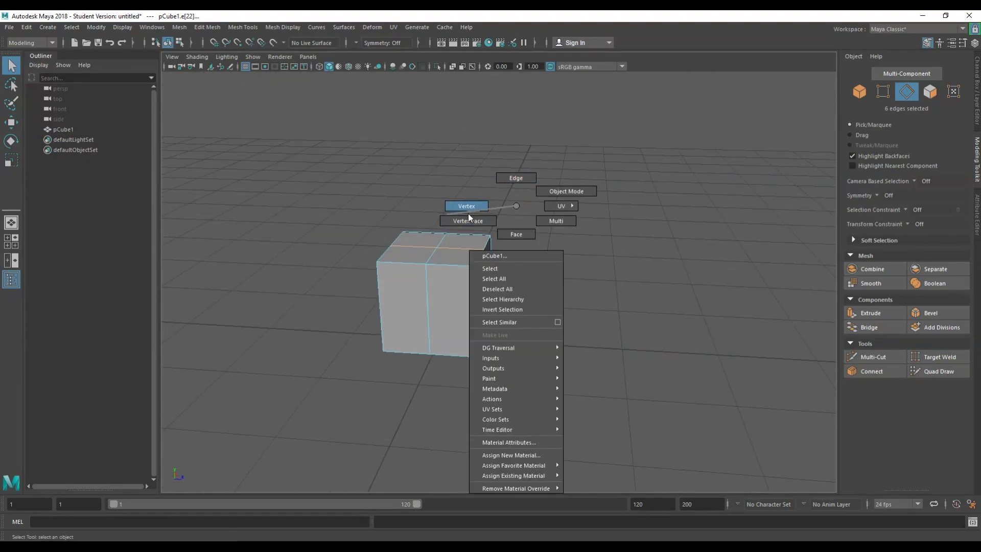
{"action": "right_click_drag", "start_coordinate": [516, 233], "coordinate": [516, 234]}
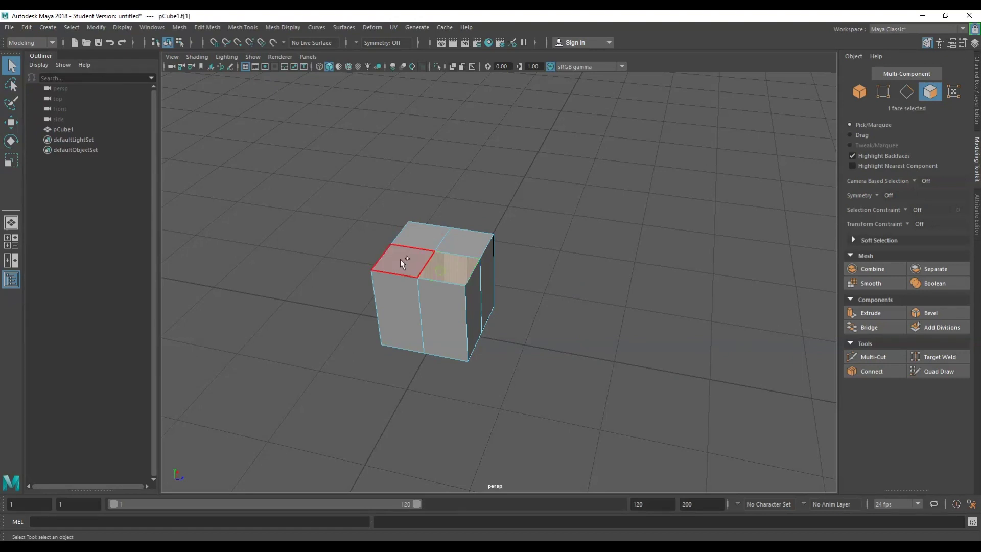
{"action": "left_click", "coordinate": [475, 250], "text": "shift"}
{"action": "left_click_drag", "start_coordinate": [504, 302], "coordinate": [523, 285], "text": "alt"}
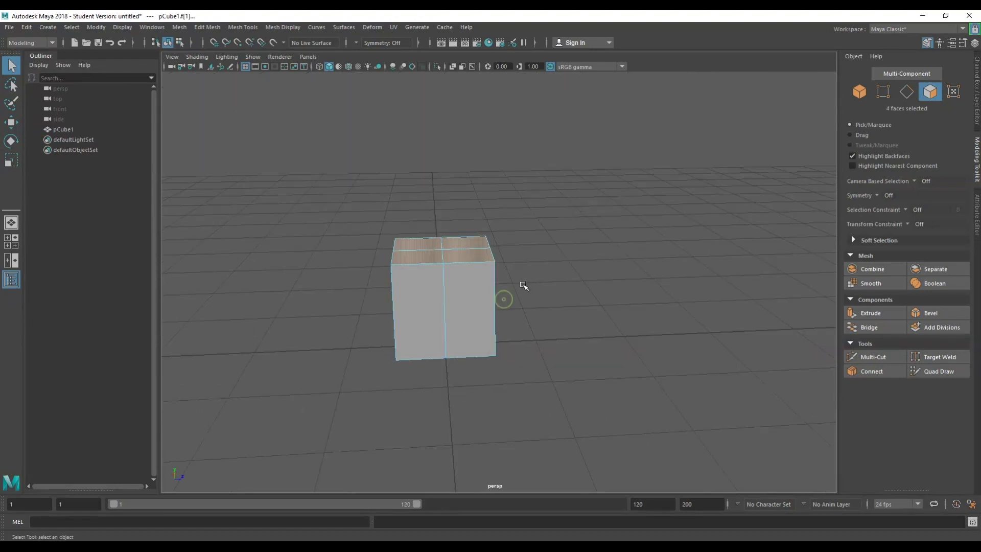
{"action": "key", "text": "w"}
{"action": "left_click_drag", "start_coordinate": [441, 200], "coordinate": [442, 158]}
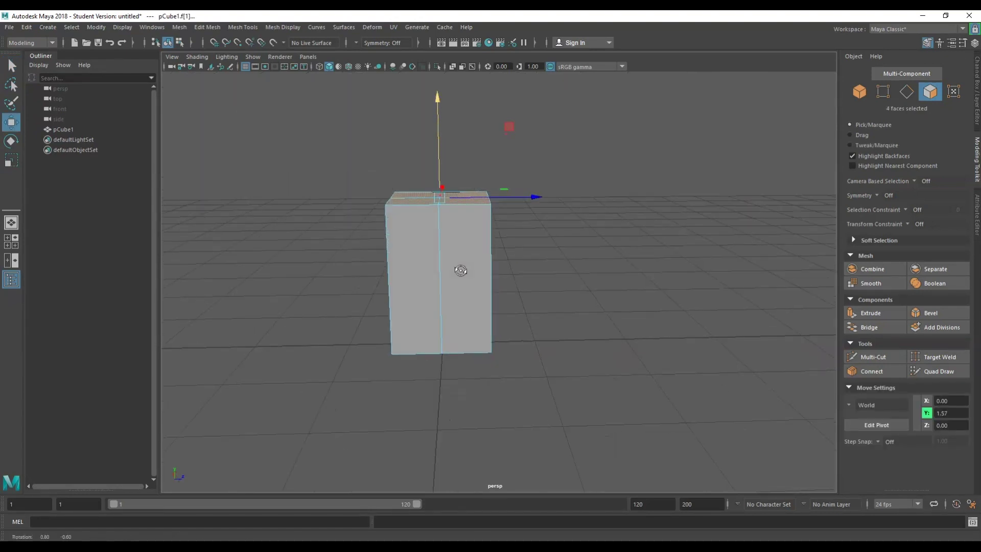
{"action": "left_click_drag", "start_coordinate": [457, 267], "coordinate": [453, 217], "text": "alt"}
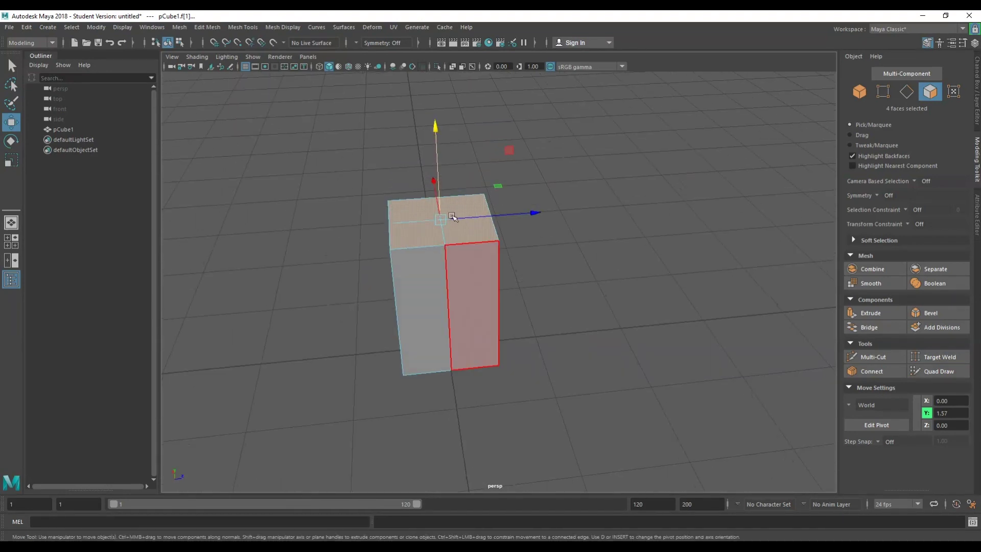
- Select the four bottom faces of the box and scale them down uniformly so the shape tapers toward its base
{"action": "left_click_drag", "start_coordinate": [493, 281], "coordinate": [442, 257], "text": "alt"}
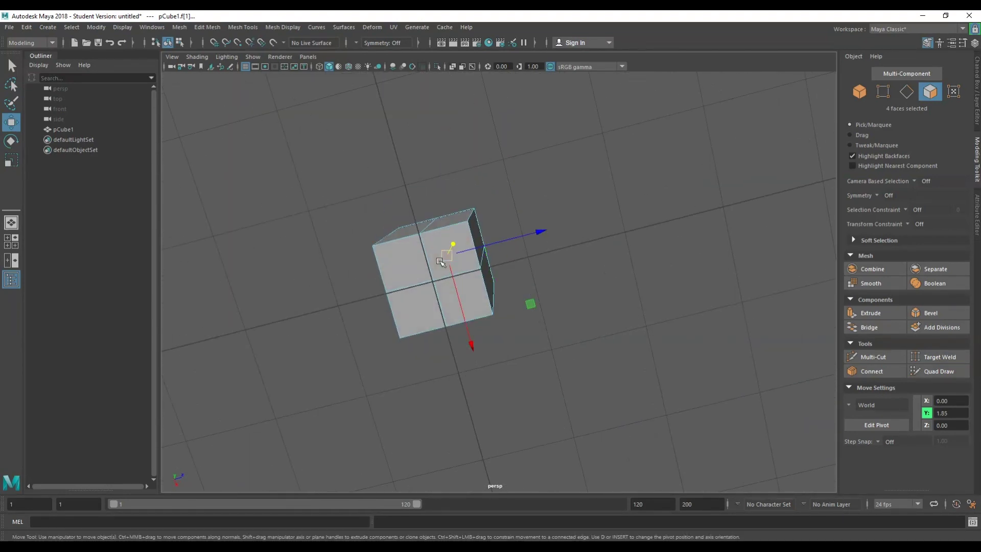
{"action": "key", "text": "q"}
{"action": "left_click", "coordinate": [440, 253]}
{"action": "left_click", "coordinate": [397, 274], "text": "shift"}
{"action": "left_click", "coordinate": [401, 311], "text": "shift"}
{"action": "left_click", "coordinate": [454, 305], "text": "shift"}
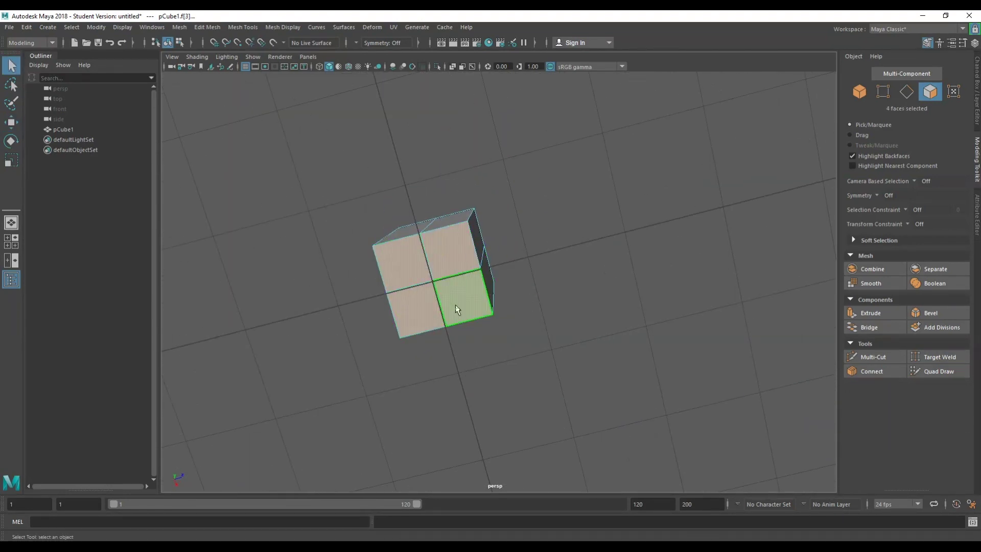
{"action": "key", "text": "w"}
{"action": "key", "text": "r"}
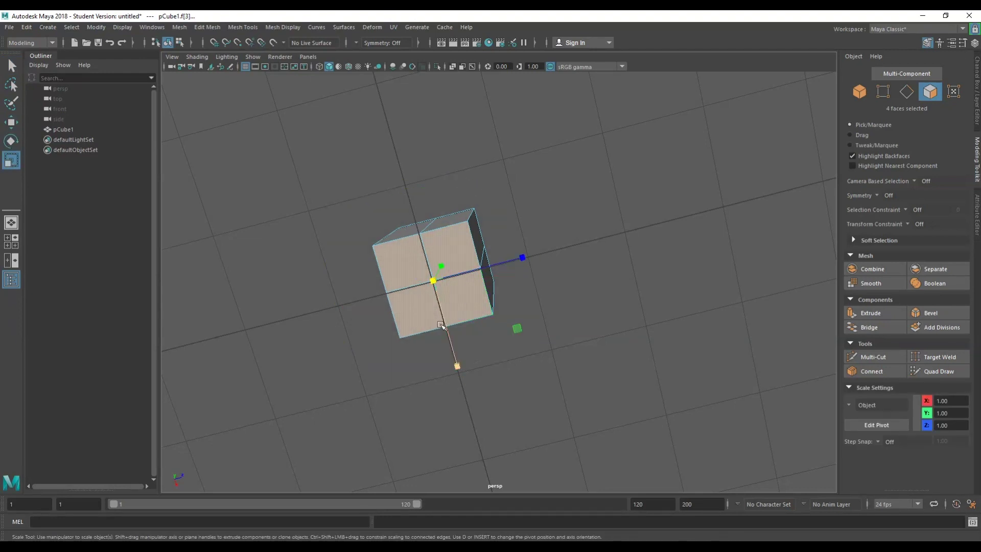
{"action": "left_click_drag", "start_coordinate": [441, 325], "coordinate": [427, 361], "text": "alt"}
{"action": "left_click_drag", "start_coordinate": [435, 322], "coordinate": [487, 387]}
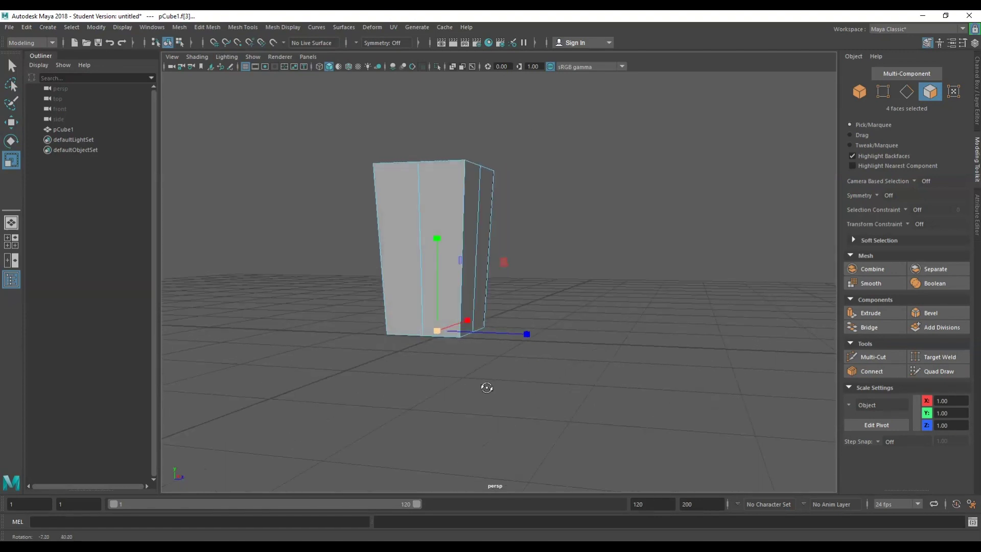
- Select a vertical corner edge and split its edge ring to add a horizontal loop at mid-height
{"action": "key", "text": "q"}
{"action": "right_click", "coordinate": [460, 234]}
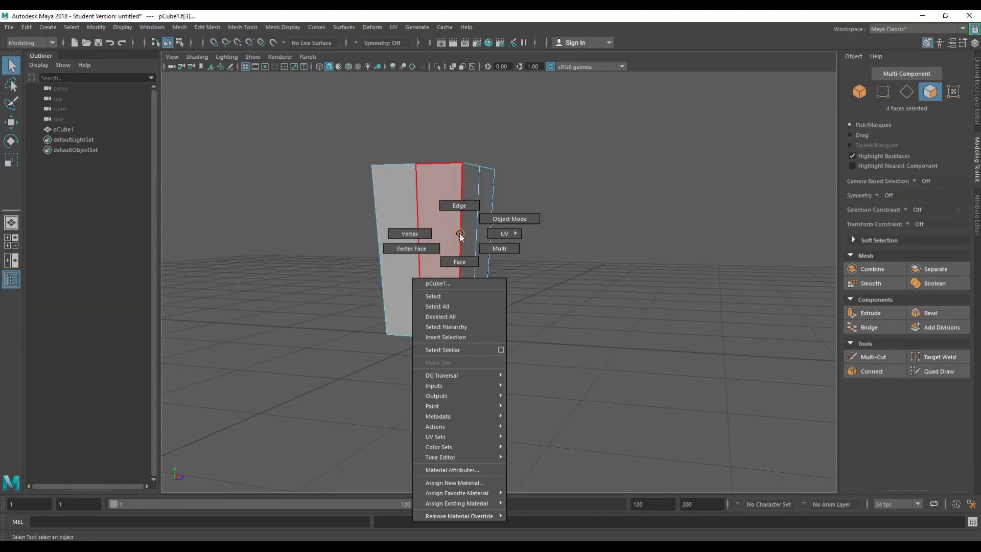
{"action": "left_click", "coordinate": [459, 206]}
{"action": "left_click", "coordinate": [461, 214]}
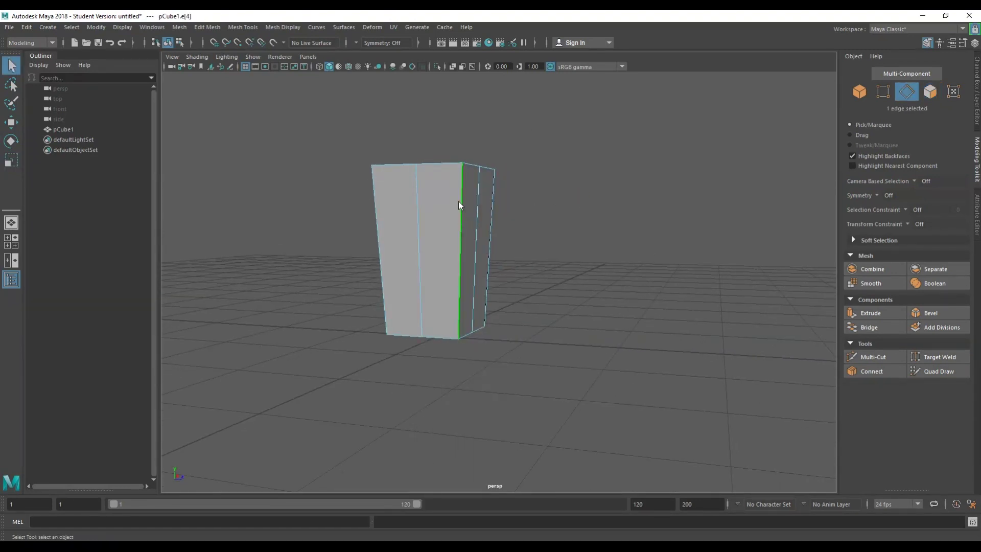
{"action": "right_click_drag", "start_coordinate": [458, 201], "coordinate": [461, 249], "text": "ctrl"}
{"action": "mouse_move", "coordinate": [440, 271]}
{"action": "left_mouse_down", "text": "alt"}
{"action": "mouse_move", "coordinate": [357, 282]}
{"action": "mouse_move", "coordinate": [425, 277]}
{"action": "mouse_move", "coordinate": [477, 258]}
{"action": "mouse_move", "coordinate": [444, 265]}
{"action": "left_mouse_up", "text": "alt"}
- Slide the horizontal edge loop slightly downward with the Slide Edge tool and scale it inward
{"action": "key", "text": "space"}
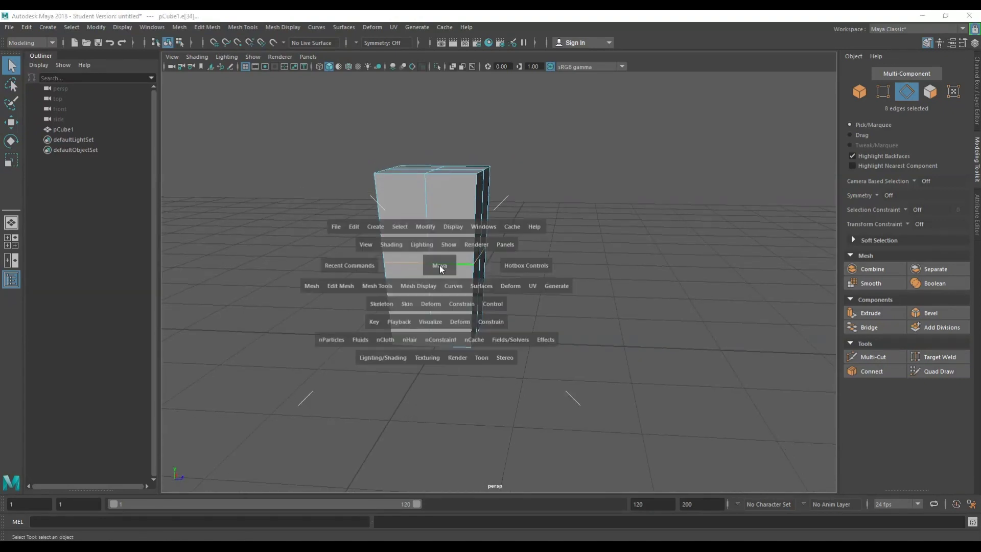
{"action": "left_click_drag", "start_coordinate": [345, 286], "coordinate": [404, 447]}
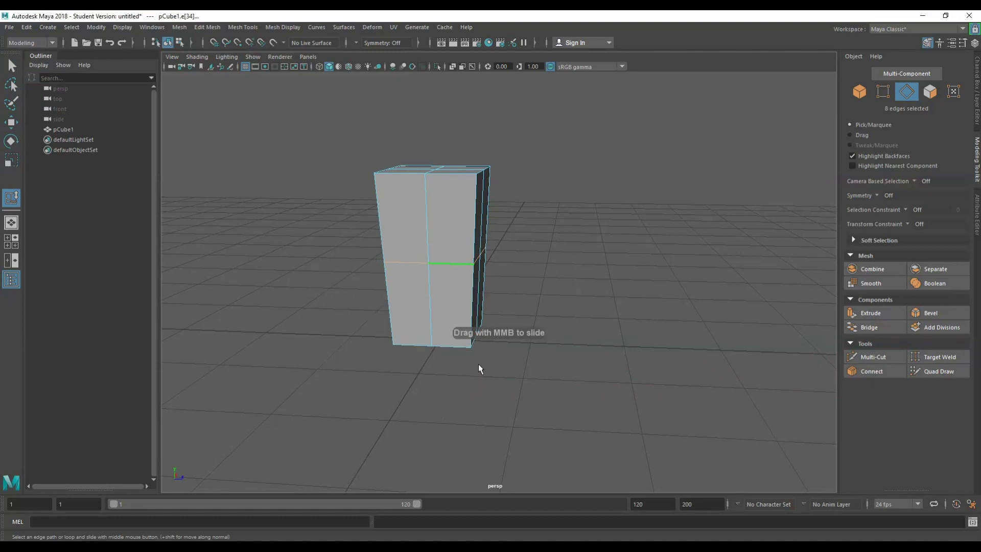
{"action": "middle_click_drag", "start_coordinate": [443, 270], "coordinate": [459, 289]}
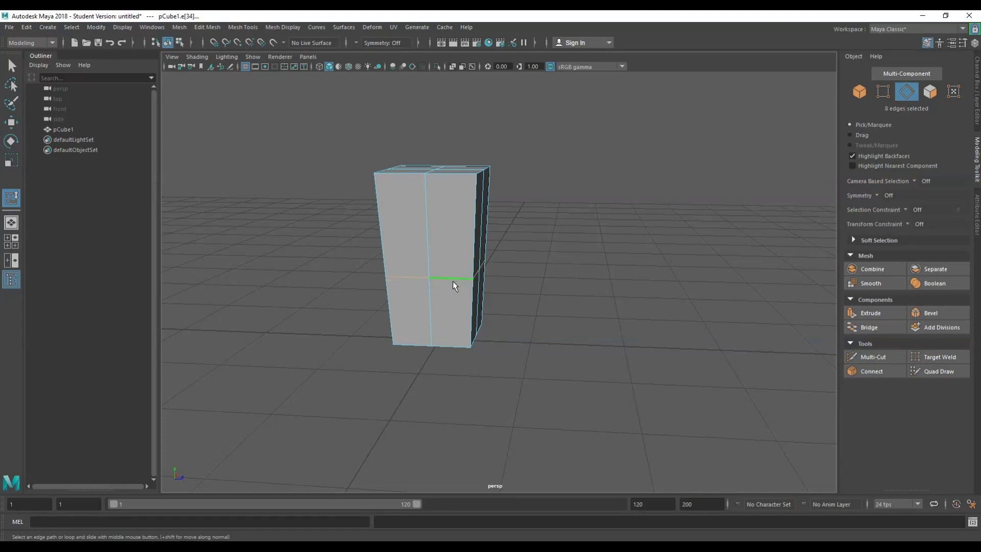
{"action": "left_click_drag", "start_coordinate": [453, 281], "coordinate": [408, 287], "text": "alt"}
{"action": "key", "text": "r"}
- Try raising the center vertex of the box's top into a peak, and undo the move
{"action": "right_click", "coordinate": [576, 144]}
{"action": "left_click", "coordinate": [550, 144]}
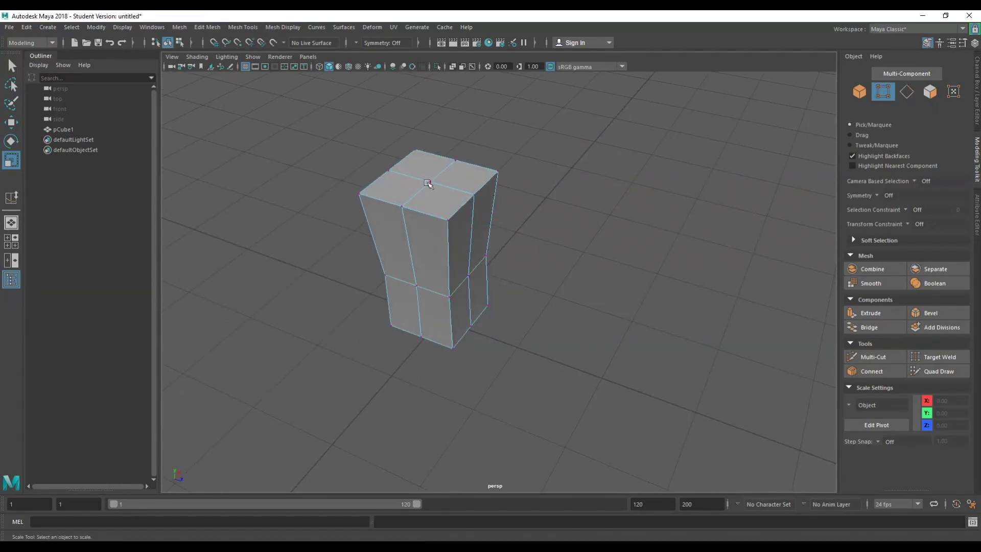
{"action": "left_click", "coordinate": [431, 184]}
{"action": "key", "text": "w"}
{"action": "left_click_drag", "start_coordinate": [430, 159], "coordinate": [432, 132]}
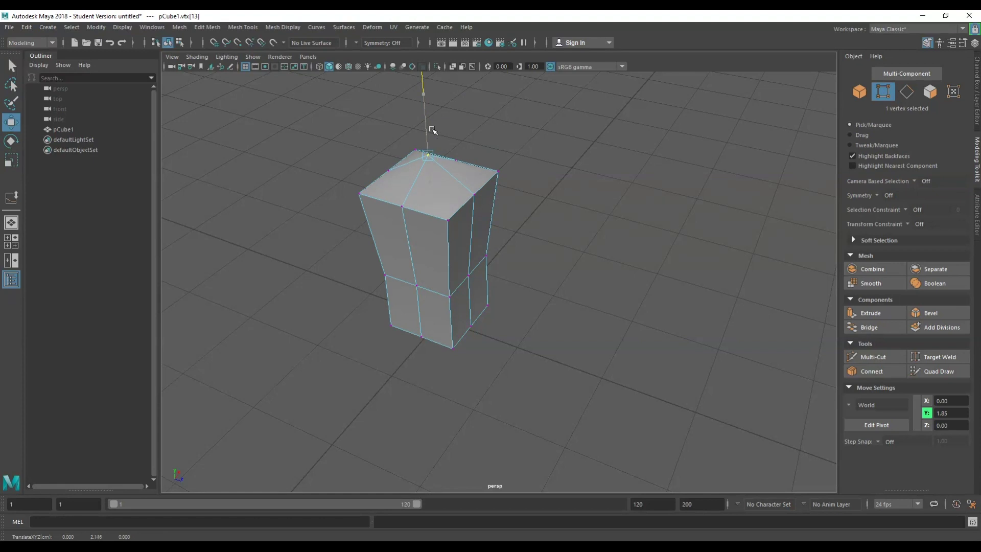
{"action": "key", "text": "ctrl+z"}
{"action": "key", "text": "ctrl+z"}
{"action": "key", "text": "ctrl+z"}
{"action": "key", "text": "ctrl+z"}
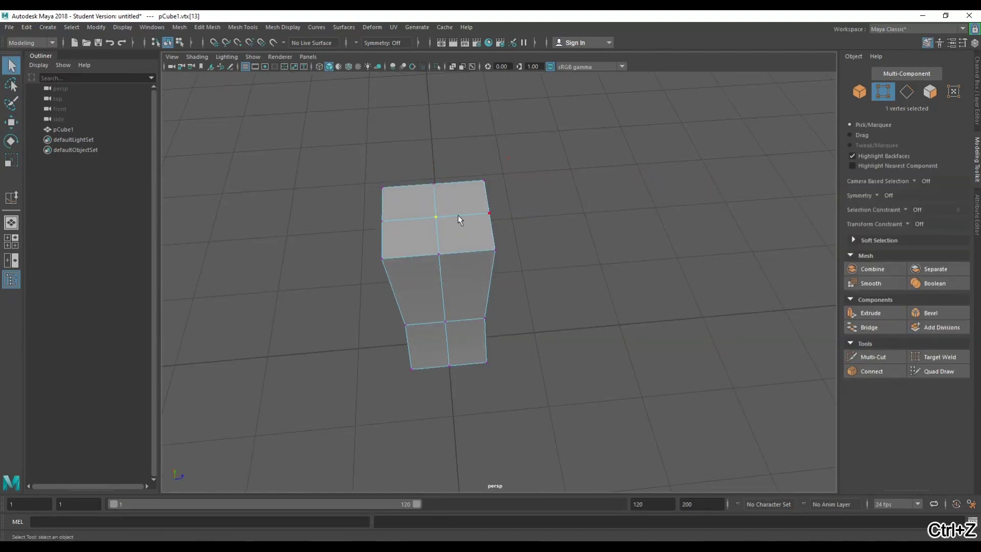
- Select one half of the top's center line in edge mode and split its edge ring with a vertical loop
{"action": "right_click", "coordinate": [600, 171]}
{"action": "left_click", "coordinate": [601, 144]}
{"action": "left_click", "coordinate": [452, 219]}
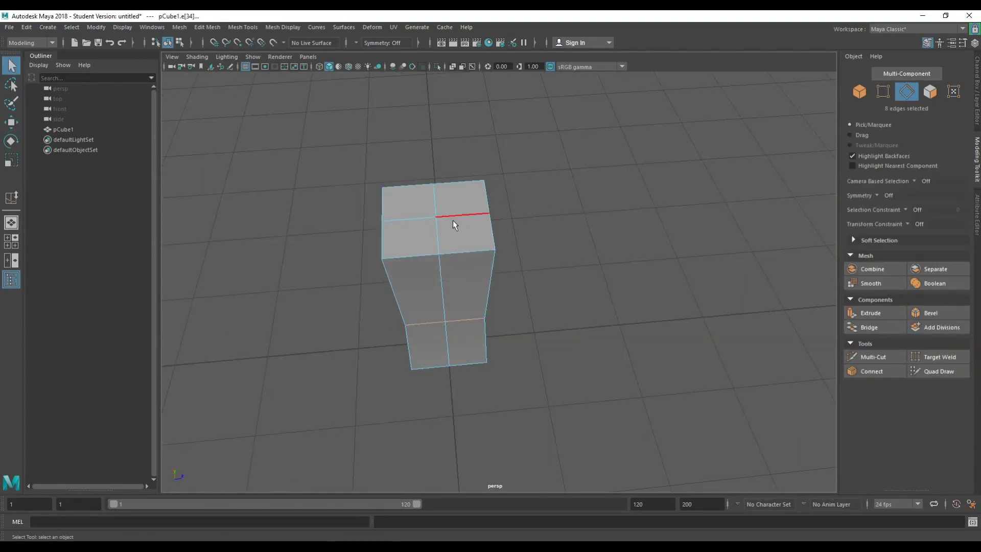
{"action": "left_click", "coordinate": [456, 216]}
{"action": "left_click_drag", "start_coordinate": [471, 239], "coordinate": [452, 223], "text": "alt"}
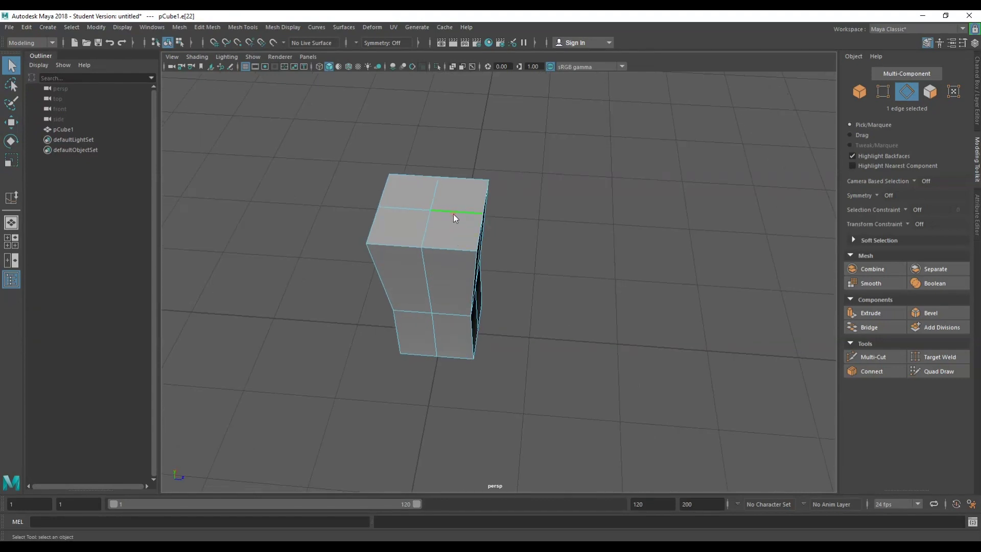
{"action": "right_click_drag", "start_coordinate": [453, 214], "coordinate": [454, 248], "text": "ctrl"}
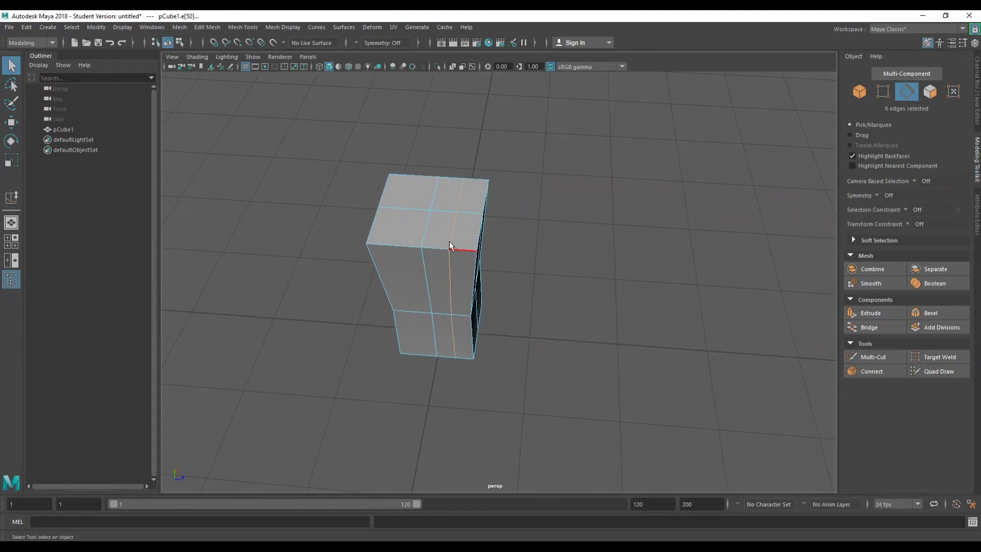
- Split the edge ring on the opposite half of the top to match, and clear the selection
{"action": "left_click", "coordinate": [407, 207]}
{"action": "right_click_drag", "start_coordinate": [403, 209], "coordinate": [410, 254], "text": "ctrl"}
{"action": "left_click_drag", "start_coordinate": [472, 253], "coordinate": [491, 274], "text": "alt"}
{"action": "left_click", "coordinate": [501, 234]}
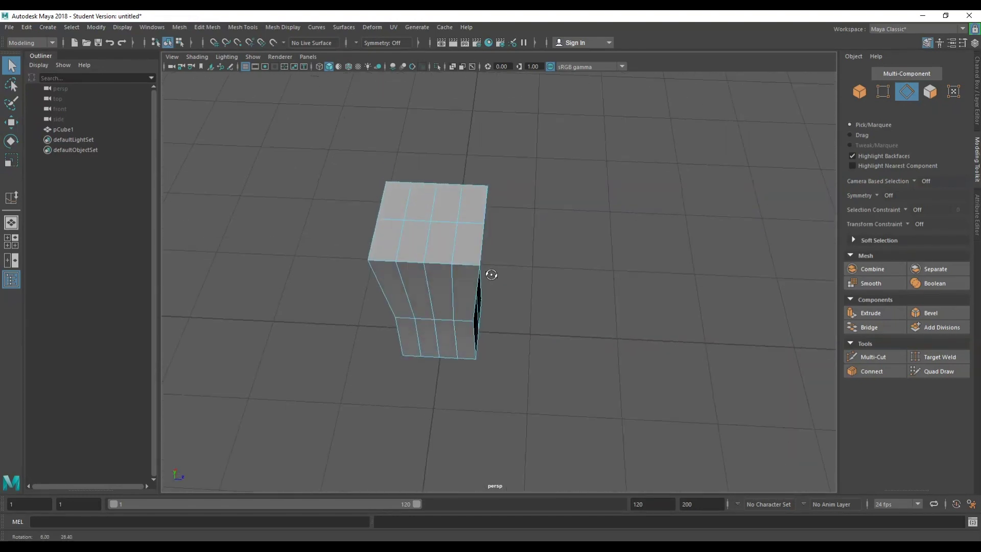
- Set the modeling symmetry to Object Z so component edits mirror across the box
{"action": "left_click", "coordinate": [875, 196]}
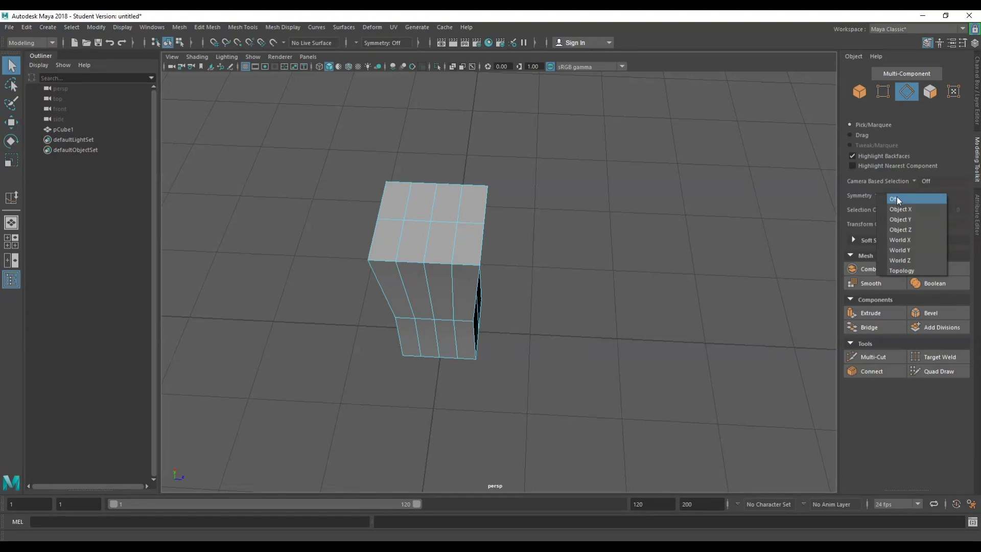
{"action": "left_click", "coordinate": [912, 223]}
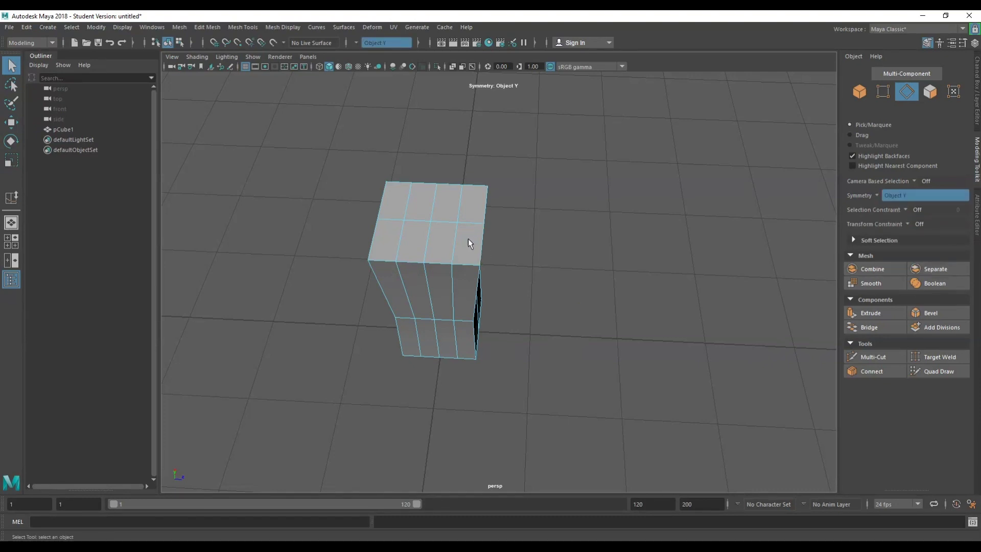
{"action": "left_click", "coordinate": [873, 194]}
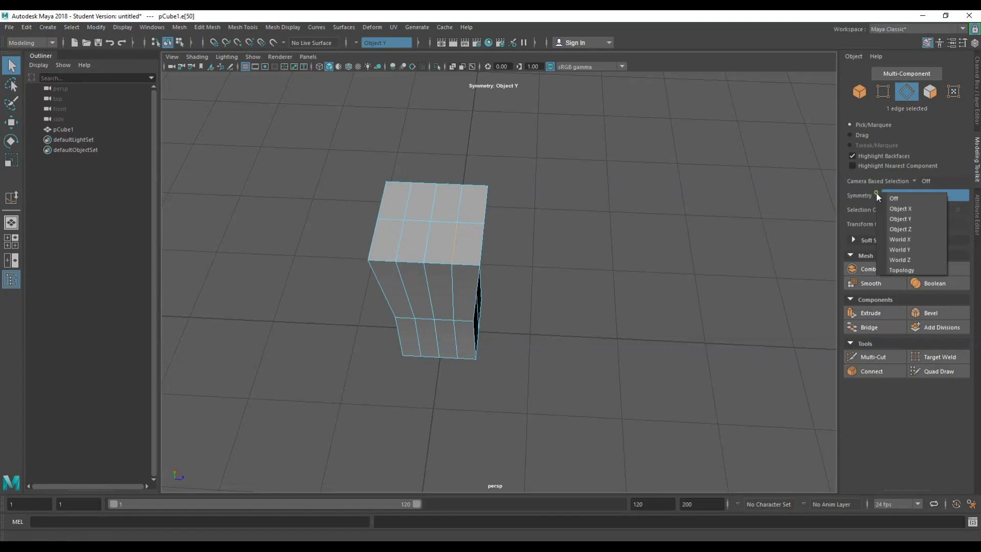
{"action": "left_click", "coordinate": [886, 212]}
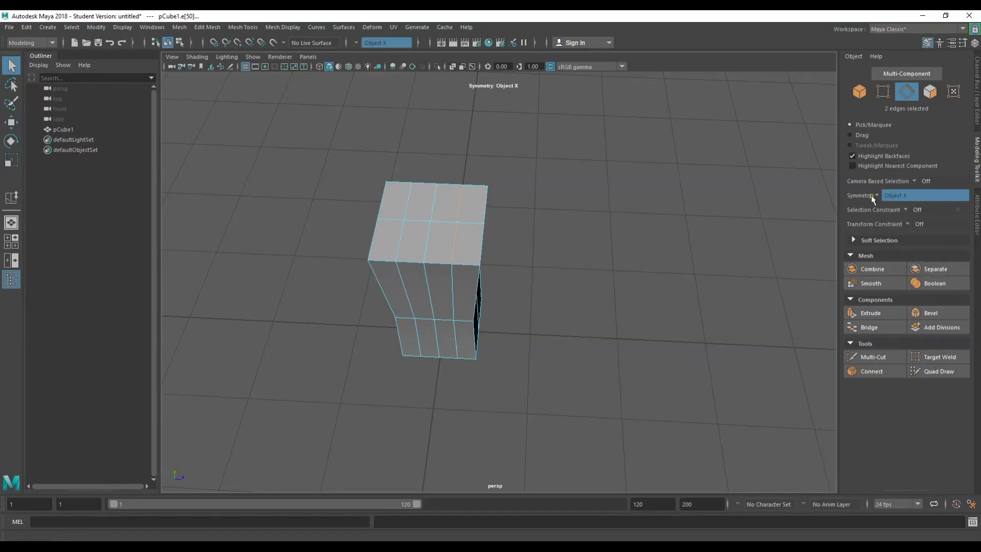
{"action": "left_click", "coordinate": [873, 196]}
{"action": "left_click", "coordinate": [900, 231]}
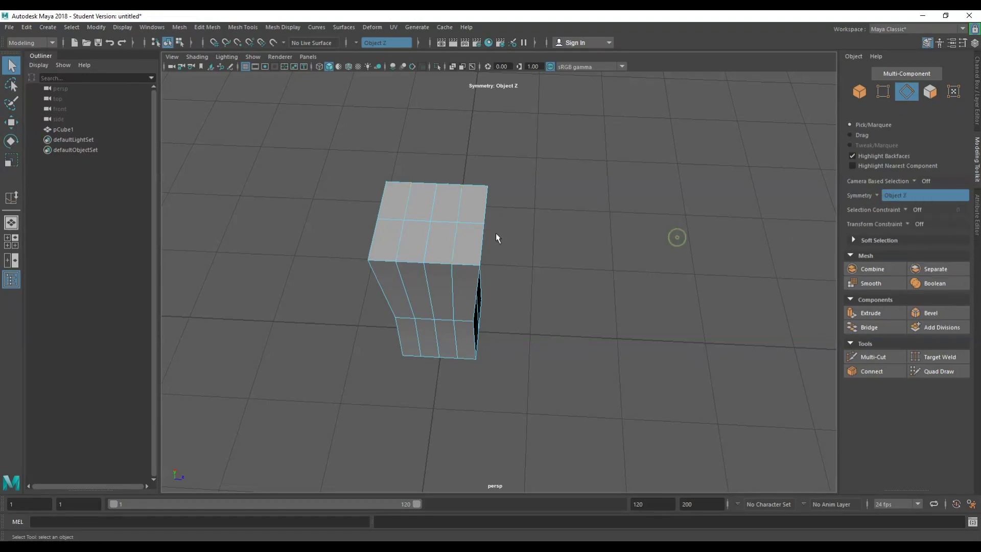
- Check the symmetry by selecting mirrored edges on the box's top and the full central edge loop
{"action": "left_click_drag", "start_coordinate": [457, 236], "coordinate": [565, 312], "text": "alt"}
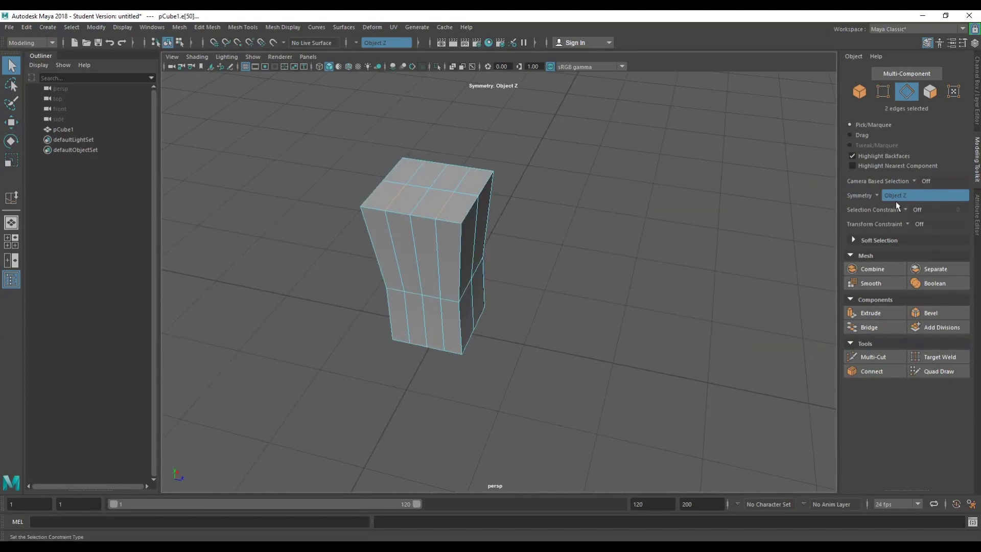
{"action": "left_click_drag", "start_coordinate": [460, 187], "coordinate": [470, 251], "text": "alt"}
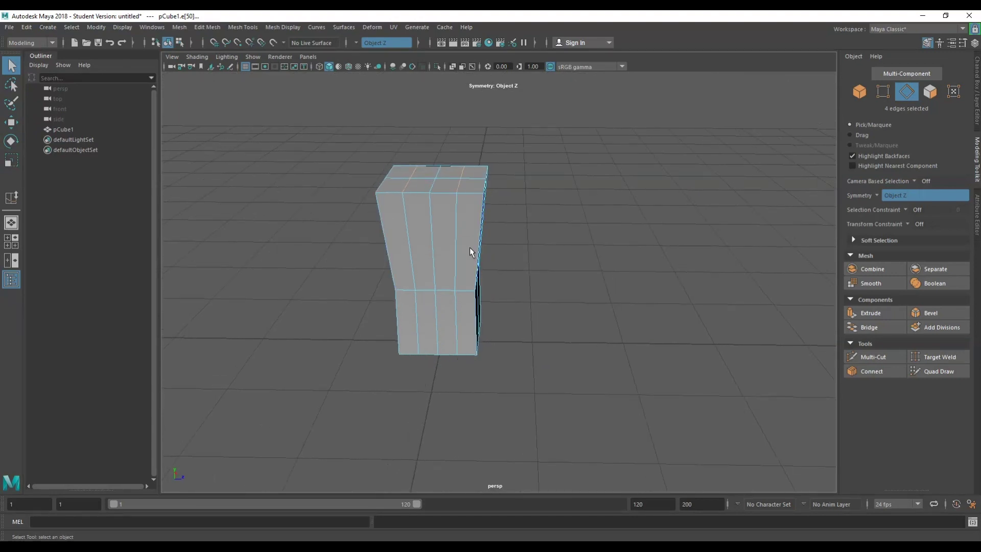
{"action": "left_click_drag", "start_coordinate": [442, 195], "coordinate": [446, 287], "text": "alt"}
{"action": "double_click", "coordinate": [442, 224], "text": "shift"}
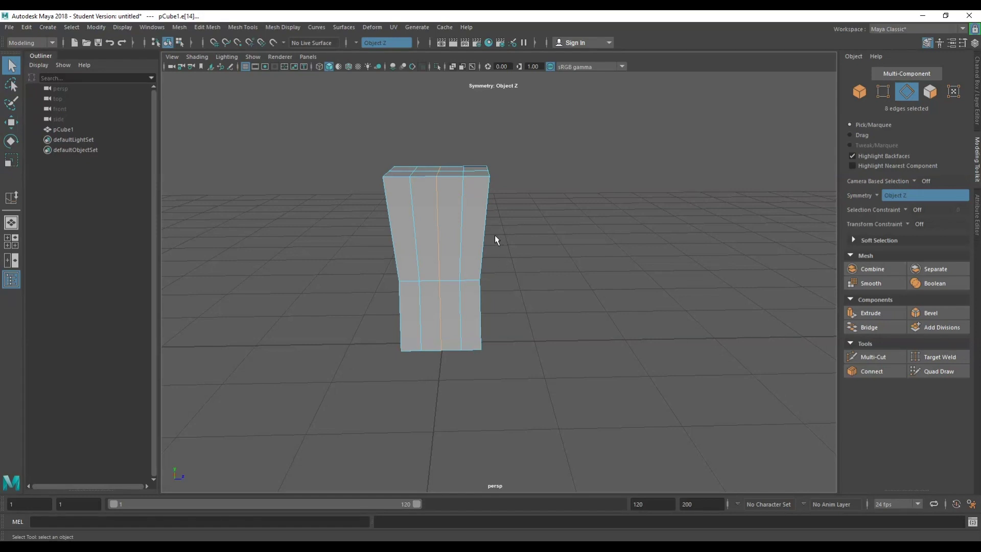
{"action": "left_click_drag", "start_coordinate": [494, 235], "coordinate": [580, 234], "text": "alt"}
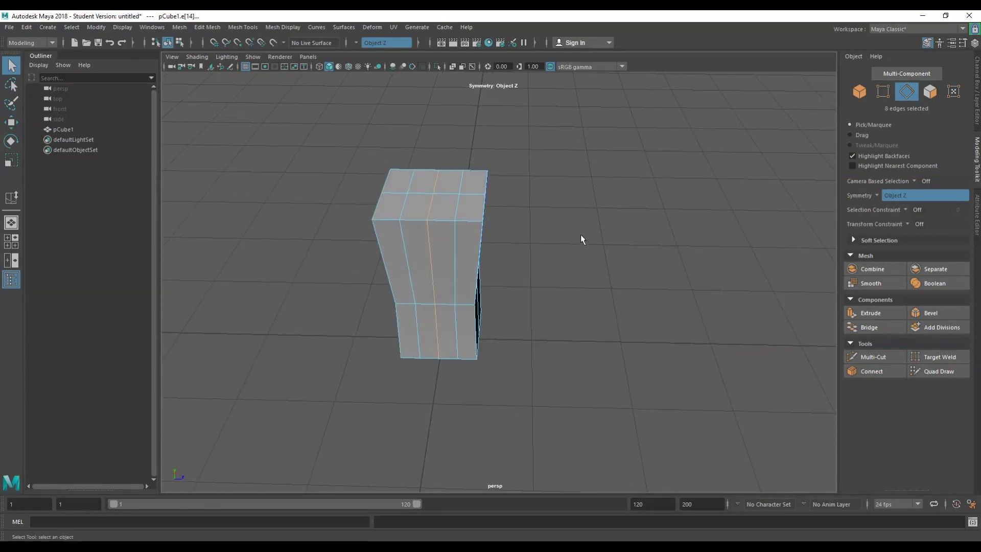
- Split the edge rings on both halves of the box's narrow sides to divide the top into a four-by-four grid
{"action": "left_click", "coordinate": [484, 206]}
{"action": "left_click_drag", "start_coordinate": [504, 236], "coordinate": [387, 278], "text": "alt"}
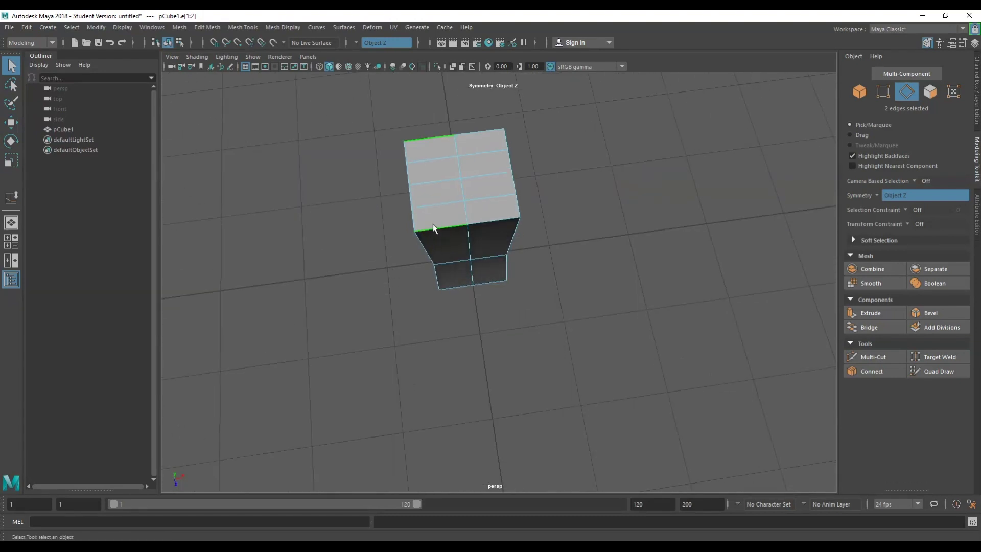
{"action": "right_click_drag", "start_coordinate": [434, 228], "coordinate": [449, 265], "text": "shift"}
{"action": "right_click_drag", "start_coordinate": [494, 220], "coordinate": [490, 254], "text": "shift"}
{"action": "left_click_drag", "start_coordinate": [528, 266], "coordinate": [438, 236], "text": "alt"}
{"action": "right_click_drag", "start_coordinate": [437, 232], "coordinate": [316, 269], "text": "shift"}
- Select the three inner edge lines running along X across the box's top and raise them along Y
{"action": "left_click_drag", "start_coordinate": [466, 276], "coordinate": [520, 222], "text": "alt"}
{"action": "left_click_drag", "start_coordinate": [456, 263], "coordinate": [459, 180], "text": "alt"}
{"action": "key", "text": "w"}
{"action": "key", "text": "ctrl+z"}
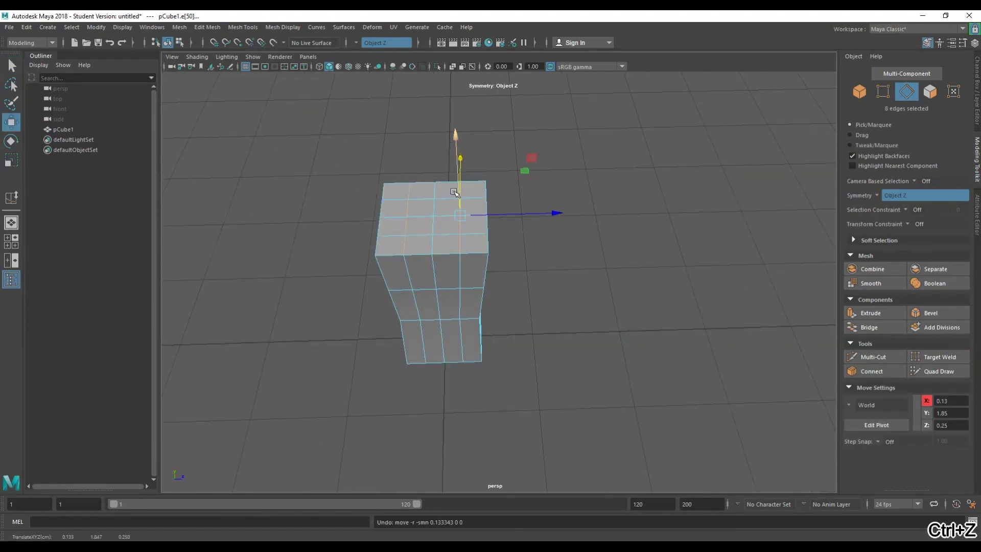
{"action": "key", "text": "q"}
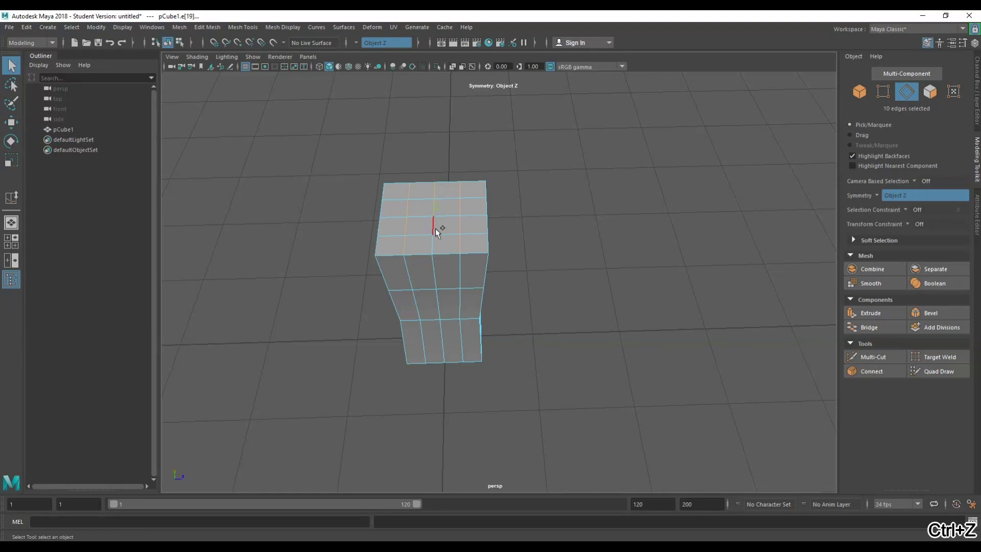
{"action": "left_click", "coordinate": [415, 254], "text": "ctrl"}
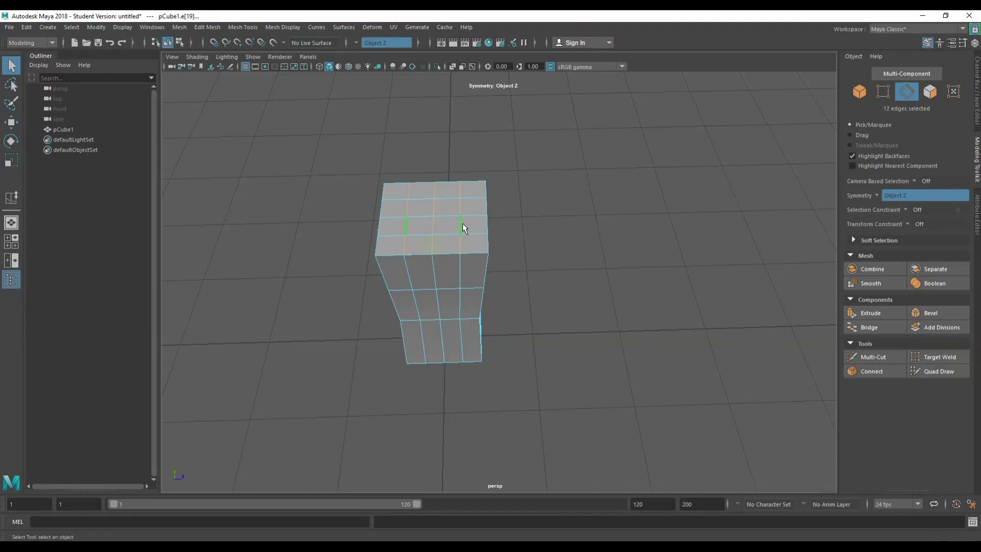
{"action": "key", "text": "w"}
{"action": "left_click_drag", "start_coordinate": [455, 233], "coordinate": [398, 229], "text": "alt"}
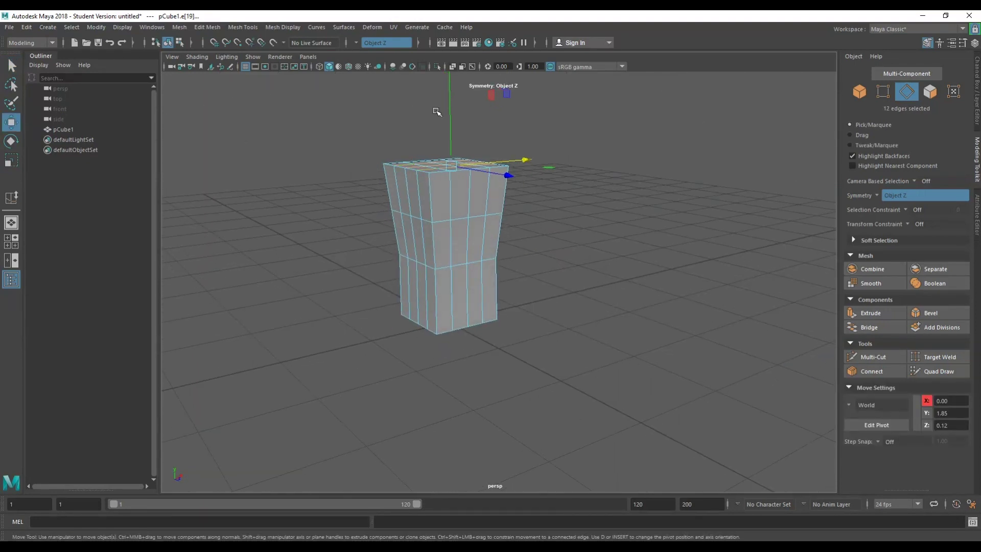
{"action": "left_click_drag", "start_coordinate": [449, 128], "coordinate": [621, 189]}
- Push the center vertical edge line of the Z side outward to about -0.65 and one adjacent line to about -0.56
{"action": "double_click", "coordinate": [451, 266]}
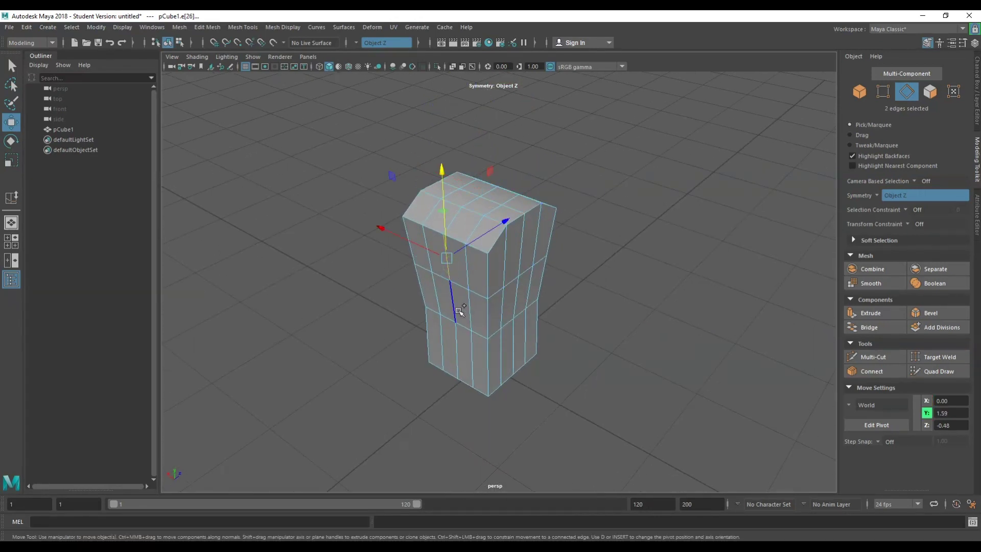
{"action": "left_click_drag", "start_coordinate": [462, 352], "coordinate": [532, 287], "text": "alt"}
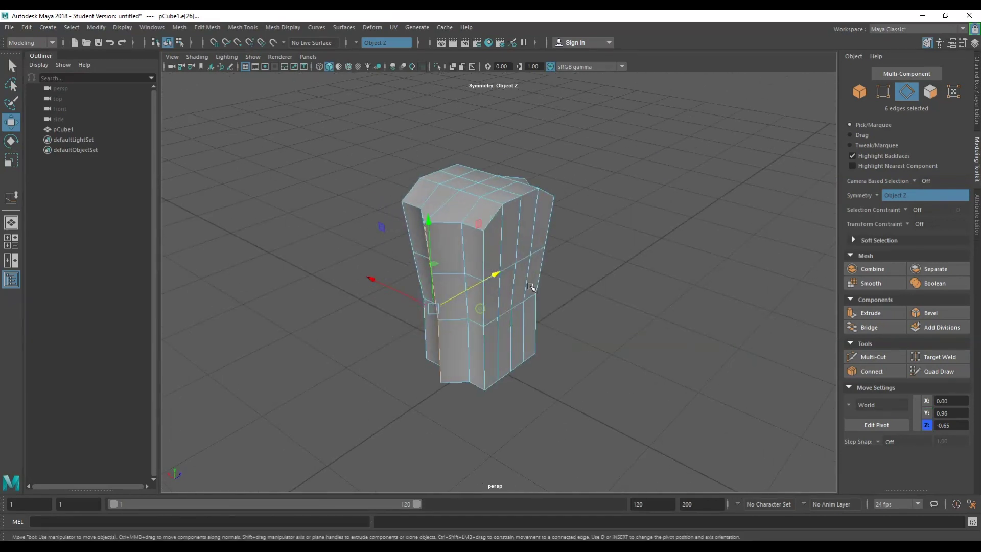
{"action": "key", "text": "q"}
{"action": "double_click", "coordinate": [428, 324]}
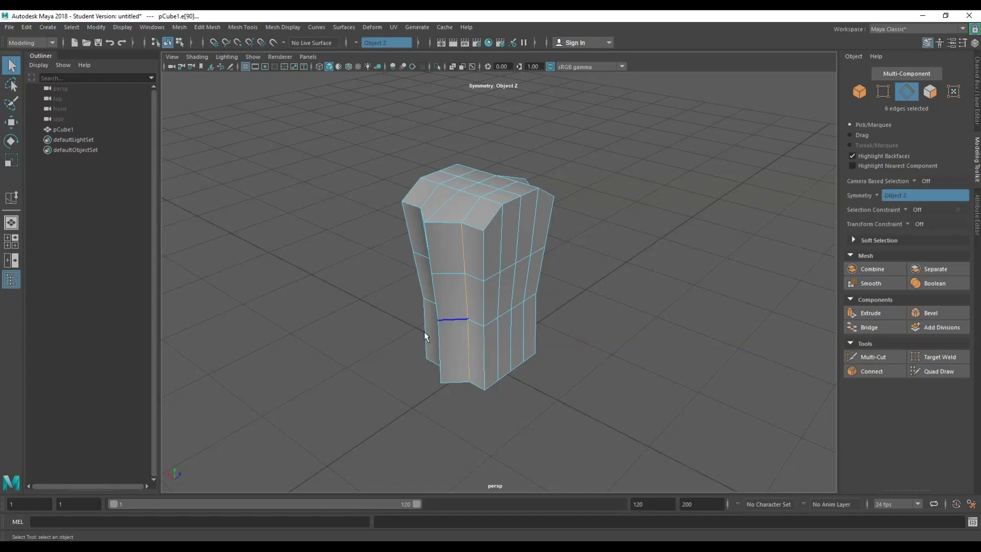
{"action": "left_click_drag", "start_coordinate": [424, 332], "coordinate": [424, 340], "text": "alt"}
{"action": "key", "text": "w"}
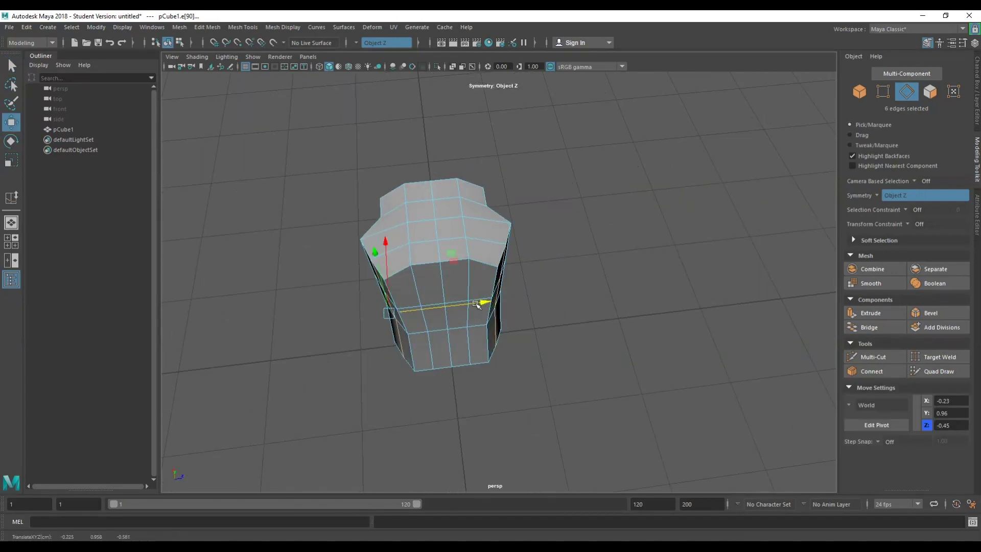
{"action": "left_click_drag", "start_coordinate": [486, 301], "coordinate": [594, 255], "text": "alt"}
- Select the three vertical edges on the other side of that center line and move them outward to about Z -0.56
{"action": "key", "text": "q"}
{"action": "left_click", "coordinate": [601, 235]}
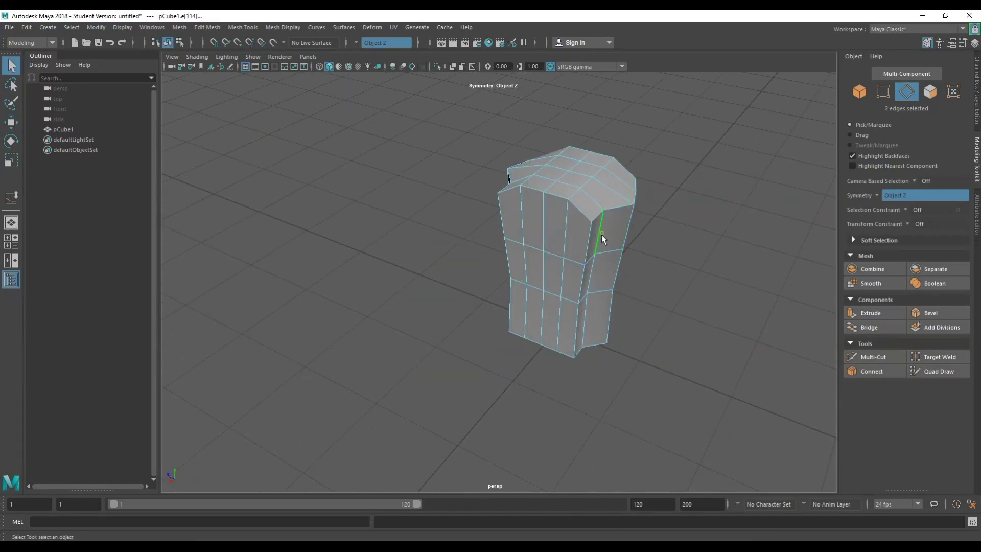
{"action": "left_click", "coordinate": [598, 269], "text": "shift"}
{"action": "left_click", "coordinate": [589, 320], "text": "shift"}
{"action": "left_click_drag", "start_coordinate": [525, 285], "coordinate": [538, 308], "text": "alt"}
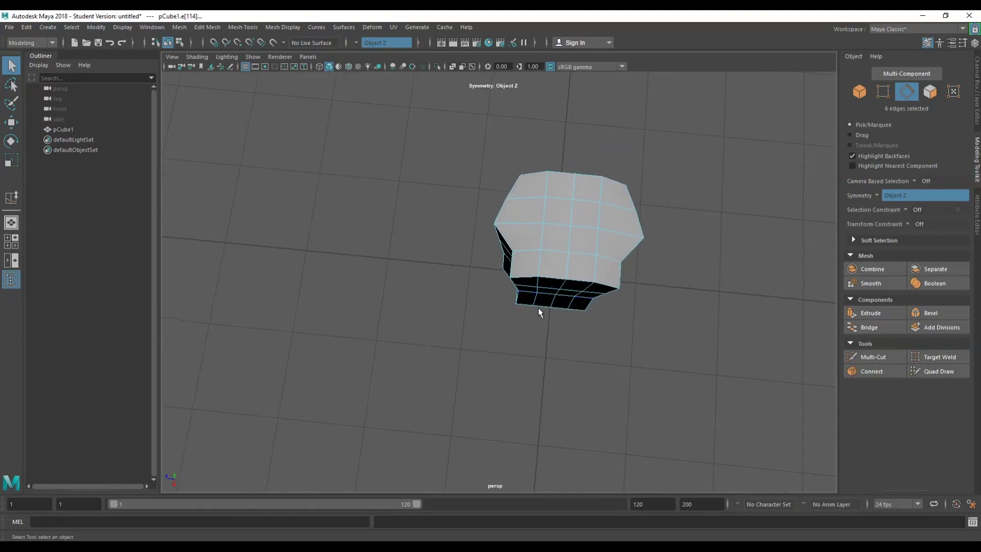
{"action": "key", "text": "w"}
{"action": "left_click_drag", "start_coordinate": [520, 271], "coordinate": [527, 274]}
- Select the upper horizontal edge row across the box's negative X side and pull it outward along X
{"action": "left_click_drag", "start_coordinate": [466, 297], "coordinate": [265, 246], "text": "alt"}
{"action": "scroll", "coordinate": [374, 173], "scroll_direction": "up", "scroll_amount": 3}
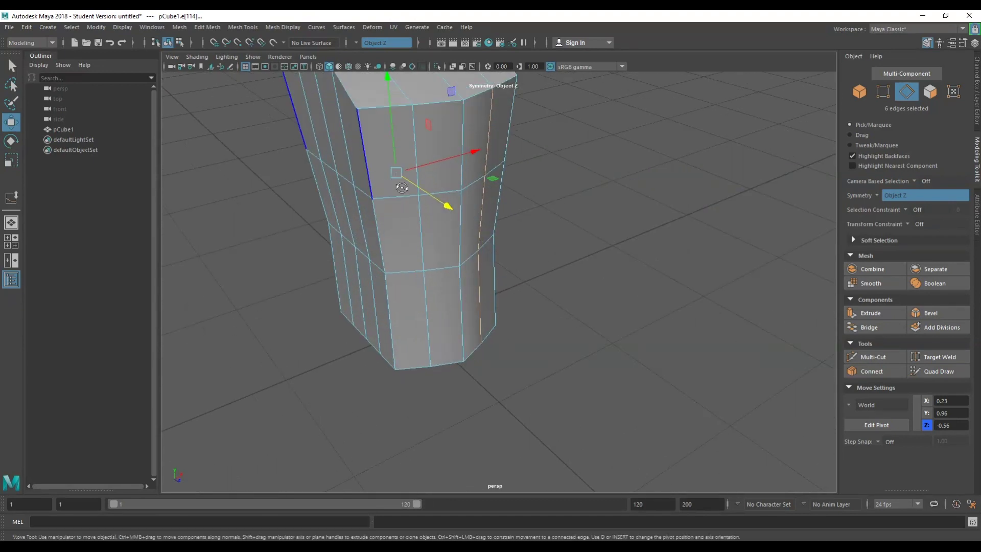
{"action": "left_click_drag", "start_coordinate": [401, 187], "coordinate": [399, 192], "text": "alt"}
{"action": "key", "text": "q"}
{"action": "left_click", "coordinate": [323, 196], "text": "shift"}
{"action": "left_click_drag", "start_coordinate": [341, 244], "coordinate": [311, 211], "text": "alt"}
{"action": "key", "text": "w"}
{"action": "left_click_drag", "start_coordinate": [378, 145], "coordinate": [363, 153]}
- Lower the two middle edges of the top's negative X rim to about Y 1.83
{"action": "left_click_drag", "start_coordinate": [347, 200], "coordinate": [327, 197], "text": "alt"}
{"action": "left_click_drag", "start_coordinate": [449, 130], "coordinate": [460, 197], "text": "alt"}
{"action": "key", "text": "q"}
{"action": "left_click", "coordinate": [366, 198]}
{"action": "key", "text": "w"}
{"action": "left_click", "coordinate": [572, 130]}
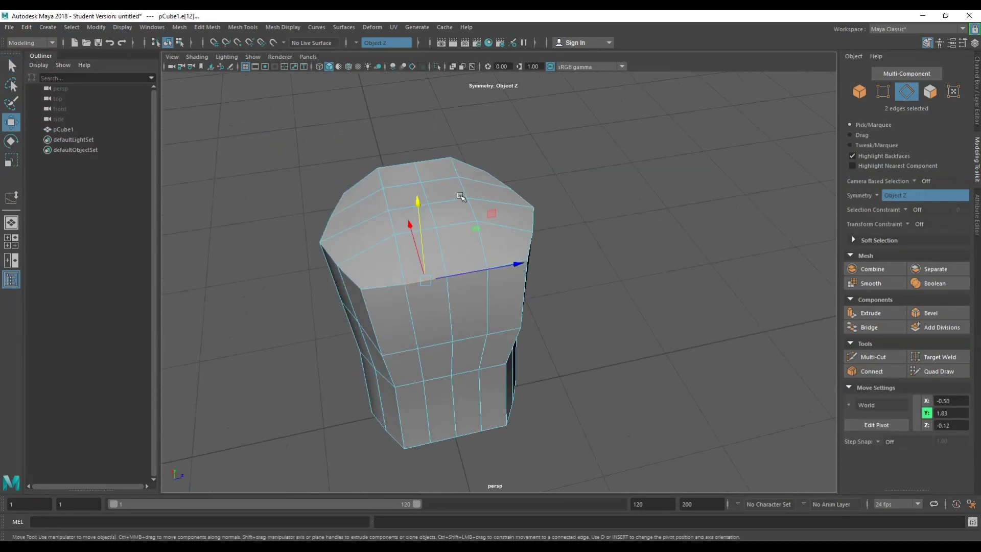
- Select the two middle edges one row inside the negative X rim and lower them slightly along Y
{"action": "key", "text": "q"}
{"action": "left_click", "coordinate": [410, 232]}
{"action": "left_click_drag", "start_coordinate": [409, 232], "coordinate": [517, 219], "text": "alt"}
{"action": "key", "text": "w"}
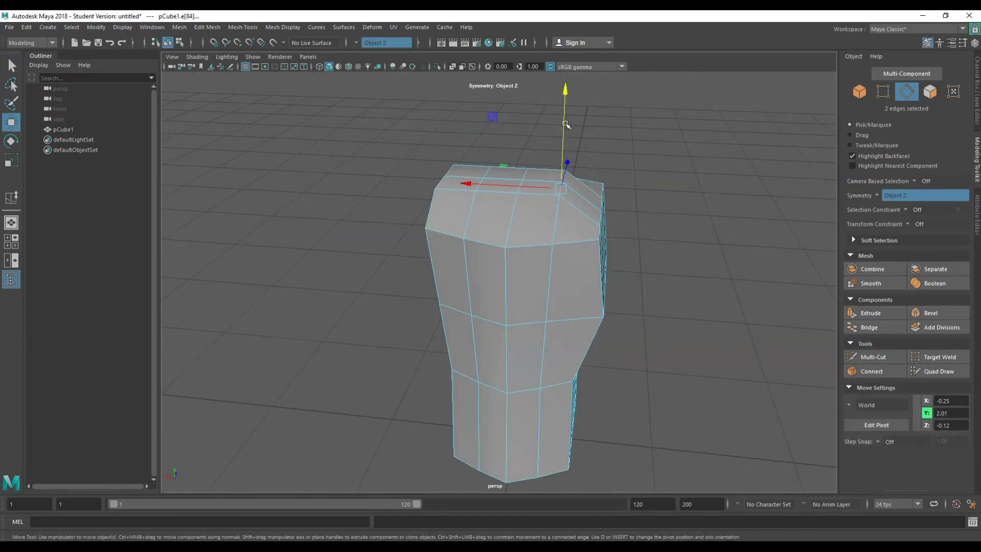
{"action": "left_click_drag", "start_coordinate": [565, 124], "coordinate": [281, 181]}
- Lower the two middle edges of the top's positive X rim to about Y 1.85 and nudge them inward along X
{"action": "key", "text": "q"}
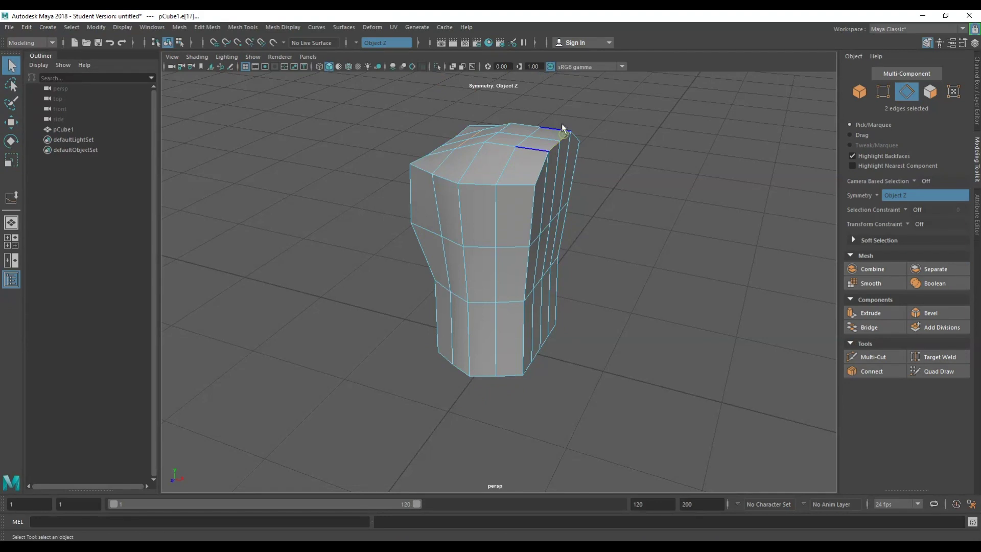
{"action": "key", "text": "w"}
{"action": "left_click_drag", "start_coordinate": [570, 95], "coordinate": [568, 105]}
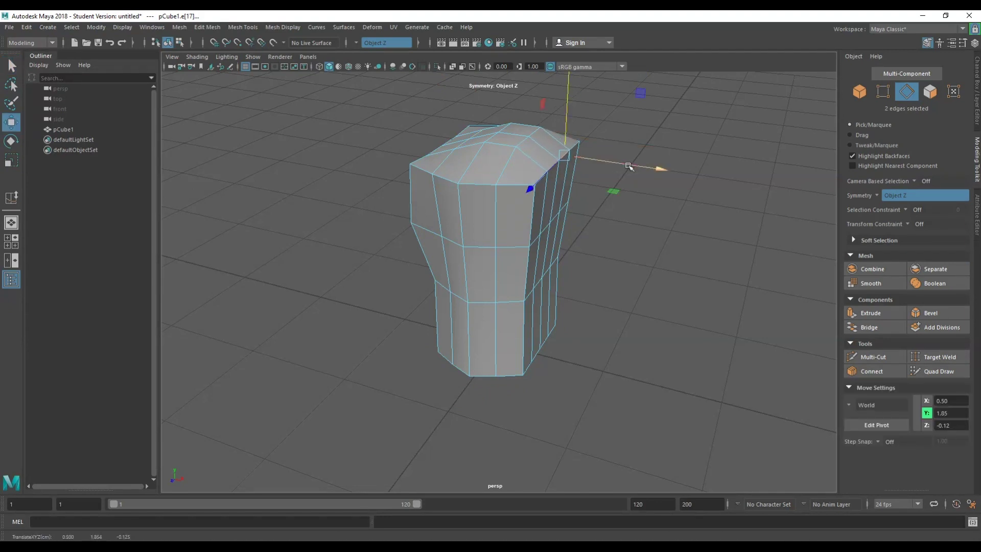
{"action": "left_click_drag", "start_coordinate": [629, 166], "coordinate": [624, 164]}
{"action": "left_click_drag", "start_coordinate": [624, 163], "coordinate": [549, 144], "text": "alt"}
- Rotate the two central top faces on the negative X half about Z to level them, and adjust their height
{"action": "right_click_drag", "start_coordinate": [547, 143], "coordinate": [549, 166]}
{"action": "left_click", "coordinate": [435, 141]}
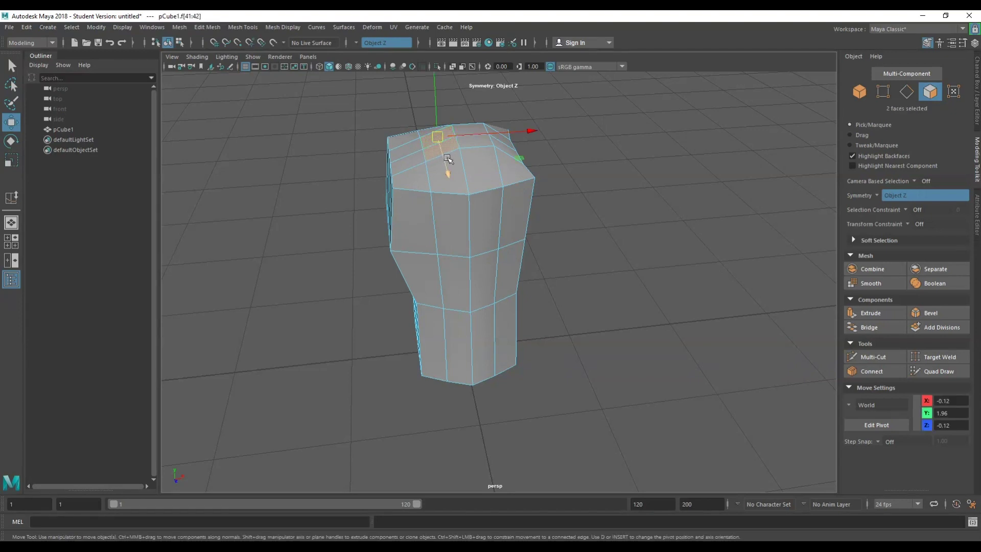
{"action": "key", "text": "r"}
{"action": "key", "text": "e"}
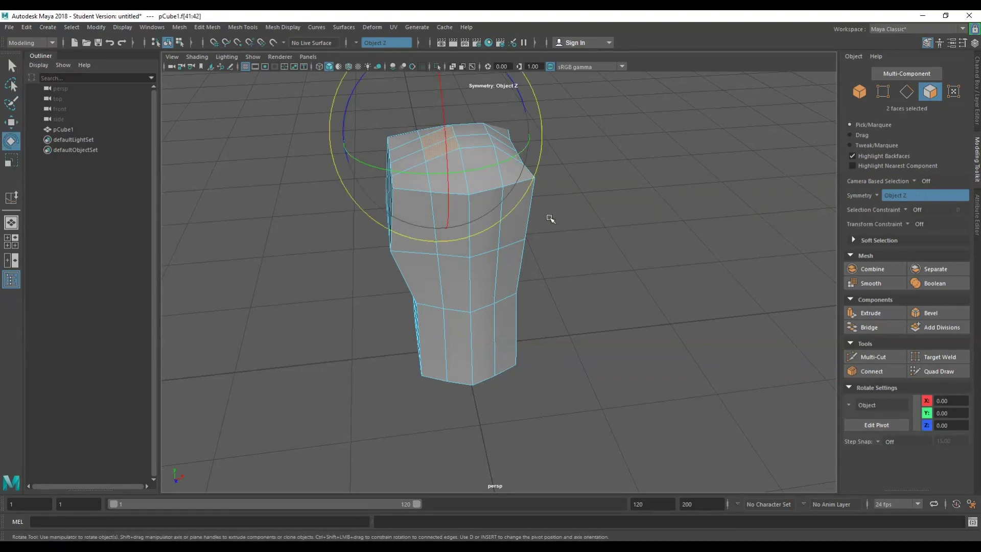
{"action": "mouse_move", "coordinate": [550, 215]}
{"action": "left_mouse_down", "text": "alt"}
{"action": "mouse_move", "coordinate": [559, 239]}
{"action": "mouse_move", "coordinate": [532, 196]}
{"action": "left_mouse_up", "text": "alt"}
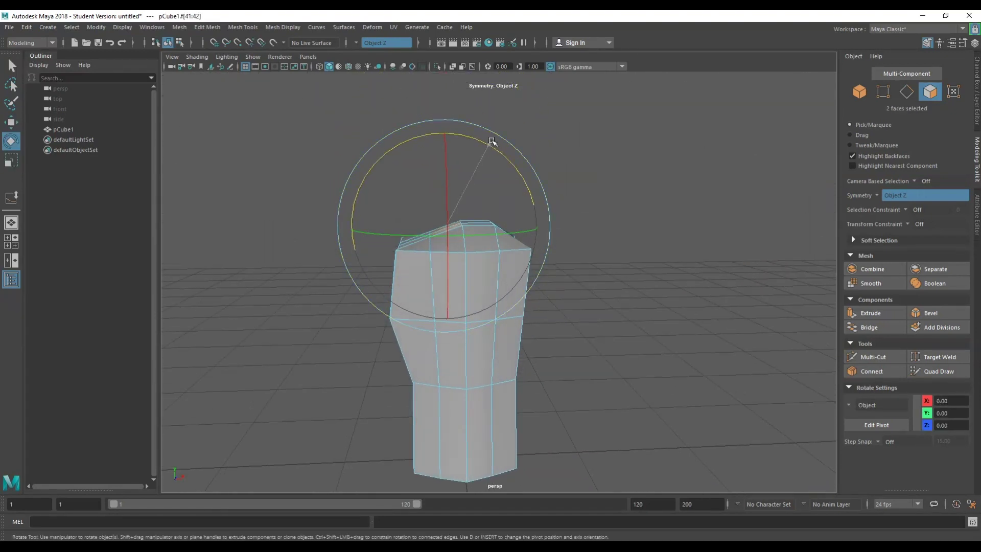
{"action": "left_click_drag", "start_coordinate": [492, 140], "coordinate": [500, 155]}
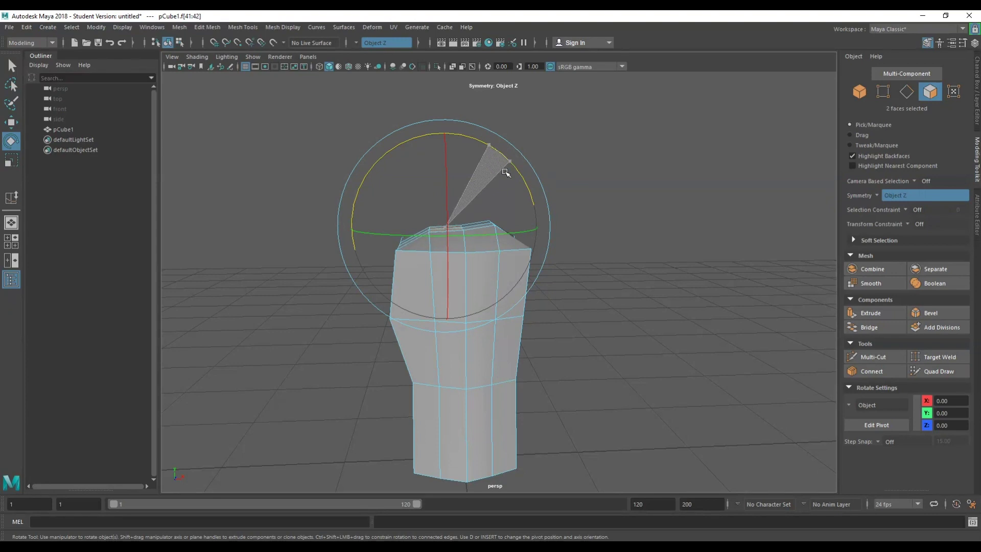
{"action": "key", "text": "w"}
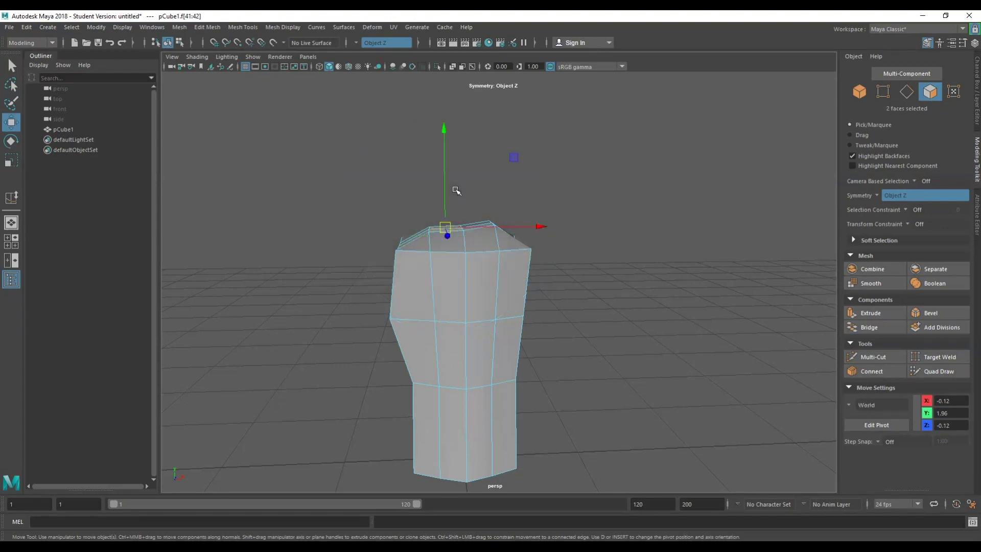
{"action": "left_click_drag", "start_coordinate": [446, 194], "coordinate": [455, 267]}
- Add the neighboring pair of central top faces to the selection and scale all four outward
{"action": "key", "text": "q"}
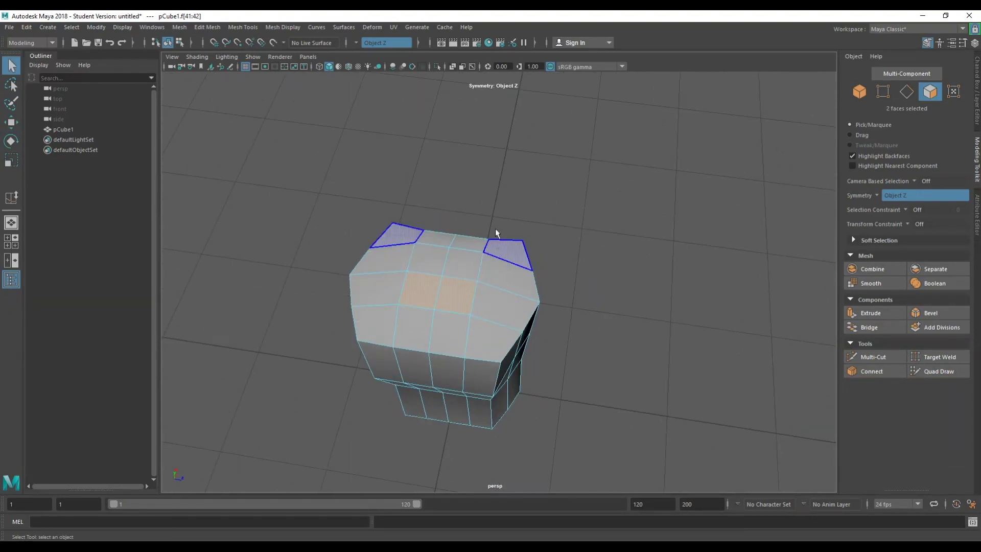
{"action": "left_click", "coordinate": [434, 257], "text": "shift"}
{"action": "key", "text": "w"}
{"action": "key", "text": "e"}
{"action": "key", "text": "r"}
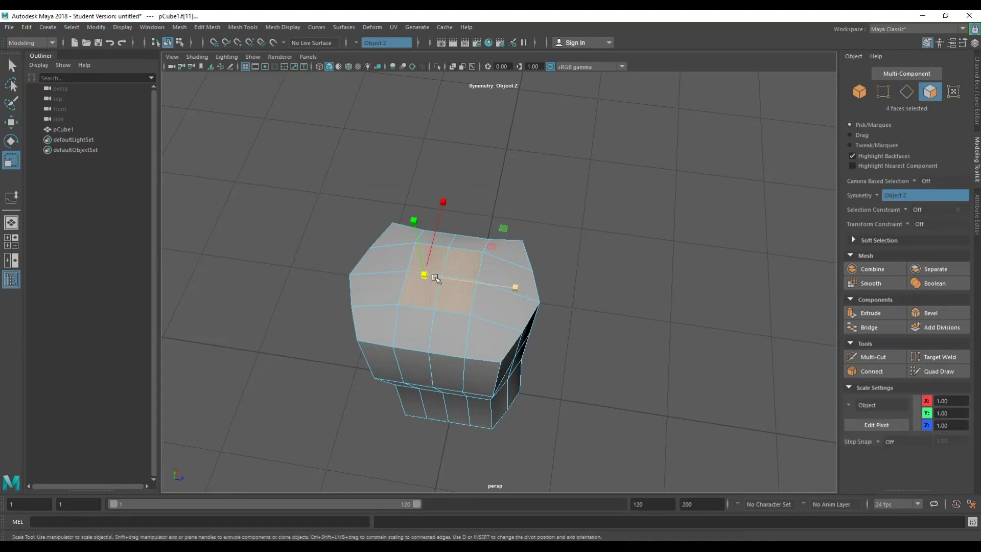
{"action": "left_click_drag", "start_coordinate": [444, 278], "coordinate": [422, 269], "text": "alt"}
- Select the top's two negative X corner vertices and move them inward along Z to about 0.44 and along X
{"action": "right_click", "coordinate": [593, 204]}
{"action": "mouse_move", "coordinate": [548, 214]}
{"action": "right_mouse_down"}
{"action": "mouse_move", "coordinate": [590, 206]}
{"action": "mouse_move", "coordinate": [554, 212]}
{"action": "right_mouse_up"}
{"action": "key", "text": "q"}
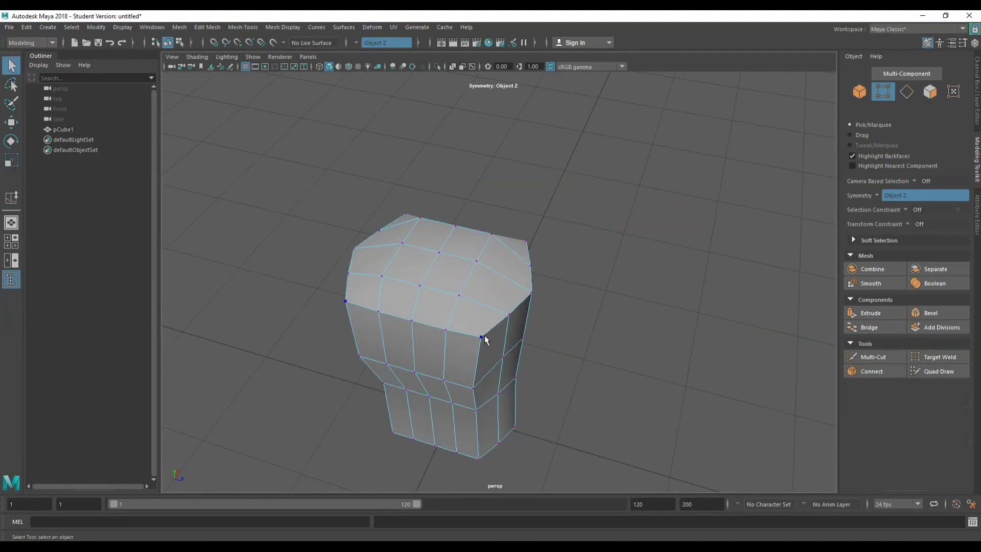
{"action": "left_click", "coordinate": [482, 336]}
{"action": "left_click_drag", "start_coordinate": [484, 335], "coordinate": [574, 361], "text": "alt"}
{"action": "key", "text": "w"}
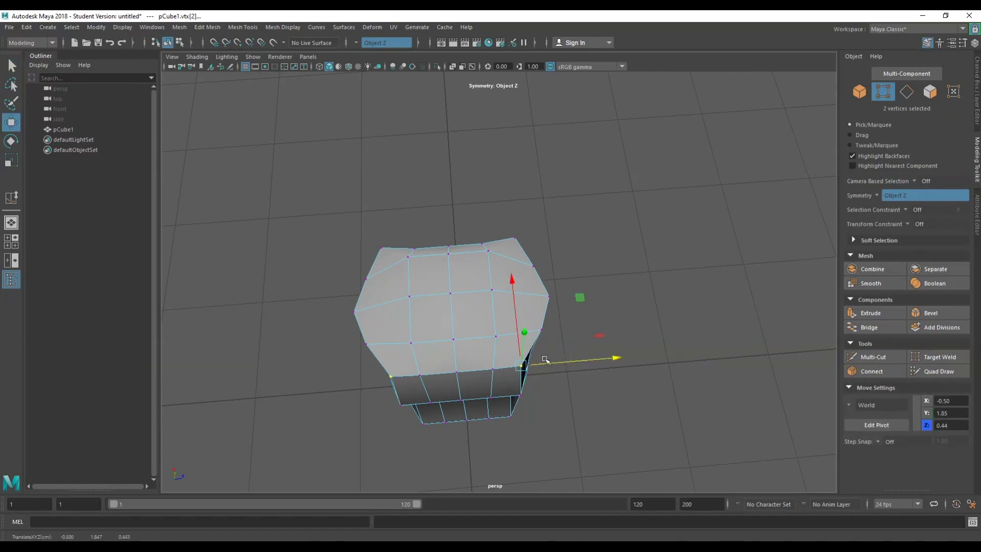
{"action": "mouse_move", "coordinate": [518, 346]}
{"action": "left_mouse_down"}
{"action": "mouse_move", "coordinate": [518, 336]}
{"action": "mouse_move", "coordinate": [567, 354]}
{"action": "mouse_move", "coordinate": [534, 324]}
{"action": "mouse_move", "coordinate": [449, 313]}
{"action": "mouse_move", "coordinate": [449, 328]}
{"action": "mouse_move", "coordinate": [531, 331]}
{"action": "left_mouse_up"}
{"action": "key", "text": "q"}
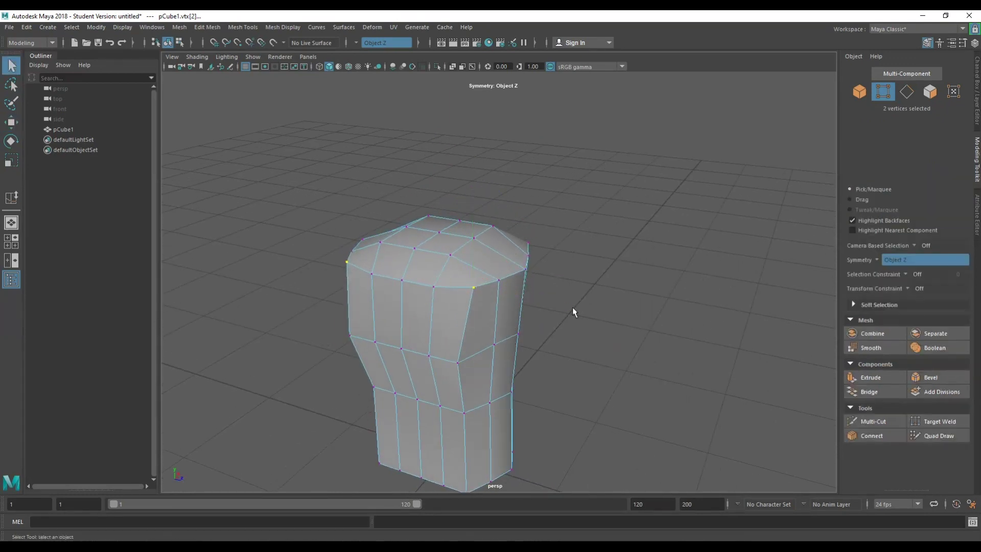
- Rotate the two middle edges of the upper side ring's negative X half about Y and move them along X to about -0.61
{"action": "right_click_drag", "start_coordinate": [412, 271], "coordinate": [411, 243]}
{"action": "left_click", "coordinate": [414, 347]}
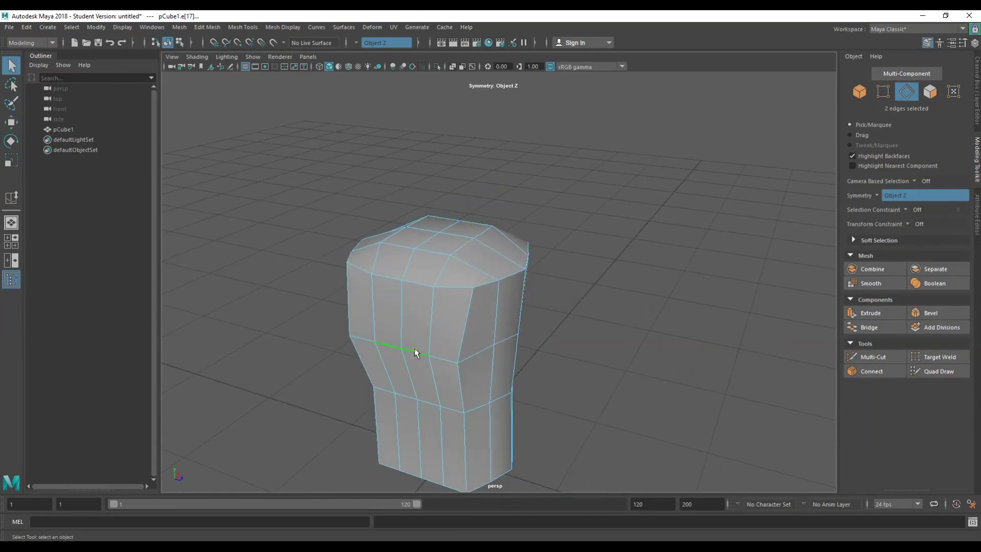
{"action": "key", "text": "r"}
{"action": "key", "text": "e"}
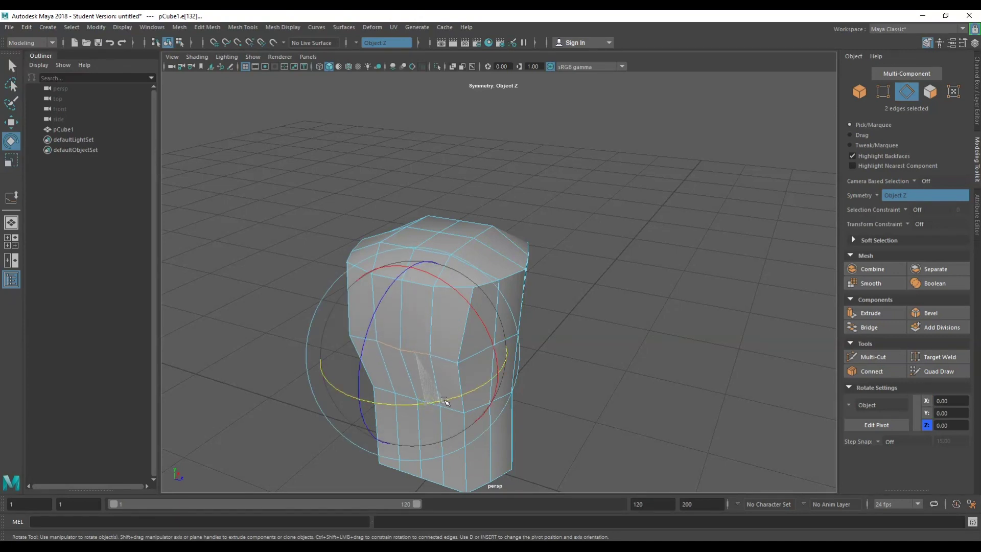
{"action": "key", "text": "w"}
{"action": "left_click_drag", "start_coordinate": [438, 335], "coordinate": [427, 280]}
{"action": "key", "text": "q"}
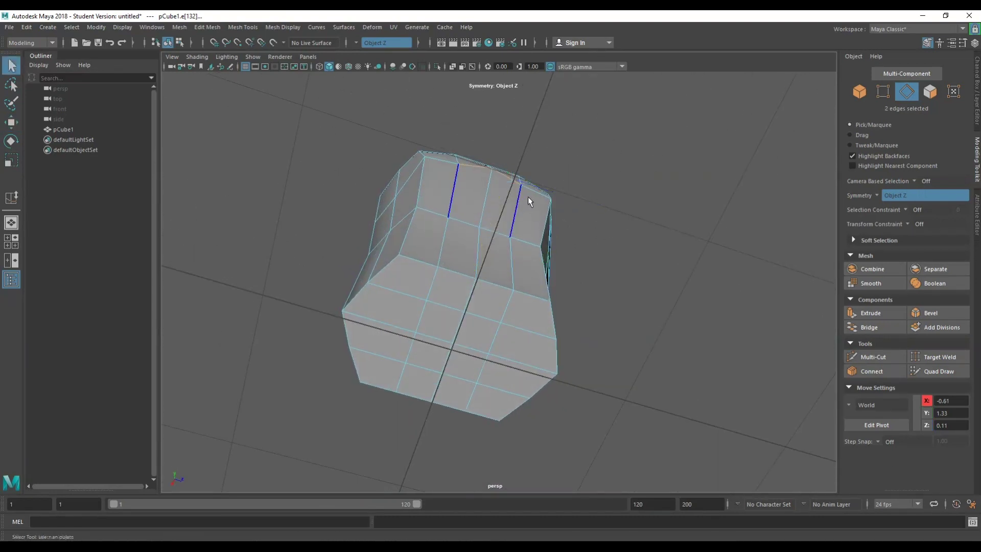
- Select the outer pair of edges beside them on the same ring and rotate them about Y
{"action": "left_click", "coordinate": [534, 189]}
{"action": "key", "text": "w"}
{"action": "key", "text": "e"}
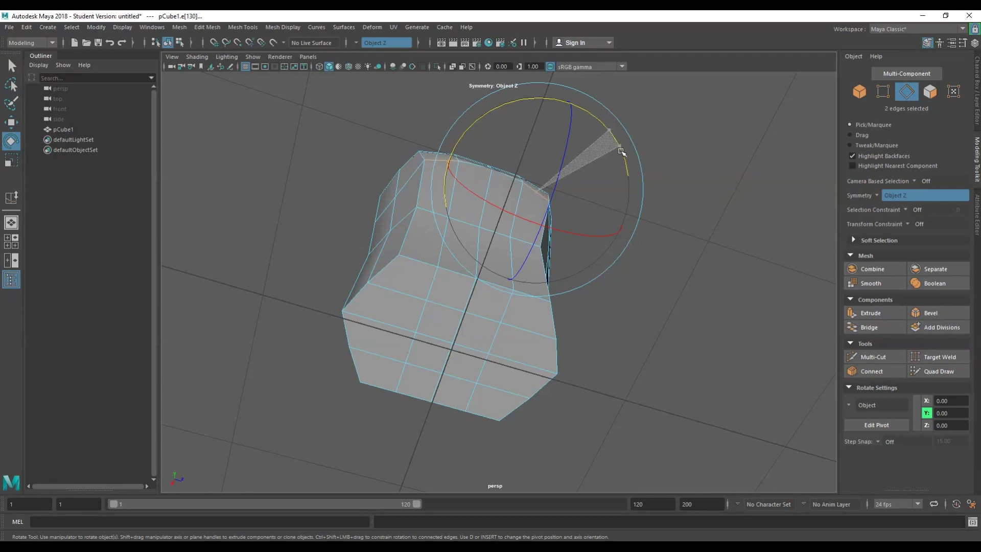
{"action": "mouse_move", "coordinate": [621, 150]}
{"action": "left_mouse_down"}
{"action": "mouse_move", "coordinate": [604, 131]}
{"action": "mouse_move", "coordinate": [615, 158]}
{"action": "left_mouse_up"}
- Add the middle pair to the selection and move all four ring edges inward along X to about -0.50
{"action": "left_click_drag", "start_coordinate": [521, 259], "coordinate": [685, 338], "text": "alt"}
{"action": "key", "text": "w"}
{"action": "key", "text": "q"}
{"action": "left_click_drag", "start_coordinate": [635, 361], "coordinate": [648, 381], "text": "alt"}
{"action": "left_click", "coordinate": [482, 399], "text": "shift"}
{"action": "key", "text": "w"}
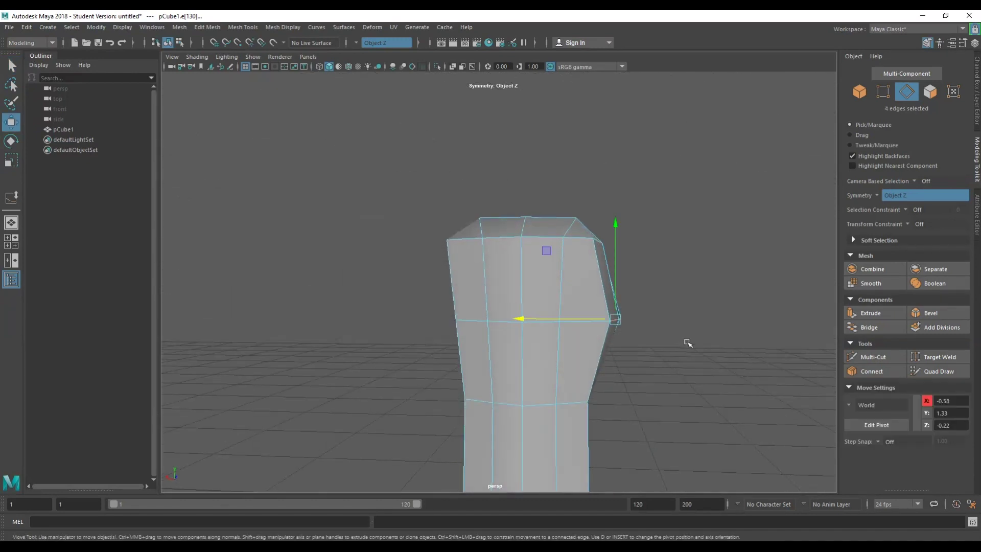
{"action": "left_click_drag", "start_coordinate": [581, 320], "coordinate": [569, 321]}
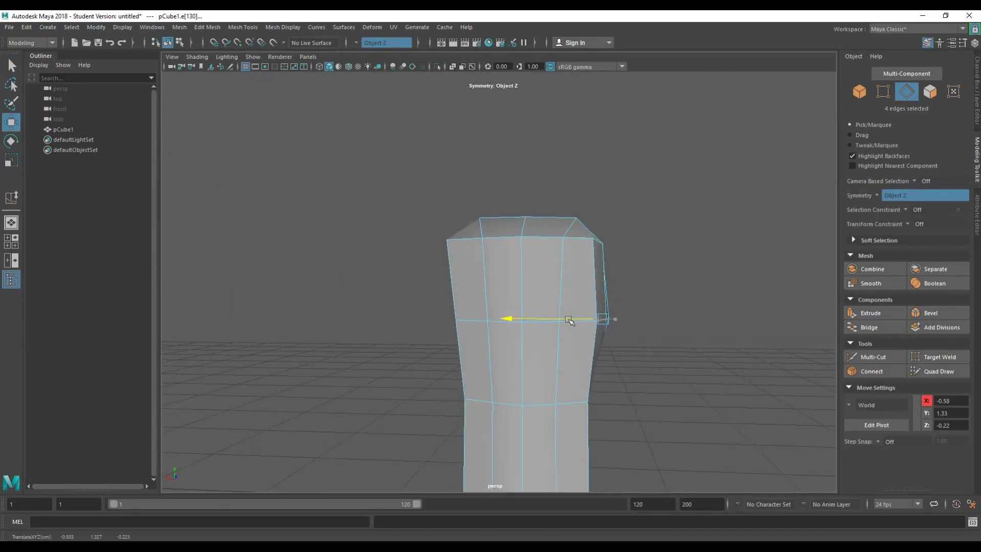
- Select the four rim edges on the top's negative X side and shift them along X
{"action": "left_click_drag", "start_coordinate": [594, 283], "coordinate": [564, 352], "text": "alt"}
{"action": "key", "text": "q"}
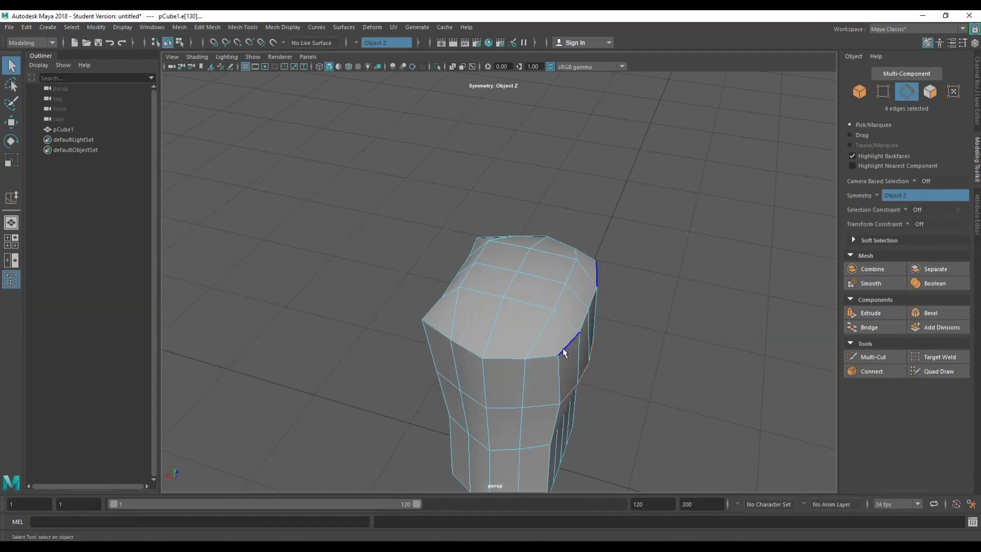
{"action": "key", "text": "w"}
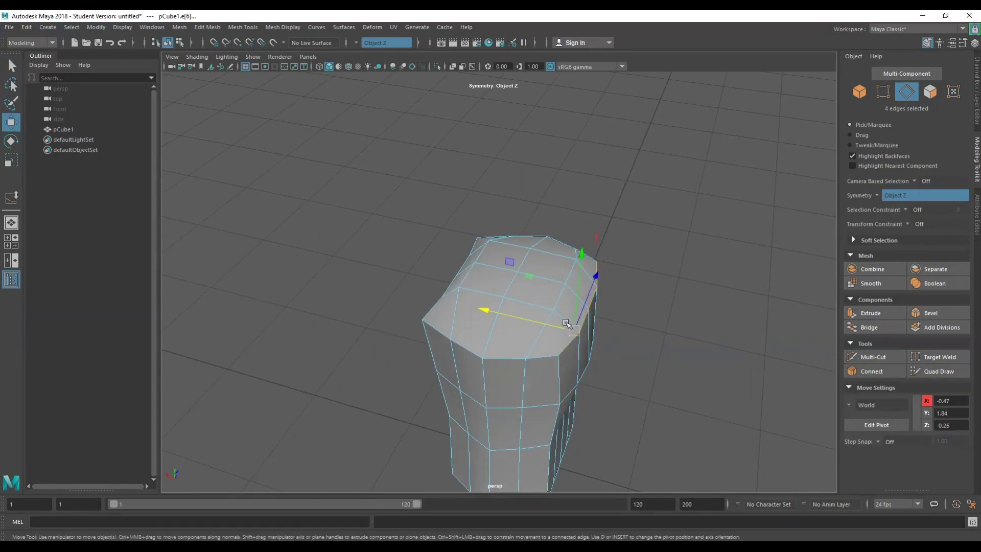
{"action": "left_click_drag", "start_coordinate": [539, 326], "coordinate": [411, 374]}
- Undo the trial Z move of the lower ring's middle edges on the negative X side and push them along X to about -0.49
{"action": "left_click", "coordinate": [390, 382]}
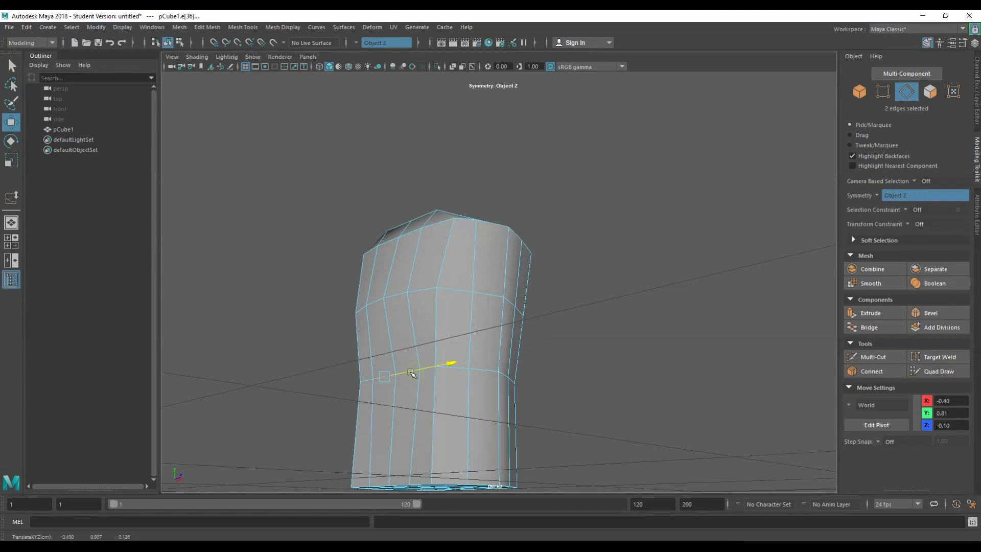
{"action": "key", "text": "ctrl+z"}
{"action": "key", "text": "ctrl+z"}
{"action": "key", "text": "ctrl+z"}
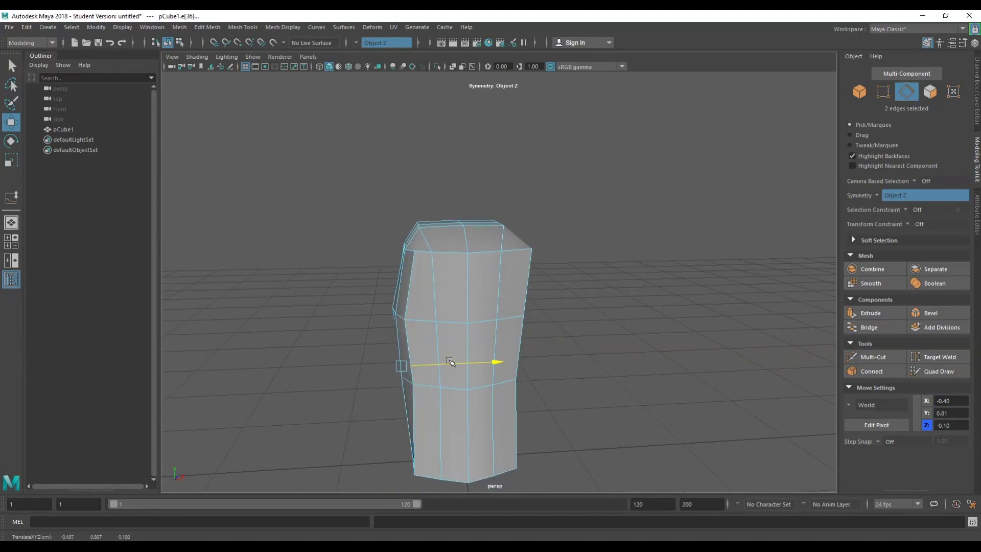
- Select the two negative X corner vertices of the ring at Y 1.33 and move them outward along Z
{"action": "left_click_drag", "start_coordinate": [450, 368], "coordinate": [566, 425], "text": "alt"}
{"action": "right_click_drag", "start_coordinate": [572, 269], "coordinate": [528, 259]}
{"action": "left_click", "coordinate": [507, 382]}
{"action": "left_click_drag", "start_coordinate": [532, 384], "coordinate": [541, 387]}
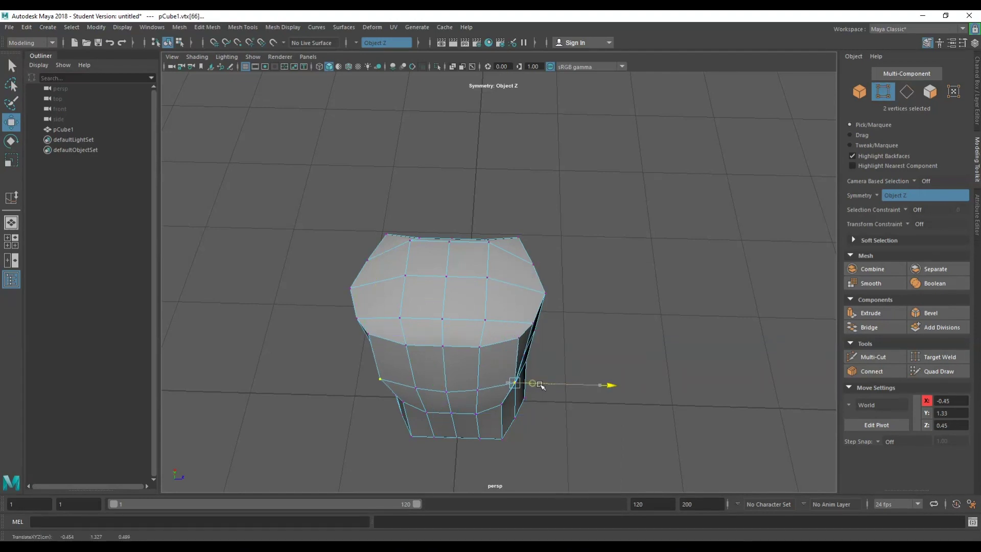
{"action": "left_click_drag", "start_coordinate": [480, 422], "coordinate": [403, 409], "text": "alt"}
{"action": "left_click_drag", "start_coordinate": [478, 328], "coordinate": [379, 344]}
- Select the six vertical edges flanking the center of the positive X side and move them outward along X to about 0.52
{"action": "key", "text": "q"}
{"action": "right_click", "coordinate": [646, 235]}
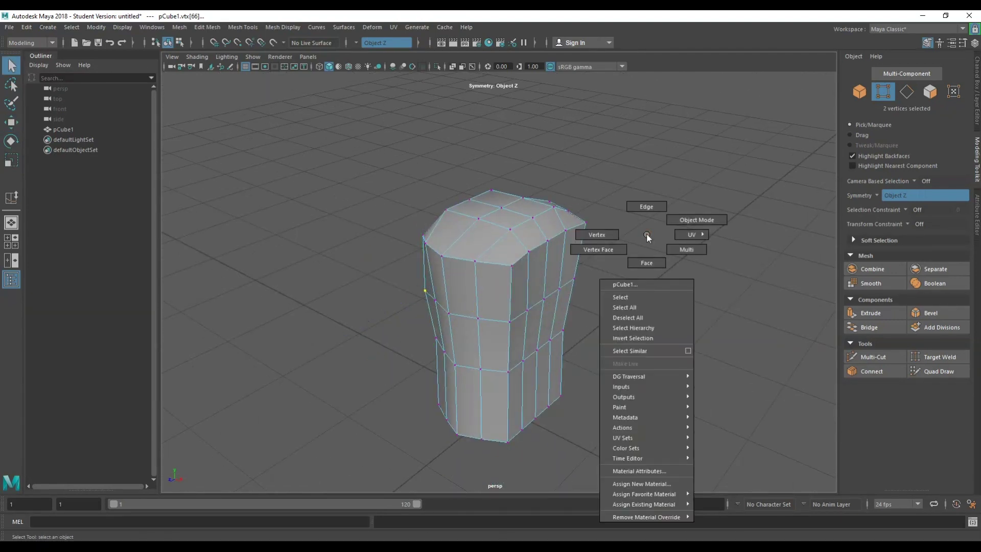
{"action": "right_click_drag", "start_coordinate": [646, 235], "coordinate": [646, 207]}
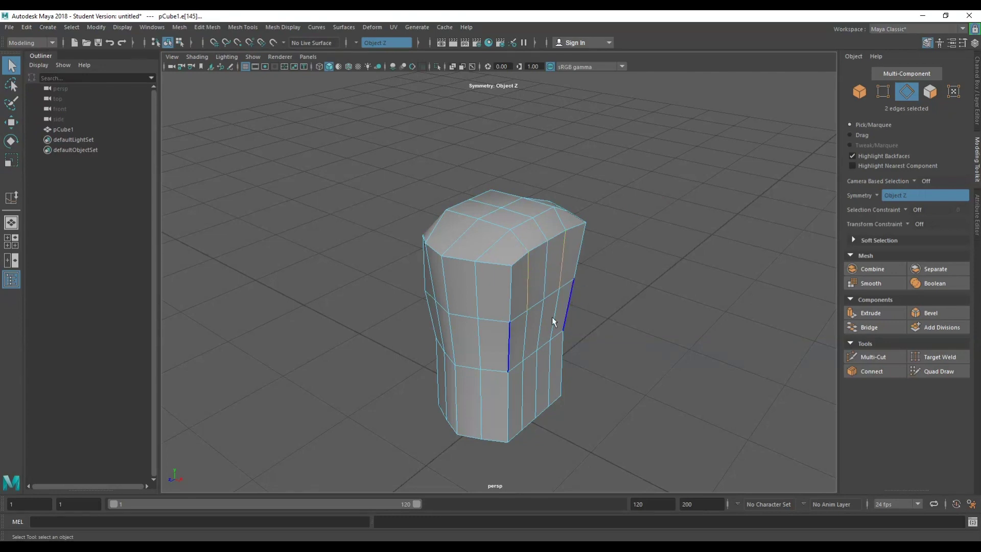
{"action": "left_click_drag", "start_coordinate": [566, 356], "coordinate": [576, 357], "text": "alt"}
{"action": "key", "text": "w"}
{"action": "left_click_drag", "start_coordinate": [496, 381], "coordinate": [526, 332], "text": "alt"}
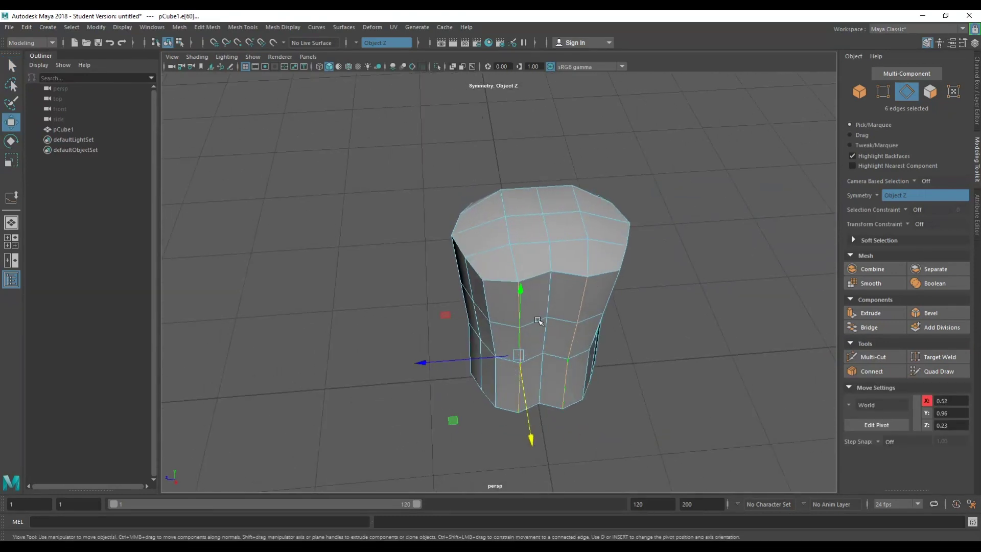
- Select the three center vertical edges on the positive X side and move them outward along X to about 0.59
{"action": "key", "text": "q"}
{"action": "left_click", "coordinate": [554, 299]}
{"action": "left_click_drag", "start_coordinate": [523, 368], "coordinate": [571, 369], "text": "alt"}
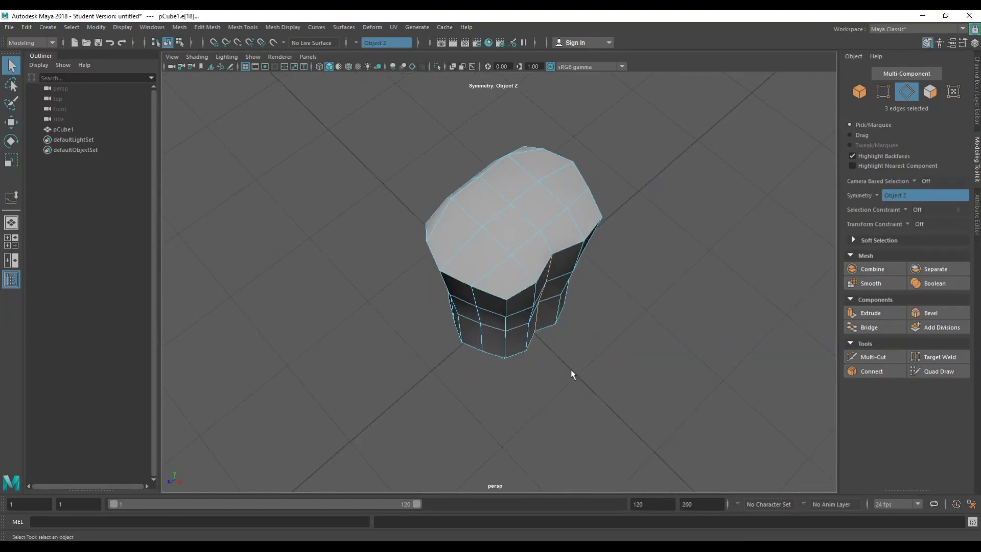
{"action": "key", "text": "w"}
{"action": "left_click_drag", "start_coordinate": [573, 334], "coordinate": [516, 286]}
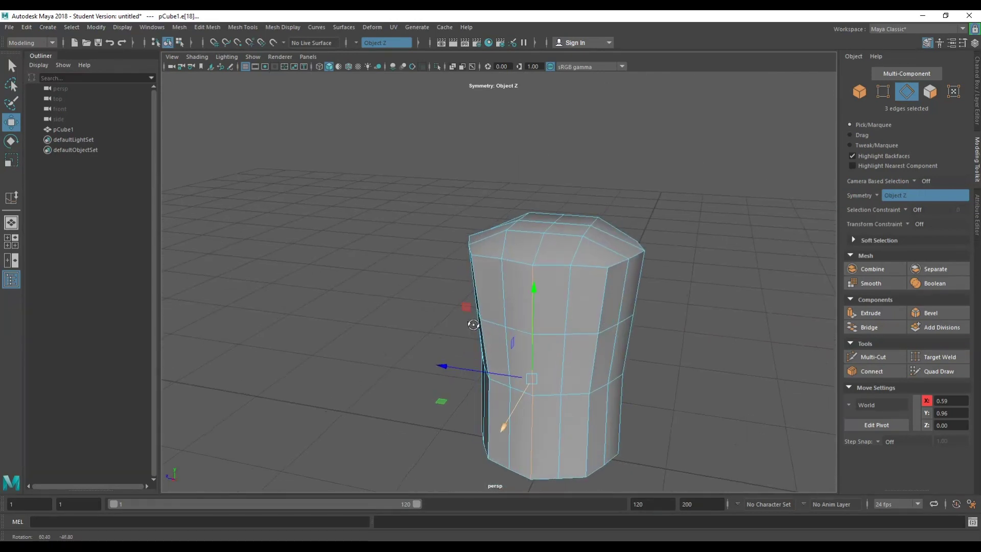
- Select the four rim edges on the top's positive X side, lower them to about Y 1.79 and rotate them about Y
{"action": "right_click_drag", "start_coordinate": [470, 160], "coordinate": [469, 130]}
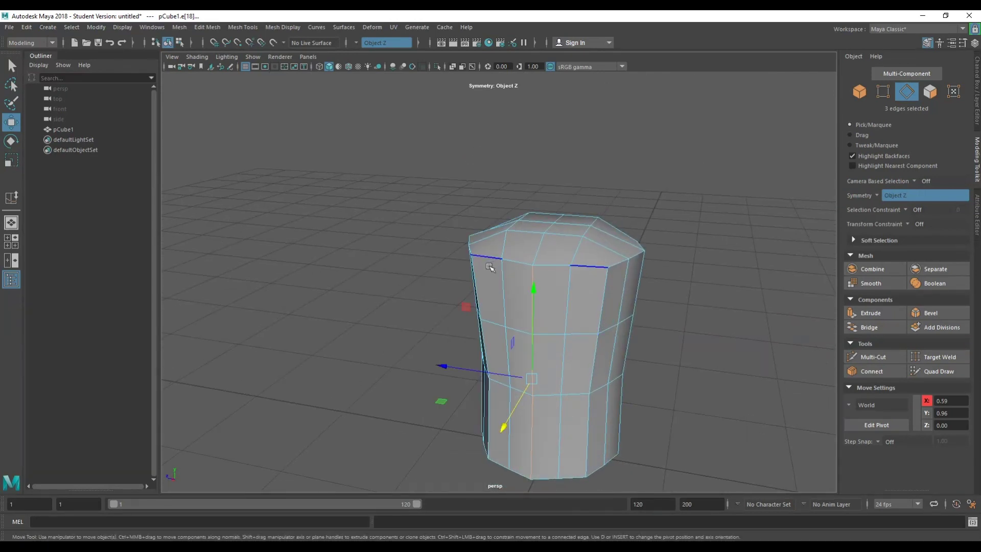
{"action": "left_click", "coordinate": [489, 258]}
{"action": "key", "text": "q"}
{"action": "left_click", "coordinate": [519, 266], "text": "shift"}
{"action": "left_click_drag", "start_coordinate": [521, 267], "coordinate": [637, 254], "text": "alt"}
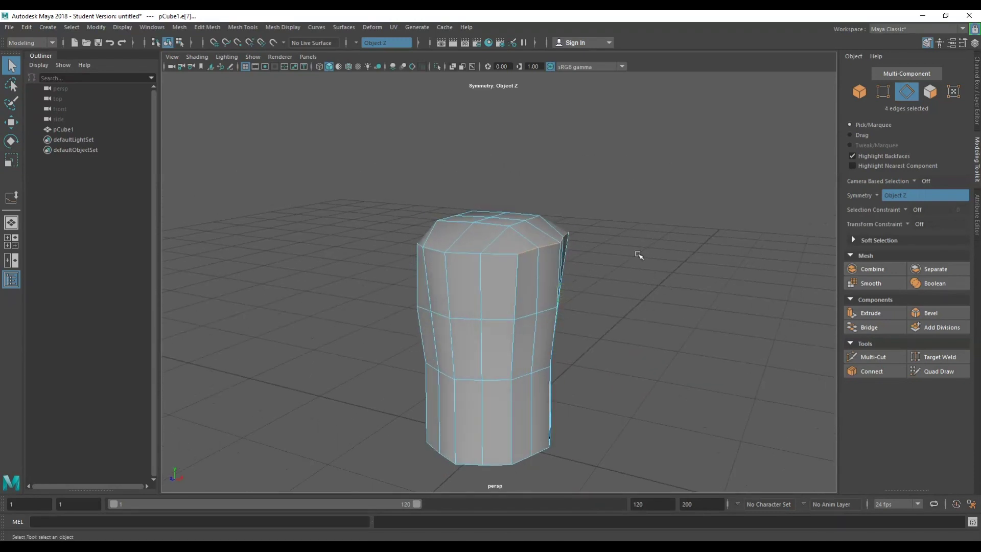
{"action": "key", "text": "w"}
{"action": "left_click_drag", "start_coordinate": [541, 199], "coordinate": [541, 214]}
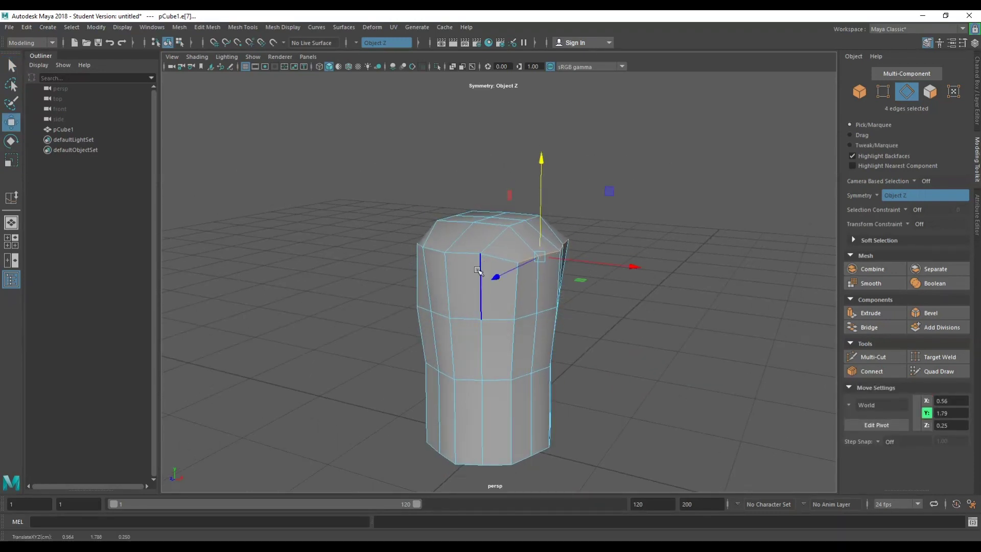
{"action": "left_click_drag", "start_coordinate": [478, 271], "coordinate": [518, 318], "text": "alt"}
{"action": "key", "text": "e"}
{"action": "mouse_move", "coordinate": [621, 298]}
{"action": "left_mouse_down"}
{"action": "mouse_move", "coordinate": [629, 296]}
{"action": "mouse_move", "coordinate": [614, 302]}
{"action": "left_mouse_up"}
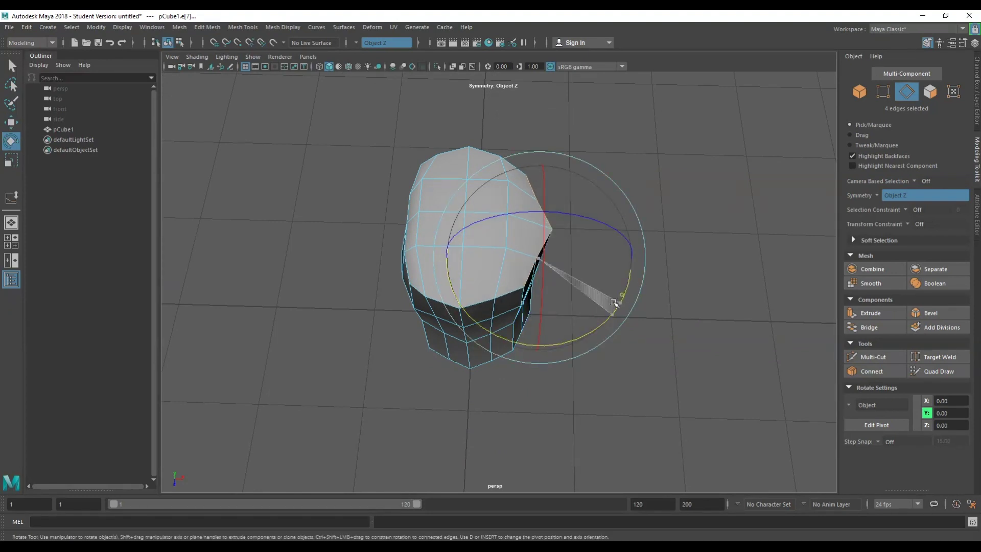
- Move the top rim's center vertex on the positive X side to about X 0.60 and the vertex below it to about X 0.58
{"action": "key", "text": "q"}
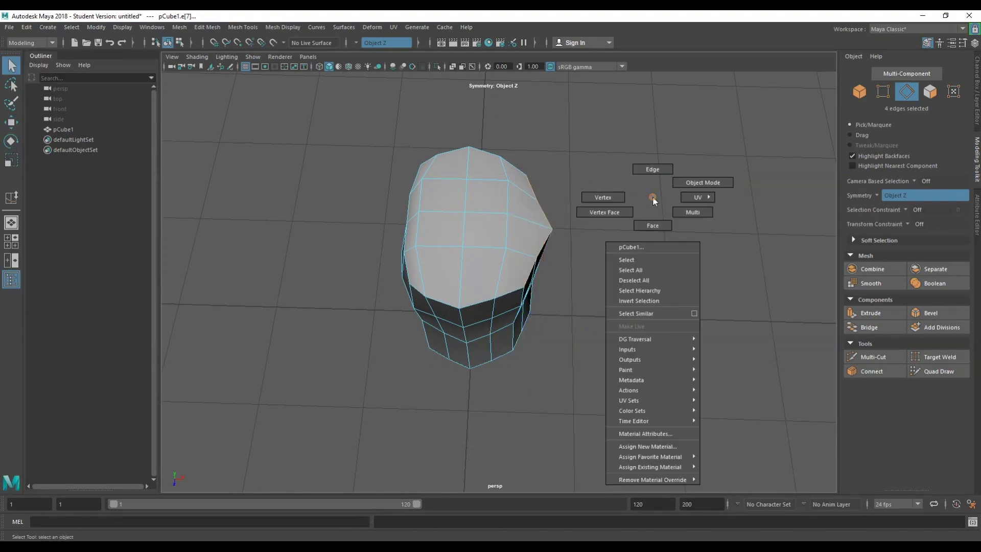
{"action": "right_click_drag", "start_coordinate": [652, 197], "coordinate": [648, 183]}
{"action": "key", "text": "w"}
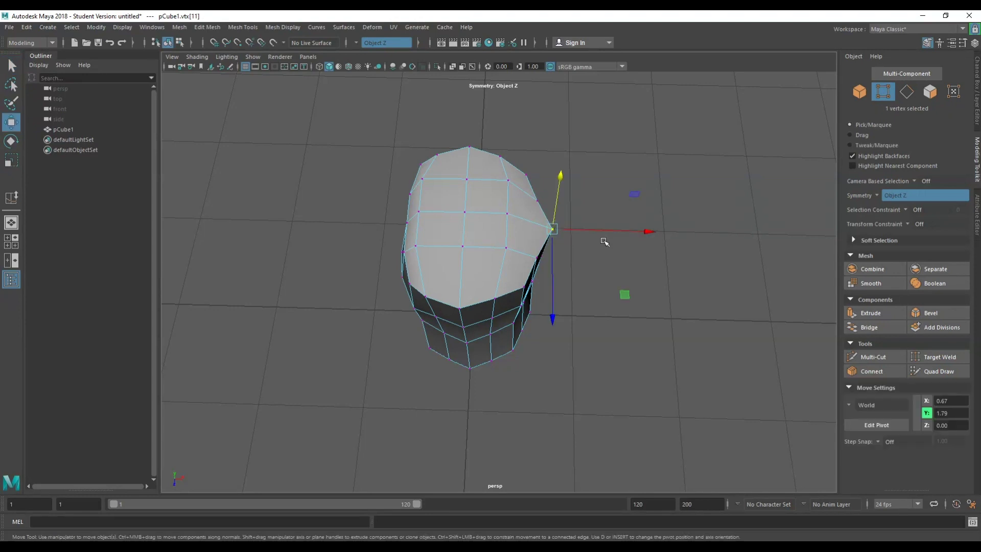
{"action": "left_click_drag", "start_coordinate": [587, 252], "coordinate": [317, 256], "text": "alt"}
{"action": "left_click", "coordinate": [458, 311]}
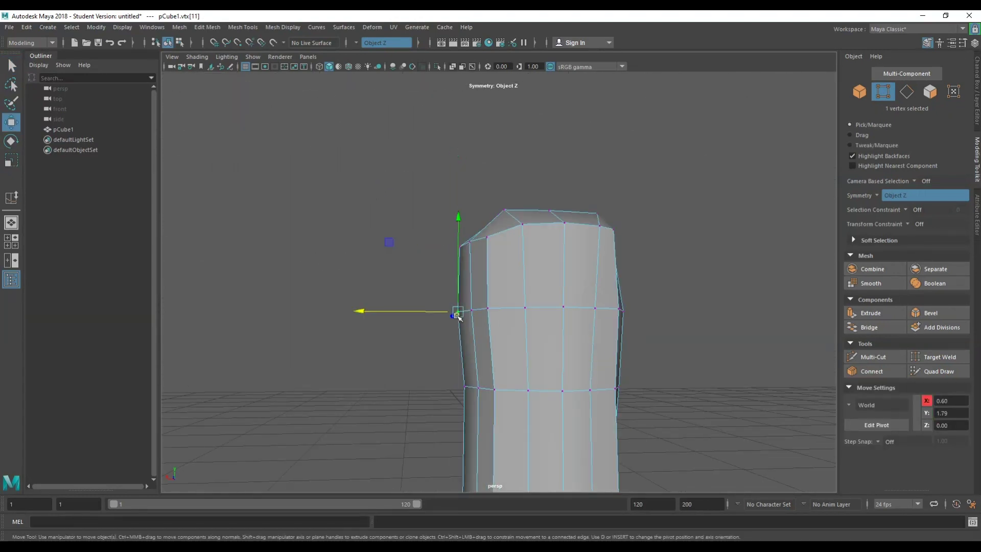
{"action": "left_click_drag", "start_coordinate": [459, 311], "coordinate": [573, 332], "text": "alt"}
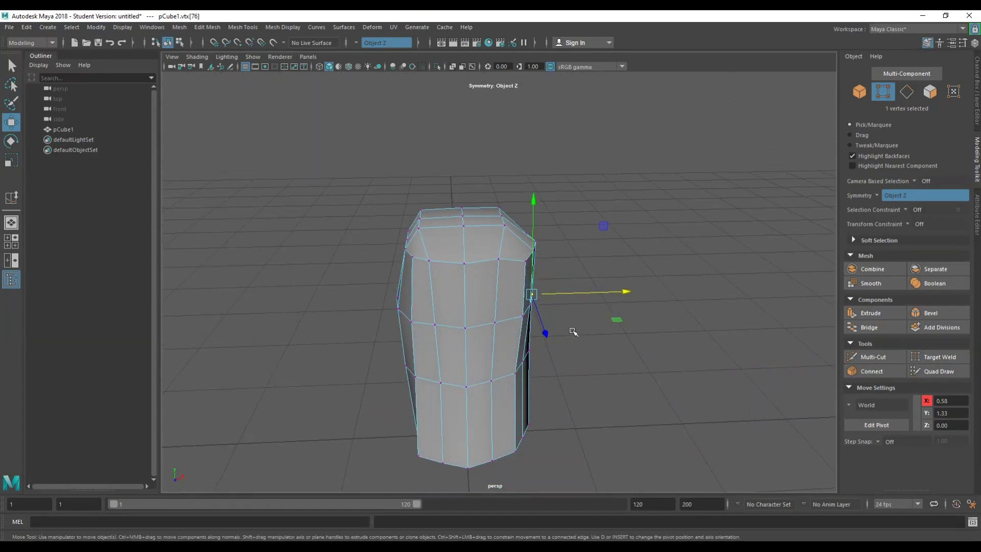
- Split the vertical edge rings of the upper and middle sections to add an edge loop around each
{"action": "key", "text": "q"}
{"action": "right_click_drag", "start_coordinate": [621, 240], "coordinate": [620, 210]}
{"action": "left_click", "coordinate": [494, 326]}
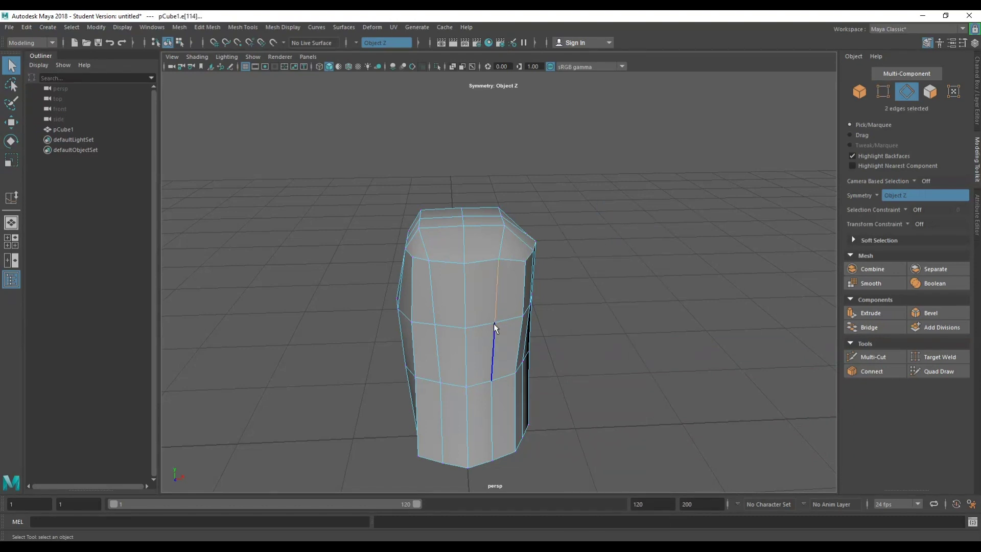
{"action": "left_click_drag", "start_coordinate": [525, 317], "coordinate": [624, 299], "text": "alt"}
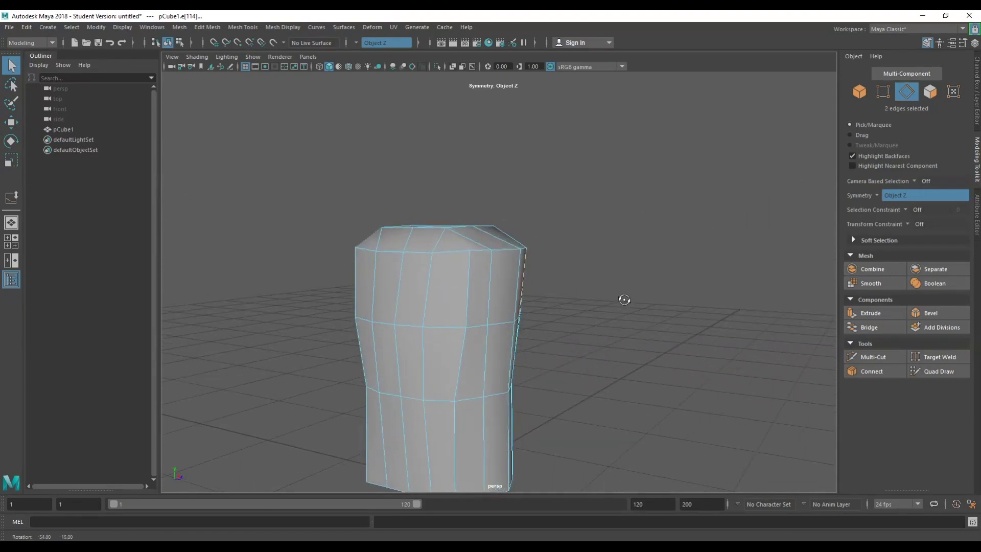
{"action": "left_click_drag", "start_coordinate": [518, 325], "coordinate": [473, 307], "text": "alt"}
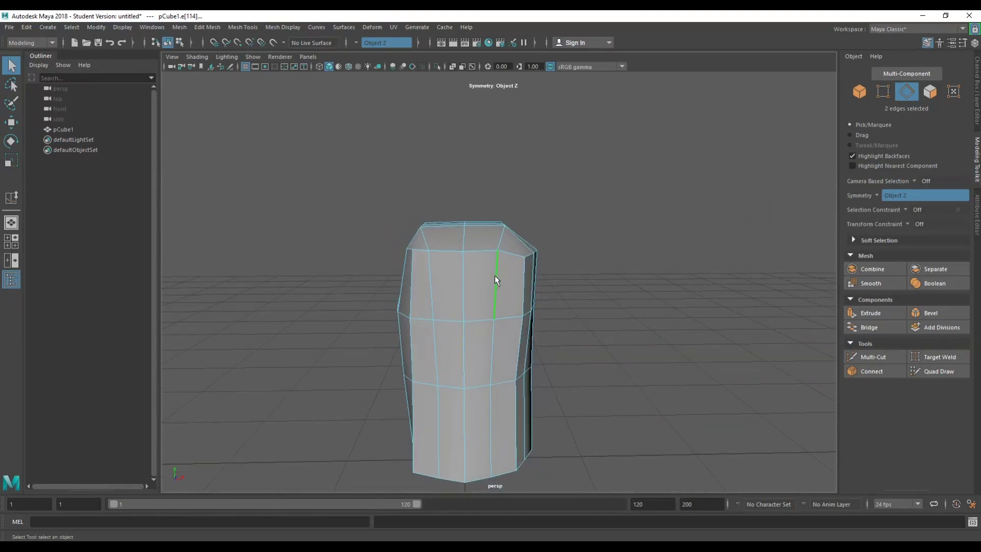
{"action": "right_click_drag", "start_coordinate": [494, 275], "coordinate": [505, 358], "text": "ctrl"}
{"action": "left_click", "coordinate": [492, 335]}
{"action": "right_click", "coordinate": [492, 336], "text": "ctrl"}
{"action": "left_click_drag", "start_coordinate": [504, 353], "coordinate": [517, 329], "text": "alt"}
- Select the upper two rows of faces, four faces wide, on both Z sides of the shape
{"action": "right_click", "coordinate": [659, 240]}
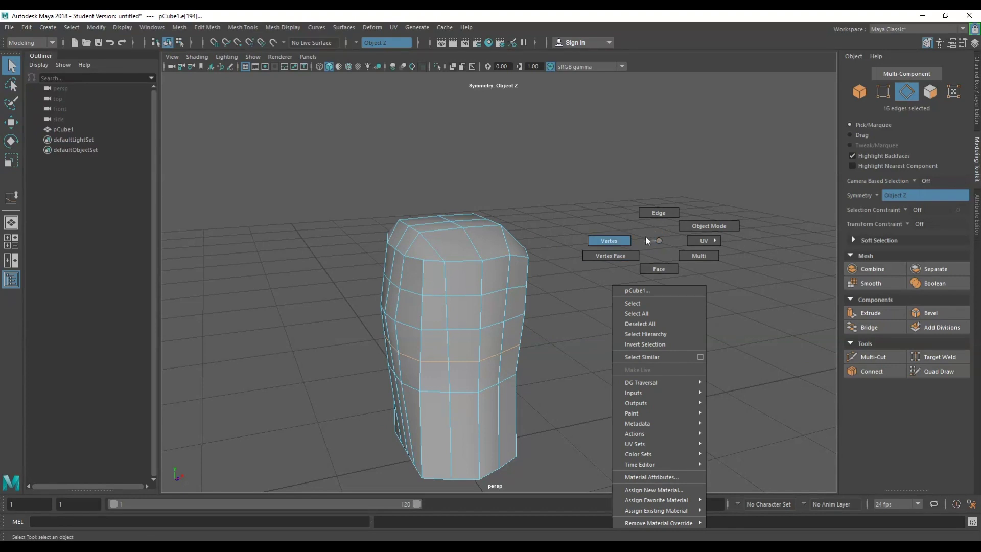
{"action": "right_click_drag", "start_coordinate": [657, 261], "coordinate": [658, 267]}
{"action": "left_click", "coordinate": [462, 279]}
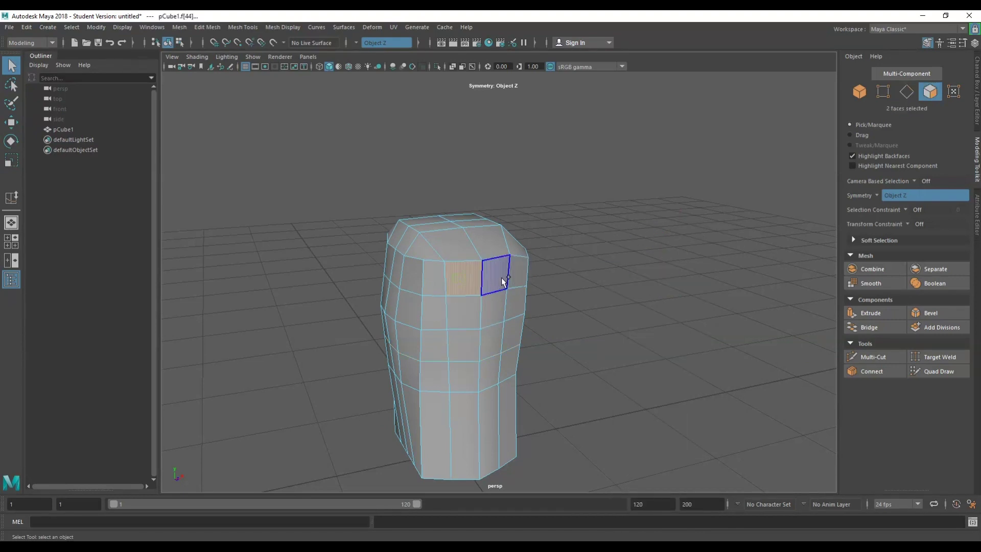
{"action": "left_click", "coordinate": [498, 280], "text": "shift"}
{"action": "left_click", "coordinate": [494, 313], "text": "shift"}
{"action": "left_click", "coordinate": [467, 317], "text": "shift"}
{"action": "left_click_drag", "start_coordinate": [470, 339], "coordinate": [559, 318], "text": "alt"}
{"action": "left_click", "coordinate": [506, 277], "text": "shift"}
{"action": "left_click", "coordinate": [500, 301], "text": "shift"}
{"action": "left_click", "coordinate": [427, 309], "text": "shift"}
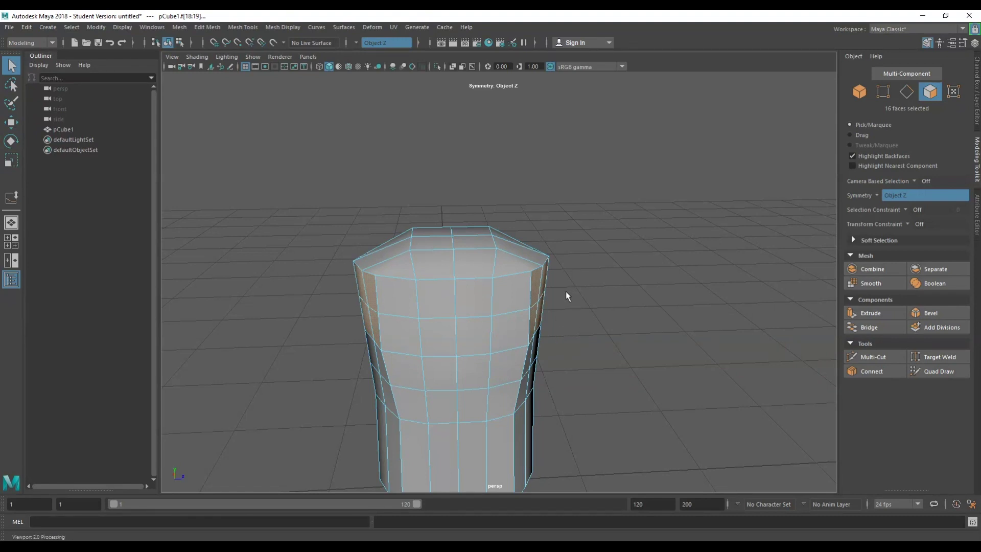
- Extrude the selected side faces and move them outward along Z to about 0.70
{"action": "left_click_drag", "start_coordinate": [549, 345], "coordinate": [478, 320], "text": "alt"}
{"action": "key", "text": "e"}
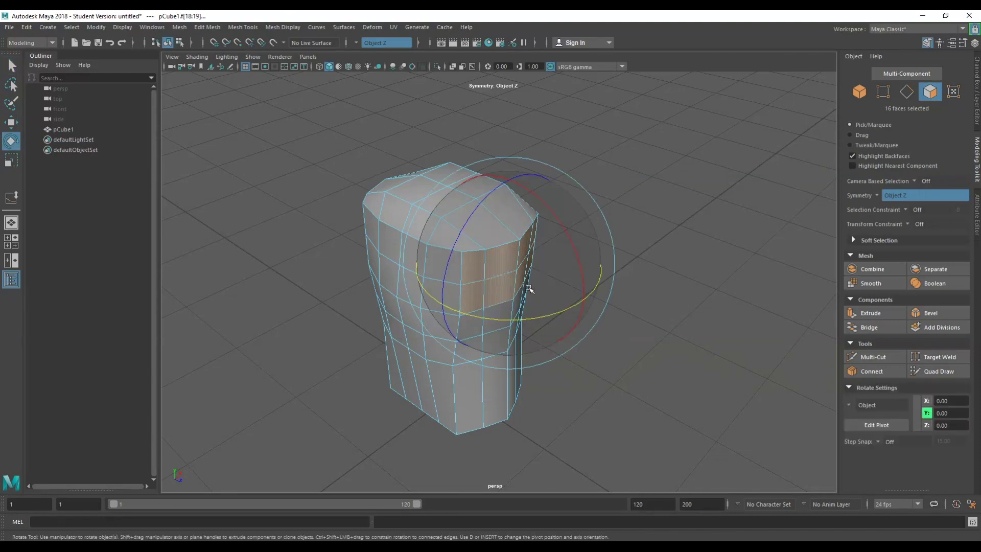
{"action": "key", "text": "w"}
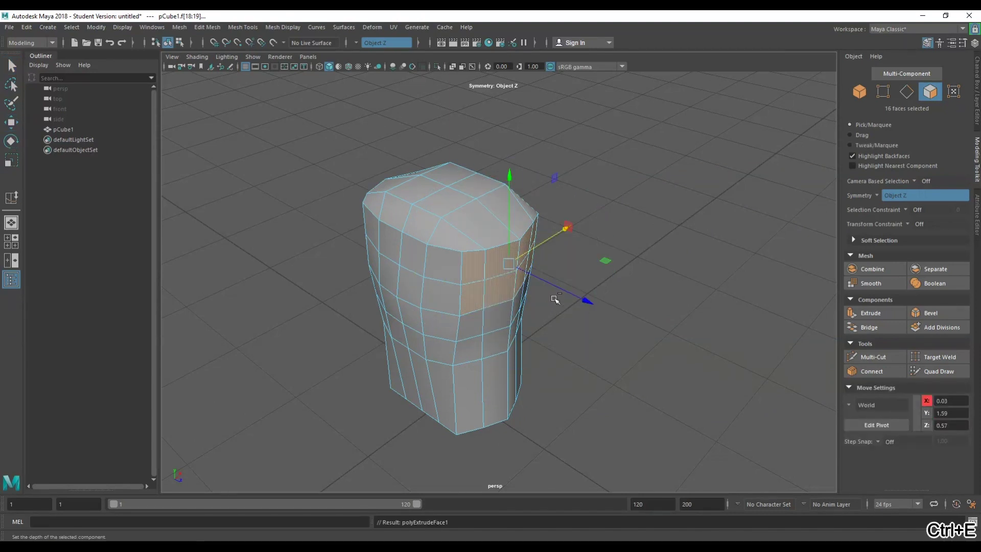
{"action": "left_click_drag", "start_coordinate": [414, 257], "coordinate": [467, 276], "text": "alt"}
{"action": "left_click_drag", "start_coordinate": [316, 270], "coordinate": [342, 317]}
{"action": "key", "text": "q"}
{"action": "key", "text": "w"}
- Scale the extruded side faces along X and Y
{"action": "key", "text": "e"}
{"action": "key", "text": "r"}
{"action": "left_click_drag", "start_coordinate": [565, 279], "coordinate": [553, 280]}
{"action": "left_click_drag", "start_coordinate": [480, 211], "coordinate": [481, 240]}
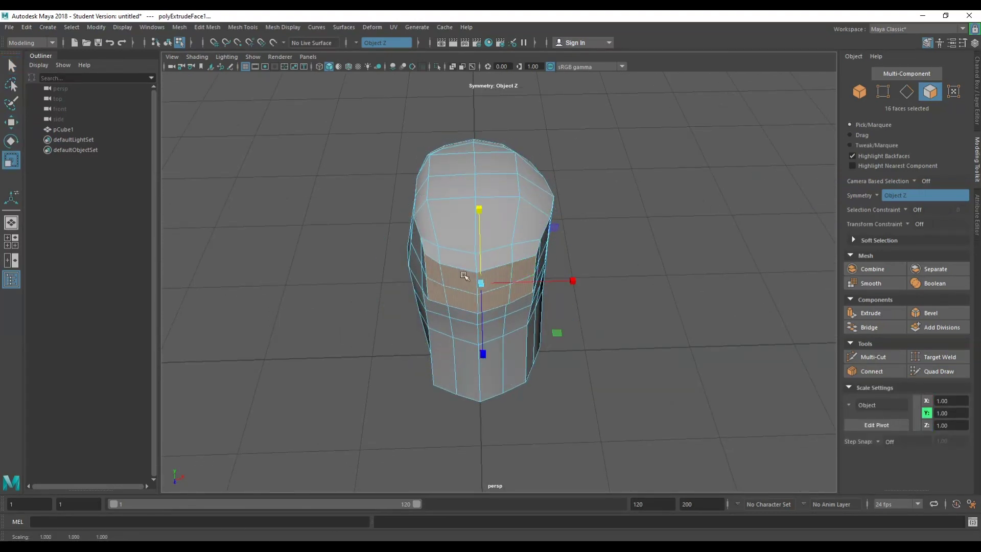
- Move the extruded side faces farther outward along Z to about 0.85 and rotate them about X so their tops flare outward
{"action": "left_click_drag", "start_coordinate": [466, 279], "coordinate": [648, 244], "text": "alt"}
{"action": "key", "text": "w"}
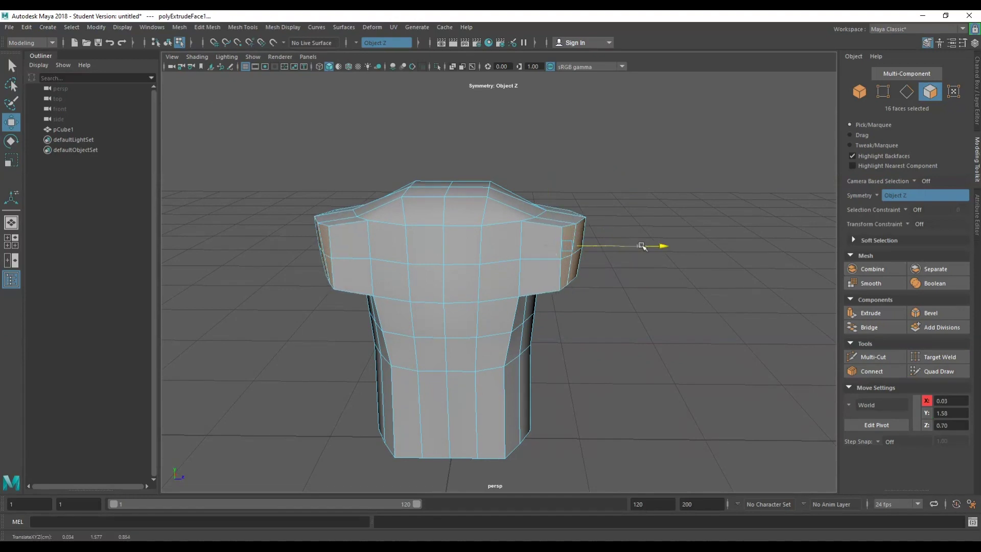
{"action": "key", "text": "e"}
{"action": "mouse_move", "coordinate": [651, 204]}
{"action": "left_mouse_down"}
{"action": "mouse_move", "coordinate": [656, 228]}
{"action": "mouse_move", "coordinate": [657, 208]}
{"action": "left_mouse_up"}
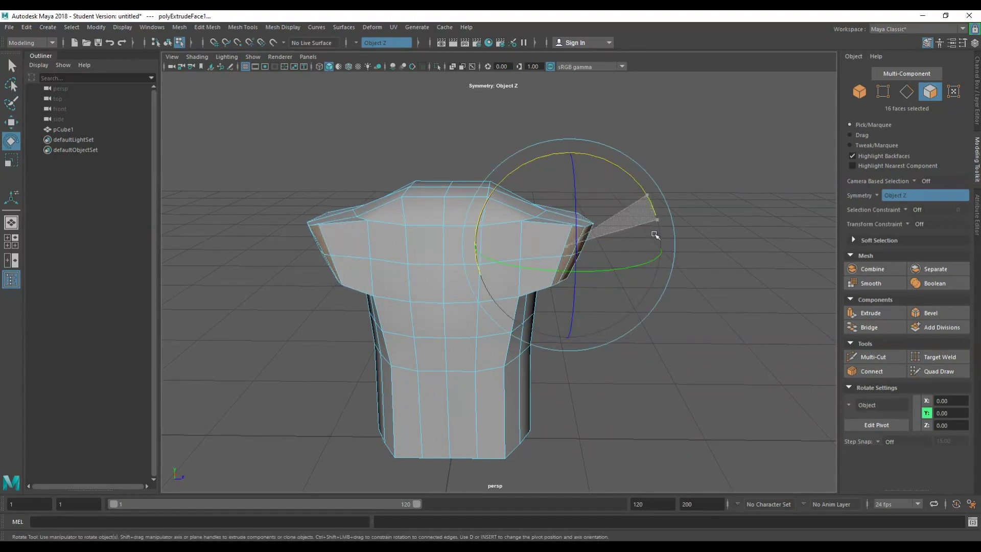
- Move the extruded side faces slightly down along Y and adjust their scale
{"action": "key", "text": "w"}
{"action": "left_click_drag", "start_coordinate": [570, 163], "coordinate": [572, 175]}
{"action": "key", "text": "e"}
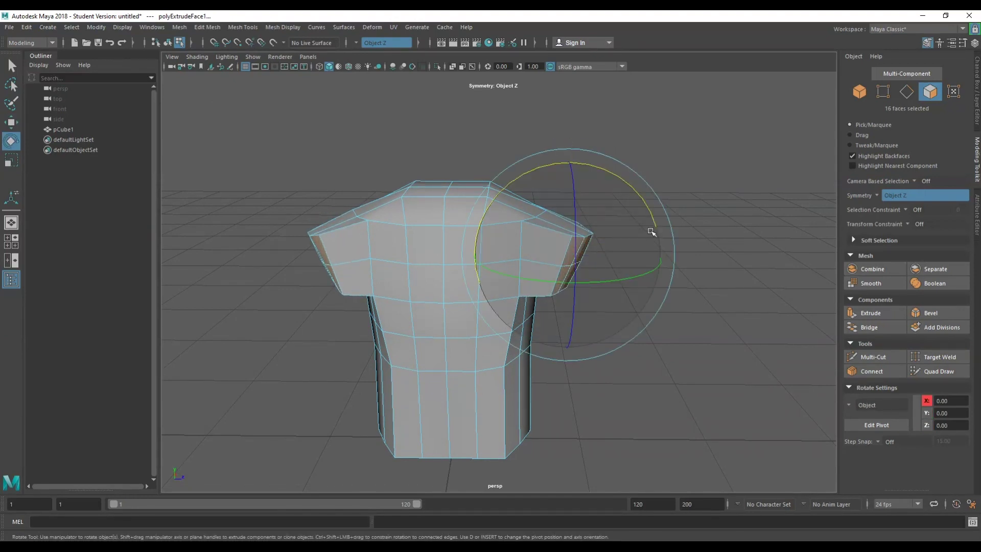
{"action": "key", "text": "r"}
{"action": "left_click_drag", "start_coordinate": [661, 256], "coordinate": [654, 255]}
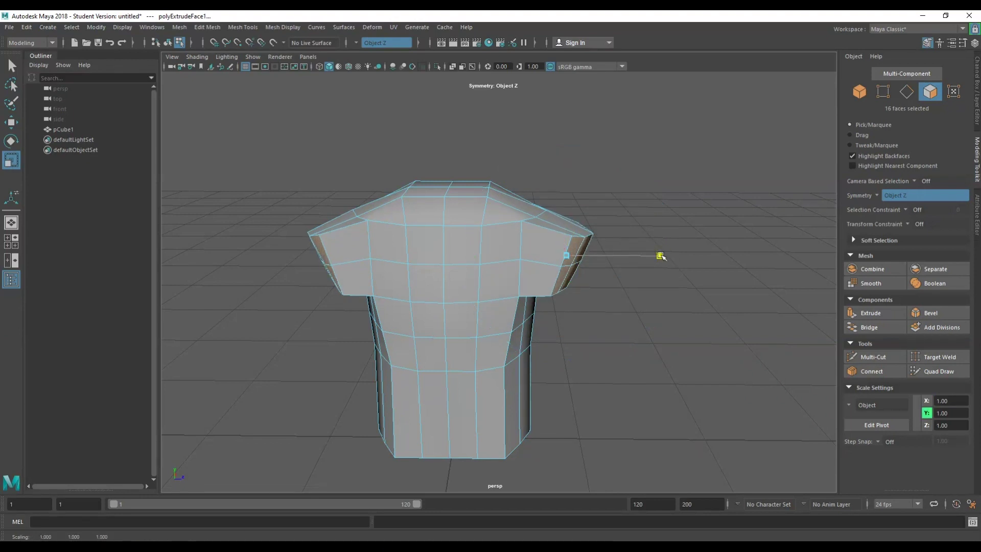
- Rotate the end faces of the side extrusions about X so they slant more, and clear the selection
{"action": "left_click_drag", "start_coordinate": [551, 293], "coordinate": [623, 262], "text": "alt"}
{"action": "key", "text": "e"}
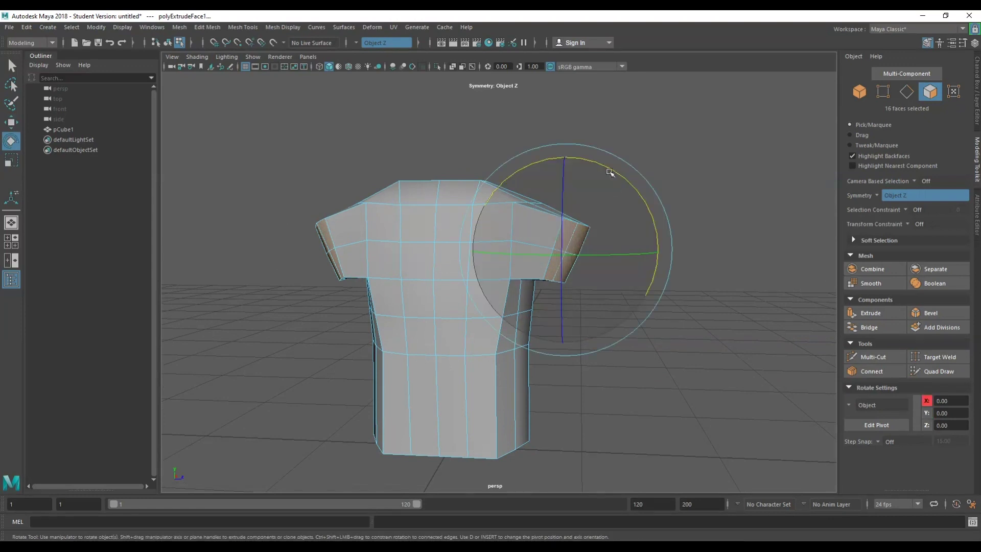
{"action": "left_click_drag", "start_coordinate": [605, 168], "coordinate": [619, 184]}
{"action": "key", "text": "r"}
{"action": "left_click", "coordinate": [571, 159]}
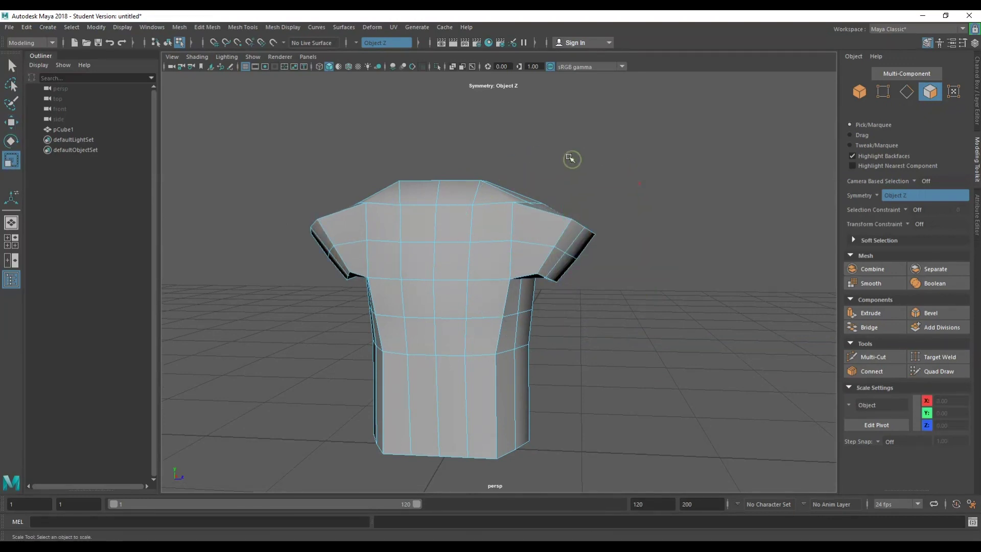
- Select the eight end faces of each side extrusion and adjust their scale
{"action": "left_click_drag", "start_coordinate": [570, 256], "coordinate": [583, 287], "text": "alt"}
{"action": "key", "text": "q"}
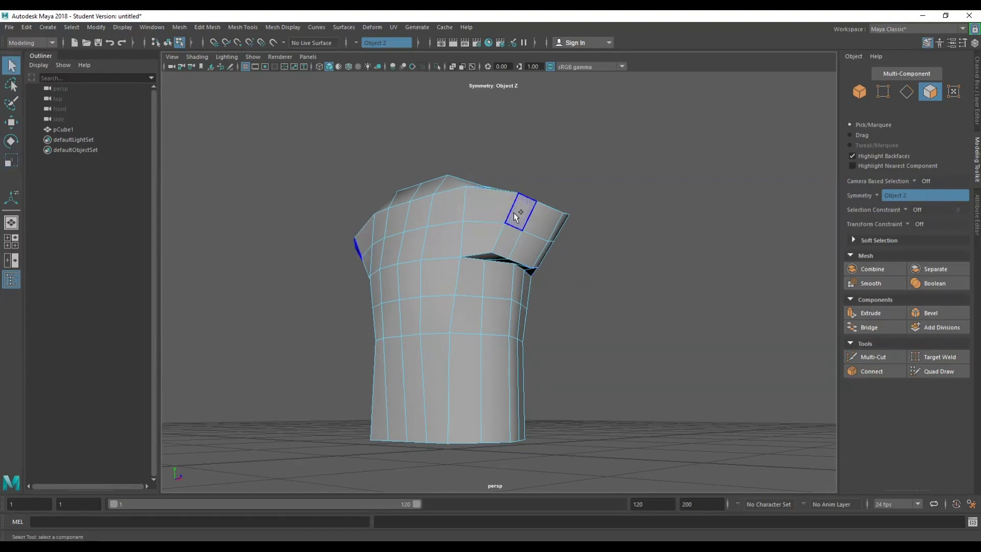
{"action": "left_click", "coordinate": [530, 252]}
{"action": "left_click", "coordinate": [528, 251], "text": "shift"}
{"action": "key", "text": "alt+shift"}
{"action": "left_click_drag", "start_coordinate": [560, 280], "coordinate": [503, 280], "text": "alt"}
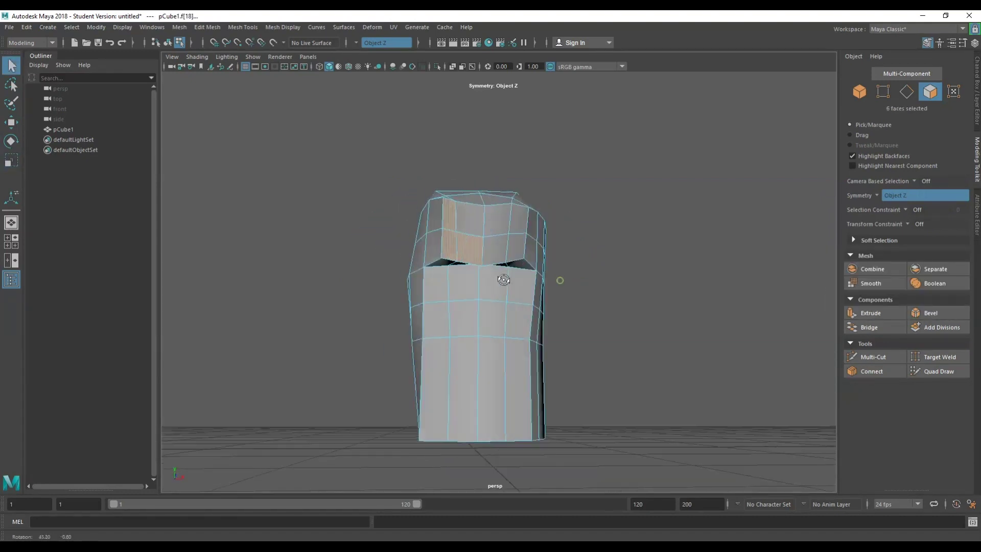
{"action": "double_click", "coordinate": [501, 254], "text": "shift"}
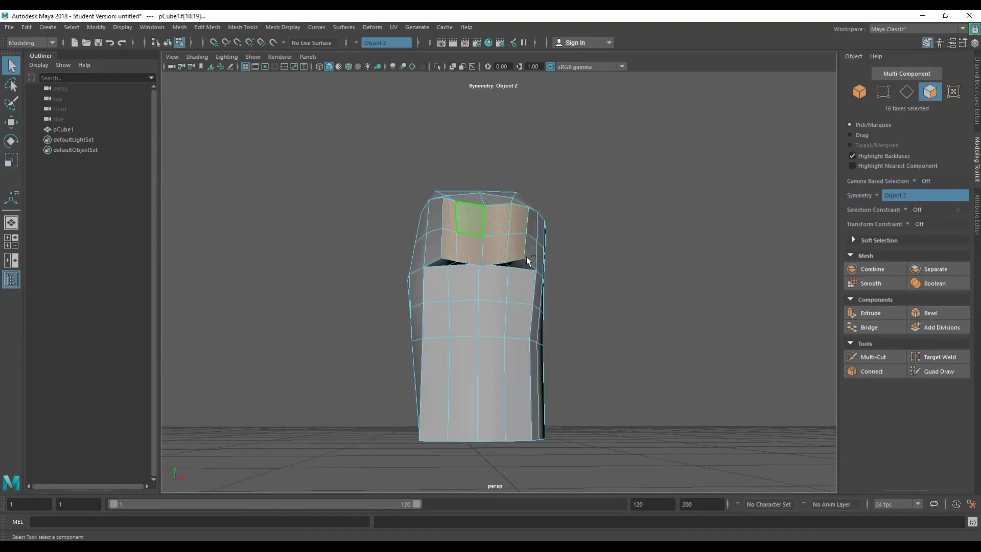
{"action": "key", "text": "alt+shift"}
{"action": "left_click_drag", "start_coordinate": [560, 284], "coordinate": [612, 298], "text": "alt"}
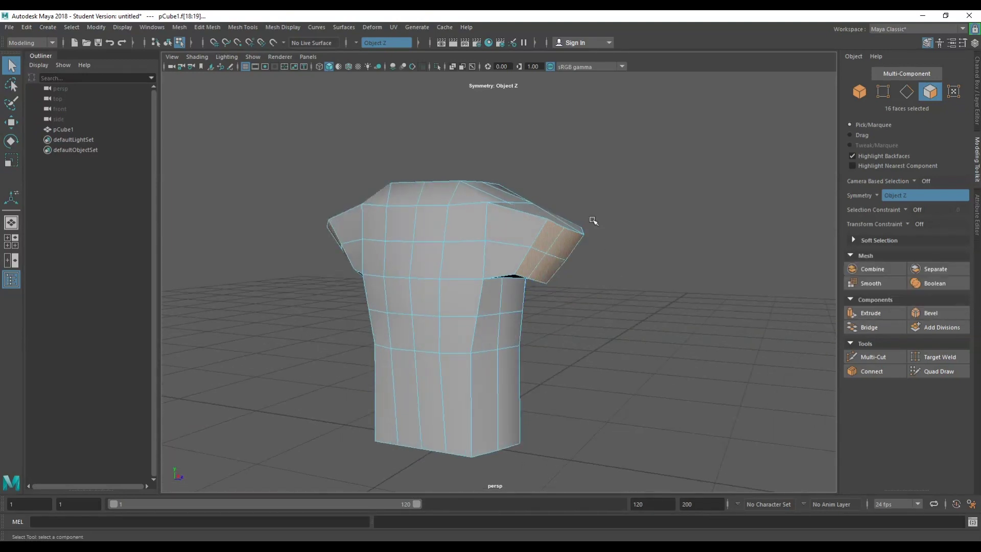
{"action": "key", "text": "w"}
{"action": "key", "text": "e"}
{"action": "key", "text": "r"}
{"action": "left_click_drag", "start_coordinate": [554, 158], "coordinate": [556, 229]}
- Insert an edge loop around the middle of each side extrusion and clear the edge selection
{"action": "key", "text": "q"}
{"action": "right_click_drag", "start_coordinate": [555, 230], "coordinate": [548, 195]}
{"action": "left_click", "coordinate": [529, 240]}
{"action": "right_click_drag", "start_coordinate": [530, 240], "coordinate": [535, 271], "text": "shift"}
{"action": "left_click", "coordinate": [537, 241]}
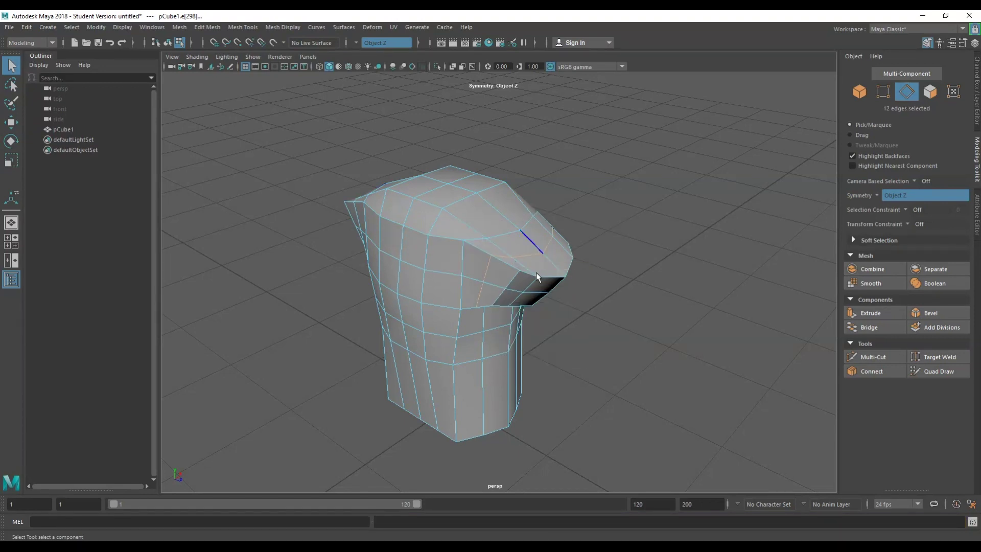
{"action": "left_click_drag", "start_coordinate": [536, 271], "coordinate": [591, 266], "text": "alt"}
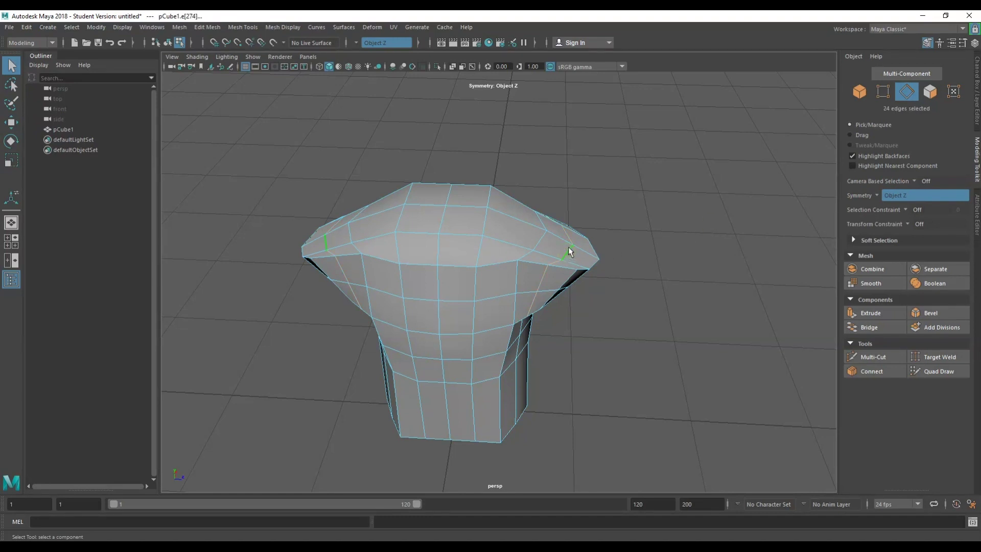
{"action": "key", "text": "w"}
{"action": "left_click", "coordinate": [646, 207]}
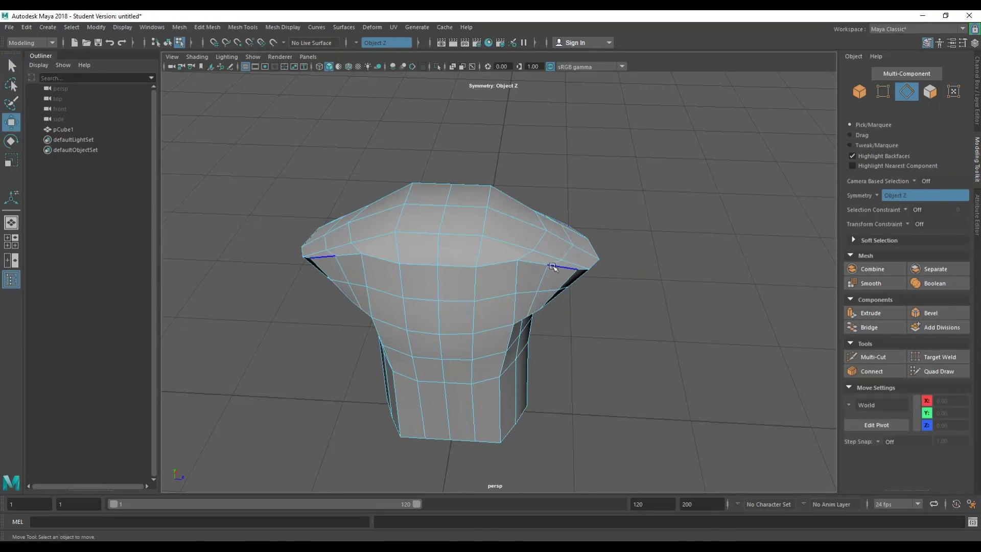
- Select the four top edges of the new loop on each side and raise them along Y to about 1.85
{"action": "left_click_drag", "start_coordinate": [552, 266], "coordinate": [456, 308], "text": "alt"}
{"action": "key", "text": "q"}
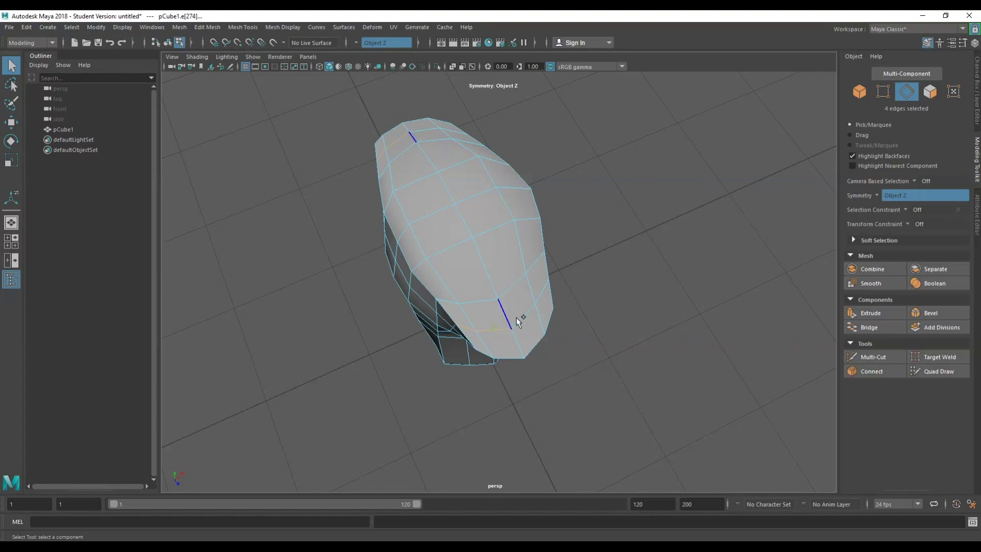
{"action": "left_click_drag", "start_coordinate": [522, 321], "coordinate": [650, 265], "text": "alt"}
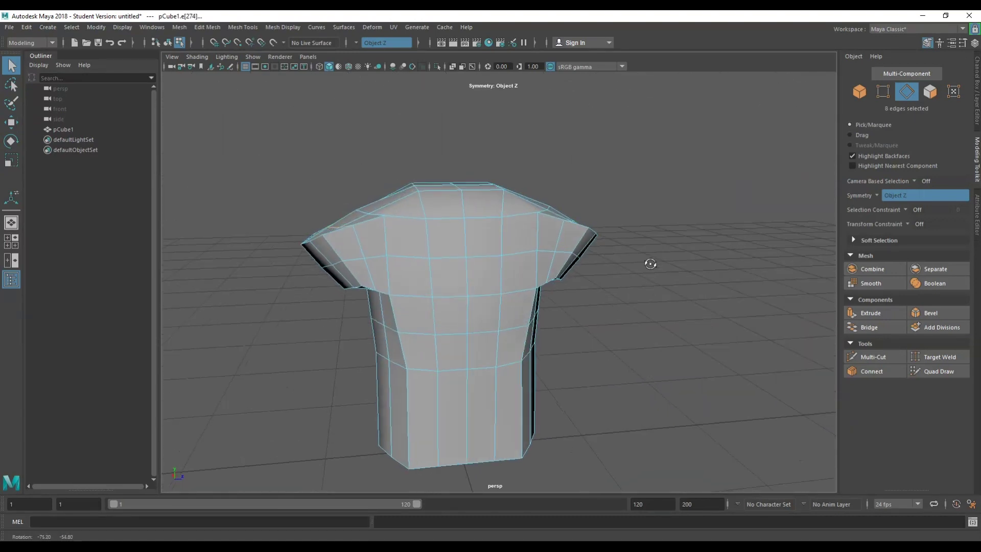
{"action": "key", "text": "w"}
{"action": "left_click_drag", "start_coordinate": [562, 174], "coordinate": [591, 161]}
{"action": "key", "text": "q"}
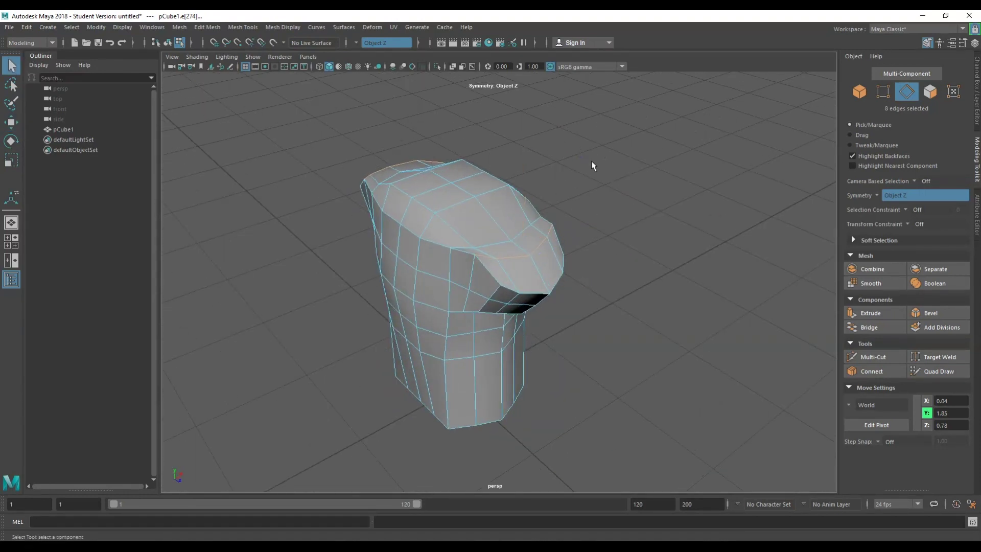
- Select the front and back corner vertices of the raised shoulder edges and lower them along Y to about 1.81
{"action": "right_click_drag", "start_coordinate": [575, 146], "coordinate": [526, 146]}
{"action": "left_click", "coordinate": [475, 255]}
{"action": "left_click_drag", "start_coordinate": [475, 258], "coordinate": [498, 252], "text": "alt"}
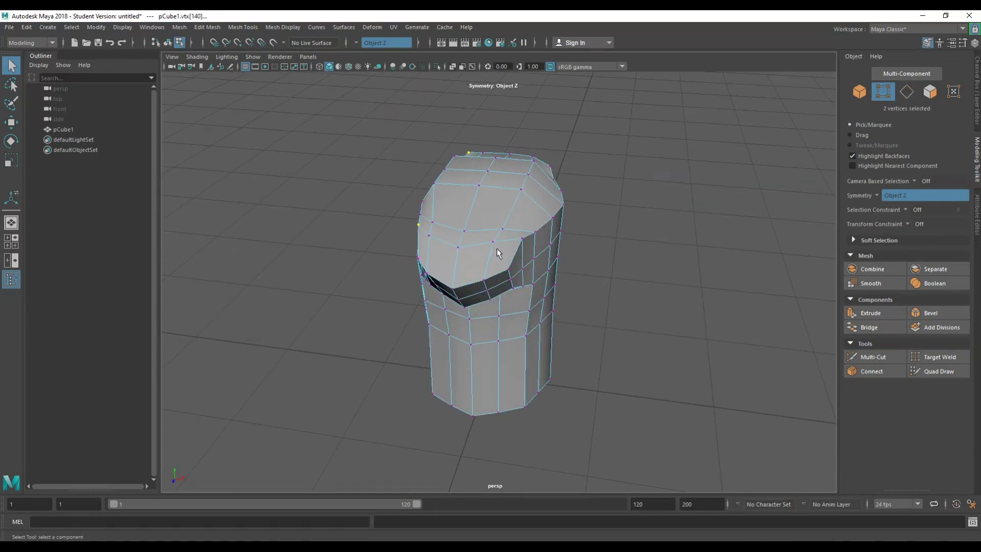
{"action": "left_click", "coordinate": [522, 238], "text": "shift"}
{"action": "key", "text": "w"}
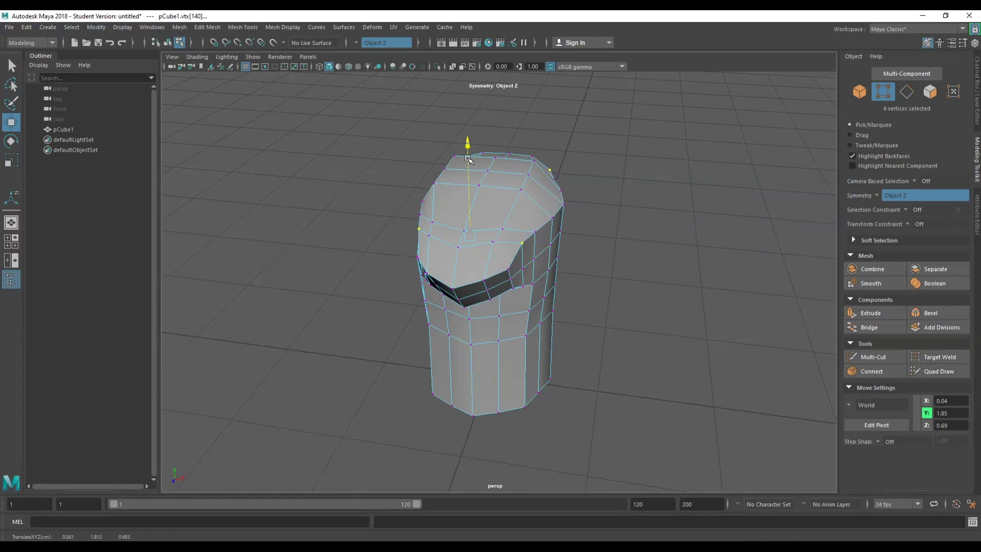
{"action": "left_click_drag", "start_coordinate": [469, 160], "coordinate": [468, 163]}
{"action": "left_click_drag", "start_coordinate": [468, 162], "coordinate": [692, 240], "text": "alt"}
{"action": "key", "text": "q"}
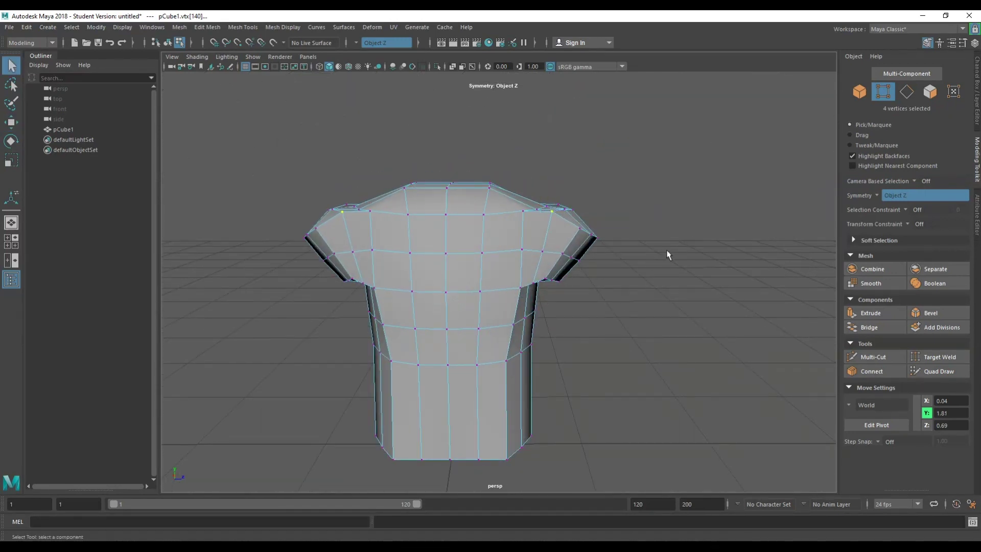
- Switch to object mode and examine the overall shoulder shape from several angles
{"action": "right_click_drag", "start_coordinate": [669, 230], "coordinate": [692, 219]}
{"action": "left_click_drag", "start_coordinate": [692, 219], "coordinate": [590, 303], "text": "alt"}
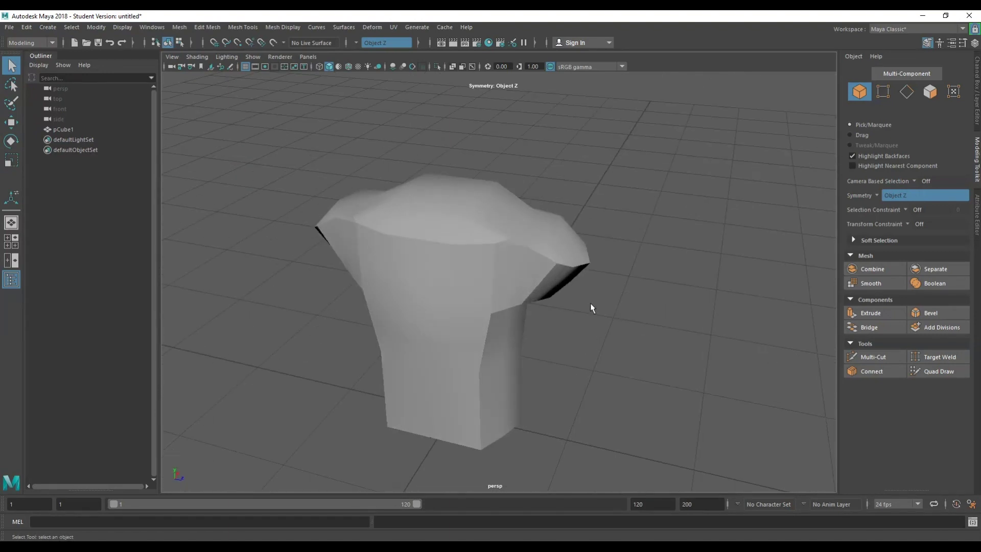
{"action": "left_click", "coordinate": [514, 286]}
{"action": "left_click_drag", "start_coordinate": [514, 286], "coordinate": [638, 204], "text": "alt"}
{"action": "right_click", "coordinate": [695, 164]}
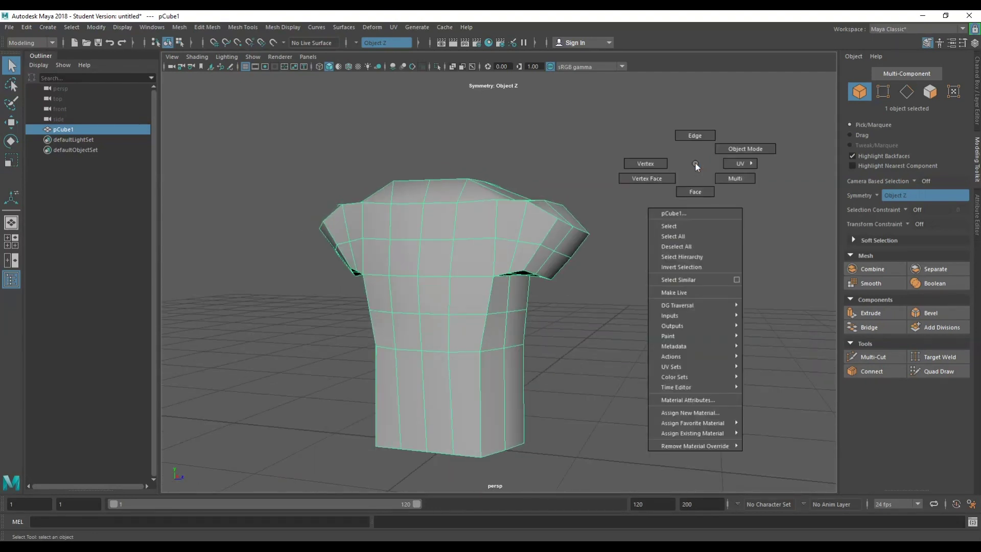
{"action": "left_click", "coordinate": [694, 192]}
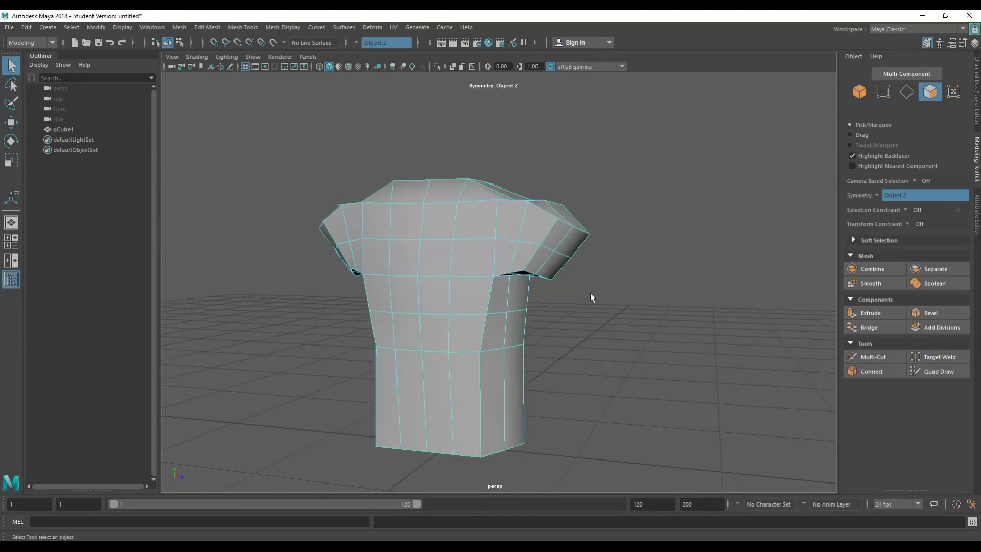
{"action": "left_click_drag", "start_coordinate": [556, 243], "coordinate": [474, 294], "text": "alt"}
{"action": "left_click", "coordinate": [472, 296]}
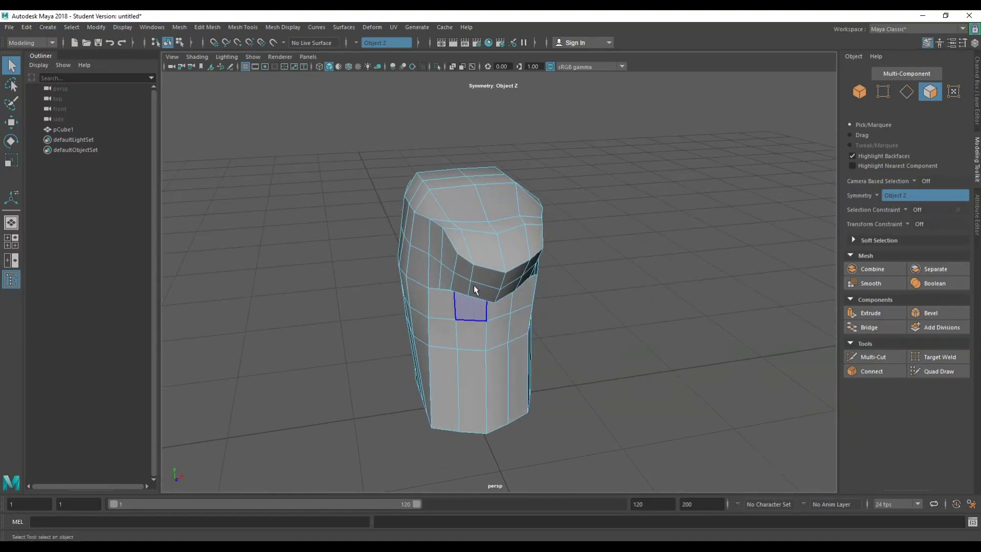
- Select the upper corner edge on the negative X side of each shoulder and move it along X to about -0.21
{"action": "right_click_drag", "start_coordinate": [459, 240], "coordinate": [439, 220]}
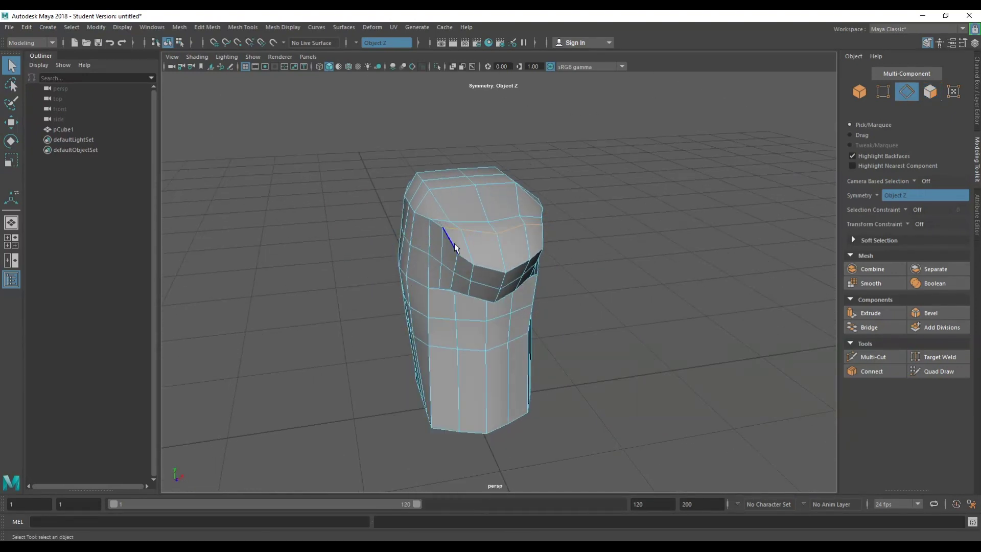
{"action": "left_click", "coordinate": [455, 244]}
{"action": "left_click_drag", "start_coordinate": [458, 249], "coordinate": [483, 203], "text": "alt"}
{"action": "key", "text": "w"}
{"action": "key", "text": "q"}
{"action": "left_click", "coordinate": [447, 203]}
{"action": "key", "text": "w"}
{"action": "left_click", "coordinate": [439, 204]}
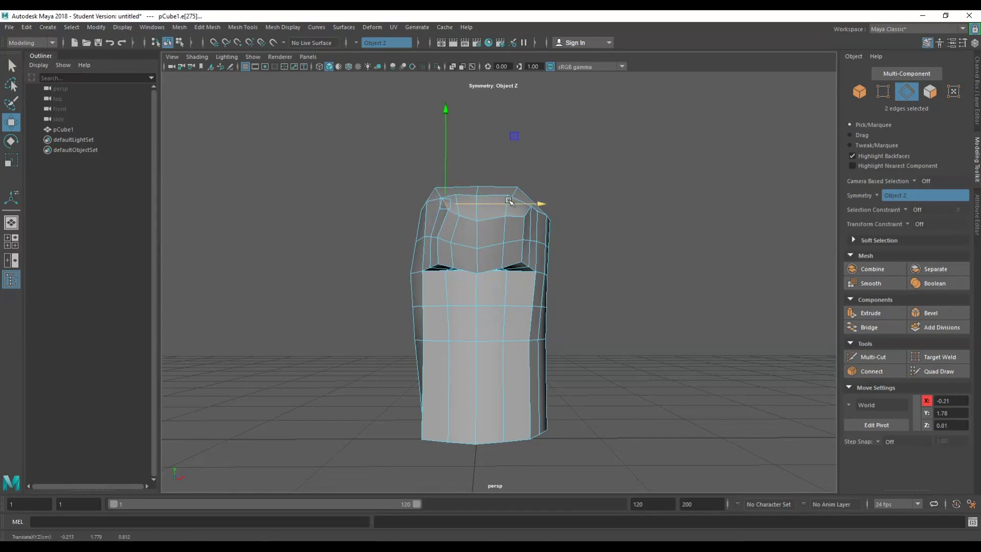
- Select the matching upper corner edge on the opposite X side of each shoulder and move it along X
{"action": "key", "text": "q"}
{"action": "left_click", "coordinate": [510, 203]}
{"action": "key", "text": "w"}
{"action": "left_click_drag", "start_coordinate": [551, 205], "coordinate": [618, 251]}
{"action": "left_click", "coordinate": [532, 211]}
- Select the two central edges on each shoulder's end and move them outward along Z to about 0.87
{"action": "left_click", "coordinate": [581, 261]}
{"action": "left_click", "coordinate": [568, 267]}
{"action": "left_click", "coordinate": [583, 245], "text": "shift"}
{"action": "left_click_drag", "start_coordinate": [566, 213], "coordinate": [399, 263]}
{"action": "left_click", "coordinate": [400, 264]}
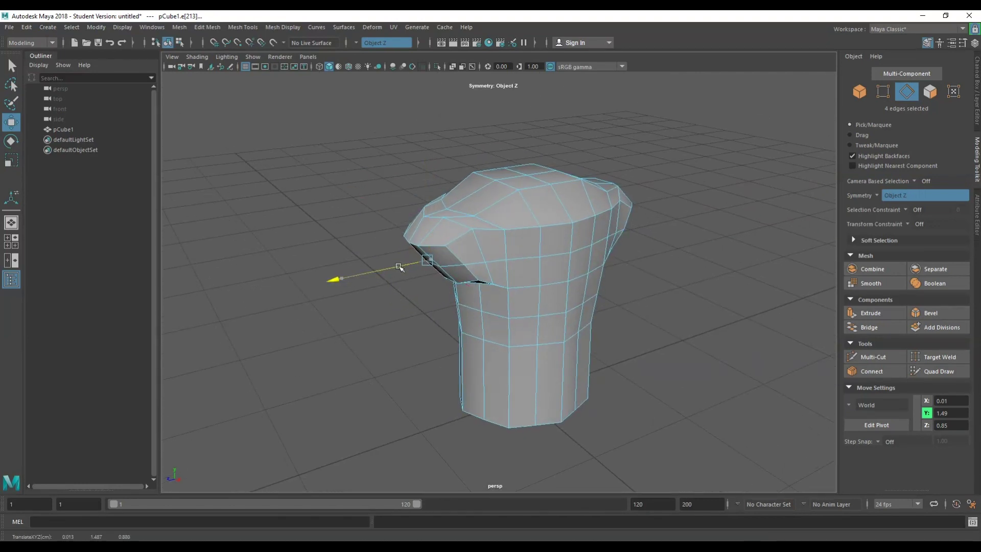
- Move the bottom centre vertex of each shoulder's end along Z to about 0.76 and adjust its height along Y
{"action": "left_click_drag", "start_coordinate": [400, 266], "coordinate": [617, 207], "text": "alt"}
{"action": "scroll", "coordinate": [488, 230], "scroll_direction": "up", "scroll_amount": 5}
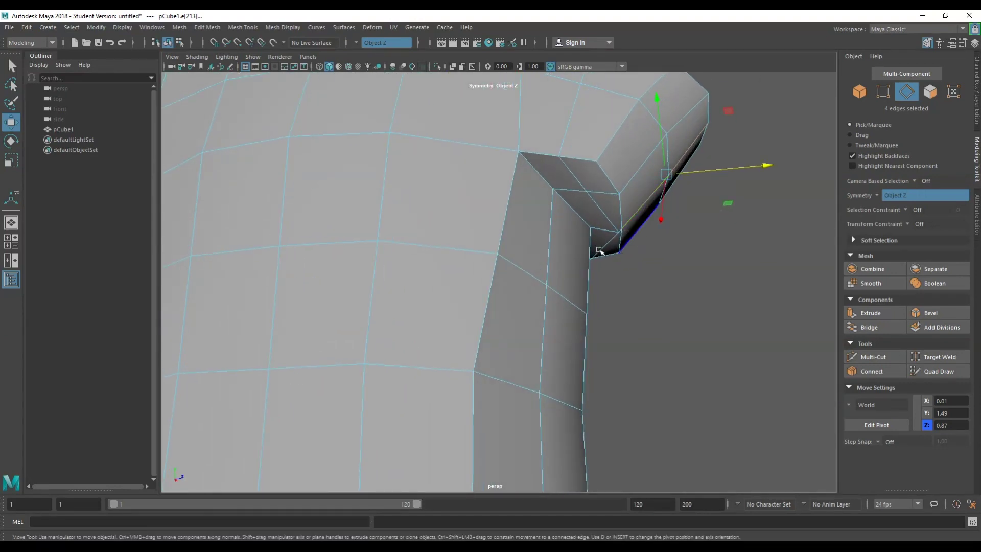
{"action": "left_click_drag", "start_coordinate": [600, 252], "coordinate": [624, 164], "text": "alt"}
{"action": "key", "text": "q"}
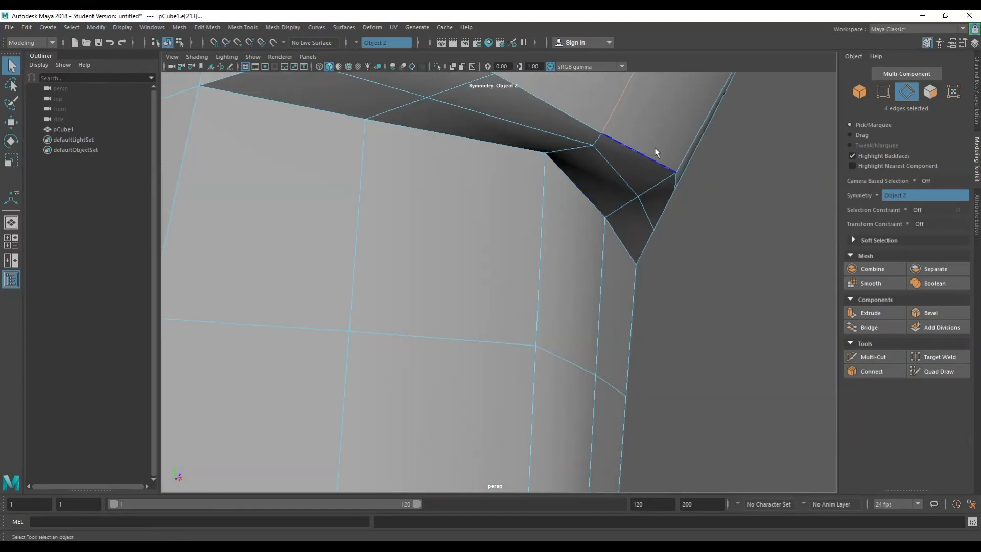
{"action": "right_click", "coordinate": [734, 154]}
{"action": "right_click_drag", "start_coordinate": [700, 156], "coordinate": [690, 156]}
{"action": "left_click", "coordinate": [604, 133]}
{"action": "left_click_drag", "start_coordinate": [608, 134], "coordinate": [700, 184], "text": "alt"}
{"action": "key", "text": "w"}
{"action": "left_click_drag", "start_coordinate": [759, 294], "coordinate": [611, 192], "text": "alt"}
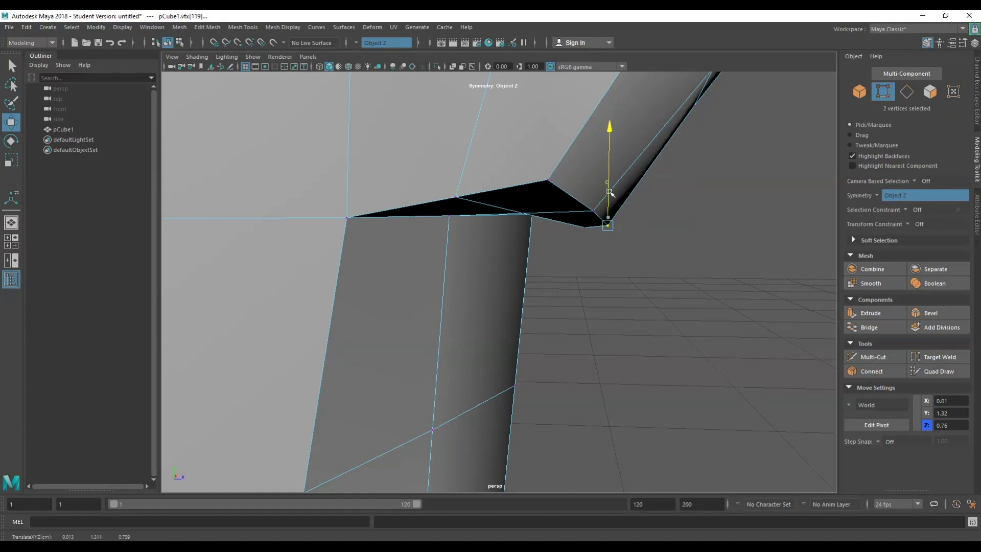
{"action": "key", "text": "q"}
{"action": "left_click", "coordinate": [639, 268]}
- Check the shape in object mode, and select the eight end faces of each shoulder in face mode
{"action": "scroll", "coordinate": [634, 265], "scroll_direction": "down", "scroll_amount": 6}
{"action": "left_click_drag", "start_coordinate": [626, 261], "coordinate": [514, 299], "text": "alt"}
{"action": "right_click_drag", "start_coordinate": [581, 234], "coordinate": [546, 280]}
{"action": "left_click_drag", "start_coordinate": [546, 280], "coordinate": [499, 265], "text": "alt"}
{"action": "left_click", "coordinate": [500, 264]}
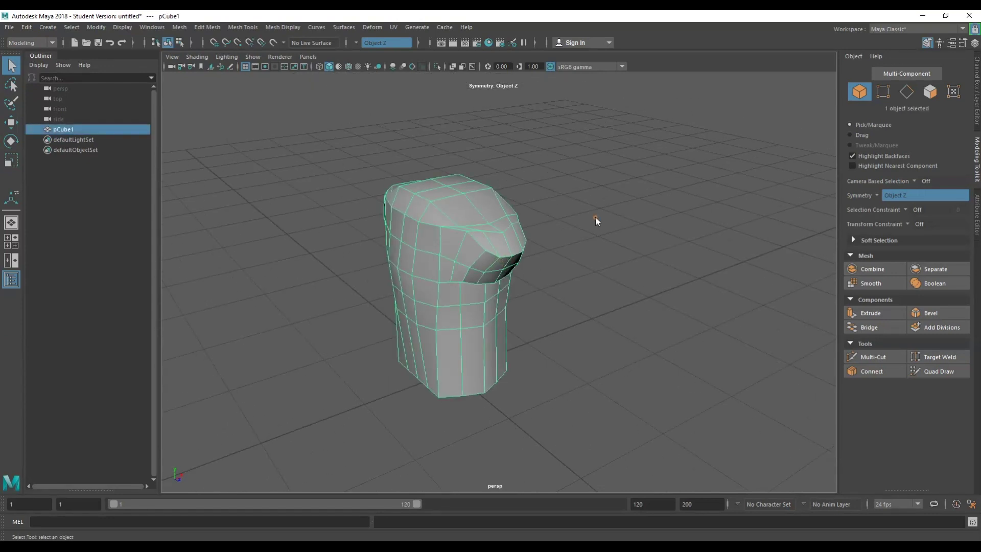
{"action": "left_click_drag", "start_coordinate": [610, 210], "coordinate": [449, 278], "text": "alt"}
{"action": "right_click", "coordinate": [646, 175]}
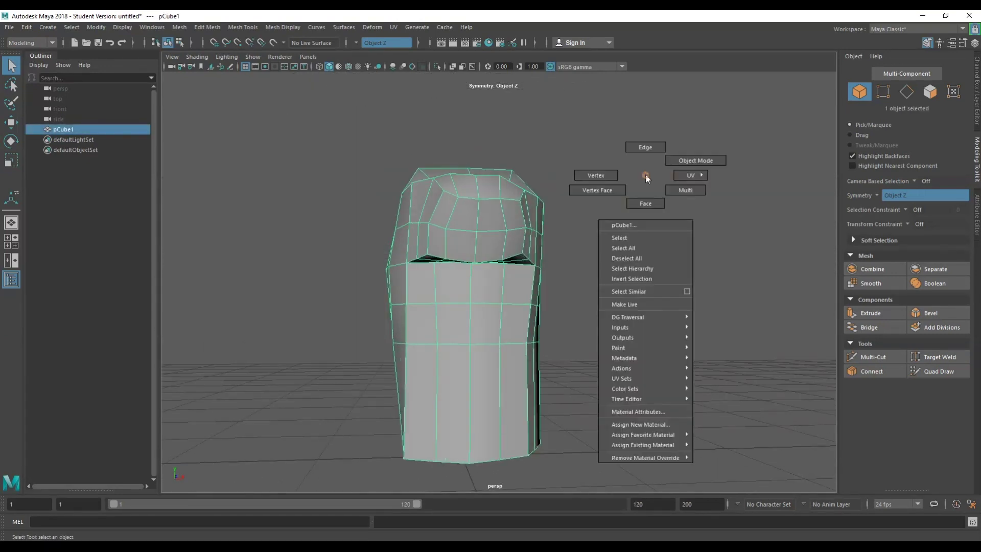
{"action": "left_click", "coordinate": [645, 204]}
{"action": "left_click", "coordinate": [442, 210]}
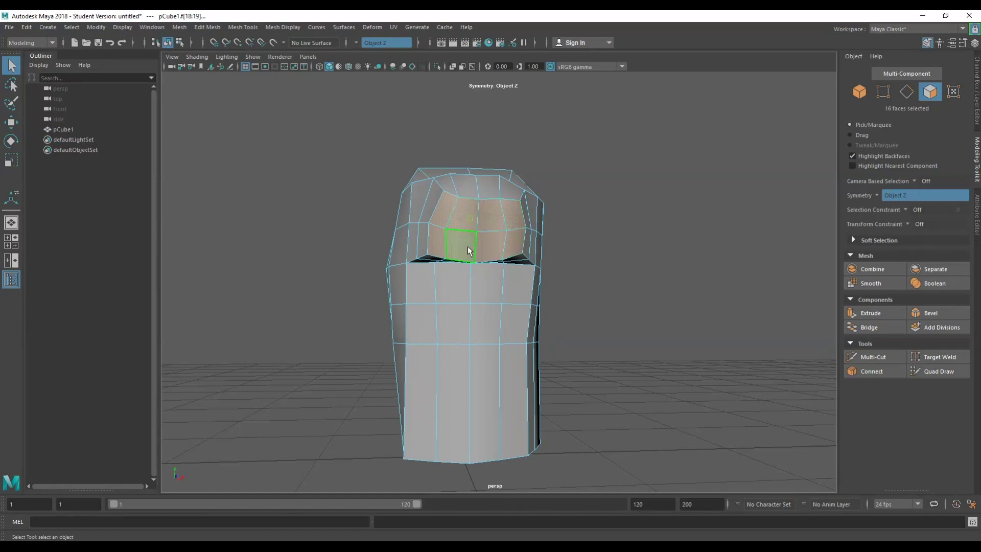
- Extrude the selected shoulder end faces and pull them outward on both sides
{"action": "left_click_drag", "start_coordinate": [469, 250], "coordinate": [563, 301], "text": "alt"}
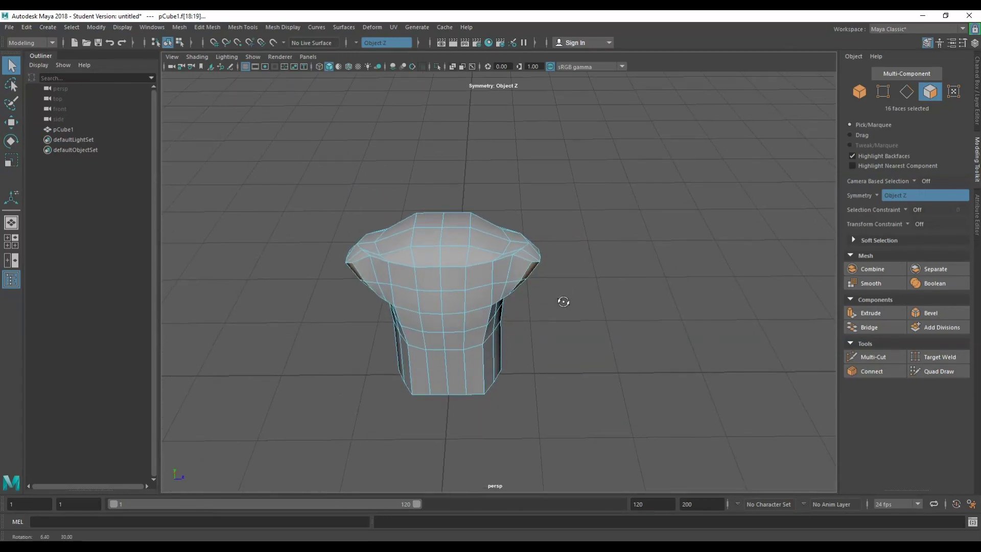
{"action": "key", "text": "ctrl+e"}
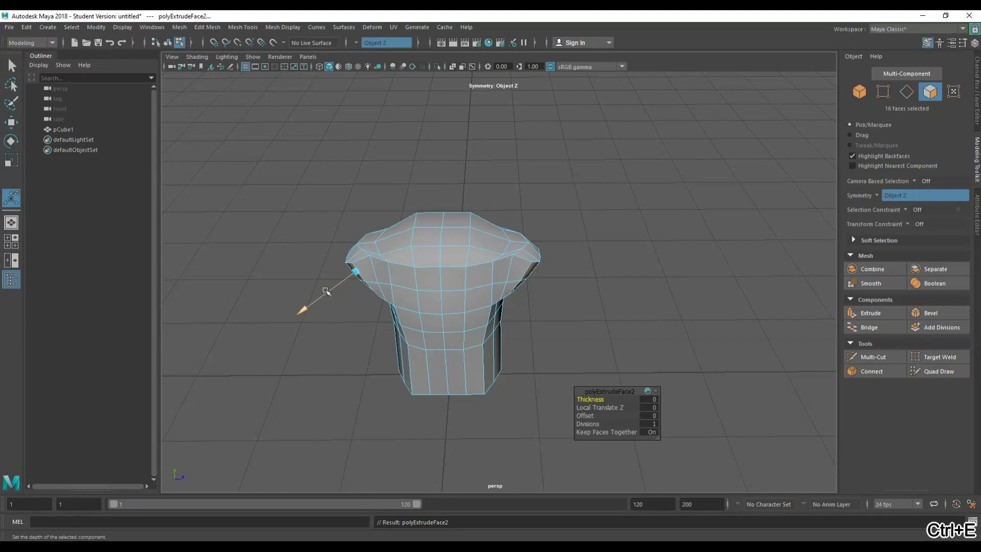
{"action": "left_click_drag", "start_coordinate": [325, 291], "coordinate": [509, 283]}
{"action": "left_click_drag", "start_coordinate": [483, 275], "coordinate": [654, 200], "text": "alt"}
{"action": "key", "text": "q"}
{"action": "left_click_drag", "start_coordinate": [605, 263], "coordinate": [544, 295], "text": "alt"}
- Try to scale the newly extruded end faces along X
{"action": "key", "text": "e"}
{"action": "key", "text": "r"}
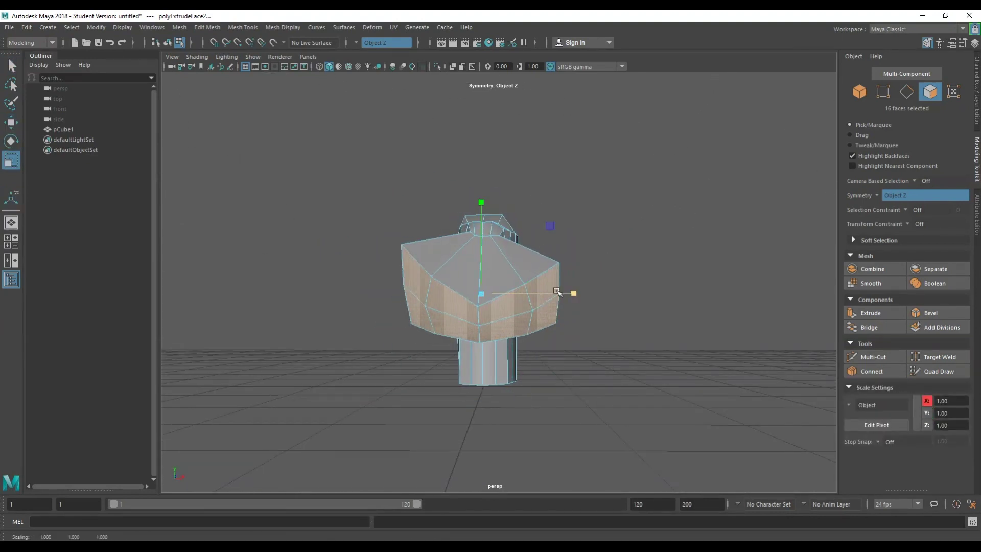
{"action": "key", "text": "ctrl+z"}
- Reselect the eight end faces of each arm and scale them along X to about 0.32, also adjusting their scale along Y
{"action": "key", "text": "q"}
{"action": "right_click", "coordinate": [647, 220]}
{"action": "left_click", "coordinate": [648, 216]}
{"action": "right_click", "coordinate": [647, 207]}
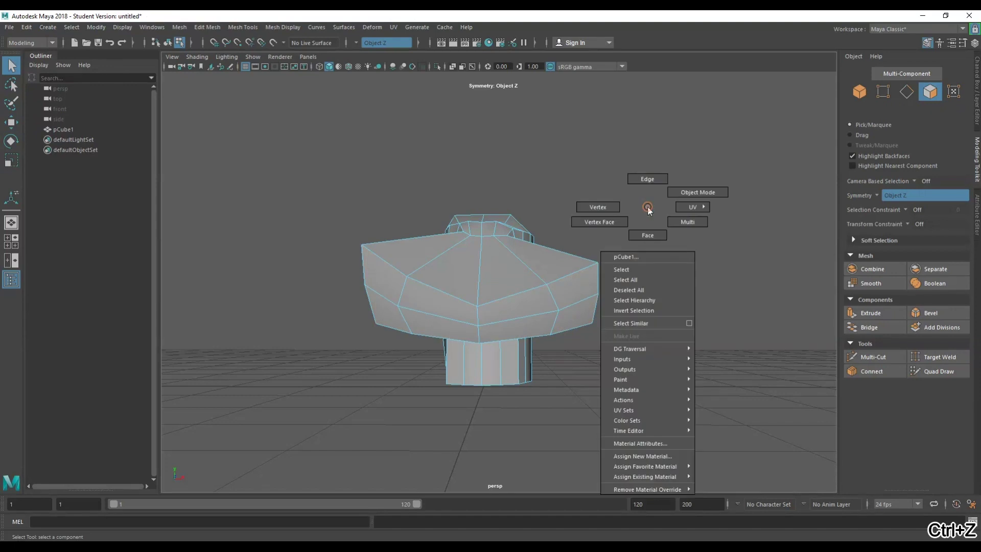
{"action": "left_click", "coordinate": [647, 235]}
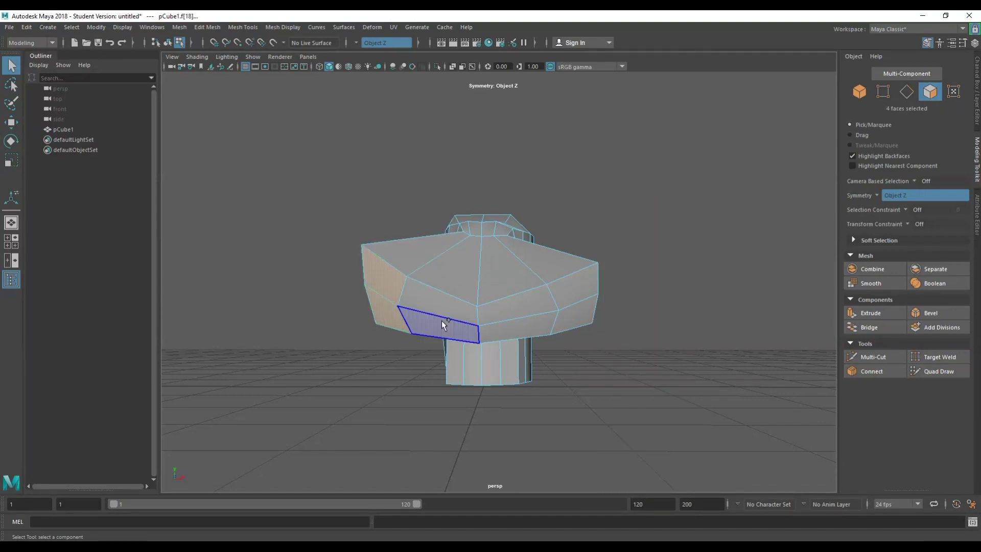
{"action": "double_click", "coordinate": [507, 325], "text": "shift"}
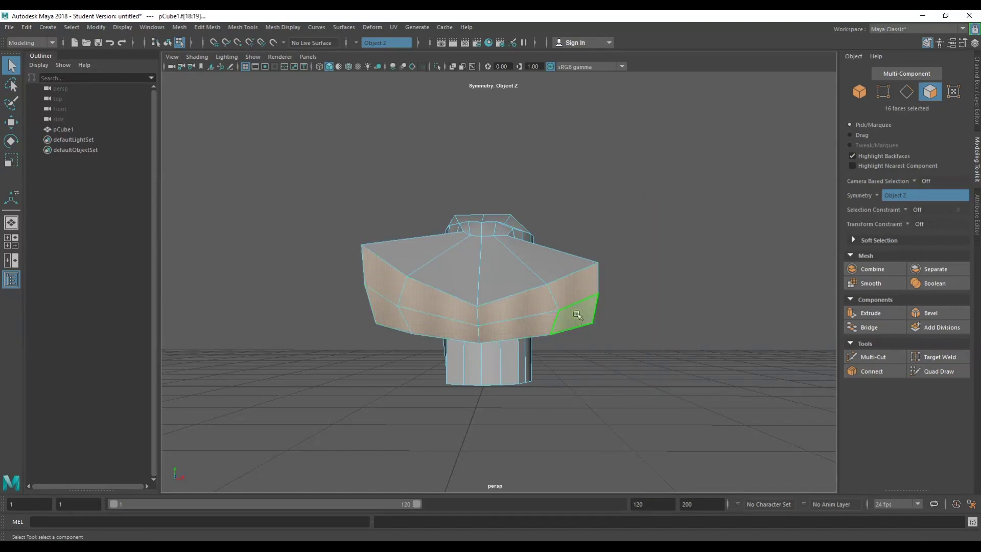
{"action": "key", "text": "r"}
{"action": "left_click_drag", "start_coordinate": [568, 293], "coordinate": [505, 301]}
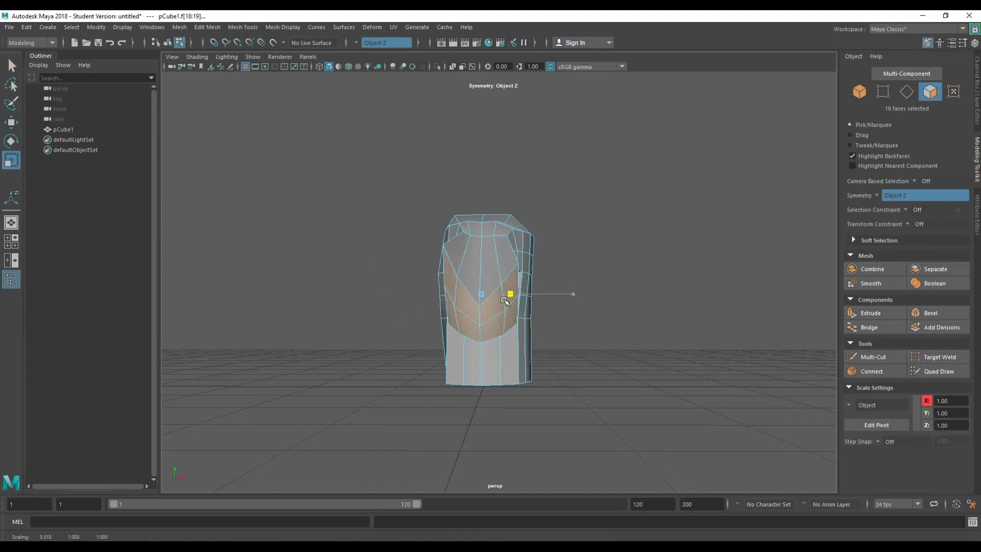
{"action": "left_click_drag", "start_coordinate": [482, 207], "coordinate": [481, 212]}
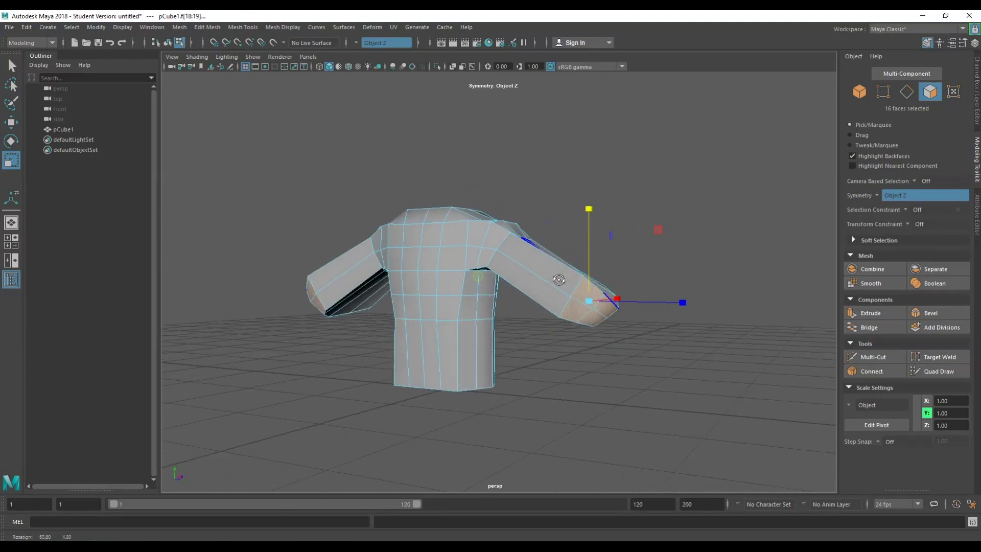
- Scale the selected arm end faces along Z and Y to refine the shape of the arm ends
{"action": "left_click_drag", "start_coordinate": [521, 297], "coordinate": [502, 350], "text": "alt"}
{"action": "left_click_drag", "start_coordinate": [562, 392], "coordinate": [521, 390]}
{"action": "left_click_drag", "start_coordinate": [481, 358], "coordinate": [525, 286], "text": "alt"}
{"action": "left_click_drag", "start_coordinate": [508, 174], "coordinate": [593, 327]}
{"action": "left_click_drag", "start_coordinate": [593, 327], "coordinate": [462, 230], "text": "alt"}
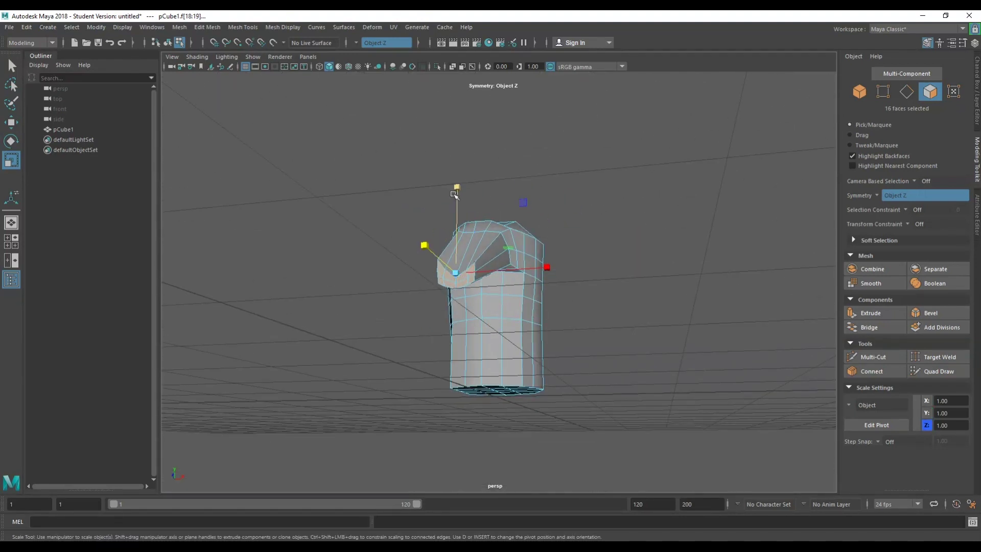
{"action": "left_click_drag", "start_coordinate": [456, 189], "coordinate": [542, 229]}
- Switch to edge selection and try to split the edge ring running along each arm
{"action": "scroll", "coordinate": [546, 206], "scroll_direction": "up", "scroll_amount": 5}
{"action": "right_click", "coordinate": [695, 117]}
{"action": "right_click_drag", "start_coordinate": [695, 116], "coordinate": [696, 96]}
{"action": "left_click", "coordinate": [469, 186]}
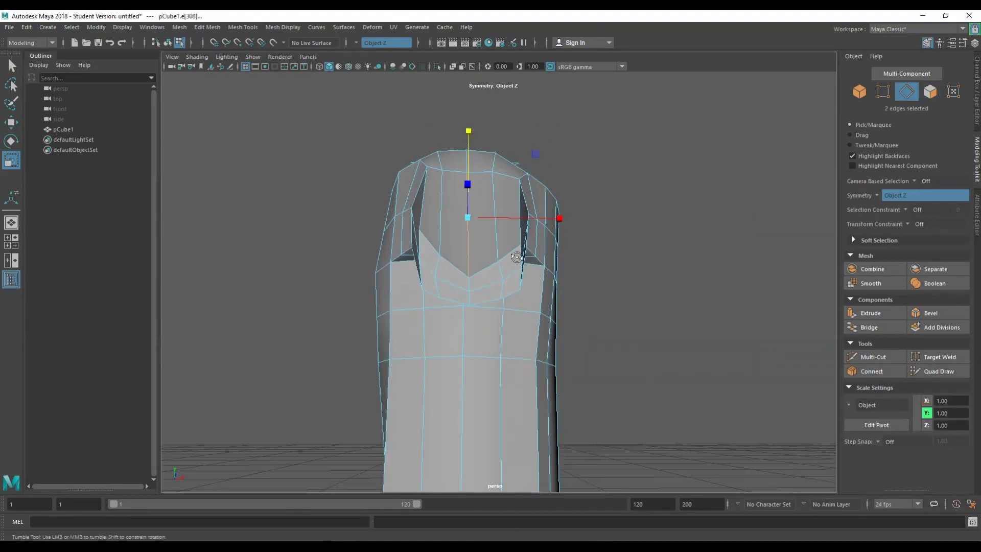
{"action": "left_click_drag", "start_coordinate": [468, 186], "coordinate": [523, 239], "text": "alt"}
{"action": "right_click_drag", "start_coordinate": [483, 249], "coordinate": [504, 276], "text": "shift"}
{"action": "left_click_drag", "start_coordinate": [510, 278], "coordinate": [553, 276], "text": "alt"}
{"action": "right_click_drag", "start_coordinate": [557, 248], "coordinate": [588, 276], "text": "shift"}
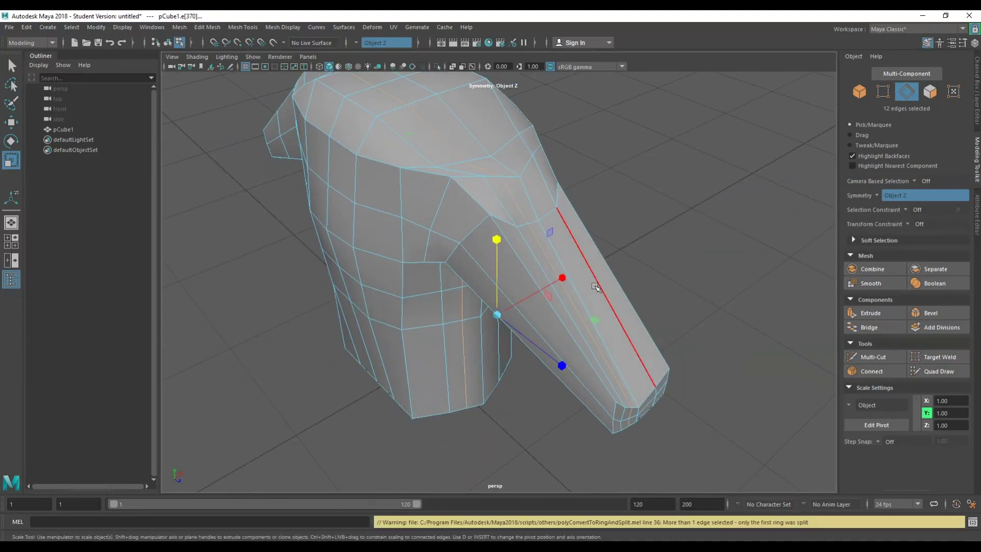
- Undo the edge ring splits made on the arms
{"action": "key", "text": "ctrl+z"}
{"action": "key", "text": "ctrl+z"}
{"action": "key", "text": "ctrl+z"}
{"action": "key", "text": "ctrl+z"}
{"action": "key", "text": "ctrl+z"}
{"action": "key", "text": "ctrl+z"}
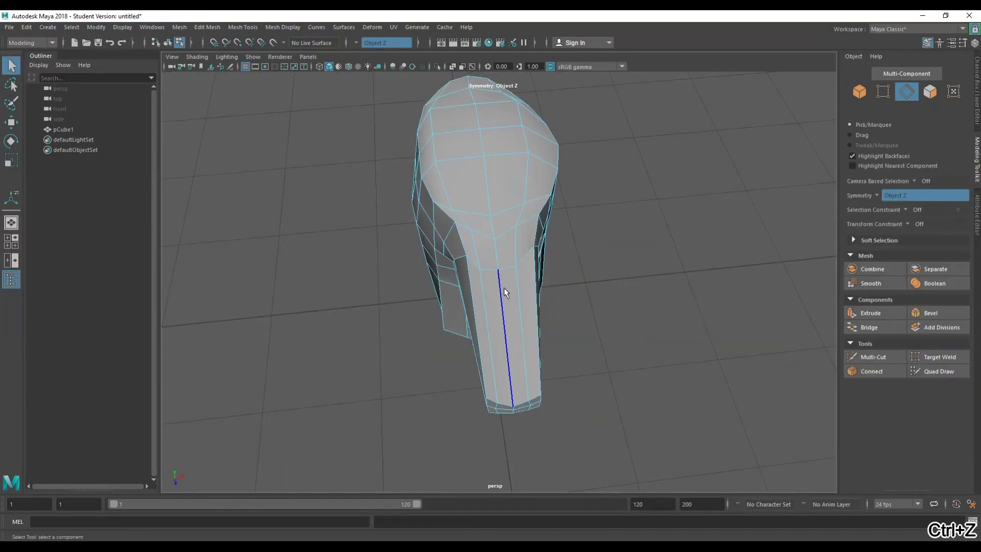
- Split the lengthwise edge ring of the arms to add an edge loop around the middle of each arm
{"action": "right_click_drag", "start_coordinate": [499, 288], "coordinate": [519, 312], "text": "shift"}
{"action": "left_click", "coordinate": [502, 288]}
{"action": "left_click_drag", "start_coordinate": [491, 295], "coordinate": [643, 216], "text": "alt"}
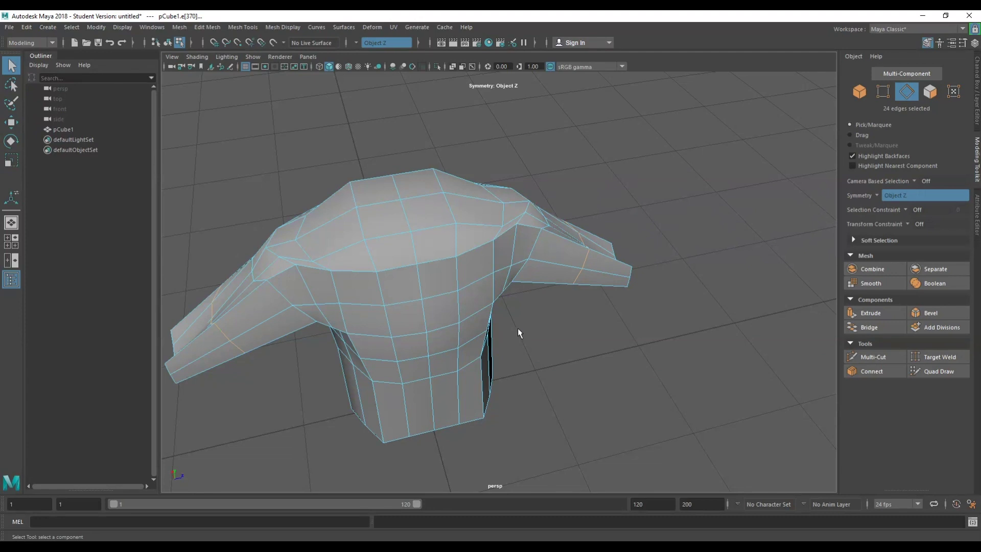
- Slide the new arm edge loops up along the arms with Slide Edge until they sit close to the shoulders
{"action": "left_click_drag", "start_coordinate": [518, 330], "coordinate": [504, 289], "text": "alt"}
{"action": "key", "text": "space"}
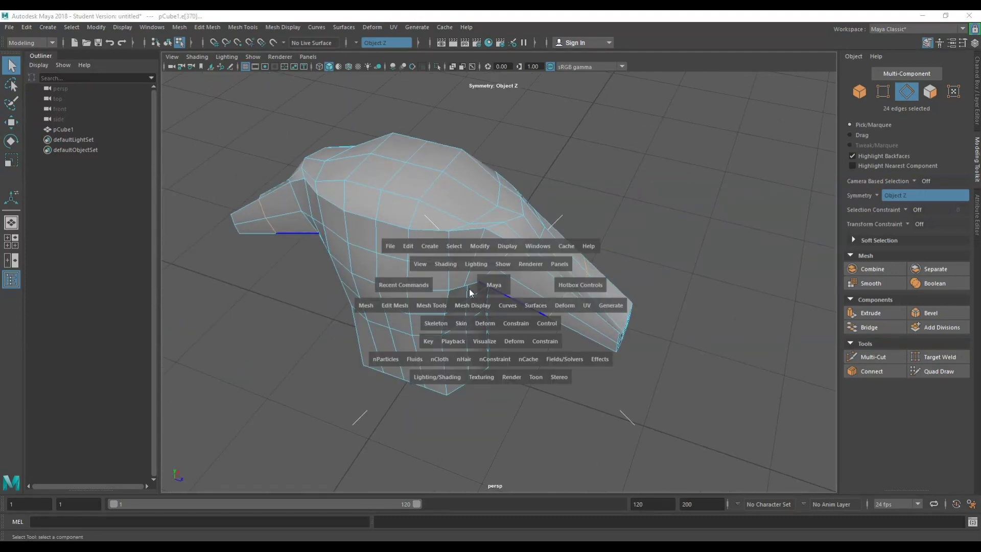
{"action": "left_click", "coordinate": [433, 305]}
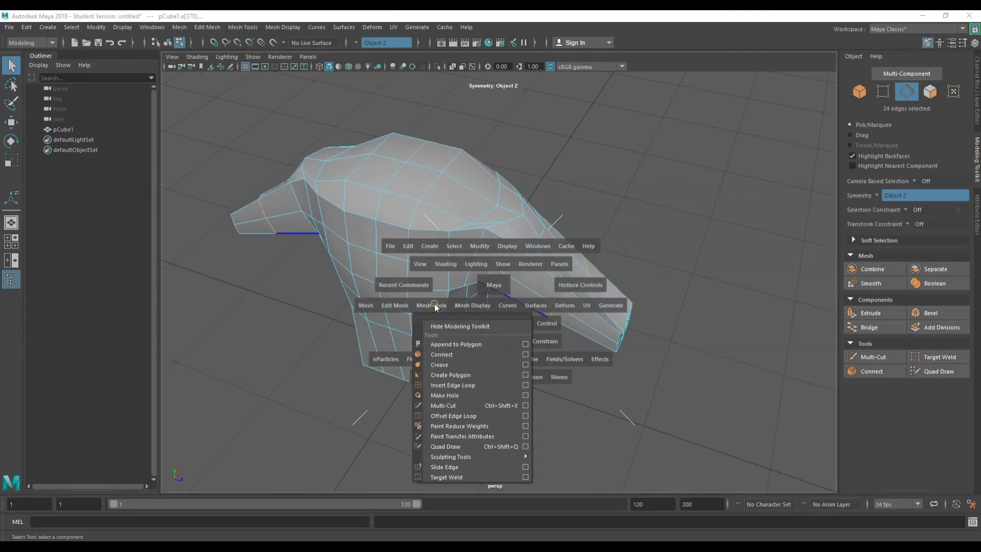
{"action": "left_click", "coordinate": [450, 467]}
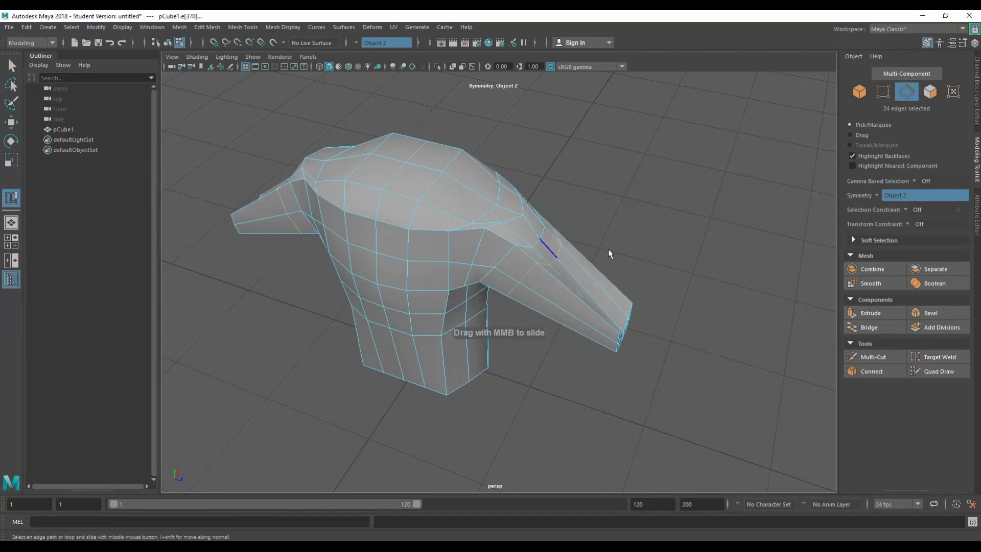
{"action": "middle_click_drag", "start_coordinate": [609, 252], "coordinate": [610, 256]}
{"action": "key", "text": "ctrl+z"}
{"action": "key", "text": "ctrl+z"}
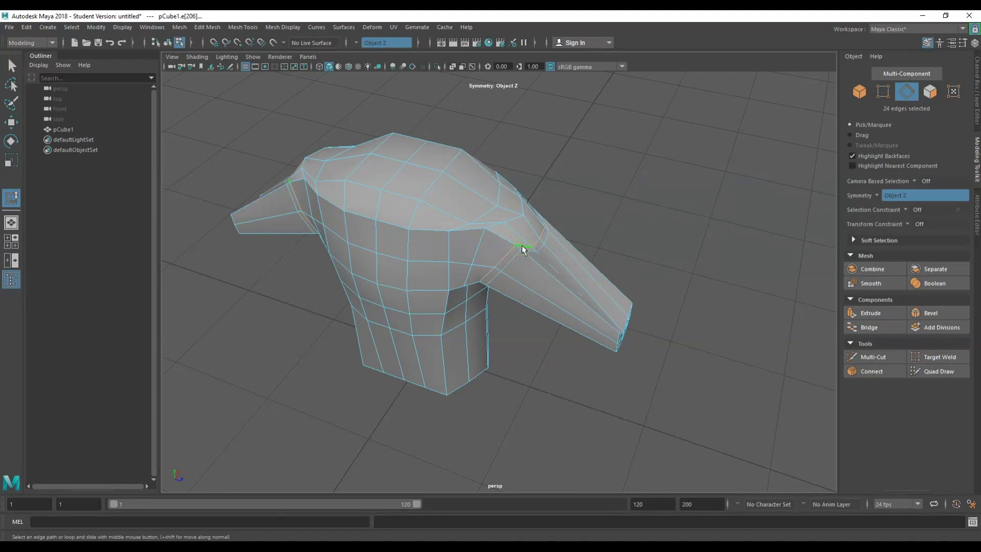
{"action": "left_click_drag", "start_coordinate": [635, 269], "coordinate": [572, 202], "text": "alt"}
- Select the top centre edge running along each arm and raise it along Y to about 1.36
{"action": "right_click", "coordinate": [604, 198]}
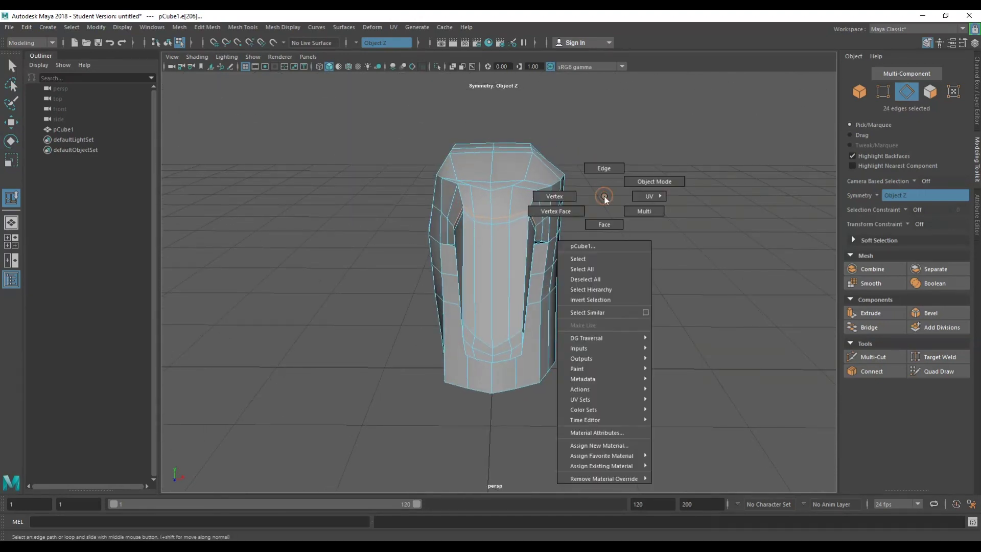
{"action": "left_click", "coordinate": [491, 270]}
{"action": "left_click_drag", "start_coordinate": [505, 267], "coordinate": [499, 135], "text": "alt"}
{"action": "key", "text": "w"}
{"action": "key", "text": "ctrl+z"}
{"action": "key", "text": "ctrl+z"}
{"action": "key", "text": "ctrl+z"}
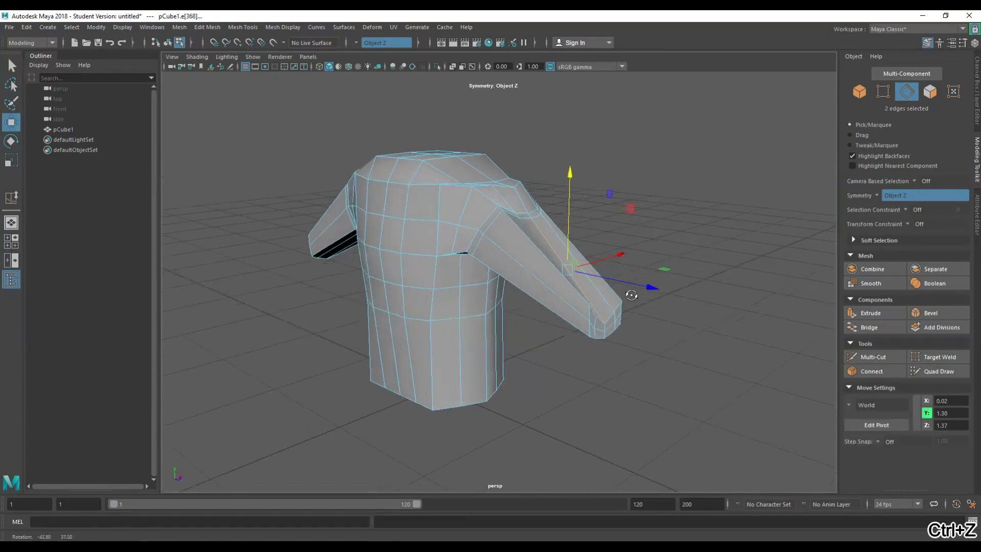
{"action": "key", "text": "w"}
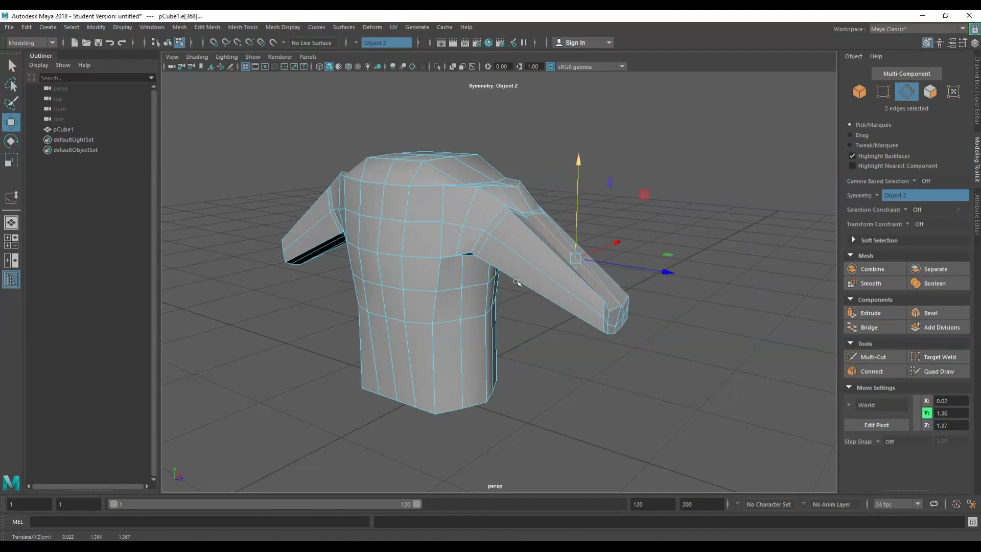
{"action": "left_click_drag", "start_coordinate": [517, 281], "coordinate": [622, 302], "text": "alt"}
- Try to rotate the edge beside the top centre edge of each arm about X
{"action": "key", "text": "q"}
{"action": "left_click", "coordinate": [495, 265]}
{"action": "key", "text": "e"}
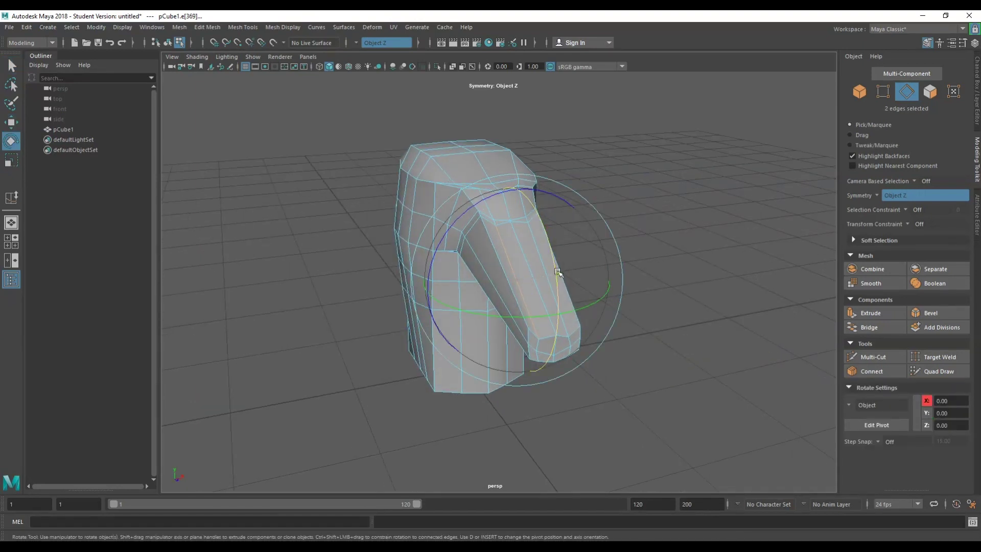
{"action": "key", "text": "ctrl+z"}
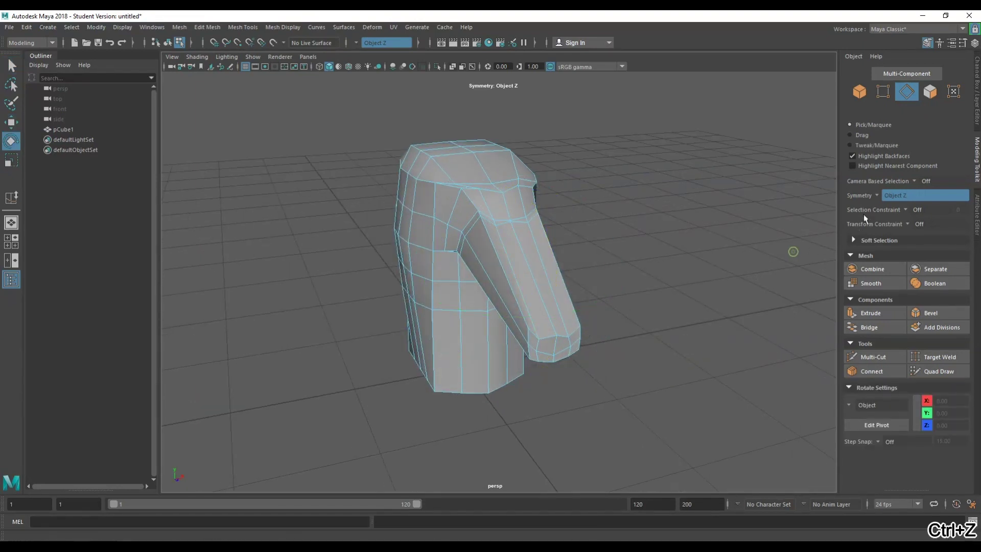
{"action": "left_click", "coordinate": [877, 195]}
{"action": "left_click", "coordinate": [540, 300]}
{"action": "mouse_move", "coordinate": [593, 302]}
{"action": "left_mouse_down", "text": "alt"}
{"action": "mouse_move", "coordinate": [488, 306]}
{"action": "mouse_move", "coordinate": [383, 214]}
{"action": "mouse_move", "coordinate": [587, 310]}
{"action": "left_mouse_up", "text": "alt"}
- Select the two edges flanking the top centre edge of each arm and raise them to round the arm's top
{"action": "key", "text": "q"}
{"action": "left_click", "coordinate": [477, 305]}
{"action": "key", "text": "w"}
{"action": "key", "text": "e"}
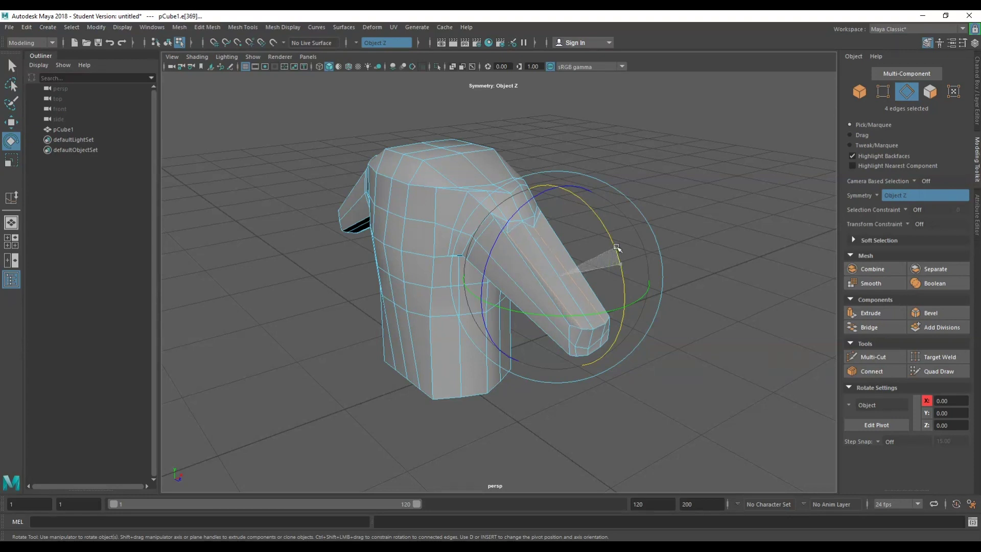
{"action": "key", "text": "w"}
{"action": "left_click_drag", "start_coordinate": [556, 231], "coordinate": [497, 231]}
{"action": "key", "text": "q"}
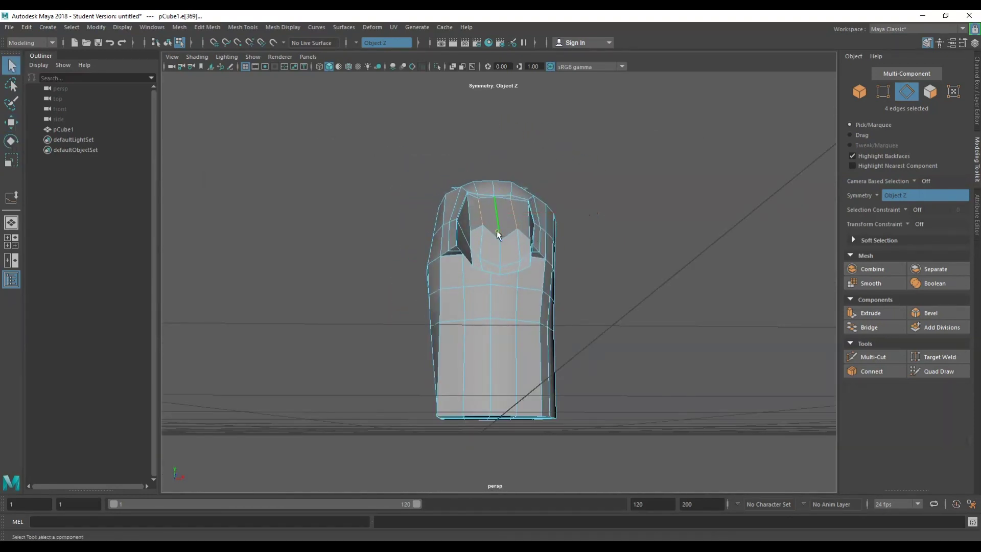
- In vertex mode, move the top centre vertex at the end of each arm along Y to about 1.19
{"action": "right_click_drag", "start_coordinate": [690, 141], "coordinate": [667, 145]}
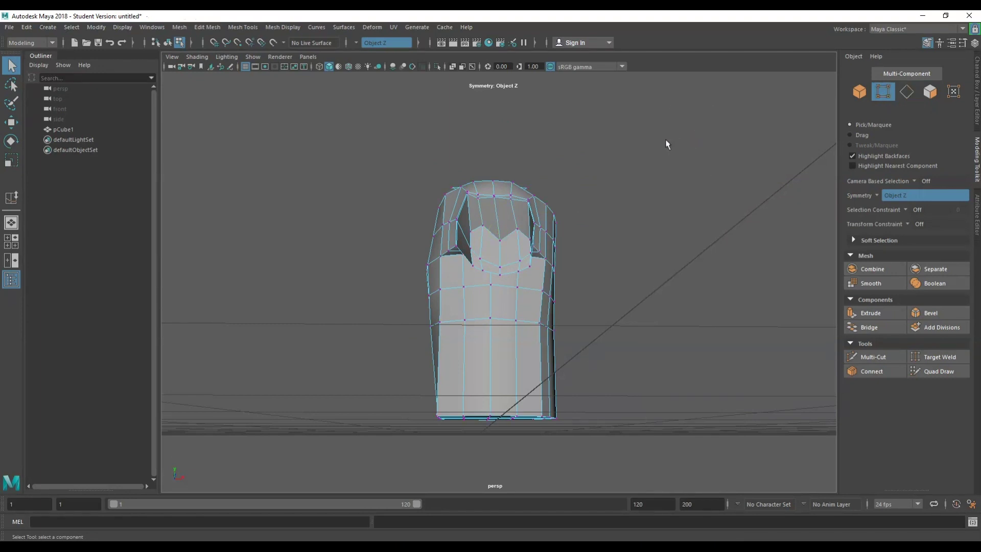
{"action": "left_click", "coordinate": [501, 240]}
{"action": "key", "text": "w"}
{"action": "left_click_drag", "start_coordinate": [501, 240], "coordinate": [499, 184], "text": "alt"}
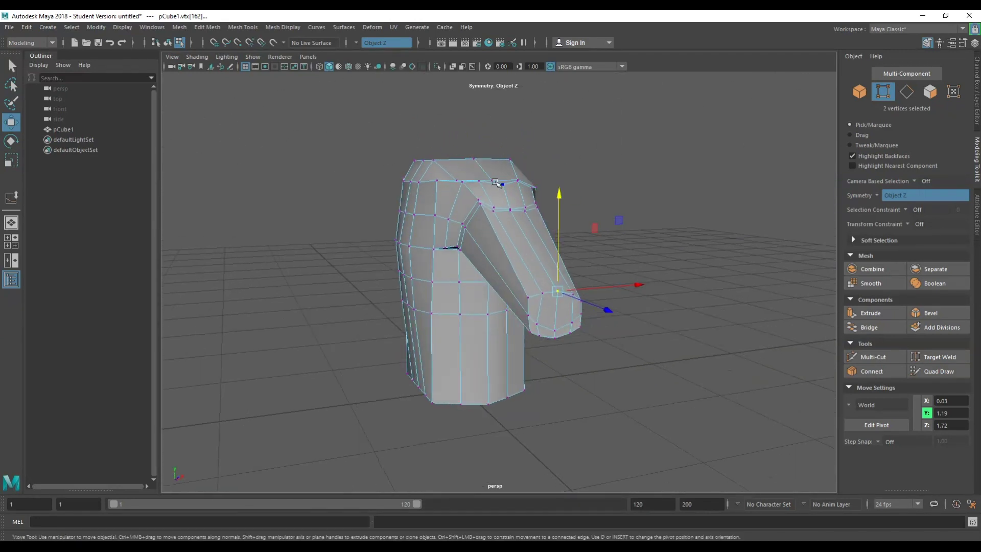
{"action": "scroll", "coordinate": [499, 184], "scroll_direction": "up", "scroll_amount": 5}
- Move the upper vertex on the negative X side of each arm's shoulder loop along Y to about 1.62
{"action": "left_click_drag", "start_coordinate": [567, 220], "coordinate": [516, 145], "text": "alt"}
{"action": "left_click", "coordinate": [485, 120]}
{"action": "left_click_drag", "start_coordinate": [486, 92], "coordinate": [483, 117]}
{"action": "left_click_drag", "start_coordinate": [618, 160], "coordinate": [574, 153], "text": "alt"}
{"action": "left_click_drag", "start_coordinate": [484, 113], "coordinate": [596, 141], "text": "alt"}
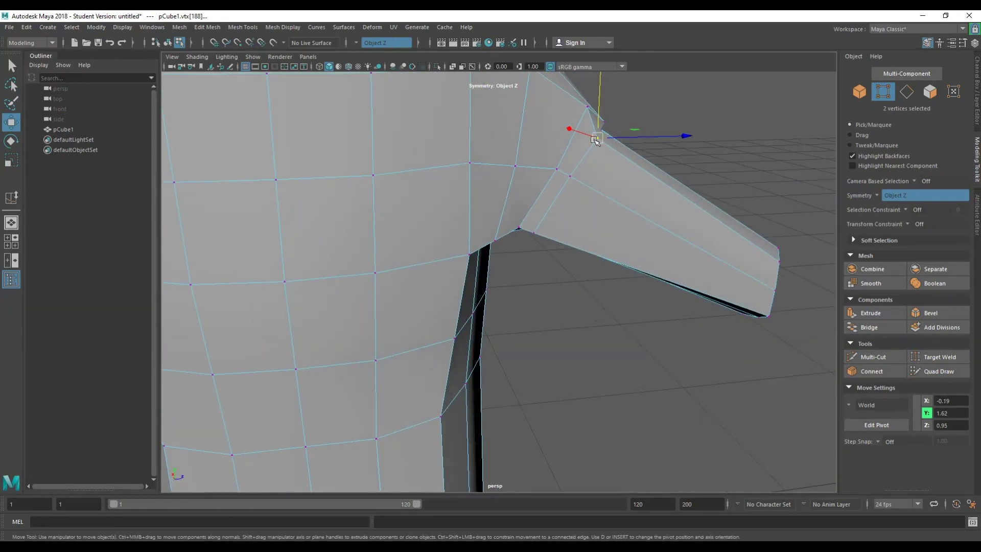
{"action": "left_click_drag", "start_coordinate": [637, 97], "coordinate": [495, 288], "text": "alt"}
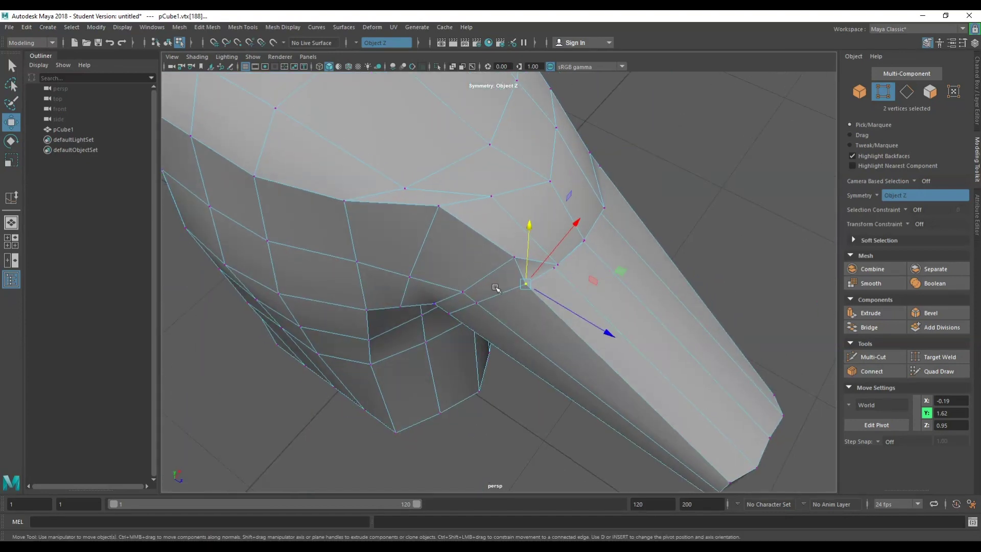
- Adjust two vertices on the negative X side of each shoulder, setting their heights to about Y 1.74 and 1.71
{"action": "left_click", "coordinate": [440, 208]}
{"action": "left_click_drag", "start_coordinate": [434, 172], "coordinate": [372, 191]}
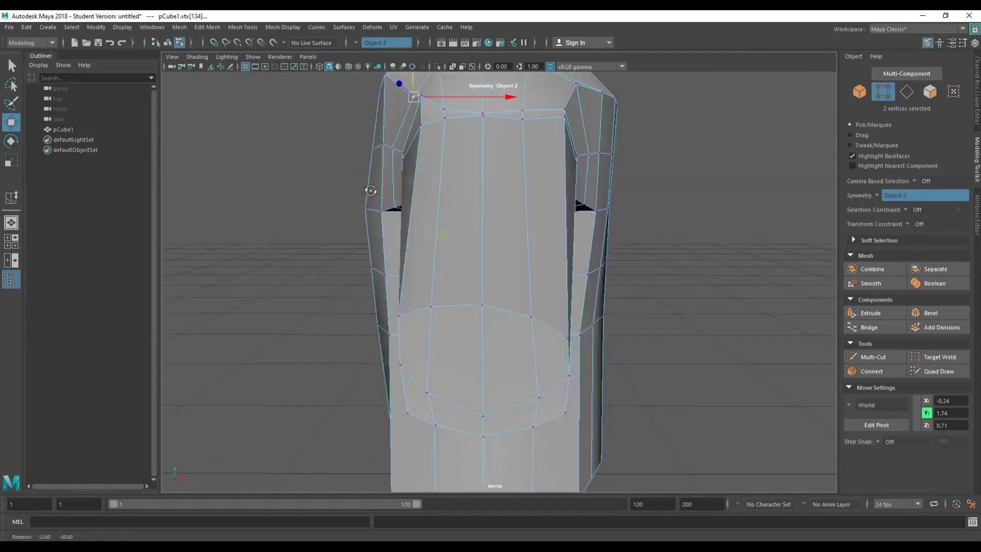
{"action": "left_click_drag", "start_coordinate": [478, 229], "coordinate": [453, 185], "text": "alt"}
{"action": "left_click_drag", "start_coordinate": [427, 216], "coordinate": [469, 163], "text": "alt"}
{"action": "left_click", "coordinate": [467, 189]}
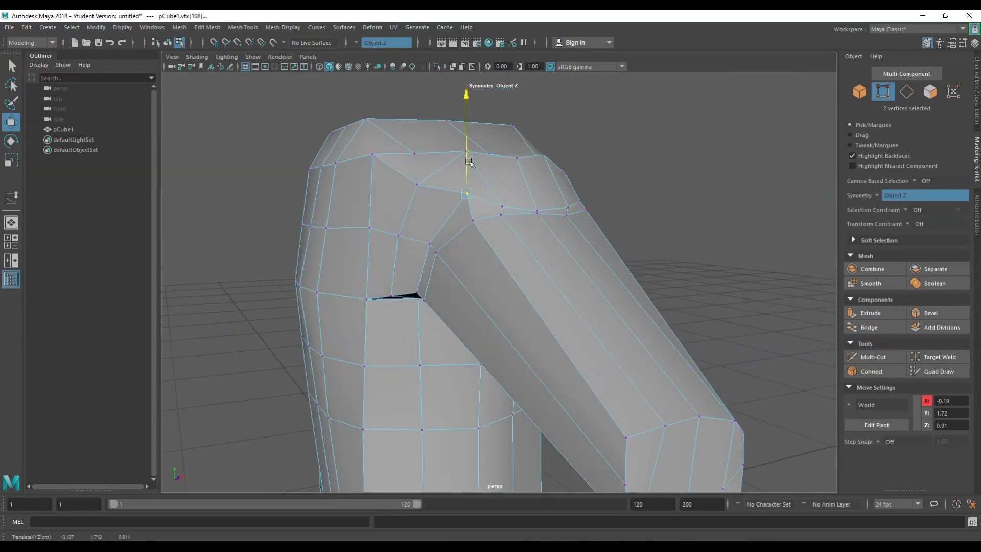
{"action": "left_click_drag", "start_coordinate": [534, 201], "coordinate": [531, 201]}
- Lower the upper vertex on the positive X side of each shoulder along Y and adjust it along X
{"action": "left_click_drag", "start_coordinate": [531, 201], "coordinate": [444, 254], "text": "alt"}
{"action": "left_click", "coordinate": [553, 254]}
{"action": "mouse_move", "coordinate": [606, 264]}
{"action": "left_mouse_down", "text": "alt"}
{"action": "mouse_move", "coordinate": [664, 215]}
{"action": "mouse_move", "coordinate": [681, 223]}
{"action": "mouse_move", "coordinate": [556, 263]}
{"action": "mouse_move", "coordinate": [609, 259]}
{"action": "left_mouse_up", "text": "alt"}
{"action": "left_click", "coordinate": [582, 193]}
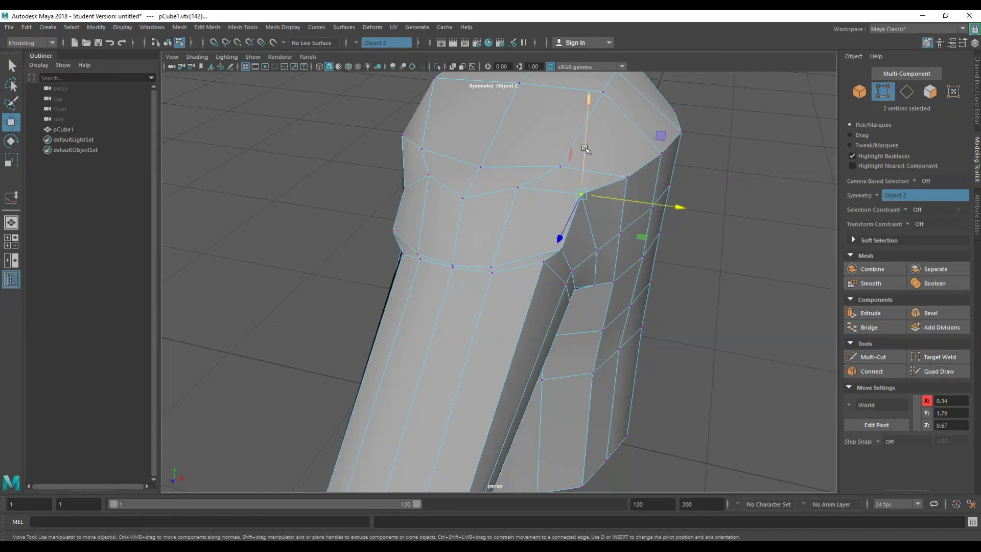
{"action": "left_click_drag", "start_coordinate": [585, 149], "coordinate": [584, 159]}
{"action": "left_click_drag", "start_coordinate": [617, 210], "coordinate": [625, 211]}
{"action": "left_click_drag", "start_coordinate": [532, 264], "coordinate": [618, 237], "text": "alt"}
{"action": "left_click_drag", "start_coordinate": [566, 210], "coordinate": [571, 235], "text": "alt"}
- Move the negative X vertex on top of each shoulder along Z to about 0.84 and along Y to about 1.80
{"action": "left_click", "coordinate": [522, 226]}
{"action": "left_click_drag", "start_coordinate": [565, 274], "coordinate": [600, 239], "text": "alt"}
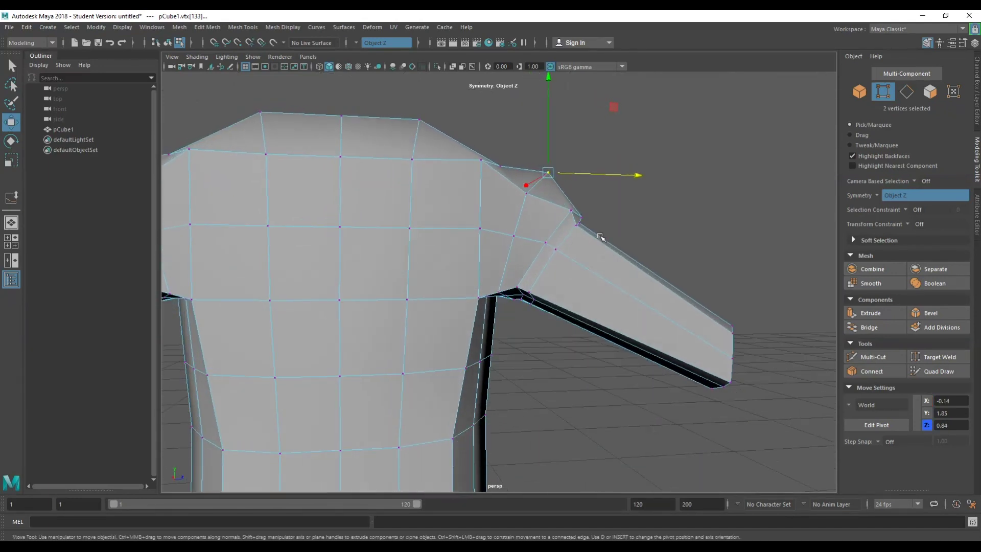
{"action": "scroll", "coordinate": [598, 240], "scroll_direction": "down", "scroll_amount": 5}
{"action": "scroll", "coordinate": [576, 250], "scroll_direction": "up", "scroll_amount": 3}
{"action": "left_click_drag", "start_coordinate": [449, 210], "coordinate": [522, 178], "text": "alt"}
{"action": "left_click_drag", "start_coordinate": [503, 212], "coordinate": [528, 213], "text": "alt"}
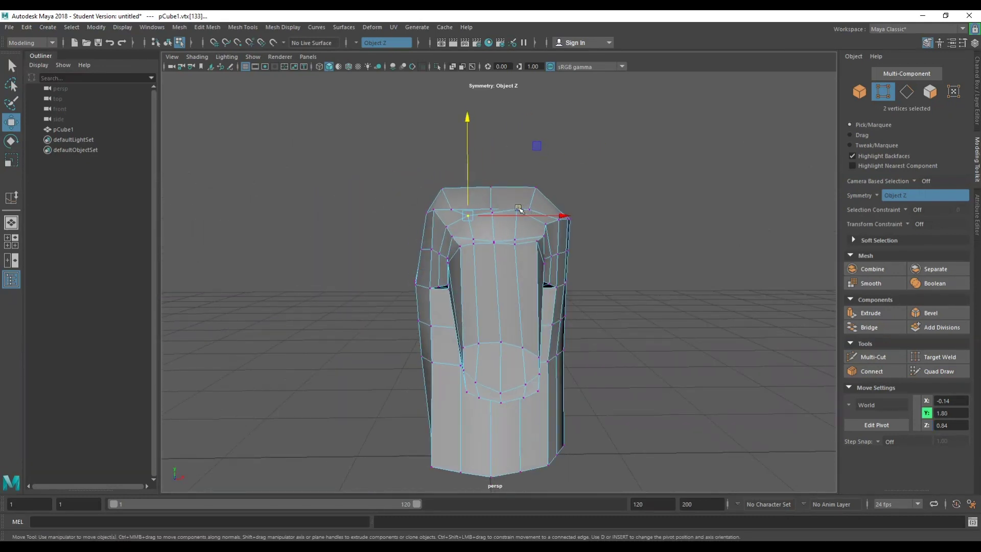
- Move the positive X vertex on top of each shoulder to about Z 0.81, and lower the centre one to about Y 1.79
{"action": "left_click_drag", "start_coordinate": [517, 174], "coordinate": [535, 216]}
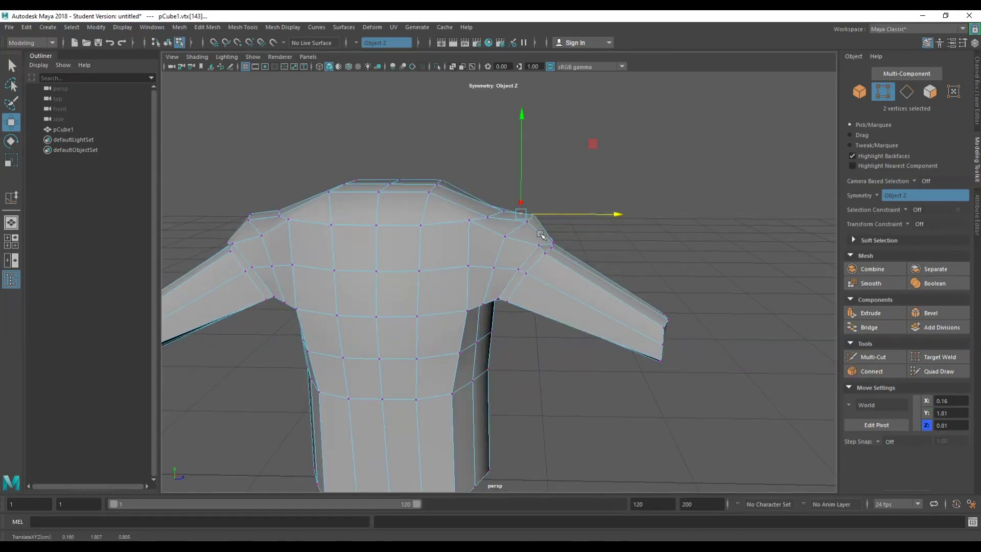
{"action": "key", "text": "q"}
{"action": "left_click", "coordinate": [534, 215]}
{"action": "key", "text": "w"}
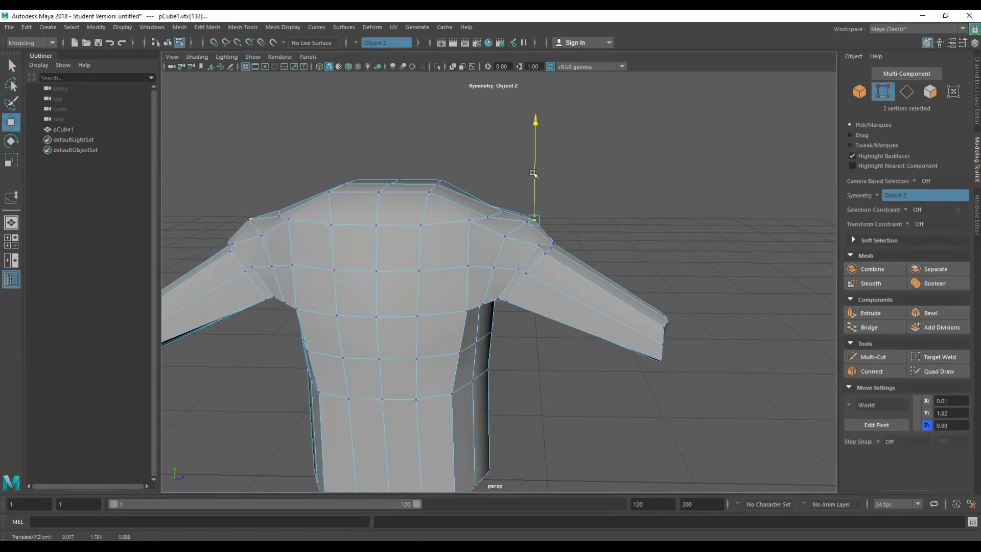
- Adjust two neighbouring positive X vertices at each arm root, moving one to about Z 0.86 and the outer one to about Z 0.96
{"action": "left_click_drag", "start_coordinate": [438, 312], "coordinate": [596, 309], "text": "alt"}
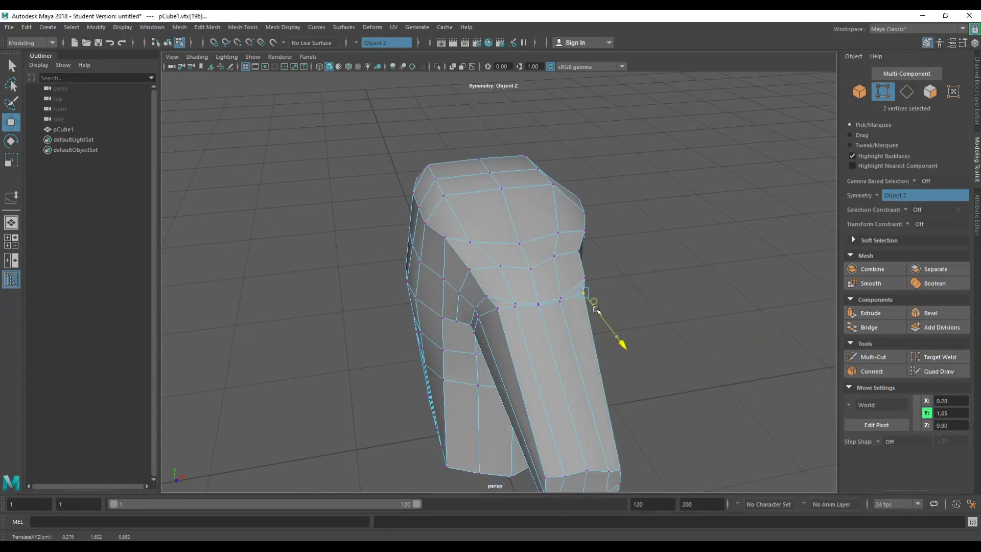
{"action": "left_click", "coordinate": [585, 279]}
{"action": "left_click_drag", "start_coordinate": [589, 253], "coordinate": [490, 232]}
{"action": "left_click", "coordinate": [493, 222]}
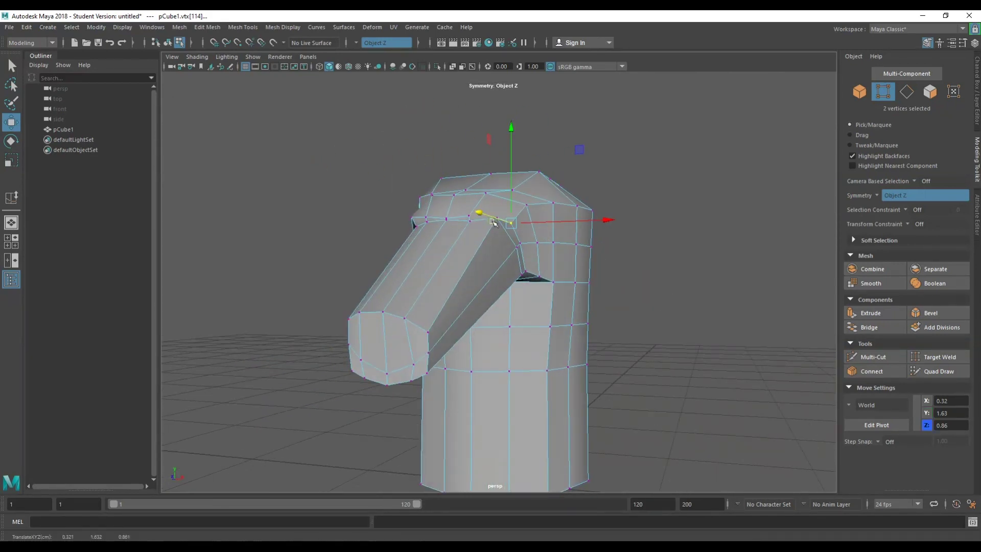
{"action": "key", "text": "q"}
{"action": "left_click", "coordinate": [497, 219]}
{"action": "key", "text": "w"}
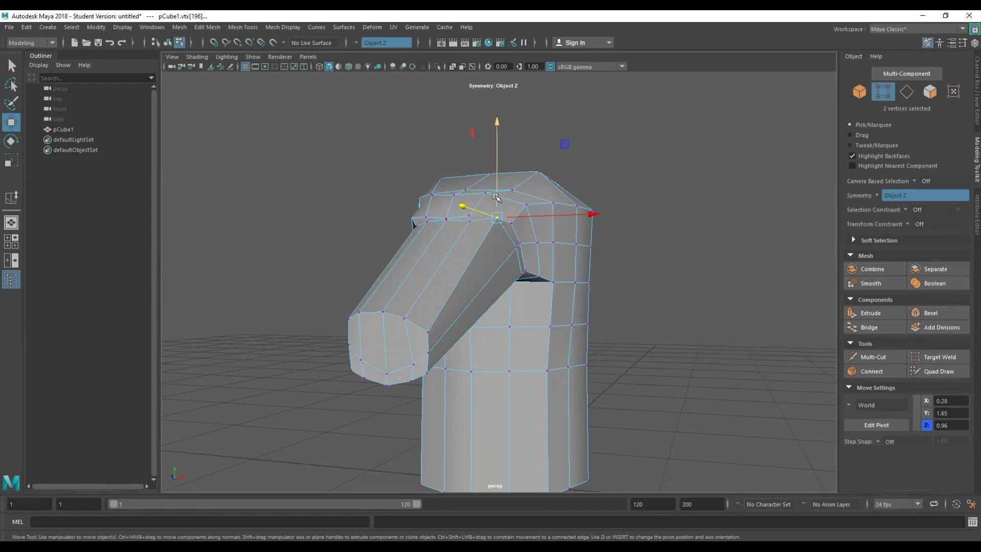
{"action": "left_click_drag", "start_coordinate": [496, 196], "coordinate": [510, 312]}
- Adjust the vertices around each arm root, placing the positive X vertex on its underside at about Y 1.40
{"action": "key", "text": "q"}
{"action": "left_click", "coordinate": [449, 227]}
{"action": "key", "text": "w"}
{"action": "key", "text": "q"}
{"action": "left_click", "coordinate": [431, 280]}
{"action": "key", "text": "w"}
{"action": "key", "text": "q"}
{"action": "key", "text": "w"}
{"action": "key", "text": "q"}
{"action": "key", "text": "w"}
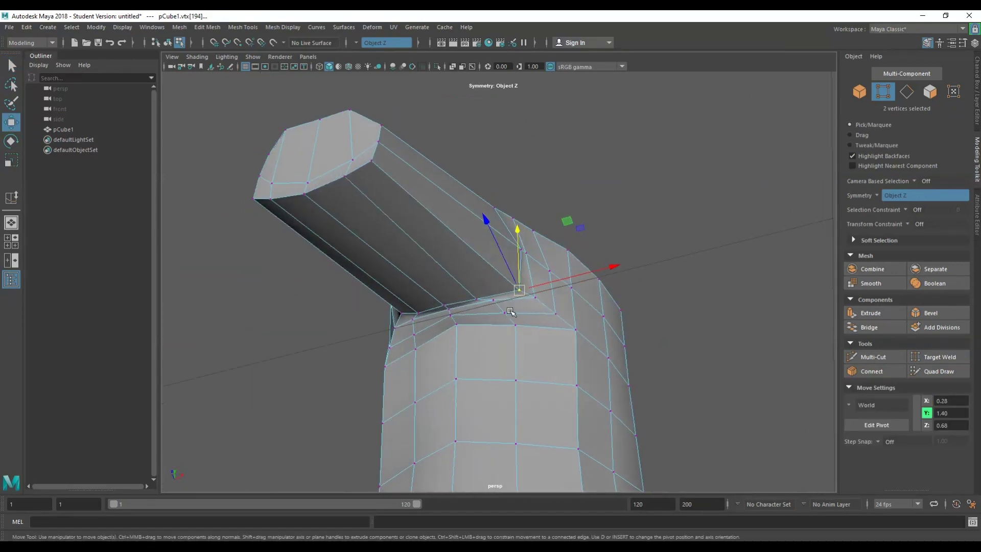
- Select the row of four armpit vertices beneath each arm root and lower them to about Y 1.25
{"action": "left_click_drag", "start_coordinate": [451, 314], "coordinate": [547, 317], "text": "alt"}
{"action": "key", "text": "q"}
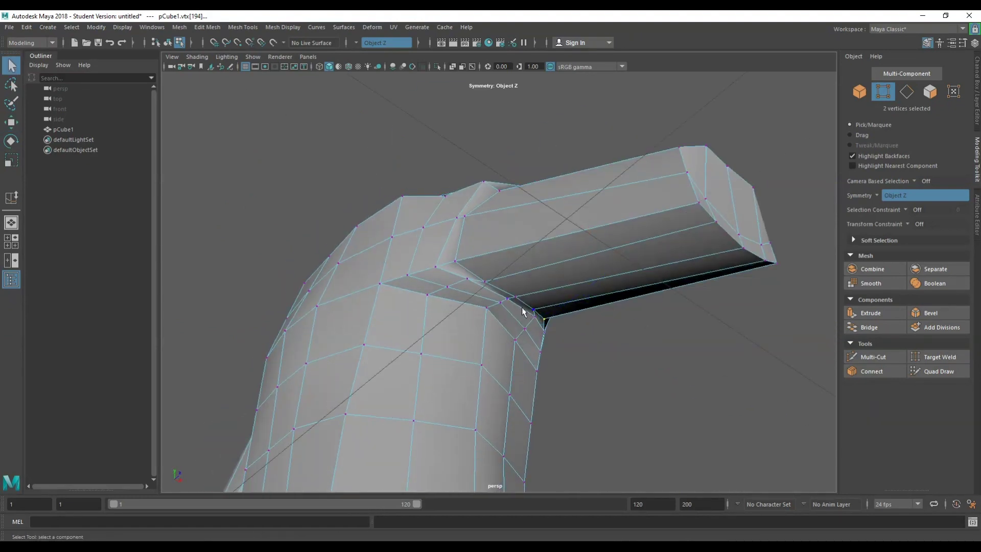
{"action": "left_click", "coordinate": [509, 299]}
{"action": "left_click", "coordinate": [515, 296], "text": "shift"}
{"action": "left_click_drag", "start_coordinate": [477, 341], "coordinate": [536, 342], "text": "alt"}
{"action": "left_click", "coordinate": [468, 301], "text": "shift"}
{"action": "key", "text": "w"}
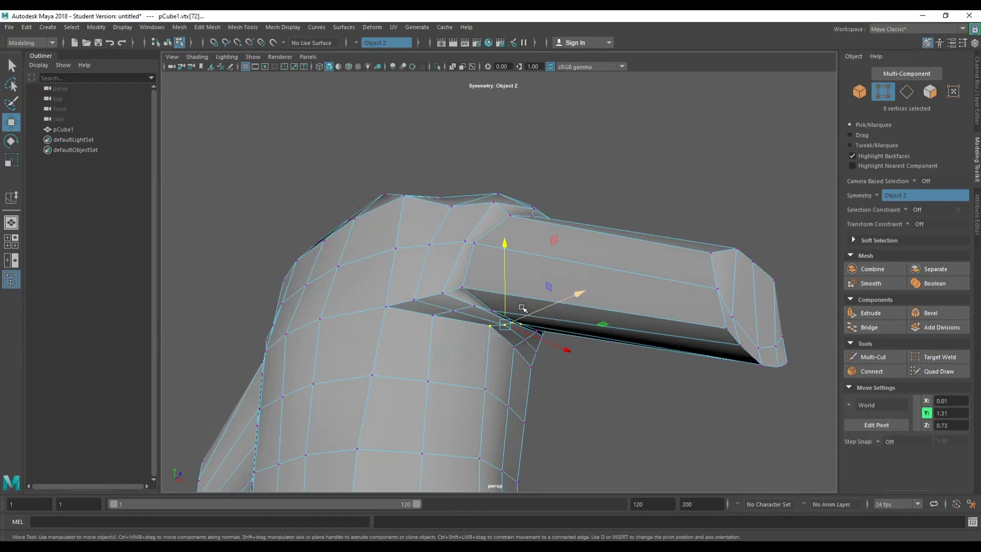
{"action": "left_click_drag", "start_coordinate": [504, 301], "coordinate": [473, 340]}
{"action": "scroll", "coordinate": [502, 338], "scroll_direction": "down", "scroll_amount": 5}
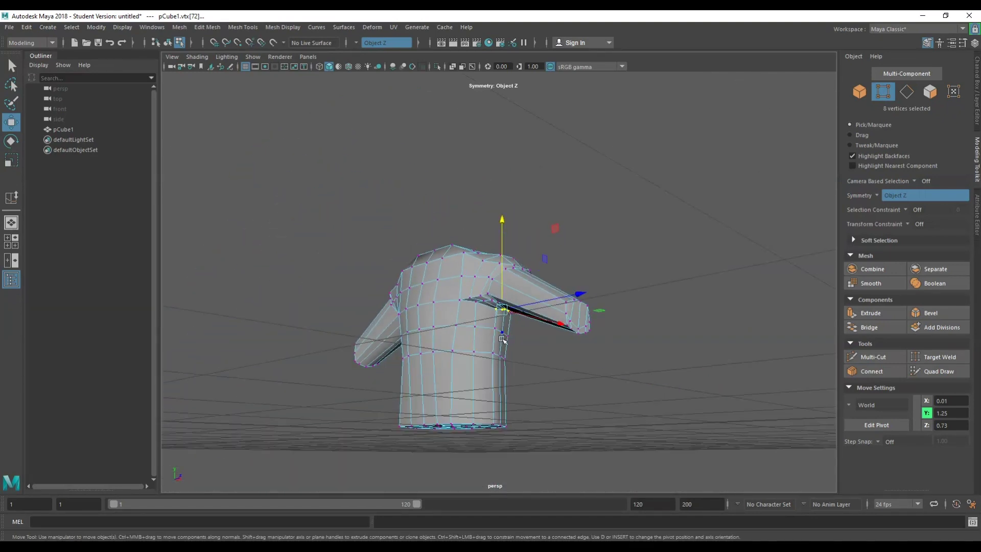
- Switch to face selection and select all the end faces of both arms
{"action": "key", "text": "q"}
{"action": "left_click", "coordinate": [592, 263]}
{"action": "left_click_drag", "start_coordinate": [592, 264], "coordinate": [672, 250], "text": "alt"}
{"action": "right_click", "coordinate": [672, 248]}
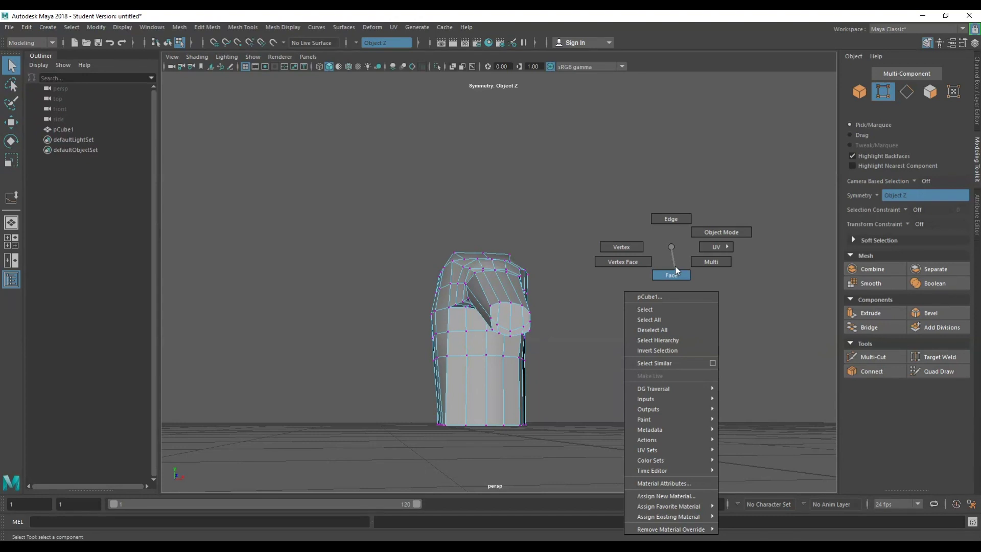
{"action": "mouse_move", "coordinate": [673, 255]}
{"action": "right_mouse_down"}
{"action": "mouse_move", "coordinate": [673, 247]}
{"action": "mouse_move", "coordinate": [671, 275]}
{"action": "right_mouse_up"}
{"action": "scroll", "coordinate": [573, 302], "scroll_direction": "up", "scroll_amount": 5}
{"action": "left_click", "coordinate": [479, 364]}
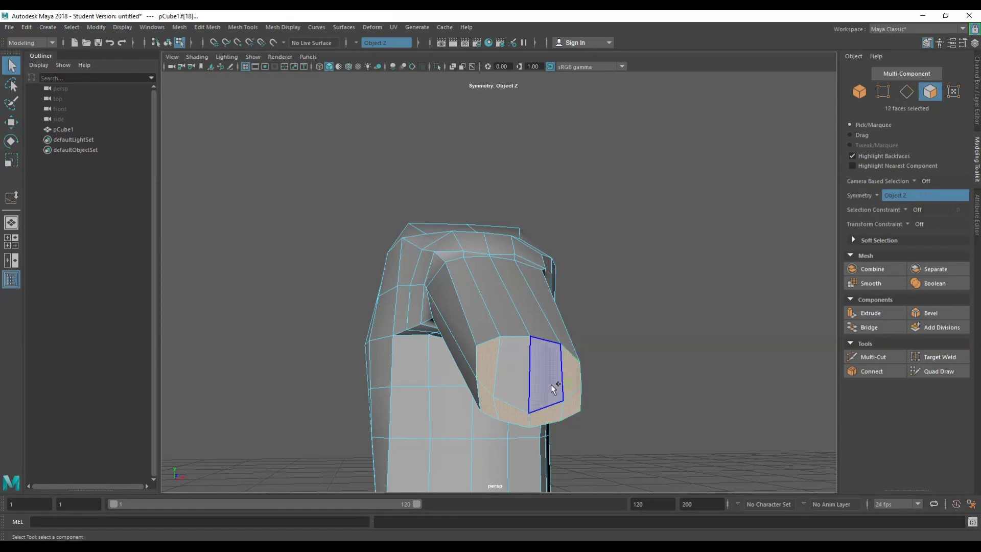
{"action": "left_click", "coordinate": [551, 384], "text": "shift"}
- Lengthen both arms by moving their end faces outward along Z and lowering them to about Y 0.74
{"action": "scroll", "coordinate": [514, 384], "scroll_direction": "down", "scroll_amount": 5}
{"action": "left_click_drag", "start_coordinate": [512, 384], "coordinate": [580, 339], "text": "alt"}
{"action": "key", "text": "e"}
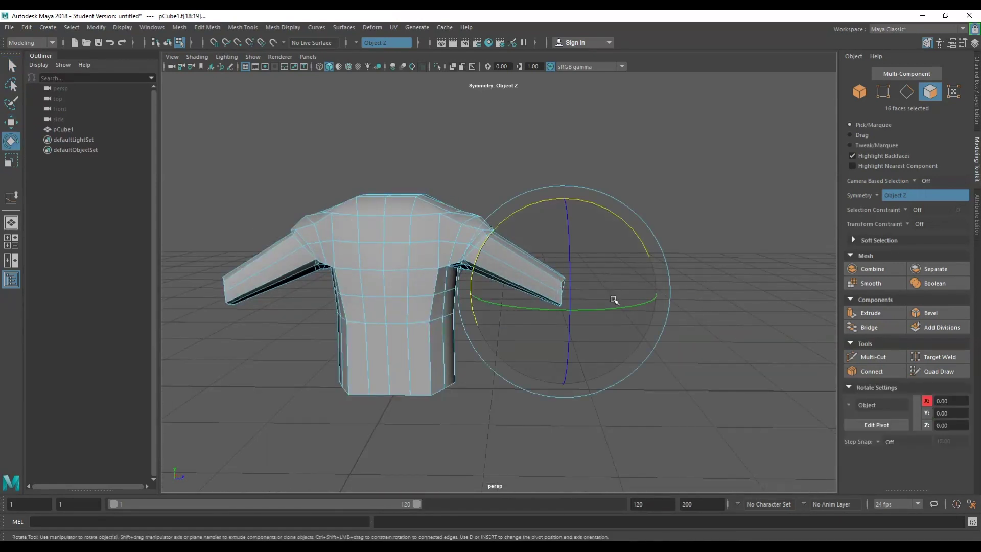
{"action": "key", "text": "w"}
{"action": "left_click_drag", "start_coordinate": [608, 292], "coordinate": [656, 280]}
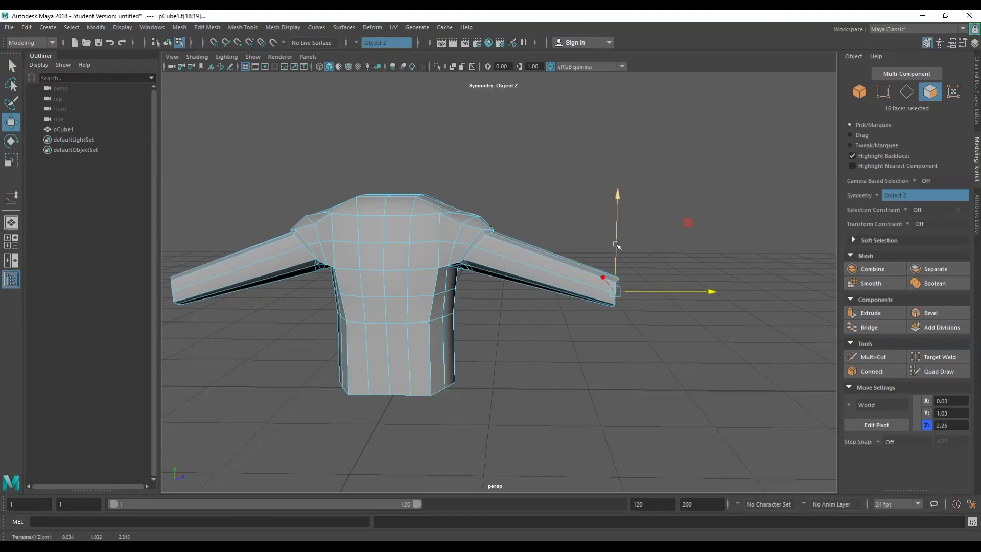
{"action": "left_click_drag", "start_coordinate": [616, 245], "coordinate": [617, 275]}
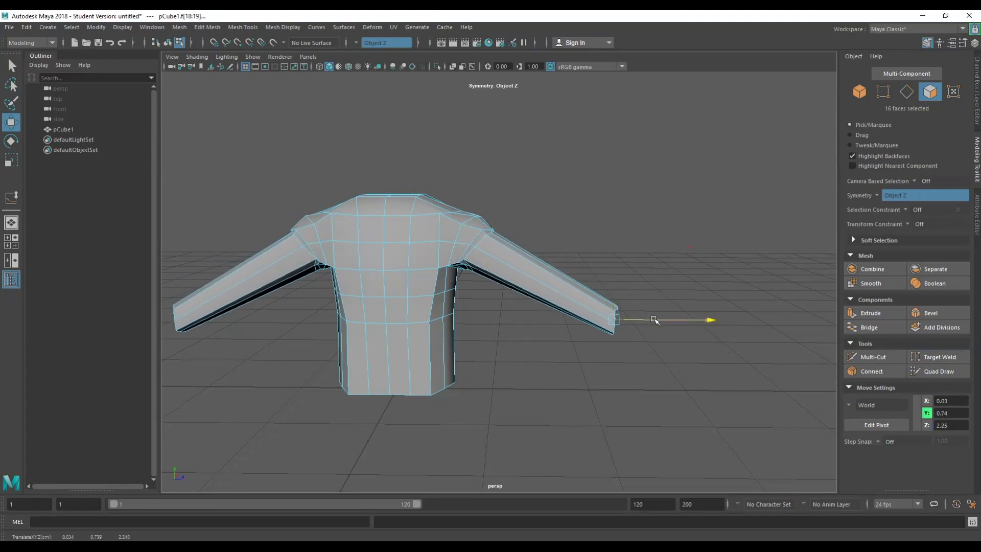
{"action": "left_click_drag", "start_coordinate": [654, 320], "coordinate": [669, 320]}
- Tilt the end faces of both arms and bring them back along Z to about 2.37
{"action": "key", "text": "e"}
{"action": "left_click_drag", "start_coordinate": [683, 244], "coordinate": [705, 289]}
{"action": "key", "text": "w"}
{"action": "left_click_drag", "start_coordinate": [523, 339], "coordinate": [537, 312], "text": "alt"}
{"action": "scroll", "coordinate": [532, 313], "scroll_direction": "down", "scroll_amount": 3}
{"action": "left_click_drag", "start_coordinate": [674, 282], "coordinate": [668, 282]}
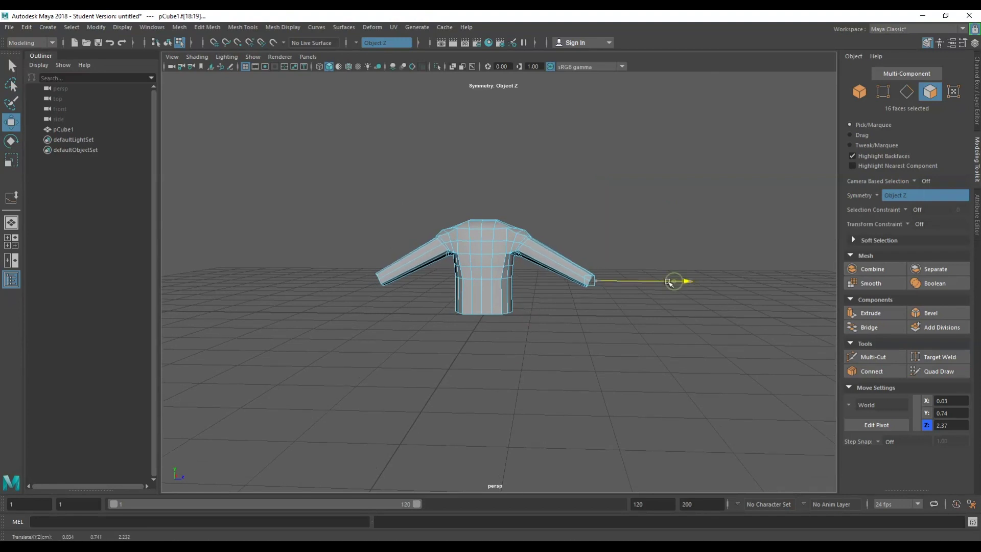
{"action": "left_click_drag", "start_coordinate": [591, 252], "coordinate": [557, 278]}
- Scale the end faces of both arms and rotate them to sit square to the arms' direction
{"action": "key", "text": "e"}
{"action": "key", "text": "r"}
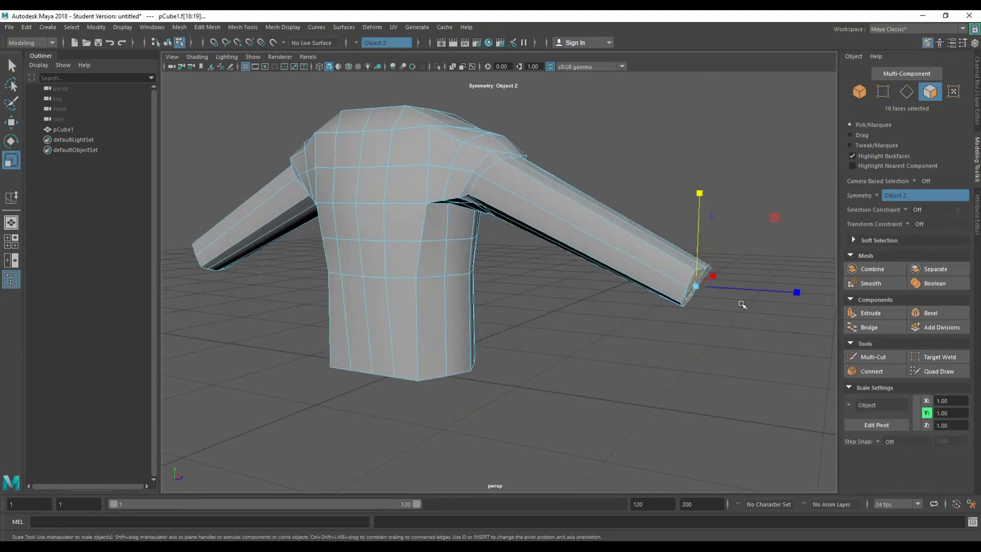
{"action": "left_click_drag", "start_coordinate": [776, 293], "coordinate": [592, 280]}
{"action": "key", "text": "e"}
{"action": "left_click_drag", "start_coordinate": [751, 209], "coordinate": [784, 248]}
{"action": "key", "text": "q"}
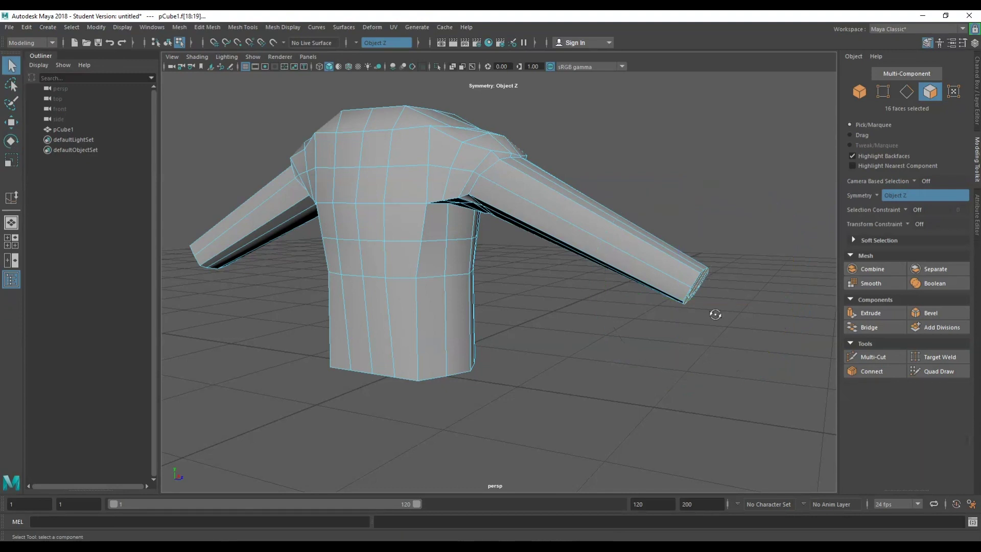
{"action": "left_click_drag", "start_coordinate": [712, 313], "coordinate": [687, 376], "text": "alt"}
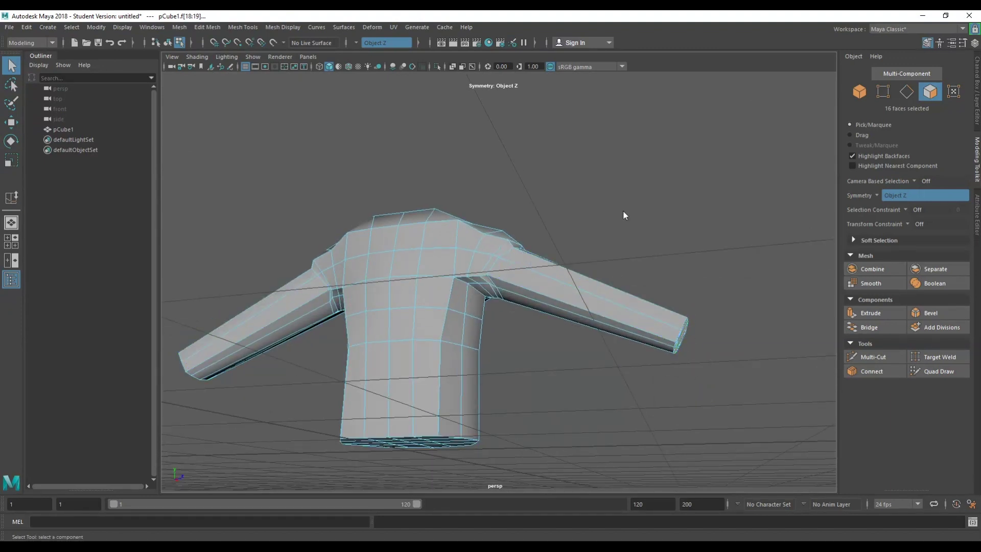
- Switch to edge selection and insert an edge loop around the middle of both arms
{"action": "right_click_drag", "start_coordinate": [622, 211], "coordinate": [627, 181]}
{"action": "left_click_drag", "start_coordinate": [562, 329], "coordinate": [559, 332], "text": "alt"}
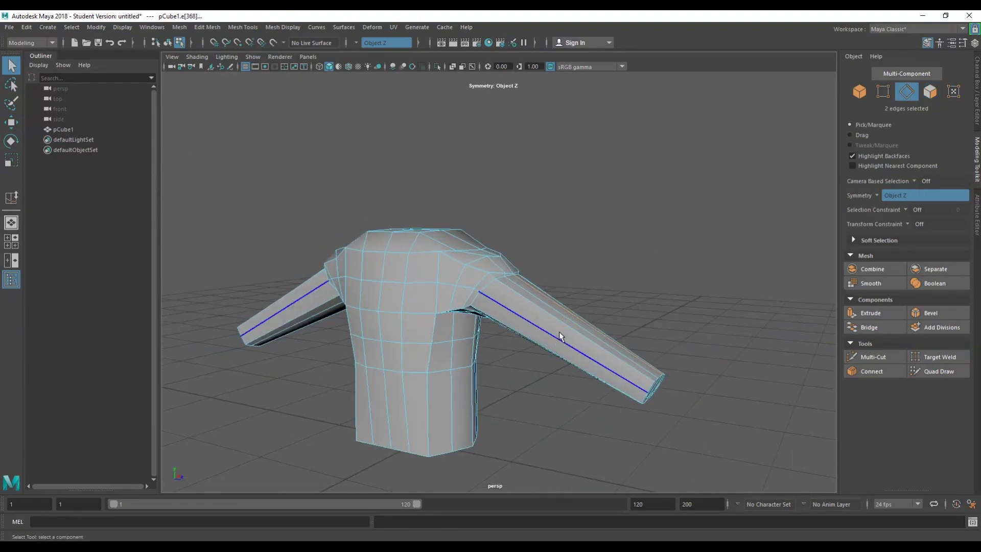
{"action": "left_click", "coordinate": [560, 320]}
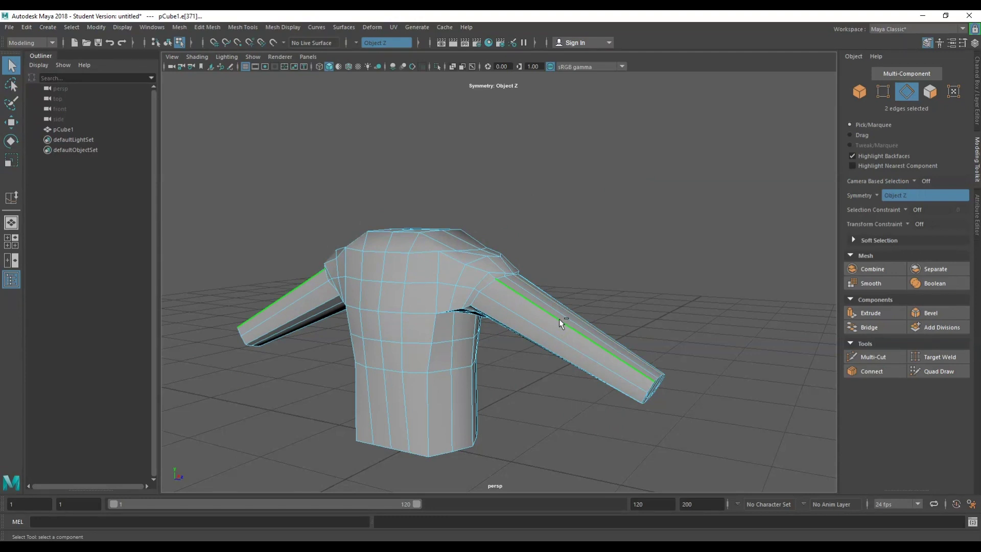
{"action": "right_click_drag", "start_coordinate": [559, 320], "coordinate": [564, 359], "text": "shift"}
{"action": "left_click", "coordinate": [564, 324]}
{"action": "left_click", "coordinate": [607, 315]}
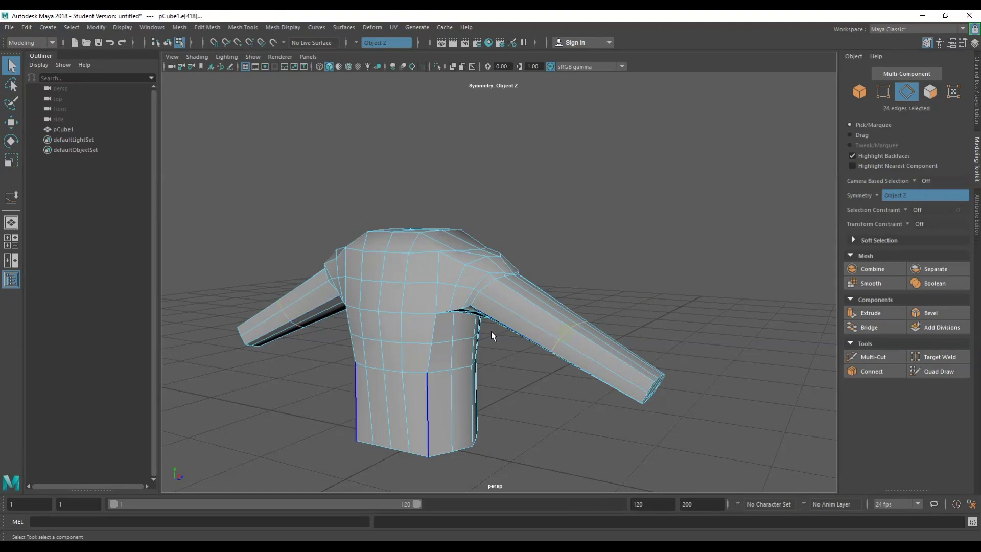
- Rescale the mid-arm edge loop on both arms to shape the elbows
{"action": "left_click_drag", "start_coordinate": [491, 331], "coordinate": [613, 327], "text": "alt"}
{"action": "key", "text": "e"}
{"action": "key", "text": "r"}
{"action": "left_click_drag", "start_coordinate": [597, 231], "coordinate": [466, 352]}
{"action": "key", "text": "w"}
{"action": "key", "text": "q"}
- Insert another edge loop around both upper arms, between the shoulder and the elbow loop
{"action": "left_click", "coordinate": [457, 355]}
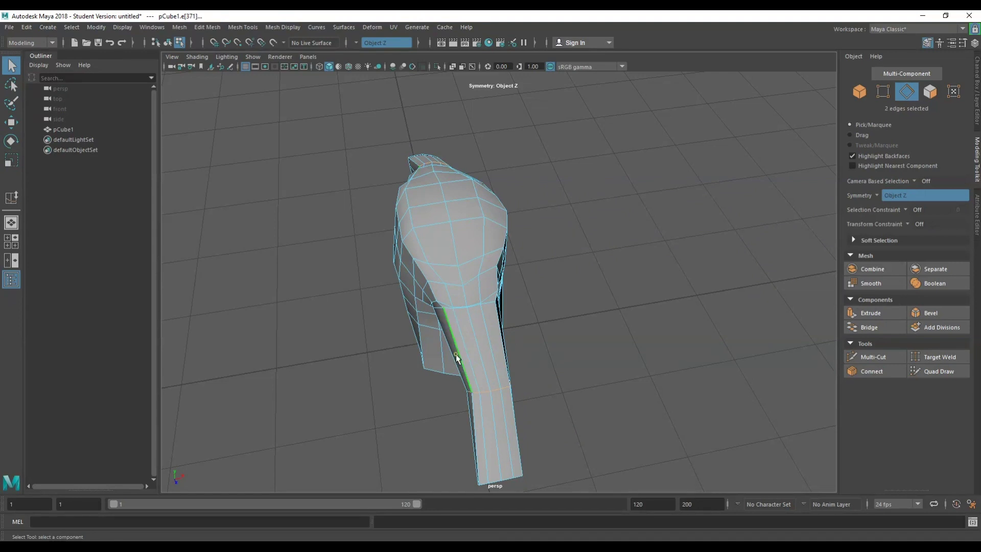
{"action": "right_click_drag", "start_coordinate": [461, 366], "coordinate": [462, 270]}
{"action": "right_click_drag", "start_coordinate": [465, 377], "coordinate": [489, 392], "text": "ctrl"}
{"action": "left_click", "coordinate": [469, 375]}
{"action": "left_click", "coordinate": [542, 370]}
{"action": "double_click", "coordinate": [471, 350]}
{"action": "left_click_drag", "start_coordinate": [415, 378], "coordinate": [549, 345], "text": "alt"}
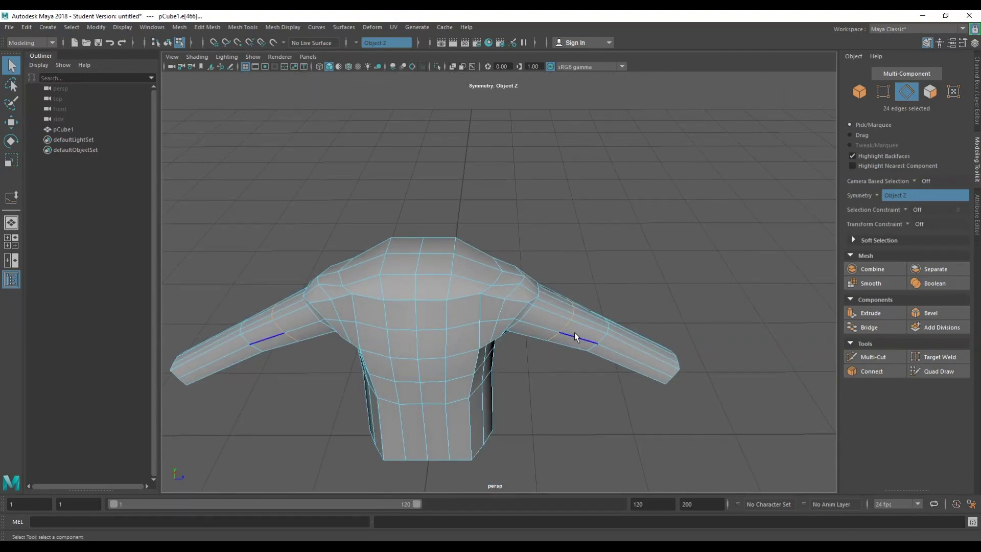
- Slide the upper-arm edge loop along both arms until it sits close to the elbow loop
{"action": "key", "text": "space"}
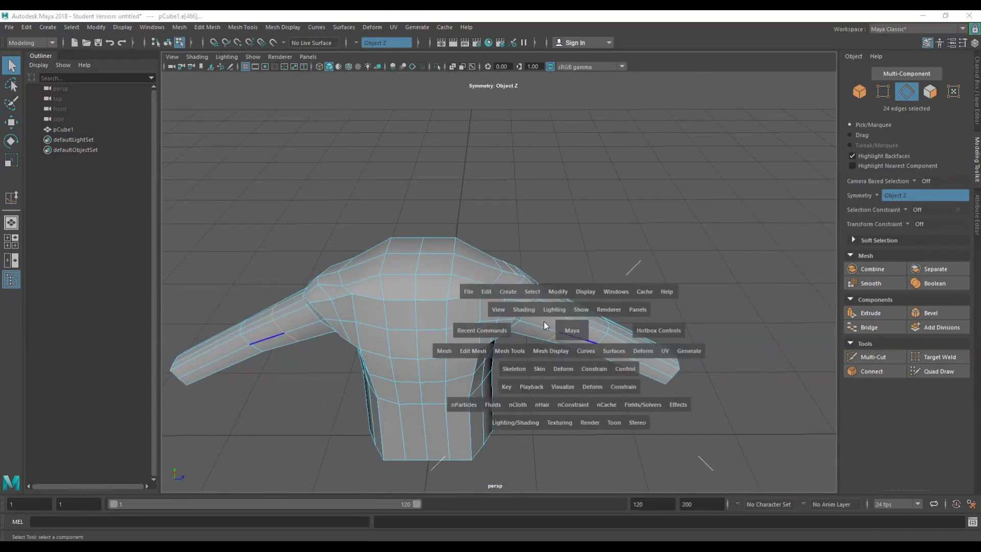
{"action": "left_click", "coordinate": [509, 351]}
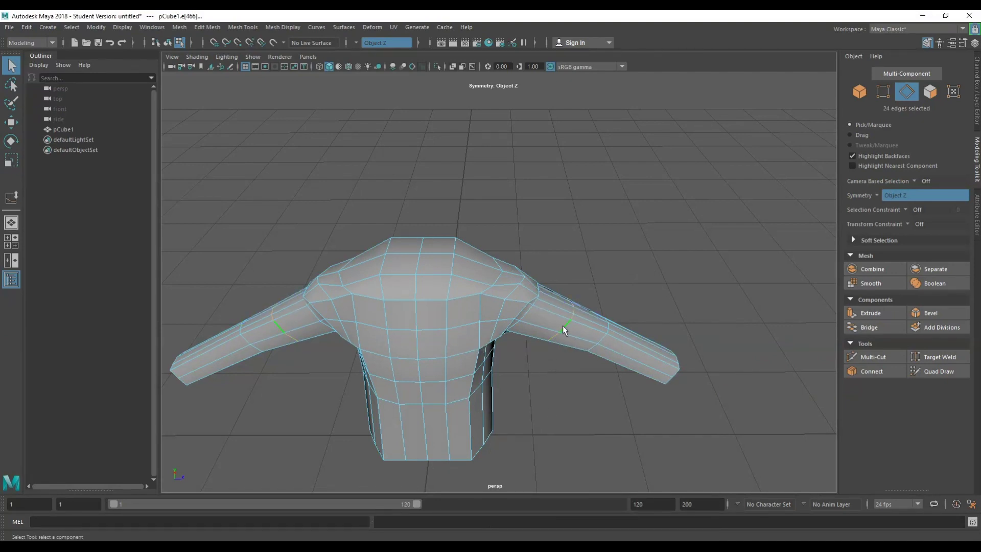
{"action": "key", "text": "space"}
{"action": "left_click_drag", "start_coordinate": [494, 363], "coordinate": [507, 520]}
{"action": "key", "text": "space"}
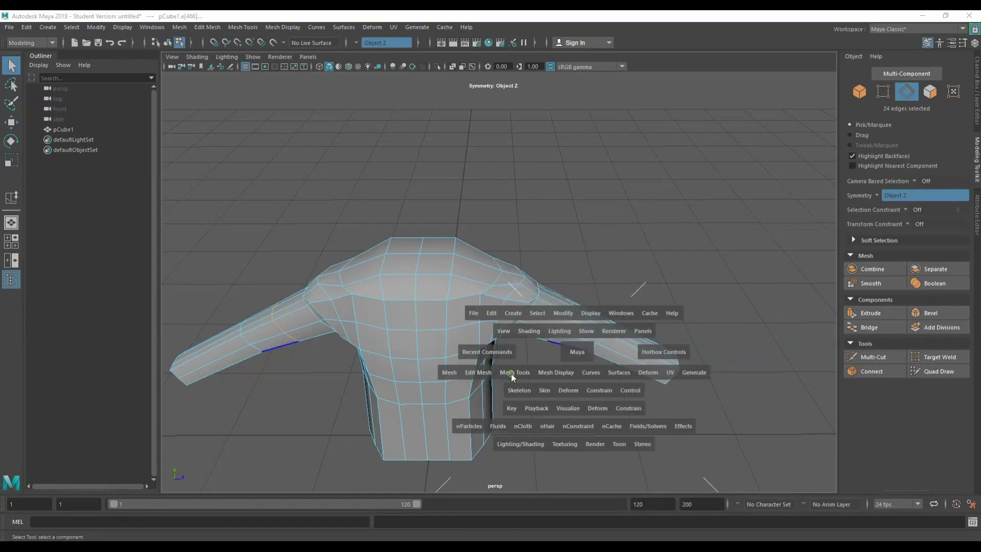
{"action": "left_click_drag", "start_coordinate": [512, 373], "coordinate": [523, 350]}
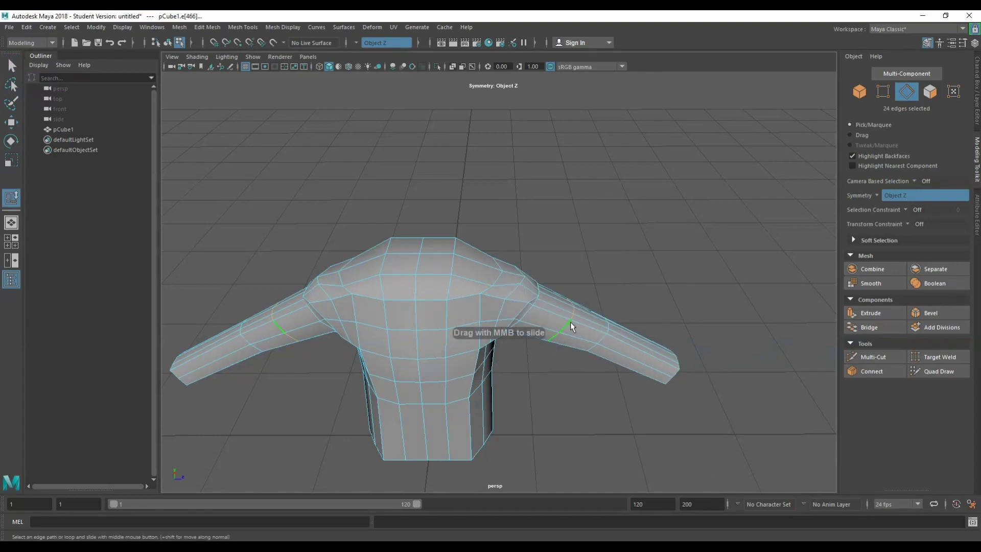
{"action": "middle_click_drag", "start_coordinate": [570, 321], "coordinate": [605, 320]}
{"action": "middle_click_drag", "start_coordinate": [524, 320], "coordinate": [526, 321]}
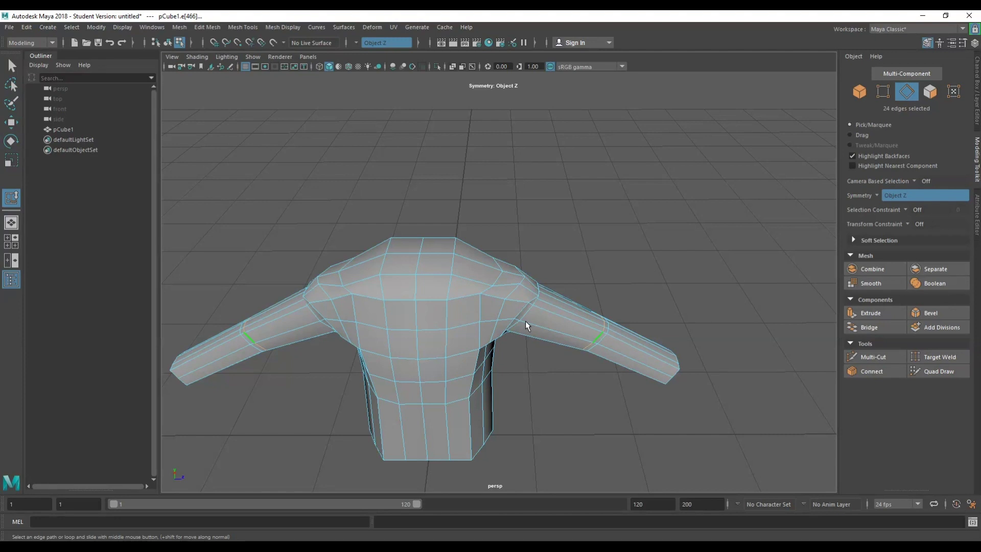
- Insert an edge loop around both forearms, between the elbow loop and the arm end
{"action": "left_click_drag", "start_coordinate": [525, 321], "coordinate": [516, 356], "text": "alt"}
{"action": "key", "text": "q"}
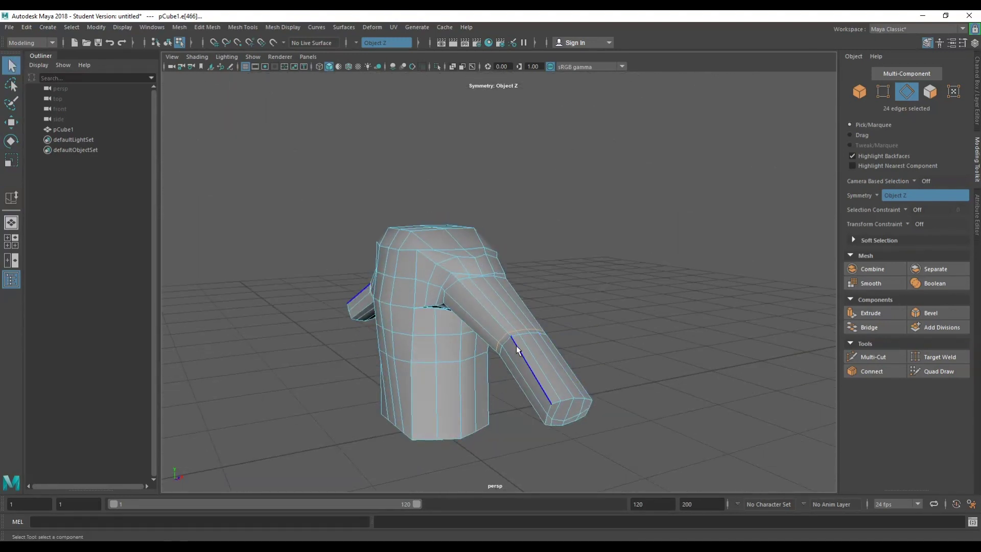
{"action": "left_click", "coordinate": [516, 345]}
{"action": "right_click_drag", "start_coordinate": [516, 344], "coordinate": [516, 384], "text": "shift"}
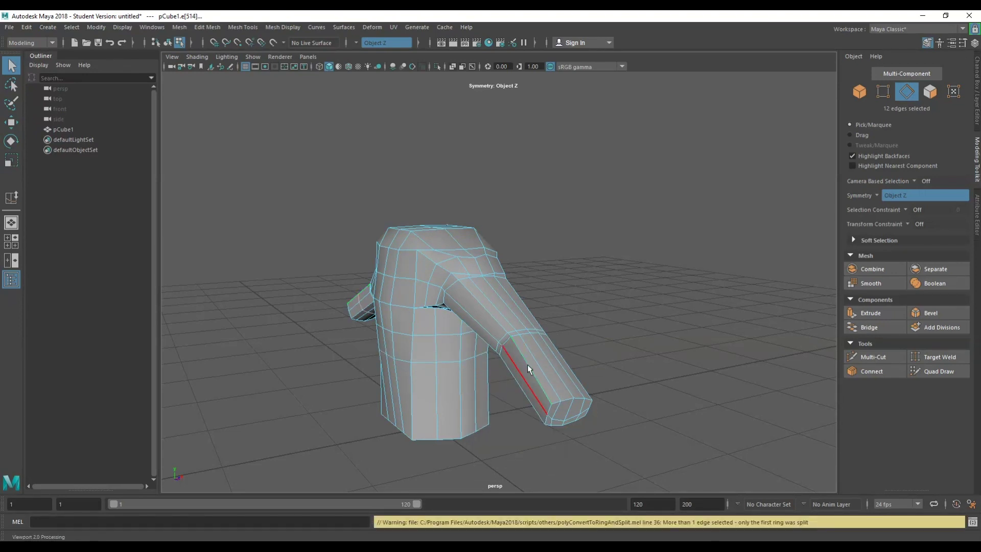
{"action": "left_click", "coordinate": [519, 348]}
{"action": "right_click_drag", "start_coordinate": [519, 347], "coordinate": [535, 376], "text": "shift"}
{"action": "left_click_drag", "start_coordinate": [536, 375], "coordinate": [670, 333], "text": "alt"}
{"action": "left_click", "coordinate": [689, 317]}
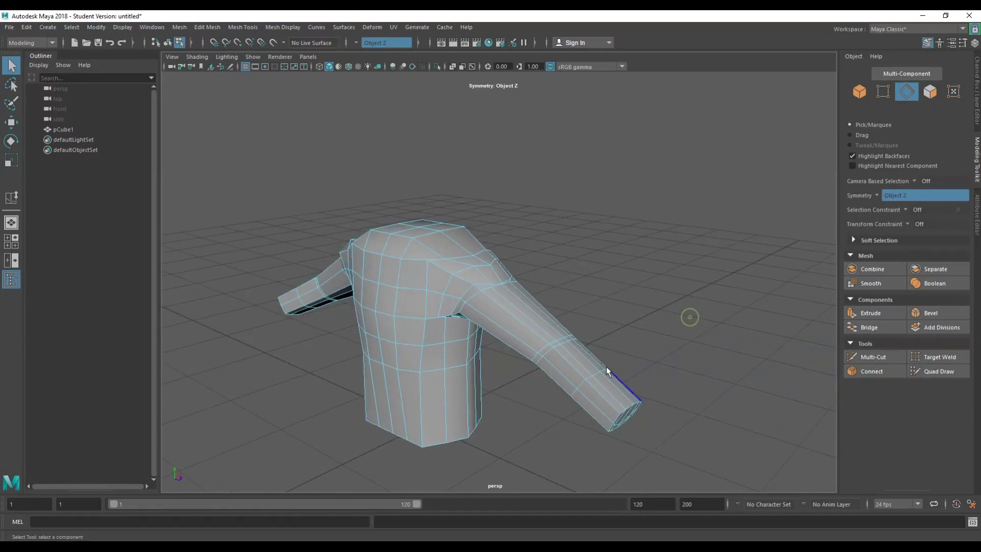
- Slide the forearm edge loop on both arms up close to the elbow loop
{"action": "key", "text": "space"}
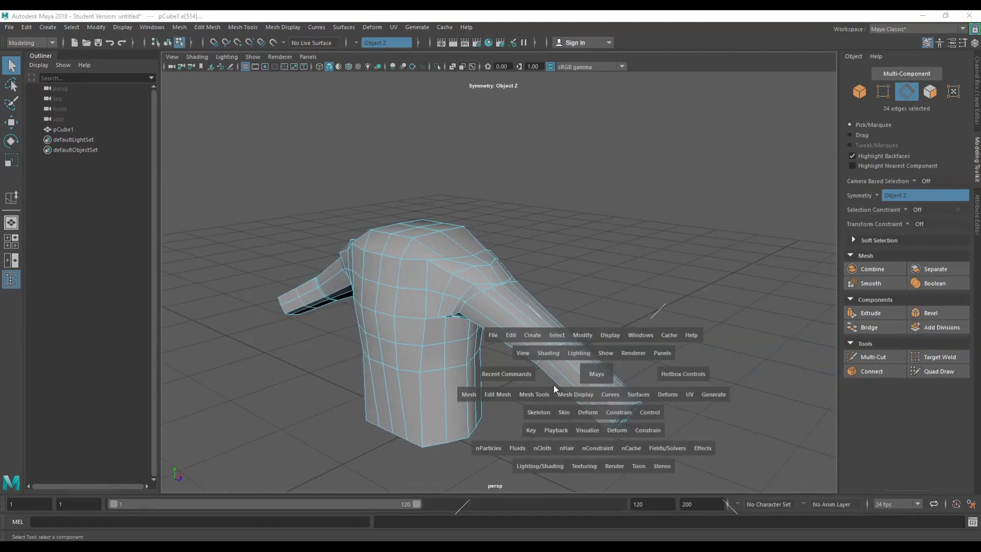
{"action": "left_click", "coordinate": [531, 393]}
{"action": "left_click", "coordinate": [555, 372]}
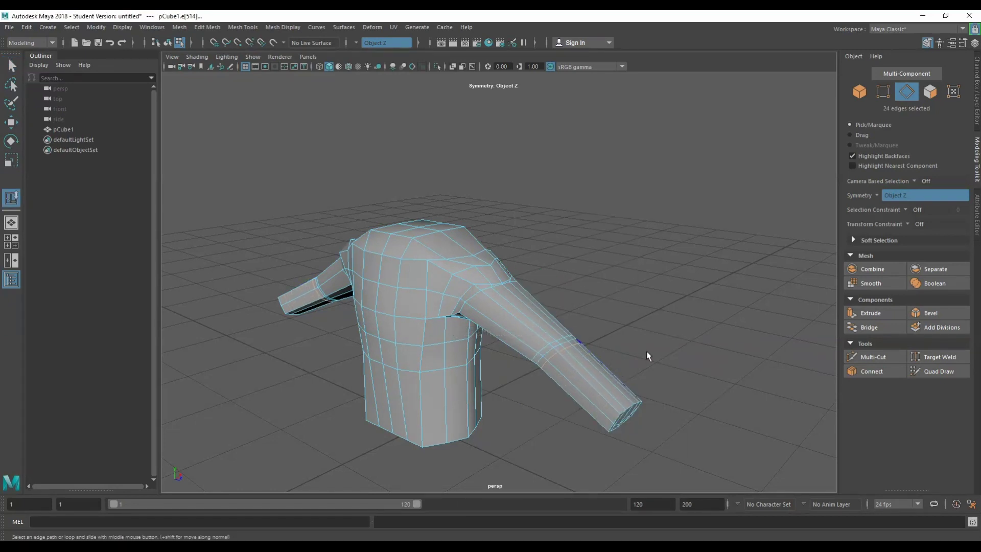
- Switch to face selection and select all the end-cap faces on both arms
{"action": "left_click_drag", "start_coordinate": [648, 352], "coordinate": [440, 295], "text": "alt"}
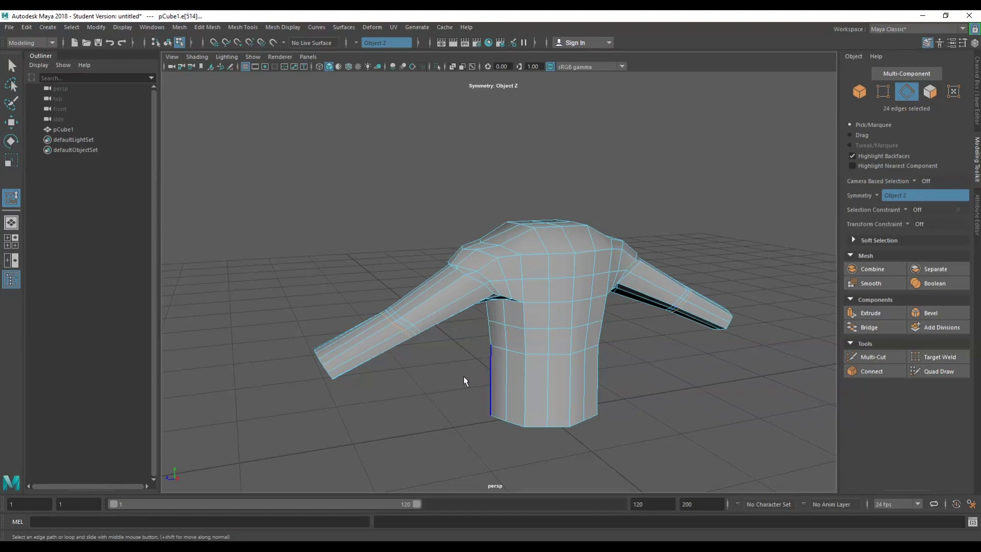
{"action": "left_click_drag", "start_coordinate": [464, 376], "coordinate": [665, 400], "text": "alt"}
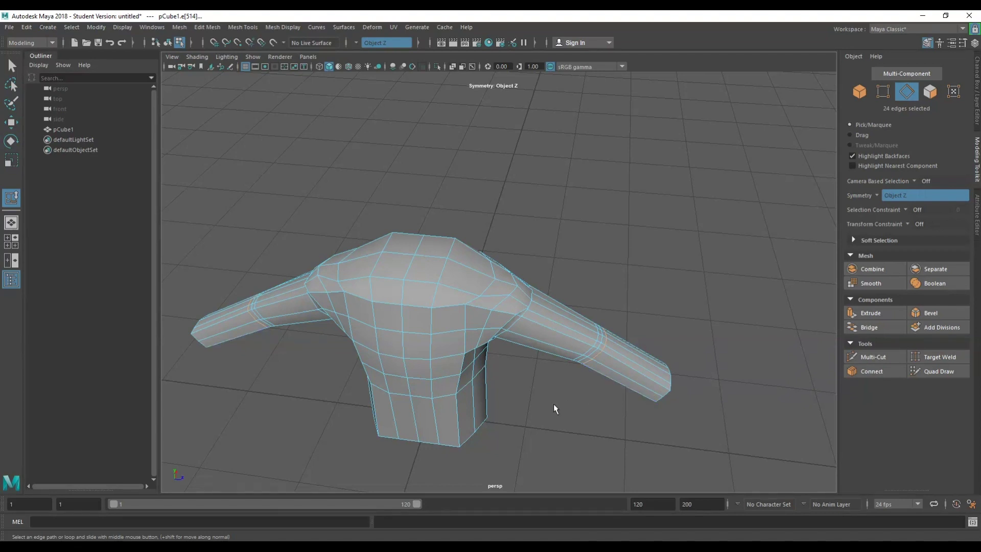
{"action": "left_click_drag", "start_coordinate": [579, 363], "coordinate": [498, 375], "text": "alt"}
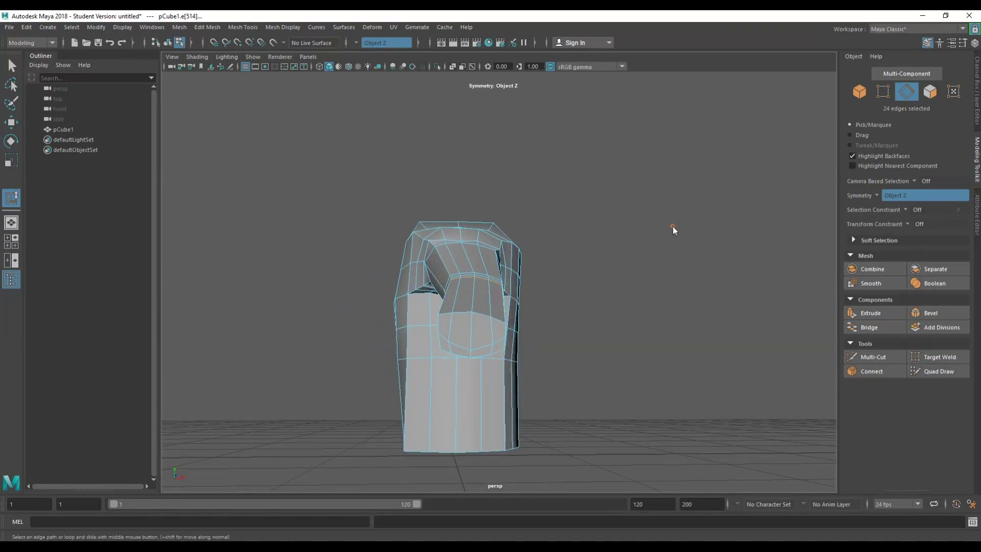
{"action": "right_click_drag", "start_coordinate": [673, 225], "coordinate": [672, 254]}
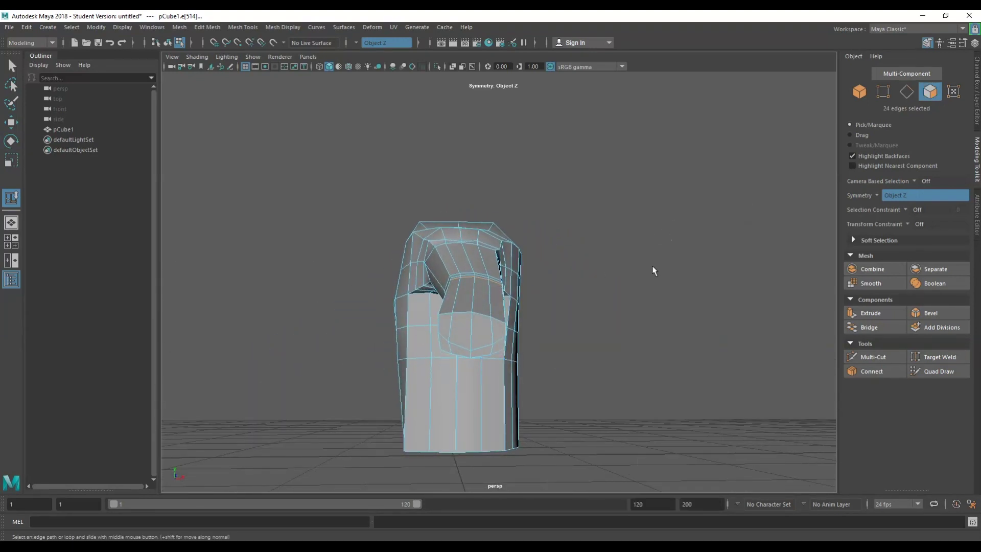
{"action": "left_click", "coordinate": [444, 330]}
{"action": "left_click", "coordinate": [459, 352], "text": "shift"}
{"action": "left_click", "coordinate": [480, 351], "text": "shift"}
{"action": "left_click", "coordinate": [496, 346], "text": "shift"}
{"action": "left_click", "coordinate": [493, 332], "text": "shift"}
{"action": "left_click", "coordinate": [481, 334], "text": "shift"}
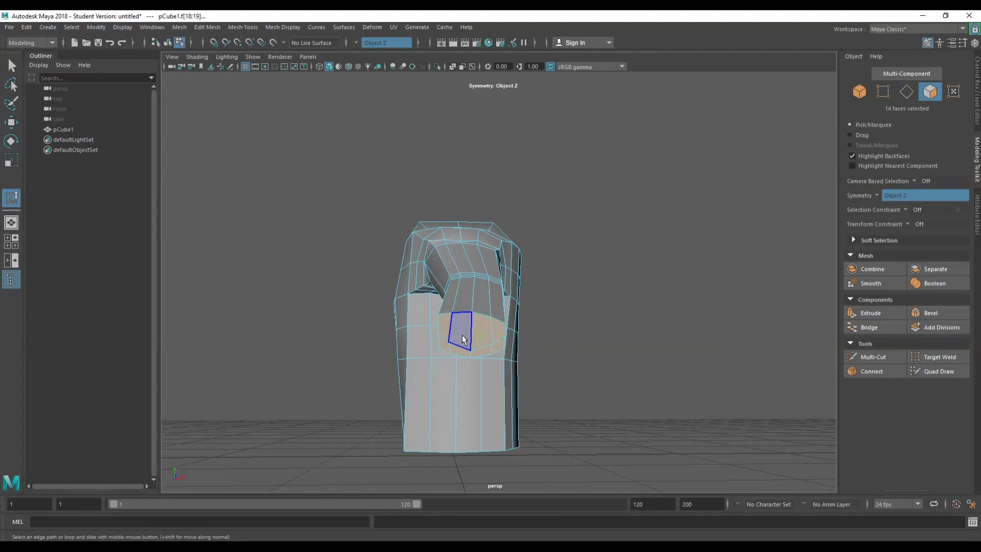
{"action": "left_click", "coordinate": [462, 335], "text": "shift"}
- Extrude the arm-end faces outward with a Local Translate Z of about 0.271 to start the hands
{"action": "scroll", "coordinate": [489, 341], "scroll_direction": "down", "scroll_amount": 5}
{"action": "mouse_move", "coordinate": [489, 341]}
{"action": "left_mouse_down", "text": "alt"}
{"action": "mouse_move", "coordinate": [610, 359]}
{"action": "mouse_move", "coordinate": [531, 376]}
{"action": "mouse_move", "coordinate": [536, 333]}
{"action": "mouse_move", "coordinate": [475, 332]}
{"action": "left_mouse_up", "text": "alt"}
{"action": "scroll", "coordinate": [625, 340], "scroll_direction": "up", "scroll_amount": 3}
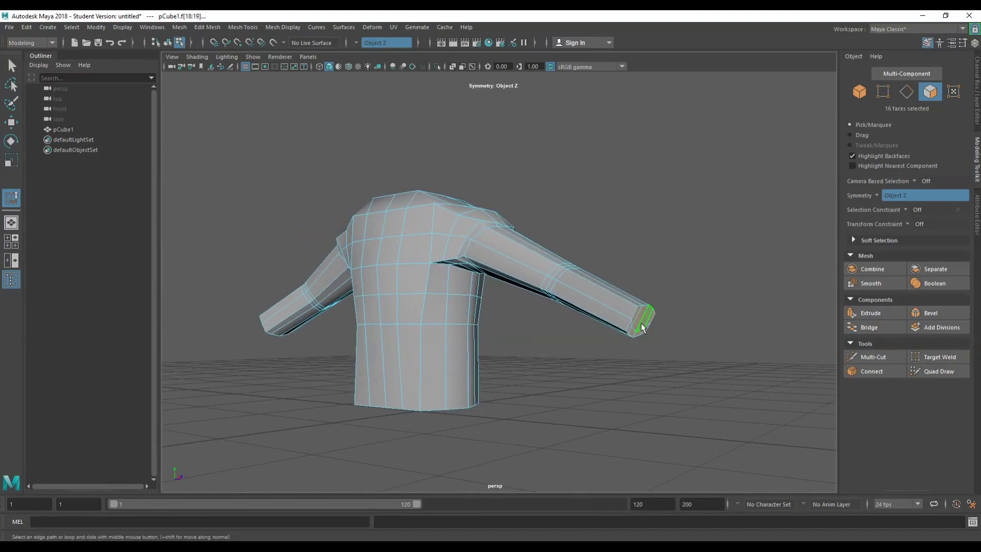
{"action": "key", "text": "ctrl+e"}
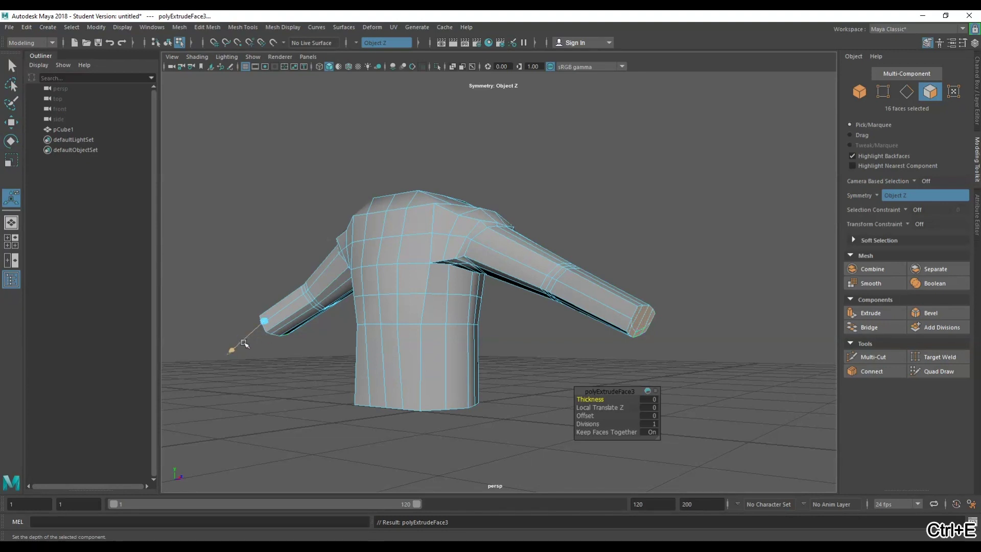
{"action": "left_click_drag", "start_coordinate": [243, 341], "coordinate": [219, 360]}
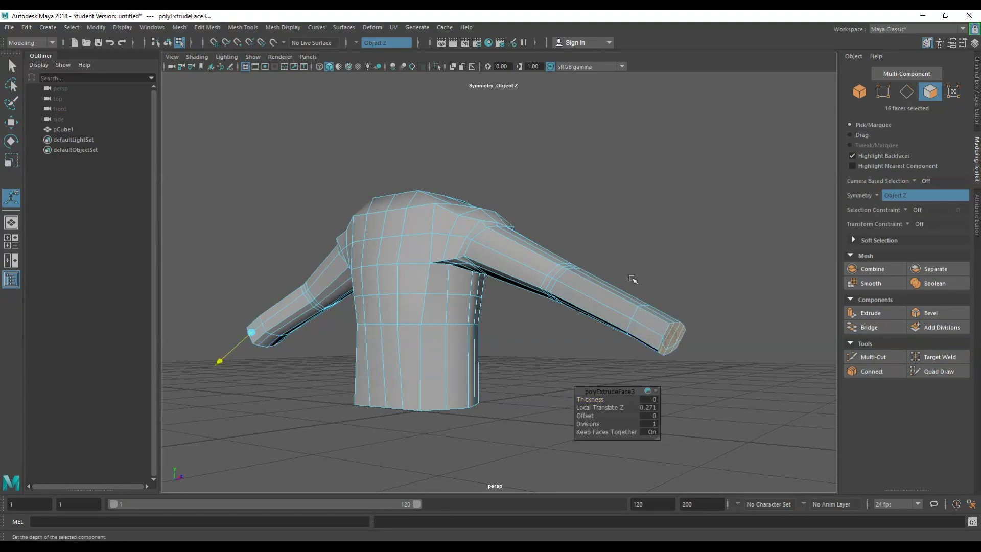
{"action": "key", "text": "e"}
{"action": "key", "text": "r"}
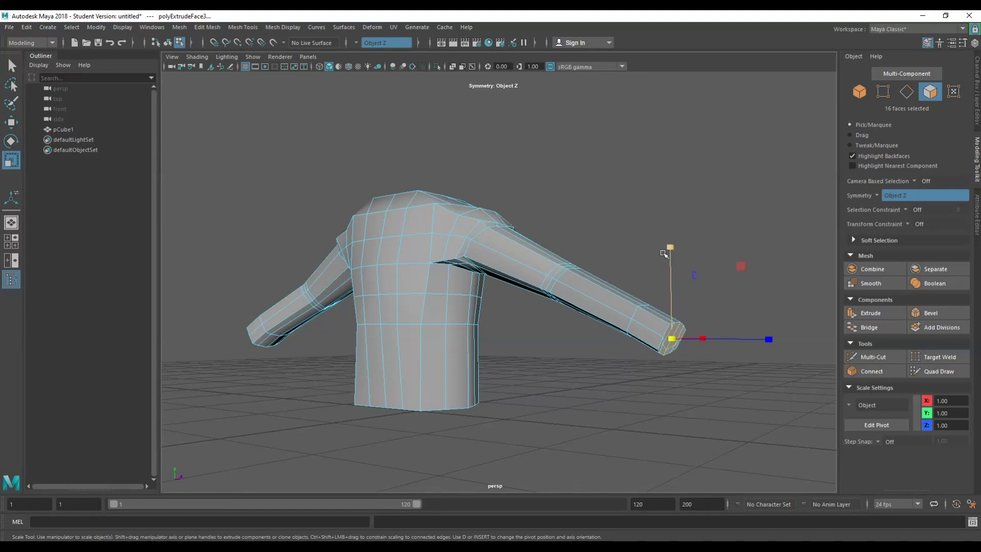
{"action": "left_click_drag", "start_coordinate": [669, 247], "coordinate": [671, 256]}
{"action": "key", "text": "ctrl+z"}
{"action": "key", "text": "q"}
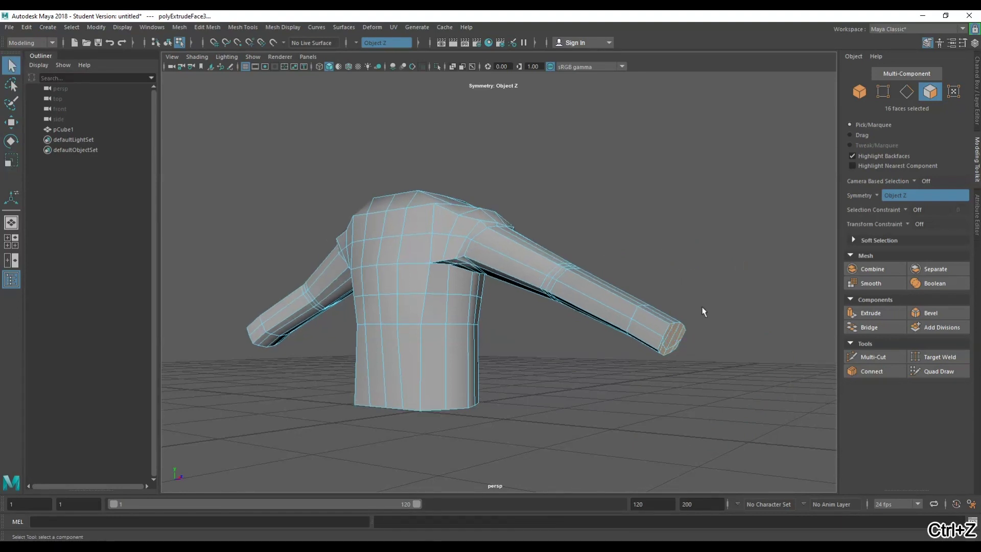
- Reselect all the end-cap faces of the newly extruded arm segments
{"action": "left_click_drag", "start_coordinate": [704, 312], "coordinate": [550, 314], "text": "alt"}
{"action": "left_click", "coordinate": [530, 313]}
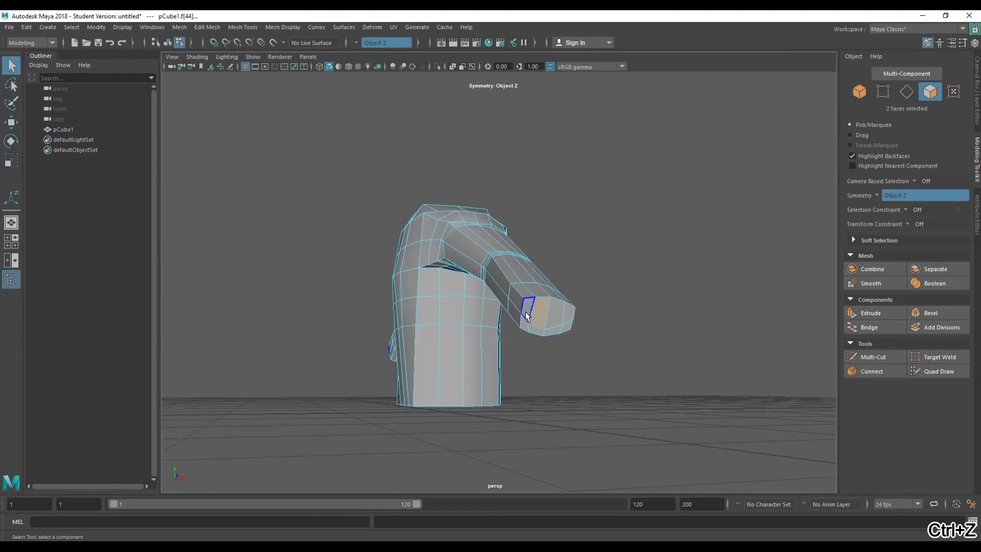
{"action": "left_click", "coordinate": [525, 311], "text": "shift"}
{"action": "left_click", "coordinate": [525, 324], "text": "shift"}
{"action": "left_click", "coordinate": [536, 330], "text": "shift"}
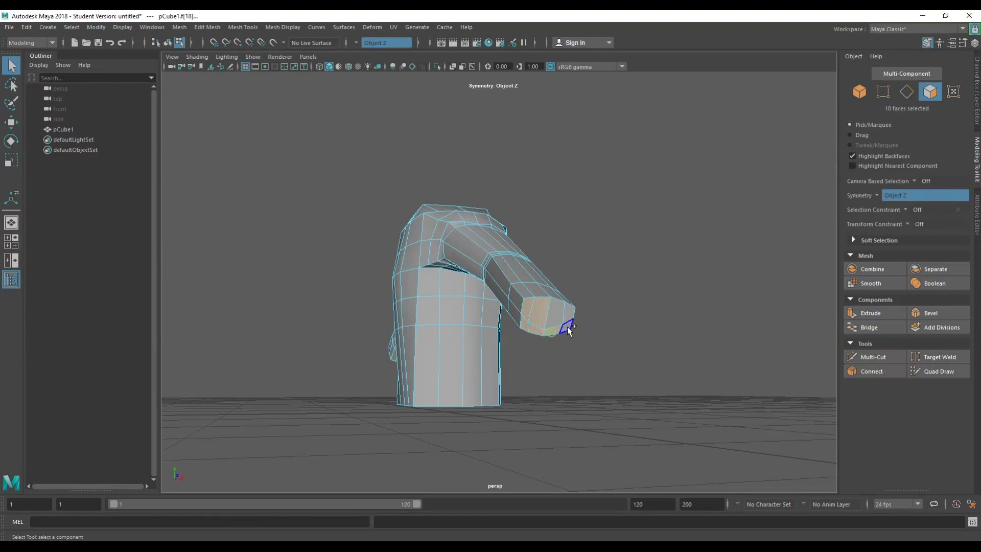
{"action": "left_click_drag", "start_coordinate": [600, 335], "coordinate": [682, 341], "text": "alt"}
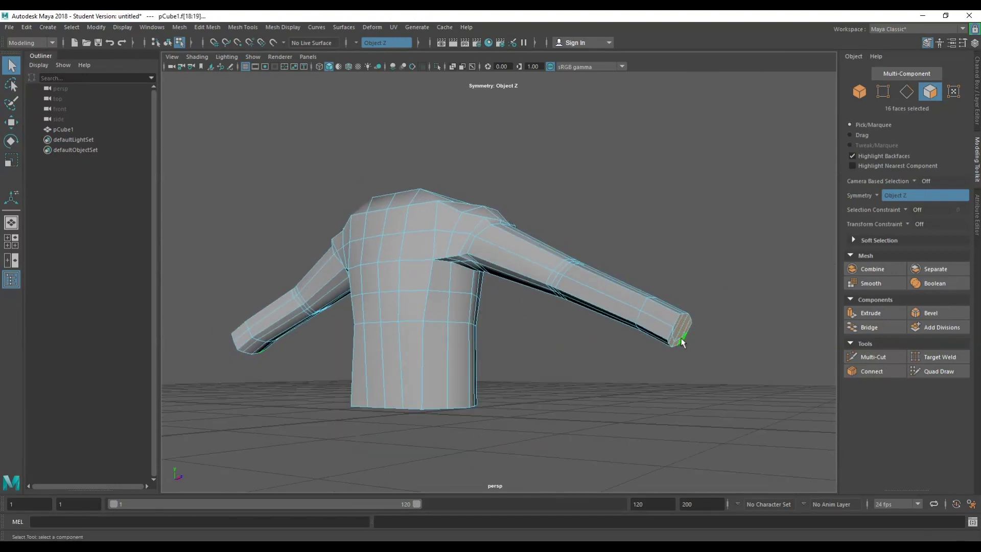
- Scale the selected arm-end faces down along Y so the hand tips taper to a thin, flat edge
{"action": "key", "text": "r"}
{"action": "left_click_drag", "start_coordinate": [677, 240], "coordinate": [672, 305]}
{"action": "left_click_drag", "start_coordinate": [710, 348], "coordinate": [731, 343], "text": "alt"}
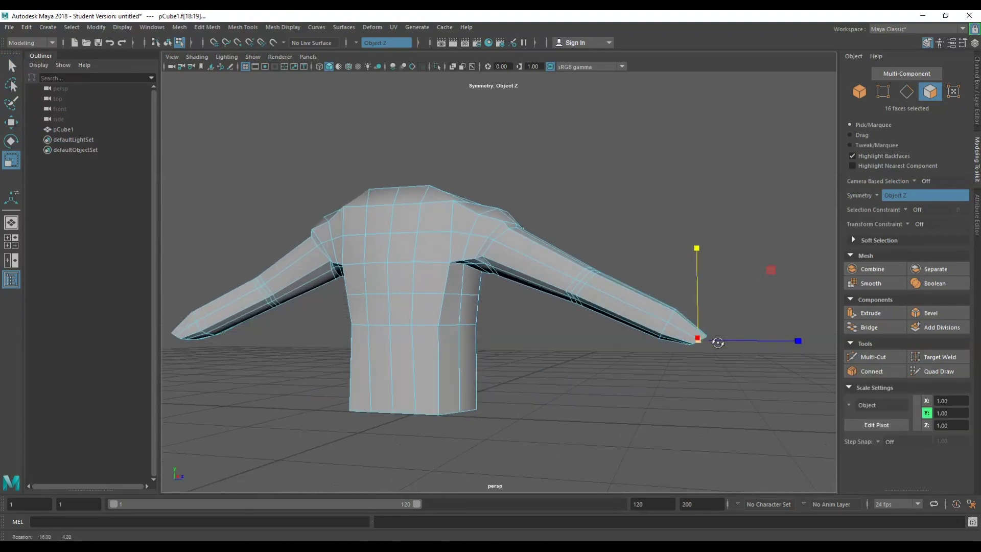
- Move the flattened hand tips outward to about Z 2.61 and adjust their height to about Y 0.66
{"action": "key", "text": "e"}
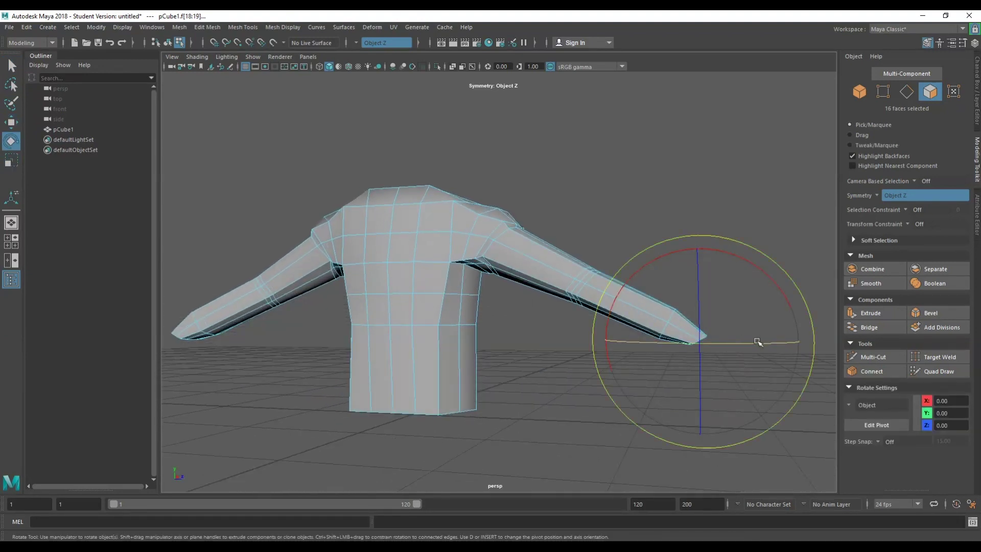
{"action": "key", "text": "w"}
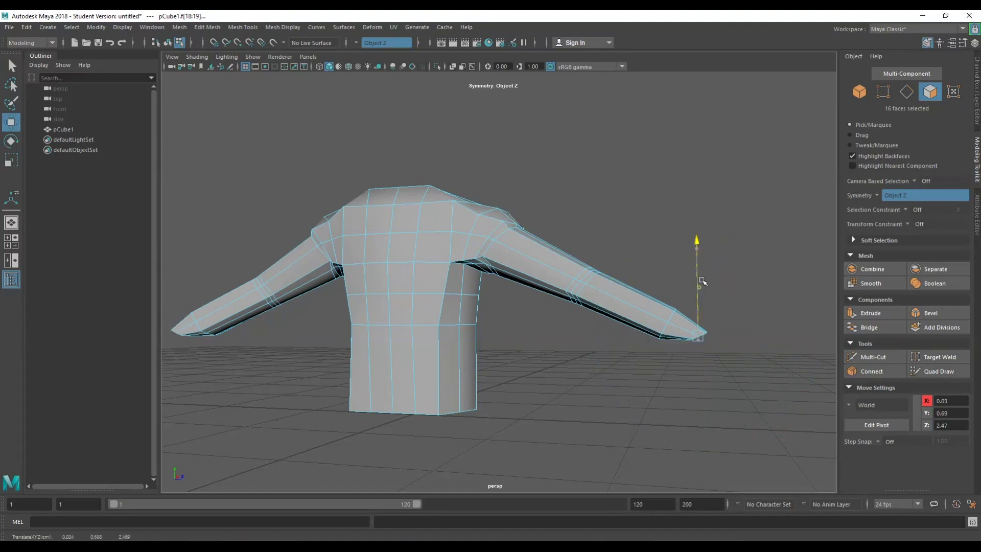
{"action": "left_click_drag", "start_coordinate": [715, 340], "coordinate": [749, 332]}
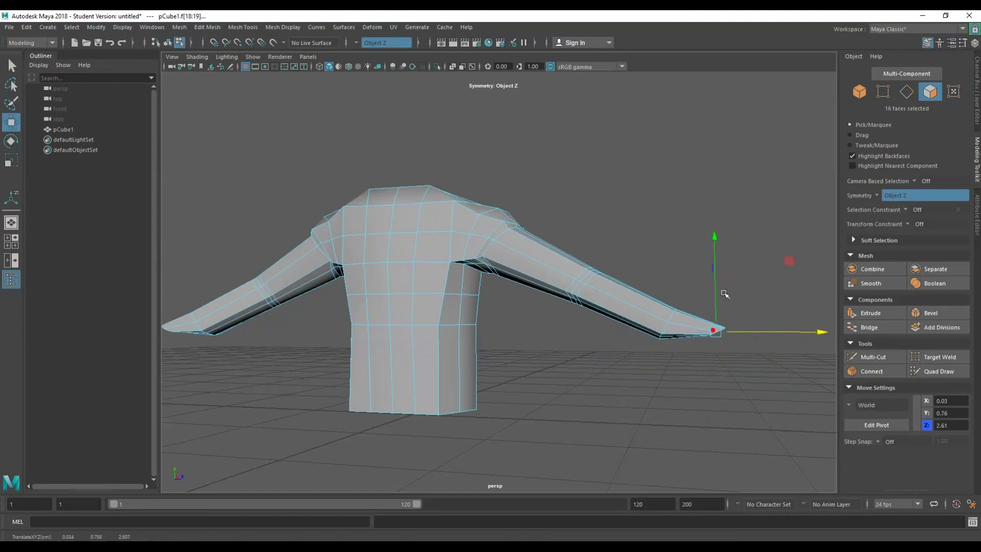
{"action": "left_click_drag", "start_coordinate": [720, 296], "coordinate": [589, 354]}
- Scale the hand tips slightly narrower along X and shift them to about X -0.01
{"action": "key", "text": "r"}
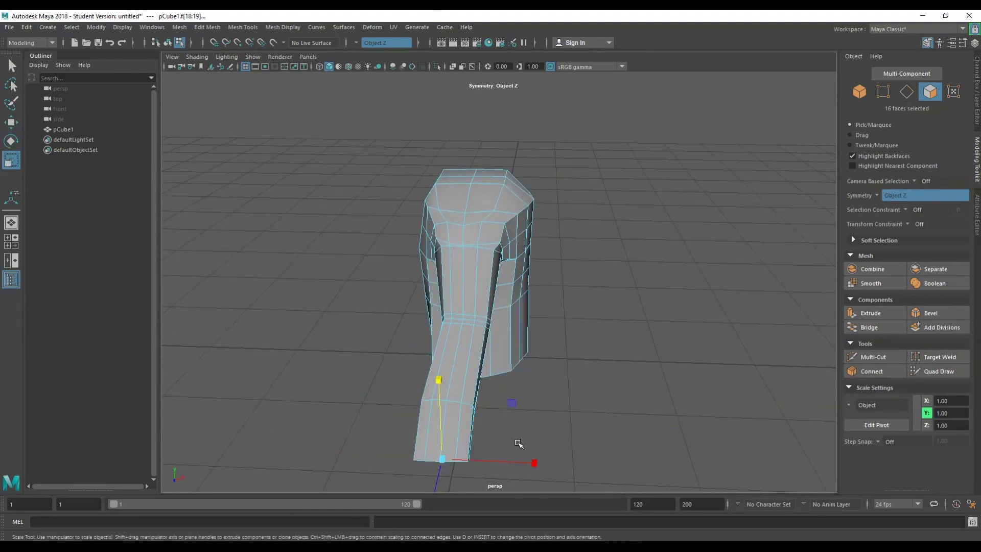
{"action": "left_click_drag", "start_coordinate": [519, 443], "coordinate": [562, 357], "text": "alt"}
{"action": "left_click_drag", "start_coordinate": [581, 443], "coordinate": [566, 447]}
{"action": "key", "text": "w"}
{"action": "left_click_drag", "start_coordinate": [535, 405], "coordinate": [539, 366], "text": "alt"}
{"action": "key", "text": "q"}
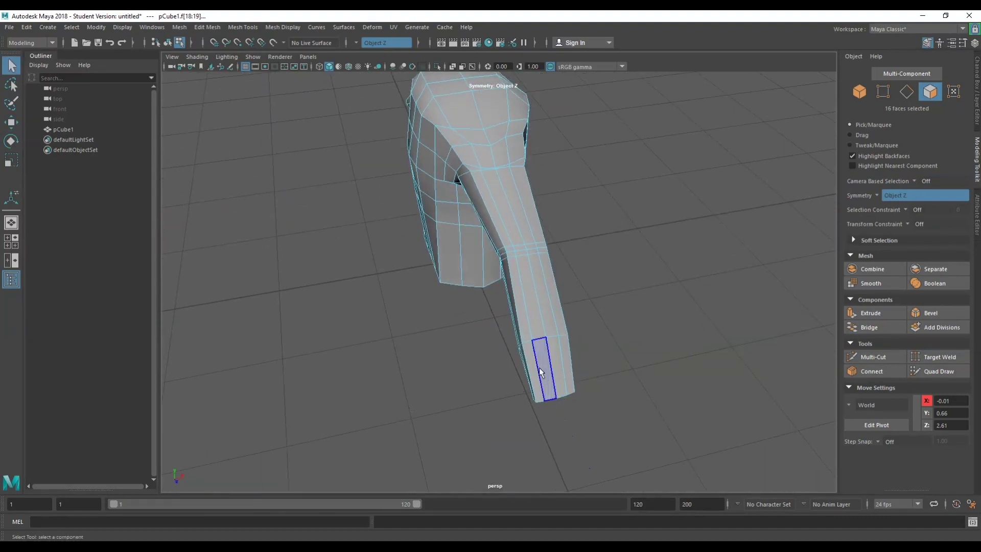
- Insert an edge loop around both hands, midway between the wrist loop and the hand tips
{"action": "right_click", "coordinate": [538, 367]}
{"action": "left_click", "coordinate": [539, 248]}
{"action": "left_click", "coordinate": [536, 363]}
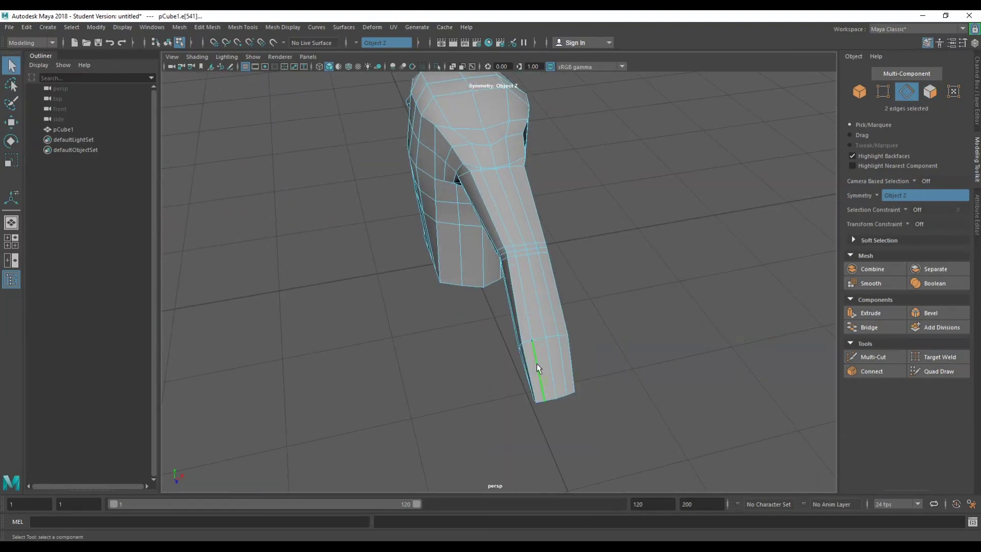
{"action": "right_click_drag", "start_coordinate": [537, 364], "coordinate": [538, 396], "text": "shift"}
{"action": "right_click_drag", "start_coordinate": [535, 362], "coordinate": [538, 393], "text": "shift"}
{"action": "left_click_drag", "start_coordinate": [537, 393], "coordinate": [631, 329], "text": "alt"}
{"action": "left_click", "coordinate": [632, 327]}
- Examine the body in the bottom orthographic view and in the four-view layout
{"action": "key", "text": "space"}
{"action": "left_click_drag", "start_coordinate": [576, 248], "coordinate": [655, 272]}
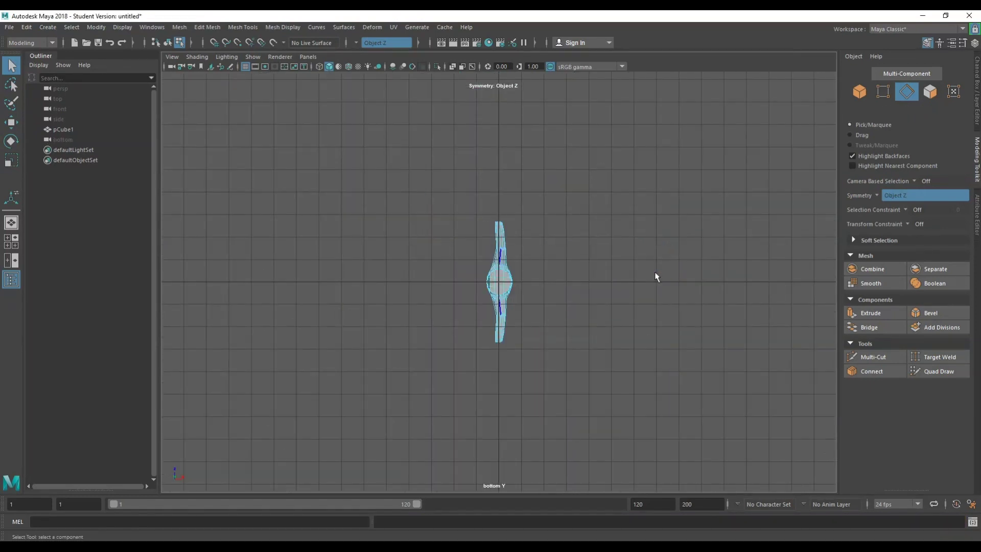
{"action": "scroll", "coordinate": [507, 314], "scroll_direction": "up", "scroll_amount": 3}
{"action": "key", "text": "space"}
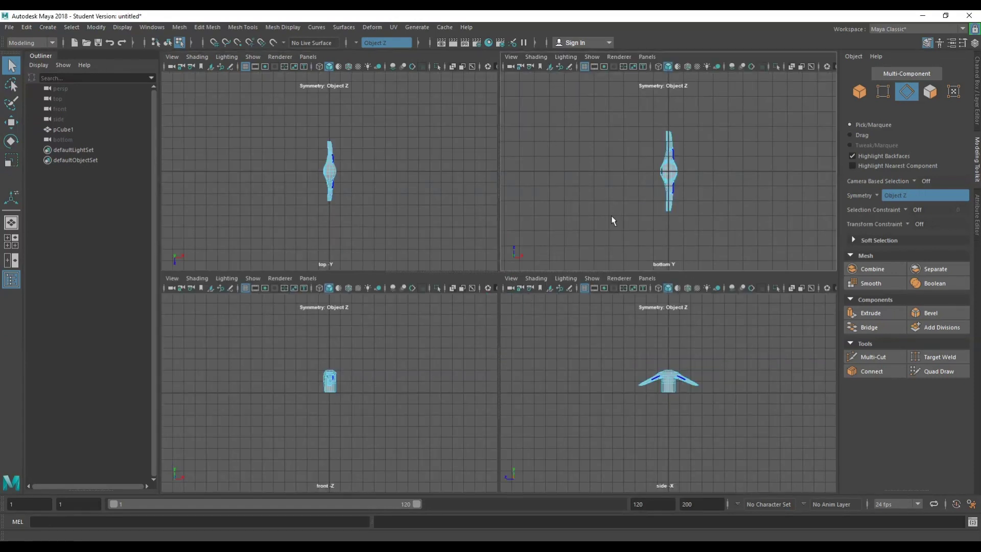
{"action": "key", "text": "space"}
{"action": "left_click_drag", "start_coordinate": [574, 255], "coordinate": [563, 266], "text": "alt"}
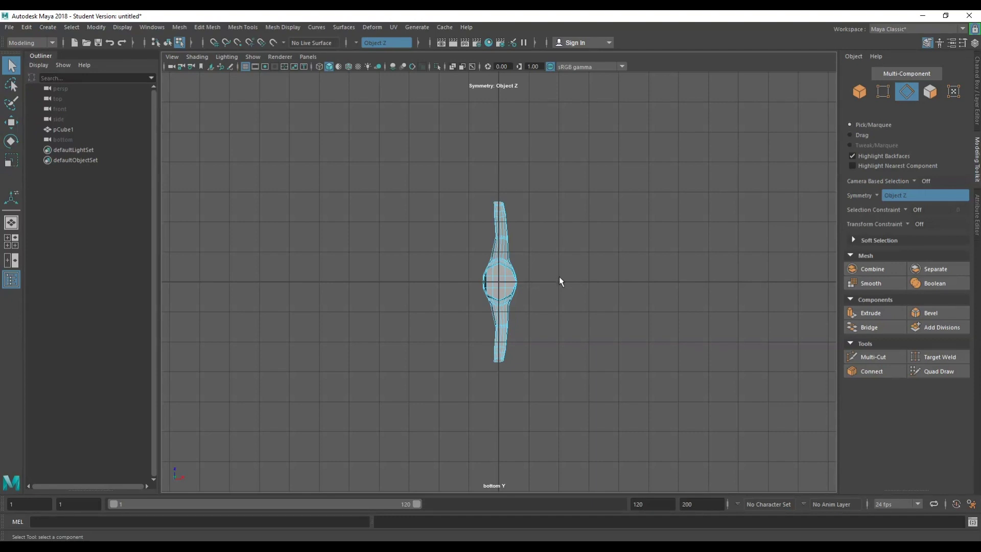
{"action": "scroll", "coordinate": [559, 284], "scroll_direction": "down", "scroll_amount": 2}
{"action": "scroll", "coordinate": [541, 296], "scroll_direction": "up", "scroll_amount": 3}
{"action": "key", "text": "space"}
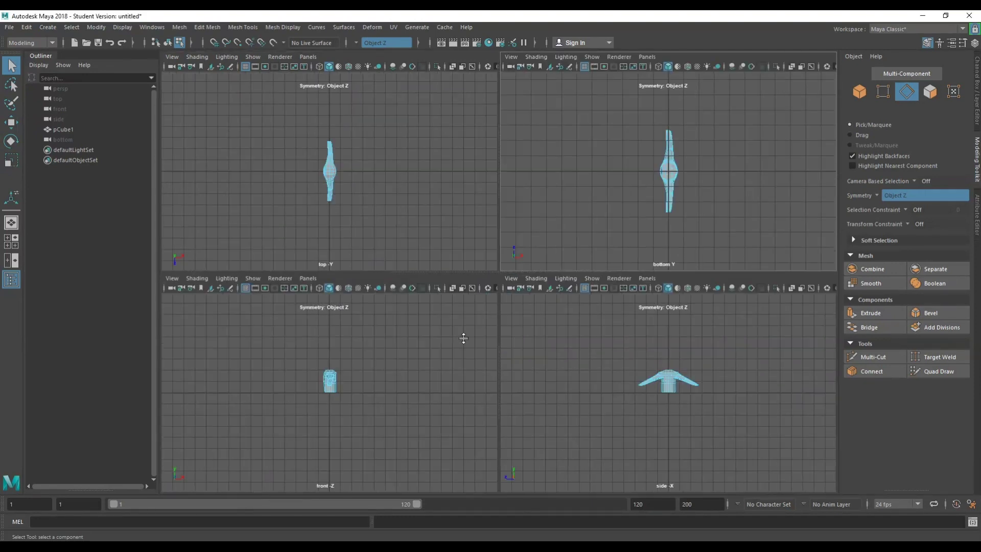
{"action": "key", "text": "space"}
- Switch the mesh to face selection and return from the bottom view to the perspective view
{"action": "key", "text": "space"}
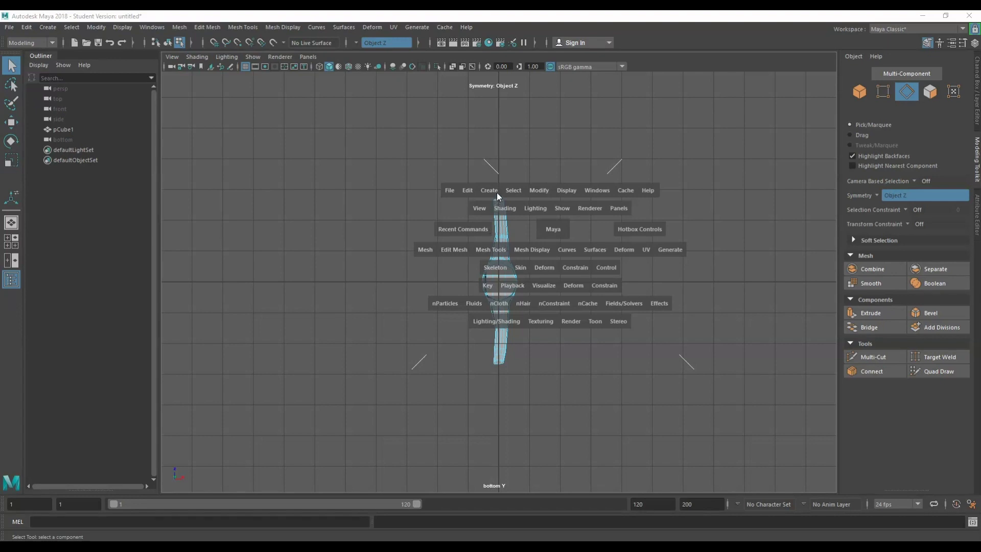
{"action": "left_click", "coordinate": [558, 192]}
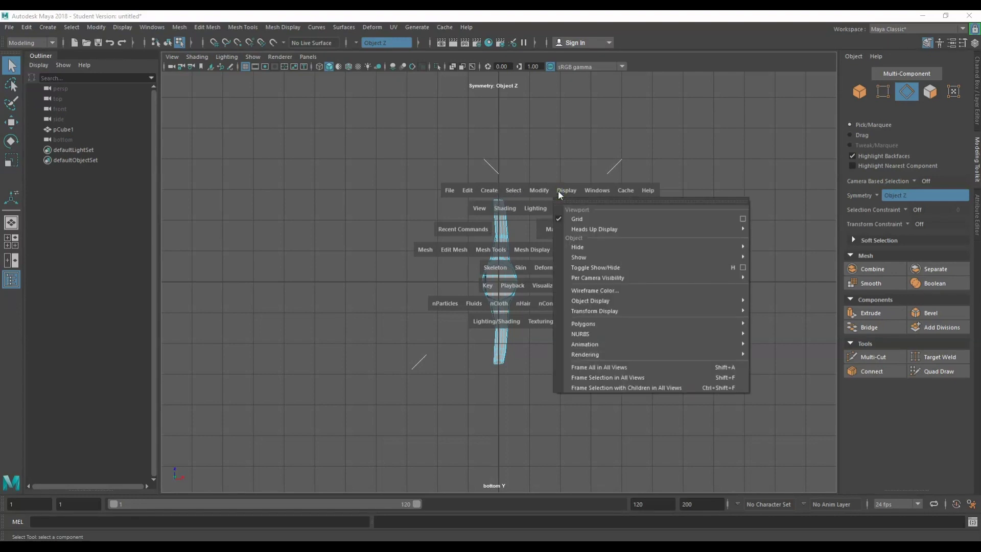
{"action": "right_click_drag", "start_coordinate": [504, 247], "coordinate": [506, 275]}
{"action": "left_click_drag", "start_coordinate": [552, 284], "coordinate": [618, 250], "text": "alt"}
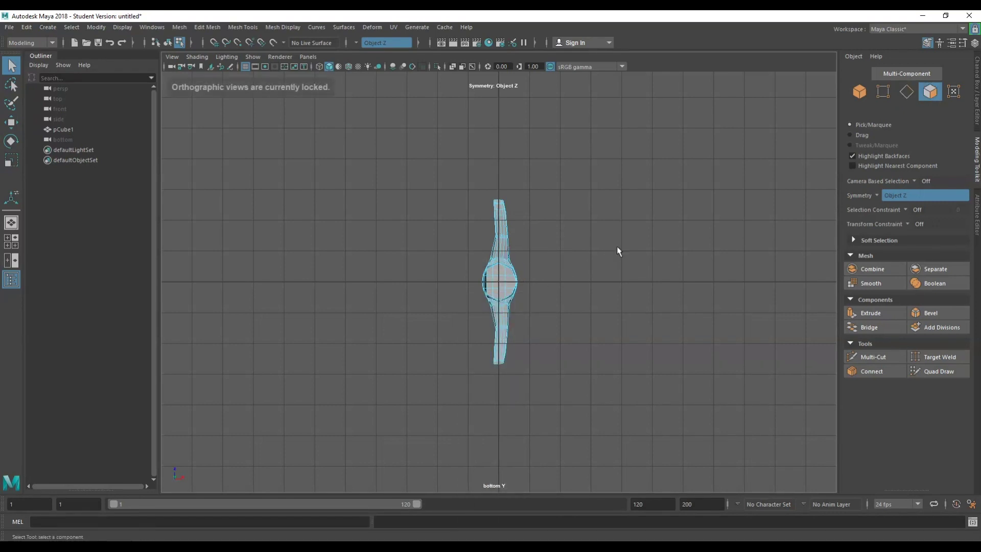
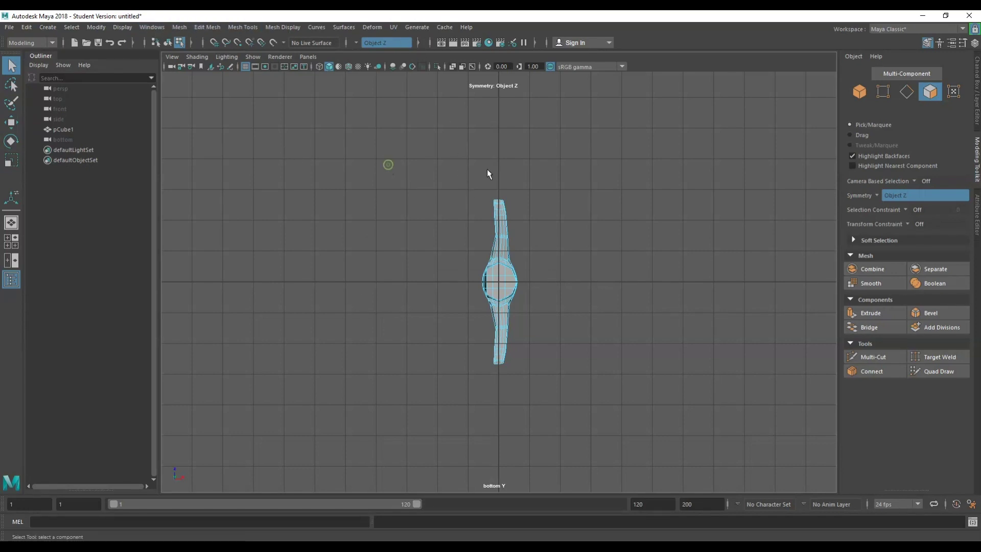
{"action": "key", "text": "space"}
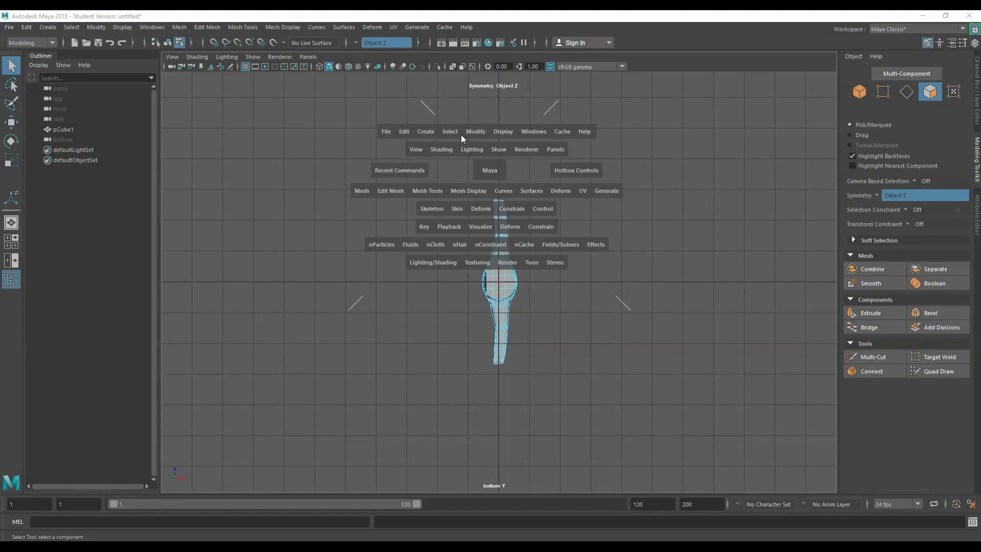
{"action": "right_click", "coordinate": [388, 215]}
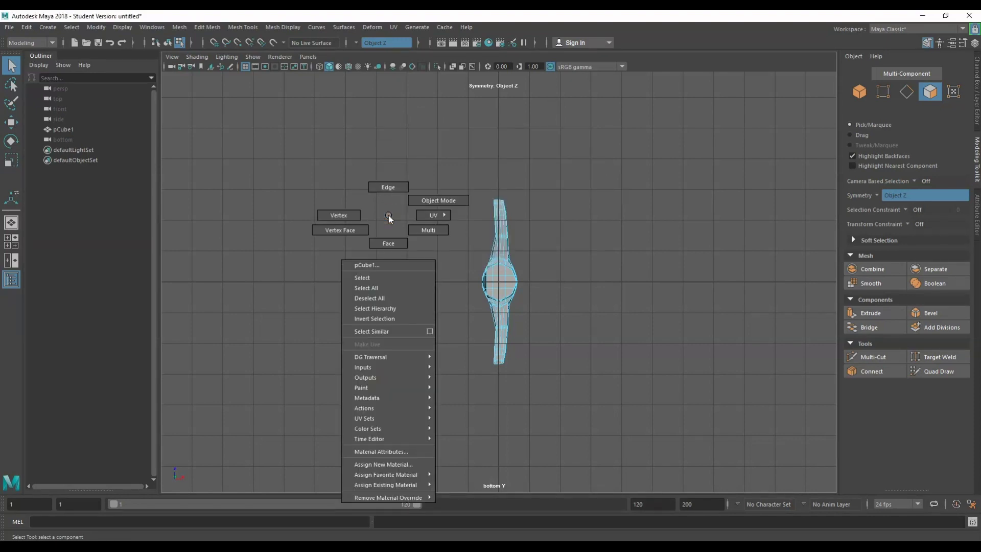
{"action": "key", "text": "space"}
{"action": "left_click_drag", "start_coordinate": [384, 217], "coordinate": [385, 189]}
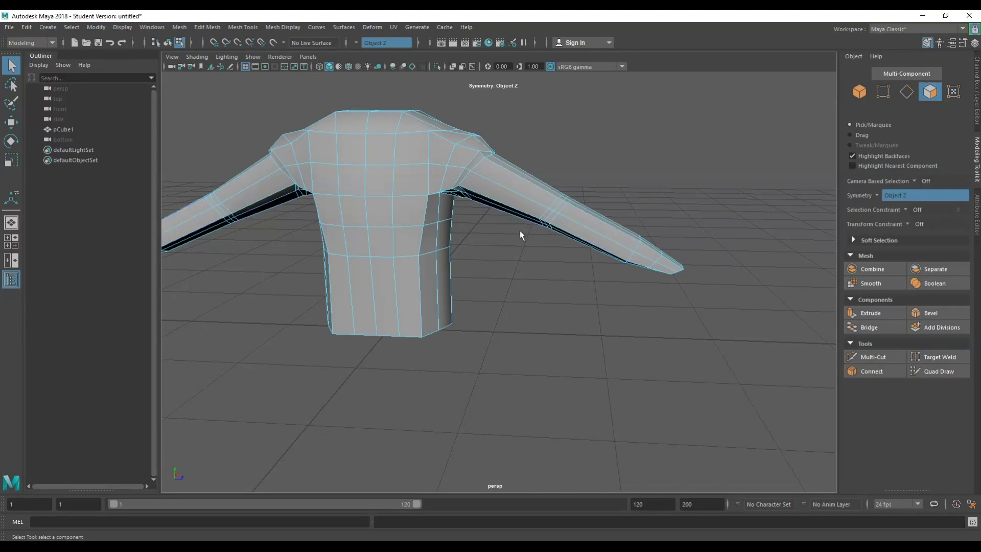
{"action": "left_click_drag", "start_coordinate": [553, 249], "coordinate": [572, 262], "text": "alt"}
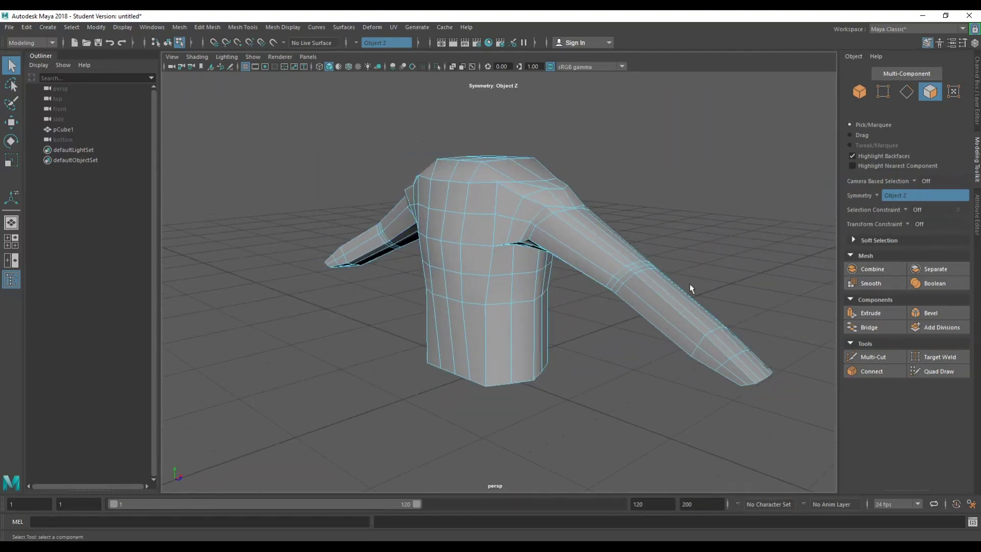
{"action": "key", "text": "space"}
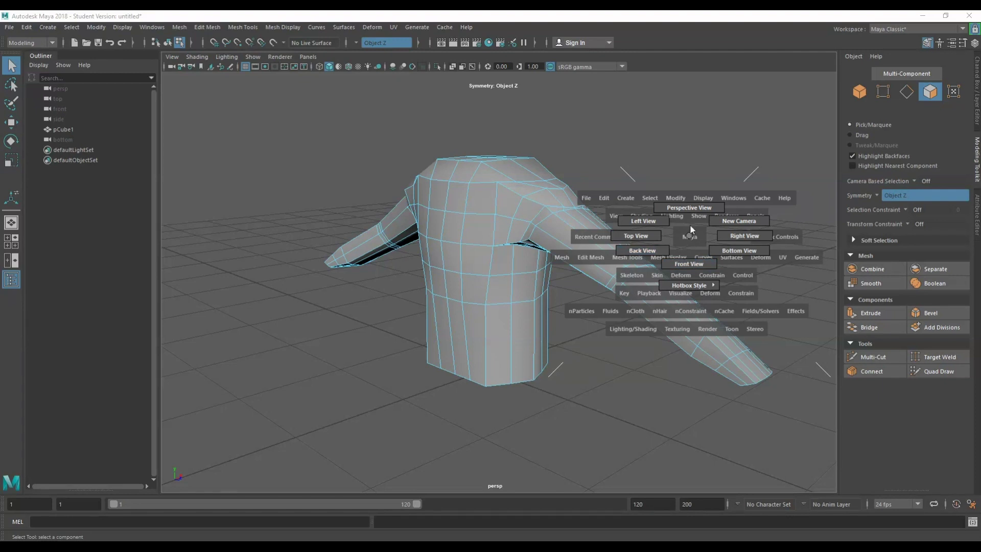
{"action": "key", "text": "space"}
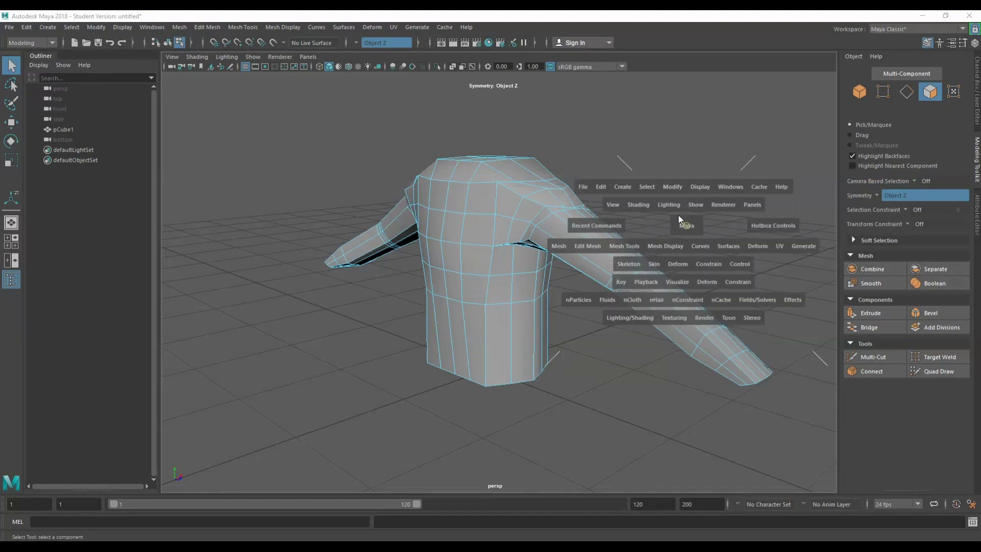
- Switch the mesh to edge selection and clear the component selection around the hand
{"action": "left_click_drag", "start_coordinate": [698, 228], "coordinate": [663, 305], "text": "alt"}
{"action": "right_click_drag", "start_coordinate": [664, 299], "coordinate": [669, 334]}
{"action": "left_click", "coordinate": [666, 298]}
{"action": "left_click", "coordinate": [670, 299]}
{"action": "left_click", "coordinate": [699, 208]}
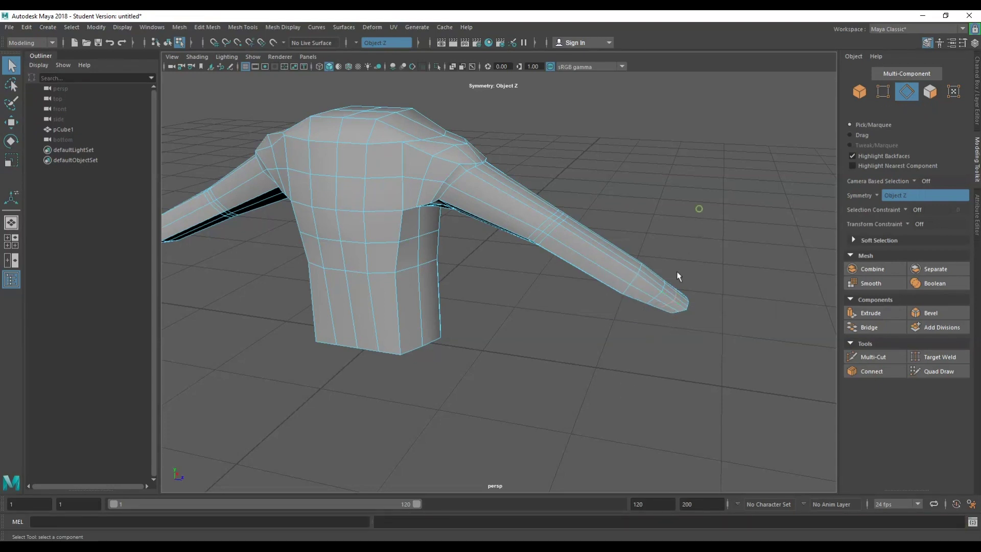
- Select the edge loop midway along both hands and adjust its height to about Y 0.70
{"action": "double_click", "coordinate": [676, 301]}
{"action": "key", "text": "w"}
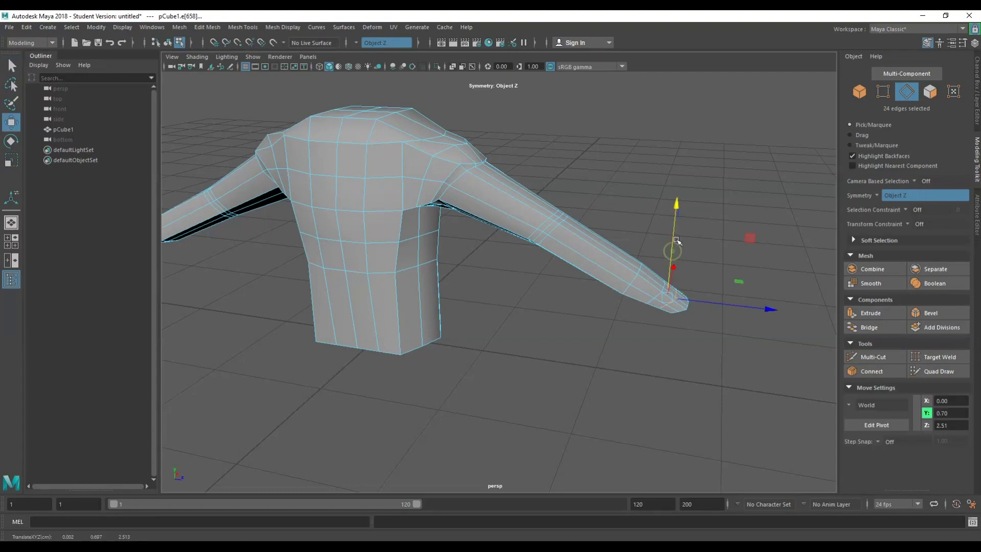
{"action": "mouse_move", "coordinate": [676, 317]}
{"action": "left_mouse_down", "text": "alt"}
{"action": "mouse_move", "coordinate": [682, 281]}
{"action": "mouse_move", "coordinate": [682, 302]}
{"action": "left_mouse_up", "text": "alt"}
{"action": "left_click_drag", "start_coordinate": [677, 199], "coordinate": [584, 230]}
{"action": "scroll", "coordinate": [512, 250], "scroll_direction": "up", "scroll_amount": 5}
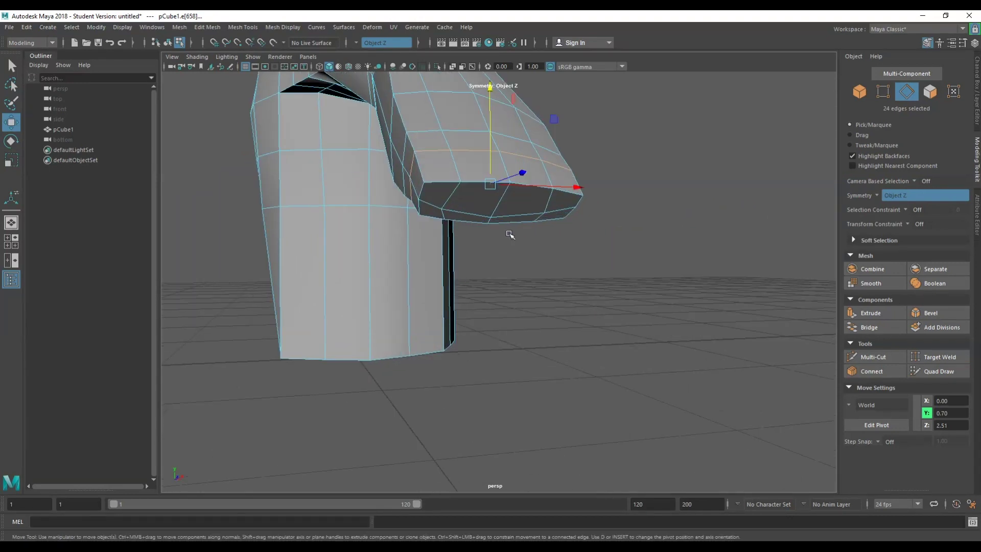
- Pull the middle edges across both hand-tip caps to about Y 0.56 and Z 2.69 to form tapered fingertips
{"action": "key", "text": "q"}
{"action": "left_click", "coordinate": [429, 206]}
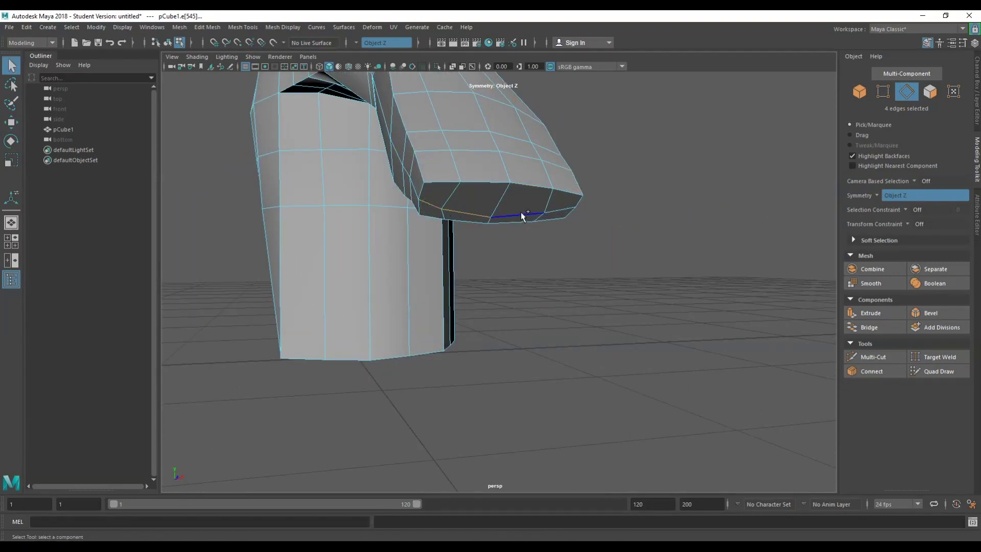
{"action": "left_click_drag", "start_coordinate": [572, 246], "coordinate": [560, 221], "text": "alt"}
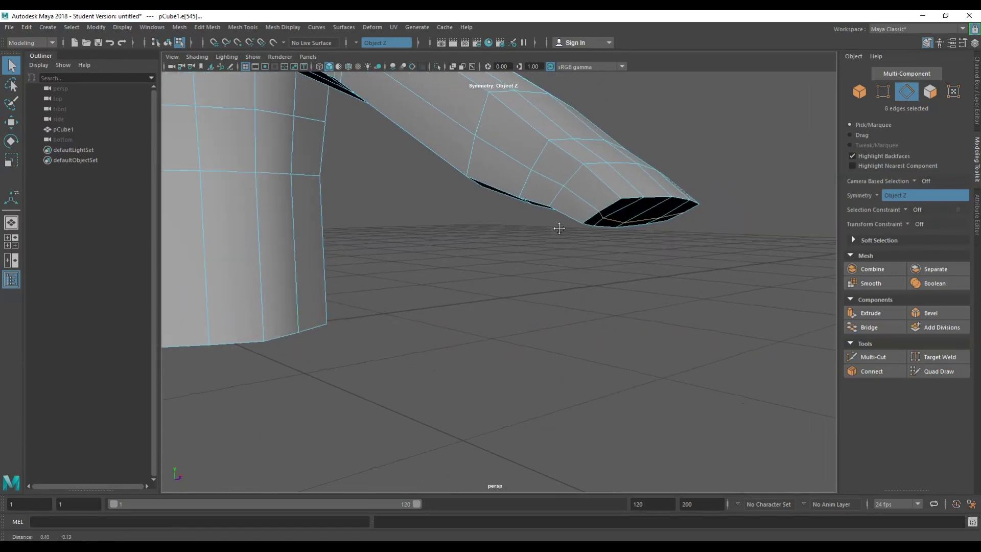
{"action": "key", "text": "w"}
{"action": "left_click_drag", "start_coordinate": [685, 217], "coordinate": [637, 189], "text": "alt"}
{"action": "left_click_drag", "start_coordinate": [669, 327], "coordinate": [713, 286], "text": "shift"}
{"action": "left_click_drag", "start_coordinate": [662, 181], "coordinate": [662, 205]}
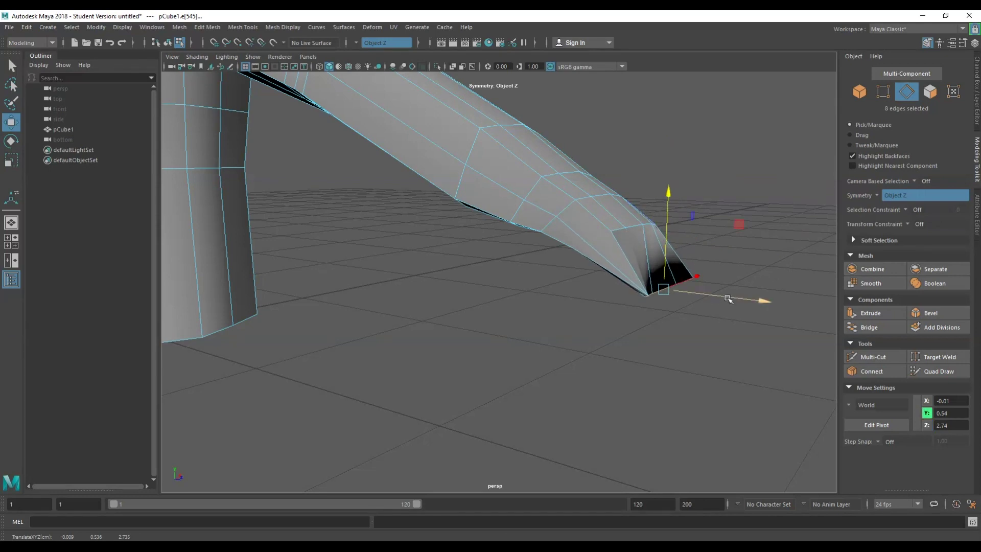
{"action": "left_click_drag", "start_coordinate": [729, 299], "coordinate": [685, 305]}
{"action": "left_click_drag", "start_coordinate": [745, 154], "coordinate": [755, 247]}
- In vertex selection, push the two inner tip vertices of each hand outward to about Z 2.72 and 2.71, rounding the fingertips
{"action": "left_click_drag", "start_coordinate": [680, 265], "coordinate": [306, 270], "text": "alt"}
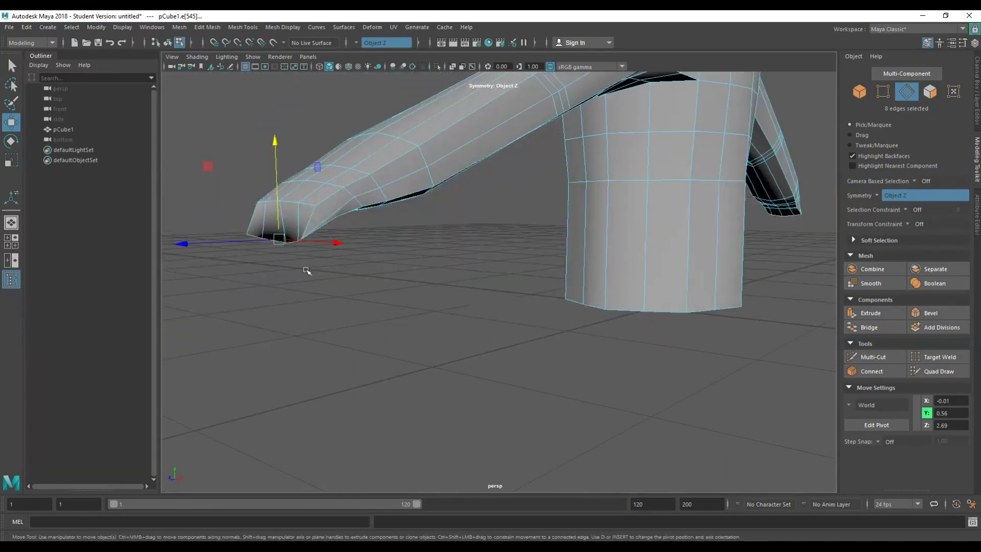
{"action": "right_click_drag", "start_coordinate": [164, 146], "coordinate": [99, 147]}
{"action": "left_click", "coordinate": [282, 246]}
{"action": "left_click_drag", "start_coordinate": [249, 245], "coordinate": [234, 247]}
{"action": "key", "text": "q"}
{"action": "key", "text": "w"}
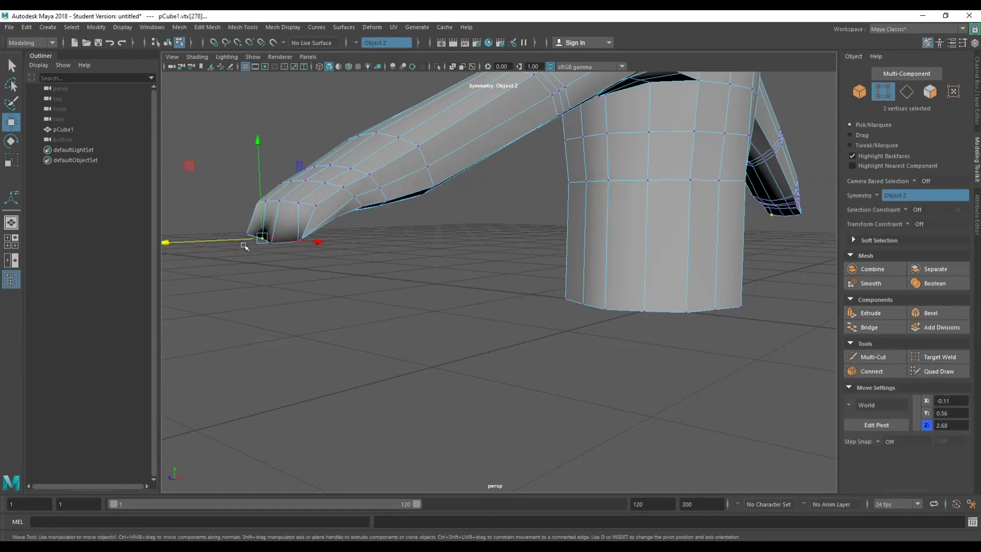
{"action": "left_click_drag", "start_coordinate": [228, 245], "coordinate": [520, 285], "text": "alt"}
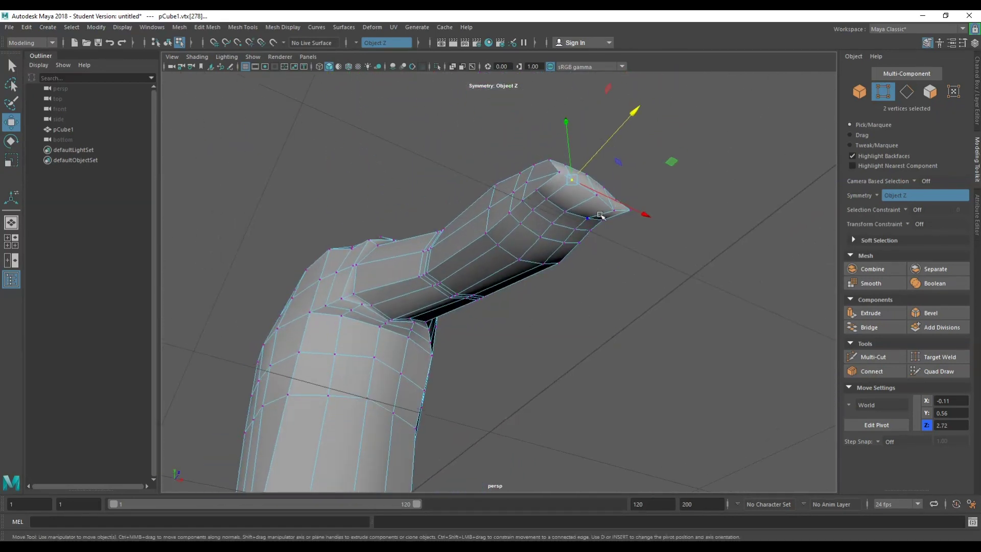
{"action": "left_click", "coordinate": [622, 201]}
{"action": "left_click_drag", "start_coordinate": [640, 192], "coordinate": [658, 283]}
- In edge selection, adjust the upper edges of the first loop past each wrist to about Y 0.79
{"action": "right_click", "coordinate": [737, 188]}
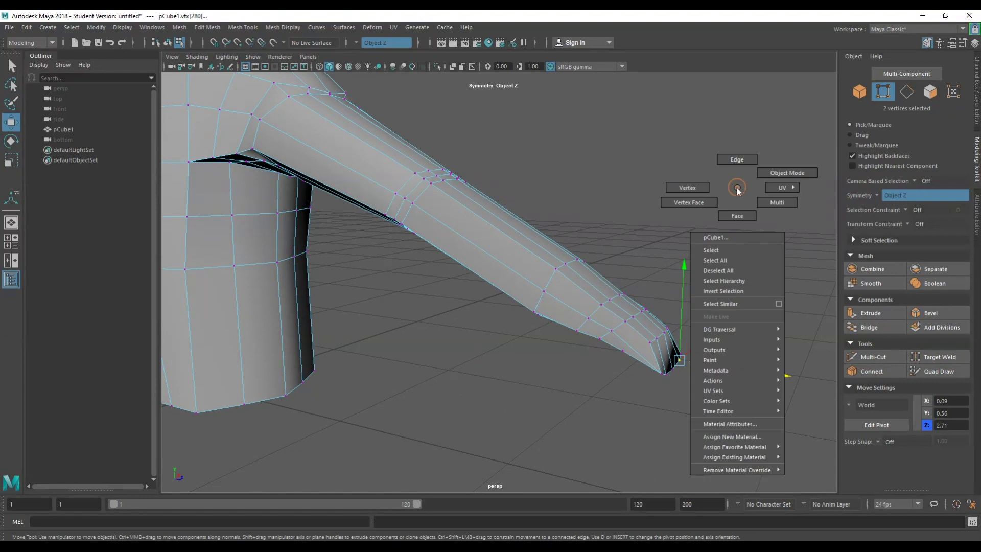
{"action": "right_click_drag", "start_coordinate": [734, 169], "coordinate": [735, 162]}
{"action": "key", "text": "q"}
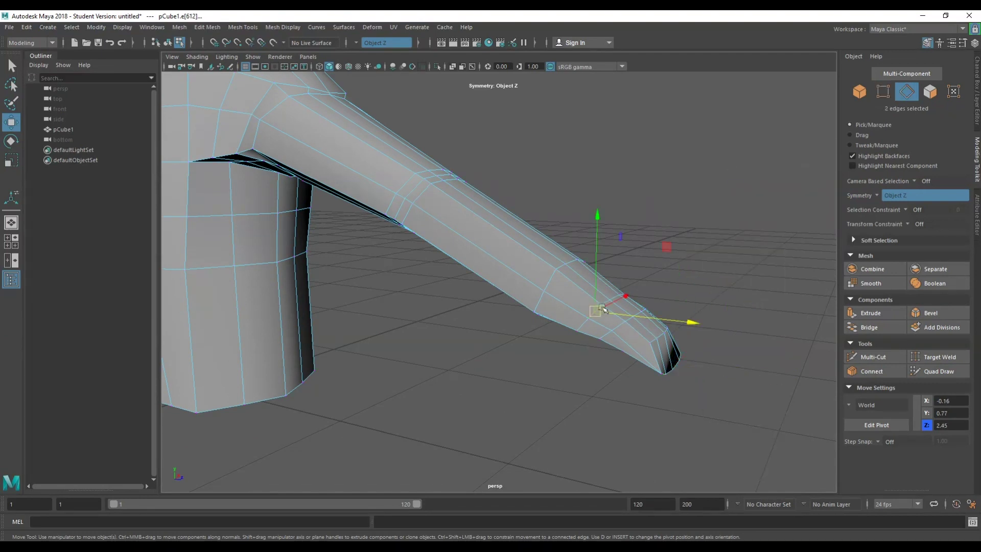
{"action": "left_click_drag", "start_coordinate": [611, 295], "coordinate": [519, 328], "text": "alt"}
{"action": "double_click", "coordinate": [521, 367]}
{"action": "left_click", "coordinate": [444, 333], "text": "shift"}
{"action": "key", "text": "w"}
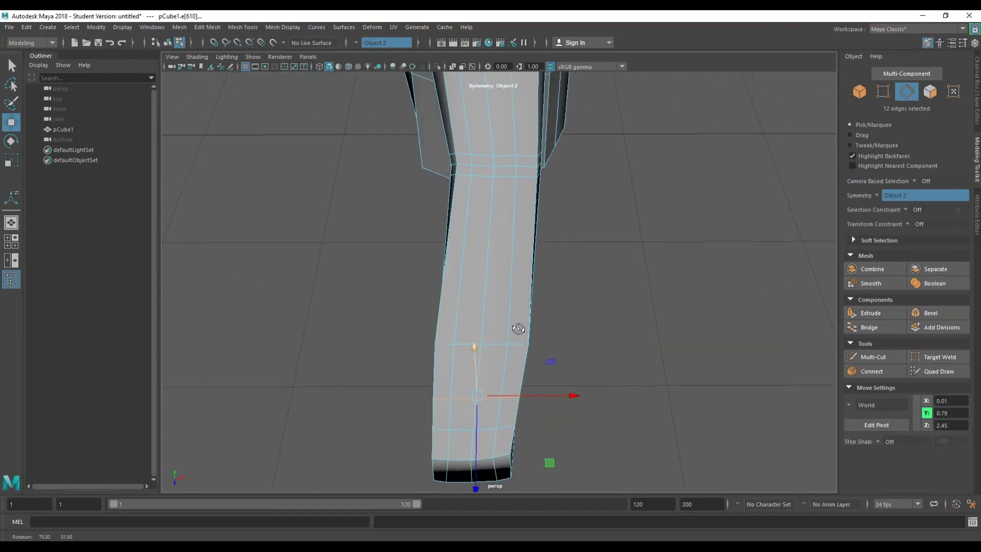
- Insert an edge loop around each forearm, midway between the elbow loops and the wrist loop
{"action": "left_click", "coordinate": [486, 287]}
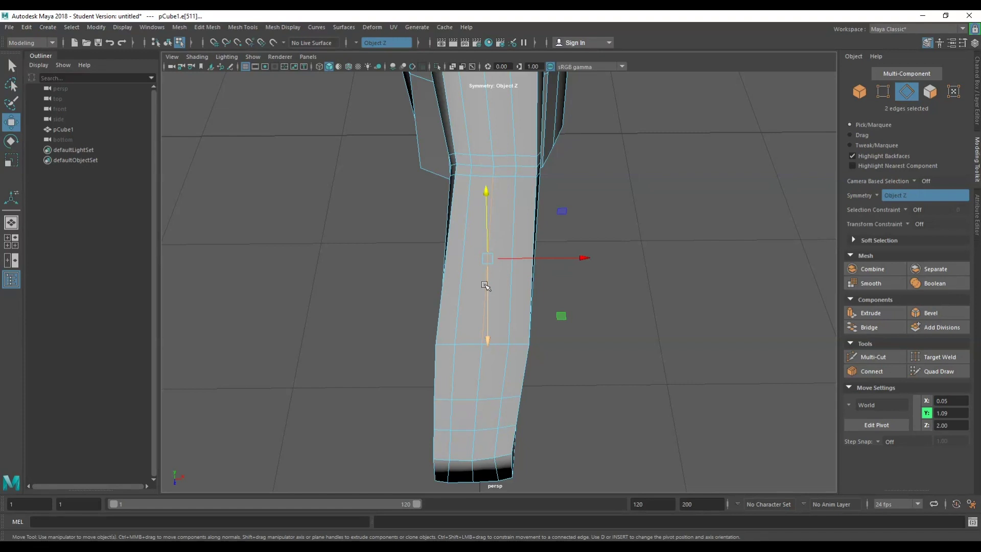
{"action": "right_click_drag", "start_coordinate": [485, 286], "coordinate": [531, 333], "text": "shift"}
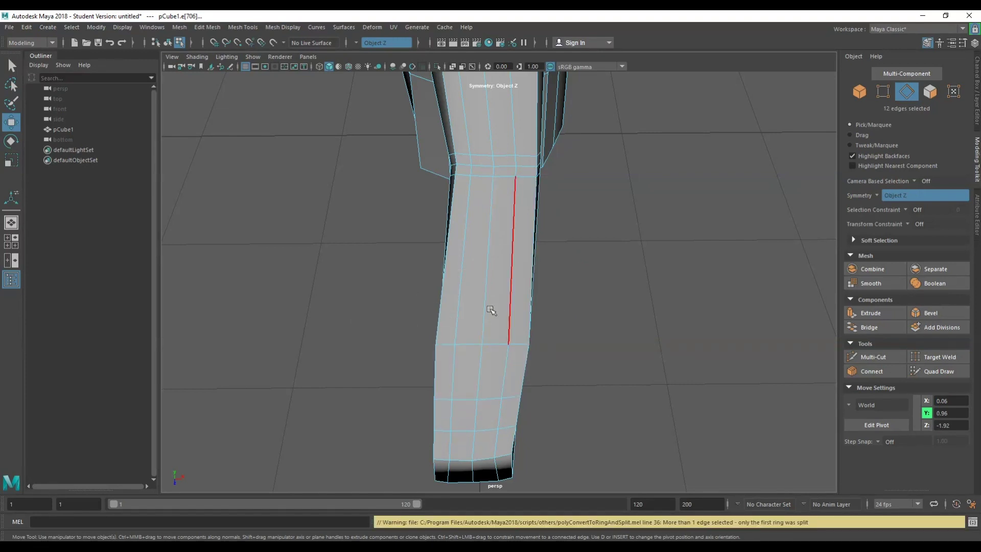
{"action": "left_click", "coordinate": [487, 285]}
{"action": "right_click_drag", "start_coordinate": [487, 285], "coordinate": [528, 327], "text": "shift"}
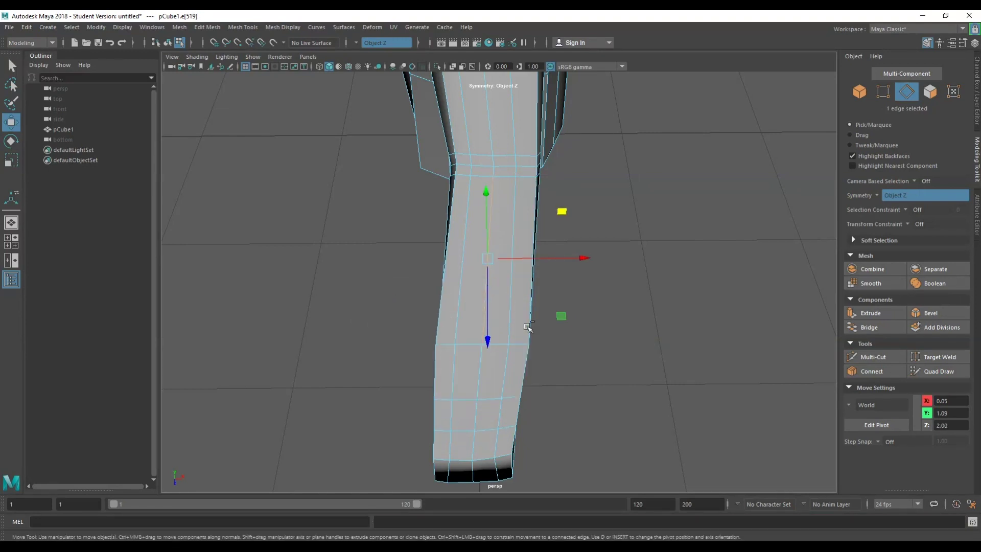
{"action": "key", "text": "q"}
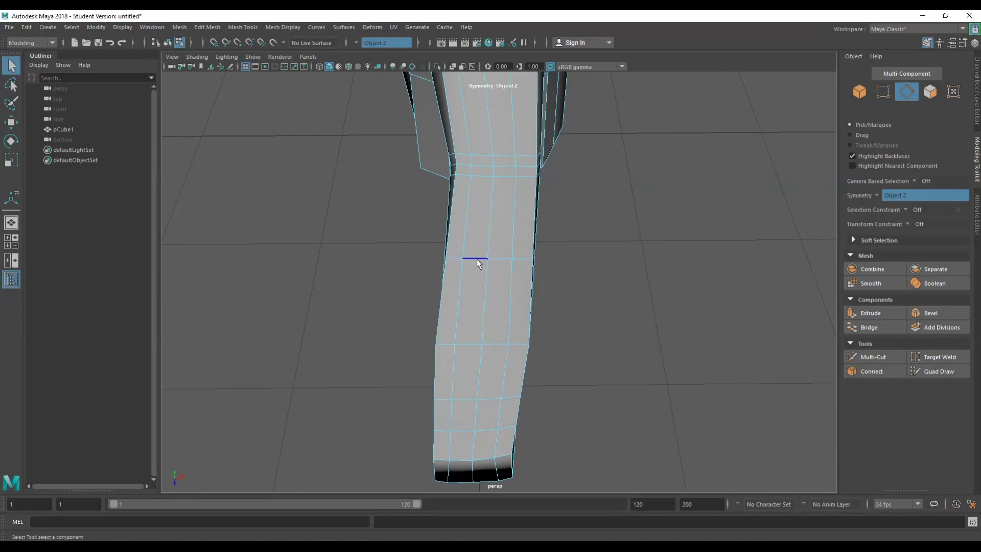
- Slide the new forearm edge loops along the arms to just before the wrist loops
{"action": "double_click", "coordinate": [476, 259]}
{"action": "key", "text": "space"}
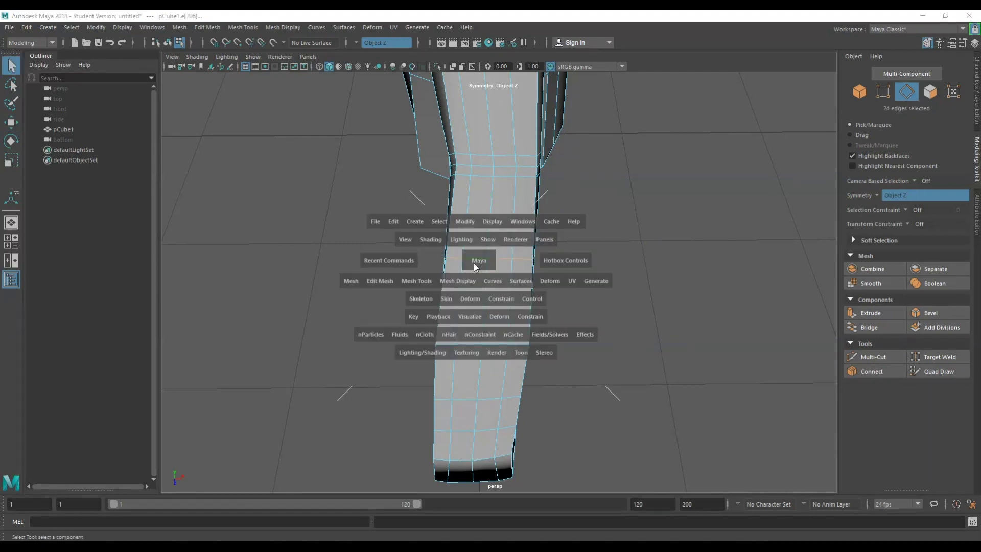
{"action": "left_click", "coordinate": [417, 281]}
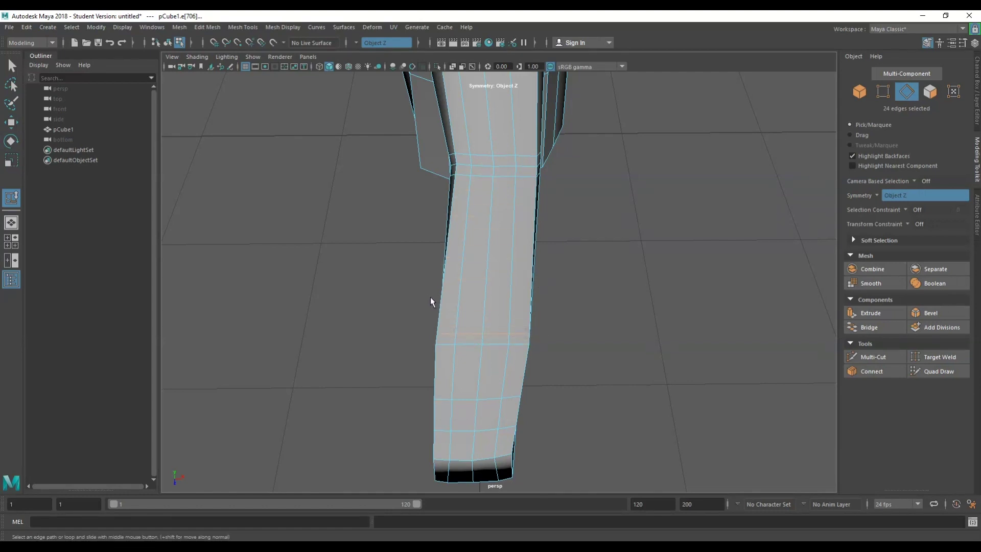
- Try scaling the original wrist edge loops along X
{"action": "key", "text": "w"}
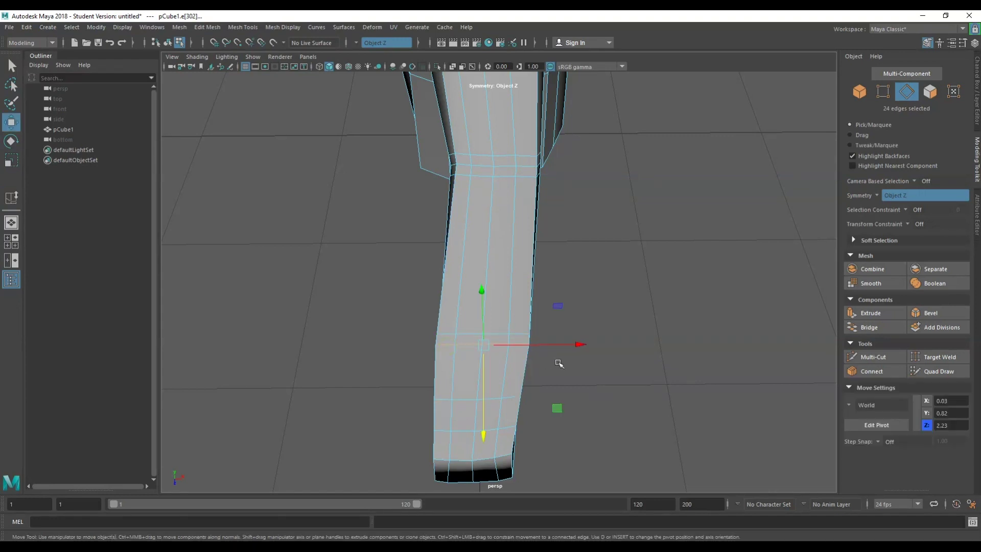
{"action": "key", "text": "e"}
{"action": "key", "text": "r"}
{"action": "left_click_drag", "start_coordinate": [575, 344], "coordinate": [560, 344]}
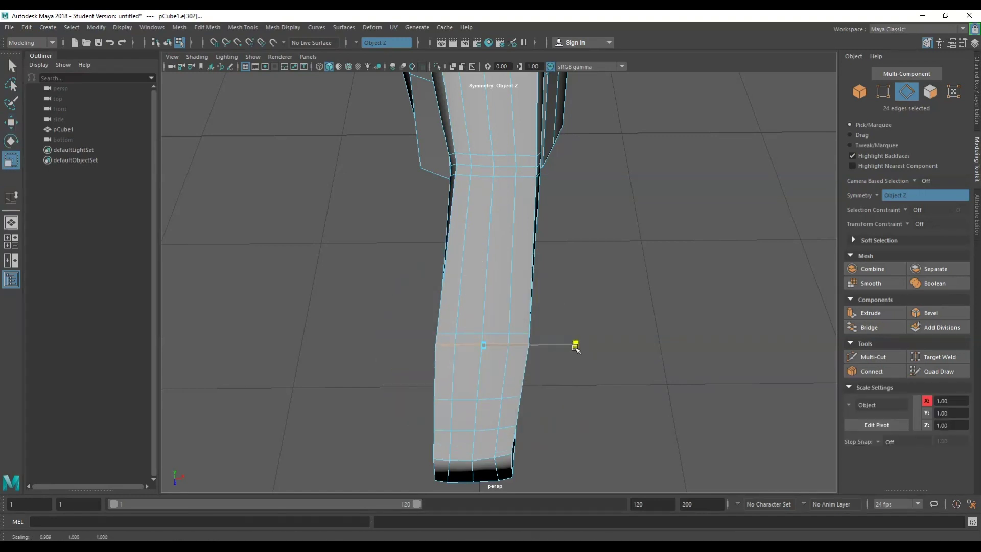
{"action": "key", "text": "ctrl+z"}
{"action": "key", "text": "q"}
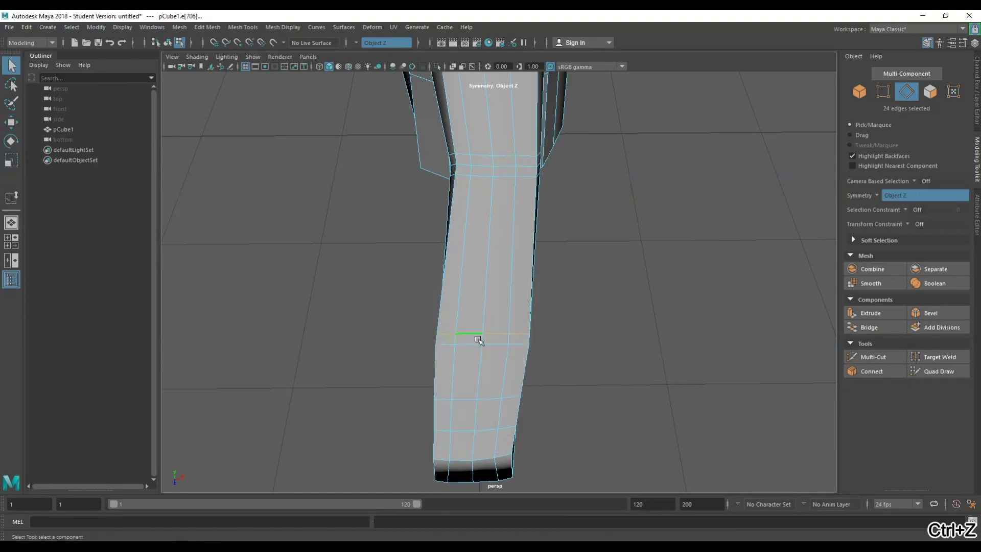
- Scale the new forearm loops beside the wrists narrower along X so the arms step in before the hands
{"action": "key", "text": "e"}
{"action": "key", "text": "r"}
{"action": "left_click_drag", "start_coordinate": [575, 336], "coordinate": [566, 336]}
{"action": "left_click_drag", "start_coordinate": [541, 352], "coordinate": [566, 199], "text": "alt"}
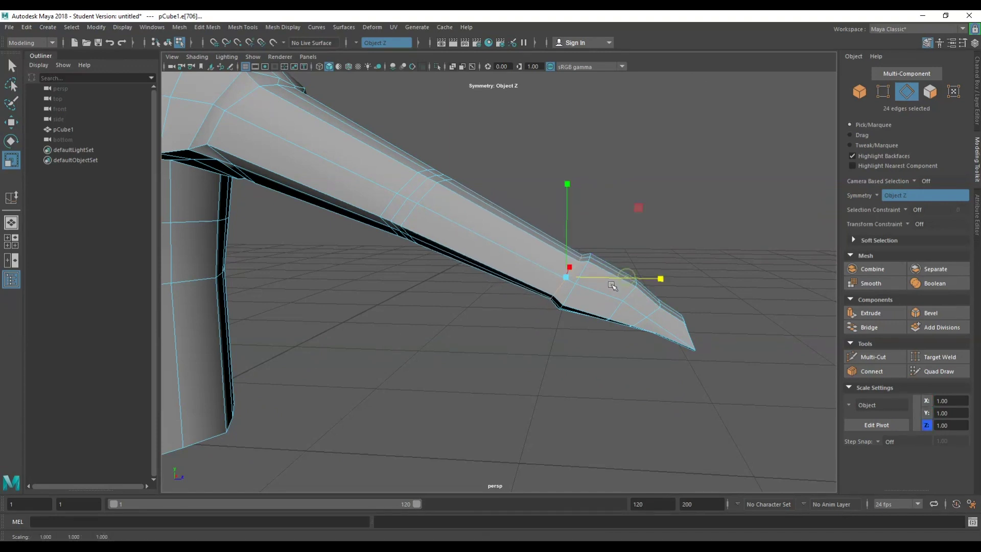
{"action": "left_click_drag", "start_coordinate": [612, 285], "coordinate": [564, 328], "text": "alt"}
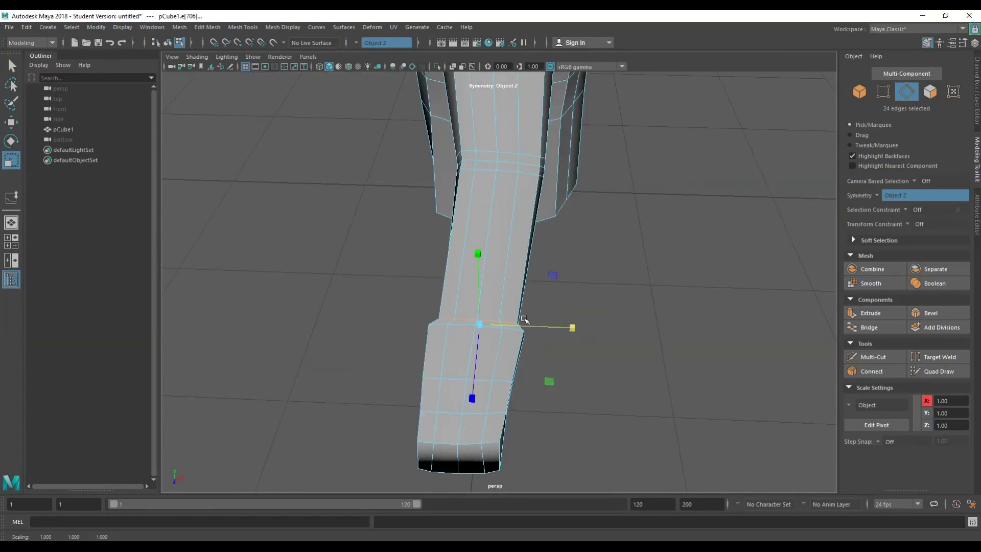
- Move the narrowed wrist loops slightly toward the body and up, to about Y 0.85 and Z 2.18
{"action": "left_click_drag", "start_coordinate": [408, 360], "coordinate": [638, 322], "text": "alt"}
{"action": "key", "text": "w"}
{"action": "left_click_drag", "start_coordinate": [669, 274], "coordinate": [661, 273]}
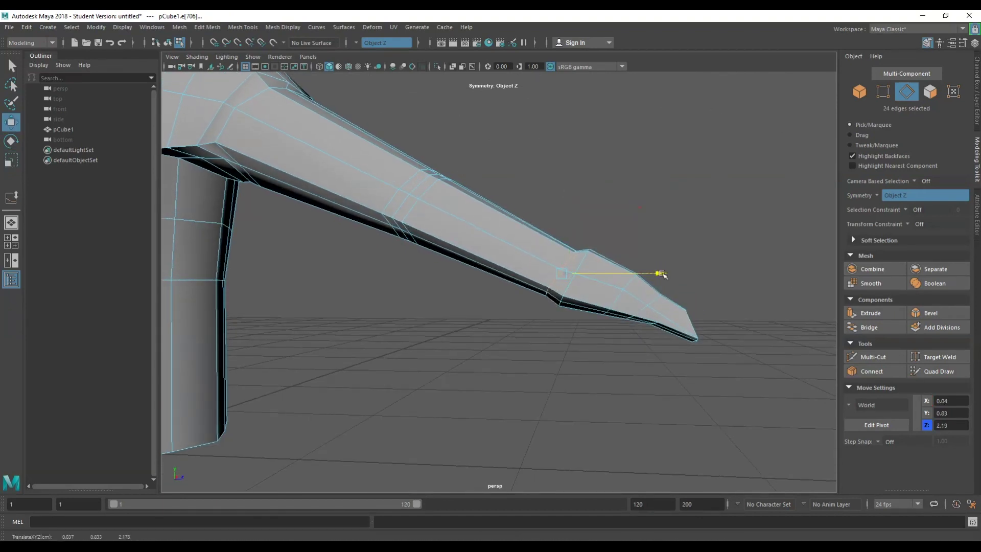
{"action": "left_click_drag", "start_coordinate": [563, 219], "coordinate": [562, 217]}
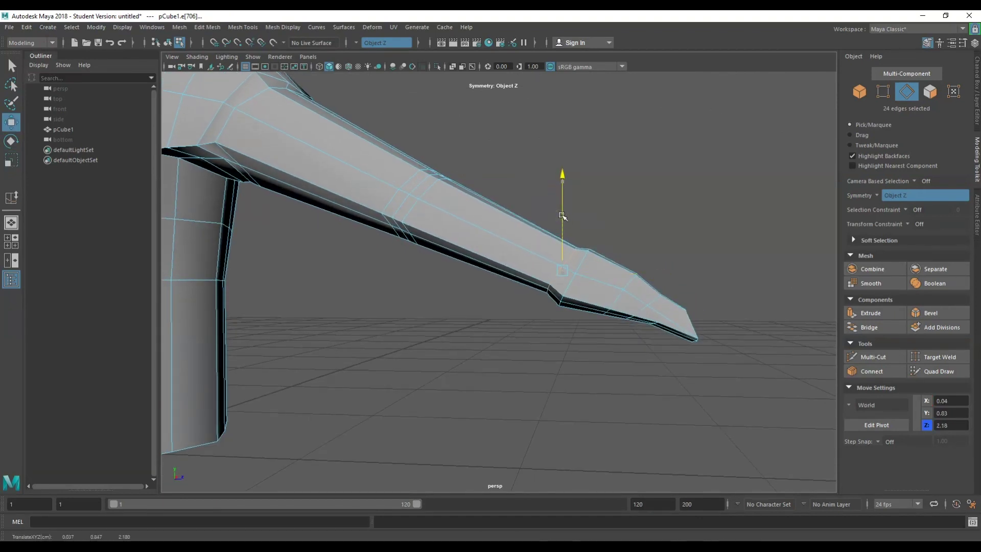
{"action": "key", "text": "q"}
- Switch the mesh to vertex selection and display the viewport in wireframe
{"action": "left_click_drag", "start_coordinate": [581, 276], "coordinate": [581, 371], "text": "alt"}
{"action": "right_click_drag", "start_coordinate": [686, 216], "coordinate": [675, 231]}
{"action": "left_click", "coordinate": [680, 320]}
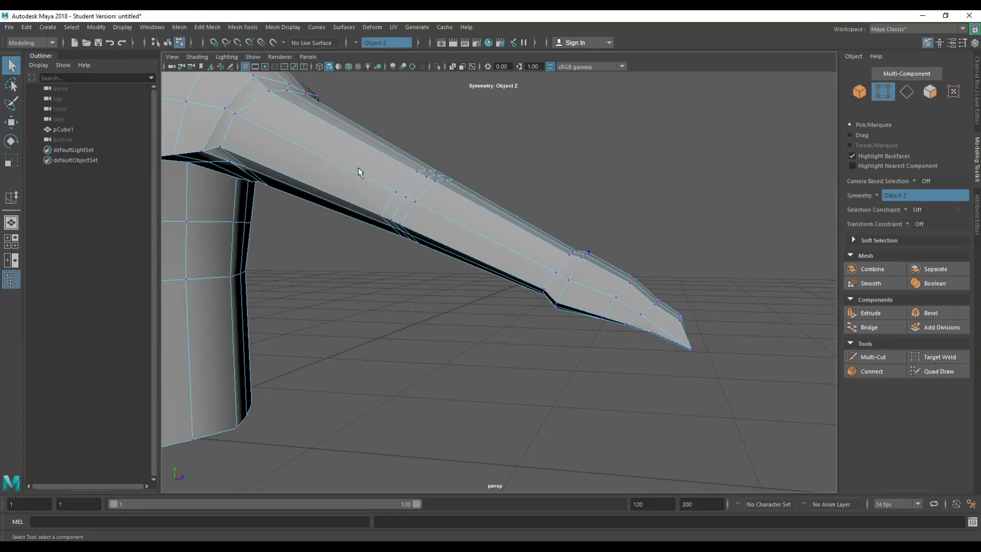
{"action": "left_click", "coordinate": [195, 57]}
{"action": "left_click", "coordinate": [211, 75]}
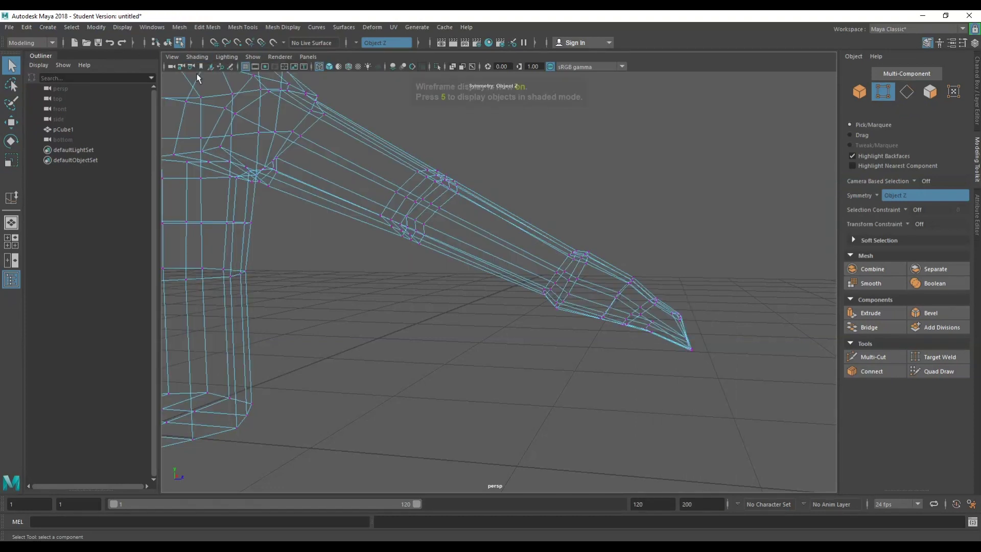
- Select all vertices of both hands, from the outer wrist loop to the fingertips
{"action": "left_click_drag", "start_coordinate": [618, 373], "coordinate": [631, 368], "text": "alt"}
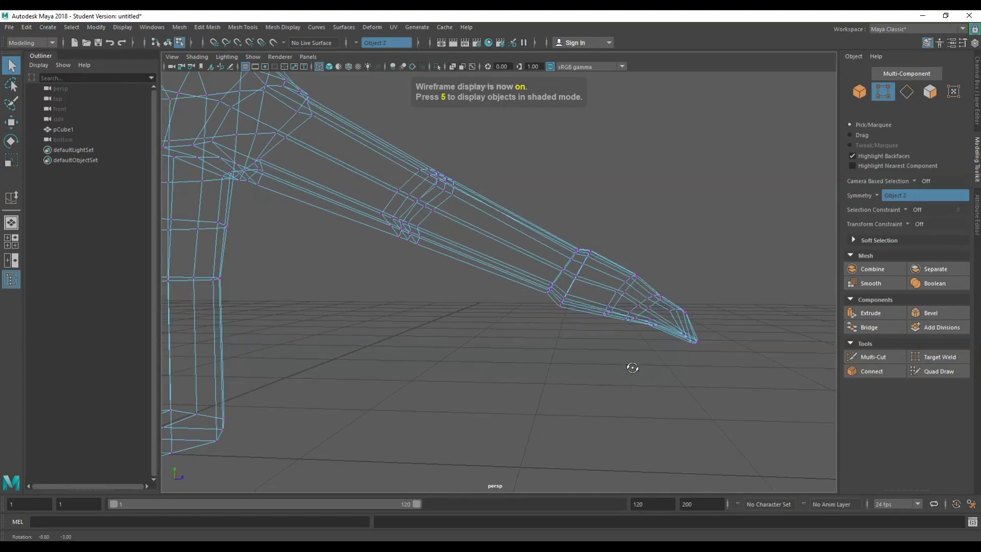
{"action": "left_click_drag", "start_coordinate": [747, 256], "coordinate": [566, 298]}
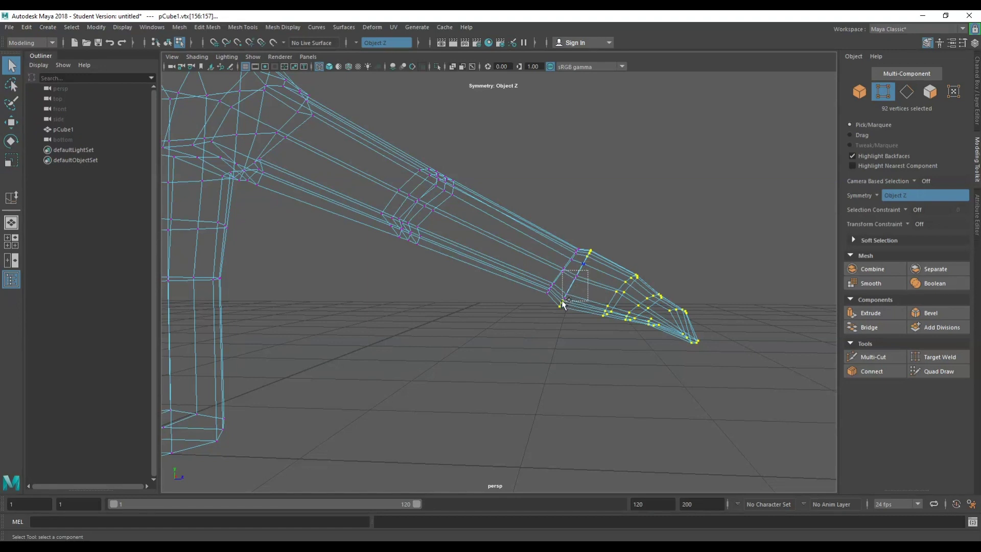
{"action": "left_click_drag", "start_coordinate": [558, 344], "coordinate": [385, 397], "text": "alt"}
{"action": "left_click", "coordinate": [453, 333], "text": "shift"}
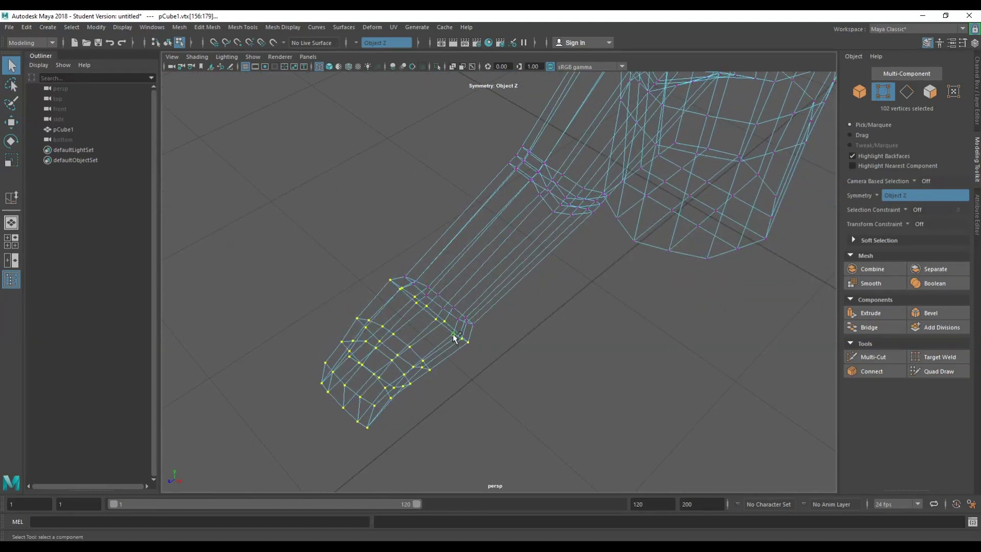
{"action": "left_click_drag", "start_coordinate": [471, 380], "coordinate": [525, 346], "text": "alt"}
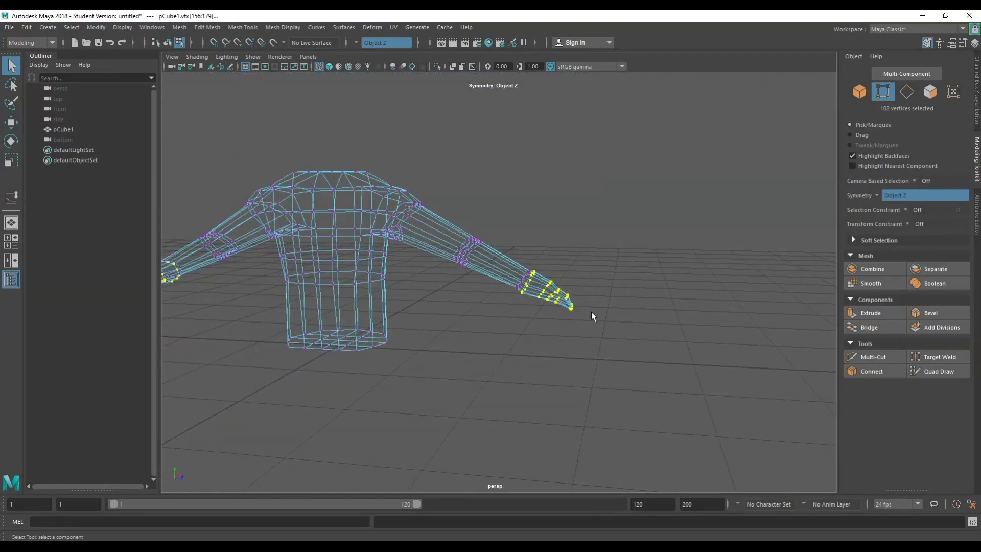
- Rotate the selected hand vertices so the fingertips angle further down, and lower them to about Y 0.71
{"action": "key", "text": "space"}
{"action": "left_click_drag", "start_coordinate": [398, 304], "coordinate": [346, 336]}
{"action": "scroll", "coordinate": [634, 318], "scroll_direction": "up", "scroll_amount": 3}
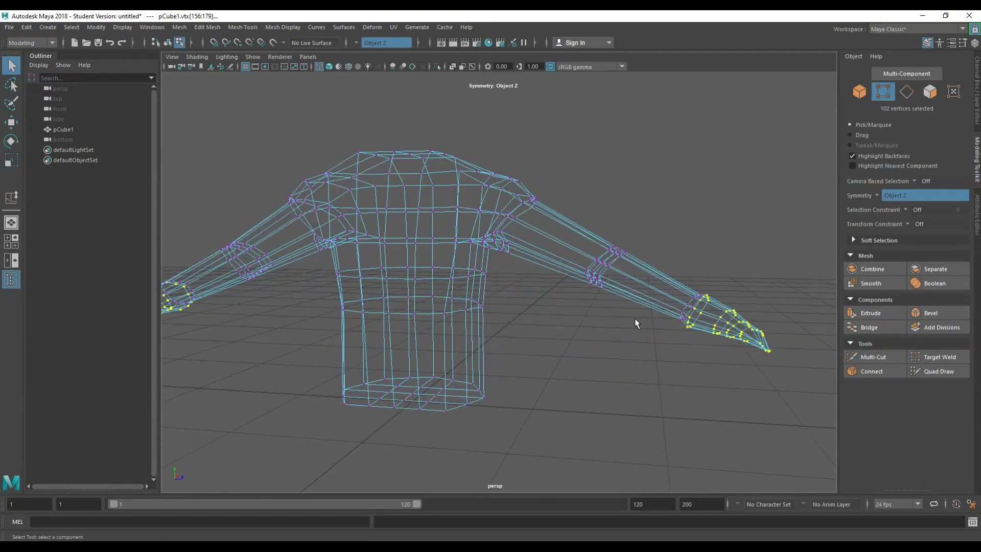
{"action": "middle_click_drag", "start_coordinate": [607, 312], "coordinate": [502, 278], "text": "alt"}
{"action": "key", "text": "w"}
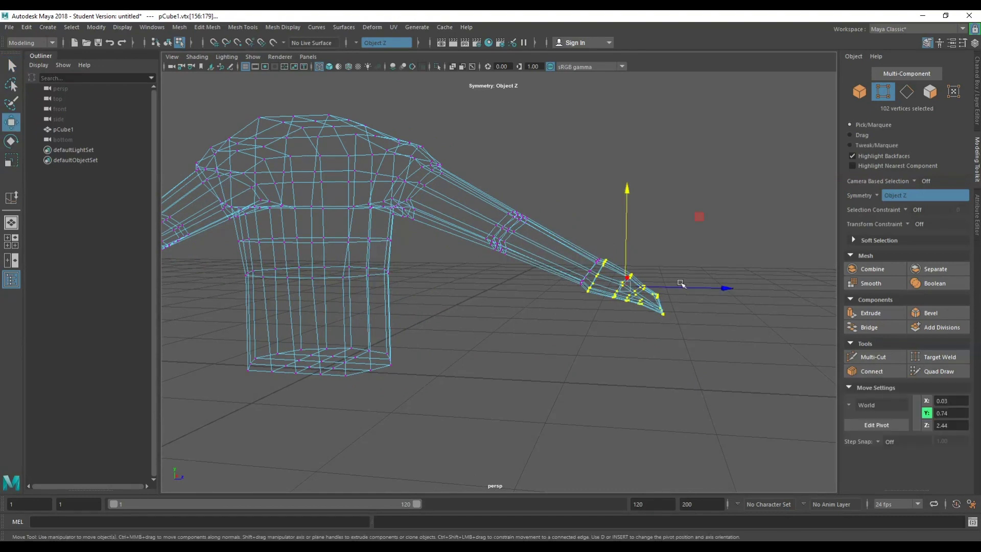
{"action": "key", "text": "e"}
{"action": "left_click_drag", "start_coordinate": [681, 207], "coordinate": [697, 218]}
{"action": "key", "text": "w"}
{"action": "left_click_drag", "start_coordinate": [626, 203], "coordinate": [627, 205]}
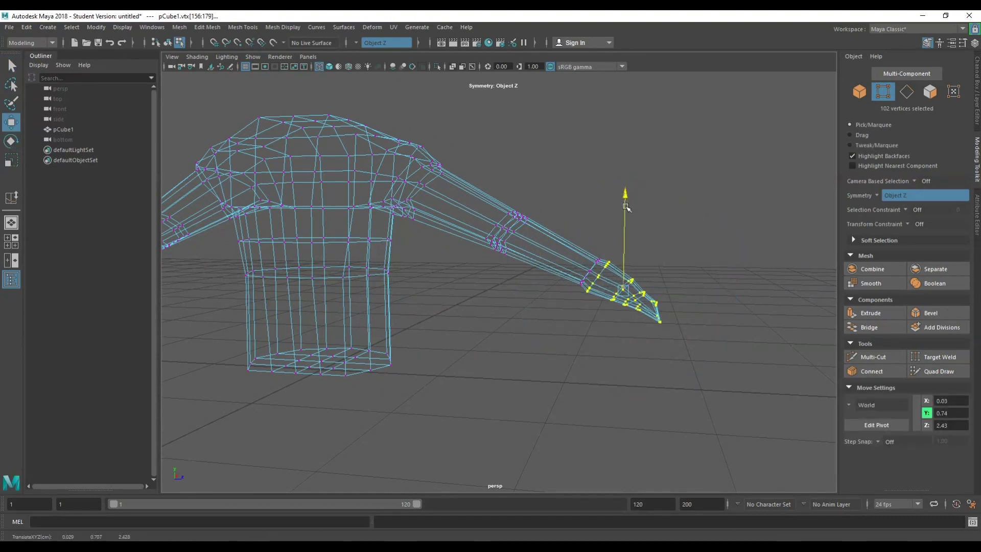
- Rotate the selected vertices of both hands slightly about the vertical axis
{"action": "left_click_drag", "start_coordinate": [541, 262], "coordinate": [405, 335], "text": "alt"}
{"action": "key", "text": "e"}
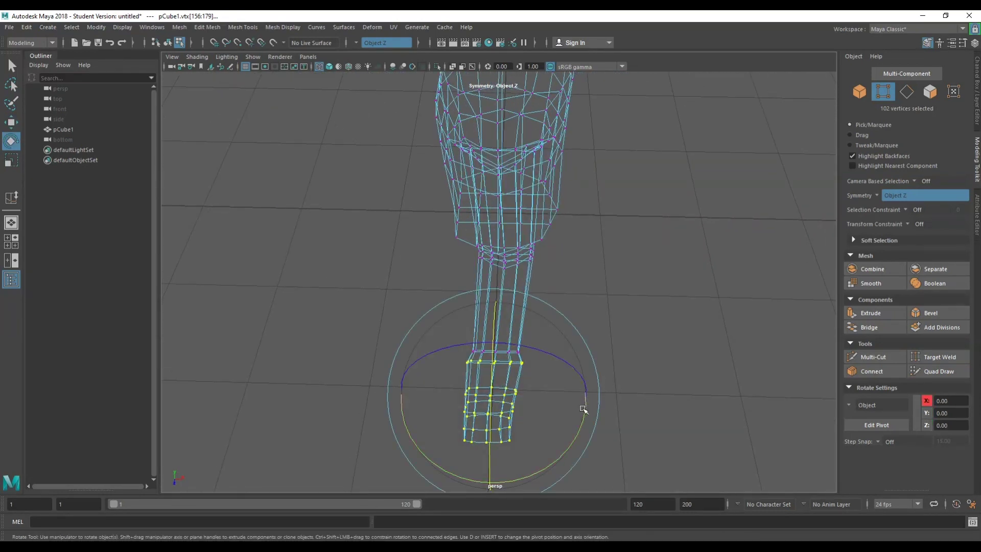
{"action": "mouse_move", "coordinate": [582, 408]}
{"action": "left_mouse_down"}
{"action": "mouse_move", "coordinate": [584, 416]}
{"action": "mouse_move", "coordinate": [576, 399]}
{"action": "left_mouse_up"}
{"action": "key", "text": "w"}
{"action": "scroll", "coordinate": [570, 406], "scroll_direction": "up", "scroll_amount": 3}
{"action": "key", "text": "q"}
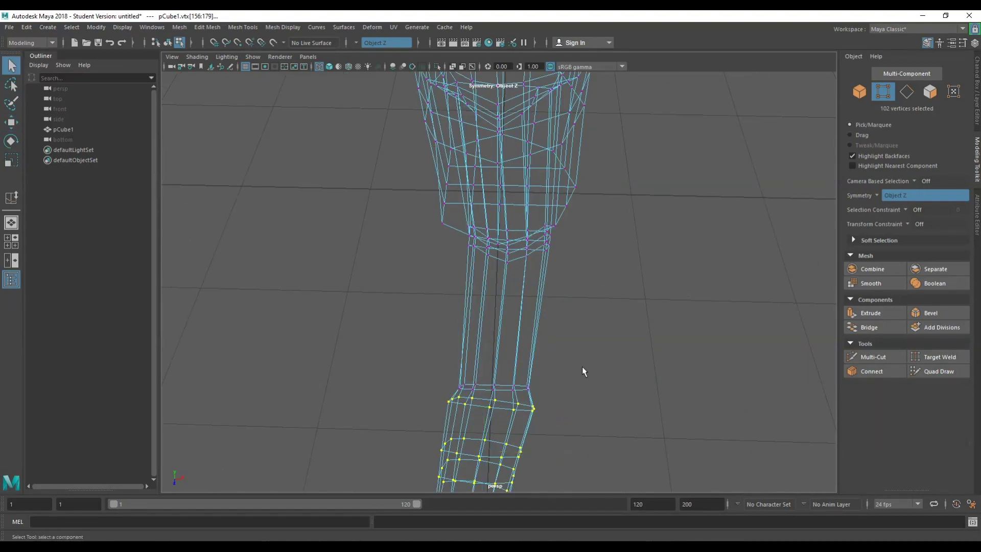
- Display the model smooth shaded and clear the hand vertex selection
{"action": "left_click", "coordinate": [194, 59]}
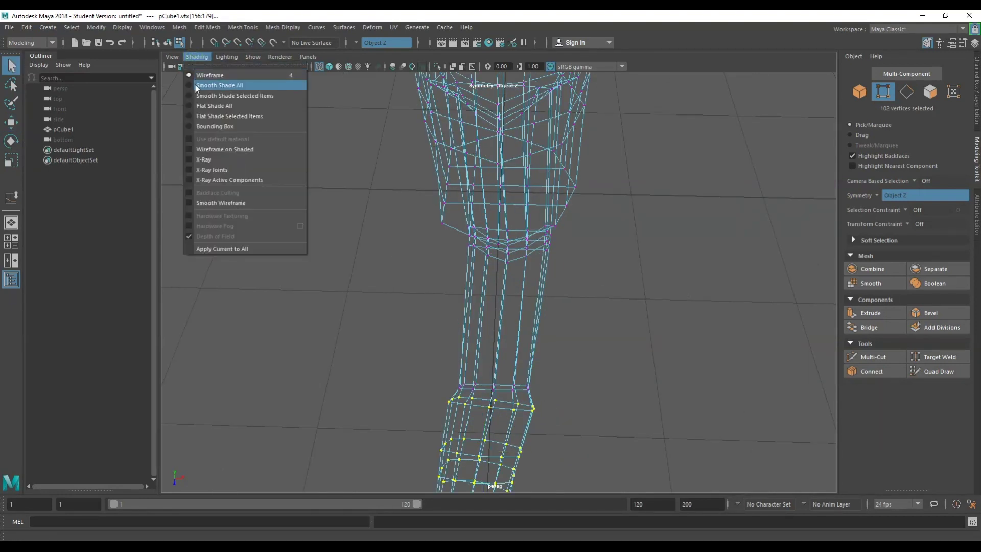
{"action": "left_click", "coordinate": [195, 85]}
{"action": "left_click", "coordinate": [579, 363]}
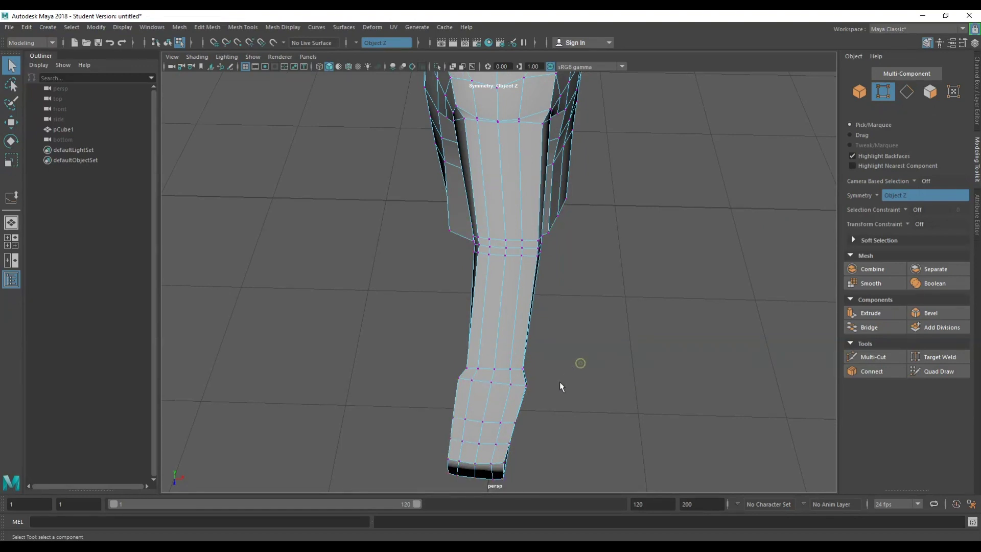
- Move the fingertip's lower corner vertex and the vertex beside it inward along X, the latter to about X 0.02
{"action": "scroll", "coordinate": [560, 382], "scroll_direction": "up", "scroll_amount": 4}
{"action": "left_click", "coordinate": [532, 405]}
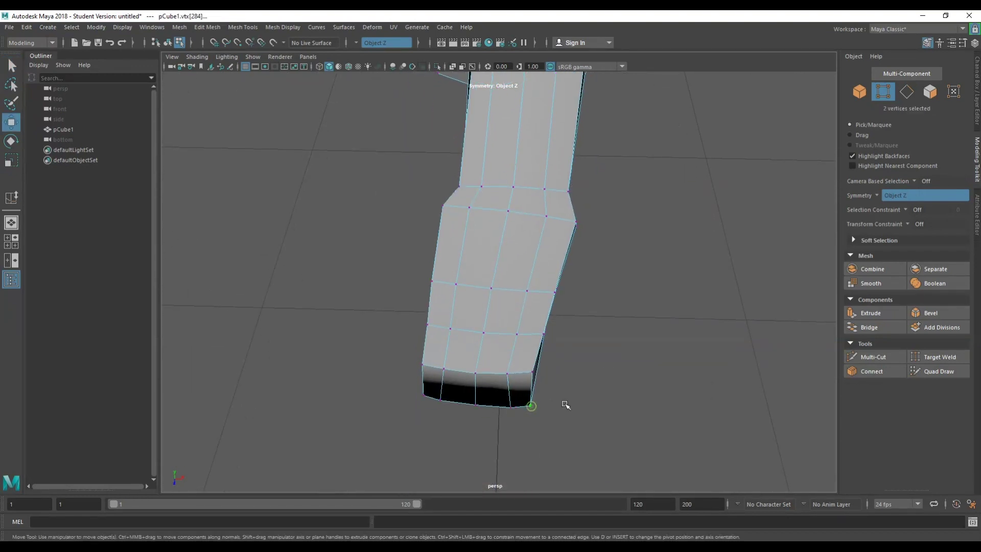
{"action": "key", "text": "w"}
{"action": "left_click", "coordinate": [504, 408]}
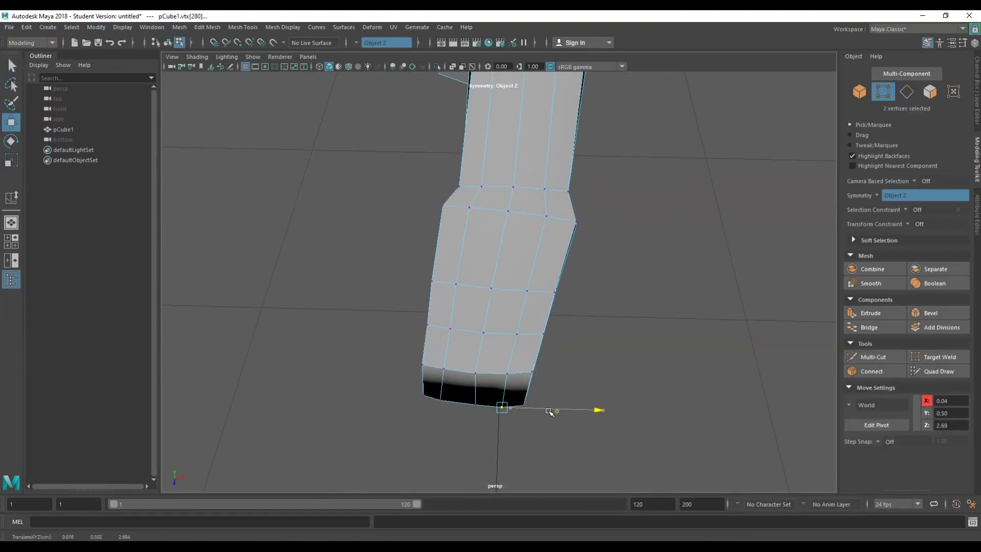
{"action": "left_click_drag", "start_coordinate": [537, 387], "coordinate": [499, 339], "text": "alt"}
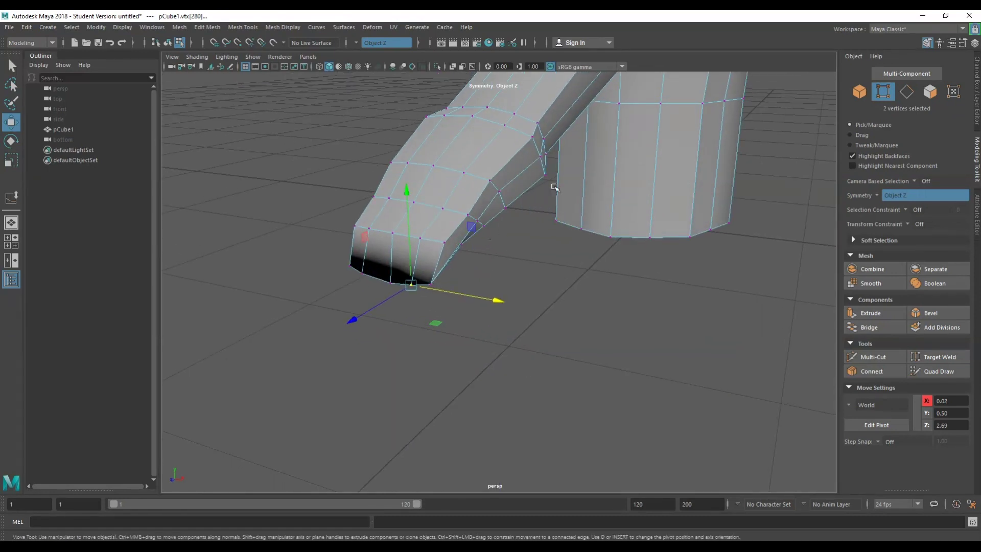
- Switch to edge selection and rotate the lower side edge at the fingertip slightly about the Y axis
{"action": "right_click", "coordinate": [562, 248]}
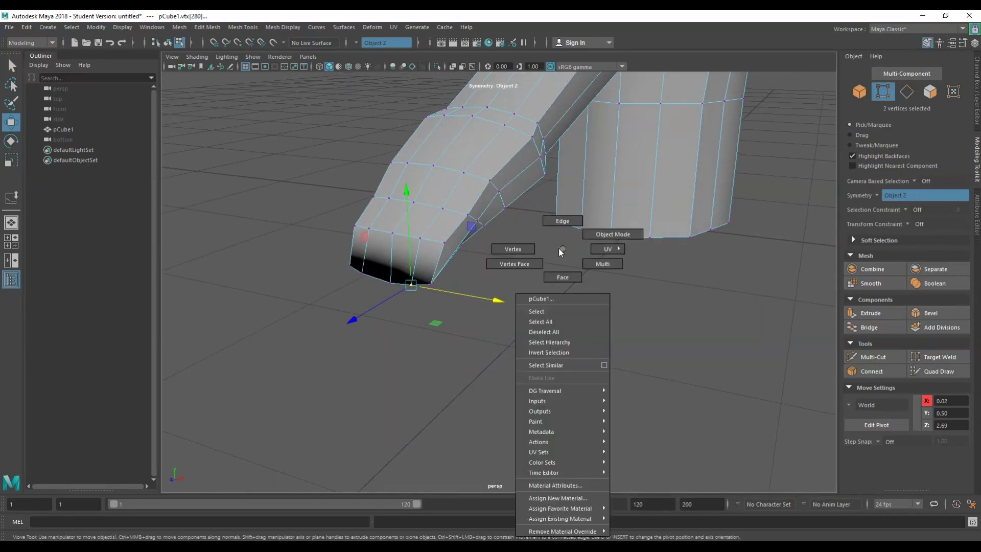
{"action": "left_click", "coordinate": [562, 228]}
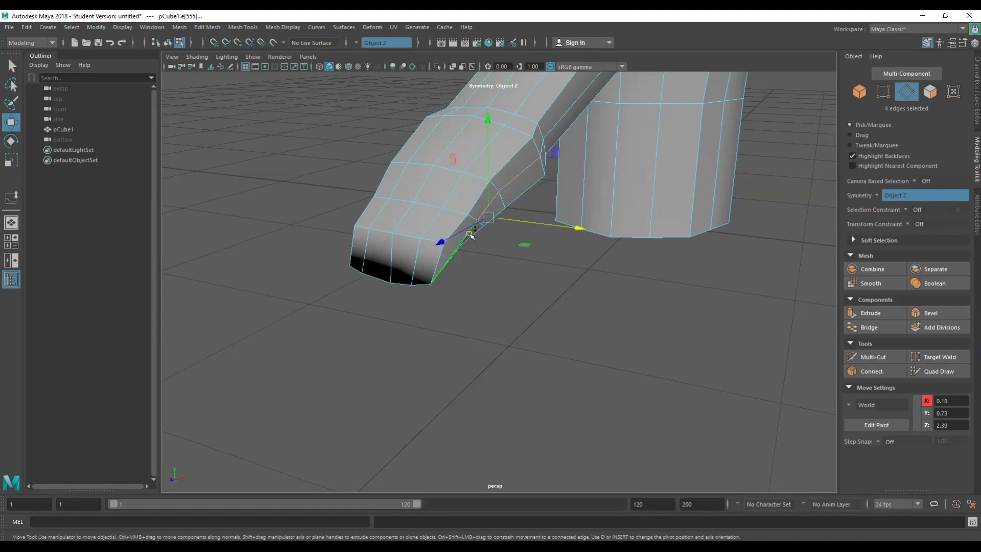
{"action": "left_click_drag", "start_coordinate": [526, 266], "coordinate": [579, 276], "text": "alt"}
{"action": "left_click", "coordinate": [509, 306]}
{"action": "key", "text": "e"}
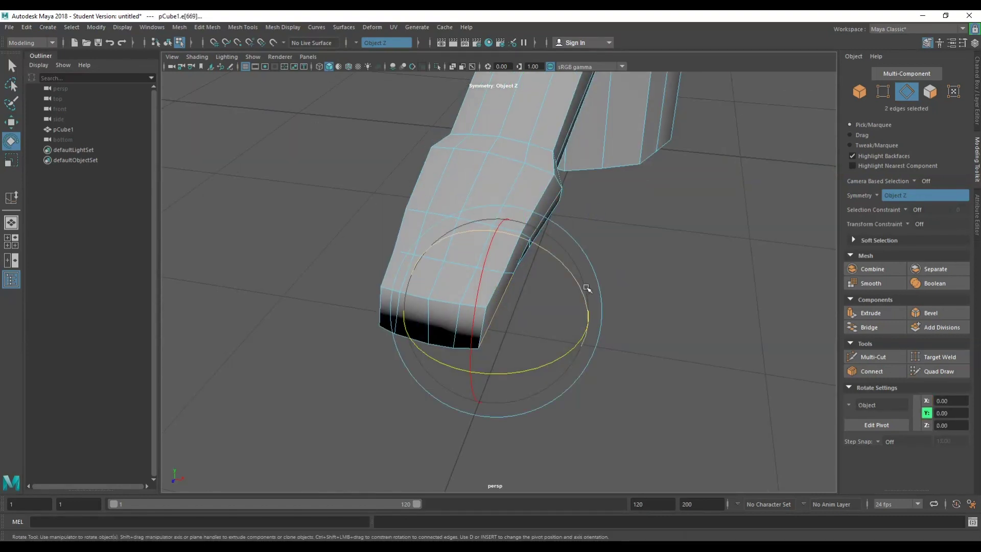
{"action": "left_click_drag", "start_coordinate": [575, 339], "coordinate": [567, 350]}
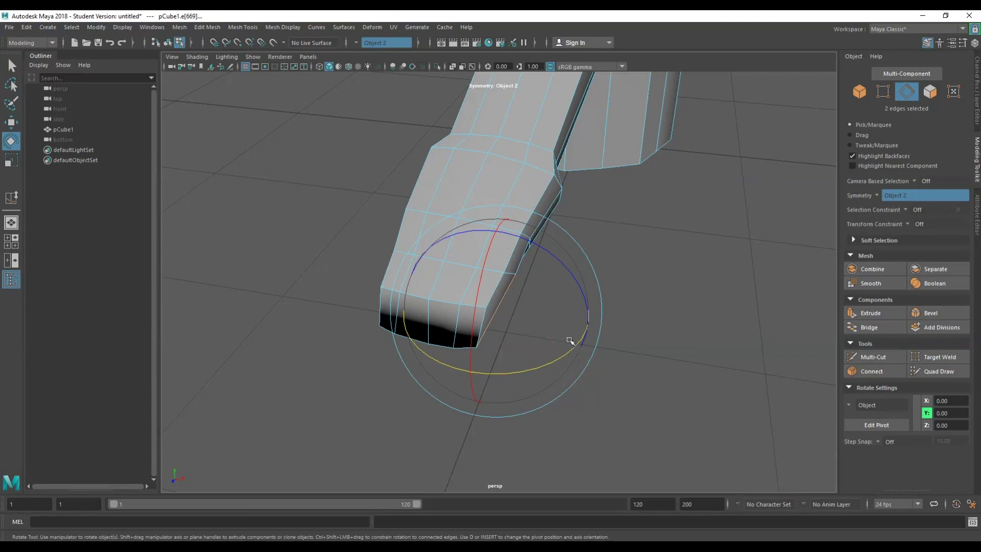
- Move the adjoining side edge of the hand slightly outward along X
{"action": "left_click", "coordinate": [524, 257]}
{"action": "key", "text": "w"}
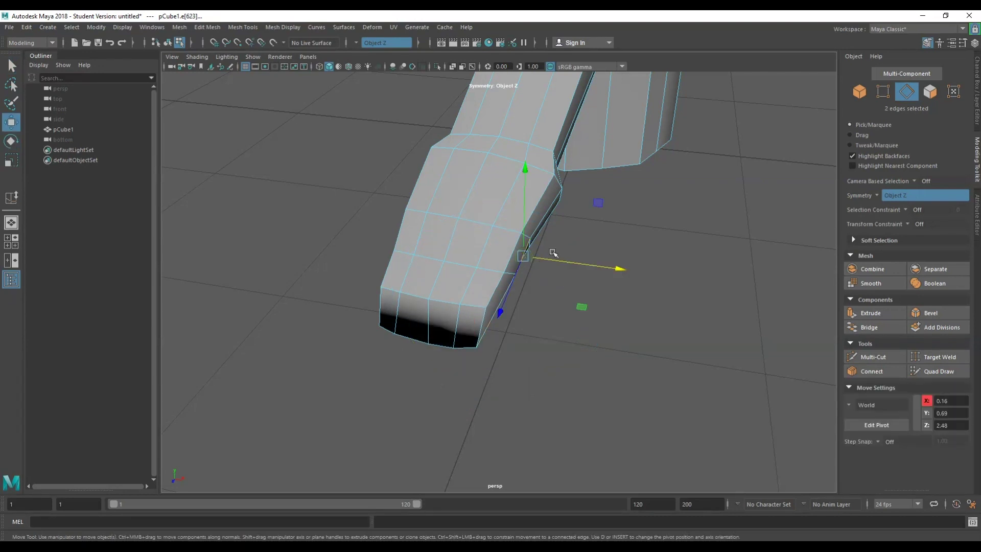
{"action": "left_click_drag", "start_coordinate": [558, 262], "coordinate": [563, 263]}
{"action": "key", "text": "e"}
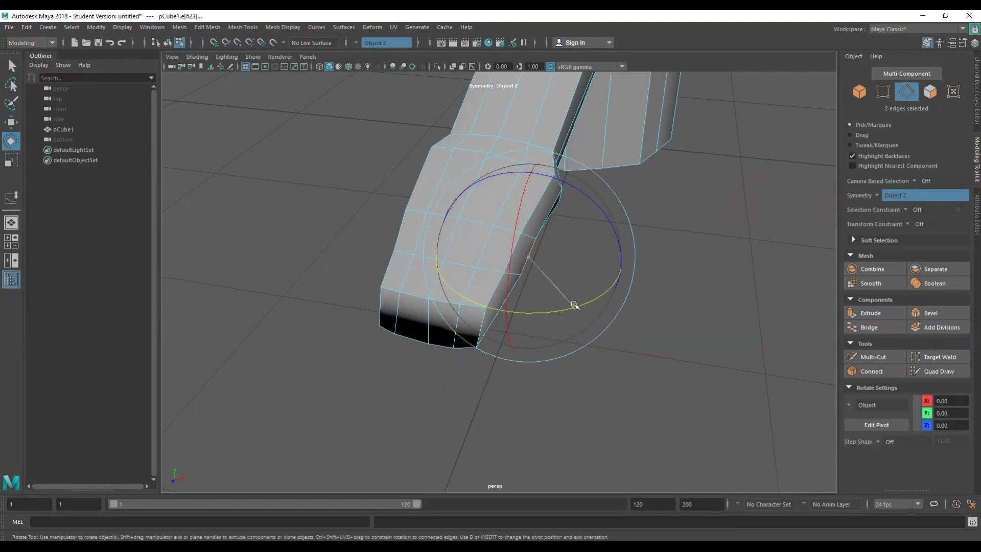
{"action": "key", "text": "q"}
- Insert an edge loop around the hand between the wrist and the first loop across the palm
{"action": "left_click_drag", "start_coordinate": [563, 308], "coordinate": [547, 124], "text": "alt"}
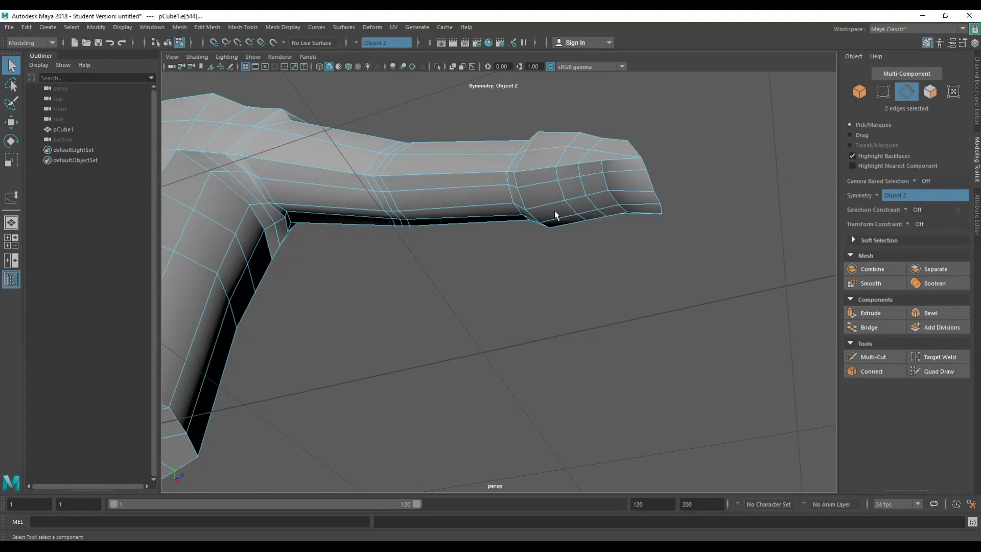
{"action": "left_click_drag", "start_coordinate": [555, 213], "coordinate": [557, 134], "text": "alt"}
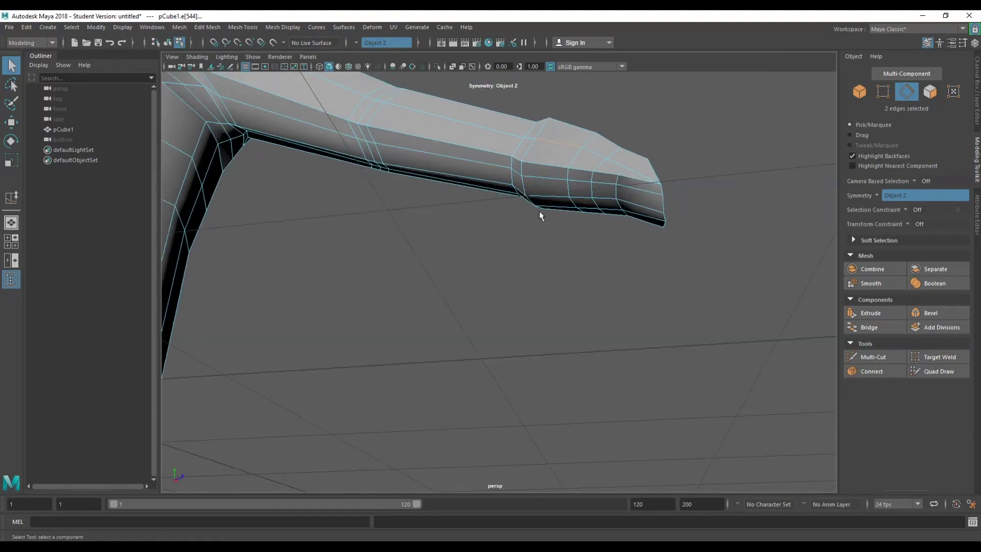
{"action": "left_click_drag", "start_coordinate": [539, 211], "coordinate": [569, 130], "text": "alt"}
{"action": "right_click", "coordinate": [562, 141]}
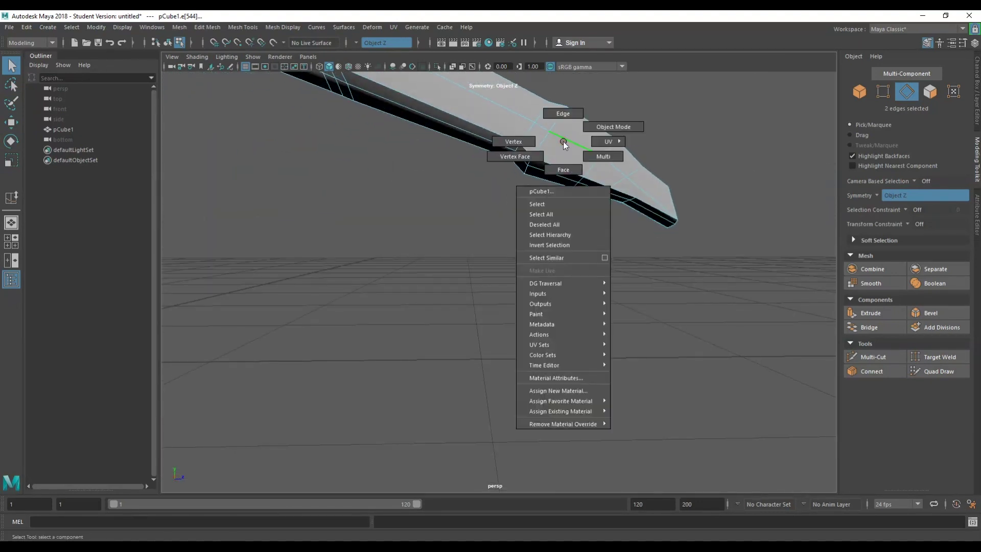
{"action": "right_click_drag", "start_coordinate": [562, 136], "coordinate": [519, 161], "text": "shift"}
{"action": "right_click_drag", "start_coordinate": [561, 137], "coordinate": [586, 170], "text": "shift"}
{"action": "key", "text": "ctrl+z"}
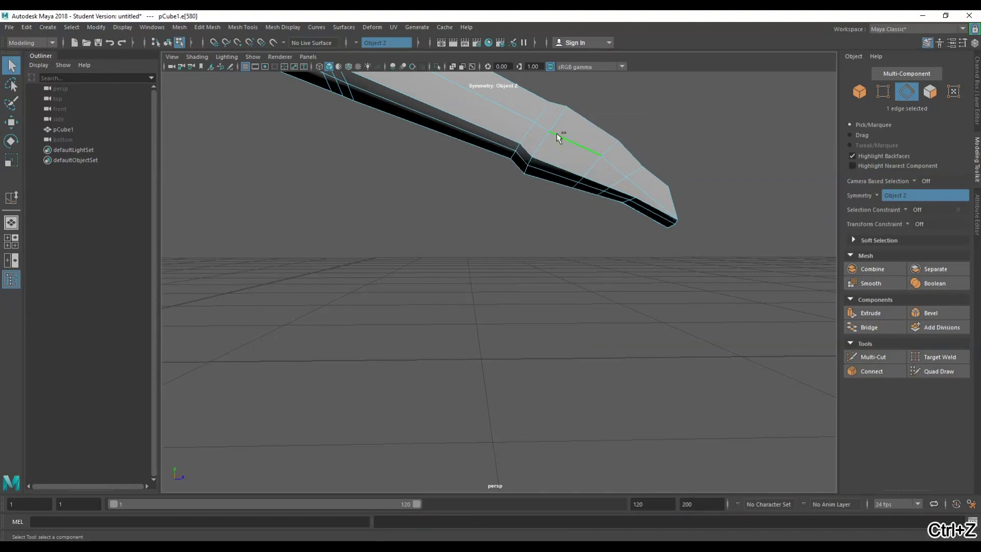
{"action": "right_click_drag", "start_coordinate": [556, 133], "coordinate": [580, 160], "text": "shift"}
{"action": "left_click_drag", "start_coordinate": [563, 137], "coordinate": [519, 145], "text": "alt"}
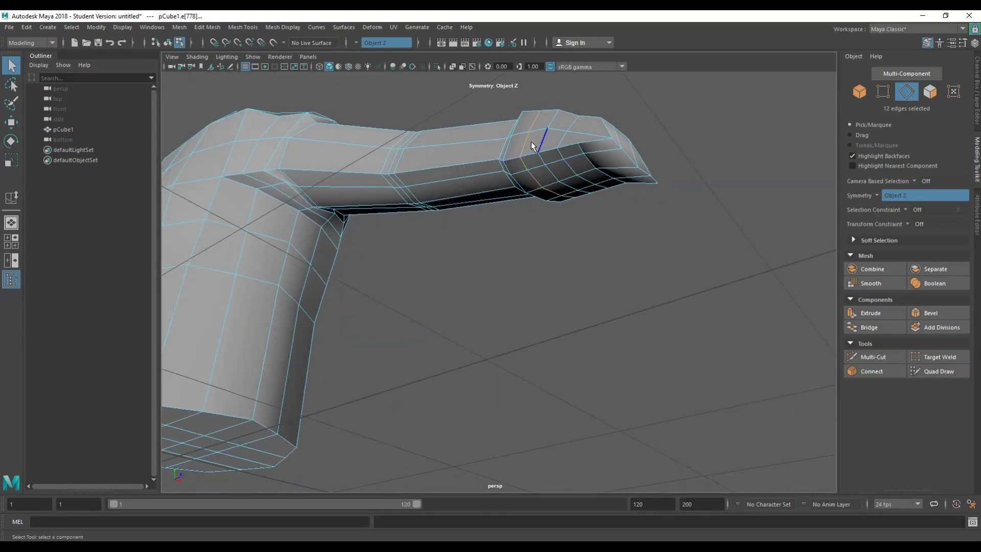
- Switch to face selection and select the faces on the thumb side of each hand, just past the wrist
{"action": "mouse_move", "coordinate": [673, 122]}
{"action": "right_mouse_down"}
{"action": "mouse_move", "coordinate": [673, 131]}
{"action": "mouse_move", "coordinate": [674, 119]}
{"action": "right_mouse_up"}
{"action": "left_click", "coordinate": [673, 120]}
{"action": "left_click", "coordinate": [673, 147]}
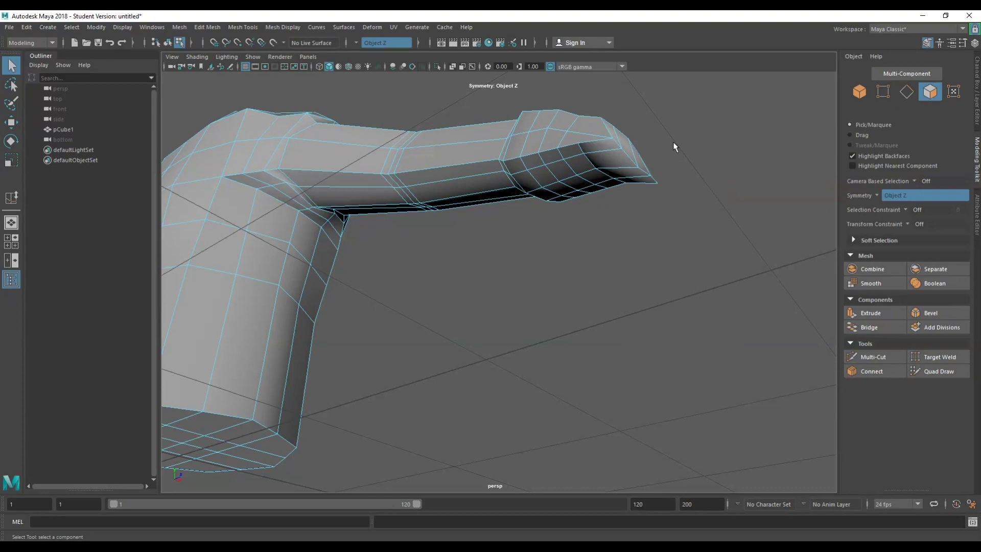
{"action": "left_click", "coordinate": [530, 140], "text": "shift"}
{"action": "scroll", "coordinate": [484, 175], "scroll_direction": "down", "scroll_amount": 4}
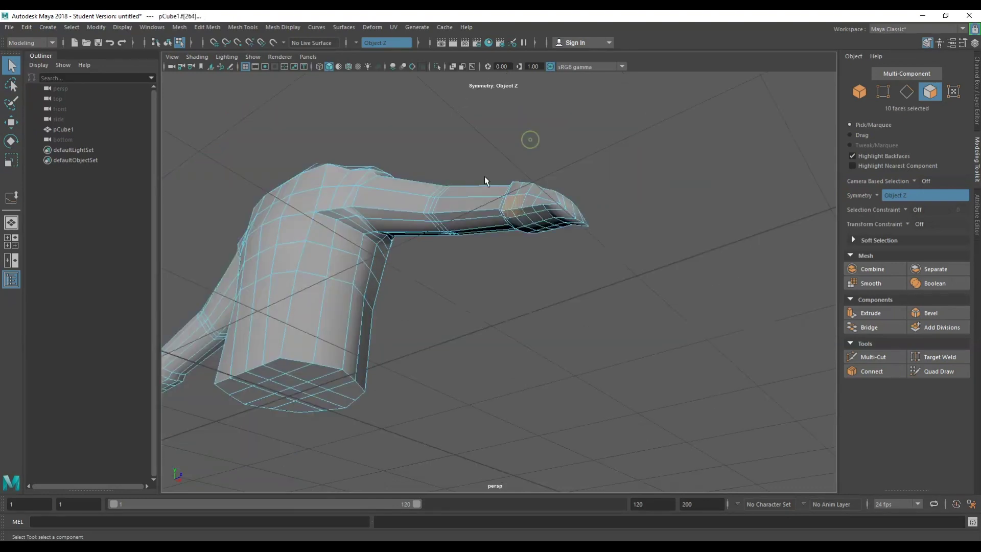
{"action": "left_click_drag", "start_coordinate": [400, 214], "coordinate": [618, 243], "text": "alt"}
{"action": "middle_click_drag", "start_coordinate": [353, 238], "coordinate": [531, 237], "text": "alt"}
{"action": "left_click_drag", "start_coordinate": [531, 237], "coordinate": [550, 273], "text": "alt"}
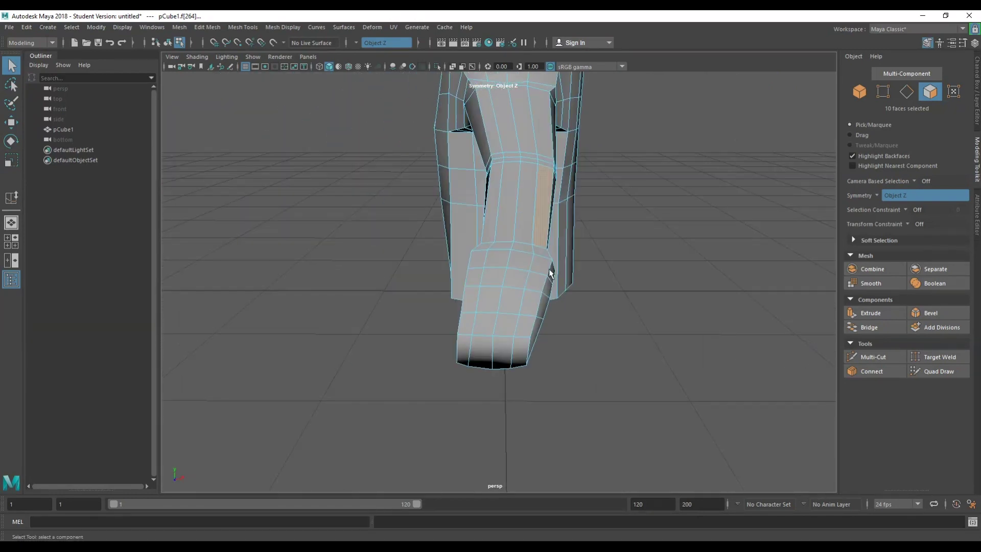
- Remove the stray forearm faces from the selection in wireframe display, and restore smooth shading
{"action": "left_click", "coordinate": [198, 57]}
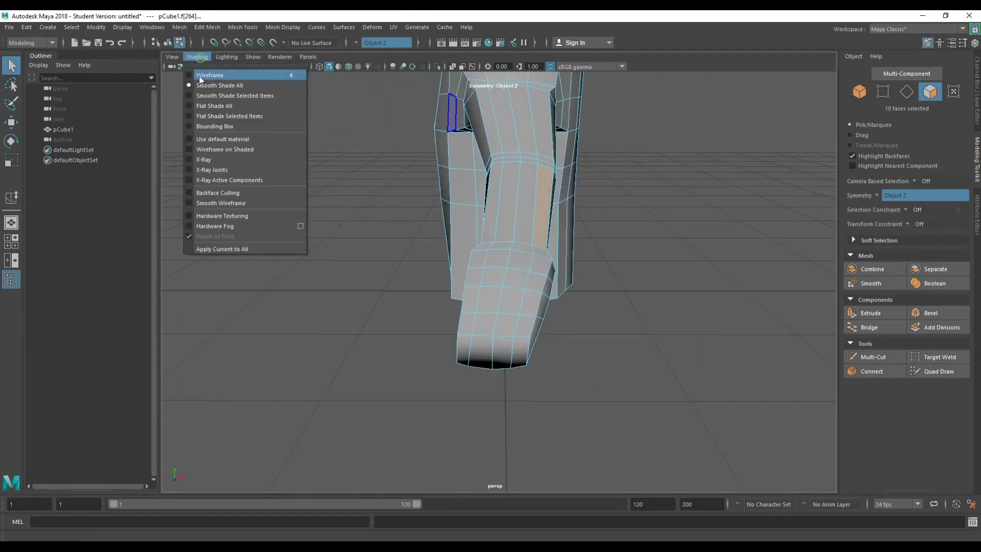
{"action": "left_click", "coordinate": [189, 76]}
{"action": "mouse_move", "coordinate": [607, 237]}
{"action": "left_mouse_down", "text": "alt"}
{"action": "mouse_move", "coordinate": [565, 228]}
{"action": "mouse_move", "coordinate": [492, 244]}
{"action": "left_mouse_up", "text": "alt"}
{"action": "left_click_drag", "start_coordinate": [419, 209], "coordinate": [403, 267], "text": "alt"}
{"action": "scroll", "coordinate": [468, 265], "scroll_direction": "up", "scroll_amount": 5}
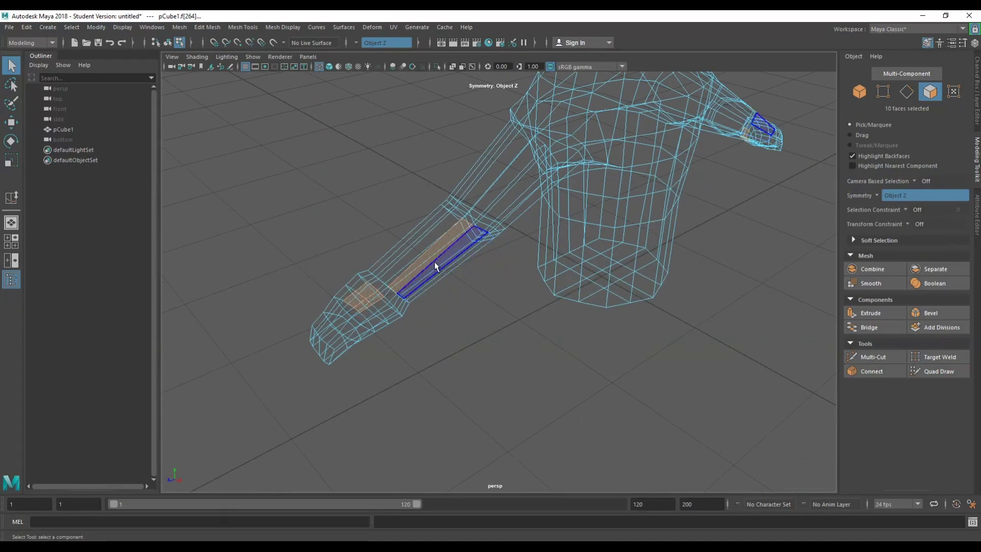
{"action": "left_click", "coordinate": [442, 256], "text": "ctrl"}
{"action": "left_click_drag", "start_coordinate": [498, 300], "coordinate": [357, 276], "text": "alt"}
{"action": "left_click", "coordinate": [197, 56]}
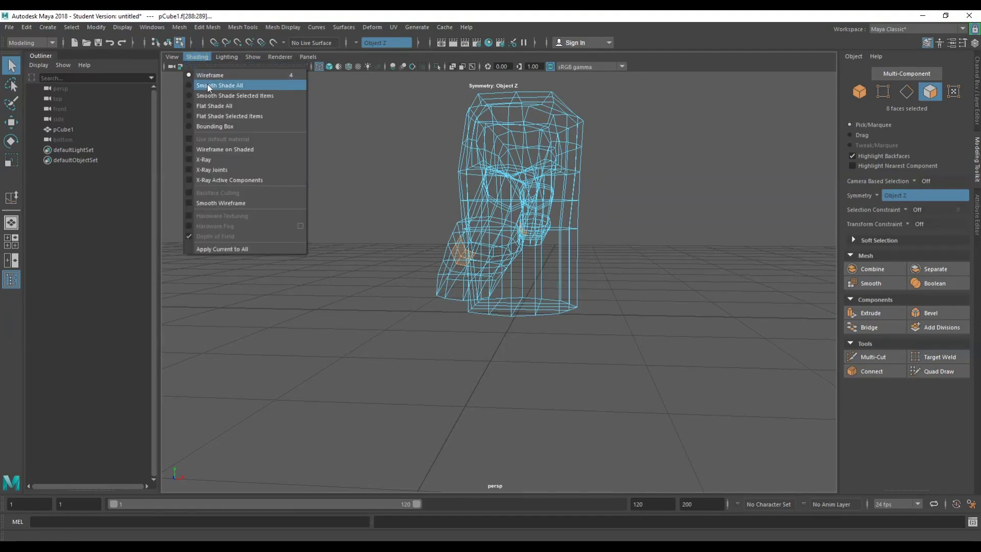
{"action": "left_click", "coordinate": [207, 84]}
- Extrude the selected thumb-side faces of both hands outward to form thumb stubs
{"action": "mouse_move", "coordinate": [458, 234]}
{"action": "left_mouse_down", "text": "alt"}
{"action": "mouse_move", "coordinate": [537, 288]}
{"action": "mouse_move", "coordinate": [558, 268]}
{"action": "mouse_move", "coordinate": [510, 284]}
{"action": "left_mouse_up", "text": "alt"}
{"action": "scroll", "coordinate": [606, 252], "scroll_direction": "up", "scroll_amount": 3}
{"action": "middle_click_drag", "start_coordinate": [593, 233], "coordinate": [618, 219], "text": "alt"}
{"action": "left_click_drag", "start_coordinate": [617, 218], "coordinate": [443, 296], "text": "alt"}
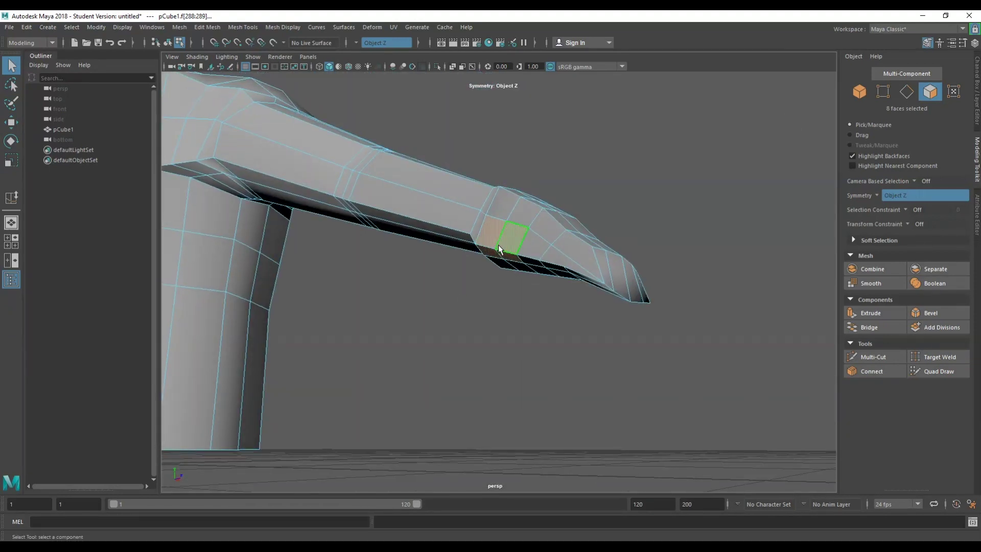
{"action": "key", "text": "ctrl+e"}
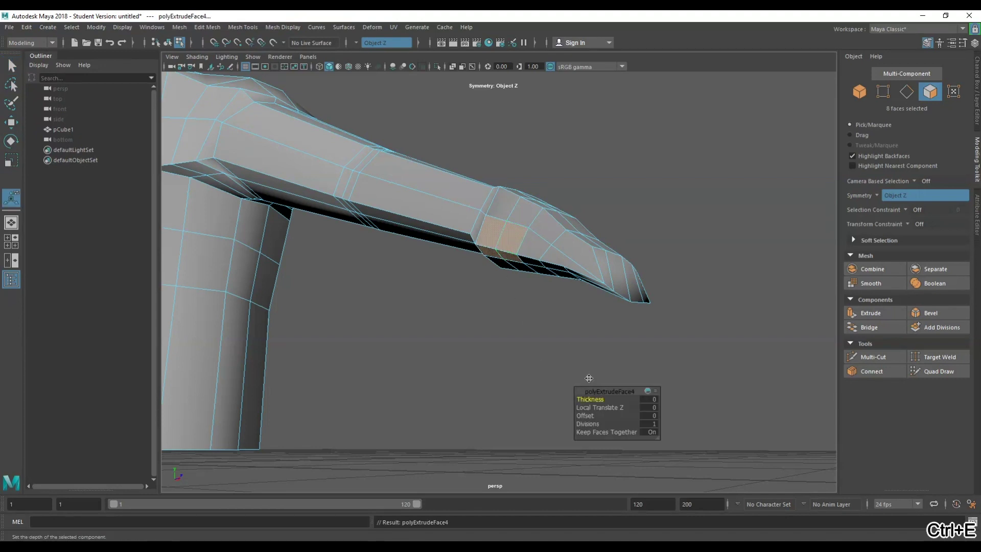
{"action": "left_click_drag", "start_coordinate": [462, 299], "coordinate": [438, 320], "text": "alt"}
{"action": "right_click_drag", "start_coordinate": [438, 320], "coordinate": [361, 275], "text": "alt"}
{"action": "middle_click_drag", "start_coordinate": [362, 276], "coordinate": [451, 294], "text": "alt"}
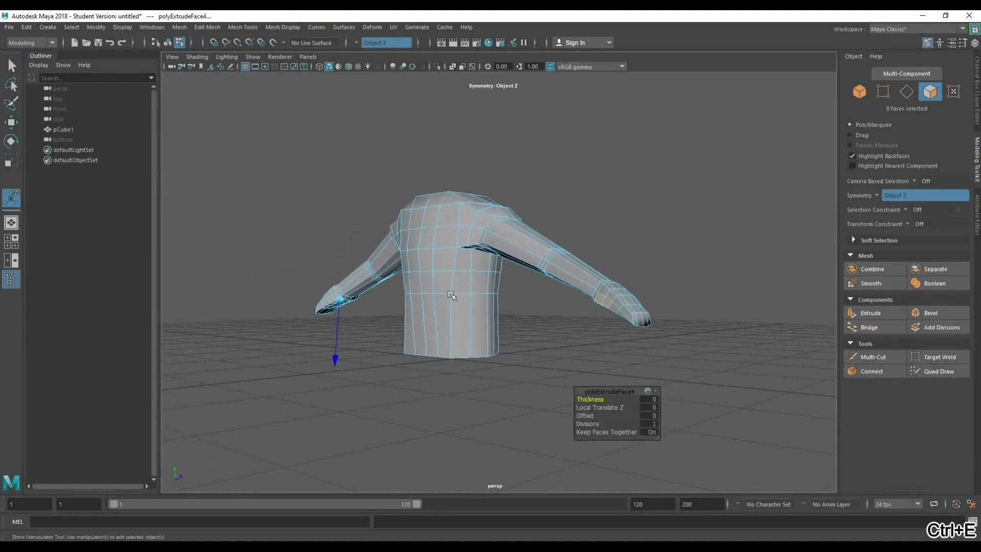
{"action": "left_click_drag", "start_coordinate": [331, 344], "coordinate": [334, 352]}
{"action": "right_click_drag", "start_coordinate": [531, 302], "coordinate": [580, 302], "text": "alt"}
{"action": "left_click_drag", "start_coordinate": [608, 302], "coordinate": [357, 426], "text": "alt"}
{"action": "scroll", "coordinate": [572, 326], "scroll_direction": "down", "scroll_amount": 4}
{"action": "key", "text": "q"}
- Clear the selection and reselect the four end faces of each extruded thumb stub
{"action": "scroll", "coordinate": [595, 312], "scroll_direction": "up", "scroll_amount": 5}
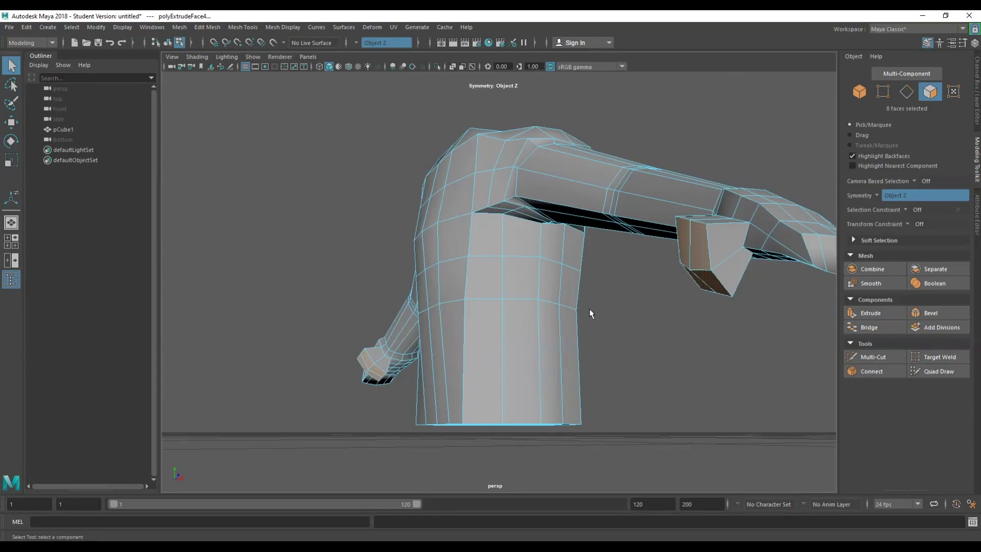
{"action": "left_click_drag", "start_coordinate": [578, 297], "coordinate": [590, 308], "text": "alt"}
{"action": "middle_click_drag", "start_coordinate": [589, 309], "coordinate": [514, 261], "text": "alt"}
{"action": "left_click", "coordinate": [533, 271]}
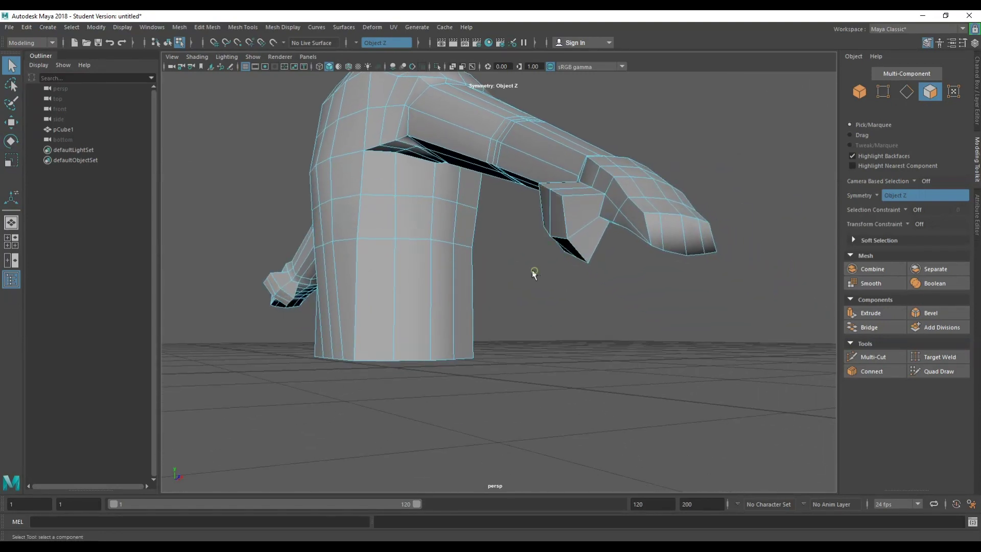
{"action": "left_click_drag", "start_coordinate": [534, 273], "coordinate": [657, 215], "text": "alt"}
{"action": "left_click", "coordinate": [720, 196]}
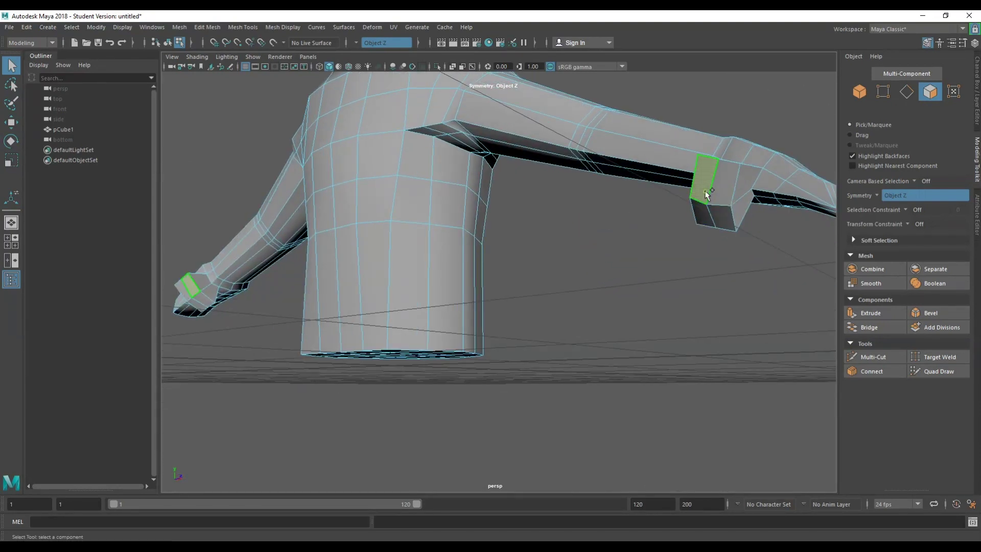
{"action": "left_click", "coordinate": [718, 222], "text": "shift"}
- Scale the thumb end faces down in height, adjust them along X, and narrow them along Z to taper the stubs
{"action": "left_click_drag", "start_coordinate": [715, 224], "coordinate": [591, 259], "text": "alt"}
{"action": "key", "text": "r"}
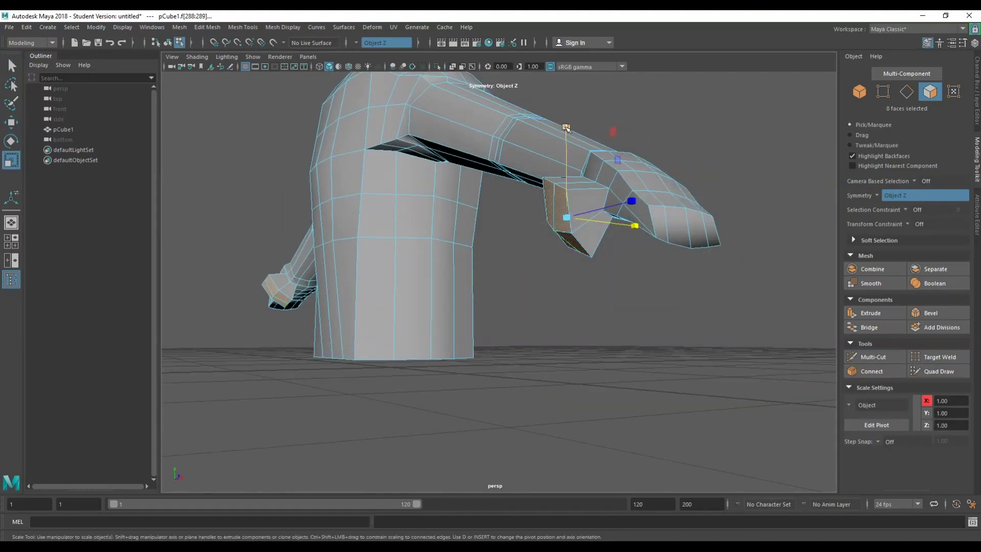
{"action": "left_click_drag", "start_coordinate": [566, 128], "coordinate": [568, 191]}
{"action": "left_click_drag", "start_coordinate": [633, 226], "coordinate": [652, 267]}
{"action": "middle_click_drag", "start_coordinate": [652, 267], "coordinate": [473, 192], "text": "alt"}
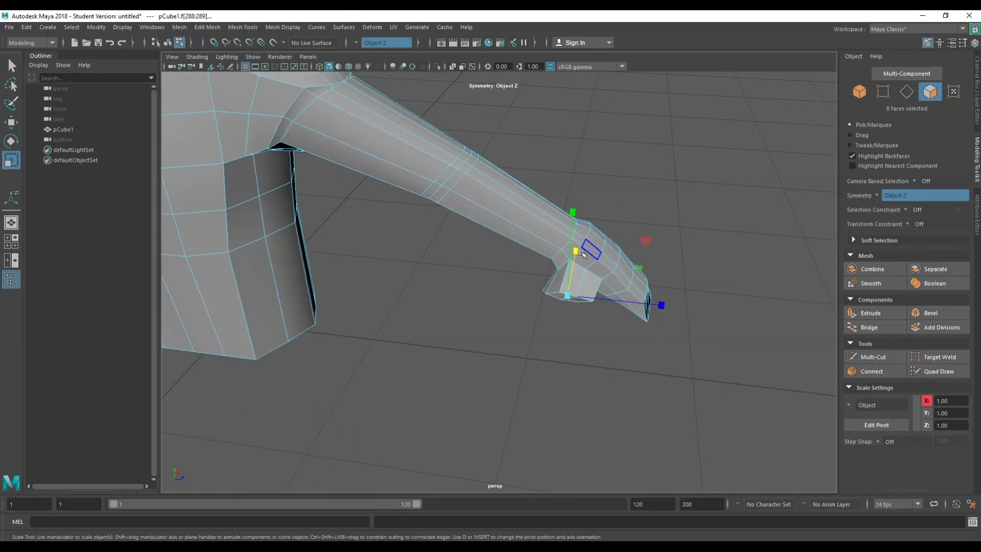
{"action": "left_click_drag", "start_coordinate": [582, 252], "coordinate": [608, 237]}
{"action": "left_click_drag", "start_coordinate": [663, 201], "coordinate": [656, 199]}
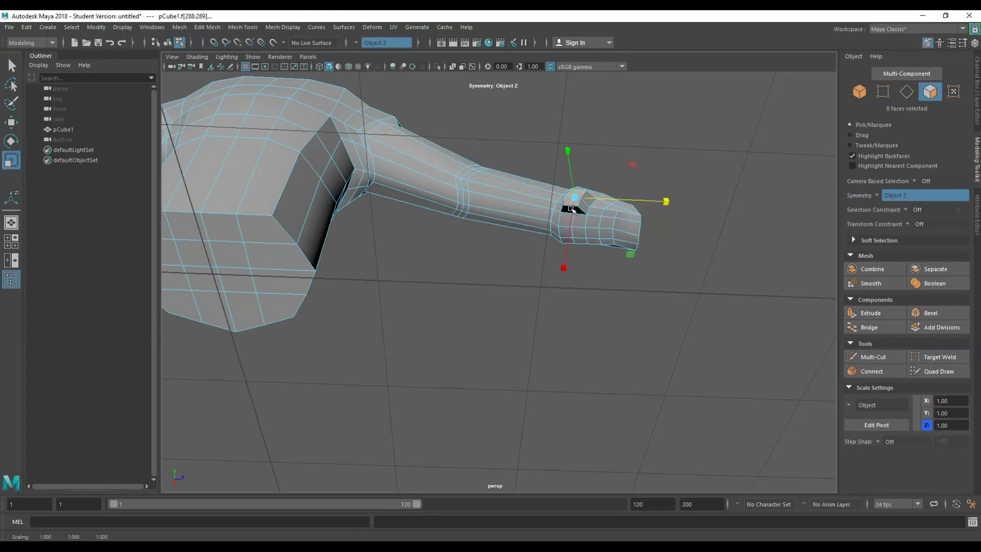
{"action": "left_click_drag", "start_coordinate": [572, 209], "coordinate": [449, 274], "text": "alt"}
{"action": "left_click_drag", "start_coordinate": [567, 256], "coordinate": [560, 261]}
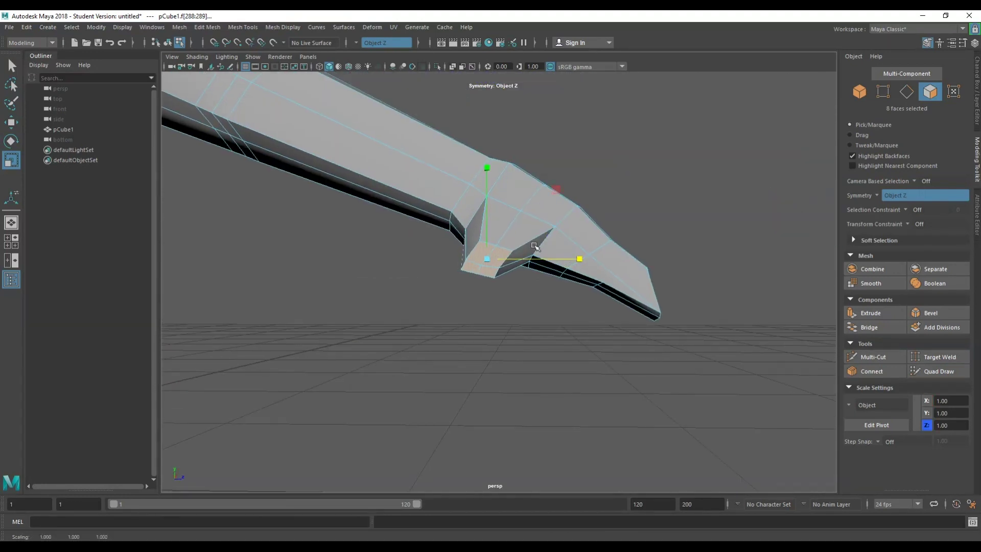
- Rotate the thumb end faces about the Z axis to tilt the tips of the stubs
{"action": "left_click_drag", "start_coordinate": [488, 164], "coordinate": [499, 212], "text": "alt"}
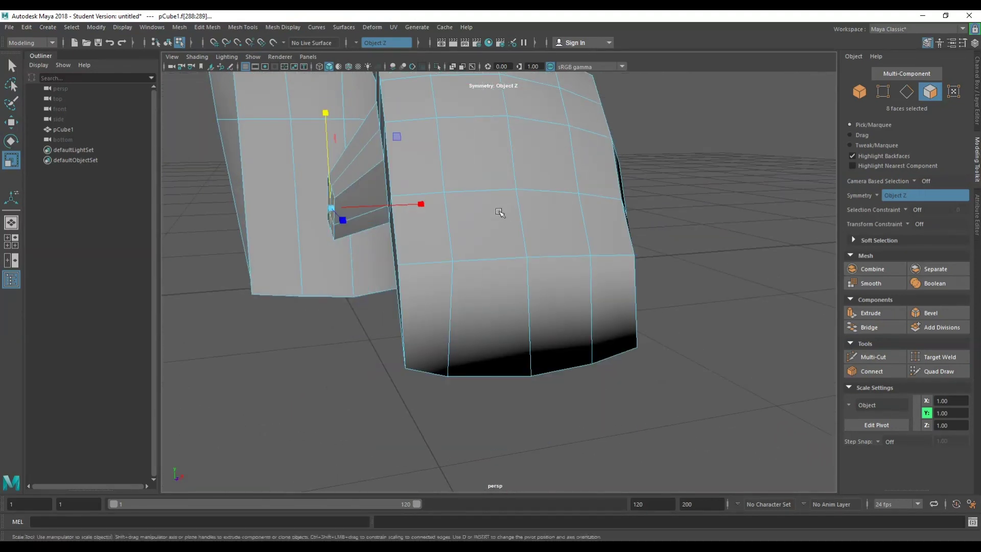
{"action": "key", "text": "e"}
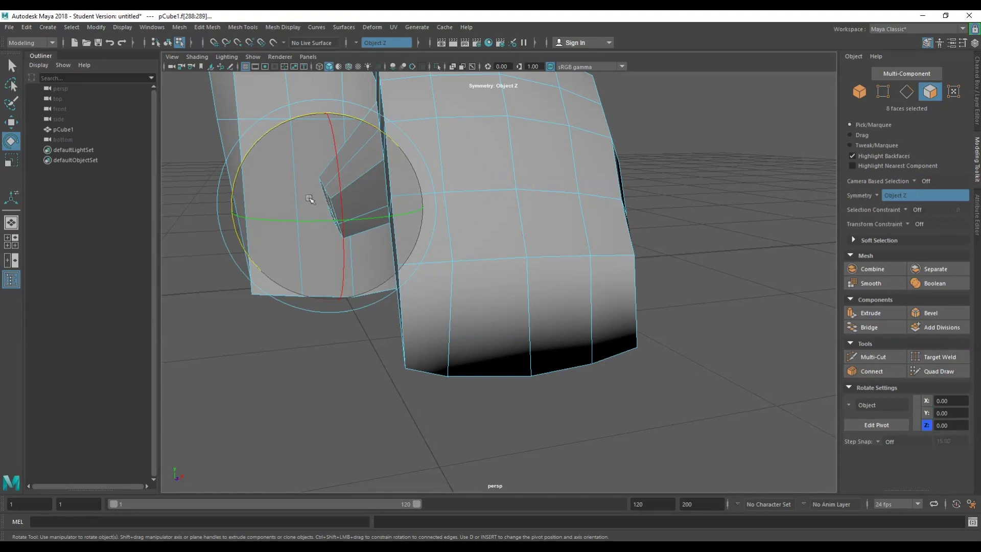
{"action": "left_click_drag", "start_coordinate": [313, 199], "coordinate": [378, 197], "text": "alt"}
{"action": "left_click_drag", "start_coordinate": [618, 179], "coordinate": [606, 177], "text": "alt"}
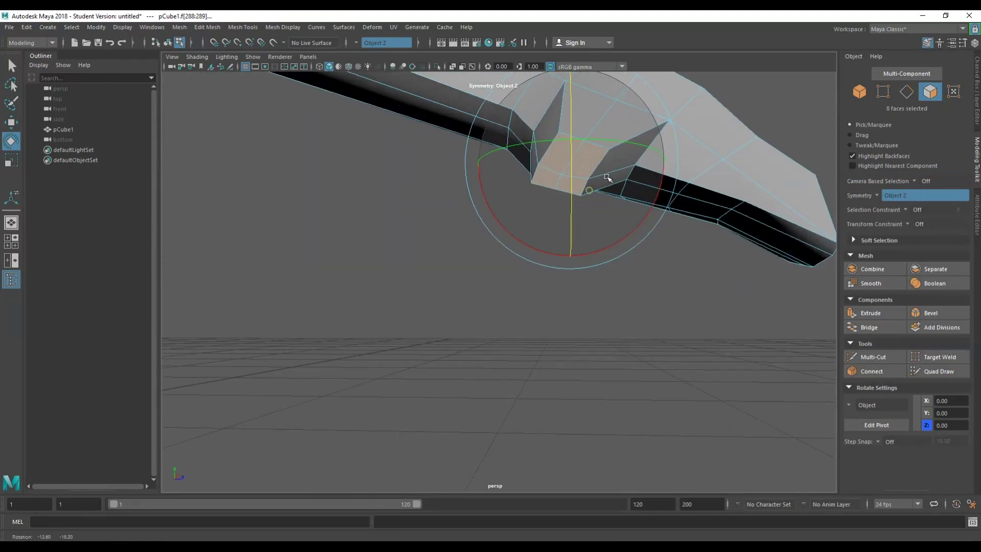
- Spread the upper corner vertices of each thumb end apart along Z and move the fingertip-side middle vertex outward
{"action": "right_click_drag", "start_coordinate": [595, 322], "coordinate": [546, 269]}
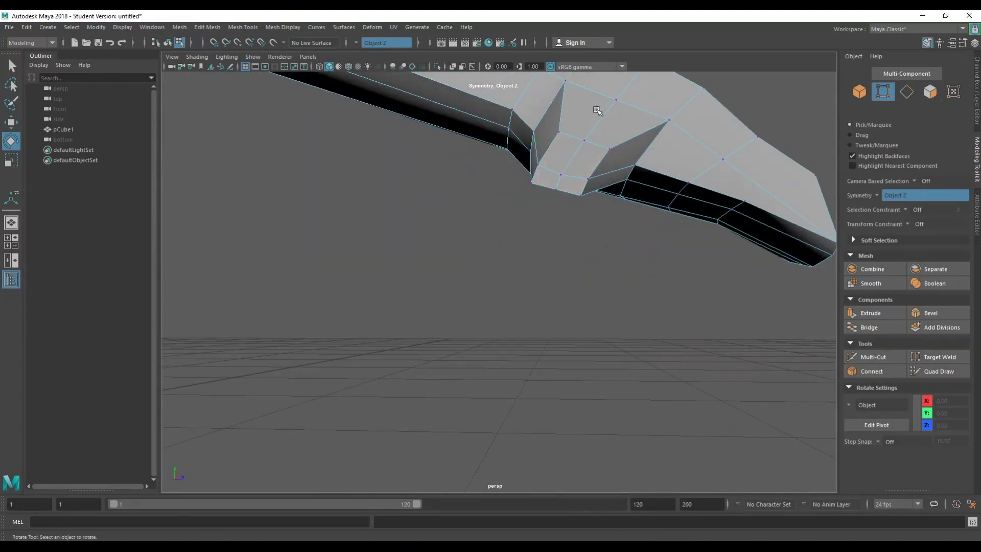
{"action": "left_click", "coordinate": [560, 134]}
{"action": "key", "text": "w"}
{"action": "left_click", "coordinate": [608, 151]}
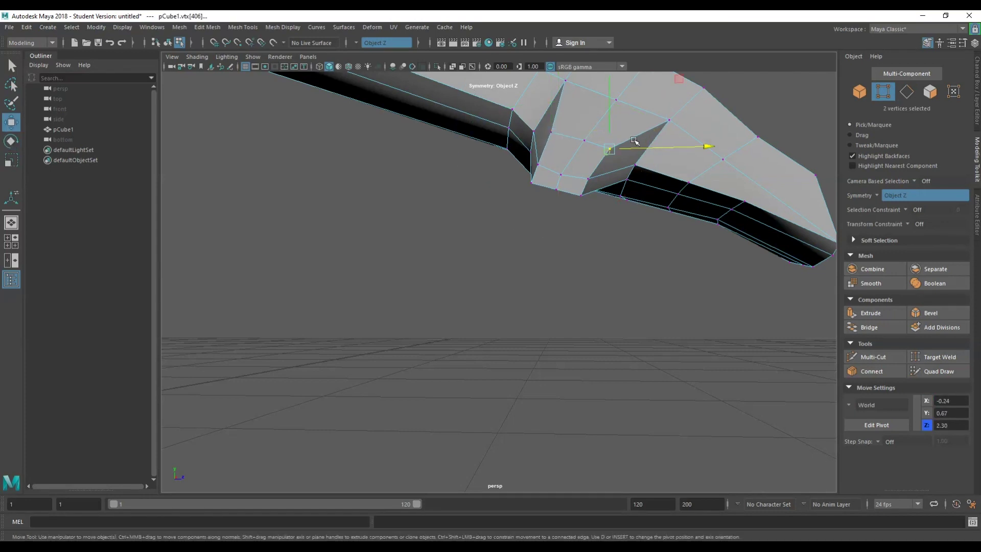
{"action": "left_click_drag", "start_coordinate": [653, 148], "coordinate": [657, 149]}
{"action": "left_click", "coordinate": [595, 177]}
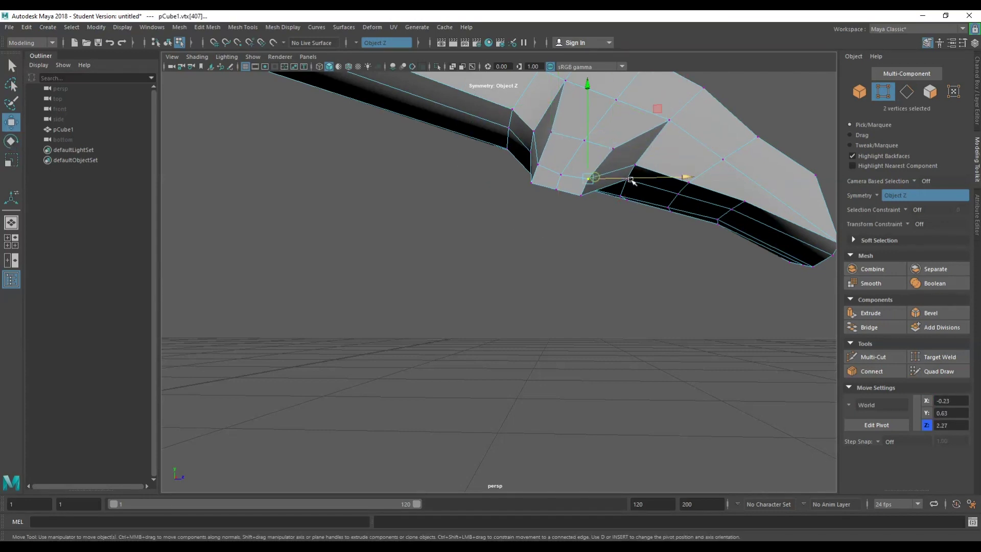
{"action": "left_click_drag", "start_coordinate": [632, 179], "coordinate": [641, 181]}
- Reposition the remaining vertices around each thumb end, plus the vertex at the thumb's base, to round the thumb profile
{"action": "left_click", "coordinate": [539, 168]}
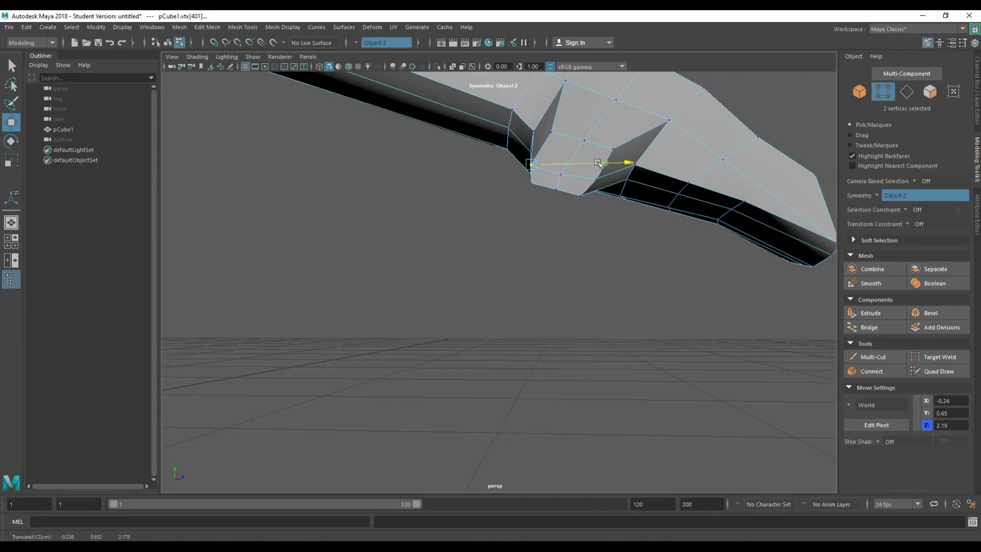
{"action": "left_click", "coordinate": [584, 138]}
{"action": "left_click", "coordinate": [583, 196]}
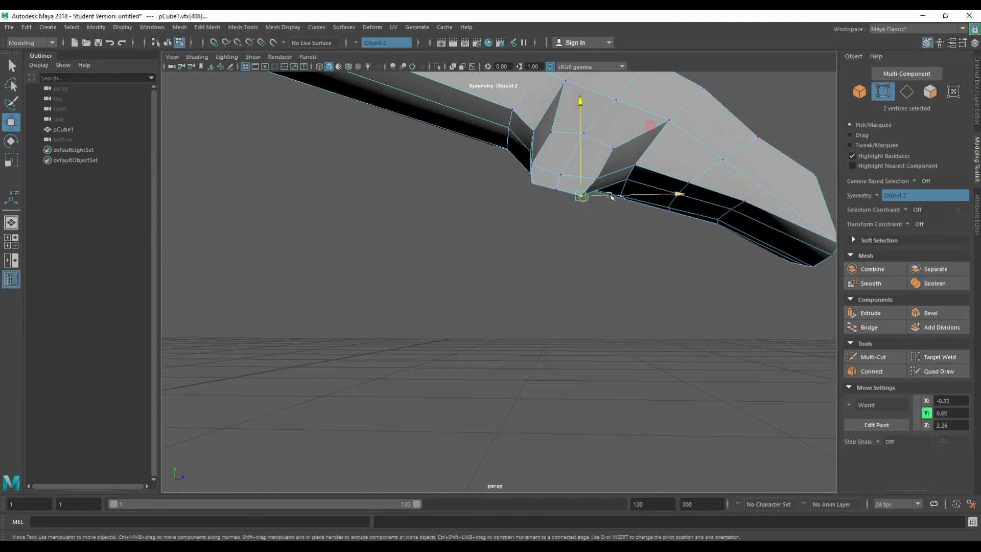
{"action": "left_click", "coordinate": [557, 194]}
{"action": "left_click_drag", "start_coordinate": [531, 186], "coordinate": [481, 209], "text": "alt"}
{"action": "left_click", "coordinate": [570, 145]}
{"action": "left_click", "coordinate": [620, 120]}
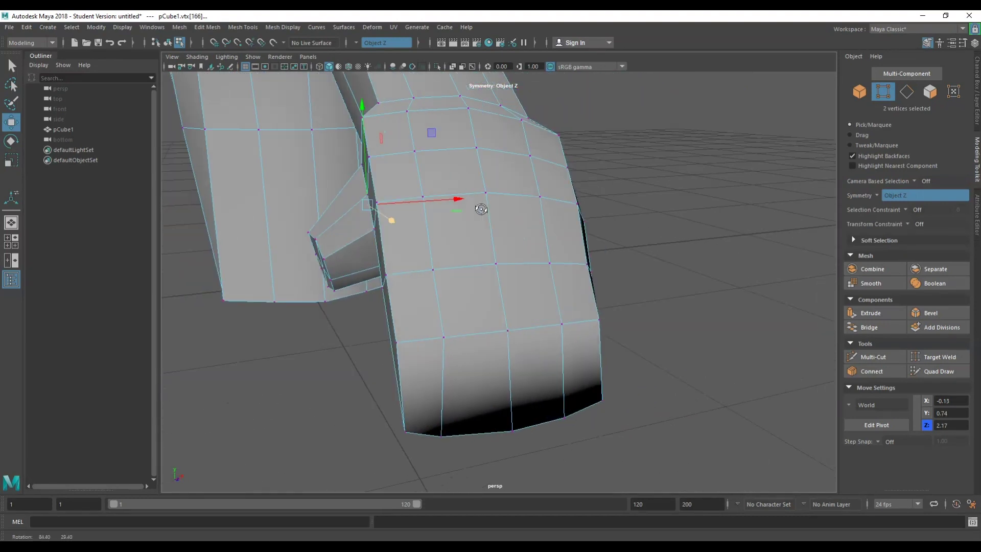
{"action": "left_click", "coordinate": [321, 268]}
{"action": "left_click_drag", "start_coordinate": [324, 269], "coordinate": [326, 270]}
{"action": "key", "text": "ctrl+z"}
{"action": "key", "text": "ctrl+z"}
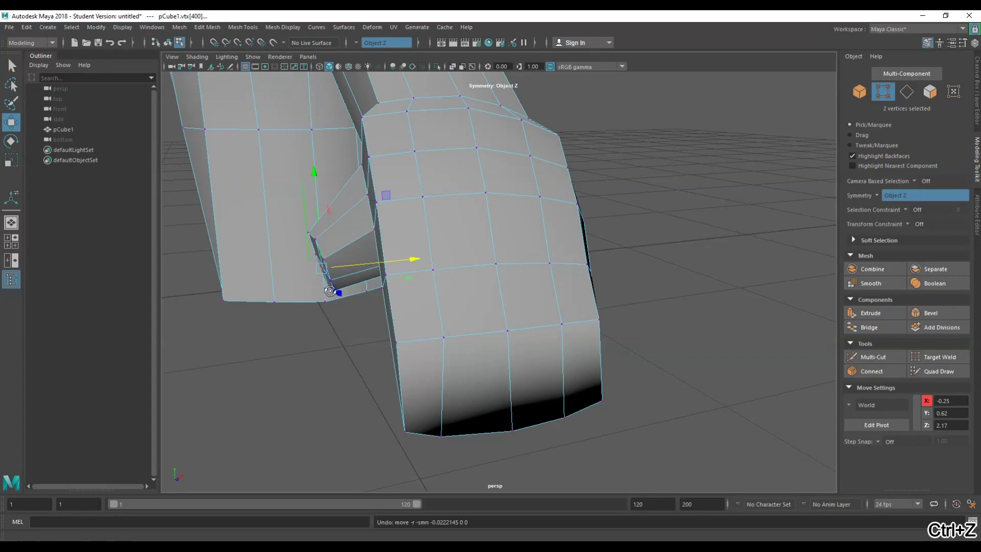
{"action": "left_click", "coordinate": [396, 208]}
{"action": "left_click_drag", "start_coordinate": [396, 209], "coordinate": [306, 281], "text": "alt"}
{"action": "left_click_drag", "start_coordinate": [290, 163], "coordinate": [393, 200]}
{"action": "key", "text": "ctrl+z"}
{"action": "key", "text": "ctrl+z"}
- Select the four end faces of each thumb stub
{"action": "left_click_drag", "start_coordinate": [466, 267], "coordinate": [442, 273], "text": "alt"}
{"action": "right_click", "coordinate": [372, 226]}
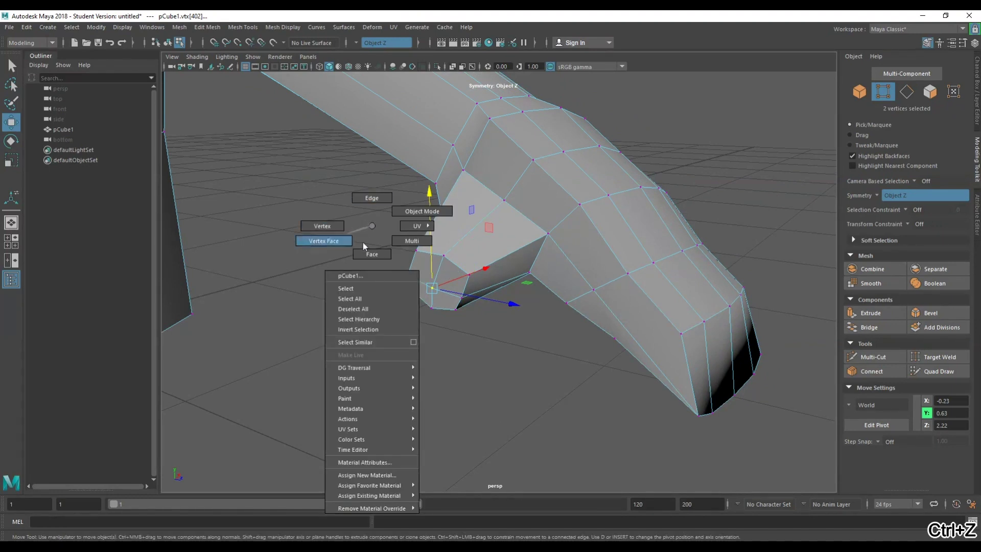
{"action": "right_click_drag", "start_coordinate": [363, 243], "coordinate": [372, 254]}
{"action": "left_click", "coordinate": [423, 273]}
{"action": "left_click", "coordinate": [447, 296], "text": "shift"}
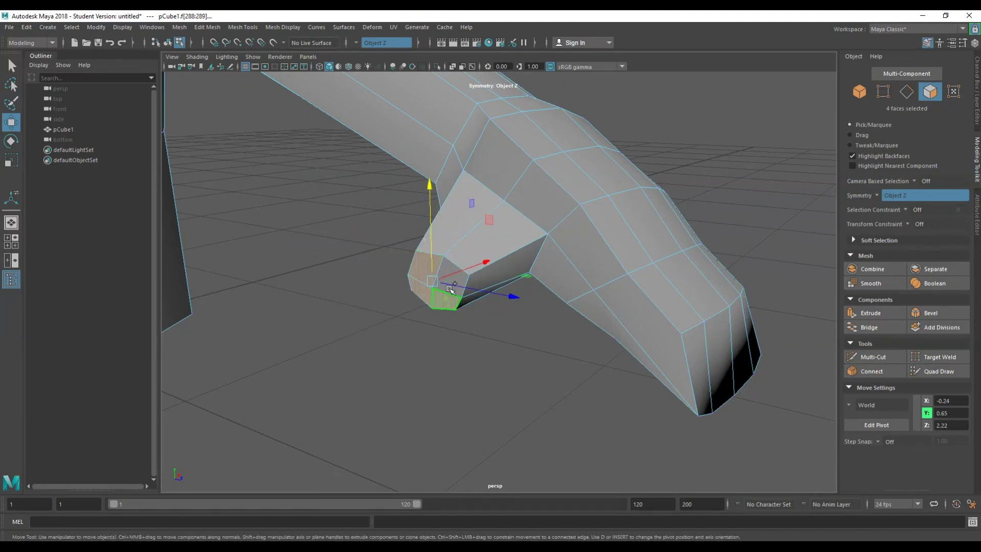
{"action": "left_click", "coordinate": [444, 272], "text": "shift"}
{"action": "left_click_drag", "start_coordinate": [443, 272], "coordinate": [346, 323], "text": "alt"}
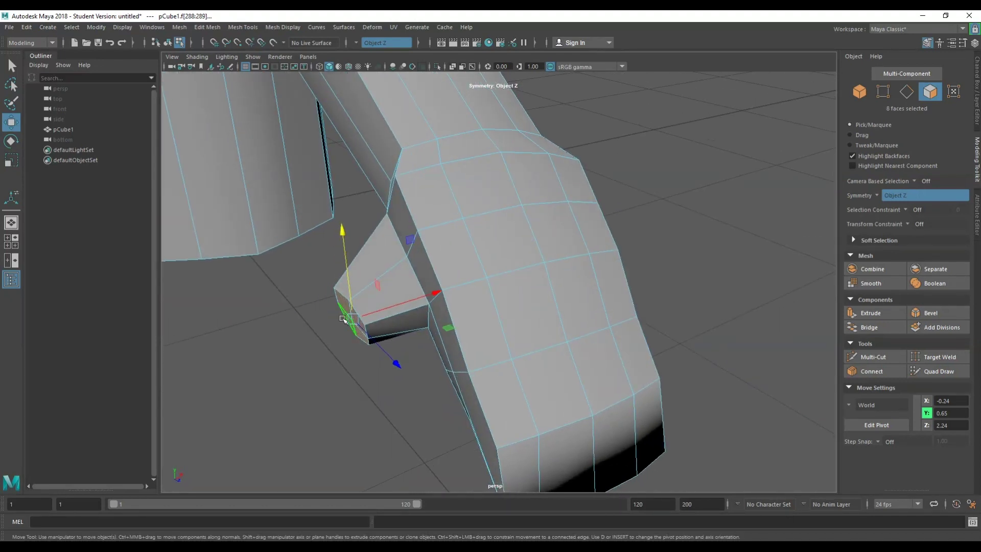
- Extrude the selected thumb end faces outward to add another thumb segment
{"action": "key", "text": "ctrl+e"}
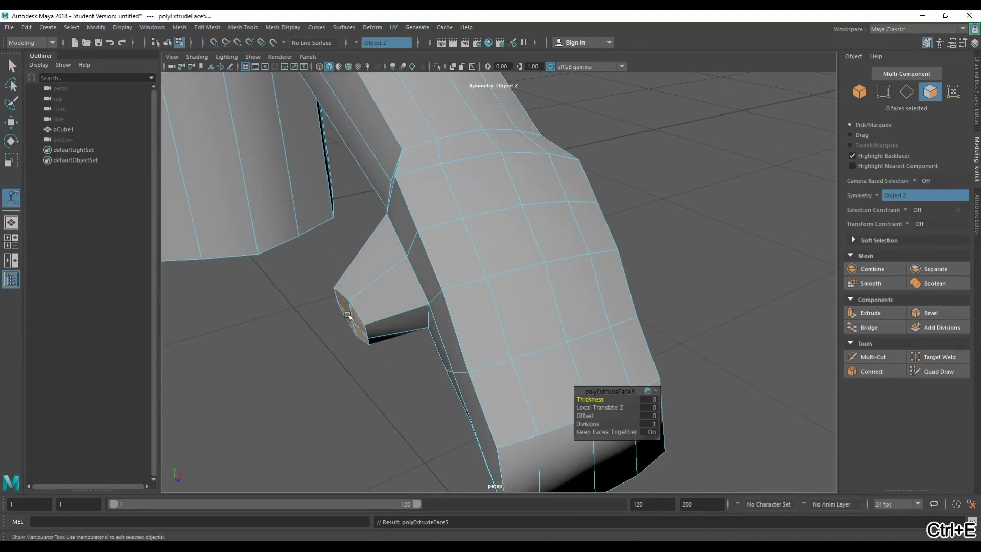
{"action": "left_click_drag", "start_coordinate": [357, 315], "coordinate": [256, 159], "text": "alt"}
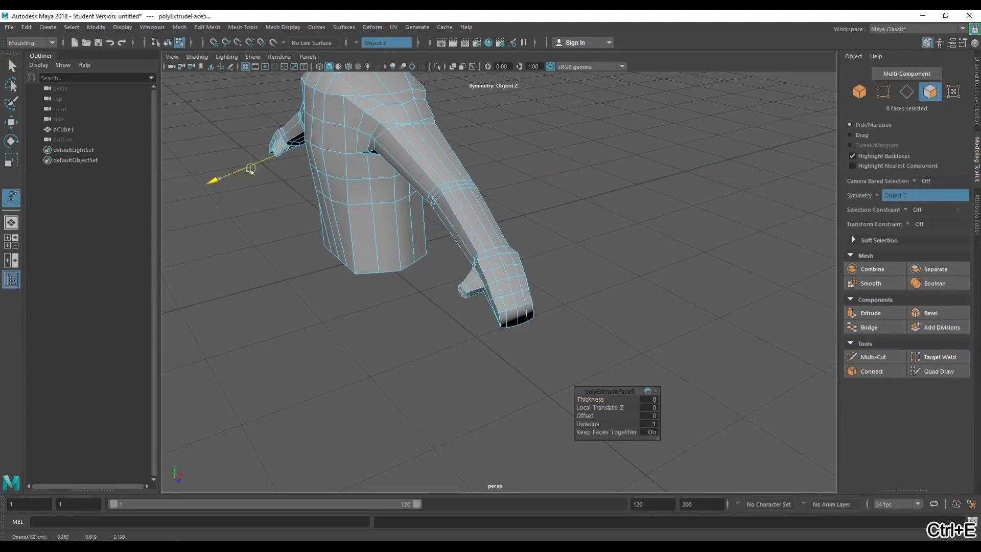
{"action": "key", "text": "q"}
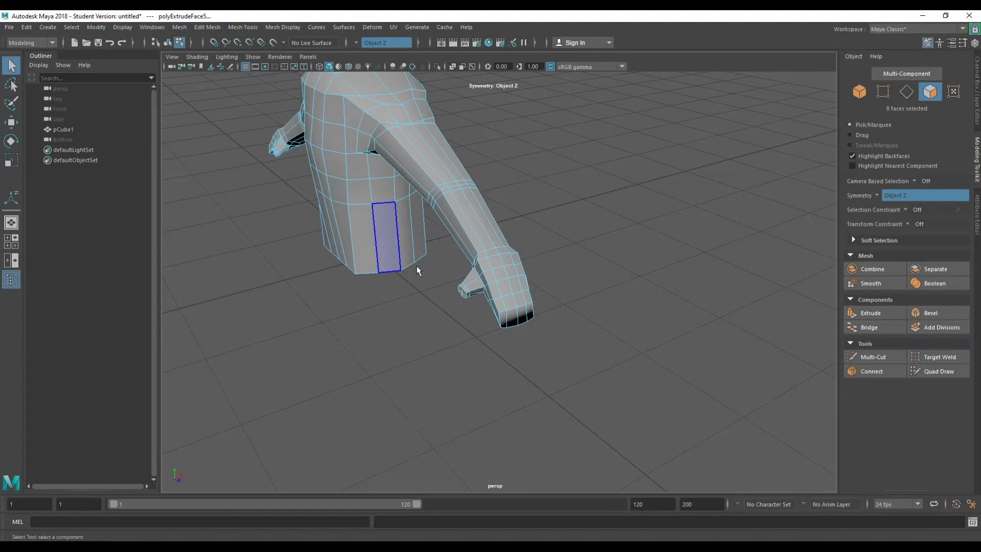
{"action": "right_click_drag", "start_coordinate": [416, 266], "coordinate": [452, 302], "text": "alt"}
{"action": "left_click_drag", "start_coordinate": [366, 323], "coordinate": [402, 255], "text": "alt"}
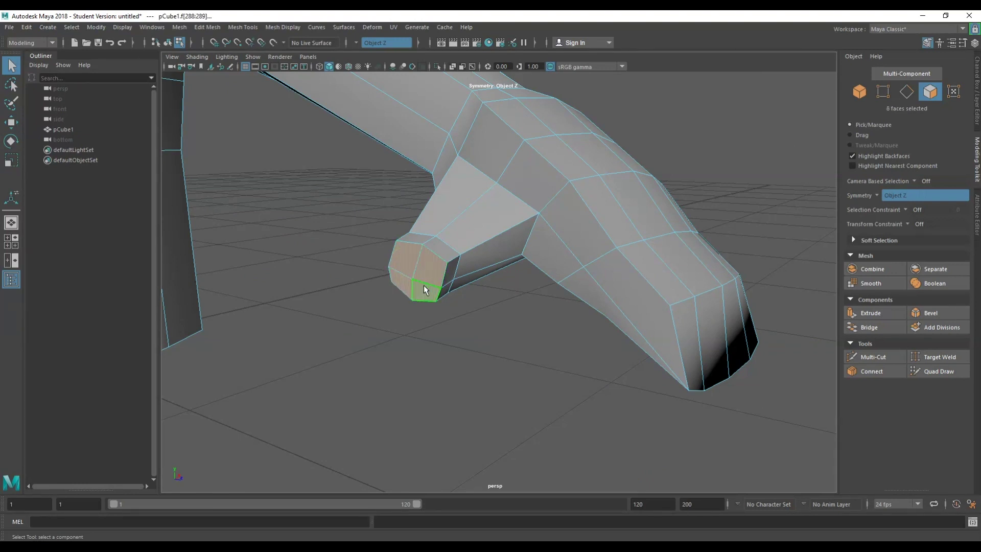
- Scale the extruded thumb end faces down along Z to narrow the tips
{"action": "key", "text": "e"}
{"action": "key", "text": "r"}
{"action": "left_click_drag", "start_coordinate": [454, 279], "coordinate": [439, 277]}
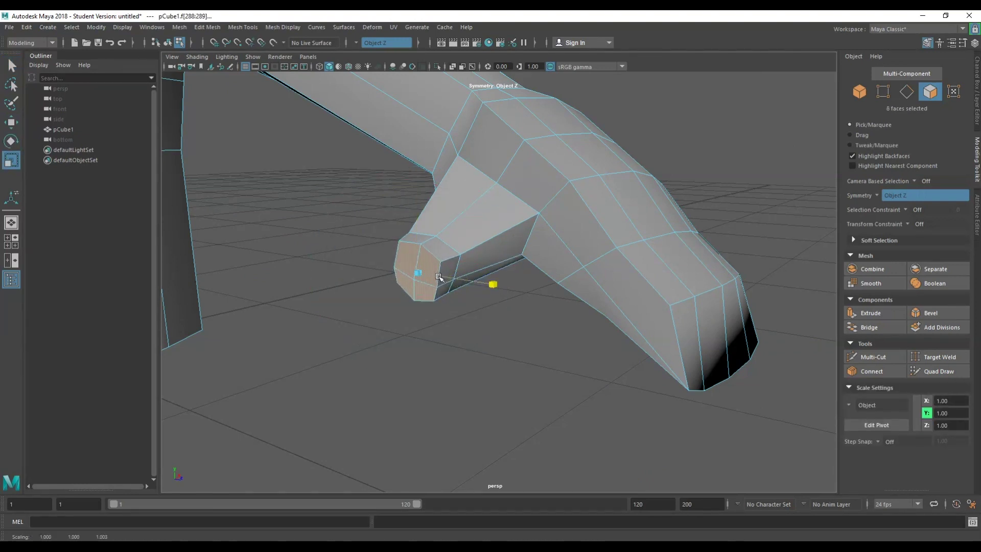
{"action": "left_click_drag", "start_coordinate": [419, 222], "coordinate": [352, 280]}
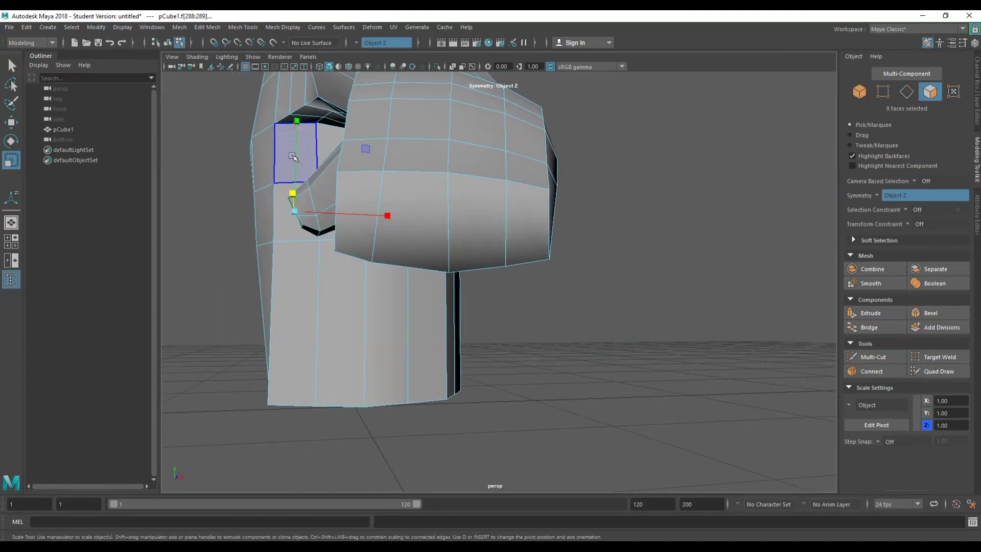
- Move the thumb end faces down to about Y 0.60 and adjust them slightly along X
{"action": "left_click_drag", "start_coordinate": [295, 156], "coordinate": [295, 173]}
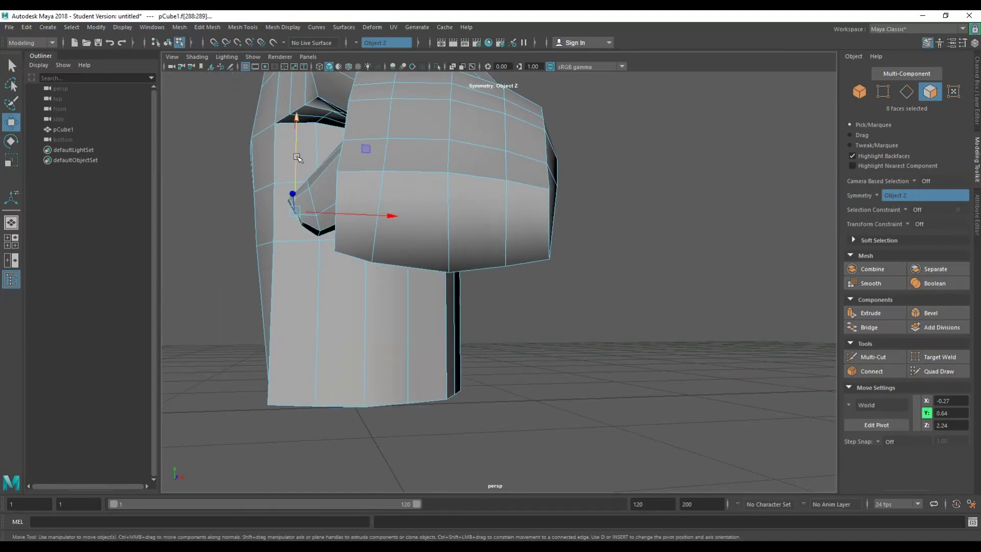
{"action": "key", "text": "w"}
{"action": "left_click_drag", "start_coordinate": [339, 225], "coordinate": [338, 226]}
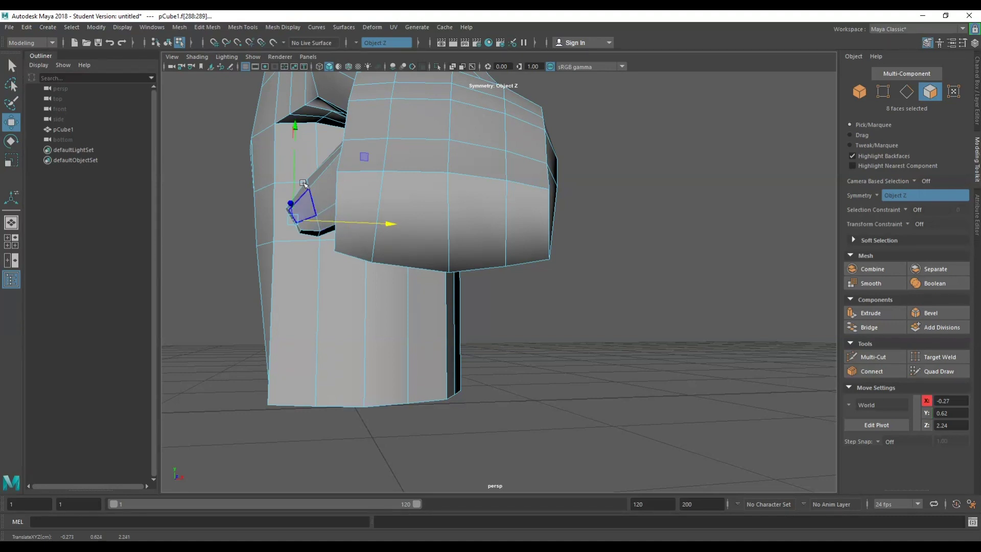
{"action": "left_click_drag", "start_coordinate": [292, 182], "coordinate": [487, 173]}
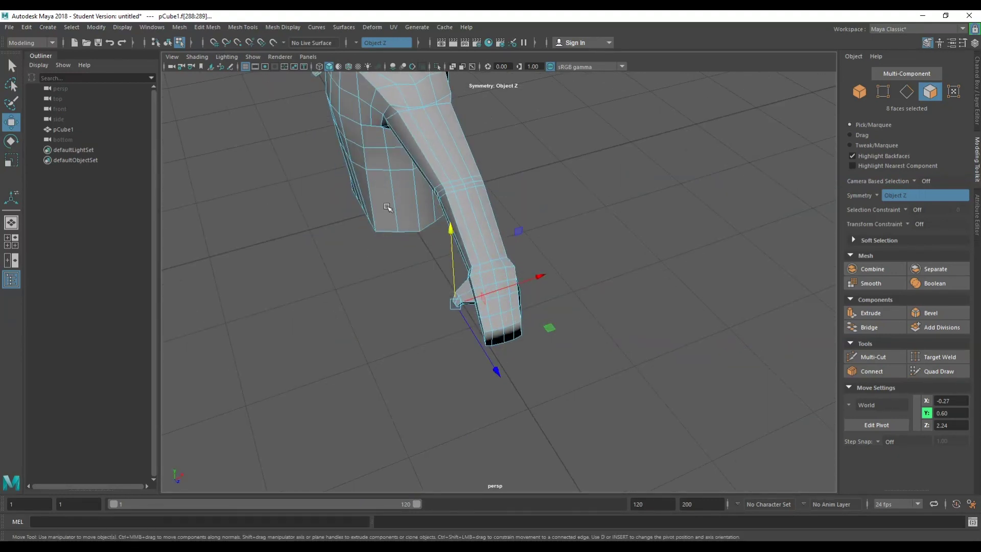
{"action": "scroll", "coordinate": [387, 206], "scroll_direction": "up", "scroll_amount": 3}
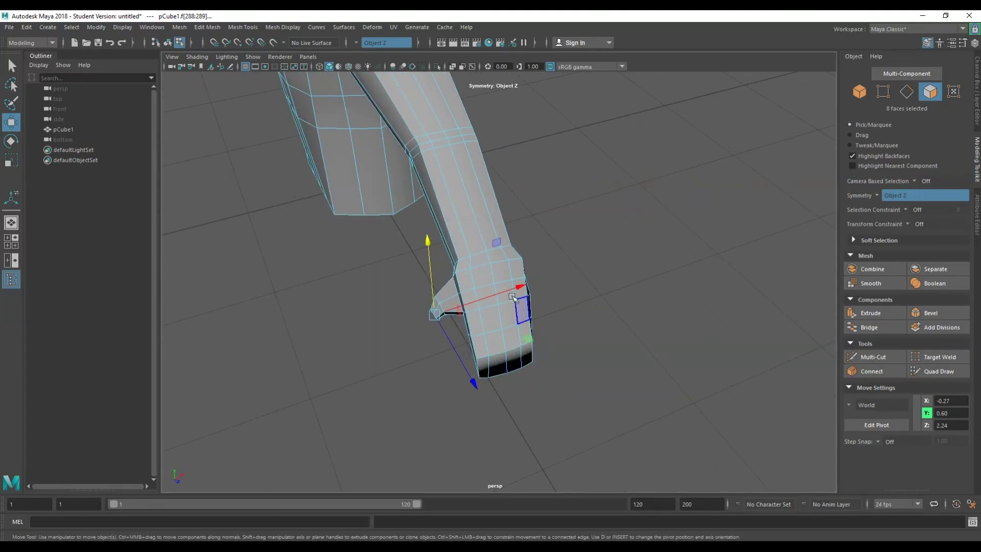
{"action": "scroll", "coordinate": [482, 370], "scroll_direction": "up", "scroll_amount": 5}
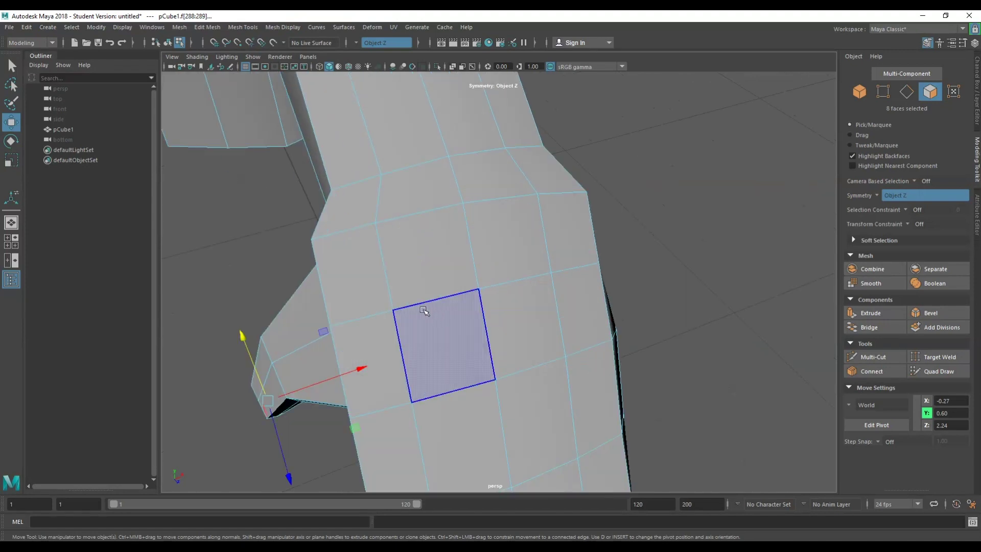
- Slide the edge loop around the middle of each thumb toward the hand with Slide Edge, and clear the selection
{"action": "left_click_drag", "start_coordinate": [360, 352], "coordinate": [395, 319], "text": "alt"}
{"action": "left_click_drag", "start_coordinate": [428, 411], "coordinate": [462, 235]}
{"action": "right_click_drag", "start_coordinate": [348, 152], "coordinate": [348, 117]}
{"action": "double_click", "coordinate": [437, 284]}
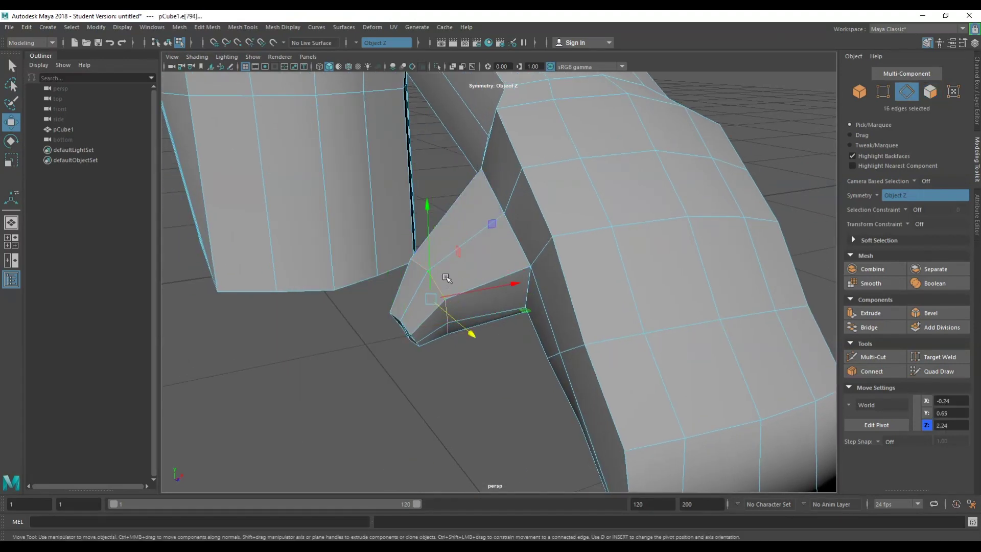
{"action": "key", "text": "space"}
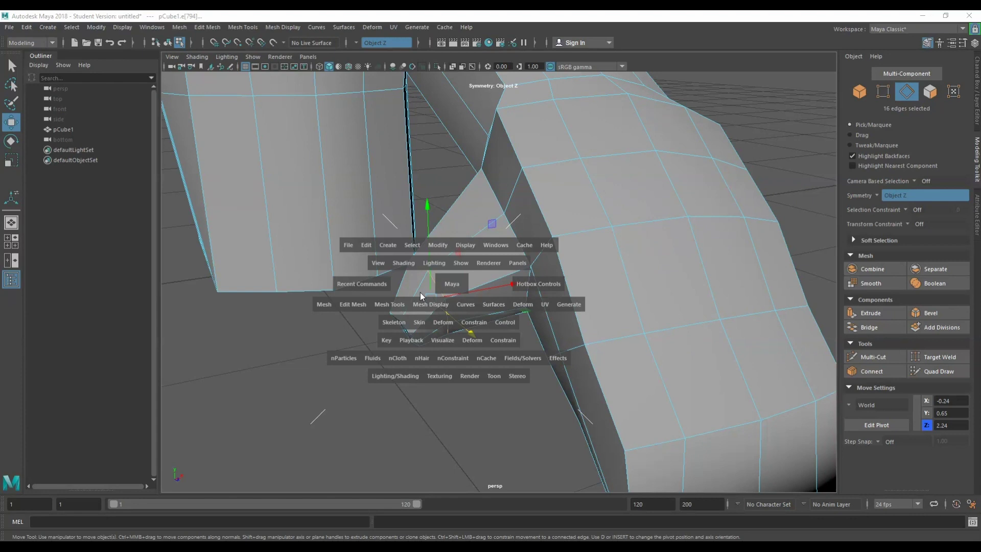
{"action": "left_click", "coordinate": [358, 304]}
{"action": "left_click", "coordinate": [274, 281]}
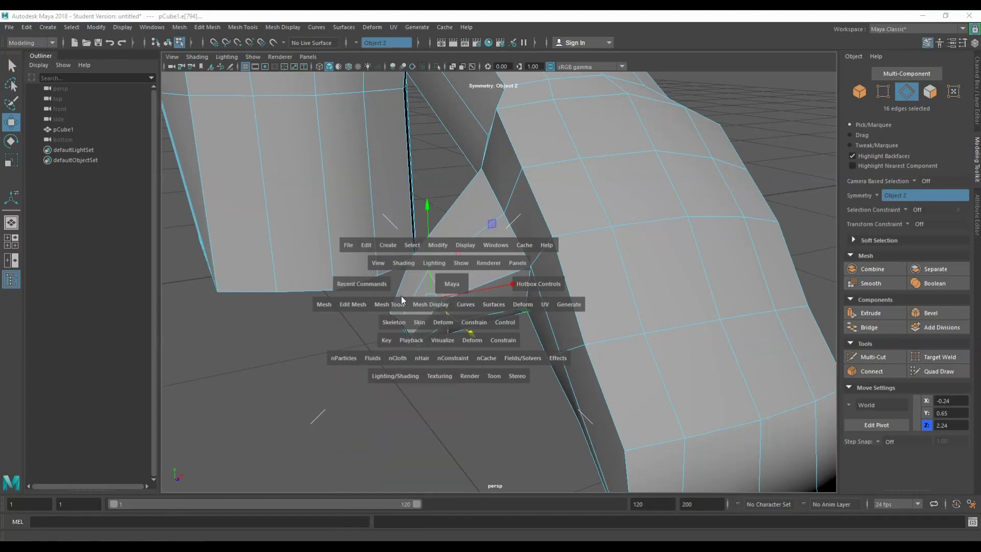
{"action": "mouse_move", "coordinate": [402, 300]}
{"action": "left_mouse_down"}
{"action": "mouse_move", "coordinate": [440, 479]}
{"action": "mouse_move", "coordinate": [425, 464]}
{"action": "left_mouse_up"}
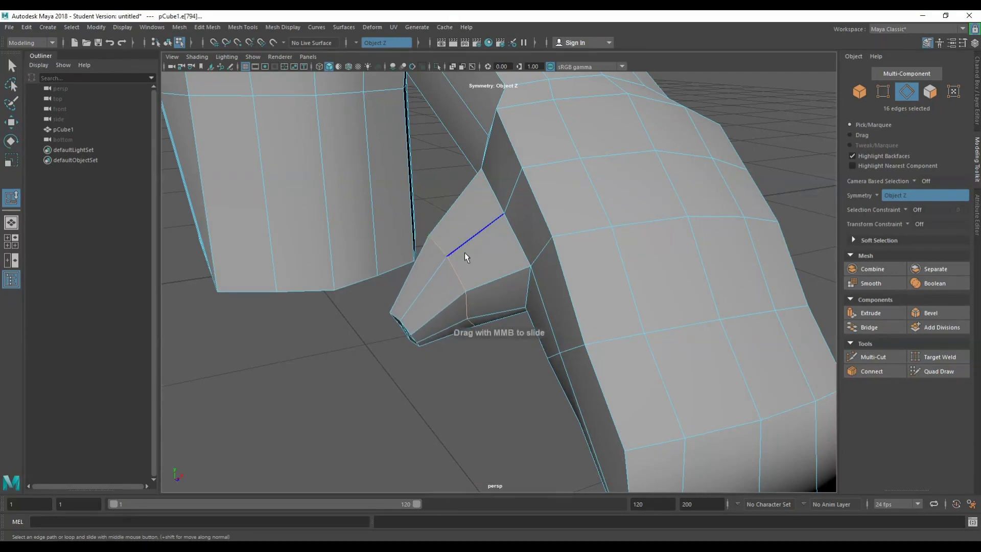
{"action": "left_click_drag", "start_coordinate": [474, 293], "coordinate": [434, 233], "text": "alt"}
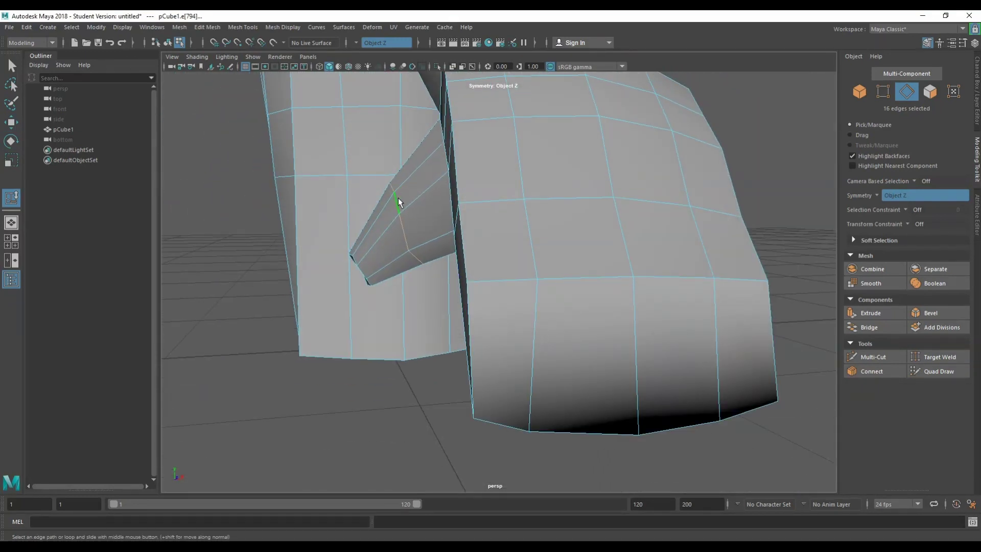
{"action": "left_click_drag", "start_coordinate": [398, 198], "coordinate": [503, 225], "text": "alt"}
{"action": "key", "text": "q"}
{"action": "left_click", "coordinate": [521, 347]}
{"action": "scroll", "coordinate": [505, 357], "scroll_direction": "down", "scroll_amount": 5}
{"action": "middle_click_drag", "start_coordinate": [504, 225], "coordinate": [497, 230], "text": "alt"}
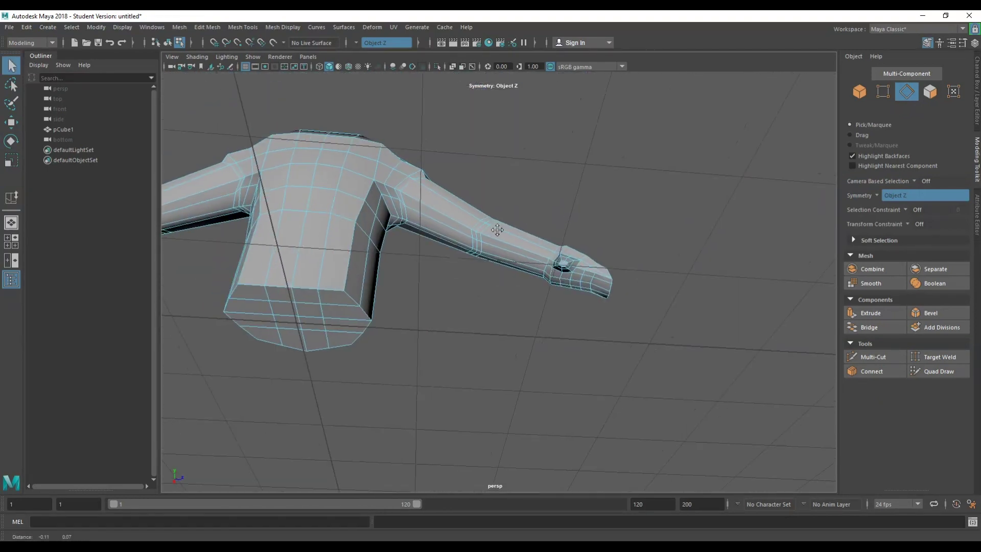
{"action": "left_click_drag", "start_coordinate": [497, 230], "coordinate": [516, 280], "text": "alt"}
{"action": "scroll", "coordinate": [495, 356], "scroll_direction": "up", "scroll_amount": 2}
{"action": "scroll", "coordinate": [495, 356], "scroll_direction": "down", "scroll_amount": 2}
{"action": "right_click_drag", "start_coordinate": [648, 270], "coordinate": [647, 295]}
{"action": "mouse_move", "coordinate": [496, 278]}
{"action": "left_mouse_down"}
{"action": "mouse_move", "coordinate": [497, 357]}
{"action": "mouse_move", "coordinate": [531, 328]}
{"action": "mouse_move", "coordinate": [529, 292]}
{"action": "mouse_move", "coordinate": [506, 370]}
{"action": "left_mouse_up"}
{"action": "scroll", "coordinate": [525, 304], "scroll_direction": "up", "scroll_amount": 4}
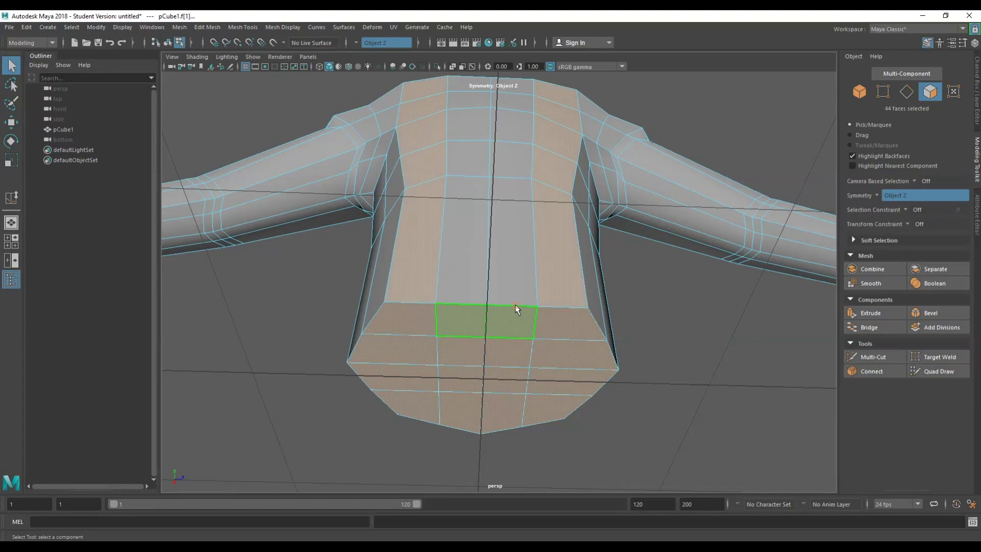
{"action": "left_click", "coordinate": [680, 465]}
- Insert a vertical edge loop on each side of the torso's centre line, running through the front and the underside
{"action": "right_click_drag", "start_coordinate": [521, 266], "coordinate": [519, 240]}
{"action": "left_click", "coordinate": [508, 305]}
{"action": "right_click_drag", "start_coordinate": [507, 305], "coordinate": [501, 331]}
{"action": "left_click", "coordinate": [456, 303]}
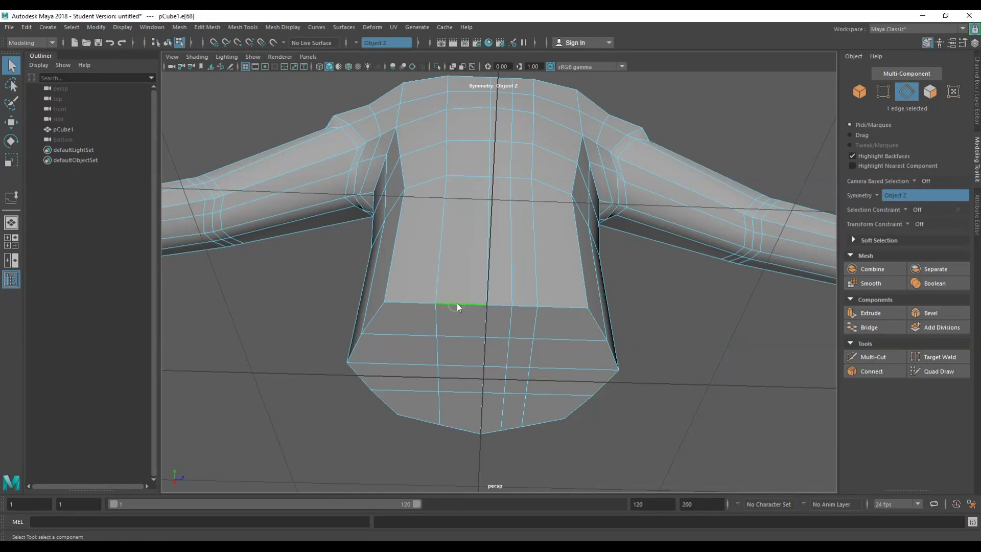
{"action": "right_click_drag", "start_coordinate": [456, 303], "coordinate": [510, 336]}
{"action": "left_click_drag", "start_coordinate": [511, 336], "coordinate": [487, 313], "text": "alt"}
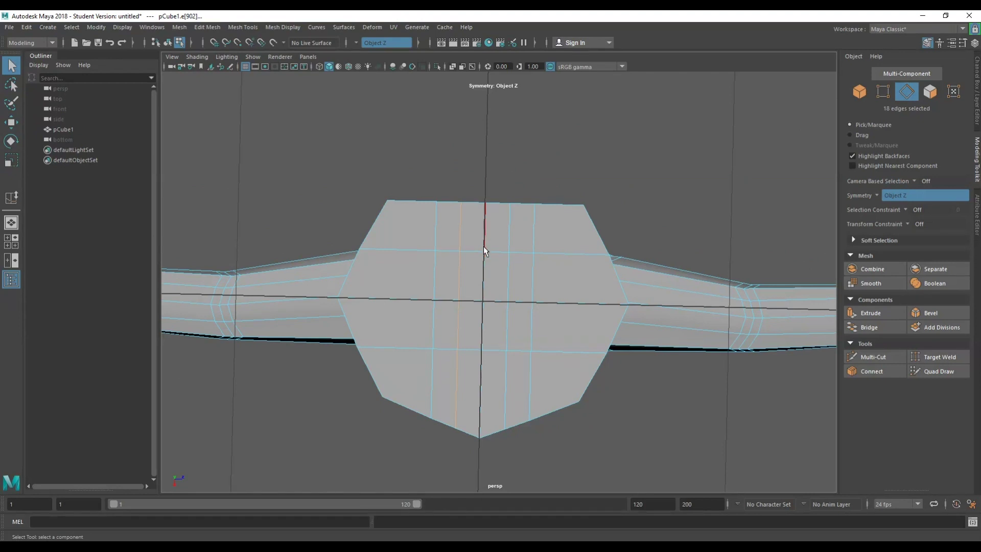
- Select the central strip of eight faces on the torso's underside
{"action": "right_click_drag", "start_coordinate": [492, 235], "coordinate": [494, 262]}
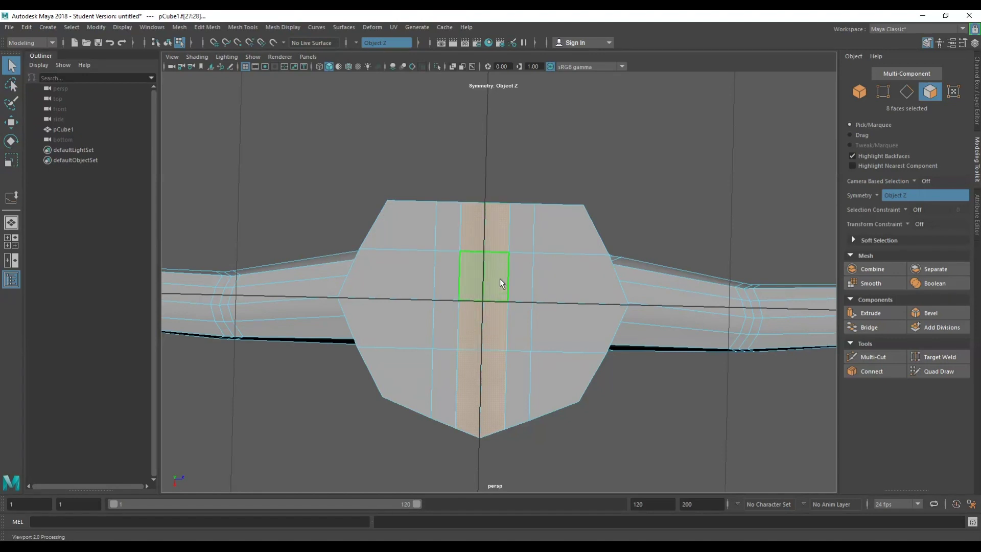
{"action": "left_click_drag", "start_coordinate": [493, 327], "coordinate": [486, 405], "text": "alt"}
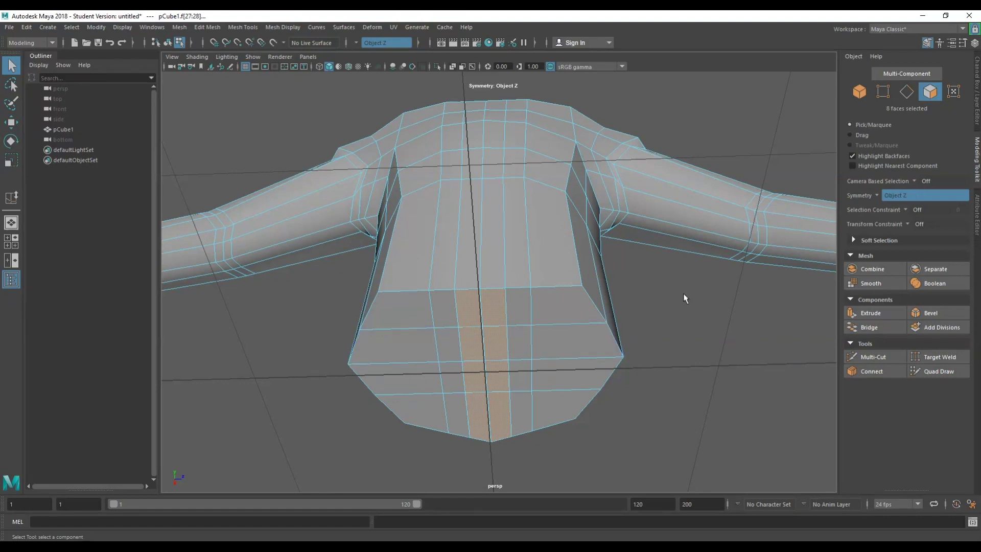
{"action": "right_click_drag", "start_coordinate": [705, 271], "coordinate": [707, 337]}
{"action": "right_click_drag", "start_coordinate": [704, 298], "coordinate": [705, 298]}
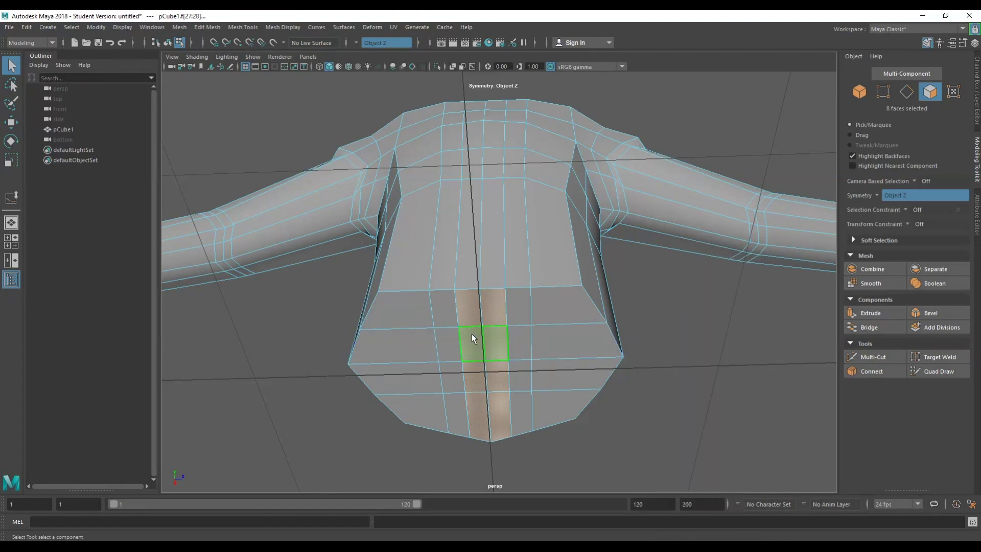
- Extend the face selection symmetrically to cover the entire underside of the torso
{"action": "left_click", "coordinate": [517, 314], "text": "shift"}
{"action": "left_click", "coordinate": [519, 340], "text": "shift"}
{"action": "left_click", "coordinate": [522, 379], "text": "shift"}
{"action": "left_click", "coordinate": [523, 409], "text": "shift"}
{"action": "left_click", "coordinate": [557, 406], "text": "shift"}
{"action": "left_click", "coordinate": [558, 378], "text": "shift"}
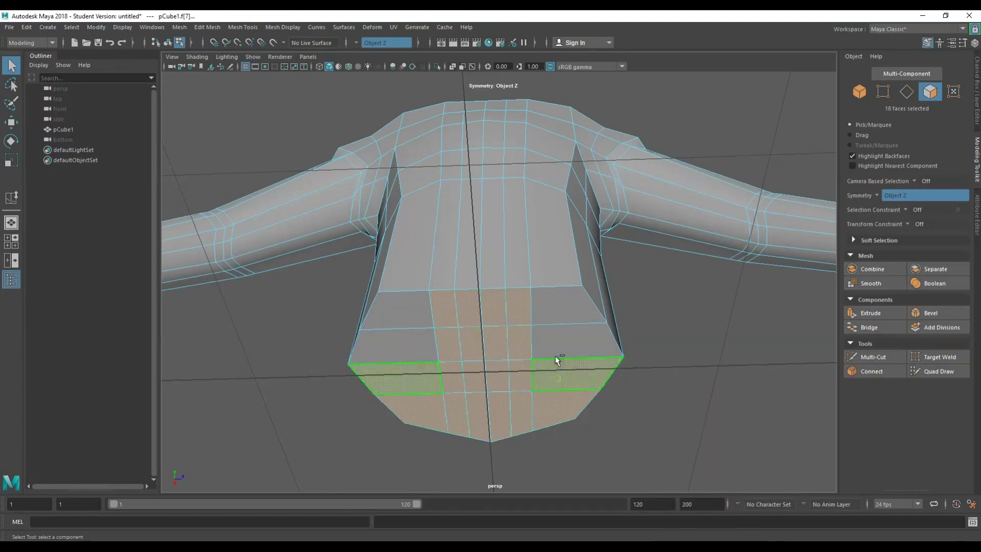
{"action": "left_click_drag", "start_coordinate": [555, 355], "coordinate": [542, 326], "text": "alt"}
{"action": "left_click", "coordinate": [540, 352], "text": "shift"}
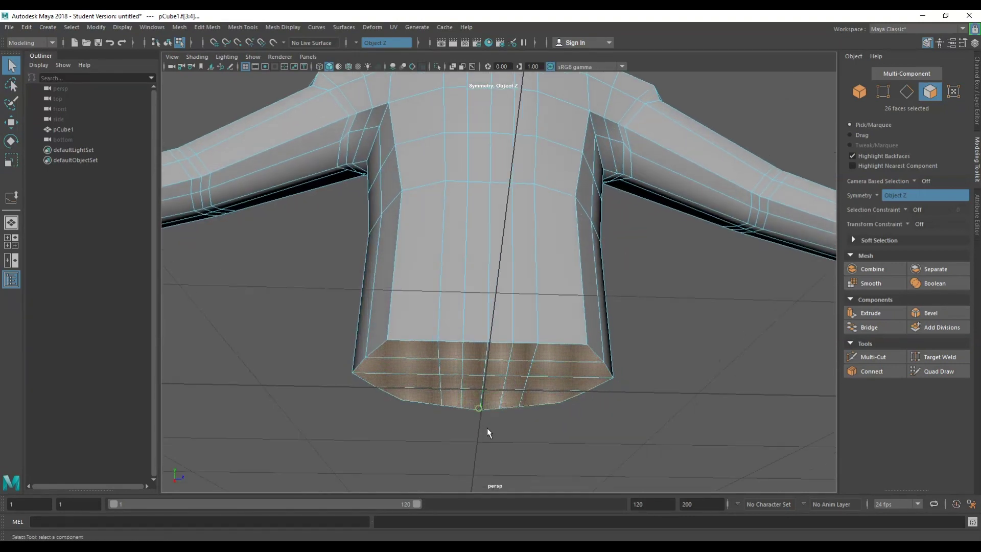
- Extrude the selected faces on the torso's underside straight down
{"action": "left_click_drag", "start_coordinate": [487, 428], "coordinate": [475, 311], "text": "alt"}
{"action": "key", "text": "w"}
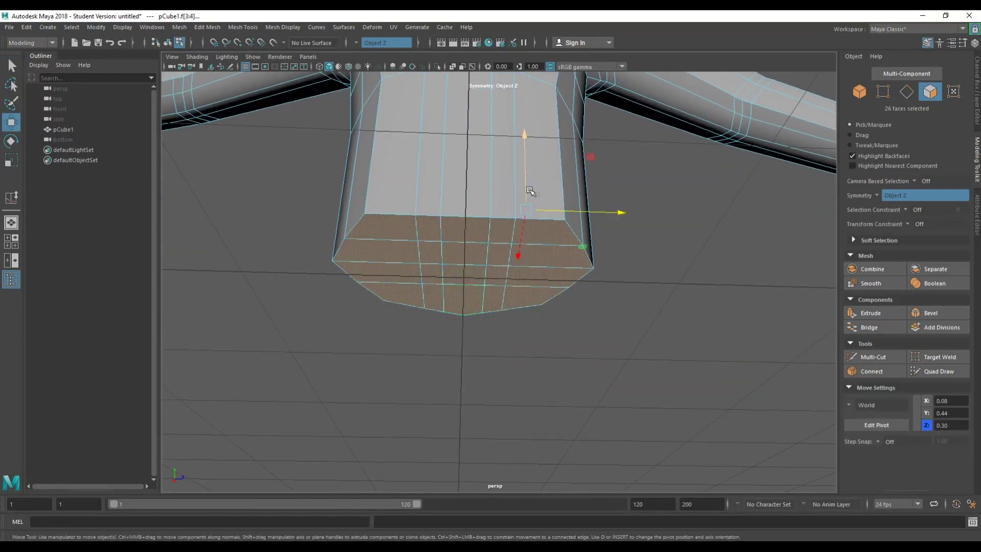
{"action": "left_click_drag", "start_coordinate": [506, 363], "coordinate": [502, 327], "text": "alt"}
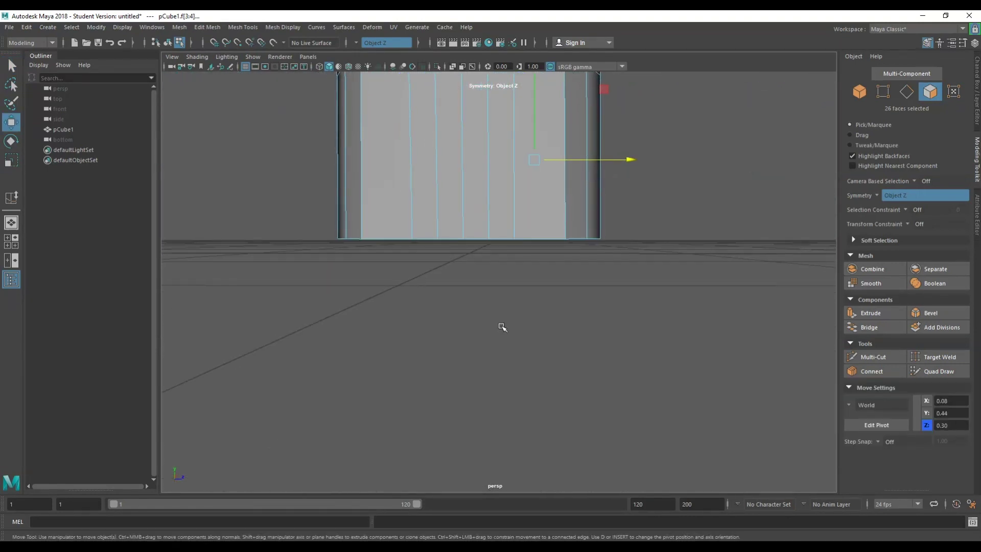
{"action": "key", "text": "ctrl+e"}
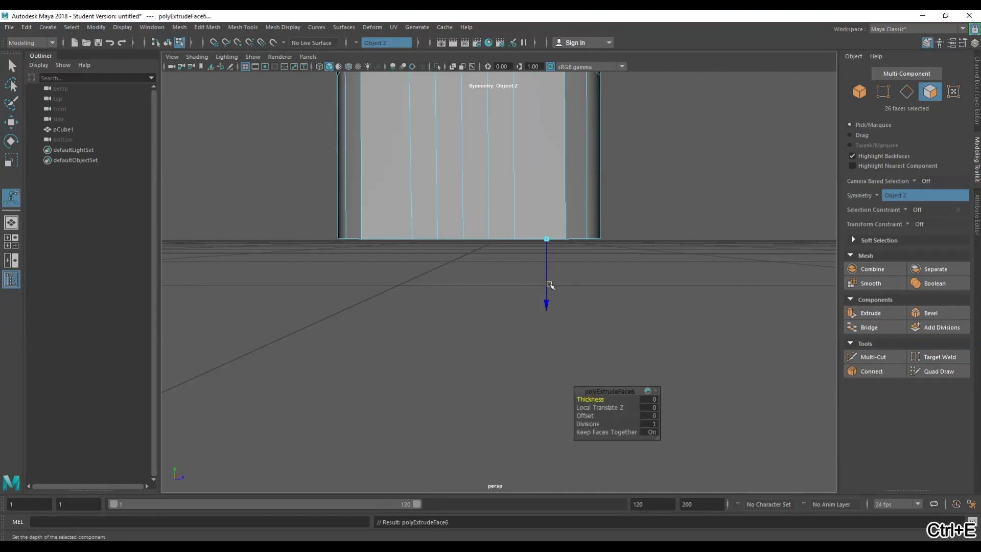
{"action": "left_click_drag", "start_coordinate": [550, 285], "coordinate": [543, 359]}
{"action": "key", "text": "q"}
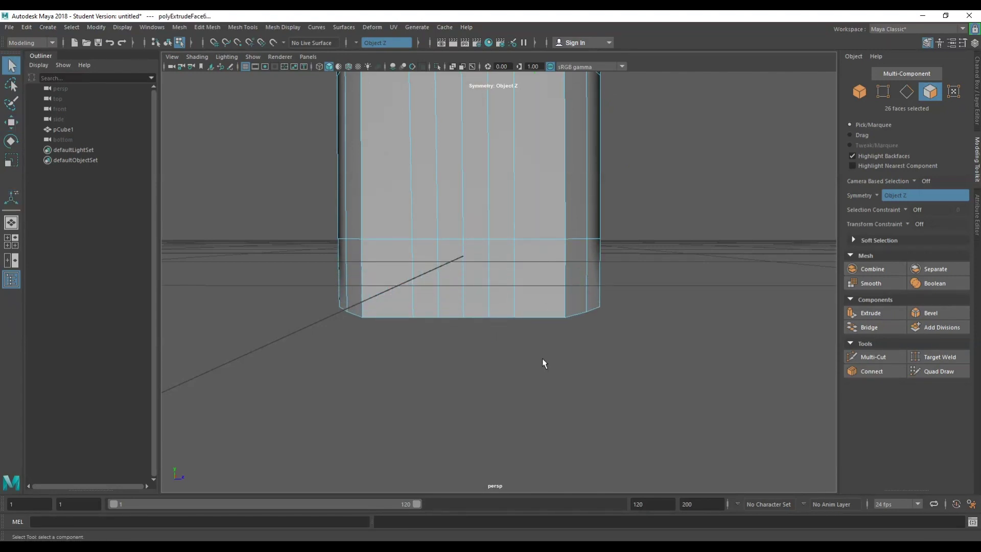
{"action": "key", "text": "w"}
- Inspect the extruded torso from the front and back, and undo the cleared selection
{"action": "left_click_drag", "start_coordinate": [462, 390], "coordinate": [639, 298], "text": "alt"}
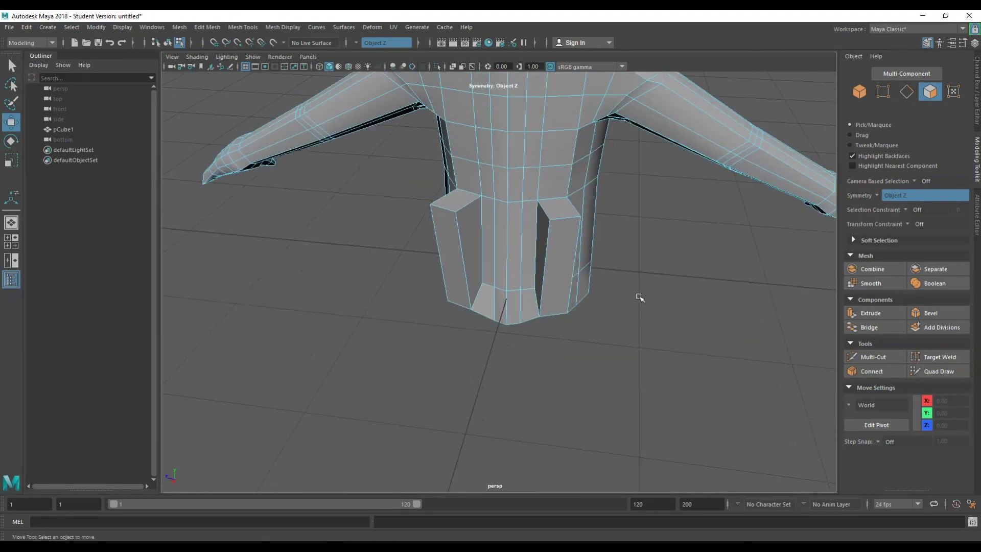
{"action": "left_click_drag", "start_coordinate": [576, 230], "coordinate": [522, 286], "text": "alt"}
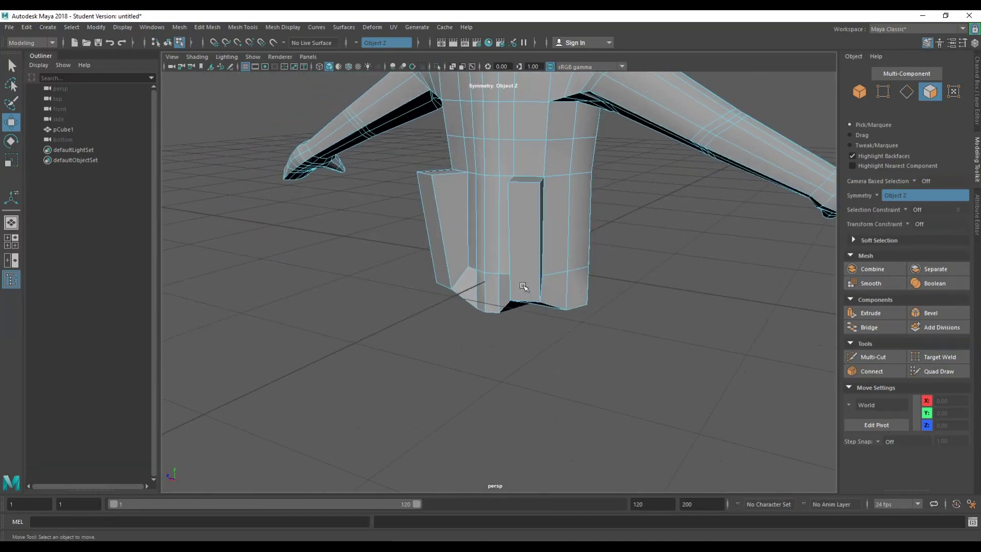
{"action": "left_click_drag", "start_coordinate": [509, 198], "coordinate": [648, 276], "text": "alt"}
{"action": "key", "text": "ctrl+z"}
{"action": "key", "text": "ctrl+z"}
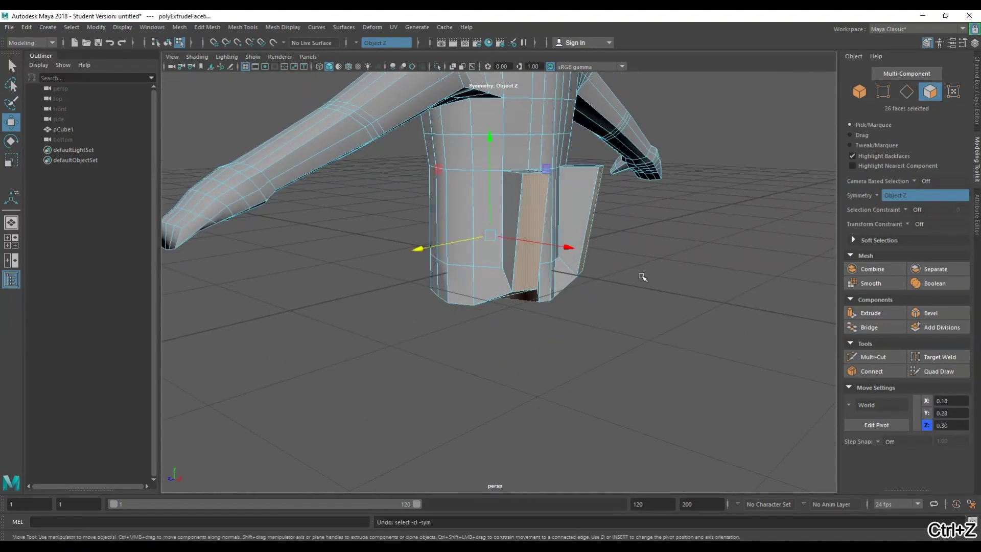
- Undo the extrusion, deselect the two stray faces on the torso's back, and check the underside selection in wireframe before restoring smooth shading
{"action": "left_click_drag", "start_coordinate": [537, 302], "coordinate": [515, 271], "text": "alt"}
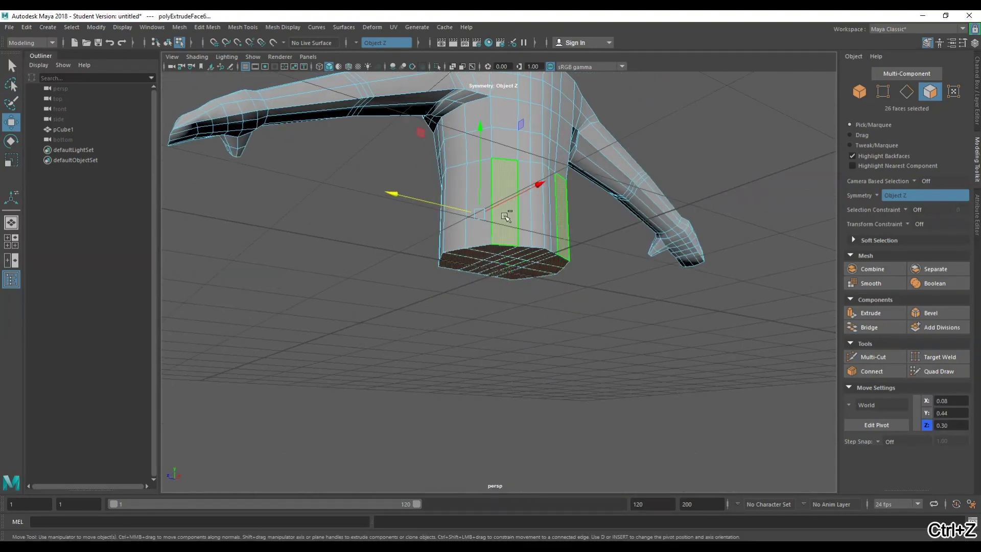
{"action": "left_click_drag", "start_coordinate": [597, 250], "coordinate": [434, 230], "text": "alt"}
{"action": "left_click", "coordinate": [197, 57]}
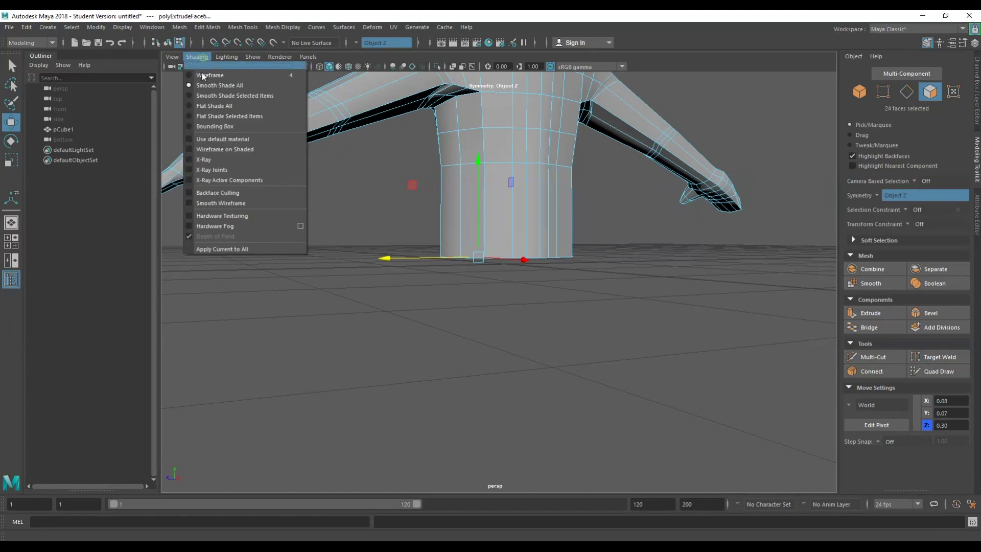
{"action": "left_click", "coordinate": [214, 73]}
{"action": "mouse_move", "coordinate": [264, 110]}
{"action": "left_mouse_down", "text": "alt"}
{"action": "mouse_move", "coordinate": [343, 300]}
{"action": "mouse_move", "coordinate": [394, 281]}
{"action": "mouse_move", "coordinate": [391, 219]}
{"action": "left_mouse_up", "text": "alt"}
{"action": "left_click", "coordinate": [197, 57]}
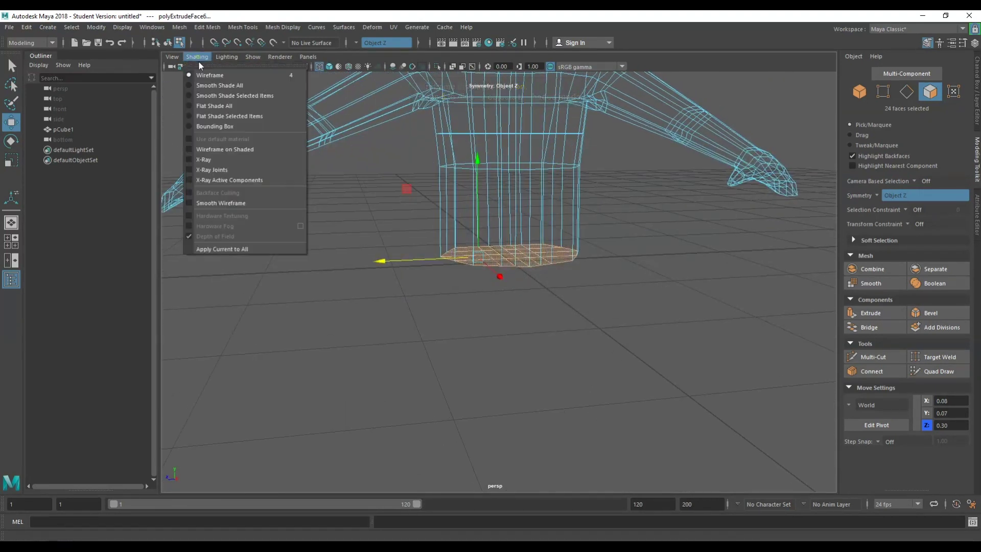
{"action": "left_click", "coordinate": [213, 87]}
{"action": "mouse_move", "coordinate": [551, 324]}
{"action": "left_mouse_down", "text": "alt"}
{"action": "mouse_move", "coordinate": [541, 301]}
{"action": "mouse_move", "coordinate": [569, 324]}
{"action": "left_mouse_up", "text": "alt"}
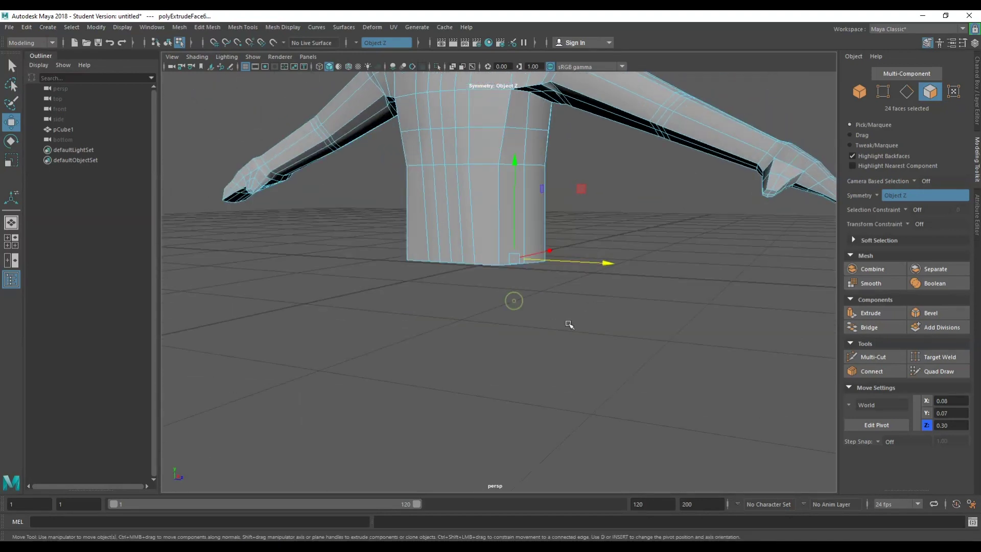
- Extrude the 24 selected underside faces down into a short hip section and clear the selection
{"action": "key", "text": "ctrl+e"}
{"action": "left_click_drag", "start_coordinate": [502, 299], "coordinate": [555, 301]}
{"action": "key", "text": "q"}
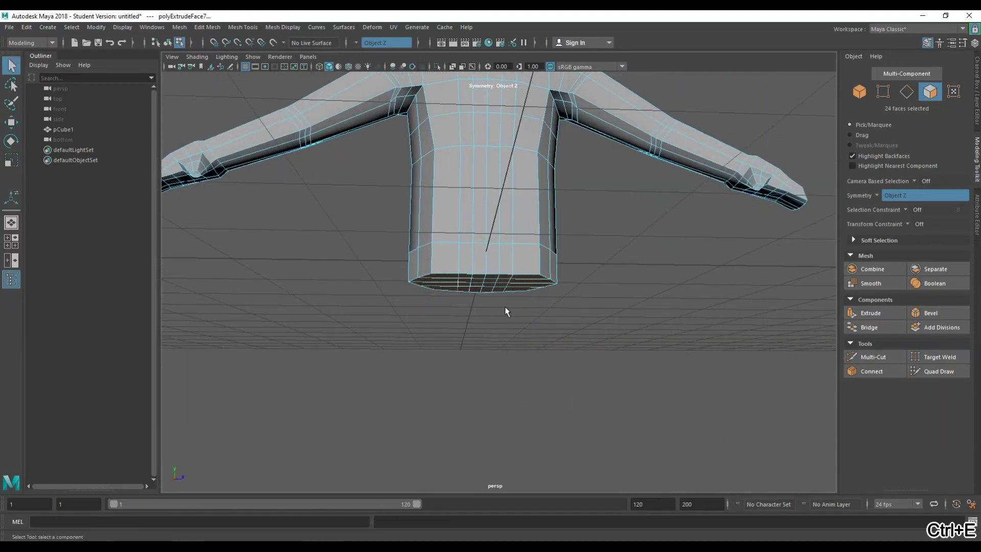
{"action": "scroll", "coordinate": [505, 307], "scroll_direction": "up", "scroll_amount": 4}
{"action": "left_click", "coordinate": [484, 348]}
{"action": "left_click_drag", "start_coordinate": [484, 349], "coordinate": [541, 293], "text": "alt"}
{"action": "scroll", "coordinate": [436, 321], "scroll_direction": "down", "scroll_amount": 6}
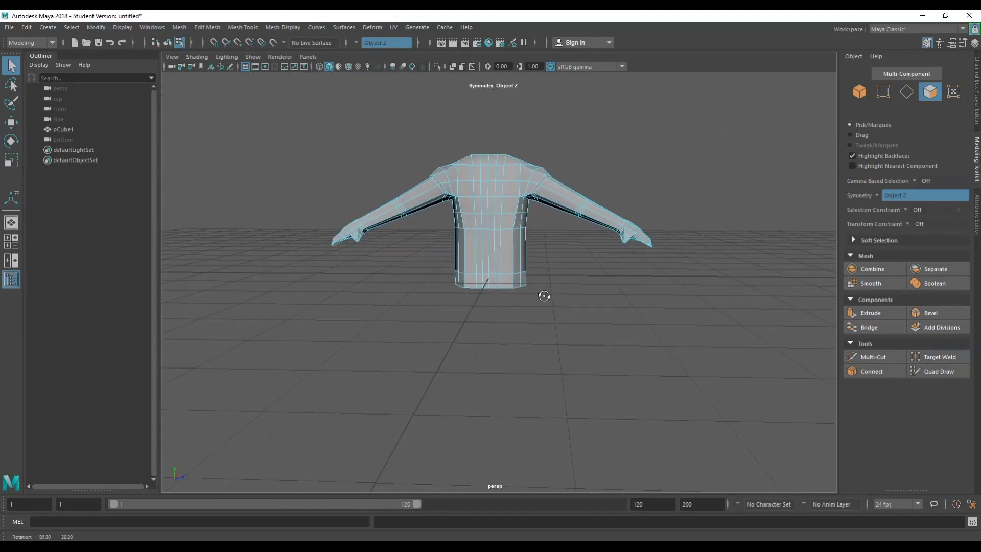
{"action": "right_click_drag", "start_coordinate": [541, 293], "coordinate": [499, 333], "text": "alt"}
- Select the faces covering the underside of the new hip section, working outward from the centre line
{"action": "left_click_drag", "start_coordinate": [499, 333], "coordinate": [503, 273], "text": "alt"}
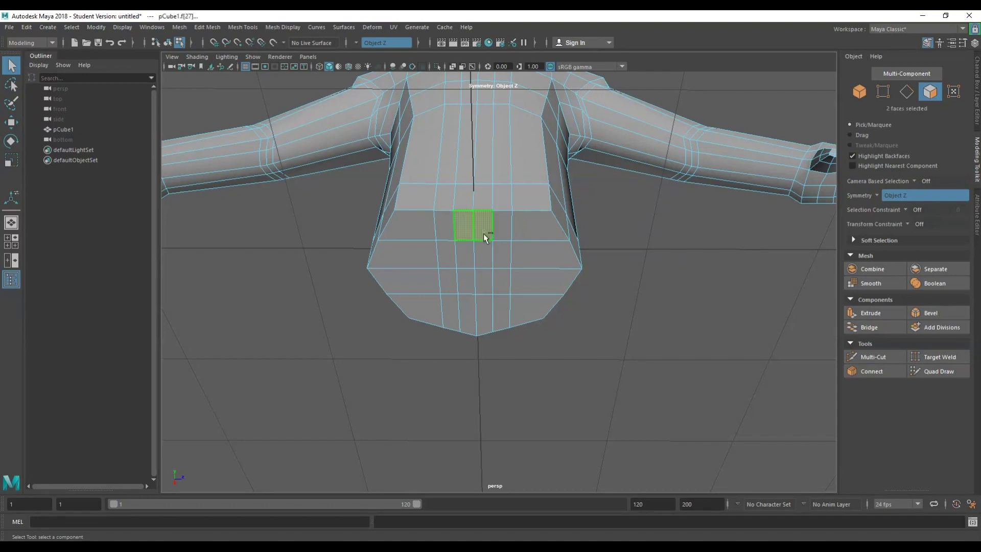
{"action": "left_click", "coordinate": [484, 255], "text": "shift"}
{"action": "left_click", "coordinate": [485, 283], "text": "shift"}
{"action": "left_click", "coordinate": [483, 318], "text": "shift"}
{"action": "left_click", "coordinate": [500, 312], "text": "shift"}
{"action": "left_click", "coordinate": [502, 281], "text": "shift"}
{"action": "left_click", "coordinate": [501, 254], "text": "shift"}
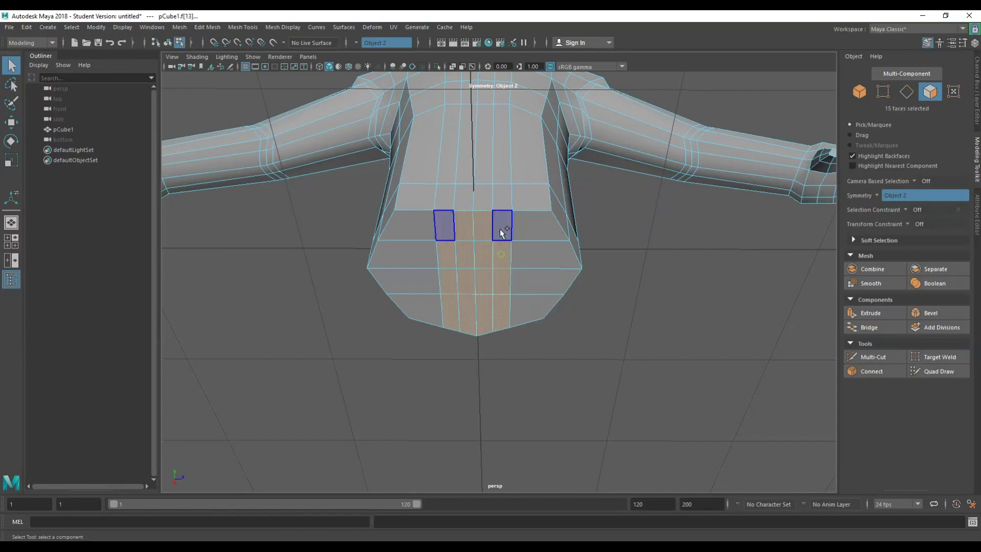
{"action": "mouse_move", "coordinate": [500, 229]}
{"action": "left_mouse_down"}
{"action": "mouse_move", "coordinate": [535, 239]}
{"action": "mouse_move", "coordinate": [532, 339]}
{"action": "left_mouse_up"}
- Rotate the hip section's underside faces so each half tilts outward toward its leg, and move them down
{"action": "key", "text": "e"}
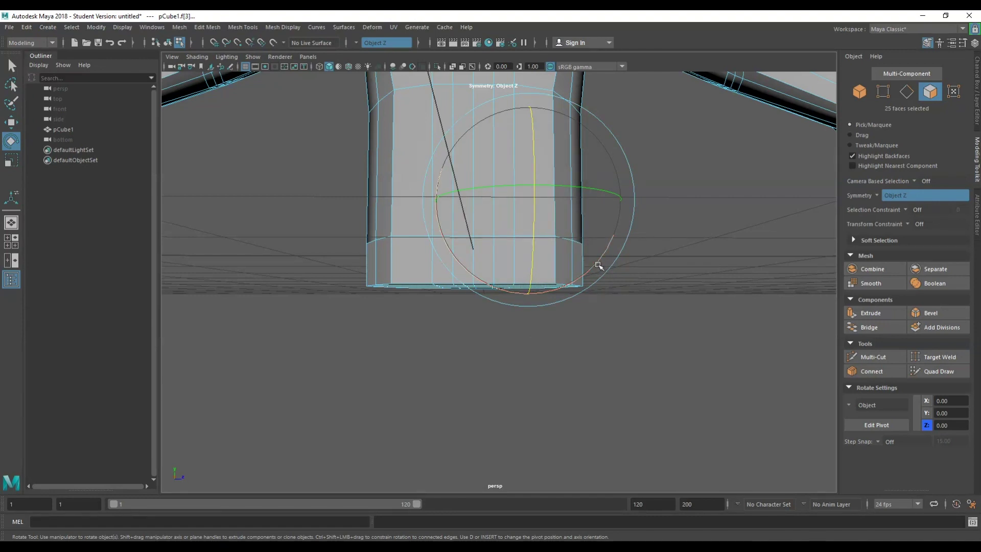
{"action": "left_click_drag", "start_coordinate": [598, 266], "coordinate": [592, 221]}
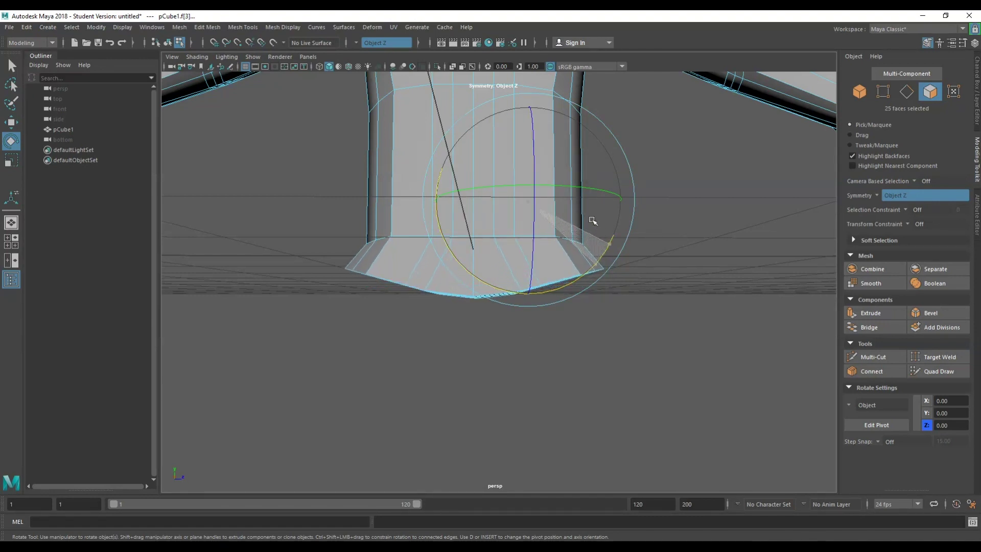
{"action": "key", "text": "w"}
{"action": "left_click_drag", "start_coordinate": [535, 200], "coordinate": [536, 248]}
{"action": "key", "text": "e"}
{"action": "left_click_drag", "start_coordinate": [587, 344], "coordinate": [563, 368]}
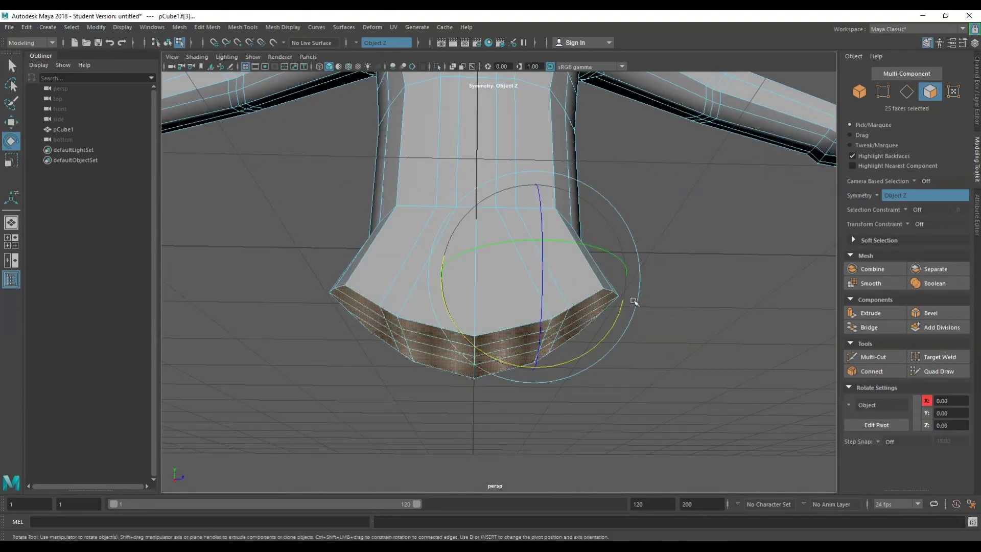
- Scale the tilted underside faces inward to narrow the bottom of the hip section
{"action": "key", "text": "r"}
{"action": "left_click_drag", "start_coordinate": [624, 279], "coordinate": [592, 283]}
{"action": "left_click_drag", "start_coordinate": [593, 283], "coordinate": [559, 350], "text": "alt"}
{"action": "left_click_drag", "start_coordinate": [624, 278], "coordinate": [483, 339]}
{"action": "scroll", "coordinate": [631, 282], "scroll_direction": "down", "scroll_amount": 5}
{"action": "scroll", "coordinate": [580, 400], "scroll_direction": "up", "scroll_amount": 5}
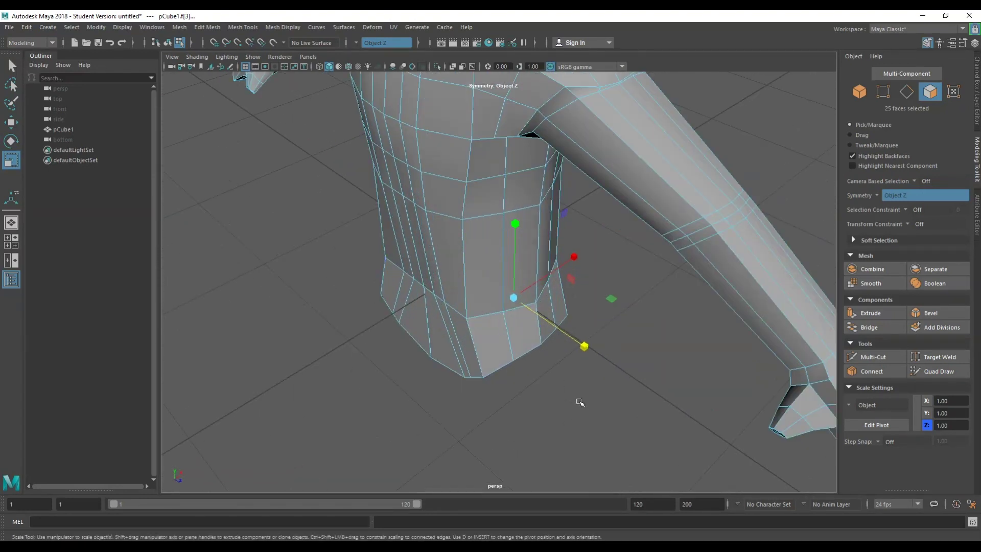
- Try moving the vertical edge at each front corner of the hip section
{"action": "right_click", "coordinate": [580, 401]}
{"action": "left_click", "coordinate": [550, 269]}
{"action": "left_click", "coordinate": [466, 319]}
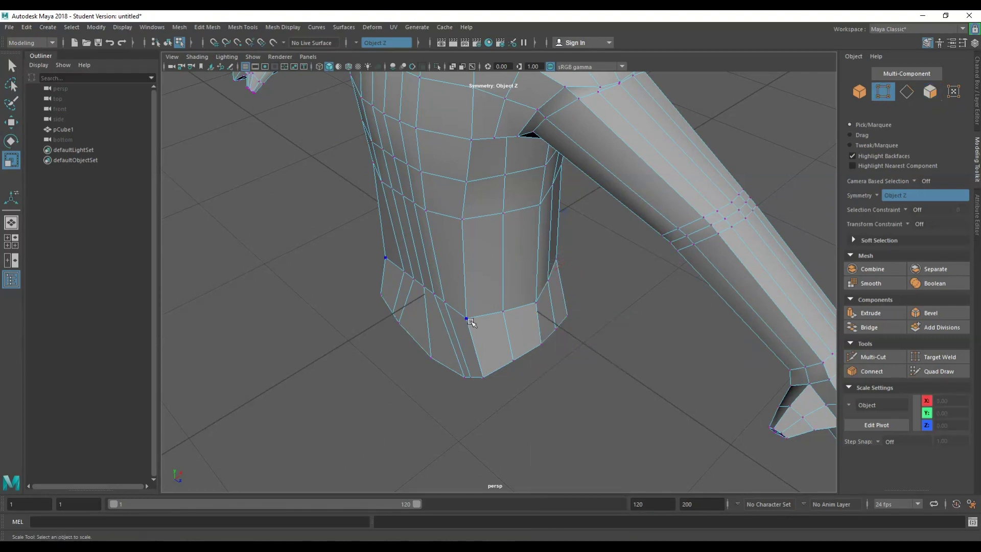
{"action": "right_click_drag", "start_coordinate": [491, 260], "coordinate": [492, 228]}
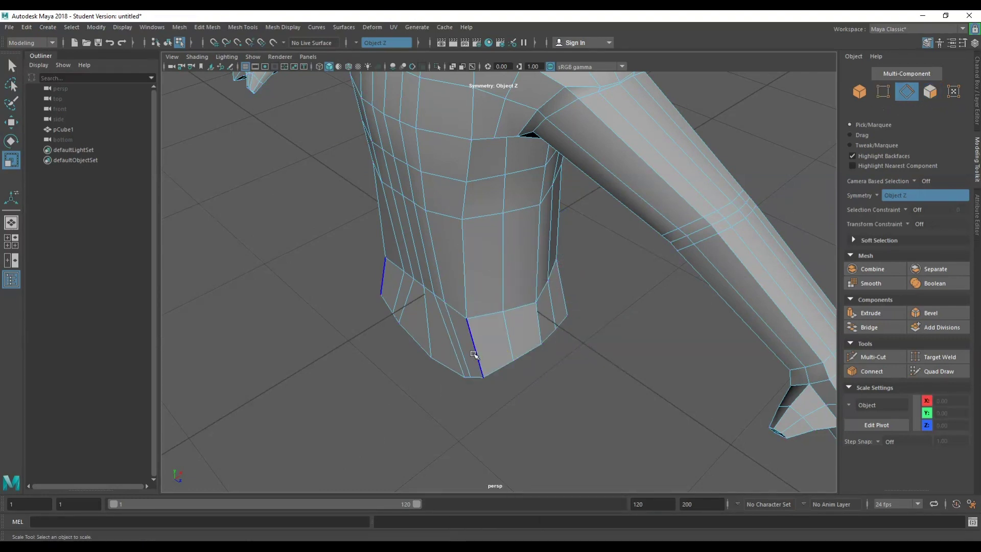
{"action": "left_click", "coordinate": [475, 356]}
{"action": "key", "text": "w"}
{"action": "left_click_drag", "start_coordinate": [486, 342], "coordinate": [507, 290]}
{"action": "key", "text": "ctrl+z"}
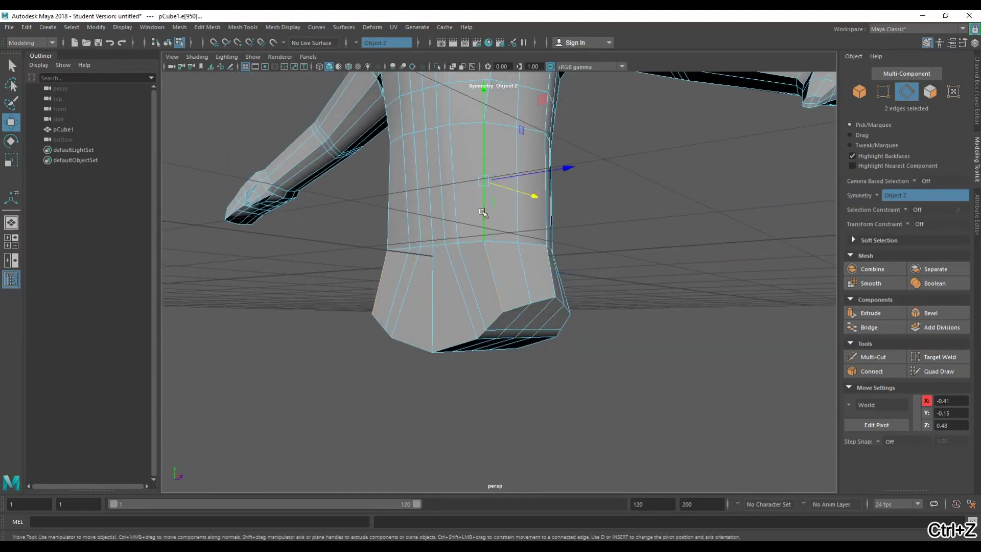
- Select the vertical edge line along each front corner of the torso and move it inward along X by about 0.05
{"action": "double_click", "coordinate": [482, 211]}
{"action": "left_click_drag", "start_coordinate": [488, 256], "coordinate": [436, 343], "text": "alt"}
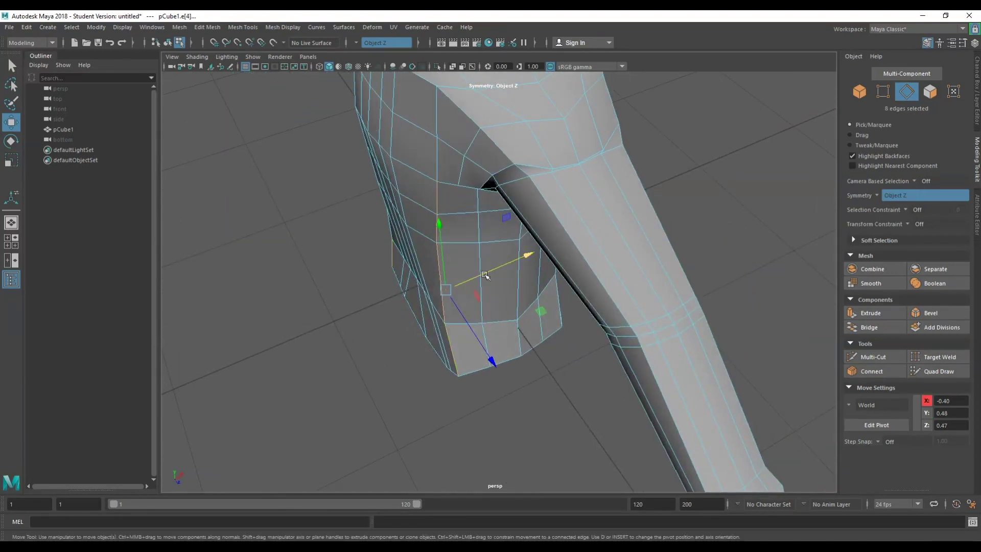
{"action": "left_click_drag", "start_coordinate": [485, 276], "coordinate": [581, 199]}
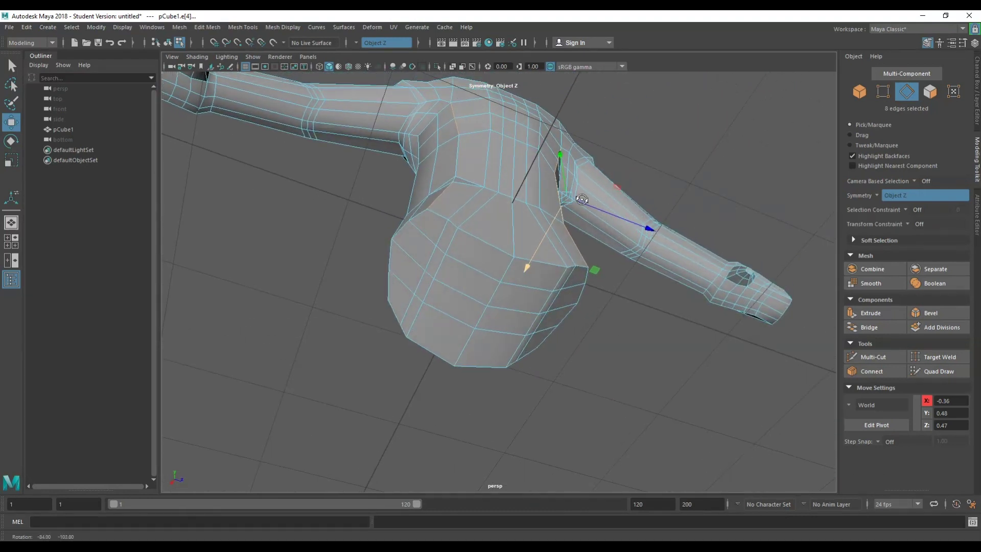
- Examine the hip section's faces and vertices in wireframe, and return to smooth shading with vertex selection active
{"action": "right_click", "coordinate": [463, 183]}
{"action": "left_click", "coordinate": [463, 209]}
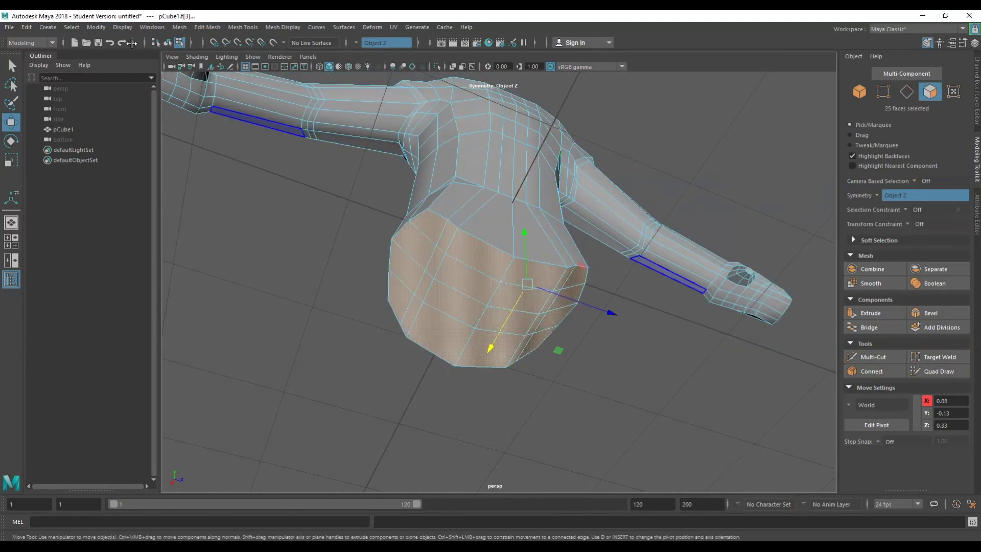
{"action": "left_click", "coordinate": [196, 57]}
{"action": "left_click", "coordinate": [209, 75]}
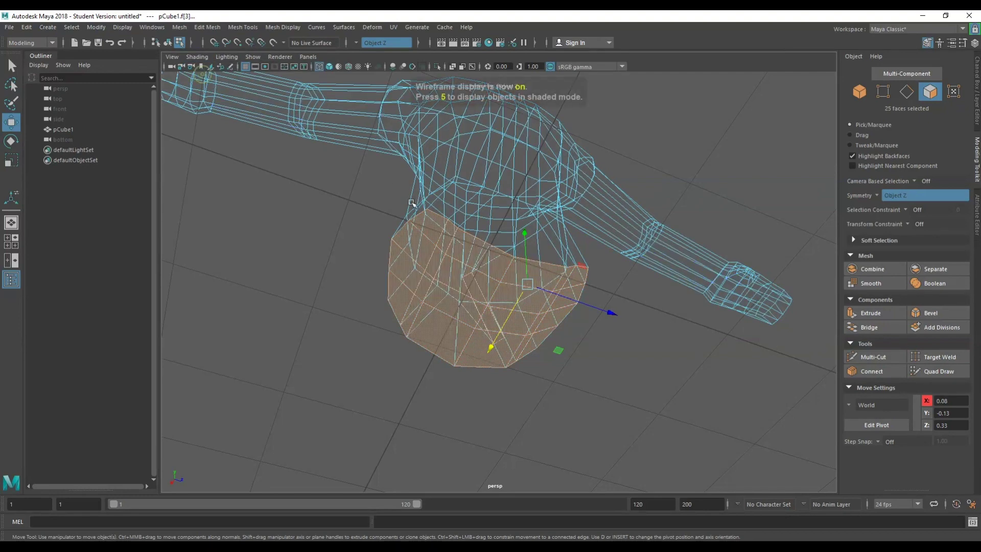
{"action": "mouse_move", "coordinate": [444, 205]}
{"action": "left_mouse_down", "text": "alt"}
{"action": "mouse_move", "coordinate": [436, 250]}
{"action": "mouse_move", "coordinate": [420, 266]}
{"action": "mouse_move", "coordinate": [357, 285]}
{"action": "mouse_move", "coordinate": [361, 243]}
{"action": "mouse_move", "coordinate": [409, 241]}
{"action": "mouse_move", "coordinate": [389, 238]}
{"action": "left_mouse_up", "text": "alt"}
{"action": "right_click_drag", "start_coordinate": [223, 217], "coordinate": [223, 243]}
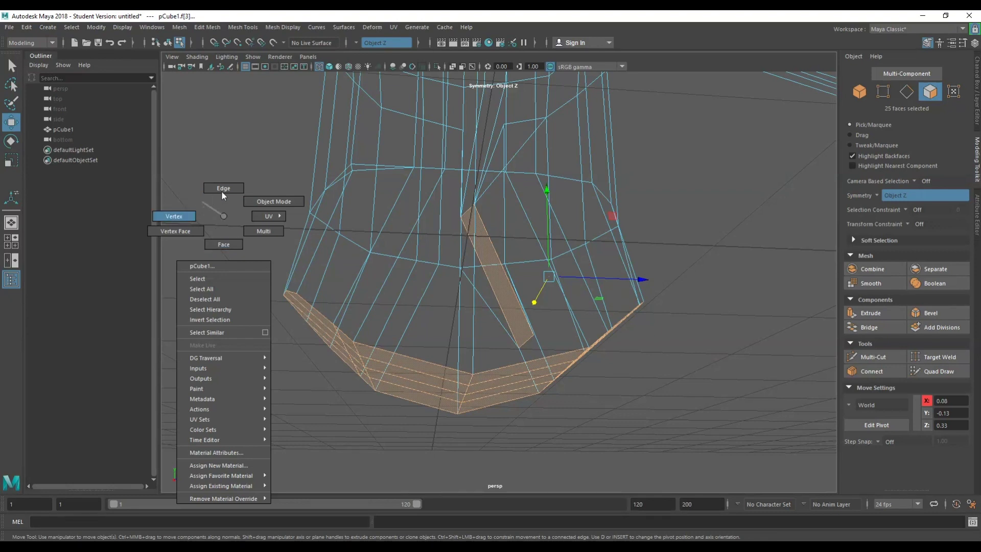
{"action": "right_click_drag", "start_coordinate": [221, 191], "coordinate": [193, 211]}
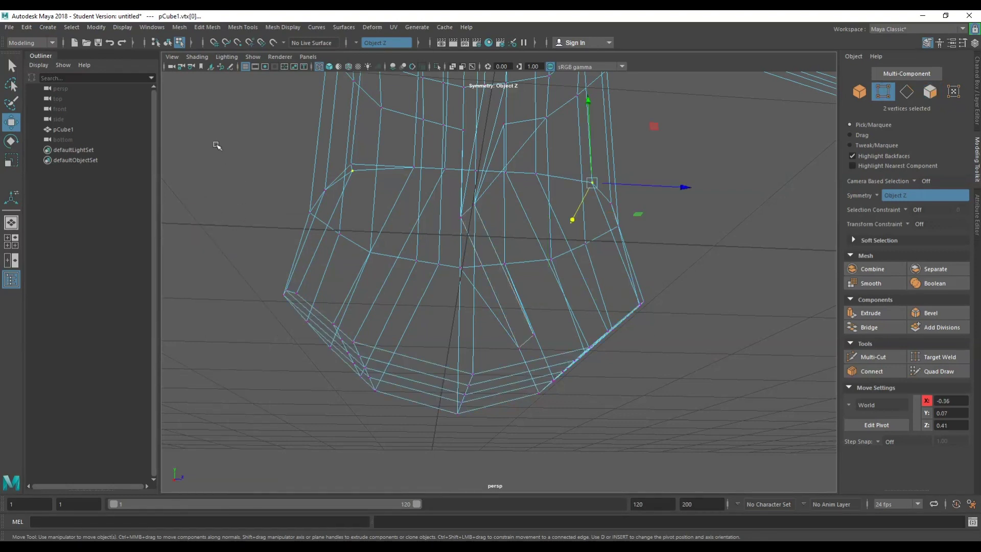
{"action": "left_click", "coordinate": [198, 57]}
{"action": "left_click", "coordinate": [208, 85]}
{"action": "scroll", "coordinate": [498, 218], "scroll_direction": "down", "scroll_amount": 4}
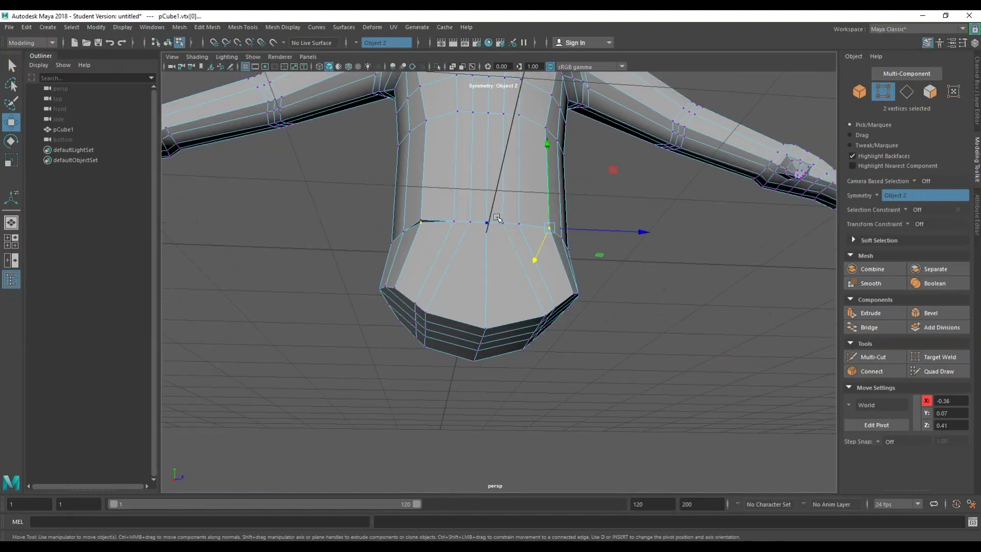
- Move the front corner vertices at the top of the hip section down to about Y -0.12
{"action": "mouse_move", "coordinate": [573, 314]}
{"action": "left_mouse_down", "text": "alt"}
{"action": "mouse_move", "coordinate": [566, 327]}
{"action": "mouse_move", "coordinate": [532, 313]}
{"action": "left_mouse_up", "text": "alt"}
{"action": "left_click", "coordinate": [404, 240]}
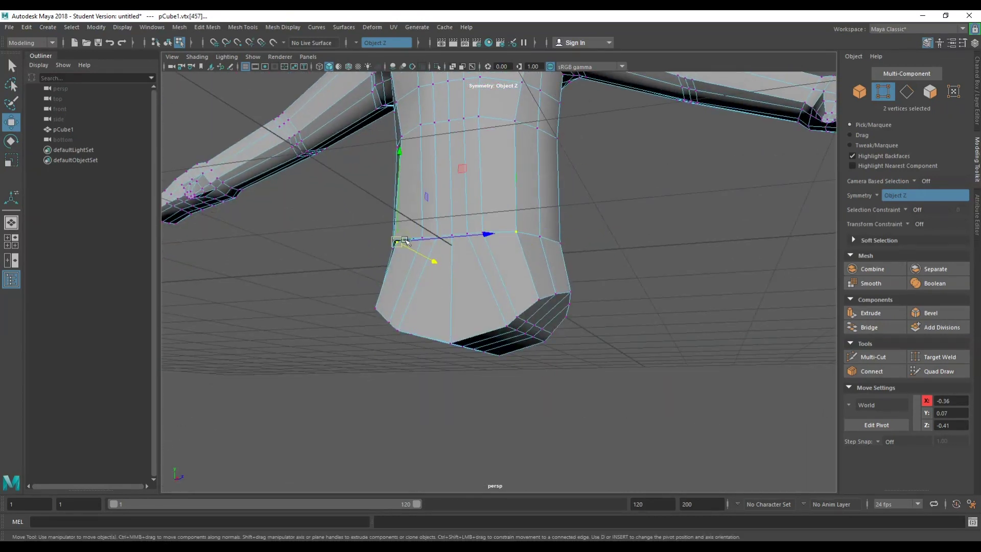
{"action": "left_click_drag", "start_coordinate": [400, 181], "coordinate": [400, 212]}
{"action": "left_click_drag", "start_coordinate": [421, 235], "coordinate": [486, 189], "text": "alt"}
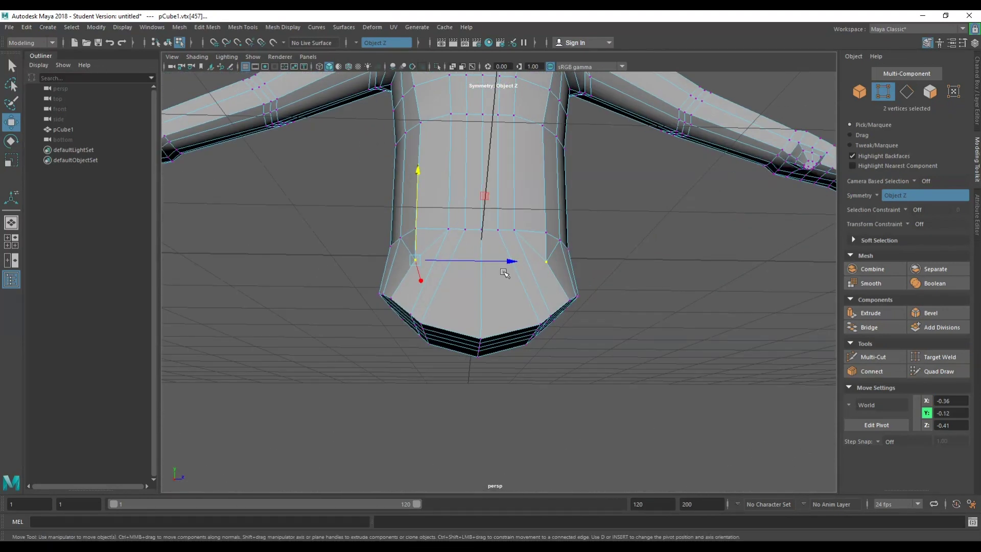
- Undo the hip section's vertex, edge, scaling, rotation and extrusion edits, back to the torso's original flat underside with its faces selected
{"action": "key", "text": "ctrl+z"}
{"action": "key", "text": "ctrl+z"}
{"action": "key", "text": "ctrl+z"}
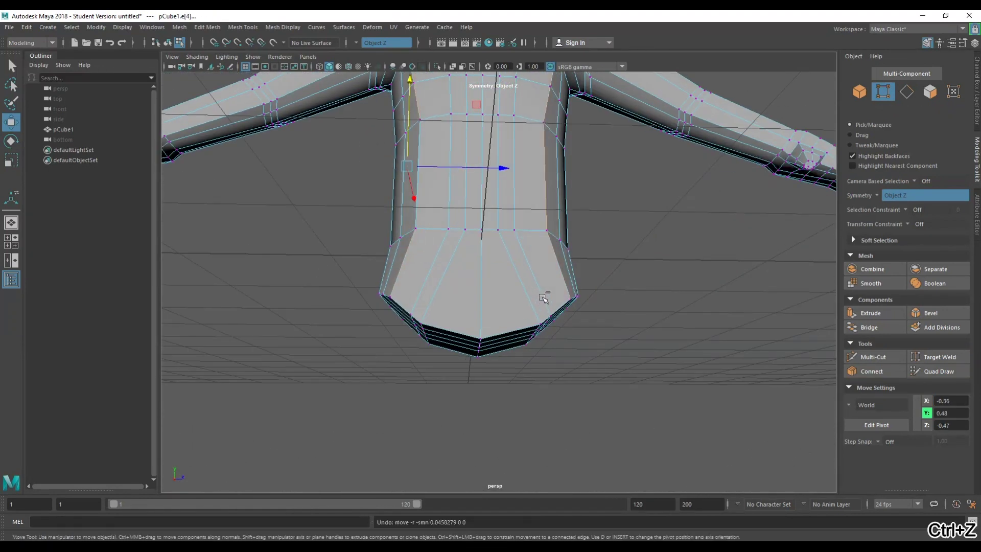
{"action": "key", "text": "ctrl+z"}
{"action": "key", "text": "ctrl+z"}
{"action": "key", "text": "ctrl+z"}
{"action": "key", "text": "ctrl+z"}
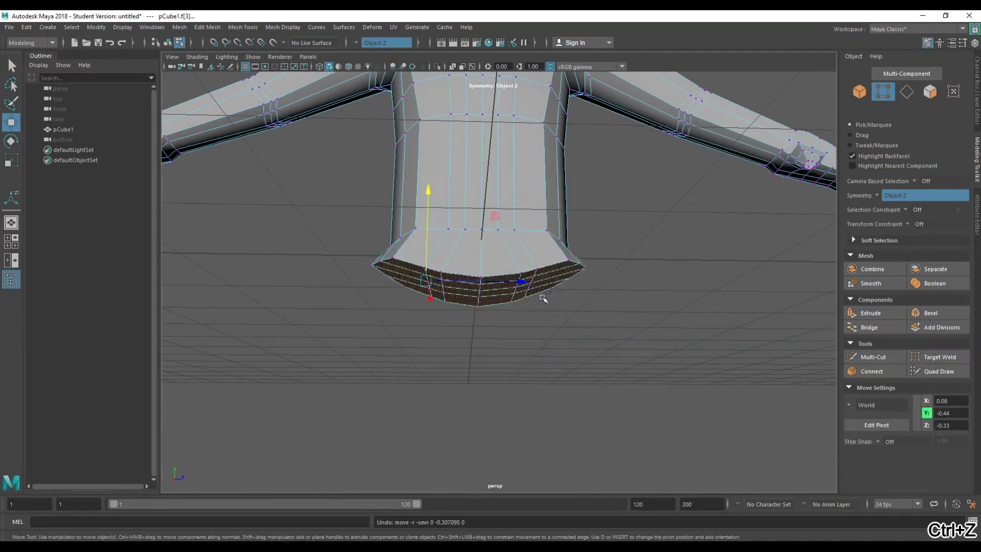
{"action": "key", "text": "ctrl+z"}
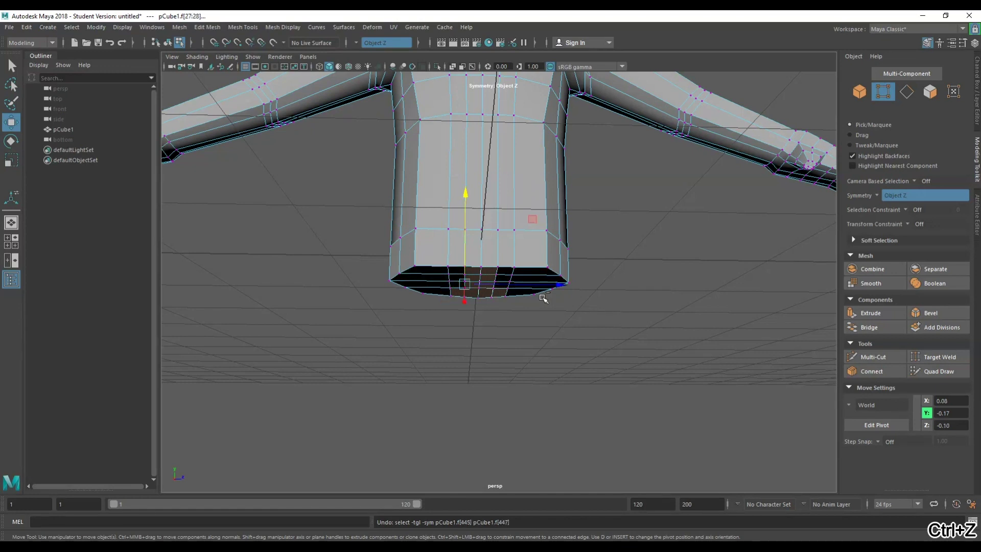
{"action": "key", "text": "ctrl+z"}
{"action": "key", "text": "ctrl+z"}
{"action": "key", "text": "ctrl+z"}
{"action": "key", "text": "ctrl+z"}
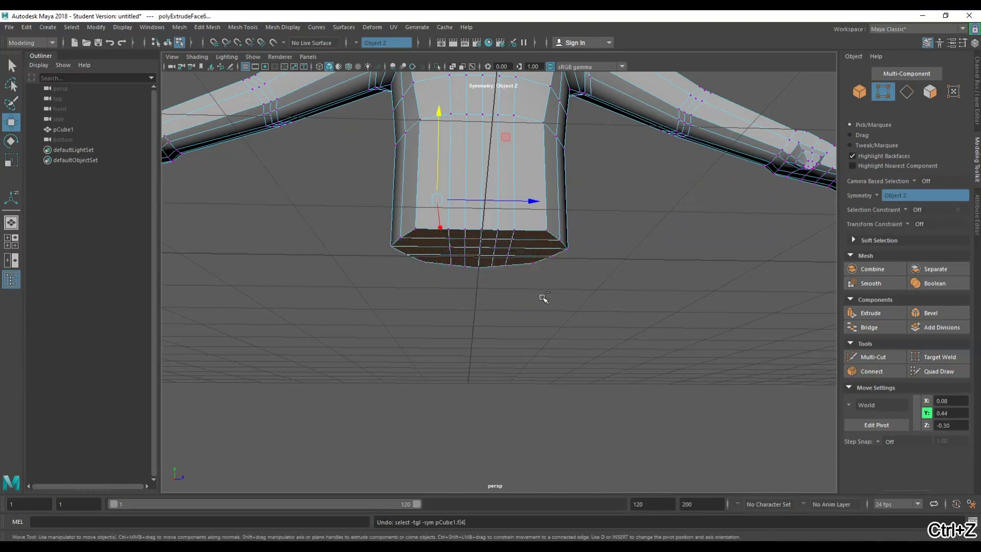
- Undo the remaining face selections and the edge ring split across the torso's underside, and clear the selection
{"action": "left_click_drag", "start_coordinate": [543, 297], "coordinate": [439, 301], "text": "alt"}
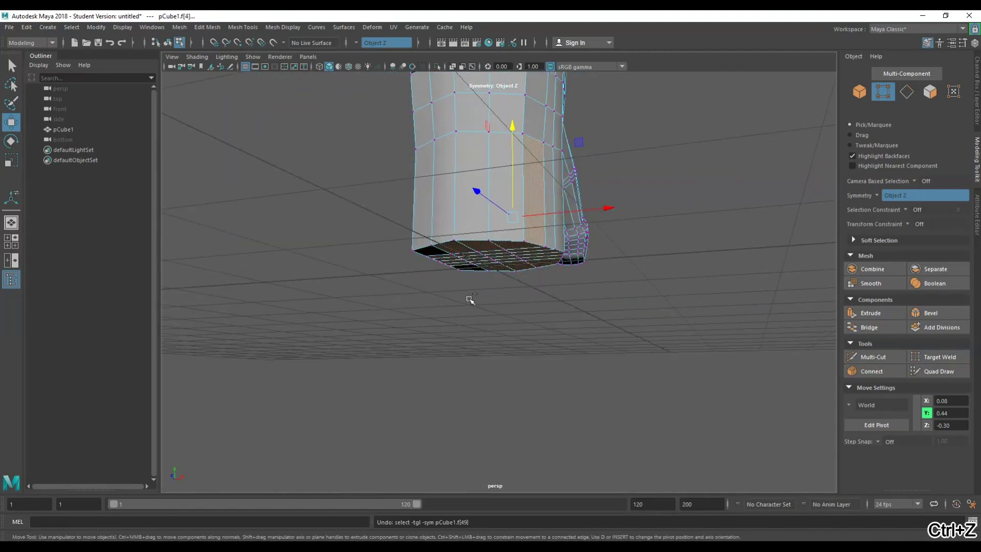
{"action": "key", "text": "ctrl+z"}
{"action": "key", "text": "ctrl+z"}
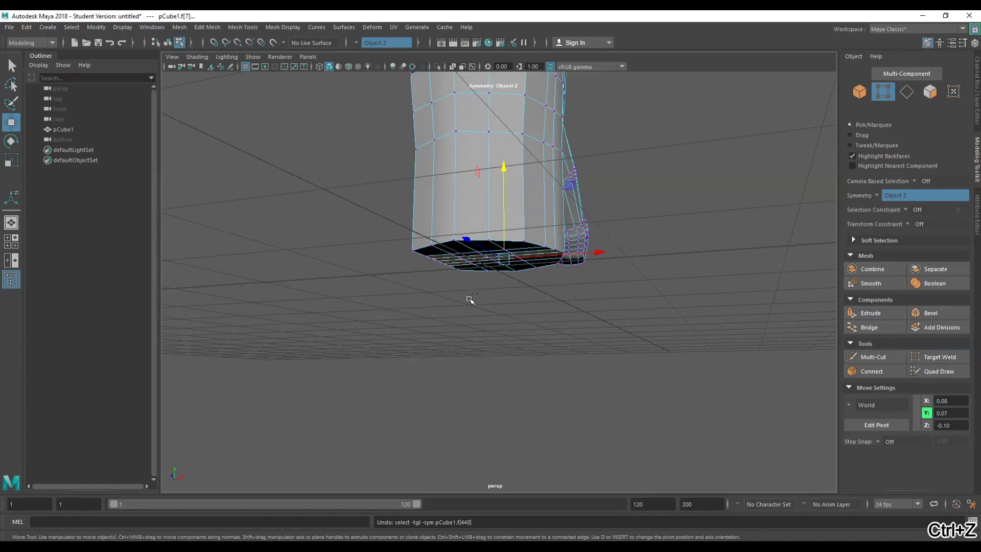
{"action": "key", "text": "ctrl+z"}
{"action": "key", "text": "ctrl+z"}
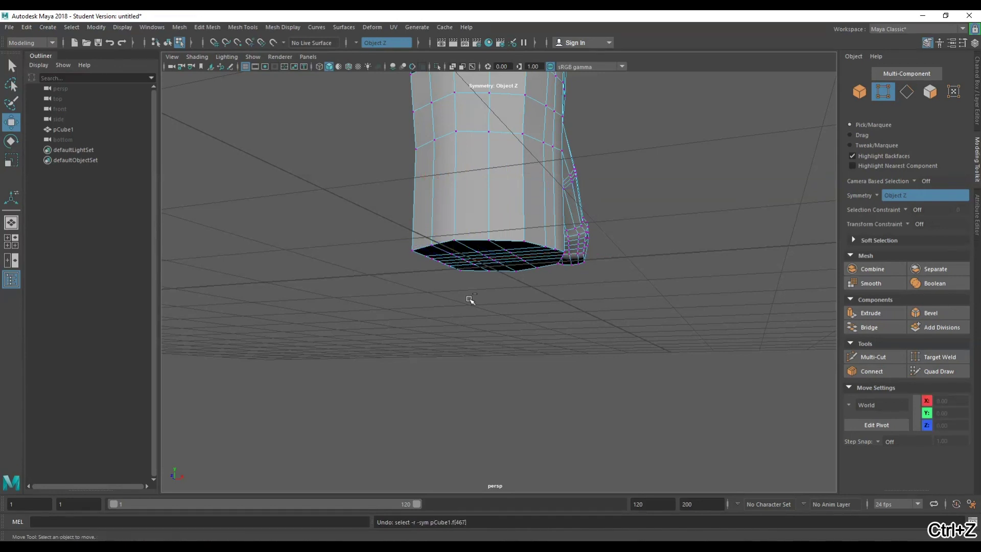
{"action": "key", "text": "ctrl+z"}
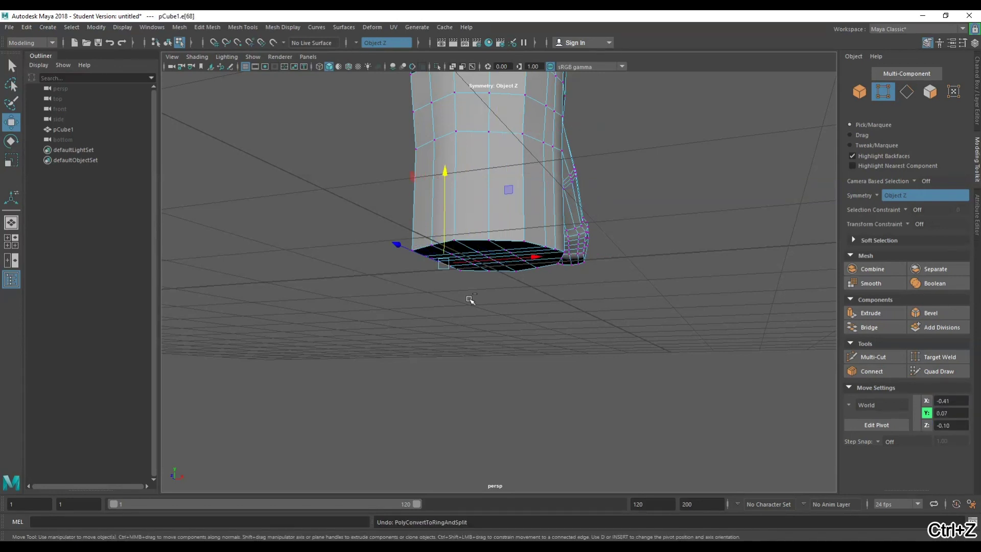
{"action": "key", "text": "ctrl+z"}
{"action": "scroll", "coordinate": [470, 292], "scroll_direction": "down", "scroll_amount": 5}
{"action": "left_click_drag", "start_coordinate": [471, 291], "coordinate": [542, 311], "text": "alt"}
{"action": "left_click", "coordinate": [542, 311]}
{"action": "scroll", "coordinate": [543, 312], "scroll_direction": "up", "scroll_amount": 5}
{"action": "left_click_drag", "start_coordinate": [490, 294], "coordinate": [615, 212], "text": "alt"}
- Select a mirrored pair of outer faces on the torso's underside and try moving them down about 0.62 along Y
{"action": "right_click", "coordinate": [693, 188]}
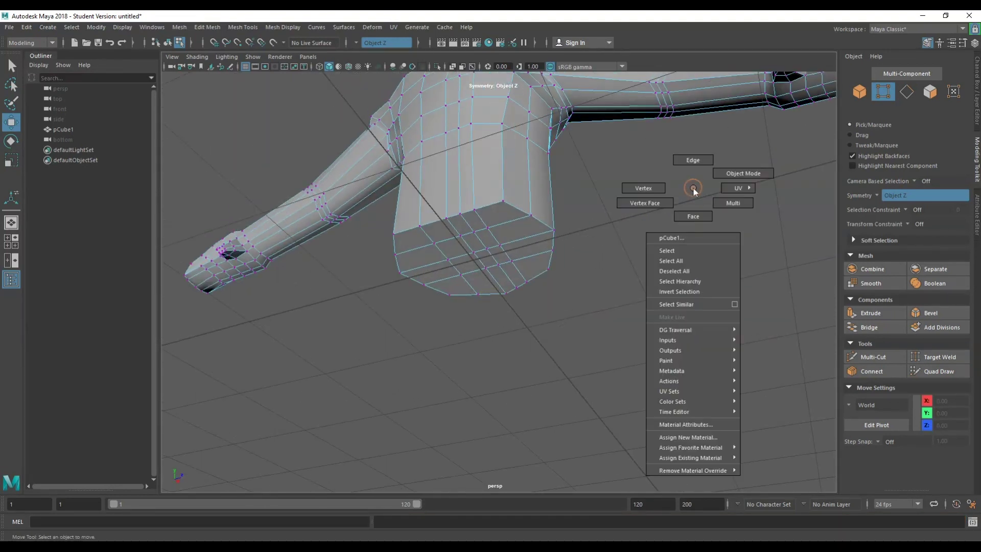
{"action": "left_click", "coordinate": [694, 215]}
{"action": "left_click", "coordinate": [525, 228]}
{"action": "left_click_drag", "start_coordinate": [519, 190], "coordinate": [492, 306]}
{"action": "scroll", "coordinate": [492, 307], "scroll_direction": "down", "scroll_amount": 5}
{"action": "key", "text": "ctrl+z"}
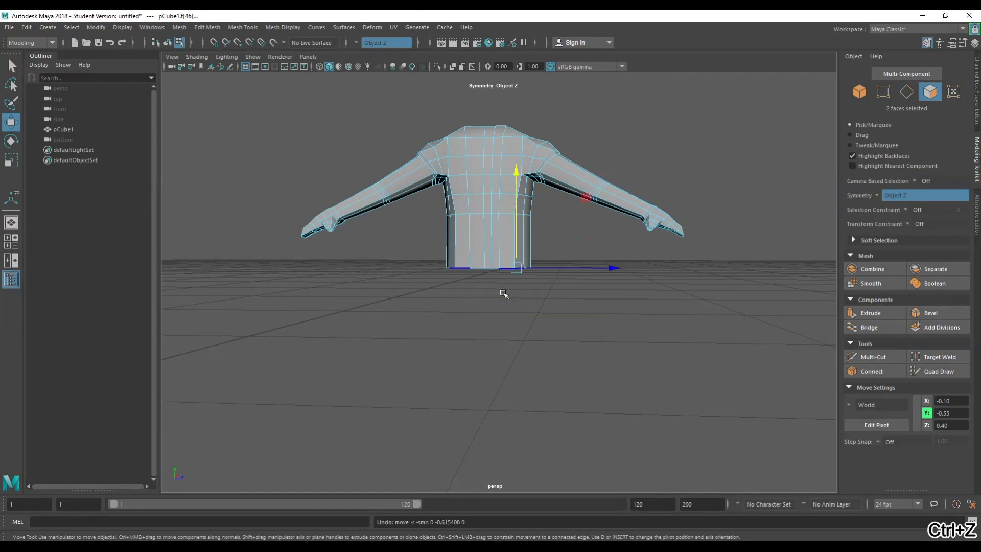
{"action": "scroll", "coordinate": [516, 290], "scroll_direction": "up", "scroll_amount": 2}
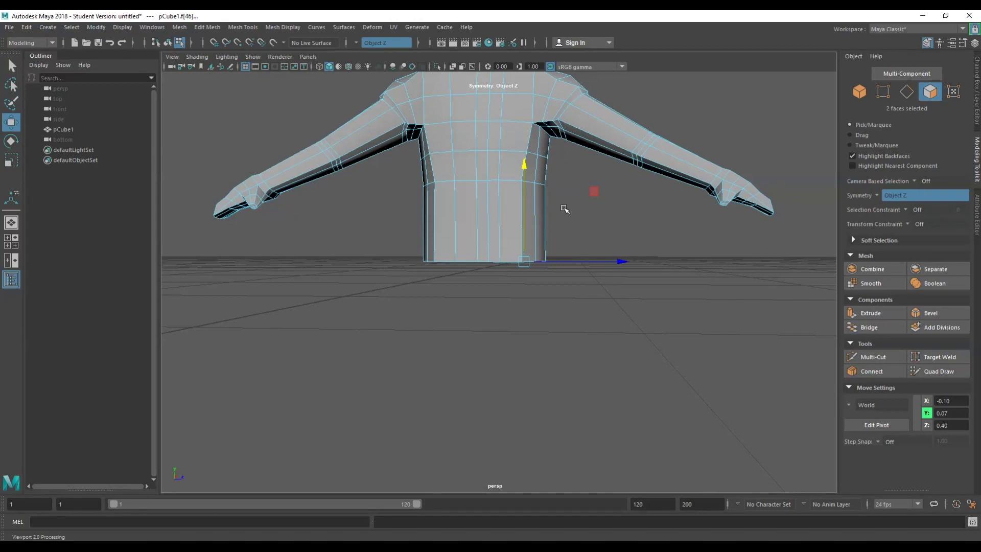
{"action": "scroll", "coordinate": [509, 266], "scroll_direction": "up", "scroll_amount": 5}
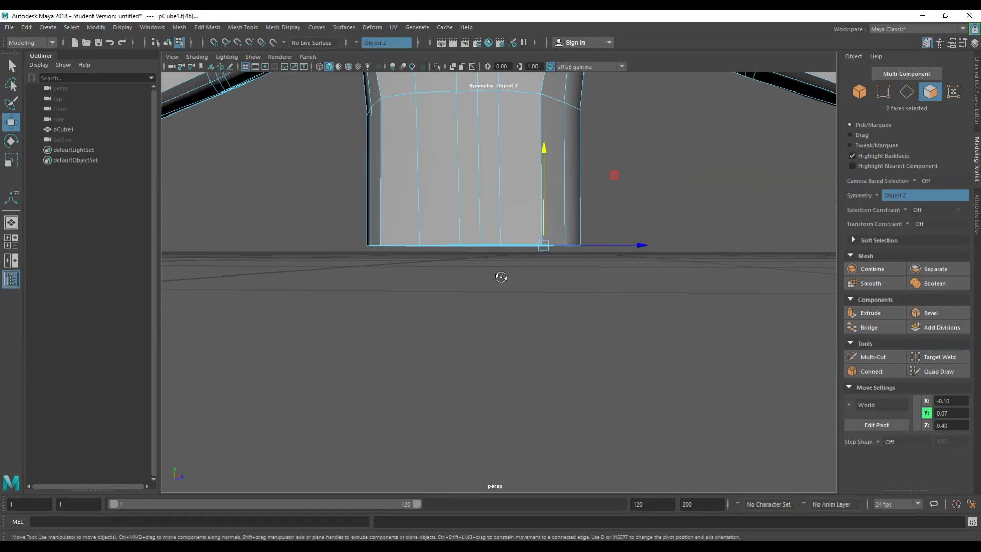
{"action": "left_click_drag", "start_coordinate": [502, 276], "coordinate": [460, 193], "text": "alt"}
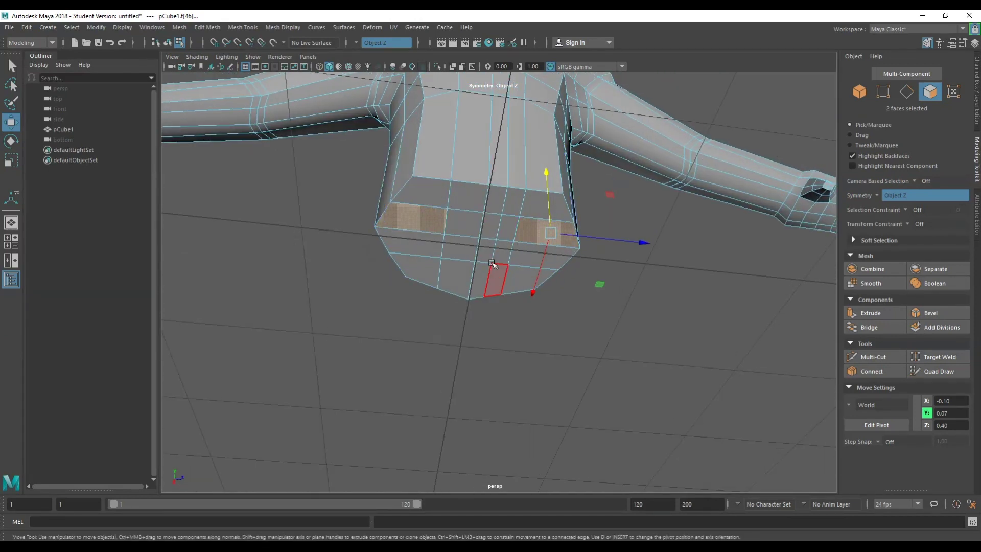
- Insert a vertical edge loop through the torso between its centre line and the neighbouring loop, matching the opposite side
{"action": "left_click_drag", "start_coordinate": [476, 290], "coordinate": [460, 269], "text": "alt"}
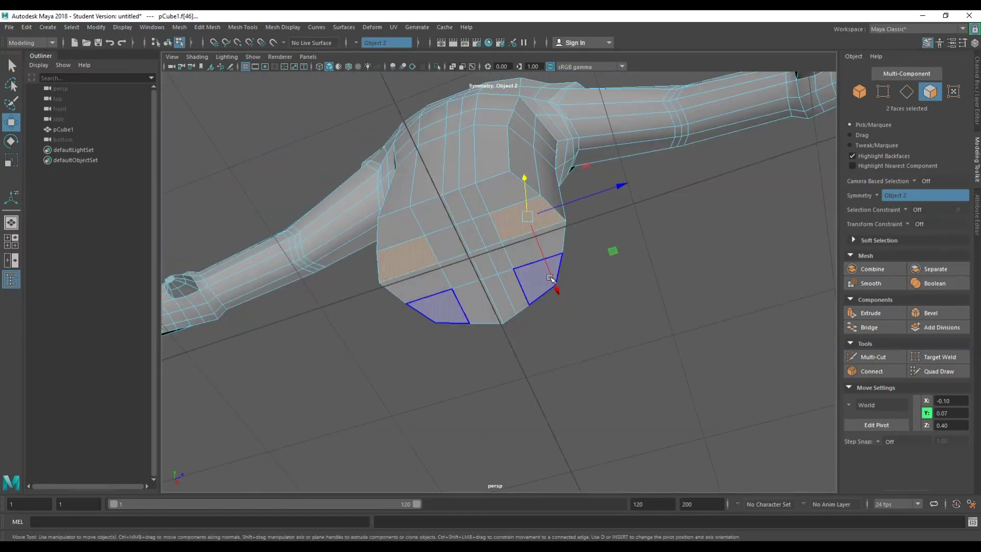
{"action": "left_click_drag", "start_coordinate": [559, 289], "coordinate": [606, 306], "text": "alt"}
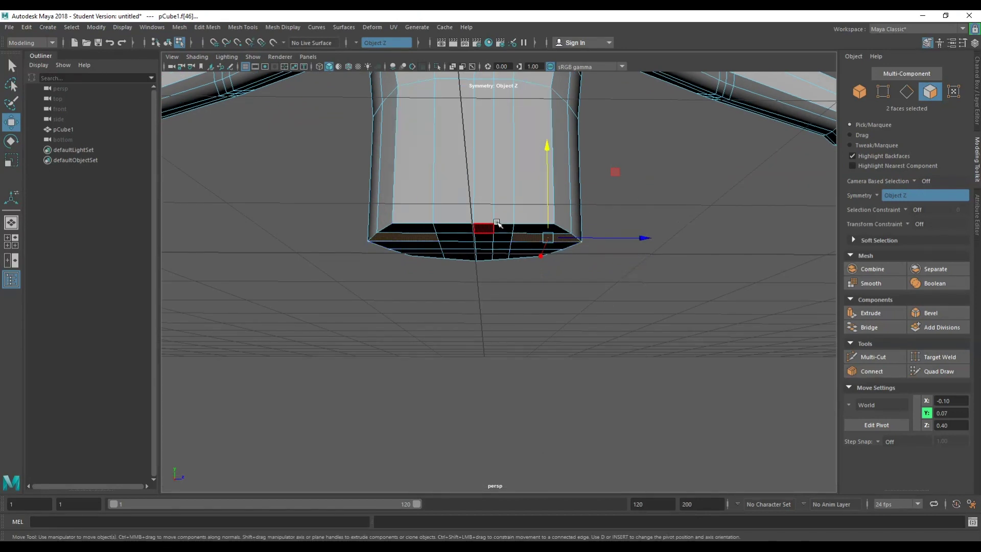
{"action": "key", "text": "q"}
{"action": "left_click", "coordinate": [457, 206]}
{"action": "right_click_drag", "start_coordinate": [458, 203], "coordinate": [461, 185]}
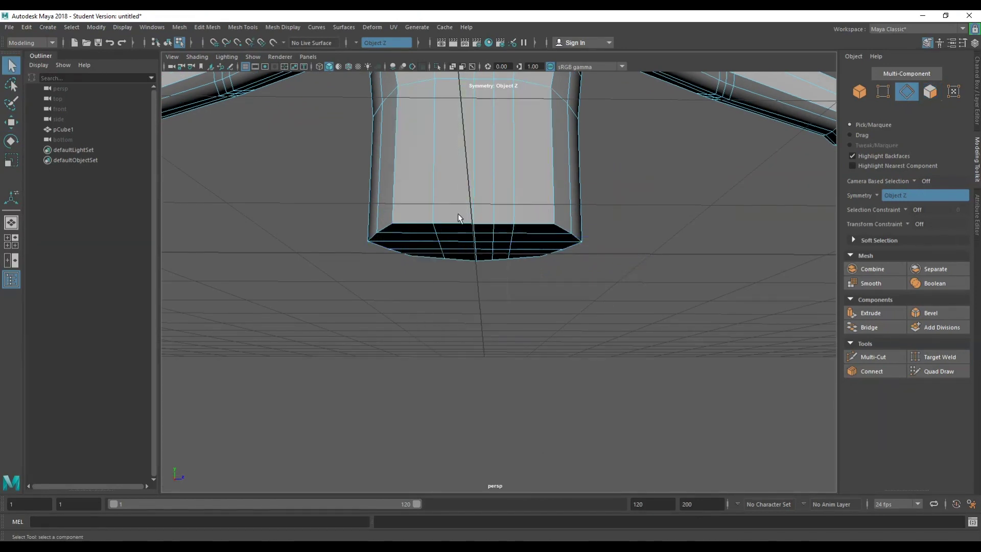
{"action": "right_click_drag", "start_coordinate": [457, 225], "coordinate": [468, 261], "text": "shift"}
{"action": "left_click_drag", "start_coordinate": [470, 276], "coordinate": [521, 232], "text": "alt"}
- Select all the faces on the underside of the torso in face mode
{"action": "right_click_drag", "start_coordinate": [521, 233], "coordinate": [527, 246]}
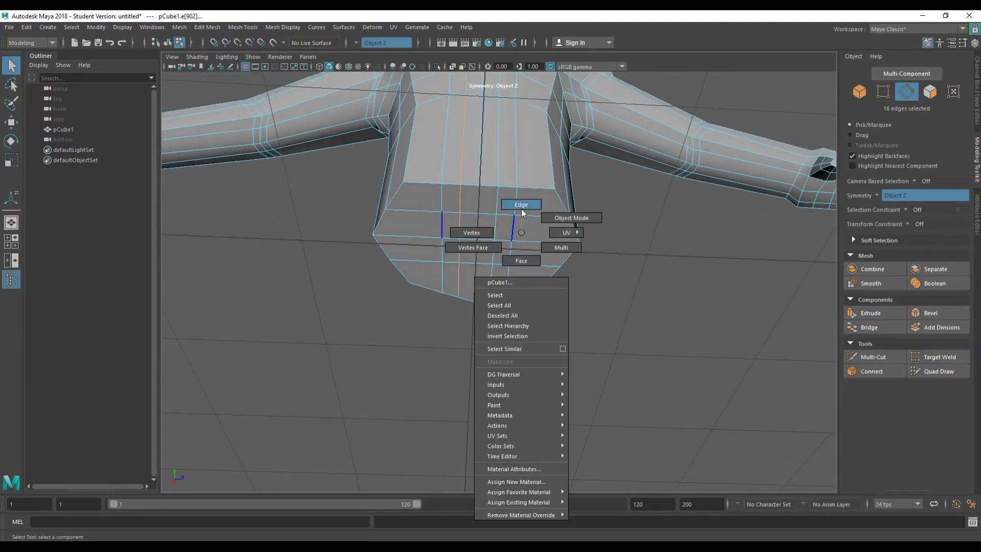
{"action": "right_click_drag", "start_coordinate": [521, 208], "coordinate": [521, 260]}
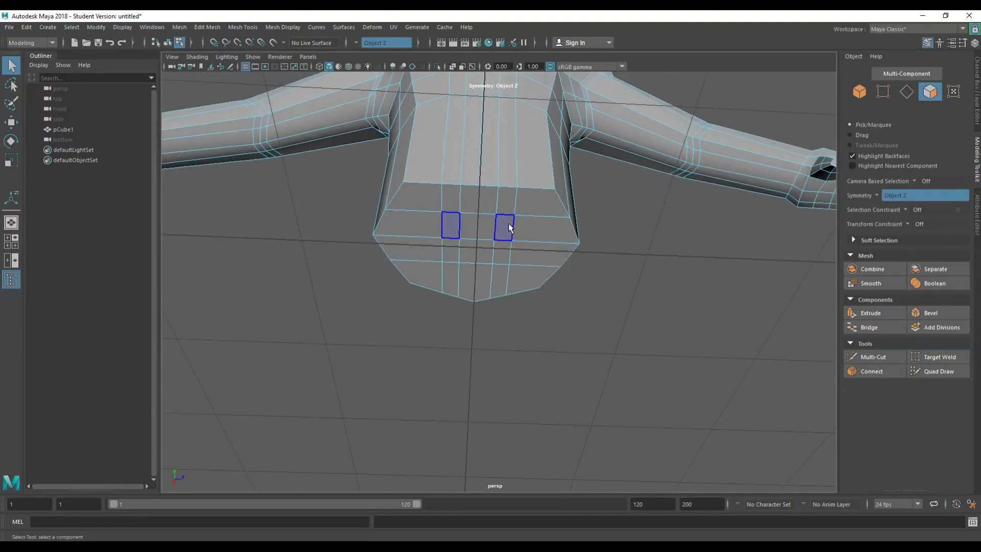
{"action": "left_click", "coordinate": [544, 212], "text": "shift"}
{"action": "left_click", "coordinate": [500, 267], "text": "shift"}
{"action": "left_click_drag", "start_coordinate": [502, 269], "coordinate": [530, 329], "text": "alt"}
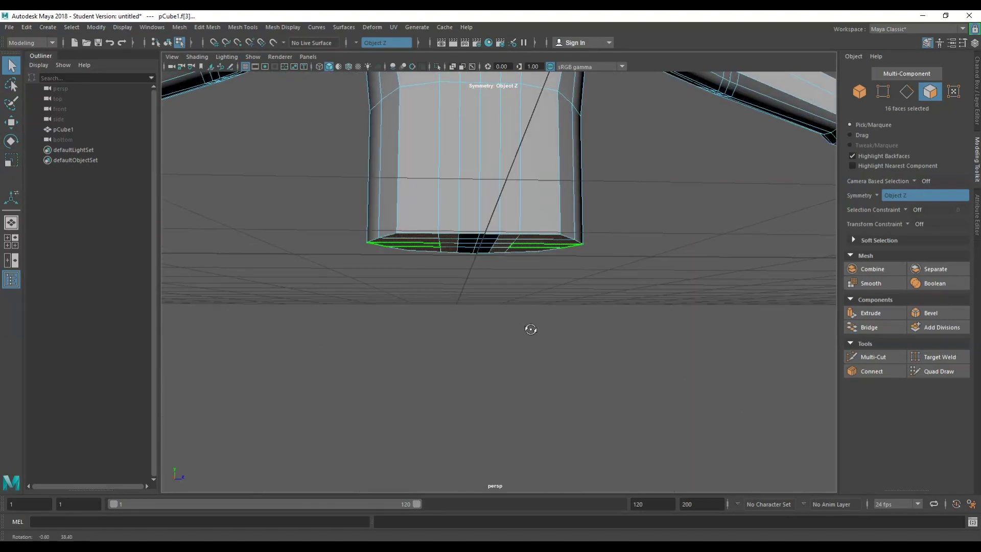
{"action": "left_click_drag", "start_coordinate": [531, 329], "coordinate": [485, 333], "text": "alt"}
{"action": "scroll", "coordinate": [530, 314], "scroll_direction": "down", "scroll_amount": 5}
{"action": "scroll", "coordinate": [529, 315], "scroll_direction": "up", "scroll_amount": 4}
{"action": "left_click", "coordinate": [491, 258], "text": "shift"}
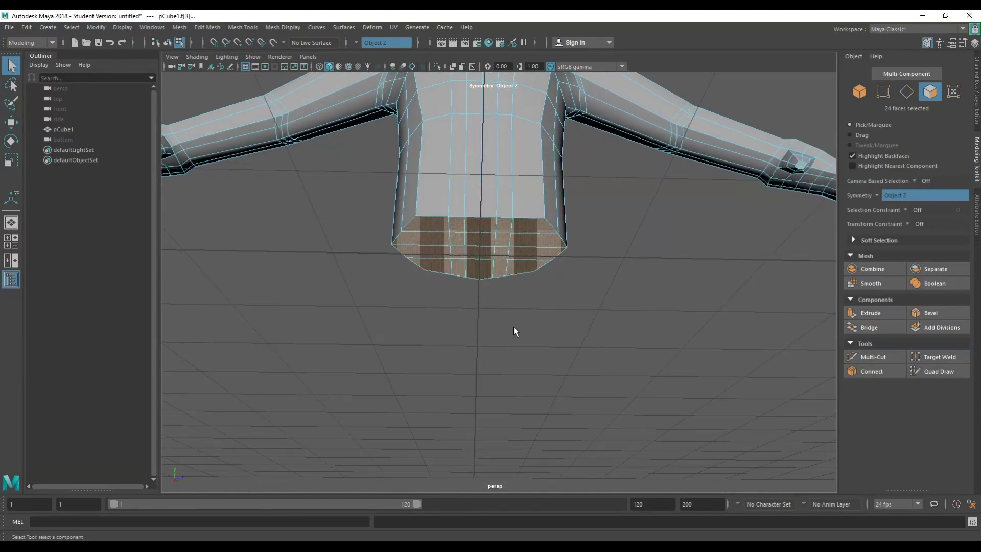
- Examine the selected underside faces in wireframe display, and return to smooth shading
{"action": "left_click", "coordinate": [197, 56]}
{"action": "left_click", "coordinate": [207, 72]}
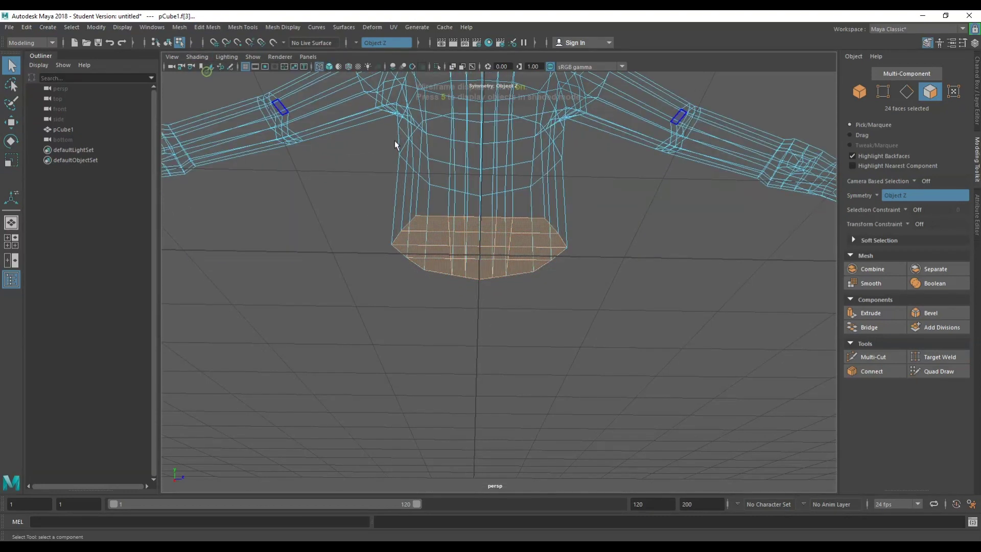
{"action": "scroll", "coordinate": [395, 140], "scroll_direction": "down", "scroll_amount": 5}
{"action": "mouse_move", "coordinate": [394, 140]}
{"action": "left_mouse_down", "text": "alt"}
{"action": "mouse_move", "coordinate": [508, 232]}
{"action": "mouse_move", "coordinate": [476, 220]}
{"action": "left_mouse_up", "text": "alt"}
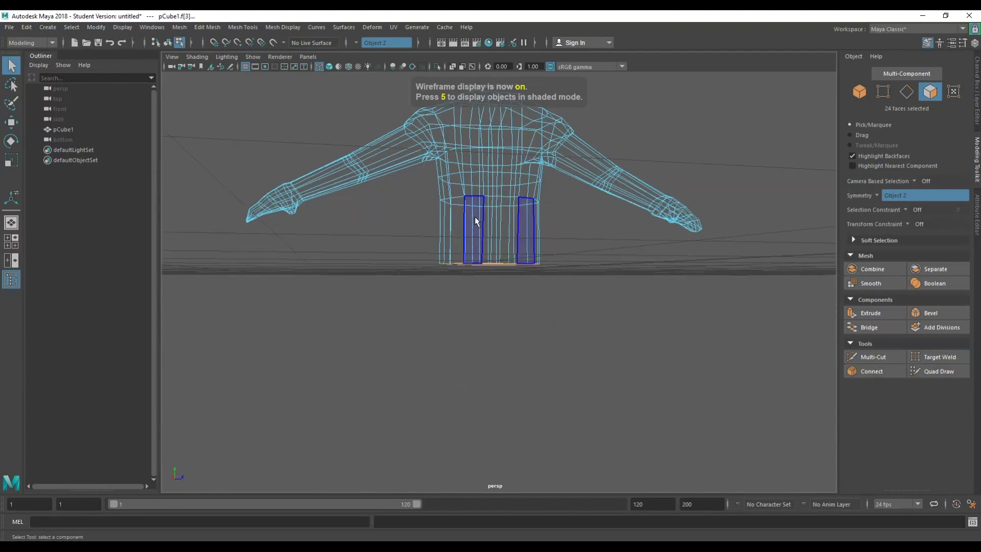
{"action": "left_click", "coordinate": [201, 57]}
{"action": "left_click", "coordinate": [213, 91]}
{"action": "left_click_drag", "start_coordinate": [321, 167], "coordinate": [461, 275], "text": "alt"}
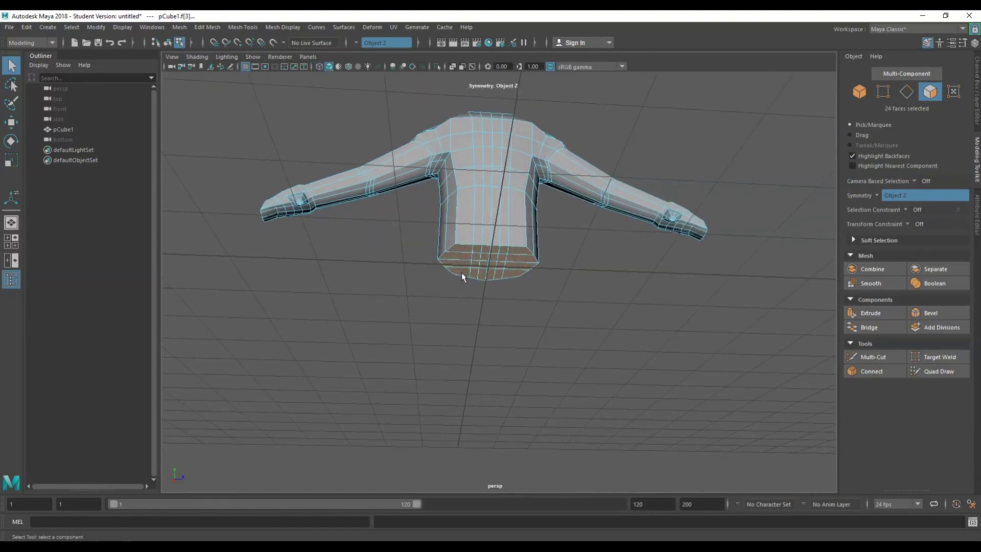
- Extrude the underside faces downward with a Local Translate Z of about 0.576
{"action": "key", "text": "ctrl+e"}
{"action": "left_click_drag", "start_coordinate": [521, 290], "coordinate": [509, 358]}
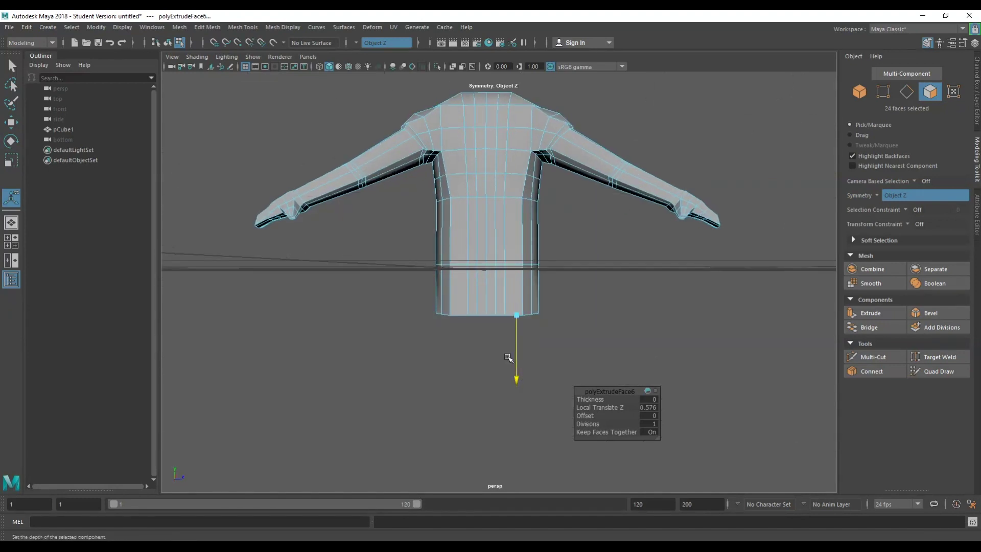
{"action": "key", "text": "q"}
{"action": "key", "text": "e"}
{"action": "left_click_drag", "start_coordinate": [588, 261], "coordinate": [557, 232]}
{"action": "left_click_drag", "start_coordinate": [532, 295], "coordinate": [420, 296], "text": "alt"}
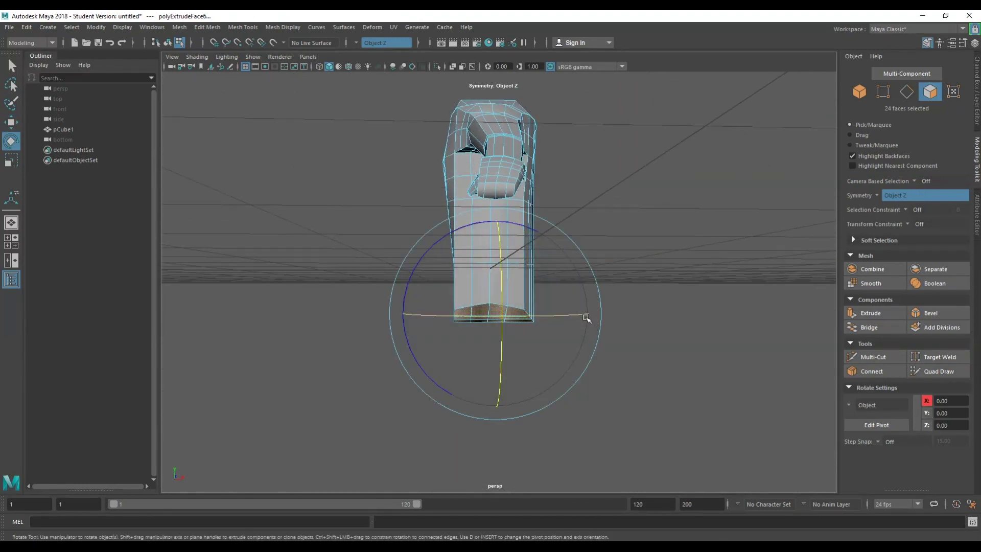
- Scale the extruded bottom faces slightly narrower from front to back, and move them to about X 0.12 and Y -0.35
{"action": "key", "text": "w"}
{"action": "key", "text": "r"}
{"action": "left_click_drag", "start_coordinate": [587, 314], "coordinate": [580, 312]}
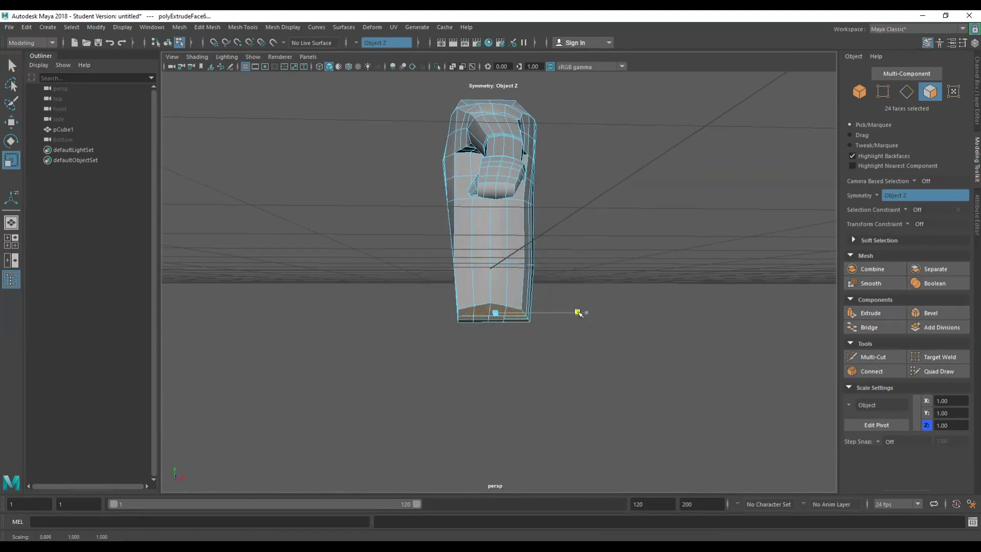
{"action": "key", "text": "w"}
{"action": "left_click_drag", "start_coordinate": [497, 275], "coordinate": [498, 253]}
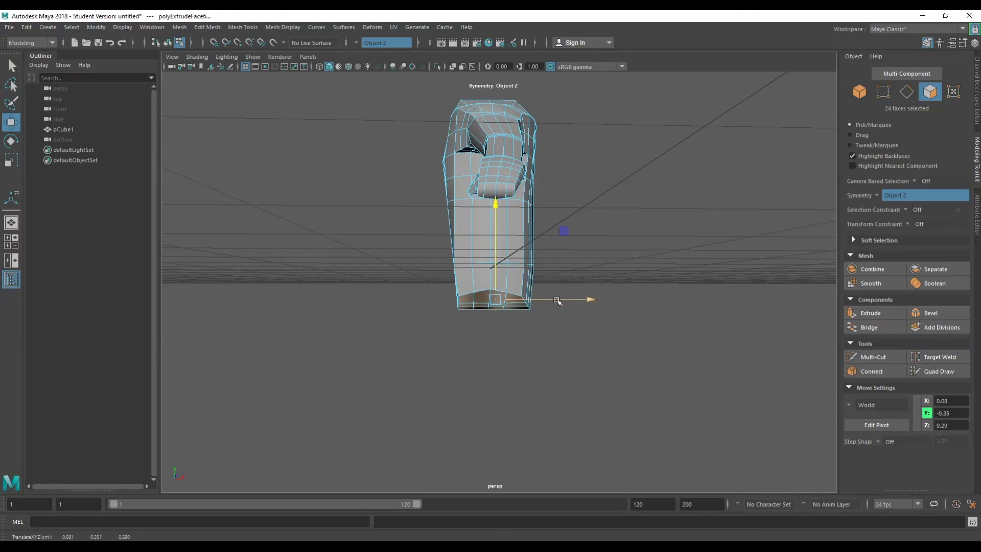
{"action": "left_click_drag", "start_coordinate": [558, 302], "coordinate": [622, 353]}
- Select the vertical edge chain at the front corners of the lower torso and move it inward along X to about -0.31
{"action": "key", "text": "f"}
{"action": "key", "text": "q"}
{"action": "left_click", "coordinate": [504, 235]}
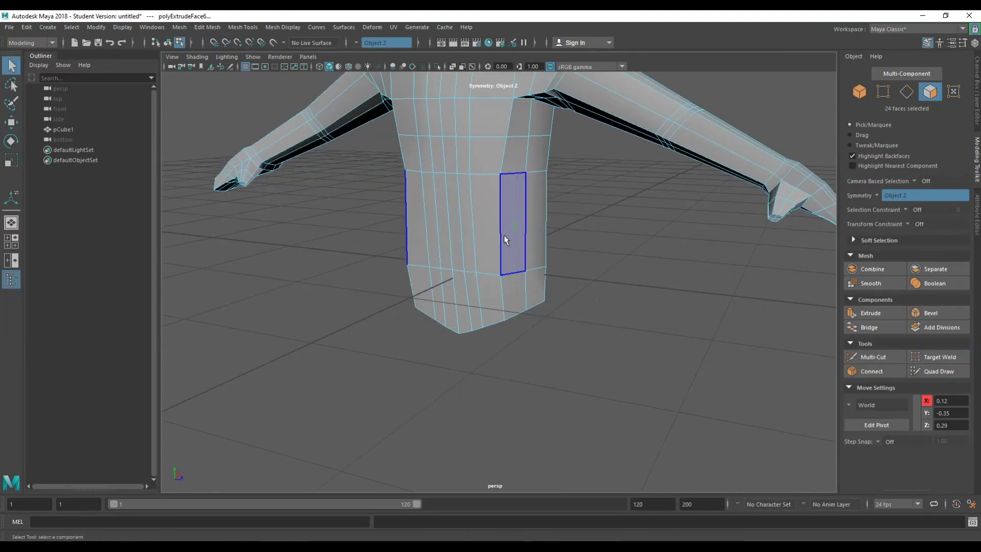
{"action": "right_click", "coordinate": [504, 234]}
{"action": "right_click_drag", "start_coordinate": [506, 225], "coordinate": [504, 207]}
{"action": "double_click", "coordinate": [505, 289]}
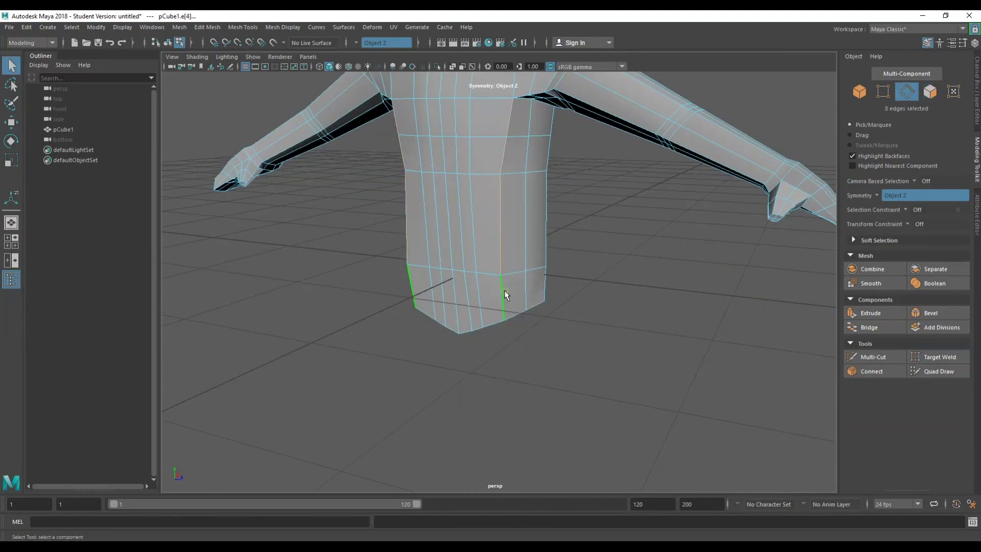
{"action": "left_click_drag", "start_coordinate": [504, 290], "coordinate": [414, 327], "text": "alt"}
{"action": "key", "text": "e"}
{"action": "key", "text": "w"}
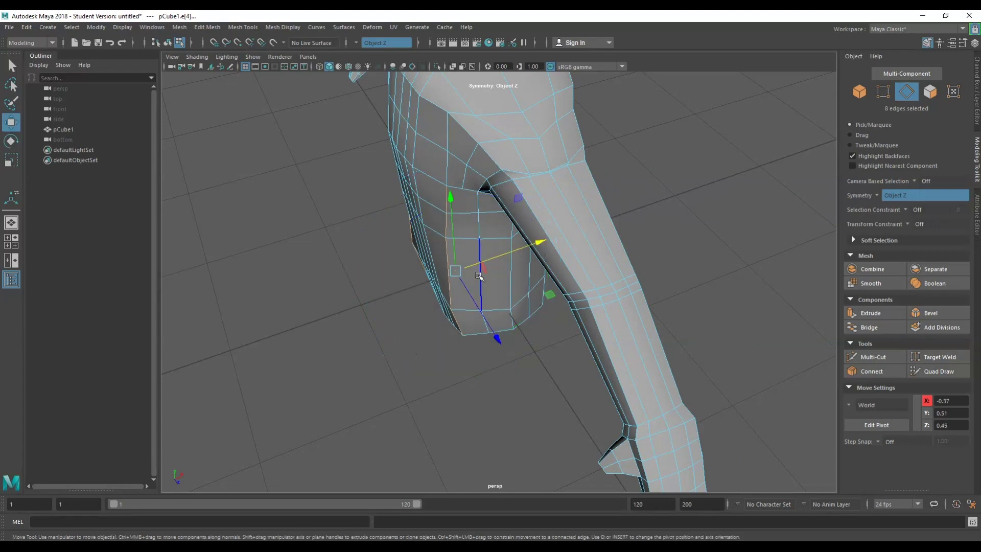
{"action": "left_click_drag", "start_coordinate": [492, 262], "coordinate": [500, 262]}
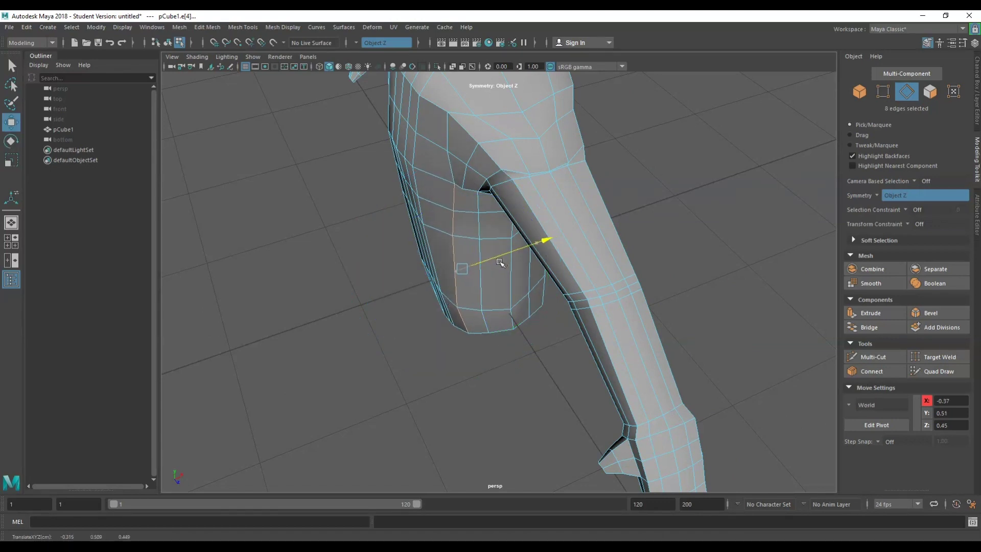
{"action": "right_click_drag", "start_coordinate": [464, 298], "coordinate": [434, 262]}
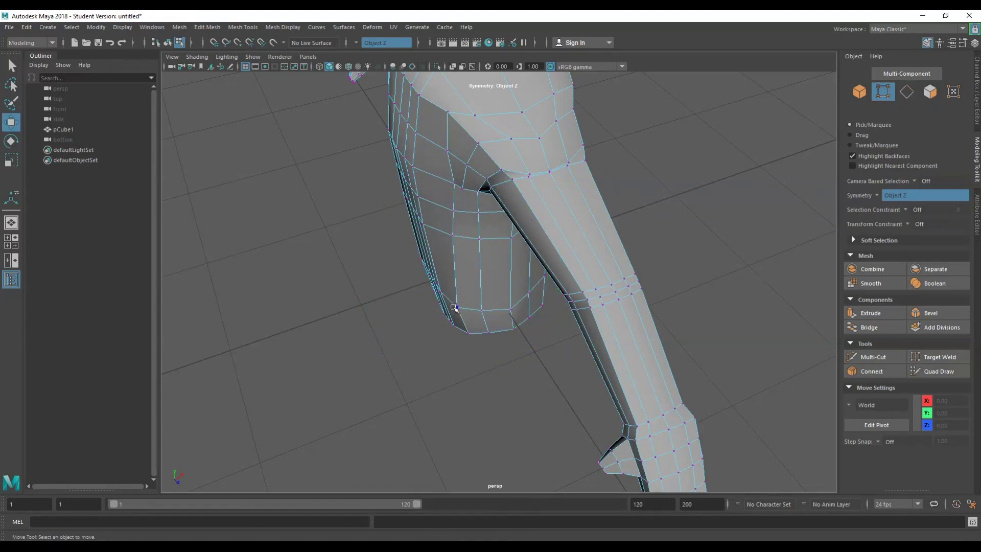
{"action": "left_click", "coordinate": [462, 305]}
{"action": "left_click_drag", "start_coordinate": [483, 298], "coordinate": [659, 267], "text": "alt"}
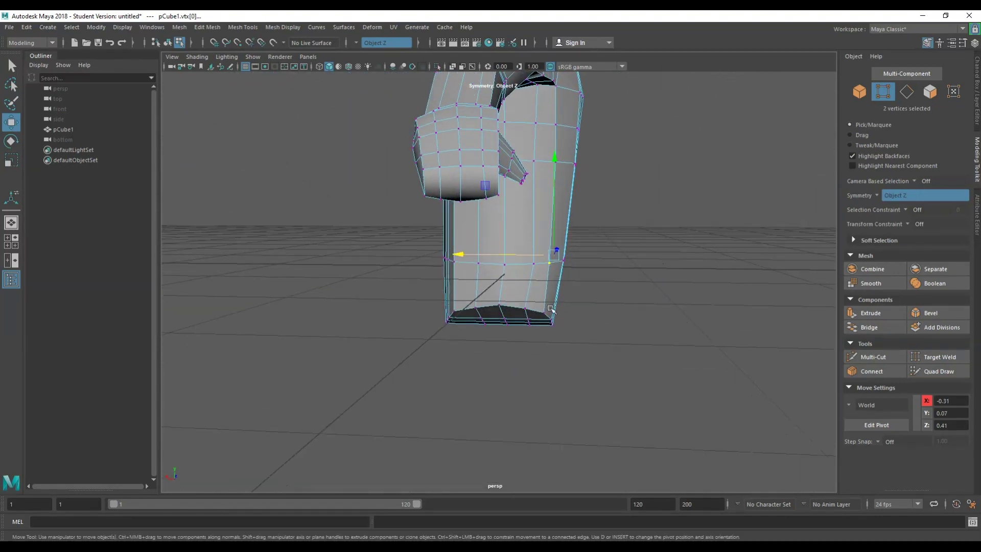
{"action": "left_click_drag", "start_coordinate": [599, 305], "coordinate": [598, 271], "text": "alt"}
- Select the vertical front edges near the centre line in the lowest torso section and move them slightly outward along X
{"action": "right_click_drag", "start_coordinate": [619, 246], "coordinate": [621, 217]}
{"action": "left_click_drag", "start_coordinate": [576, 263], "coordinate": [494, 317], "text": "alt"}
{"action": "left_click", "coordinate": [524, 274]}
{"action": "key", "text": "q"}
{"action": "left_click", "coordinate": [503, 307], "text": "shift"}
{"action": "left_click", "coordinate": [513, 314], "text": "shift"}
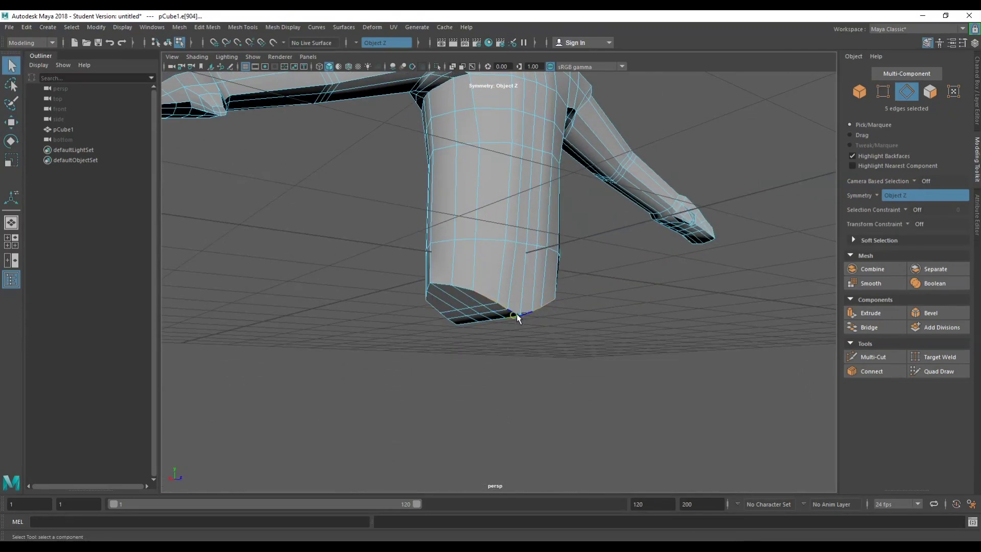
{"action": "left_click", "coordinate": [515, 310], "text": "shift"}
{"action": "left_click_drag", "start_coordinate": [521, 386], "coordinate": [526, 327], "text": "alt"}
{"action": "left_click", "coordinate": [529, 272], "text": "ctrl"}
{"action": "left_click_drag", "start_coordinate": [530, 272], "coordinate": [607, 344], "text": "alt"}
{"action": "key", "text": "w"}
{"action": "mouse_move", "coordinate": [509, 302]}
{"action": "left_mouse_down"}
{"action": "mouse_move", "coordinate": [514, 323]}
{"action": "mouse_move", "coordinate": [586, 339]}
{"action": "mouse_move", "coordinate": [551, 301]}
{"action": "mouse_move", "coordinate": [500, 308]}
{"action": "left_mouse_up"}
{"action": "left_click", "coordinate": [502, 319]}
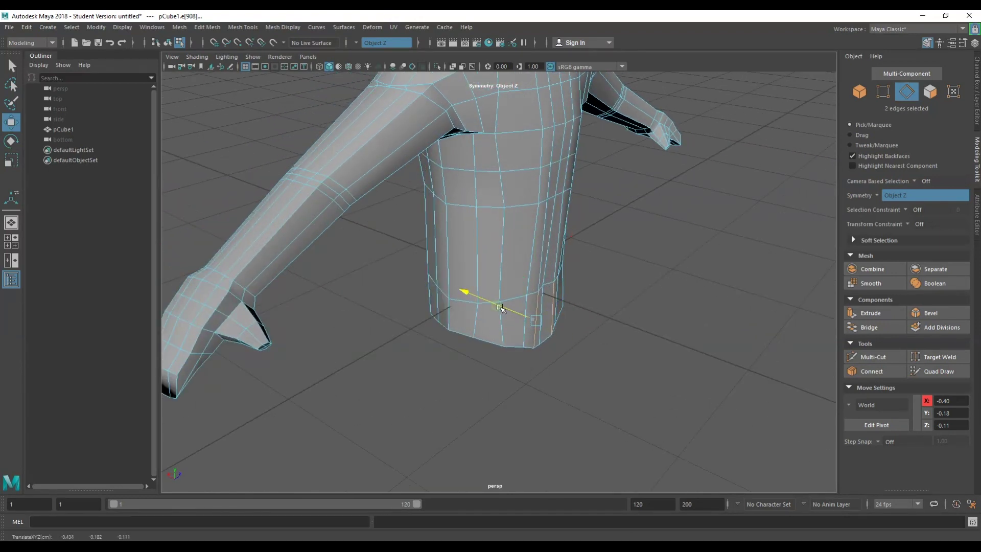
{"action": "left_click", "coordinate": [541, 301]}
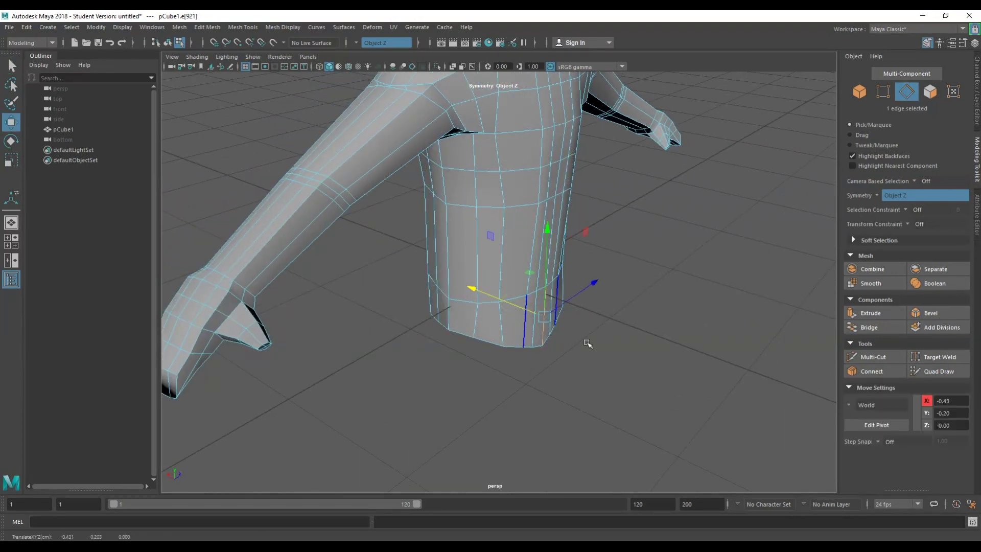
- Select the bottom rim edges on both sides of the torso and move them outward along Z to flare the hips
{"action": "left_click_drag", "start_coordinate": [587, 344], "coordinate": [625, 335], "text": "alt"}
{"action": "scroll", "coordinate": [532, 293], "scroll_direction": "down", "scroll_amount": 6}
{"action": "scroll", "coordinate": [519, 332], "scroll_direction": "up", "scroll_amount": 5}
{"action": "scroll", "coordinate": [493, 129], "scroll_direction": "down", "scroll_amount": 4}
{"action": "scroll", "coordinate": [521, 267], "scroll_direction": "up", "scroll_amount": 4}
{"action": "key", "text": "q"}
{"action": "left_click", "coordinate": [515, 305]}
{"action": "left_click", "coordinate": [535, 265], "text": "ctrl"}
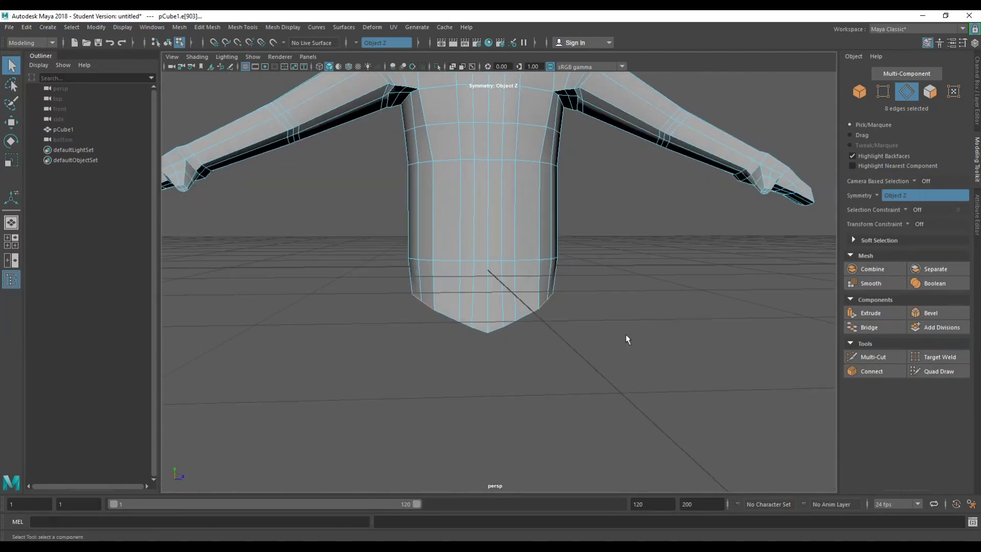
{"action": "key", "text": "w"}
{"action": "mouse_move", "coordinate": [610, 298]}
{"action": "left_mouse_down"}
{"action": "mouse_move", "coordinate": [620, 299]}
{"action": "mouse_move", "coordinate": [580, 344]}
{"action": "mouse_move", "coordinate": [602, 293]}
{"action": "mouse_move", "coordinate": [444, 283]}
{"action": "mouse_move", "coordinate": [611, 293]}
{"action": "left_mouse_up"}
- Select all vertices of the lowest torso section in wireframe display and raise them along Y to about 0.12
{"action": "scroll", "coordinate": [620, 299], "scroll_direction": "down", "scroll_amount": 3}
{"action": "right_click_drag", "start_coordinate": [679, 233], "coordinate": [615, 234]}
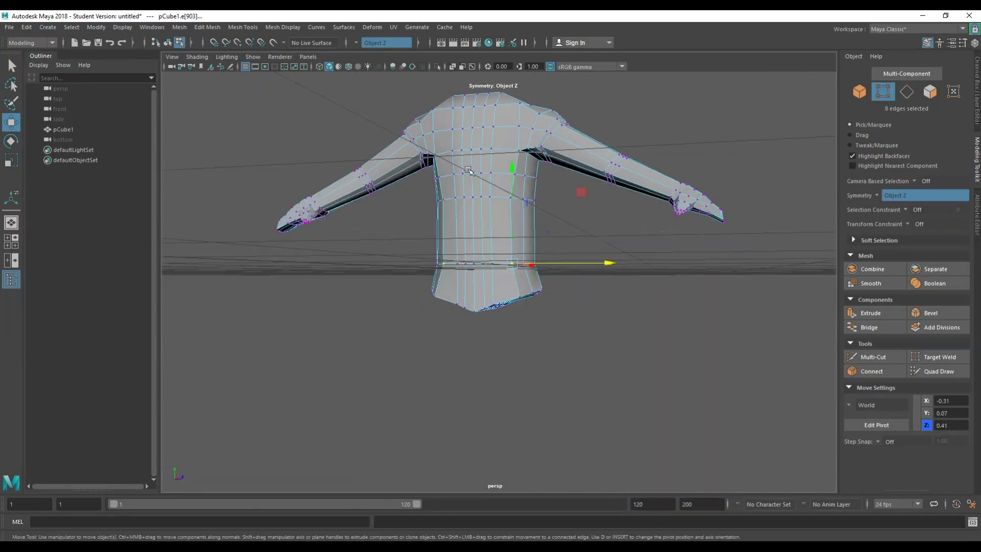
{"action": "left_click", "coordinate": [194, 60]}
{"action": "left_click", "coordinate": [214, 80]}
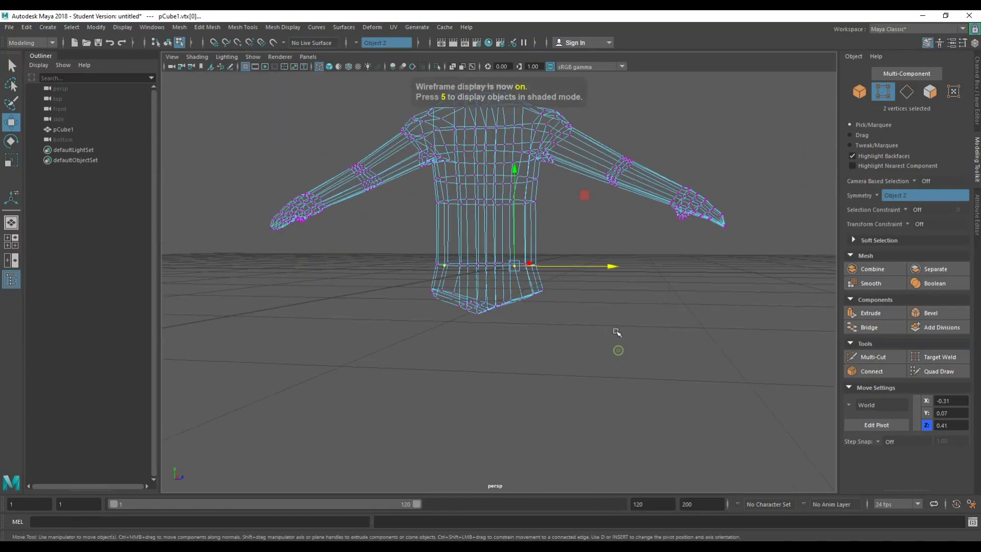
{"action": "left_click_drag", "start_coordinate": [363, 354], "coordinate": [363, 354]}
{"action": "left_click_drag", "start_coordinate": [514, 350], "coordinate": [521, 349], "text": "alt"}
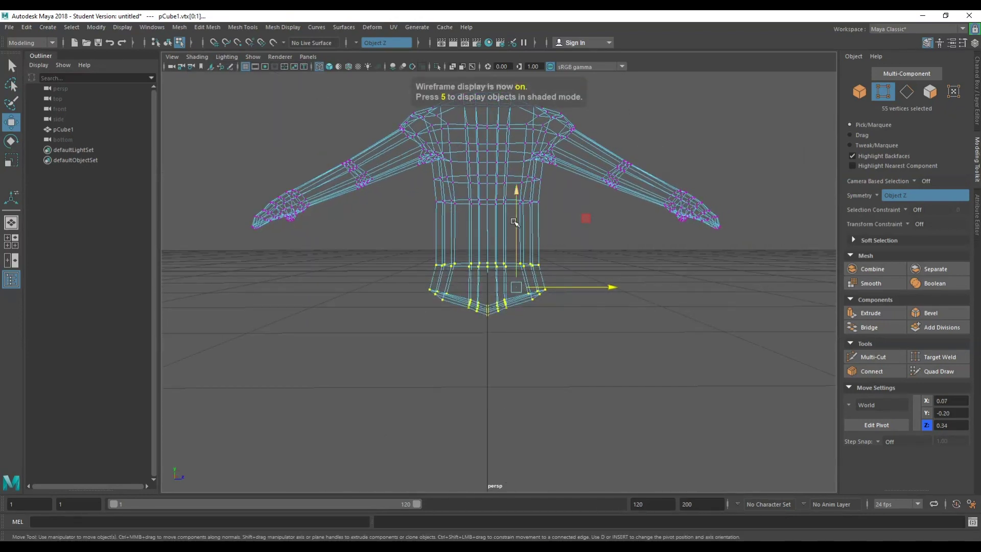
{"action": "mouse_move", "coordinate": [514, 222]}
{"action": "left_mouse_down"}
{"action": "mouse_move", "coordinate": [516, 204]}
{"action": "mouse_move", "coordinate": [526, 230]}
{"action": "mouse_move", "coordinate": [513, 251]}
{"action": "mouse_move", "coordinate": [559, 252]}
{"action": "mouse_move", "coordinate": [516, 243]}
{"action": "left_mouse_up"}
- Return the viewport to smooth shading and clear the vertex selection
{"action": "left_click", "coordinate": [197, 56]}
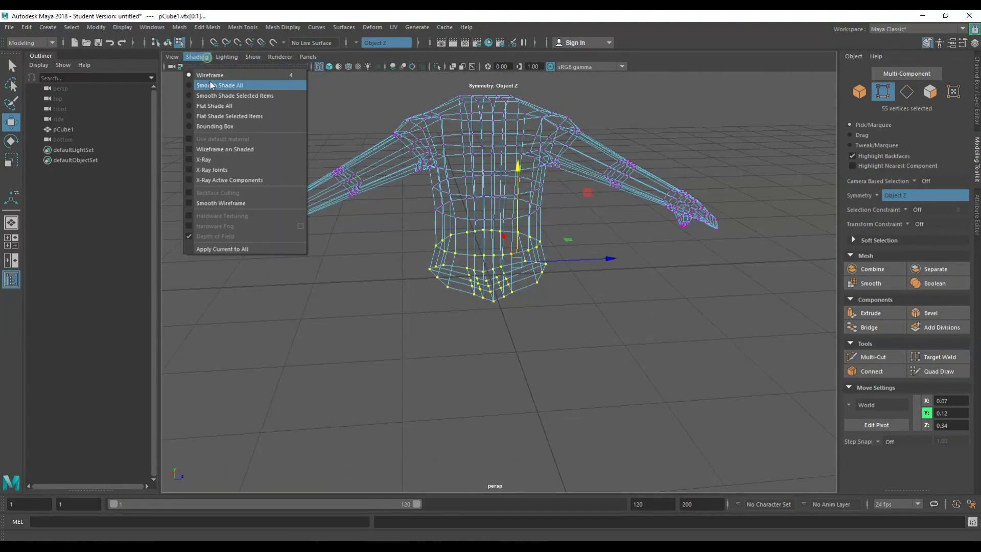
{"action": "left_click", "coordinate": [210, 85]}
{"action": "left_click_drag", "start_coordinate": [644, 332], "coordinate": [703, 342], "text": "alt"}
{"action": "key", "text": "q"}
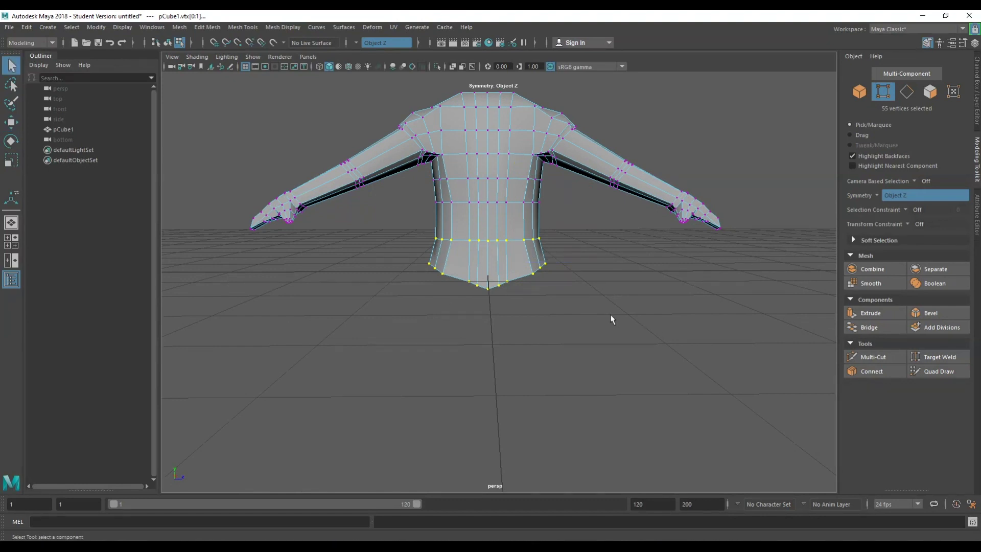
{"action": "left_click", "coordinate": [581, 314]}
- Extrude the underside faces on both sides of the centre strip into legs with a Local Translate Z of about 1.314
{"action": "left_click_drag", "start_coordinate": [581, 314], "coordinate": [525, 258], "text": "alt"}
{"action": "scroll", "coordinate": [582, 297], "scroll_direction": "up", "scroll_amount": 5}
{"action": "right_click", "coordinate": [545, 229]}
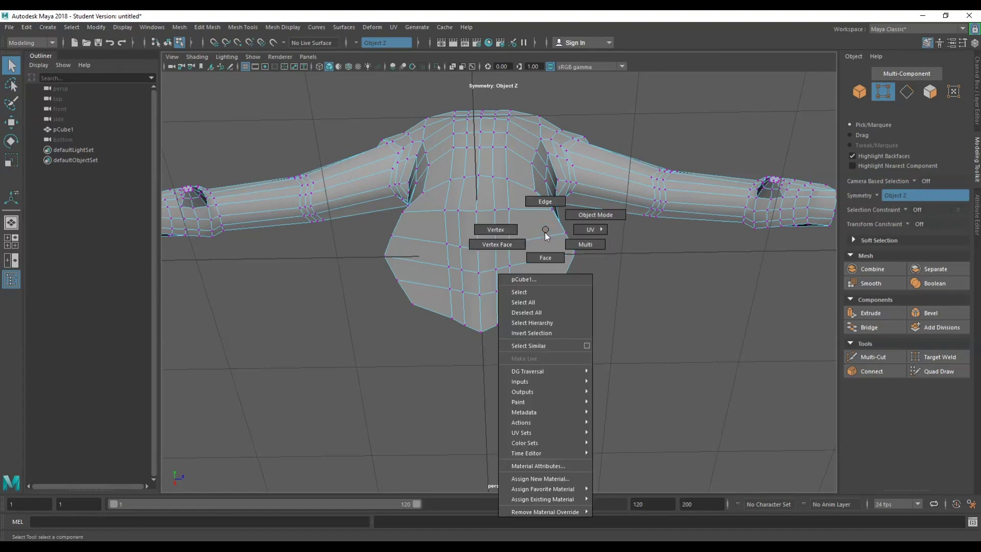
{"action": "right_click_drag", "start_coordinate": [542, 259], "coordinate": [544, 257]}
{"action": "left_click", "coordinate": [503, 259]}
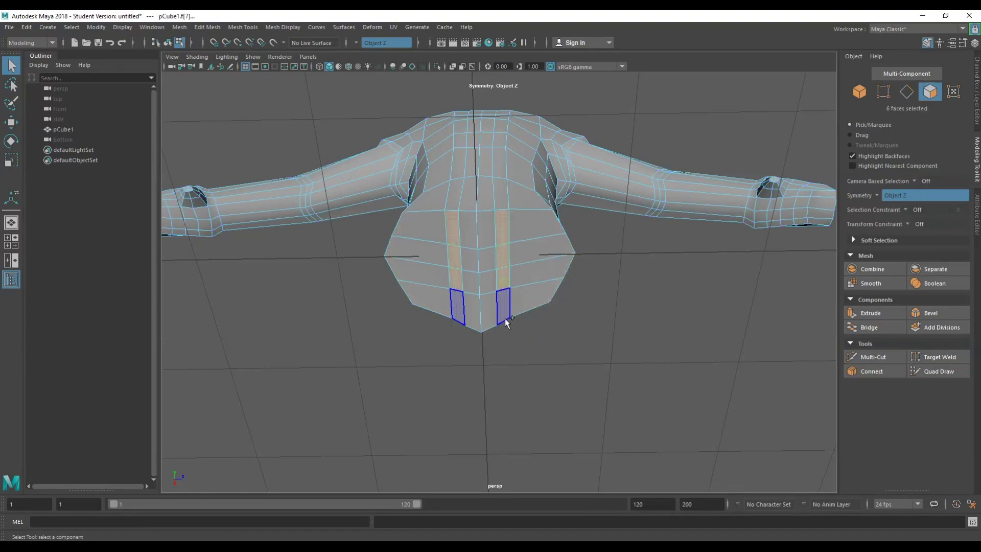
{"action": "left_click", "coordinate": [505, 318], "text": "shift"}
{"action": "left_click", "coordinate": [518, 304], "text": "shift"}
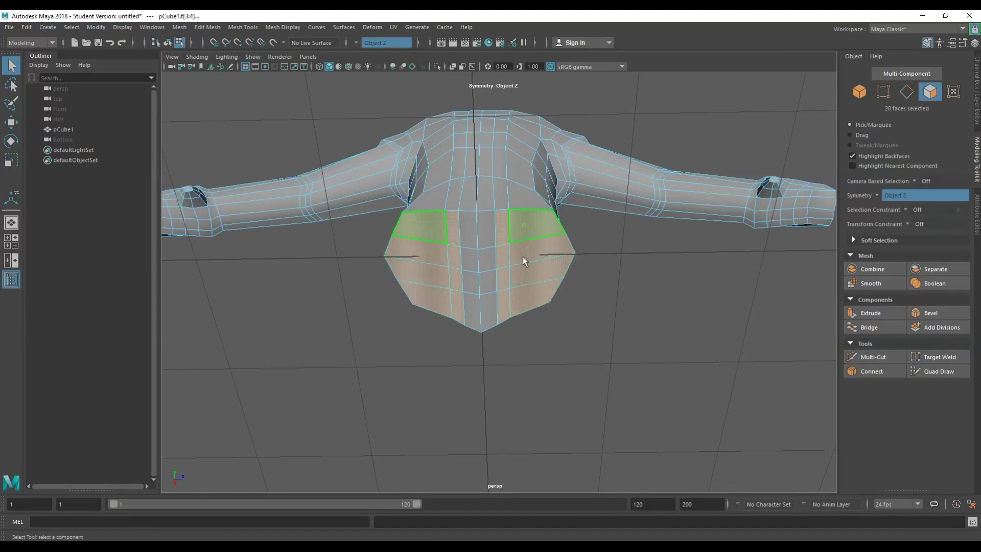
{"action": "left_click_drag", "start_coordinate": [523, 257], "coordinate": [520, 351], "text": "alt"}
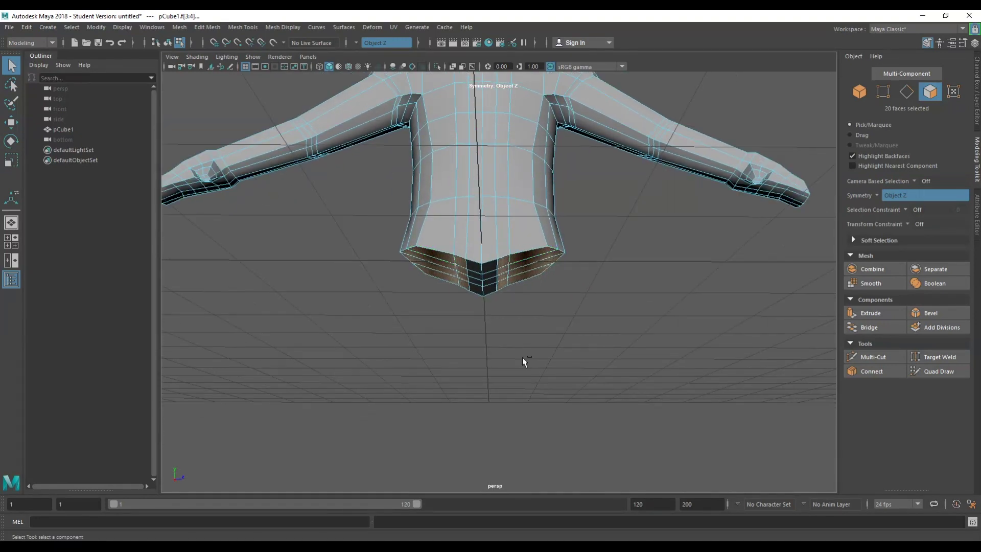
{"action": "key", "text": "ctrl+e"}
{"action": "left_click_drag", "start_coordinate": [545, 313], "coordinate": [620, 191]}
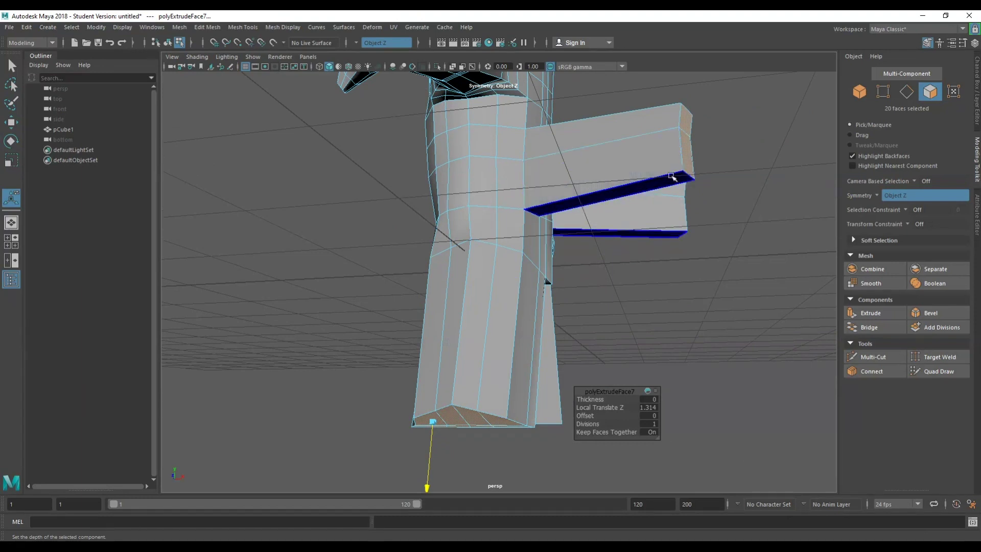
{"action": "left_click_drag", "start_coordinate": [618, 247], "coordinate": [586, 258], "text": "alt"}
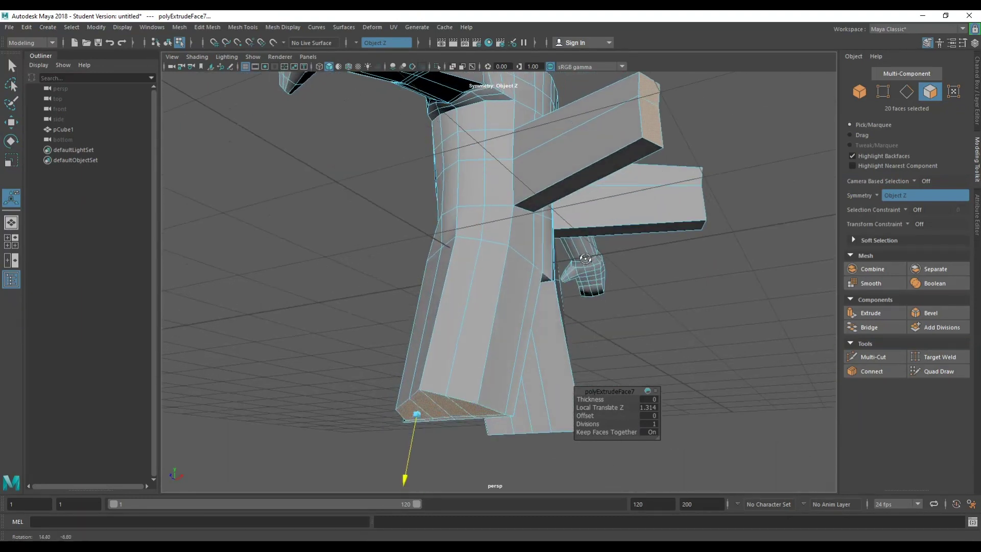
- Undo the leg extrusion and clear the face selection on the torso's underside
{"action": "key", "text": "ctrl+z"}
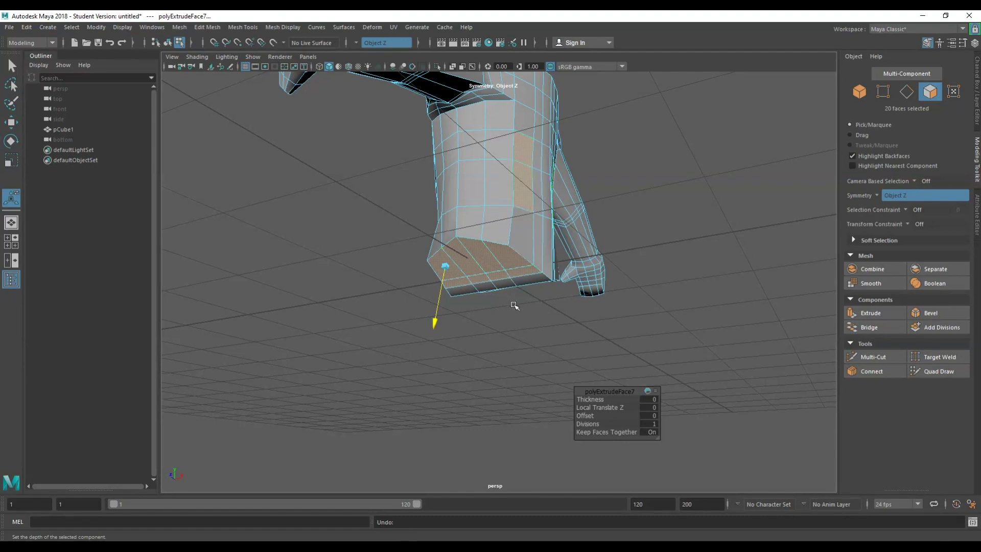
{"action": "key", "text": "ctrl+z"}
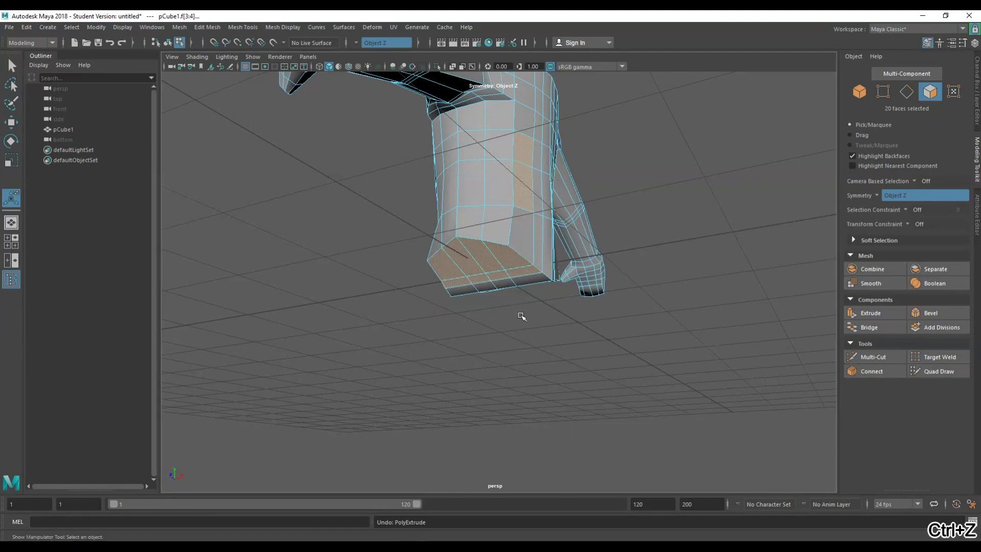
{"action": "left_click", "coordinate": [521, 322]}
- Try to lower one underside face on each side by about 0.148 along Y, and undo the move
{"action": "left_click", "coordinate": [470, 264]}
{"action": "key", "text": "w"}
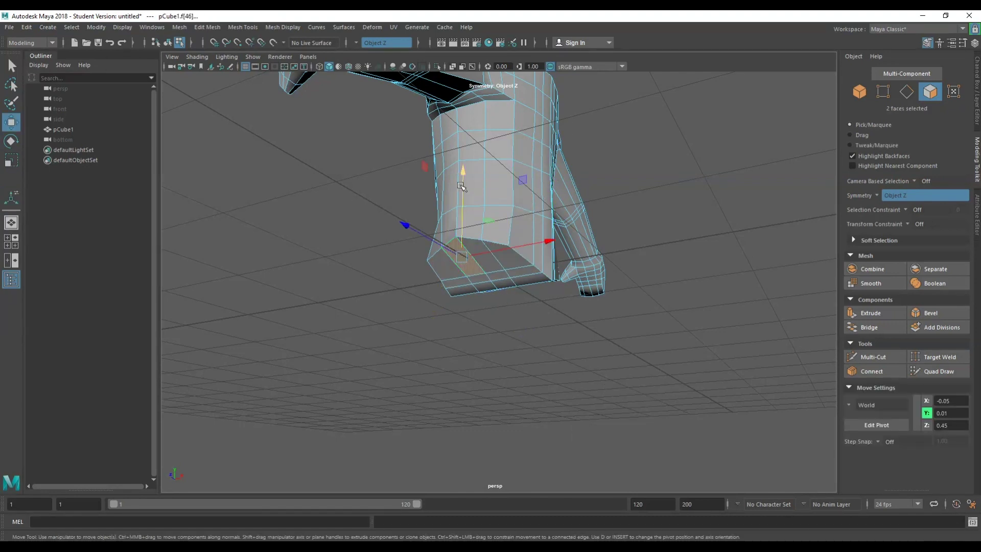
{"action": "left_click_drag", "start_coordinate": [461, 187], "coordinate": [518, 215]}
{"action": "key", "text": "ctrl+z"}
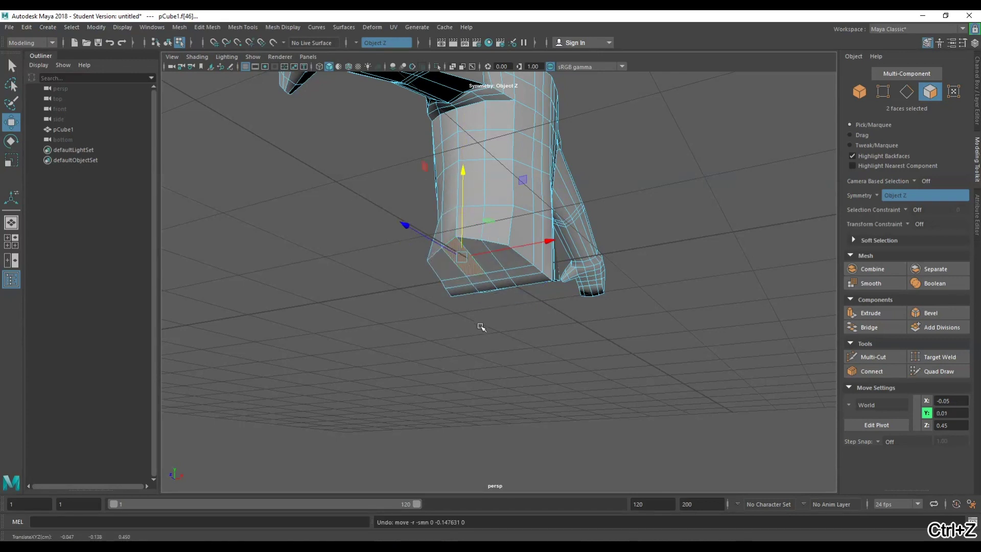
- Select the underside faces on both sides of the torso, leaving the centre strip unselected
{"action": "left_click_drag", "start_coordinate": [479, 325], "coordinate": [616, 302], "text": "alt"}
{"action": "key", "text": "q"}
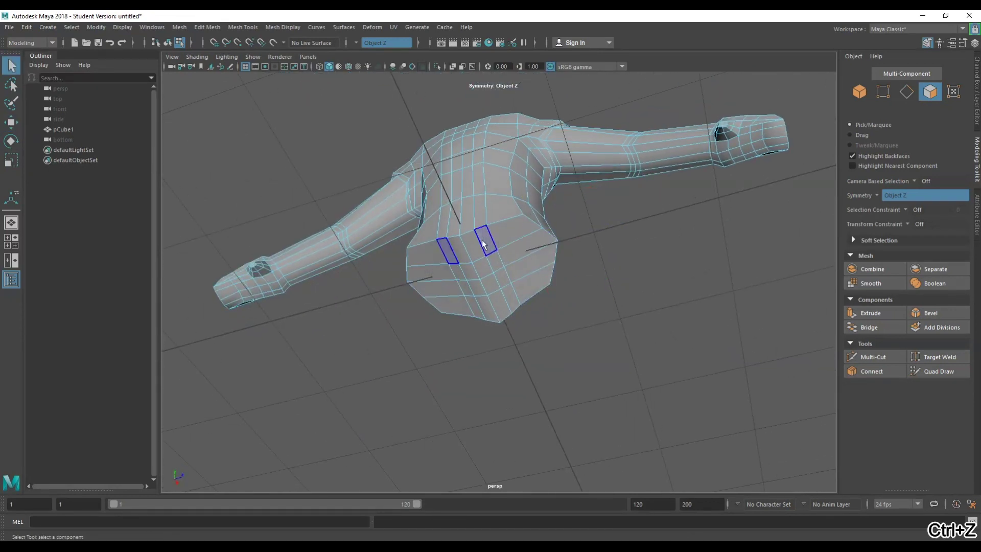
{"action": "left_click", "coordinate": [486, 243]}
{"action": "left_click", "coordinate": [494, 265], "text": "shift"}
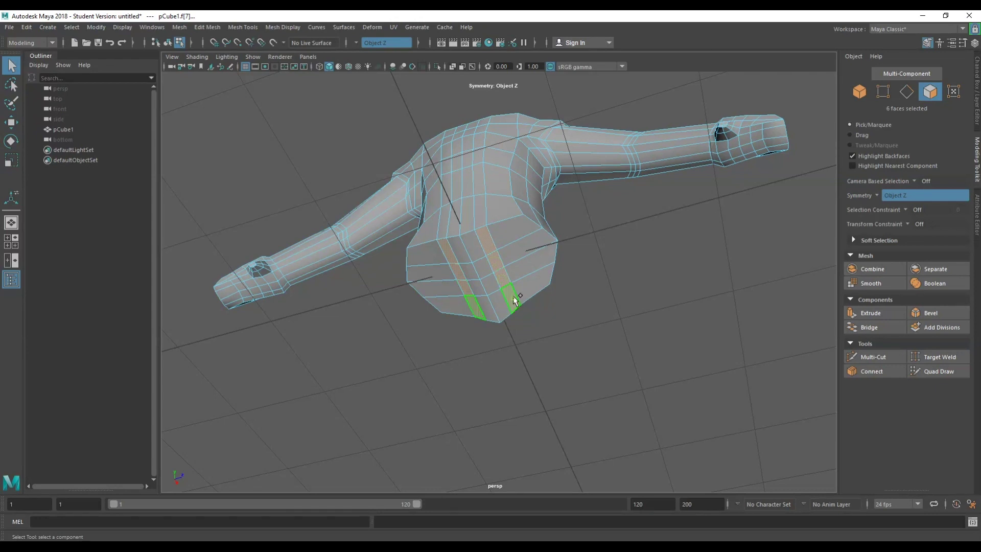
{"action": "left_click_drag", "start_coordinate": [575, 330], "coordinate": [377, 384], "text": "alt"}
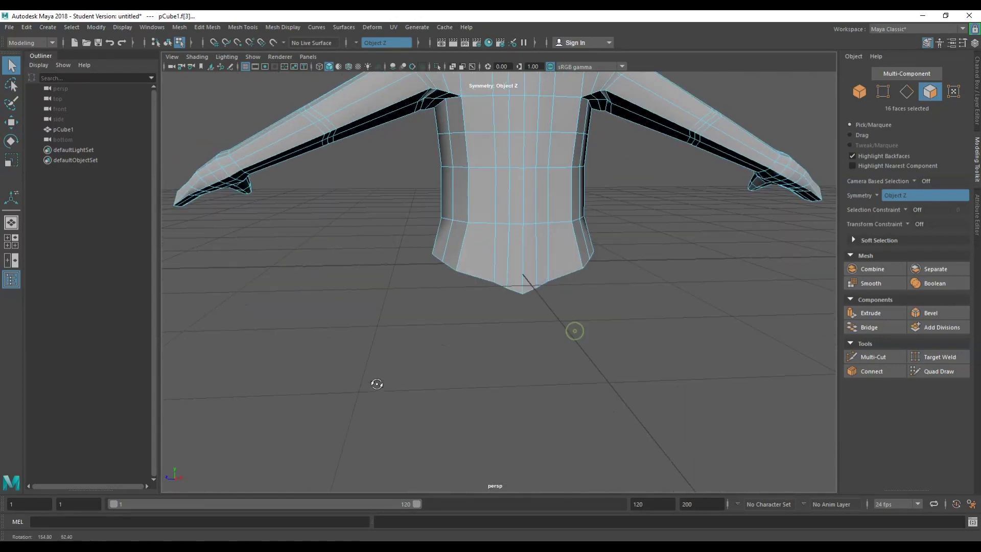
- Check in wireframe display that only underside faces are selected, and return to smooth shading
{"action": "left_click", "coordinate": [206, 58]}
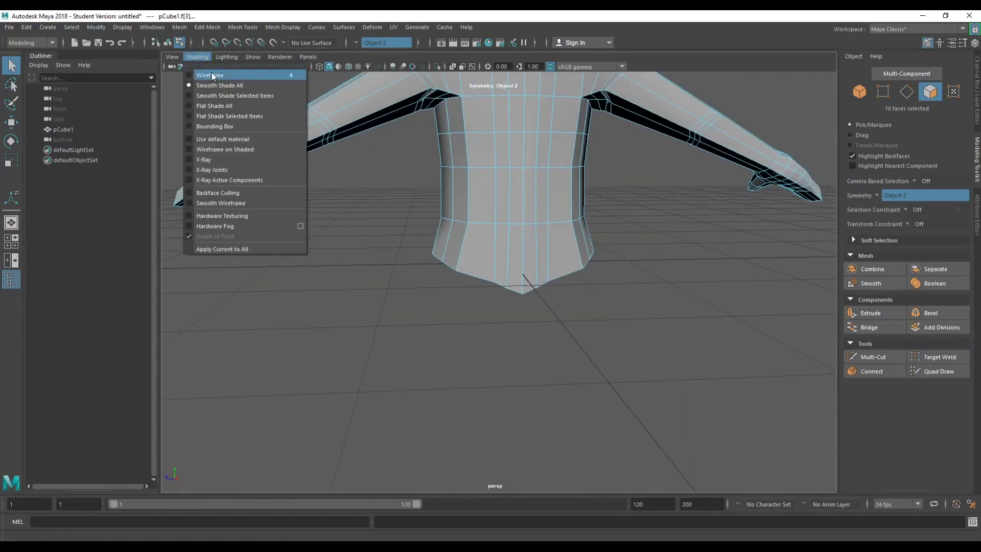
{"action": "left_click", "coordinate": [211, 75]}
{"action": "mouse_move", "coordinate": [483, 160]}
{"action": "left_mouse_down", "text": "alt"}
{"action": "mouse_move", "coordinate": [691, 155]}
{"action": "mouse_move", "coordinate": [532, 259]}
{"action": "left_mouse_up", "text": "alt"}
{"action": "left_click", "coordinate": [197, 58]}
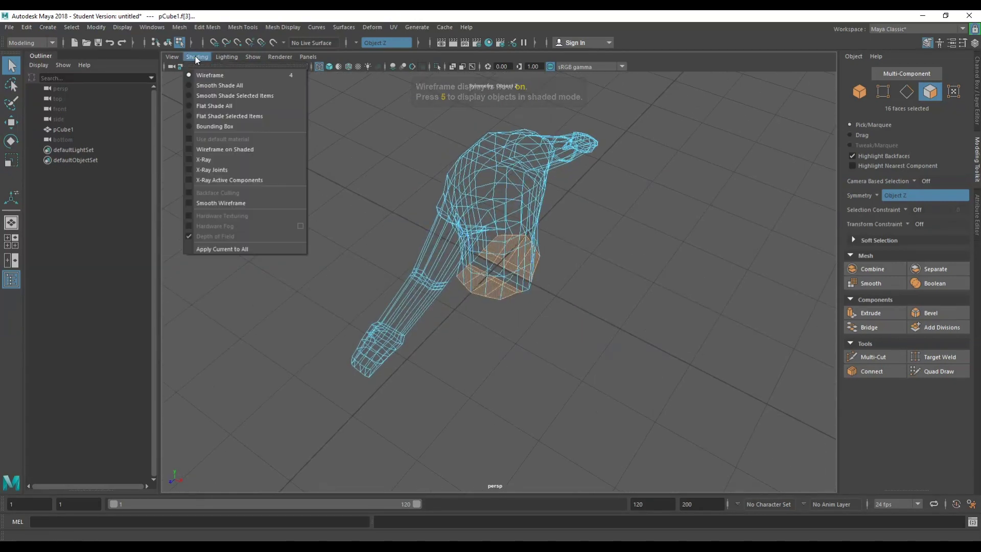
{"action": "left_click", "coordinate": [212, 86]}
{"action": "mouse_move", "coordinate": [453, 322]}
{"action": "left_mouse_down", "text": "alt"}
{"action": "mouse_move", "coordinate": [574, 287]}
{"action": "mouse_move", "coordinate": [552, 307]}
{"action": "mouse_move", "coordinate": [572, 304]}
{"action": "mouse_move", "coordinate": [552, 276]}
{"action": "left_mouse_up", "text": "alt"}
{"action": "middle_click_drag", "start_coordinate": [552, 276], "coordinate": [548, 271], "text": "alt"}
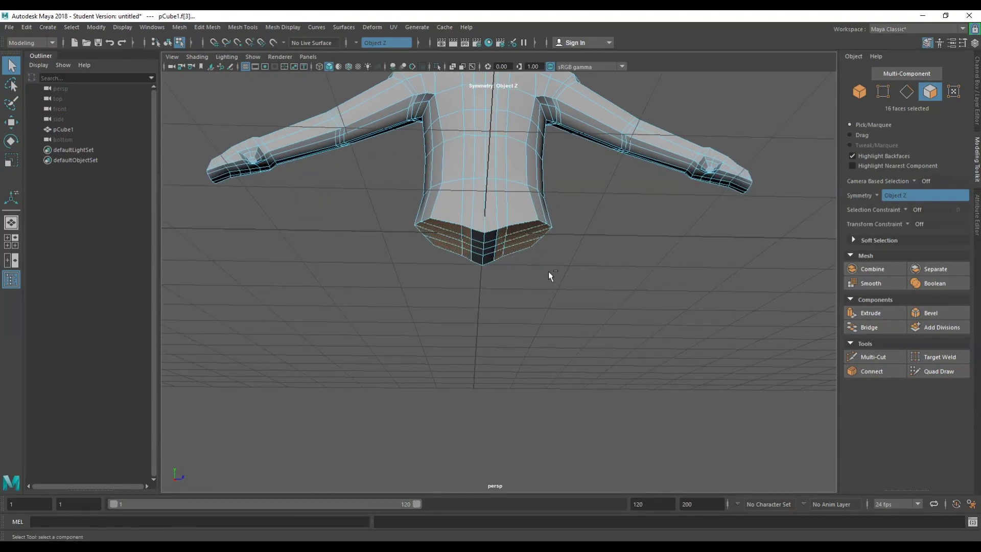
- Extrude the selected underside faces into two legs with a Local Translate Z of about 2.267
{"action": "key", "text": "ctrl+e"}
{"action": "left_click_drag", "start_coordinate": [536, 278], "coordinate": [603, 400]}
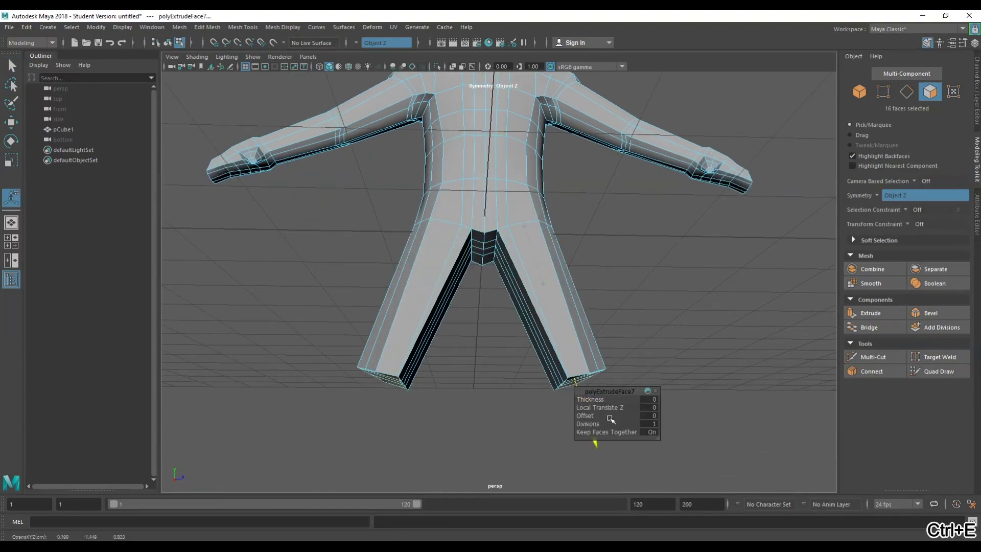
{"action": "scroll", "coordinate": [564, 228], "scroll_direction": "down", "scroll_amount": 4}
{"action": "left_click_drag", "start_coordinate": [564, 240], "coordinate": [488, 339], "text": "alt"}
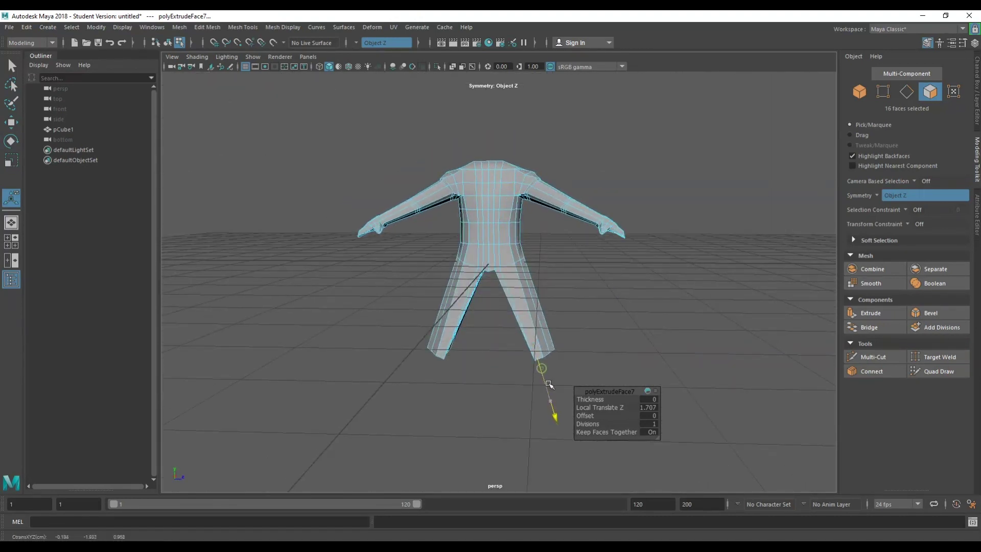
{"action": "left_click_drag", "start_coordinate": [550, 387], "coordinate": [518, 313], "text": "alt"}
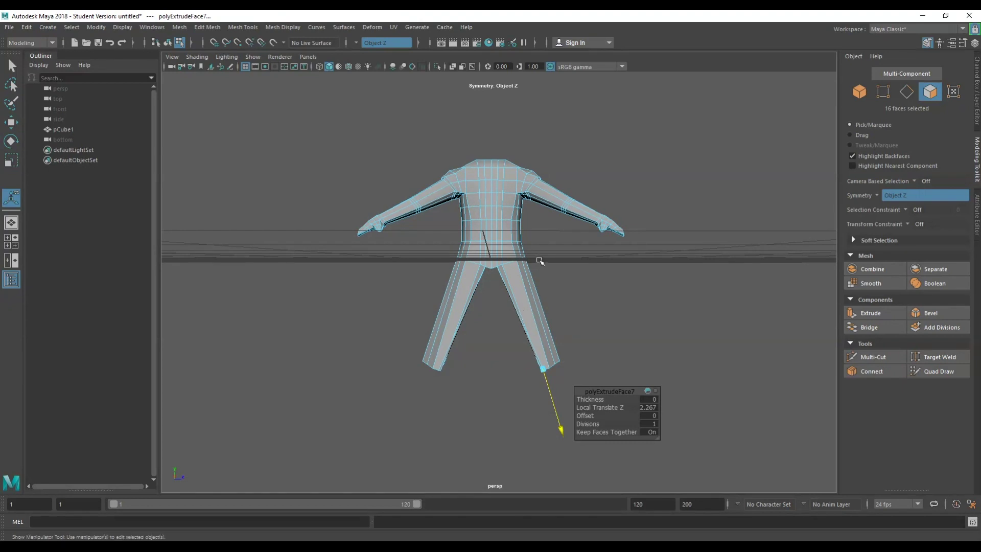
{"action": "left_click_drag", "start_coordinate": [540, 261], "coordinate": [557, 282], "text": "alt"}
{"action": "key", "text": "q"}
- Switch the viewport to wireframe display and activate face selection for the ends of the legs
{"action": "scroll", "coordinate": [431, 254], "scroll_direction": "up", "scroll_amount": 5}
{"action": "left_click", "coordinate": [207, 56]}
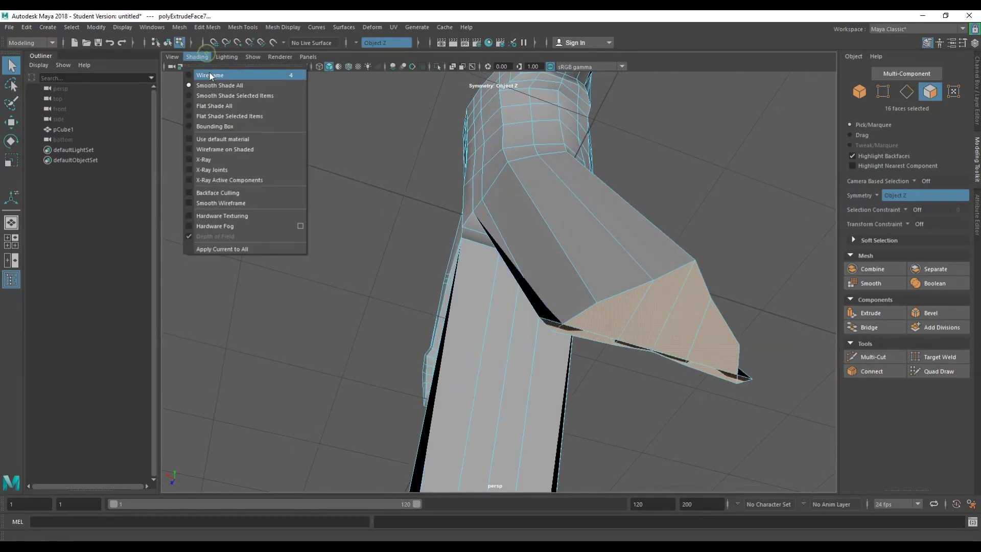
{"action": "left_click", "coordinate": [210, 75]}
{"action": "mouse_move", "coordinate": [406, 303]}
{"action": "left_mouse_down", "text": "alt"}
{"action": "mouse_move", "coordinate": [449, 333]}
{"action": "mouse_move", "coordinate": [543, 360]}
{"action": "left_mouse_up", "text": "alt"}
{"action": "middle_click_drag", "start_coordinate": [543, 360], "coordinate": [468, 198], "text": "alt"}
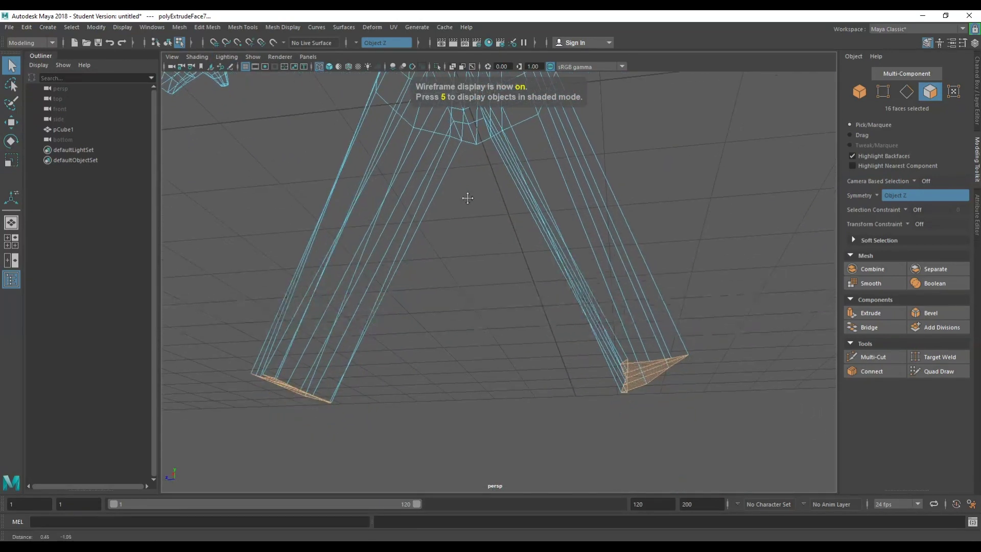
{"action": "right_click", "coordinate": [722, 319]}
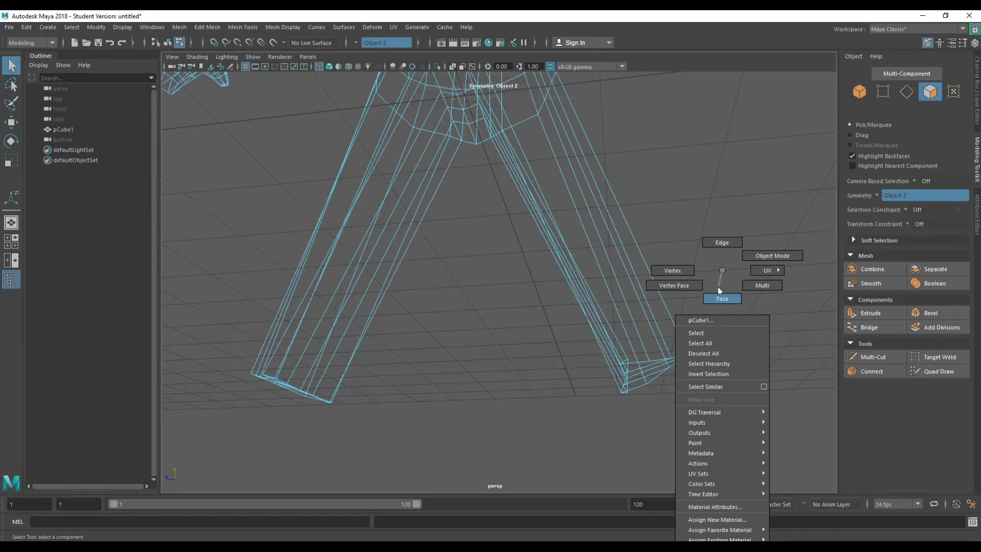
{"action": "left_click", "coordinate": [721, 298]}
- Select the strip of inner end faces at the bottom of each leg, from front to back
{"action": "left_click", "coordinate": [622, 369]}
{"action": "scroll", "coordinate": [590, 388], "scroll_direction": "up", "scroll_amount": 3}
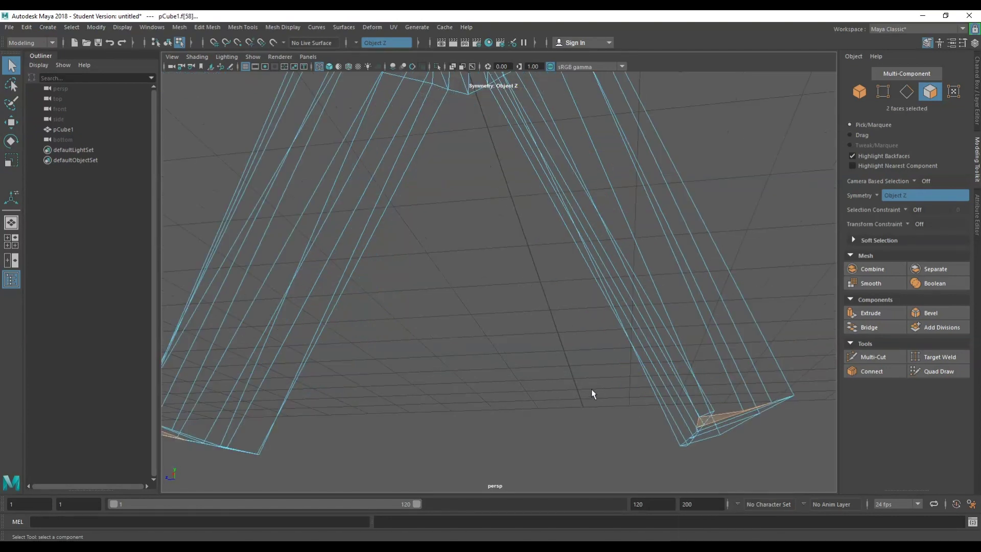
{"action": "left_click_drag", "start_coordinate": [590, 388], "coordinate": [542, 360], "text": "alt"}
{"action": "left_click_drag", "start_coordinate": [524, 234], "coordinate": [581, 281], "text": "alt"}
{"action": "left_click", "coordinate": [593, 271]}
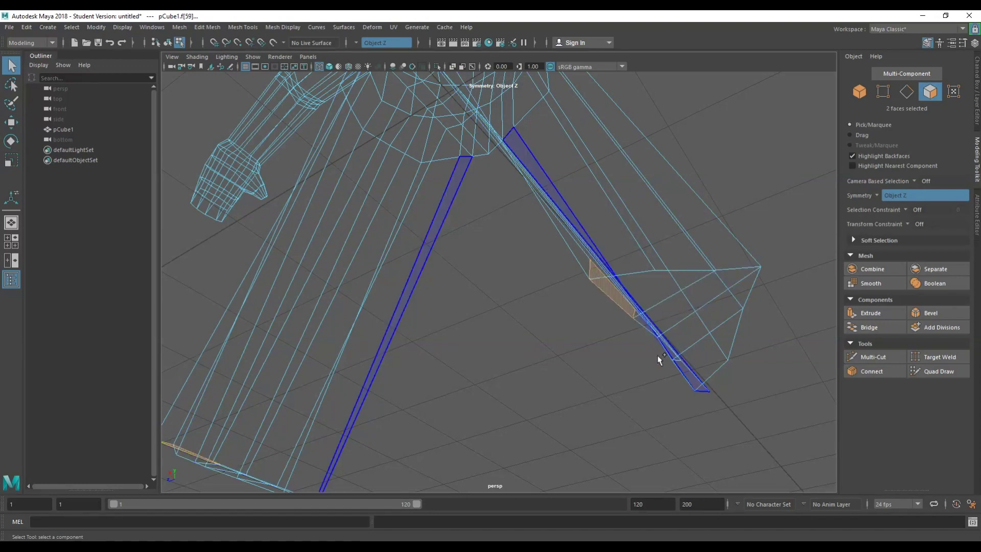
{"action": "left_click_drag", "start_coordinate": [646, 347], "coordinate": [580, 351], "text": "alt"}
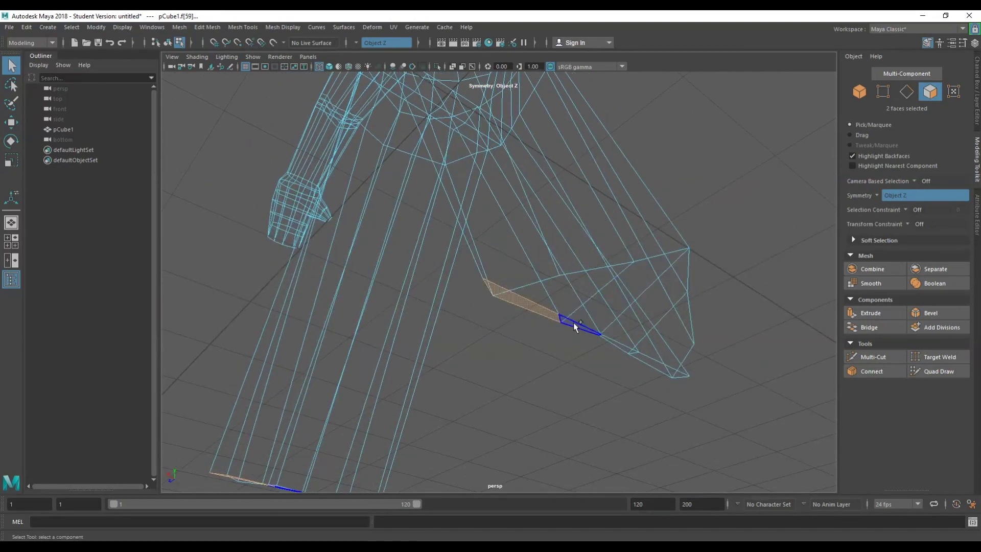
{"action": "left_click", "coordinate": [573, 323], "text": "shift"}
{"action": "left_click", "coordinate": [622, 345], "text": "shift"}
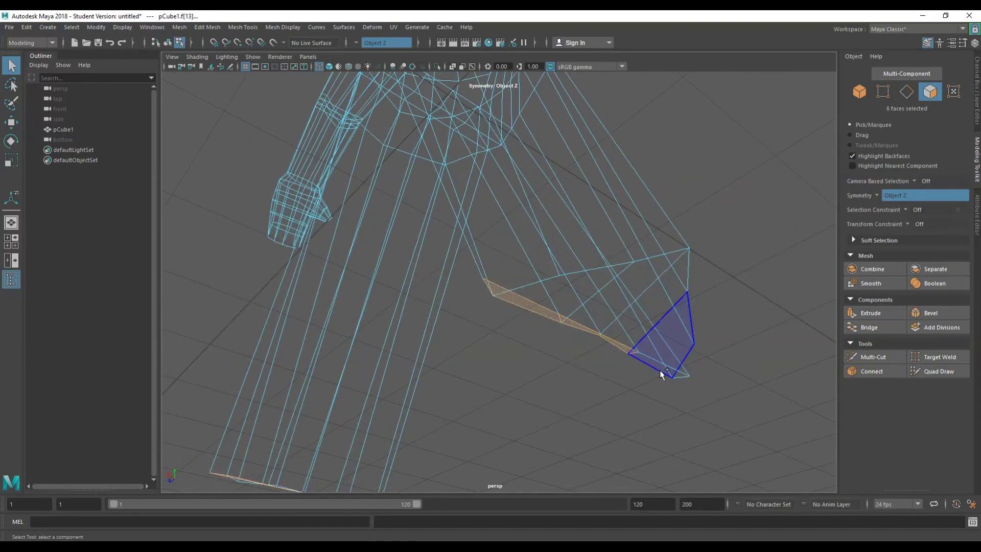
{"action": "left_click", "coordinate": [680, 377], "text": "shift"}
{"action": "left_click_drag", "start_coordinate": [646, 387], "coordinate": [603, 384], "text": "alt"}
- Rotate the selected inner end faces of both legs about X to adjust the slant of the leg bottoms
{"action": "key", "text": "w"}
{"action": "key", "text": "e"}
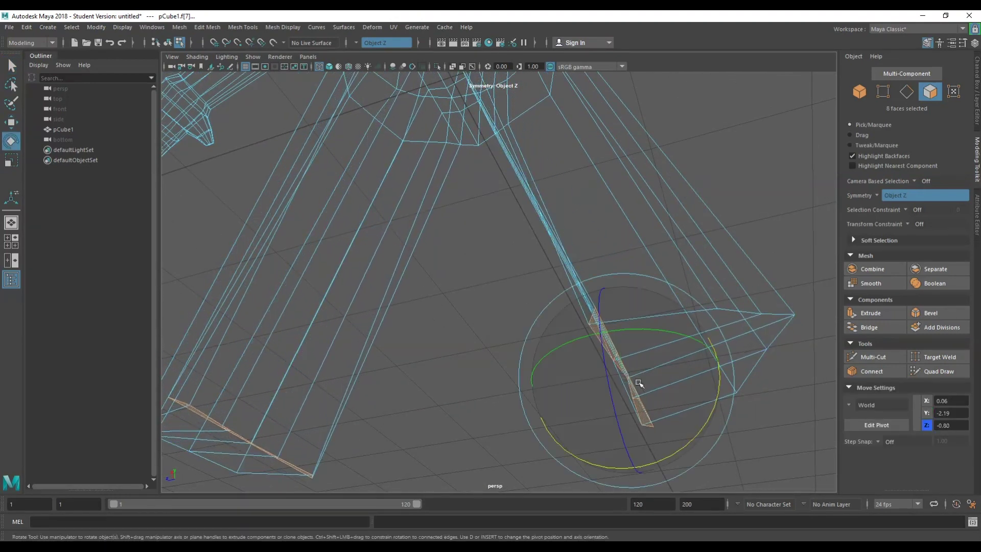
{"action": "left_click_drag", "start_coordinate": [717, 393], "coordinate": [568, 352]}
{"action": "key", "text": "w"}
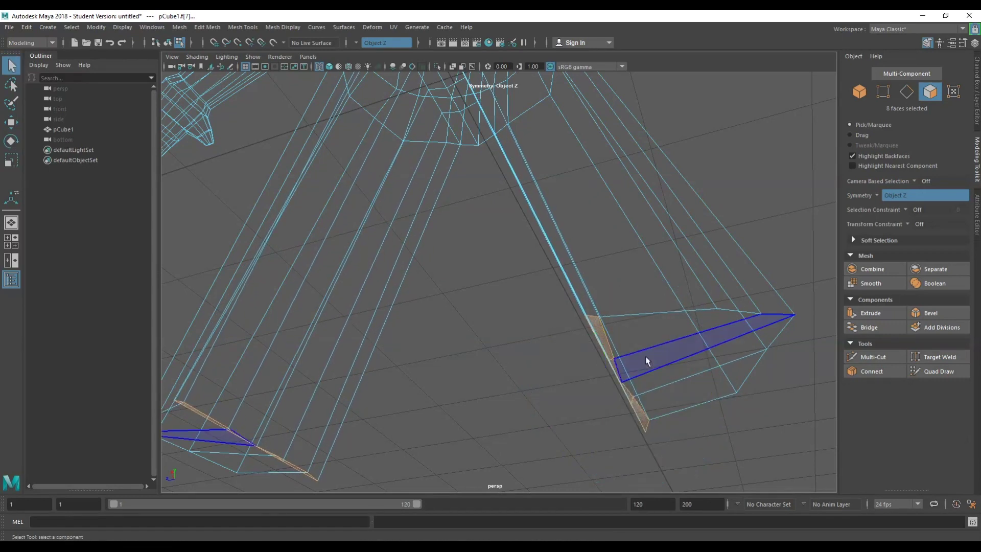
{"action": "left_click_drag", "start_coordinate": [586, 384], "coordinate": [255, 434]}
{"action": "key", "text": "e"}
{"action": "key", "text": "r"}
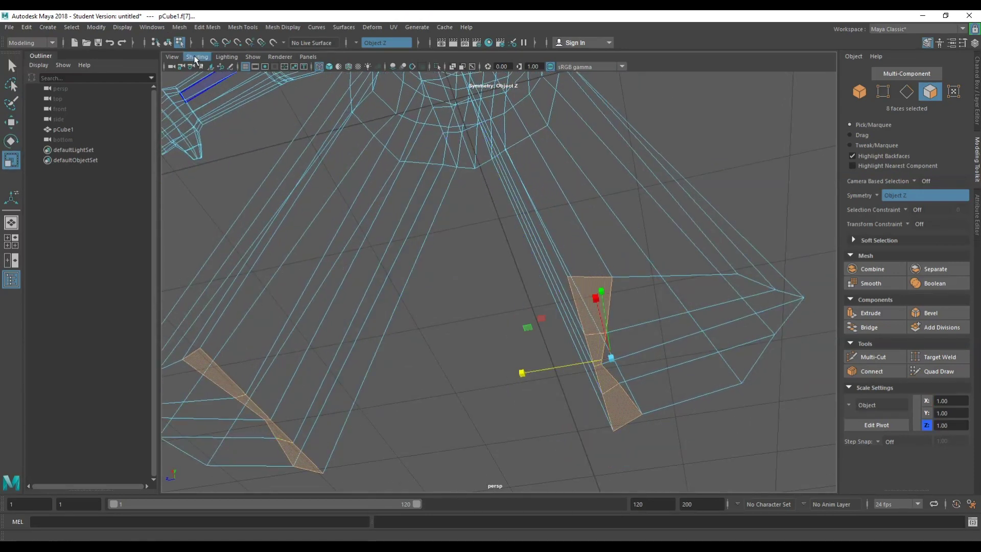
- Return the viewport to smooth shading and activate vertex selection on the underside of the legs
{"action": "left_click", "coordinate": [194, 57]}
{"action": "left_click", "coordinate": [217, 85]}
{"action": "mouse_move", "coordinate": [638, 316]}
{"action": "left_mouse_down", "text": "alt"}
{"action": "mouse_move", "coordinate": [717, 320]}
{"action": "mouse_move", "coordinate": [705, 291]}
{"action": "mouse_move", "coordinate": [650, 287]}
{"action": "mouse_move", "coordinate": [387, 360]}
{"action": "mouse_move", "coordinate": [403, 346]}
{"action": "left_mouse_up", "text": "alt"}
{"action": "left_click_drag", "start_coordinate": [610, 261], "coordinate": [549, 245], "text": "alt"}
{"action": "right_click", "coordinate": [671, 114]}
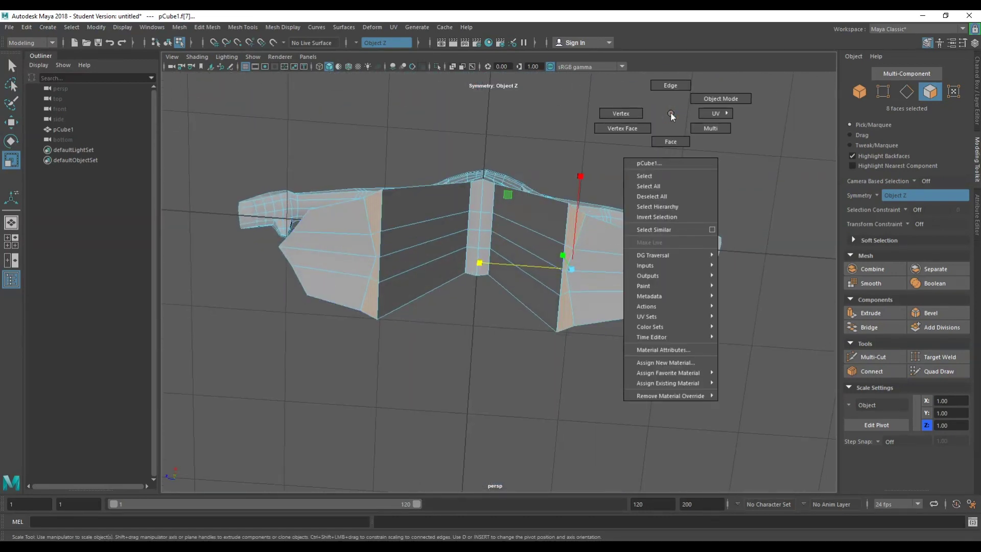
{"action": "left_click", "coordinate": [630, 114]}
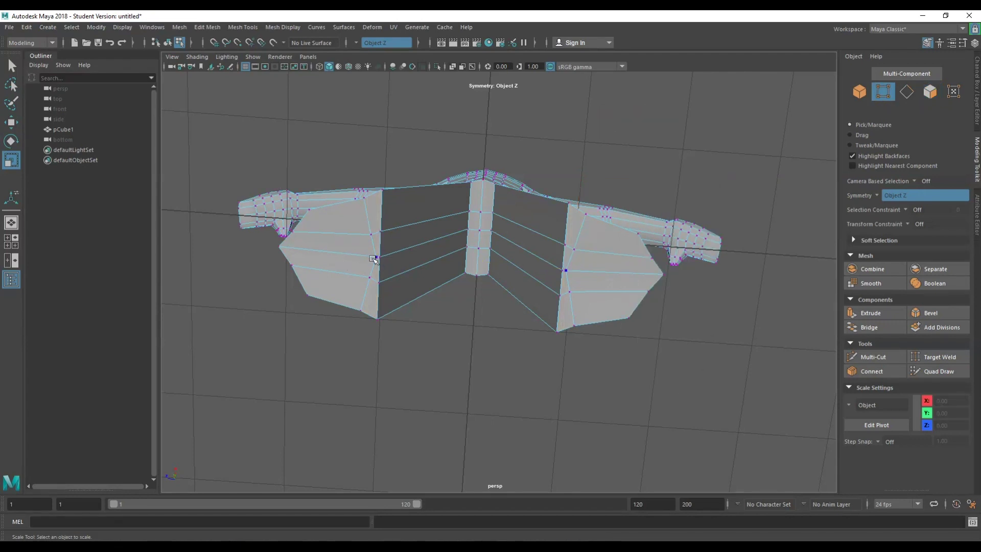
- Move the middle vertices of the inner end strips outward along Z on both legs to even out the strips
{"action": "left_click", "coordinate": [377, 259]}
{"action": "key", "text": "w"}
{"action": "left_click_drag", "start_coordinate": [356, 256], "coordinate": [325, 254]}
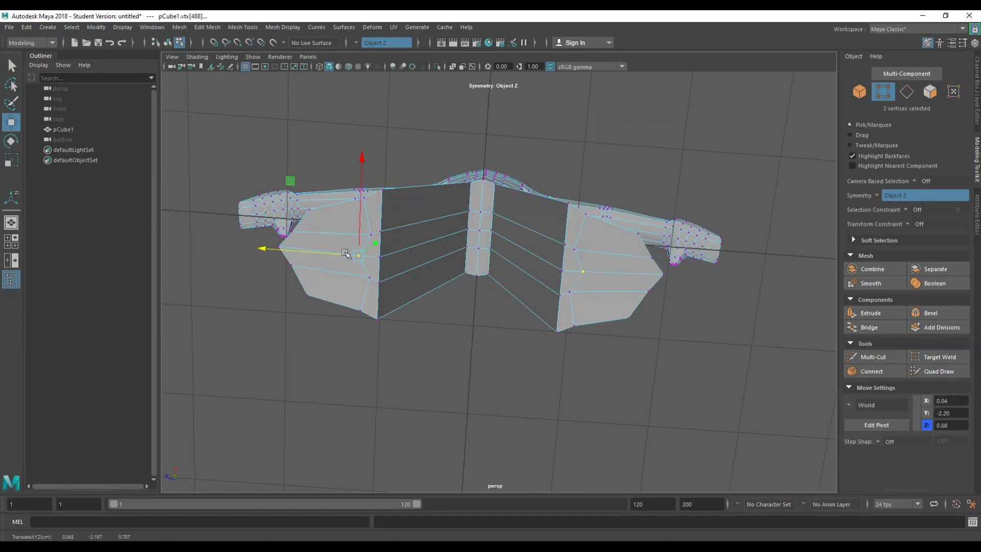
{"action": "key", "text": "q"}
{"action": "key", "text": "w"}
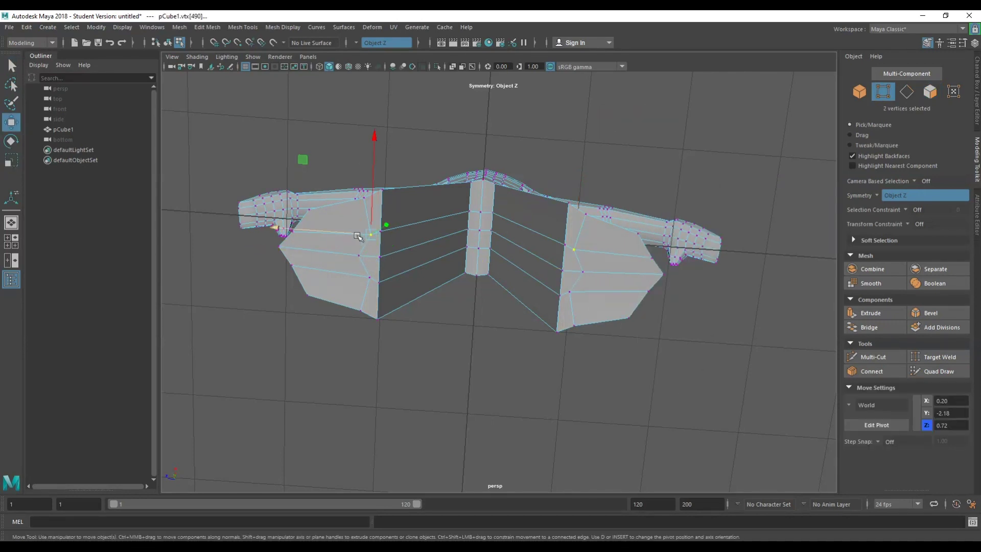
{"action": "left_click_drag", "start_coordinate": [408, 275], "coordinate": [385, 306], "text": "alt"}
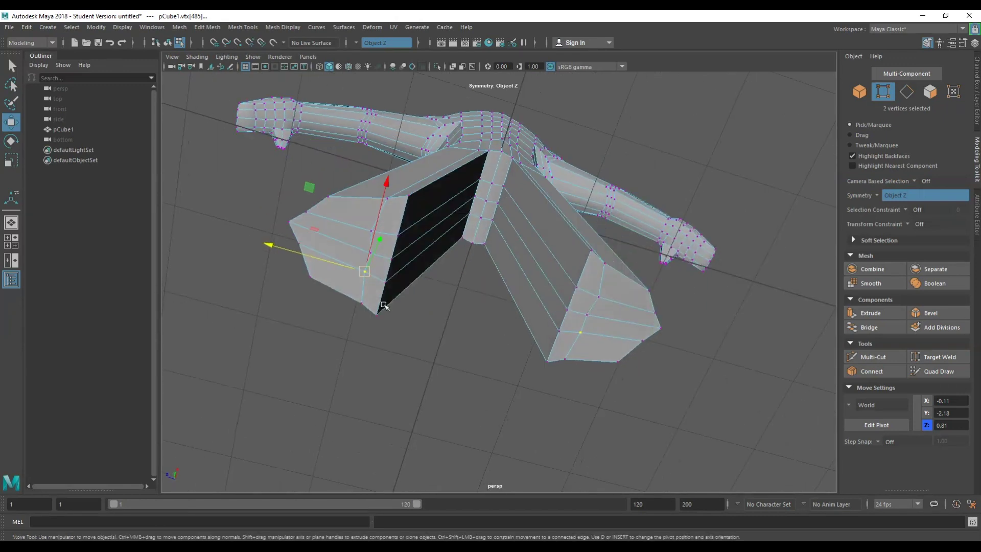
- Try to shift the inner lengthwise edge of both legs along X, and undo the move
{"action": "right_click_drag", "start_coordinate": [578, 170], "coordinate": [577, 143]}
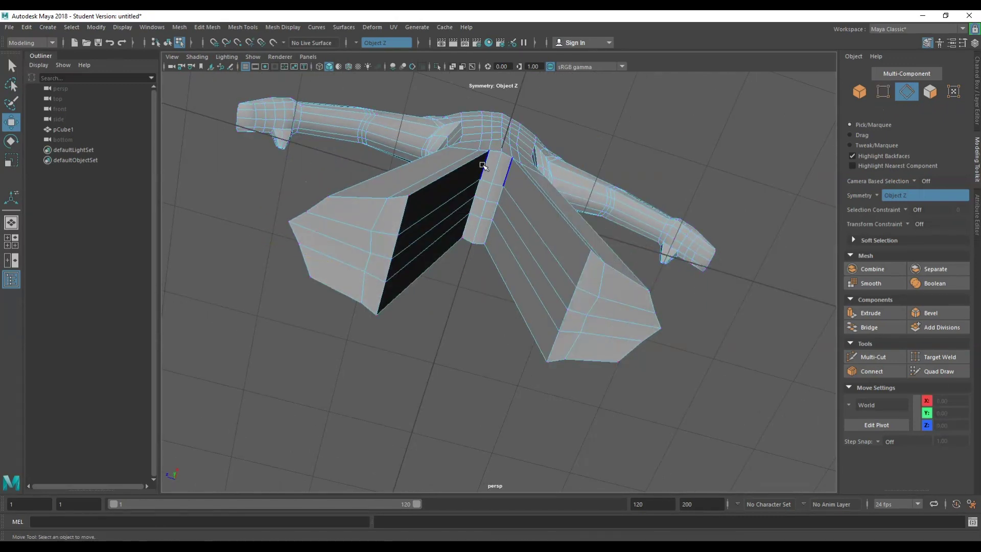
{"action": "left_click", "coordinate": [439, 178]}
{"action": "left_click_drag", "start_coordinate": [456, 166], "coordinate": [465, 139]}
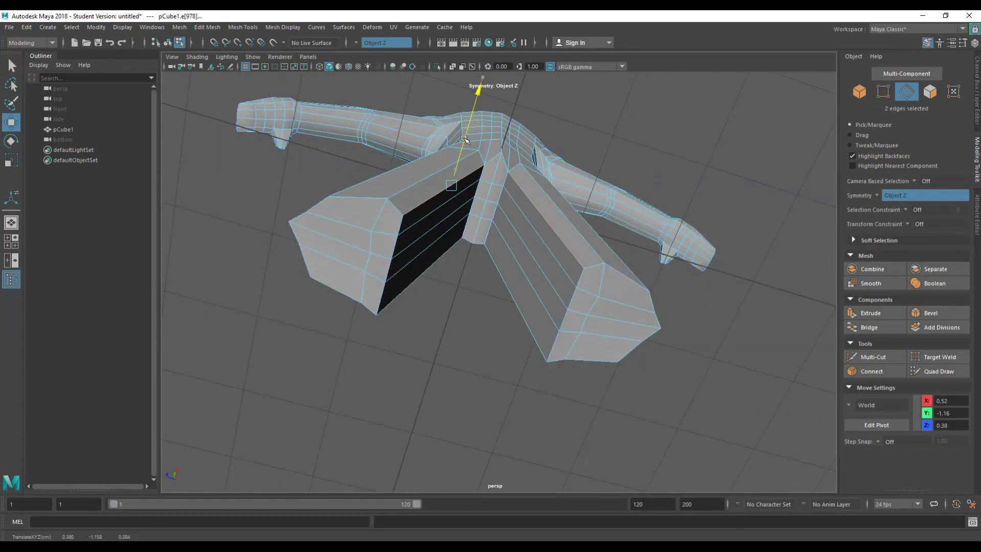
{"action": "key", "text": "ctrl+z"}
{"action": "key", "text": "ctrl+z"}
{"action": "key", "text": "ctrl+z"}
{"action": "key", "text": "ctrl+z"}
{"action": "key", "text": "ctrl+z"}
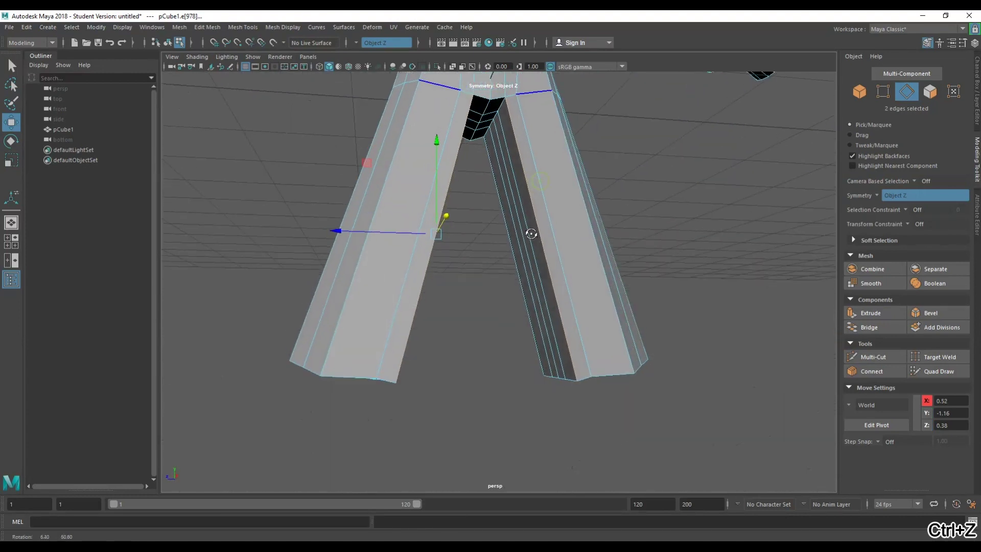
- Target-weld the two front corner vertices of the crotch strip to its centre vertex
{"action": "middle_click_drag", "start_coordinate": [505, 74], "coordinate": [521, 192], "text": "alt"}
{"action": "left_click_drag", "start_coordinate": [521, 193], "coordinate": [510, 211], "text": "alt"}
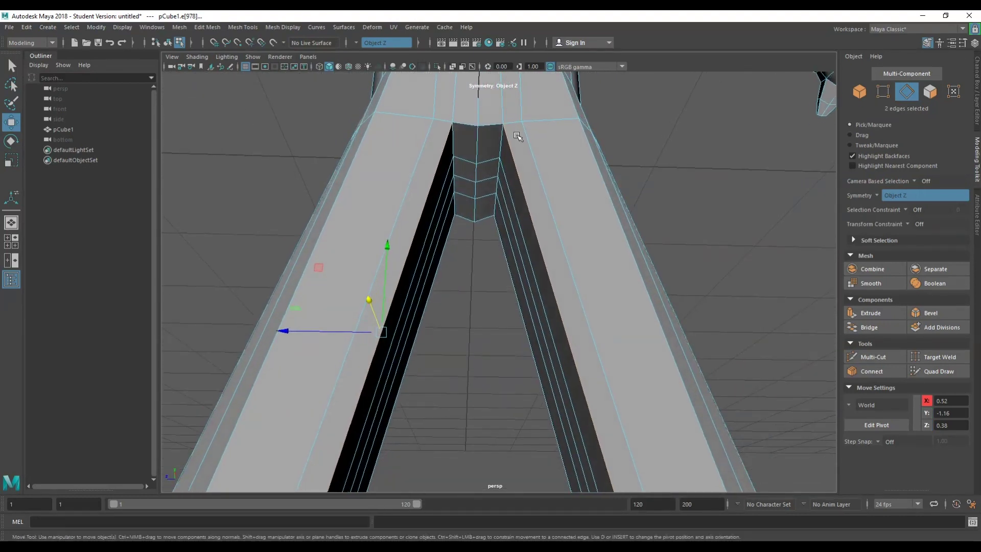
{"action": "middle_click_drag", "start_coordinate": [521, 136], "coordinate": [513, 257], "text": "alt"}
{"action": "scroll", "coordinate": [511, 257], "scroll_direction": "up", "scroll_amount": 5}
{"action": "left_click_drag", "start_coordinate": [511, 258], "coordinate": [516, 223], "text": "alt"}
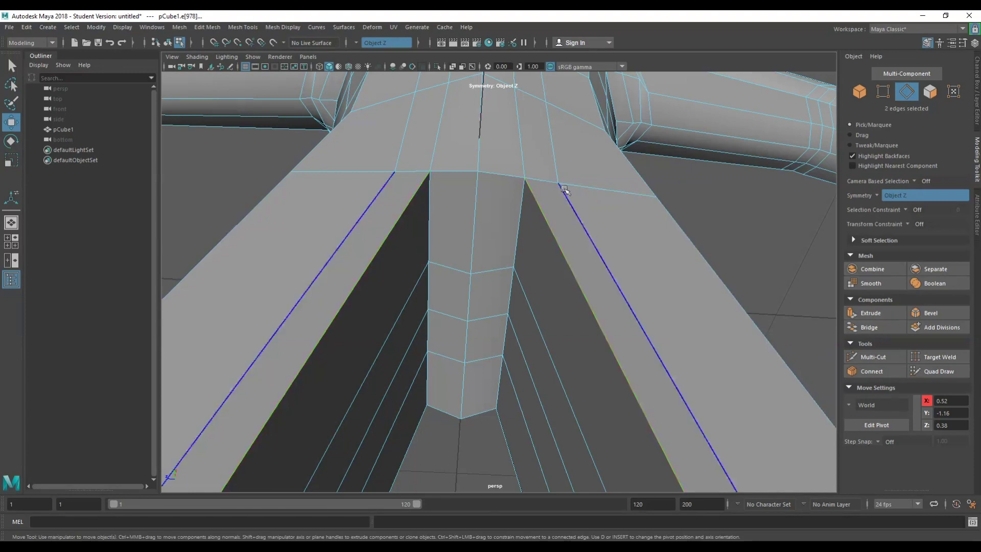
{"action": "right_click_drag", "start_coordinate": [564, 187], "coordinate": [537, 193]}
{"action": "left_click", "coordinate": [527, 178]}
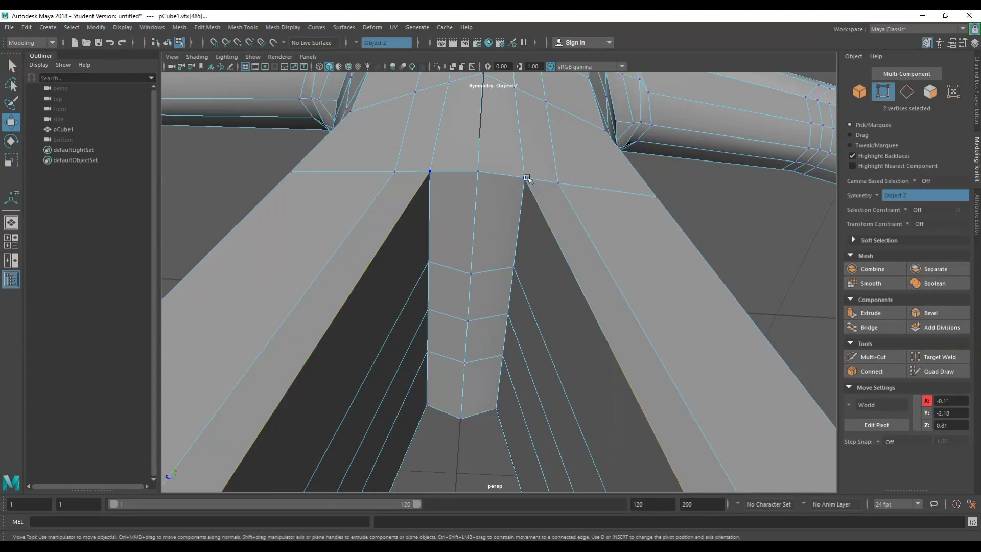
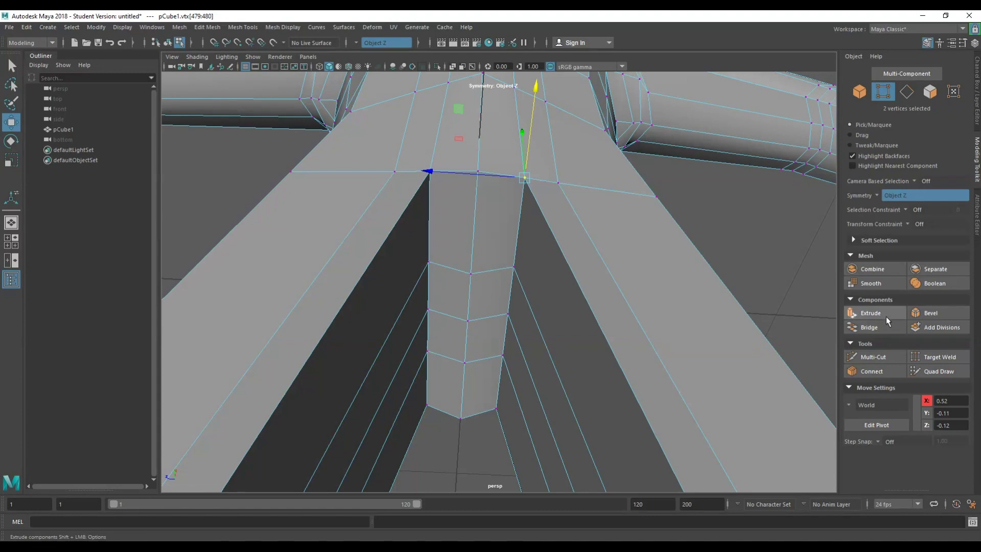
{"action": "left_click", "coordinate": [922, 357]}
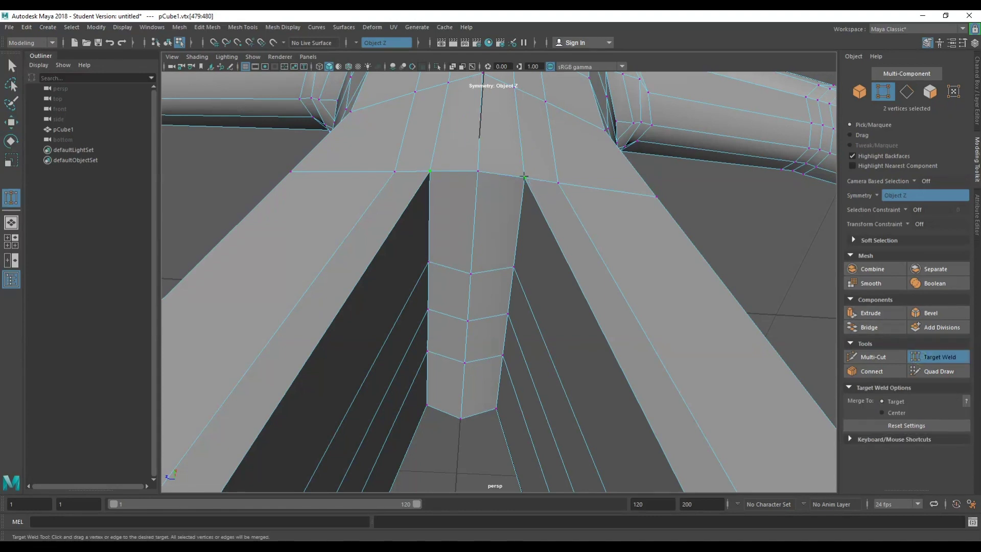
{"action": "left_click", "coordinate": [476, 170]}
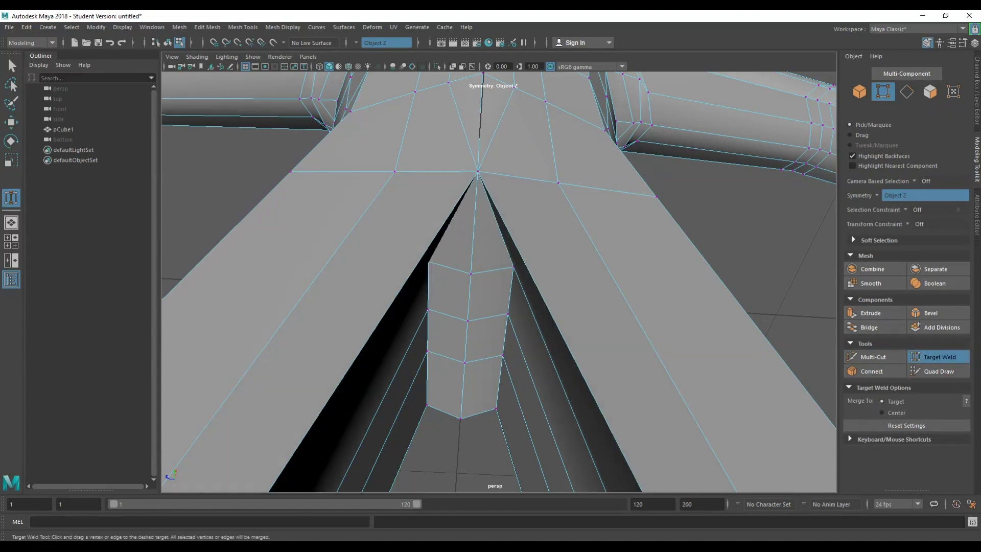
- Target-weld the remaining paired side vertices of the crotch strip to the centre line
{"action": "left_click_drag", "start_coordinate": [496, 309], "coordinate": [498, 287], "text": "alt"}
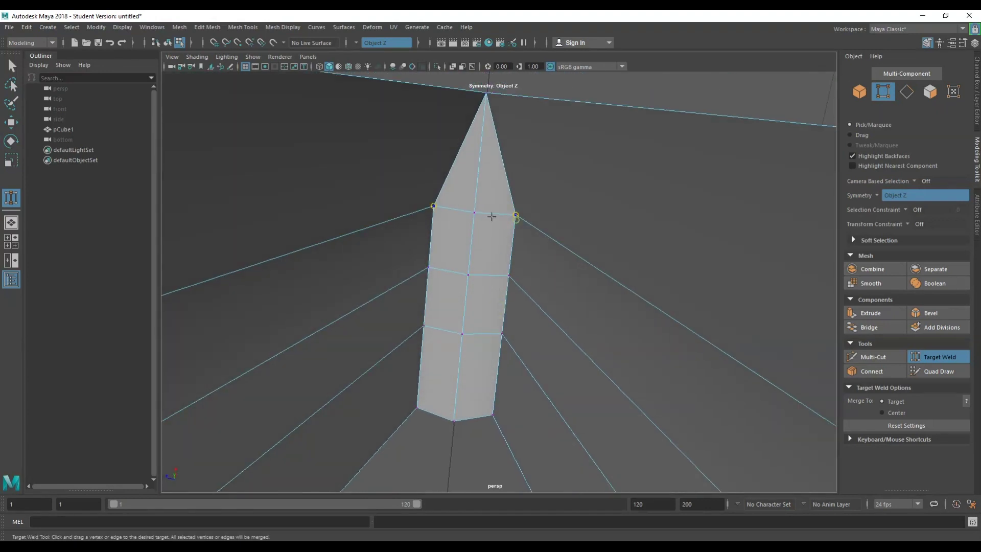
{"action": "left_click", "coordinate": [484, 223]}
{"action": "left_click_drag", "start_coordinate": [493, 277], "coordinate": [483, 305], "text": "alt"}
{"action": "left_click_drag", "start_coordinate": [465, 286], "coordinate": [462, 283]}
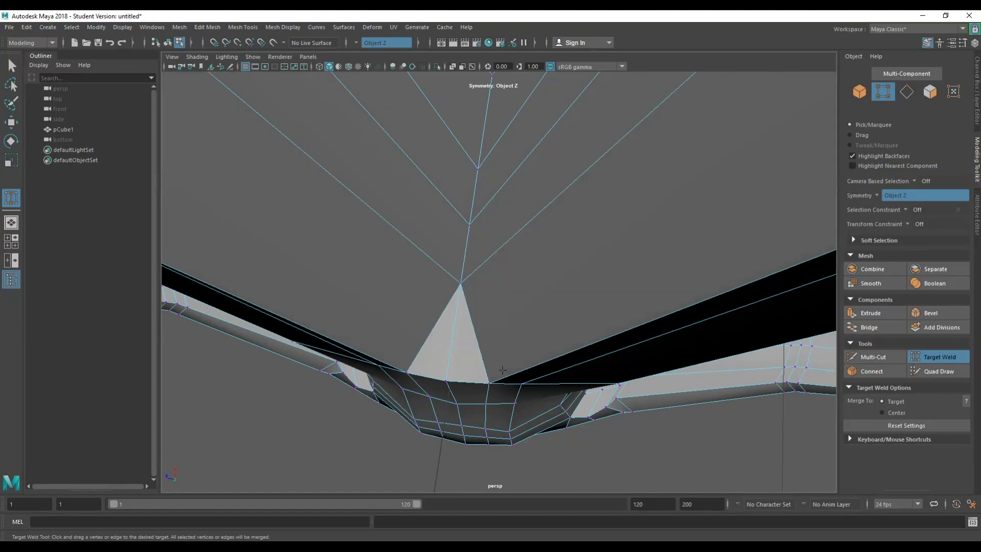
{"action": "left_click_drag", "start_coordinate": [490, 383], "coordinate": [540, 315], "text": "alt"}
{"action": "scroll", "coordinate": [540, 315], "scroll_direction": "down", "scroll_amount": 6}
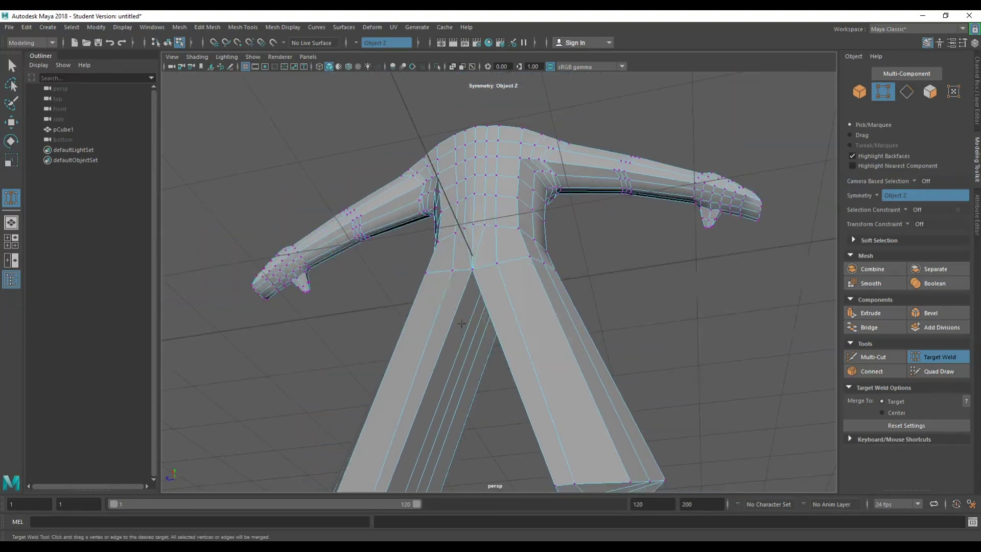
- Move the front inner lengthwise edge of both legs backward along X
{"action": "right_click", "coordinate": [725, 271]}
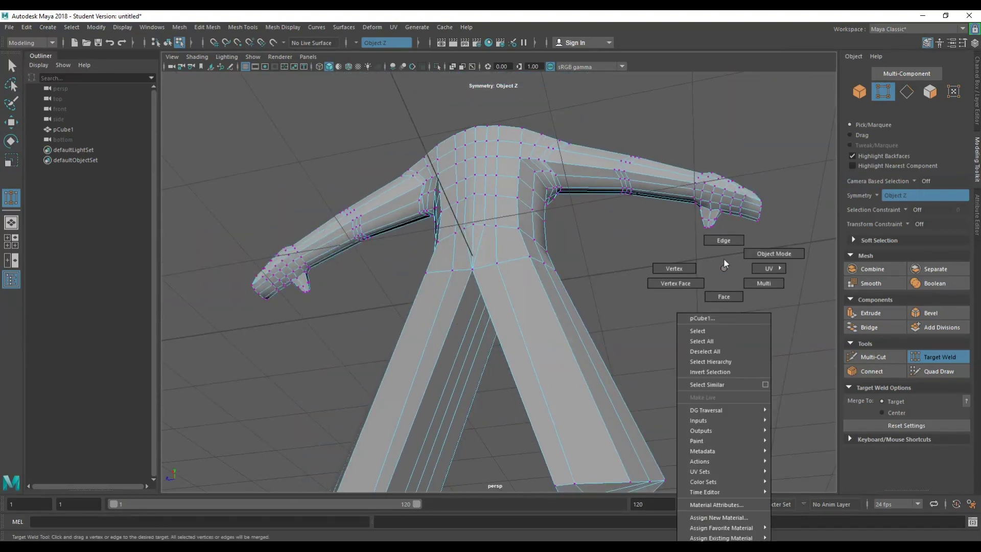
{"action": "left_click", "coordinate": [724, 296]}
{"action": "left_click_drag", "start_coordinate": [682, 271], "coordinate": [497, 304], "text": "alt"}
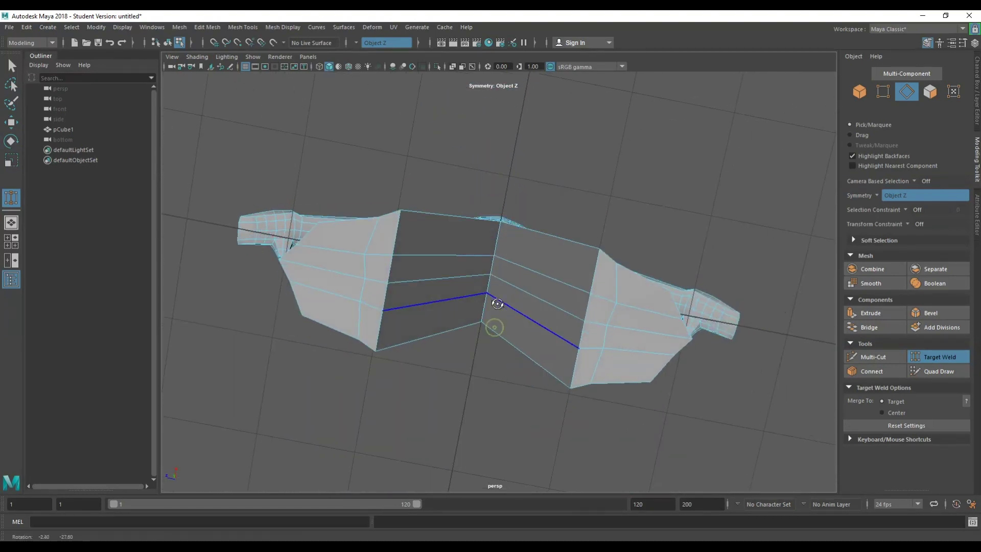
{"action": "left_click", "coordinate": [458, 222]}
{"action": "key", "text": "w"}
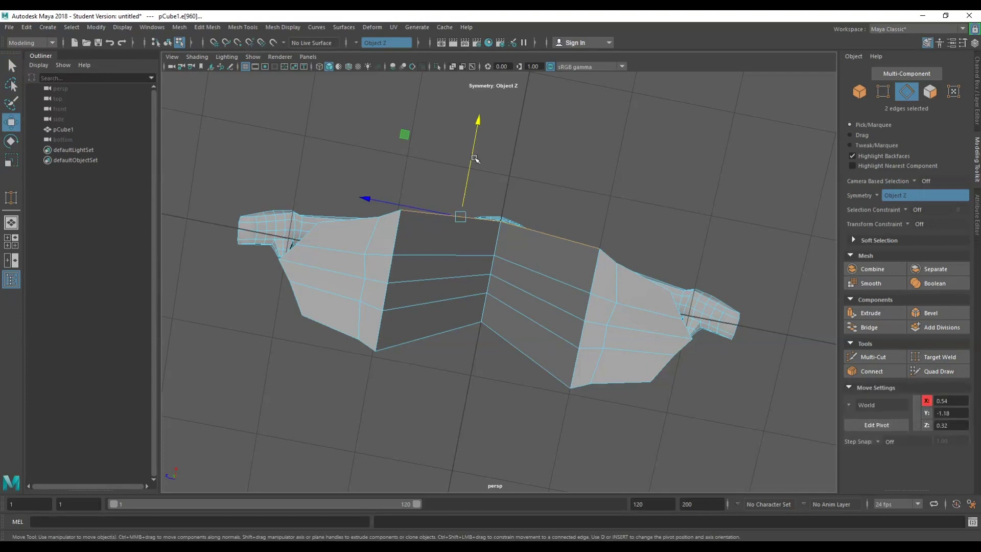
{"action": "left_click", "coordinate": [474, 173]}
{"action": "left_click_drag", "start_coordinate": [474, 172], "coordinate": [471, 179]}
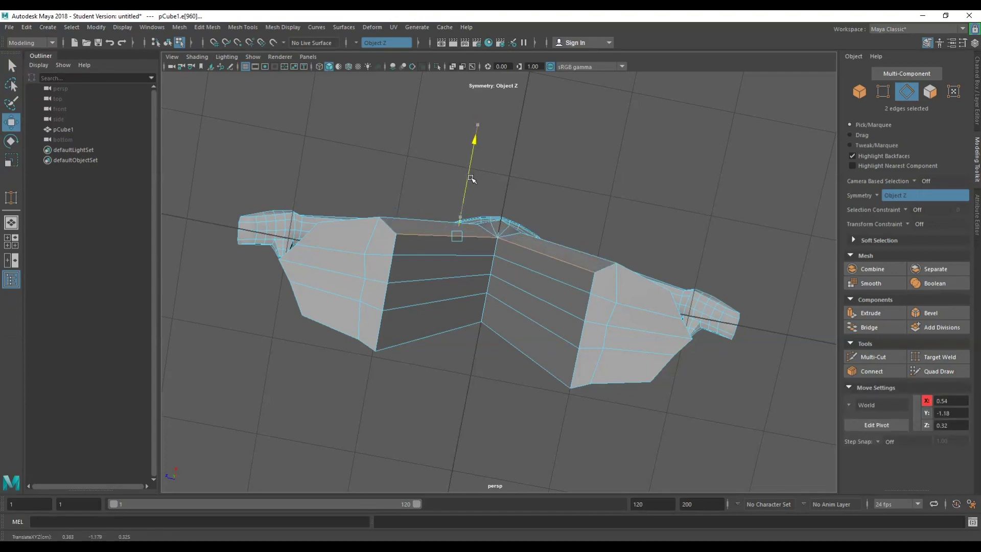
- Move the second inner lengthwise edge of both legs along X and select the rearmost inner edge
{"action": "left_click", "coordinate": [452, 260]}
{"action": "left_click_drag", "start_coordinate": [457, 225], "coordinate": [455, 237]}
{"action": "left_click", "coordinate": [435, 339]}
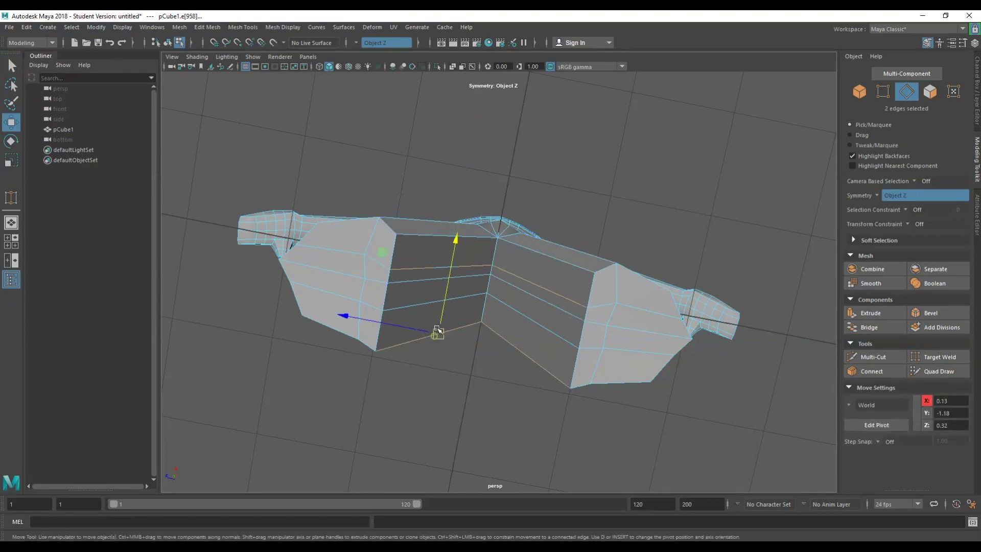
{"action": "left_click_drag", "start_coordinate": [446, 298], "coordinate": [562, 339], "text": "alt"}
- Pull the front centre vertex of the hip line and its neighbouring vertices inward along X
{"action": "right_click_drag", "start_coordinate": [632, 230], "coordinate": [588, 234]}
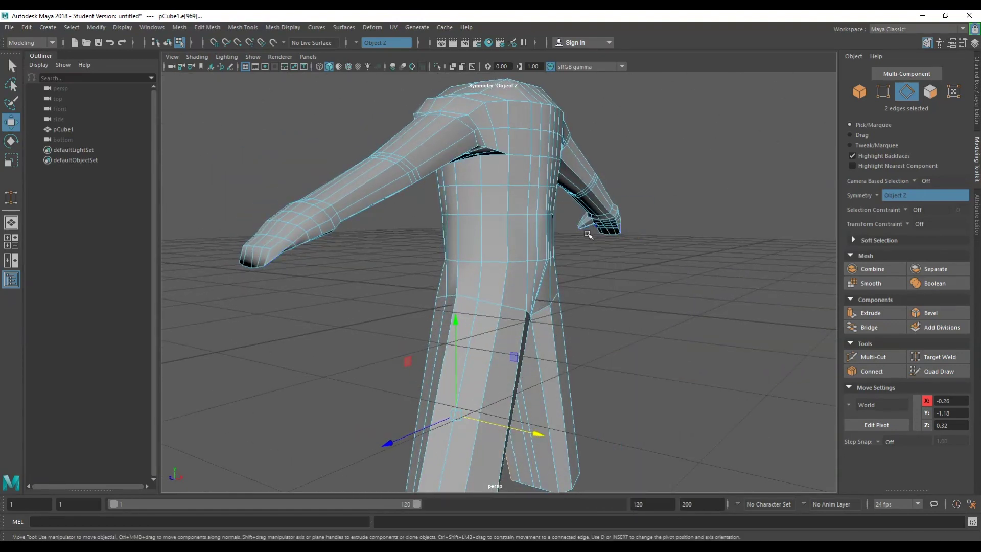
{"action": "right_click_drag", "start_coordinate": [606, 267], "coordinate": [561, 267]}
{"action": "left_click", "coordinate": [552, 260]}
{"action": "left_click_drag", "start_coordinate": [556, 262], "coordinate": [595, 323], "text": "alt"}
{"action": "scroll", "coordinate": [589, 328], "scroll_direction": "up", "scroll_amount": 4}
{"action": "left_click", "coordinate": [574, 318]}
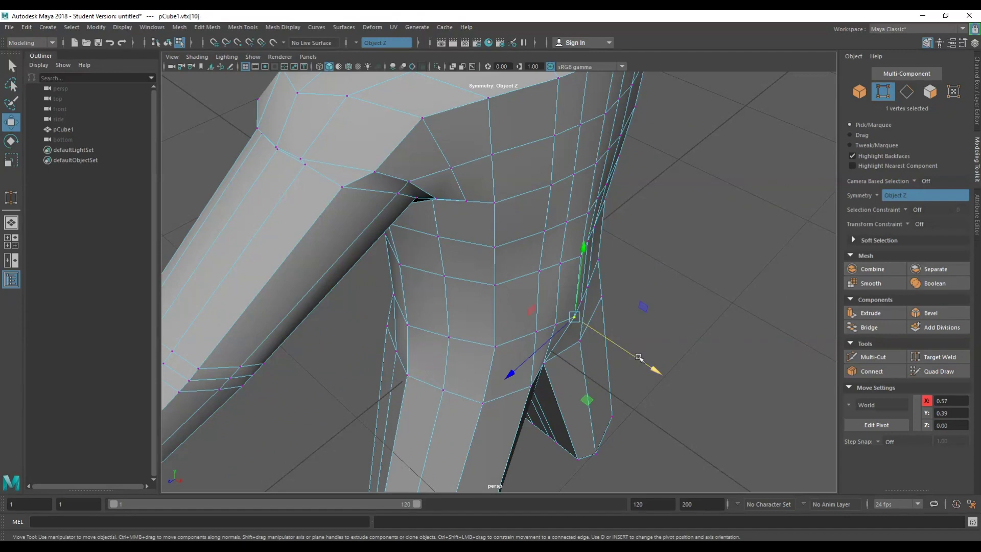
{"action": "left_click_drag", "start_coordinate": [638, 356], "coordinate": [589, 329]}
{"action": "left_click", "coordinate": [556, 325]}
{"action": "left_click", "coordinate": [565, 314]}
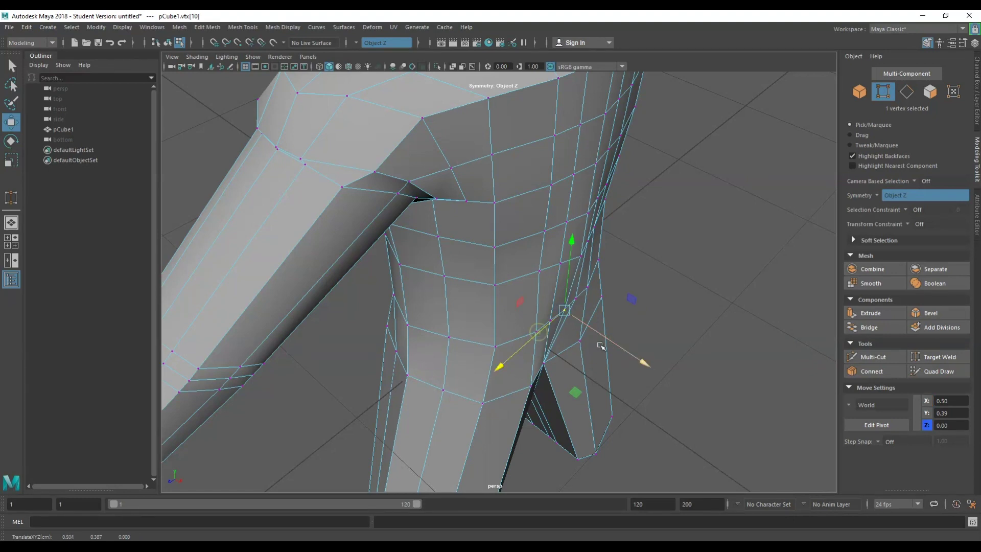
{"action": "left_click", "coordinate": [534, 331]}
{"action": "left_click_drag", "start_coordinate": [588, 367], "coordinate": [475, 257]}
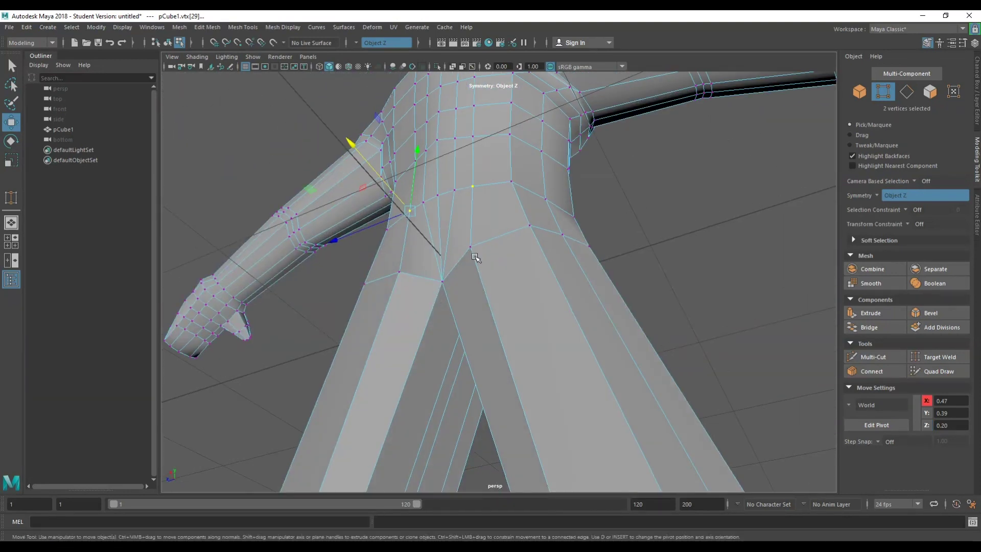
- Shift the front vertices at the tops of both legs, beside the crotch, along X
{"action": "key", "text": "q"}
{"action": "left_click", "coordinate": [472, 253]}
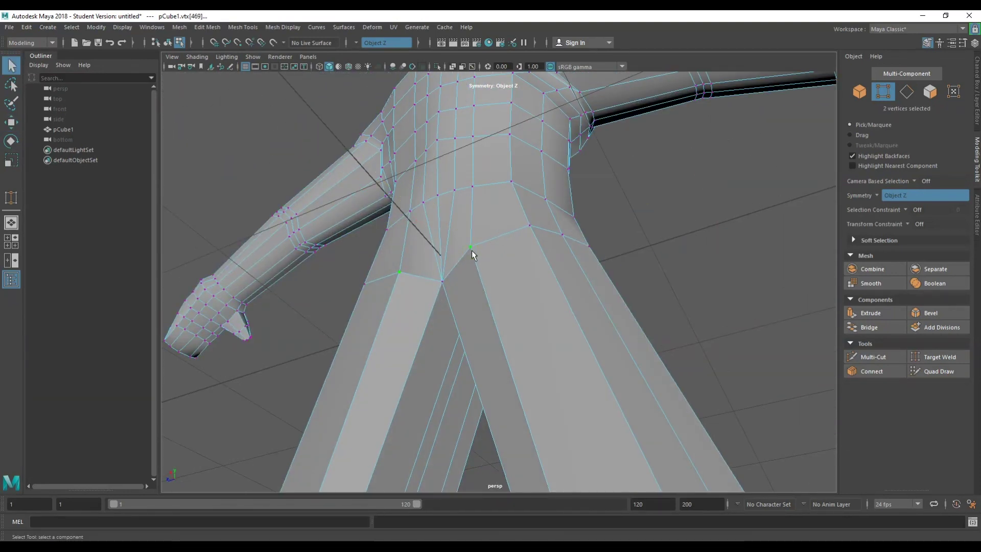
{"action": "key", "text": "w"}
{"action": "left_click_drag", "start_coordinate": [442, 217], "coordinate": [570, 225]}
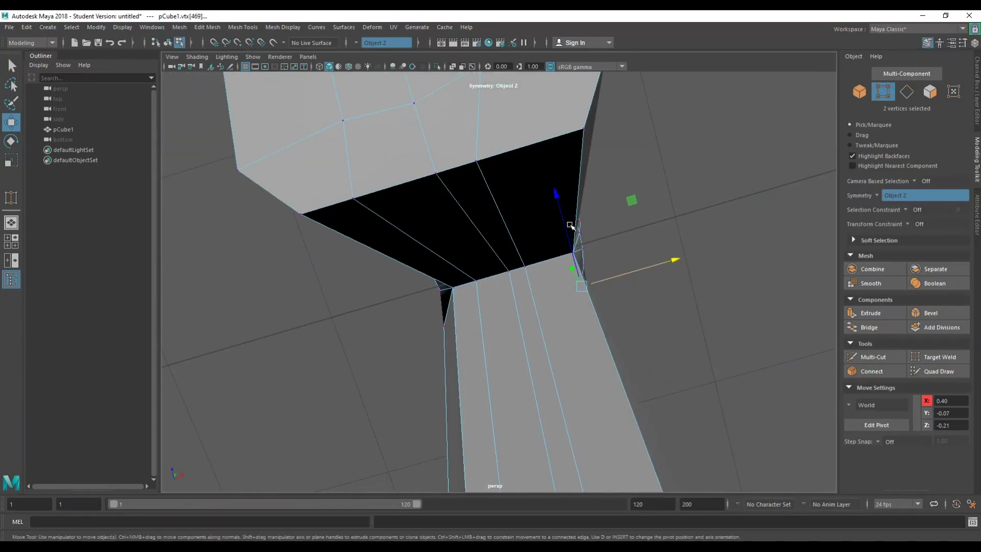
- Move the middle inner lengthwise edge of both legs along Z toward the body's centre
{"action": "right_click_drag", "start_coordinate": [484, 238], "coordinate": [467, 216]}
{"action": "double_click", "coordinate": [466, 216]}
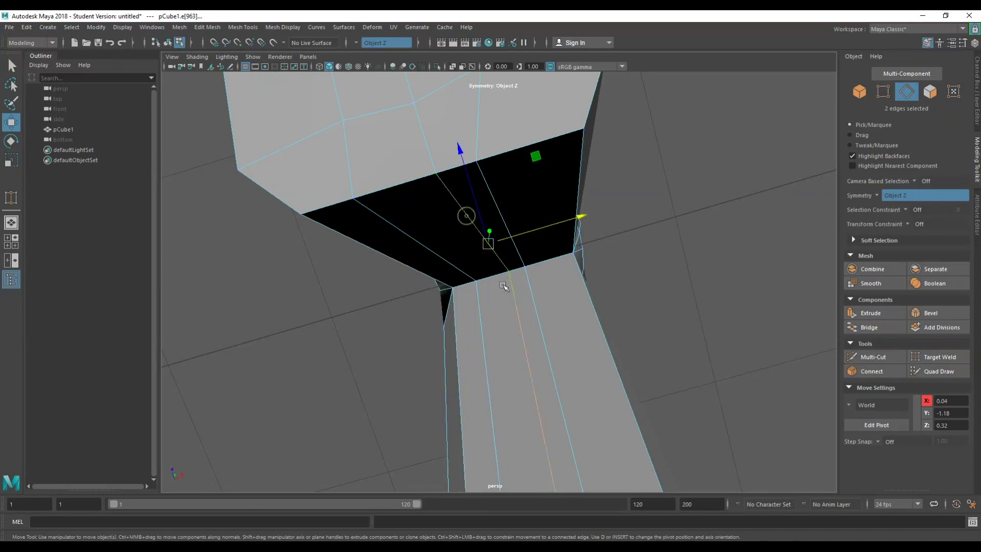
{"action": "left_click_drag", "start_coordinate": [503, 285], "coordinate": [404, 358], "text": "alt"}
{"action": "middle_click_drag", "start_coordinate": [424, 306], "coordinate": [431, 173], "text": "alt"}
{"action": "left_click_drag", "start_coordinate": [364, 318], "coordinate": [402, 322]}
{"action": "left_click_drag", "start_coordinate": [366, 362], "coordinate": [377, 251], "text": "alt"}
- Move the inner lengthwise edges on either side of the middle one along Z toward the centre to round the inner legs
{"action": "key", "text": "q"}
{"action": "left_click", "coordinate": [363, 186]}
{"action": "left_click_drag", "start_coordinate": [363, 187], "coordinate": [401, 259], "text": "alt"}
{"action": "key", "text": "w"}
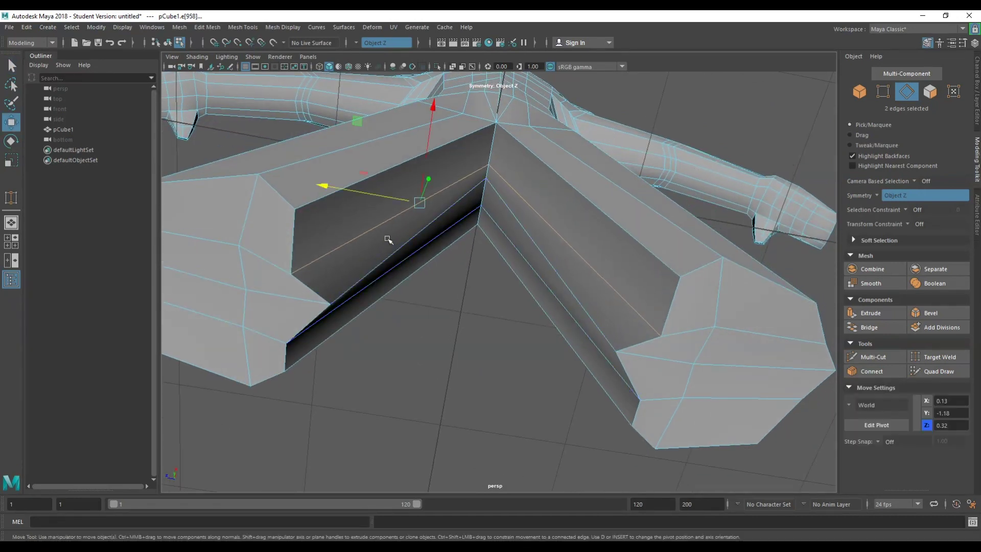
{"action": "left_click_drag", "start_coordinate": [364, 195], "coordinate": [388, 199]}
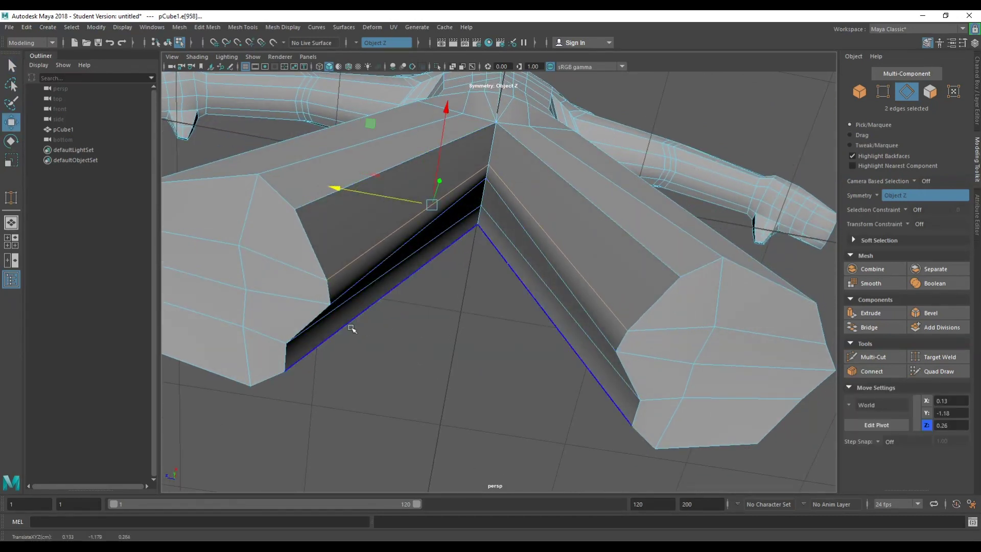
{"action": "left_click", "coordinate": [333, 319]}
{"action": "left_click_drag", "start_coordinate": [381, 250], "coordinate": [487, 301]}
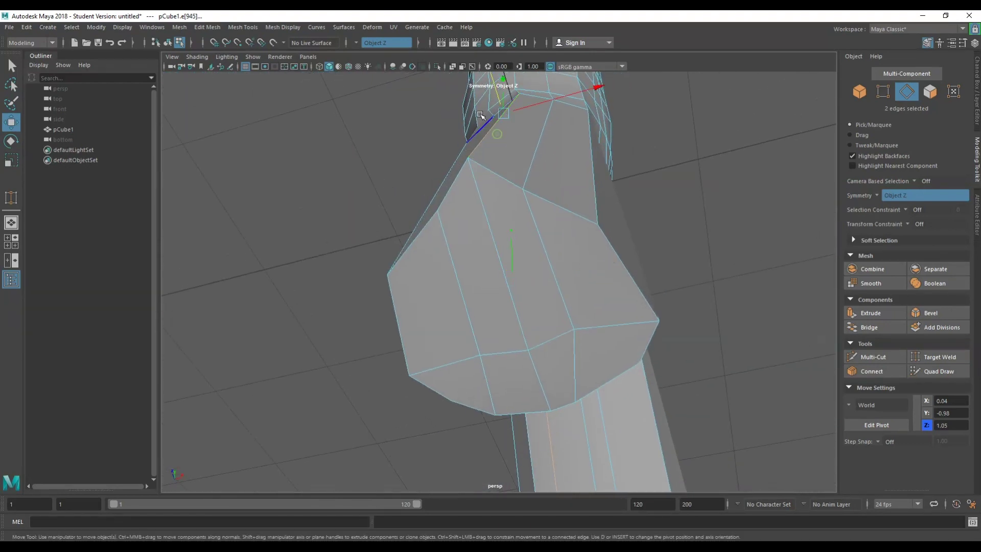
- Pull the outer lengthwise edges of both legs inward along Z to refine the rounding of the outer legs
{"action": "middle_click_drag", "start_coordinate": [480, 116], "coordinate": [494, 204], "text": "alt"}
{"action": "left_click_drag", "start_coordinate": [494, 158], "coordinate": [487, 296]}
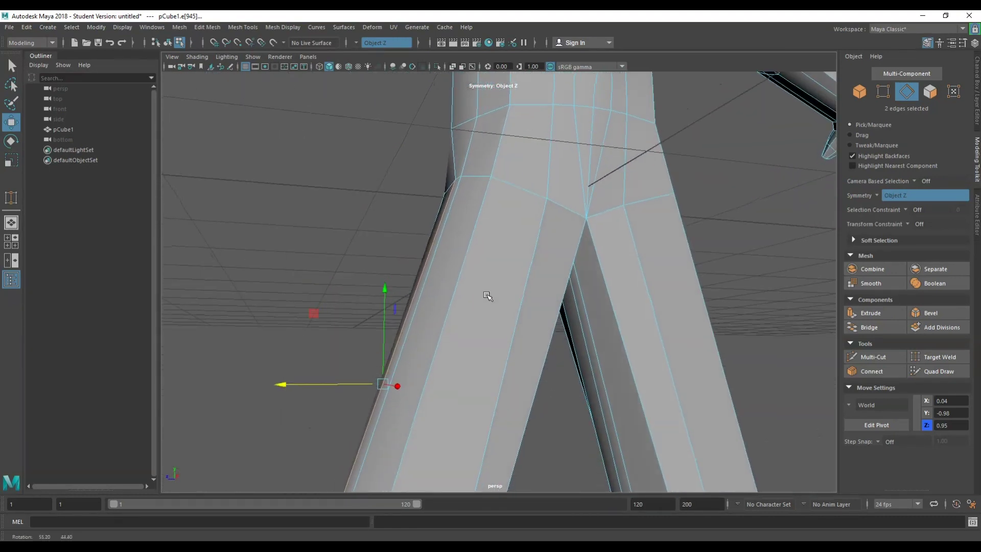
{"action": "left_click", "coordinate": [439, 242]}
{"action": "left_click_drag", "start_coordinate": [401, 293], "coordinate": [384, 351], "text": "alt"}
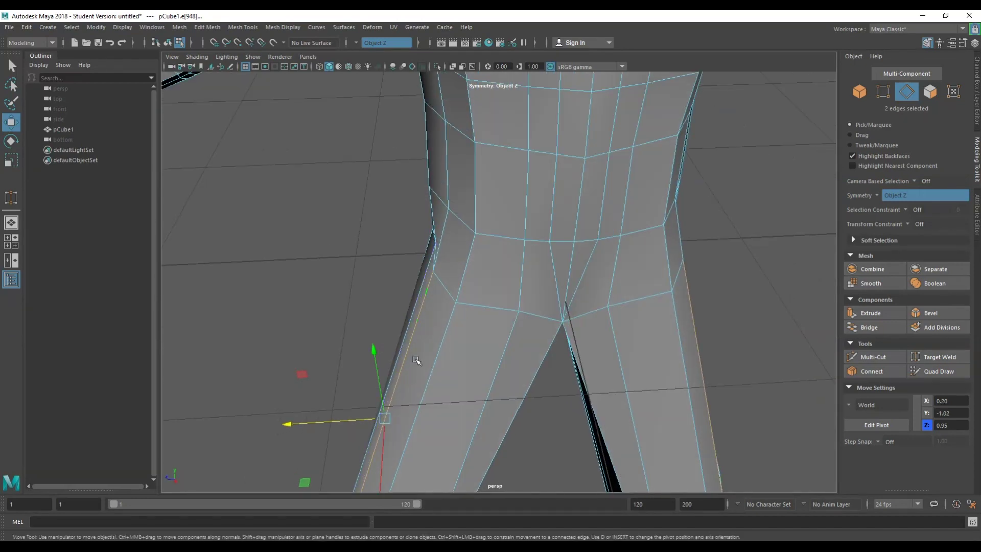
{"action": "left_click_drag", "start_coordinate": [347, 424], "coordinate": [593, 309]}
{"action": "left_click", "coordinate": [598, 307]}
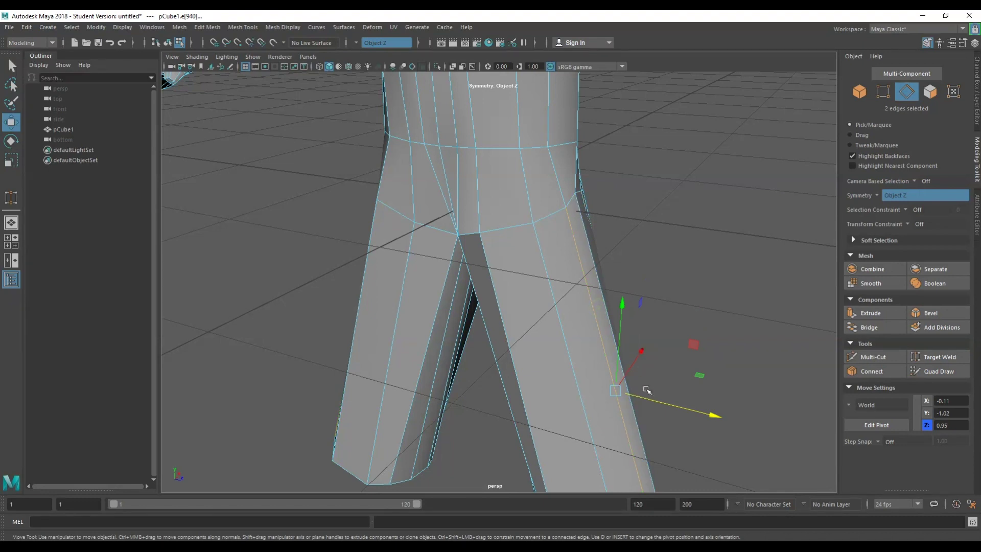
{"action": "left_click_drag", "start_coordinate": [645, 398], "coordinate": [396, 293]}
- Select the edge loop around the body just above the hips and scale it narrower along Z
{"action": "right_click", "coordinate": [619, 182]}
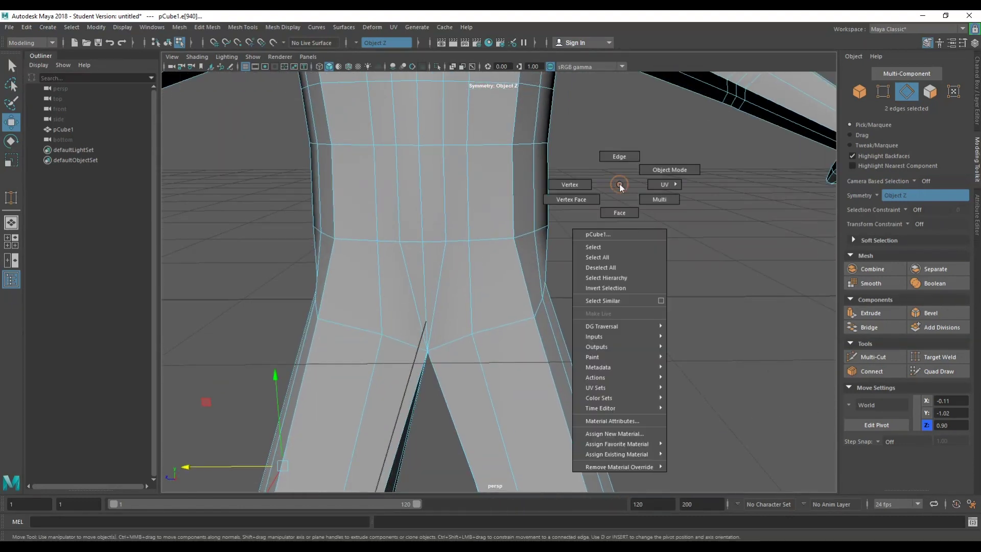
{"action": "left_click", "coordinate": [618, 166]}
{"action": "key", "text": "e"}
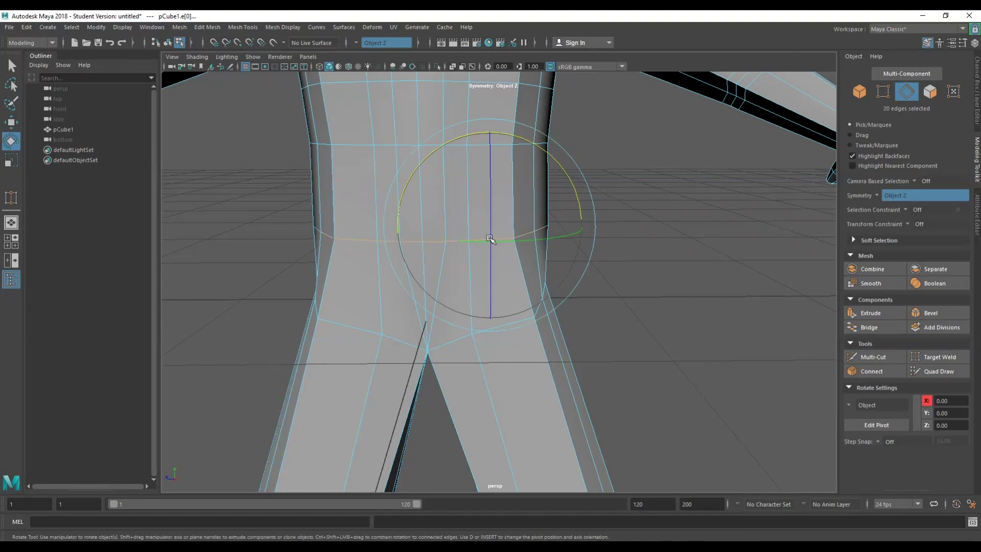
{"action": "key", "text": "r"}
{"action": "left_click_drag", "start_coordinate": [458, 227], "coordinate": [464, 224]}
{"action": "middle_click_drag", "start_coordinate": [465, 224], "coordinate": [480, 225]}
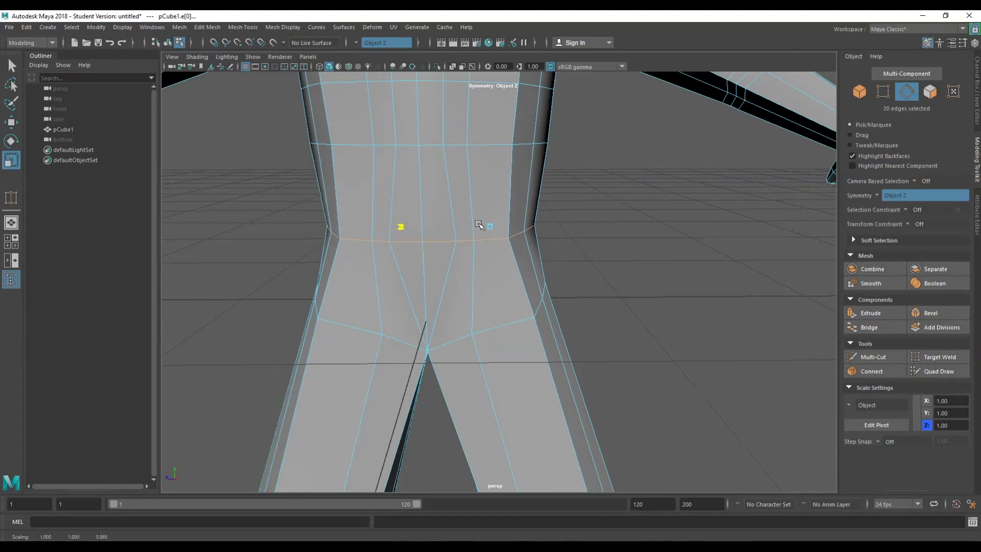
{"action": "scroll", "coordinate": [475, 228], "scroll_direction": "down", "scroll_amount": 5}
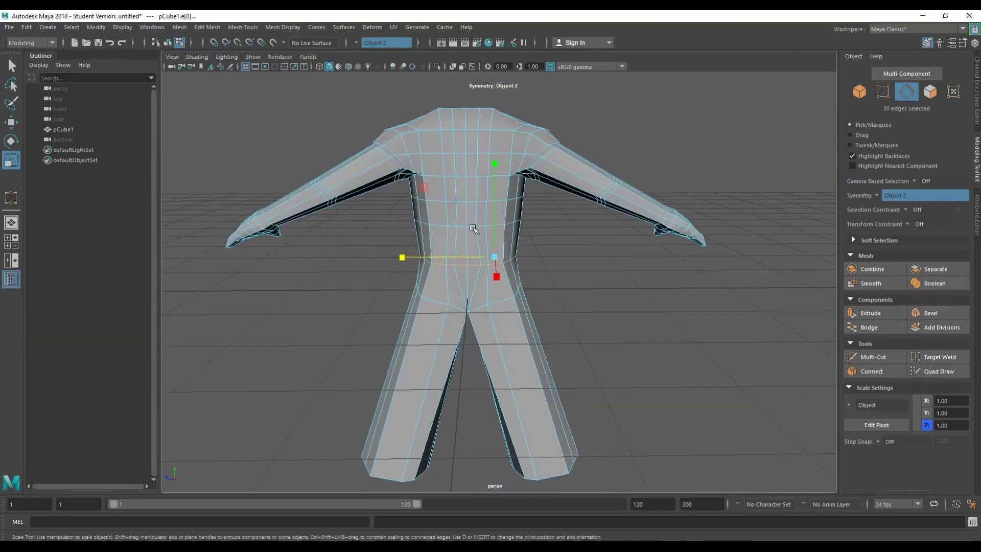
{"action": "middle_click_drag", "start_coordinate": [454, 259], "coordinate": [454, 259]}
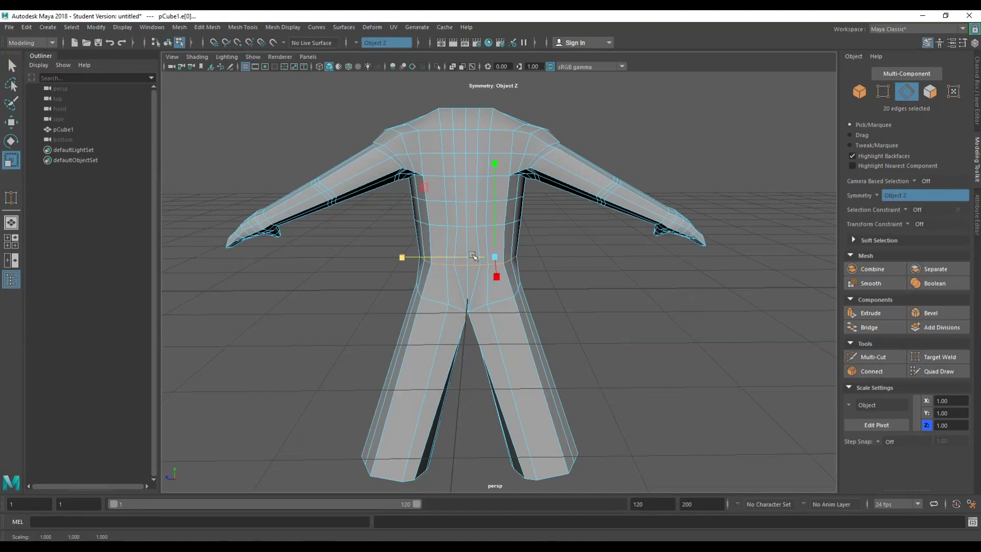
{"action": "key", "text": "q"}
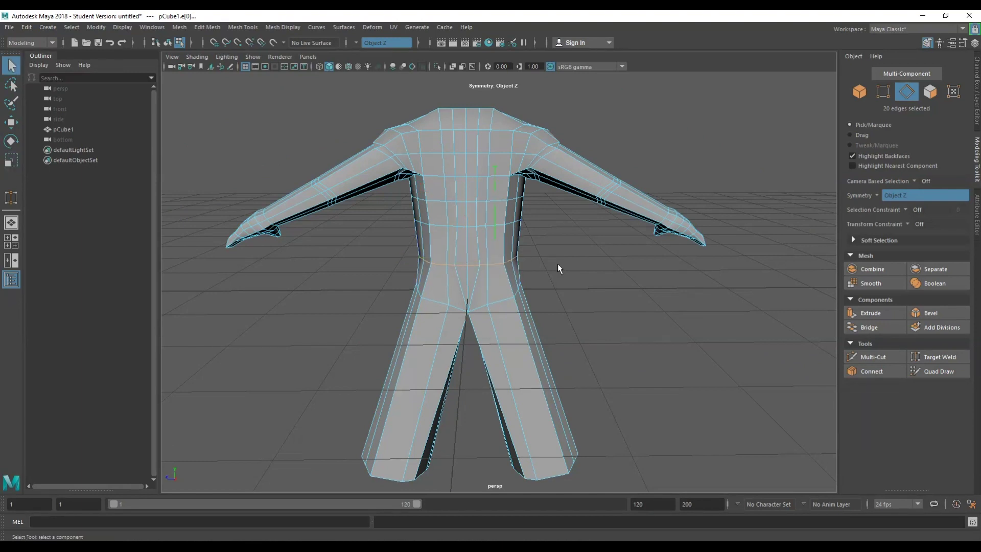
- Select the end faces of both legs and scale them down
{"action": "left_click", "coordinate": [557, 264]}
{"action": "mouse_move", "coordinate": [557, 263]}
{"action": "left_mouse_down", "text": "alt"}
{"action": "mouse_move", "coordinate": [535, 246]}
{"action": "mouse_move", "coordinate": [552, 209]}
{"action": "mouse_move", "coordinate": [564, 269]}
{"action": "mouse_move", "coordinate": [534, 286]}
{"action": "mouse_move", "coordinate": [530, 270]}
{"action": "mouse_move", "coordinate": [553, 246]}
{"action": "left_mouse_up", "text": "alt"}
{"action": "right_click", "coordinate": [627, 317]}
{"action": "right_click_drag", "start_coordinate": [626, 317], "coordinate": [623, 296]}
{"action": "right_click_drag", "start_coordinate": [628, 242], "coordinate": [626, 298]}
{"action": "left_click", "coordinate": [545, 328]}
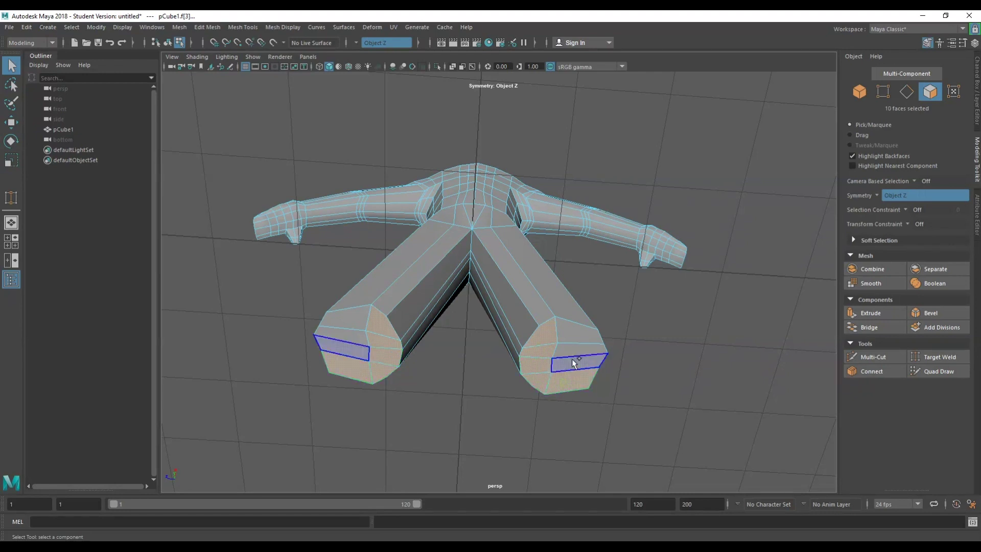
{"action": "key", "text": "r"}
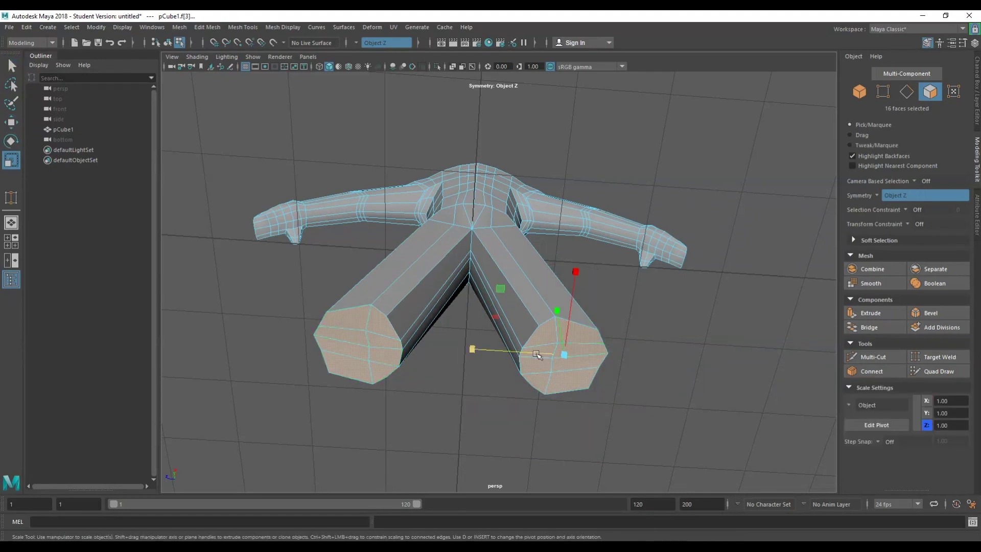
{"action": "left_click_drag", "start_coordinate": [564, 355], "coordinate": [338, 378]}
- Move the leg-end faces along X until the legs line up beneath the torso in side view
{"action": "key", "text": "w"}
{"action": "left_click_drag", "start_coordinate": [428, 476], "coordinate": [431, 478]}
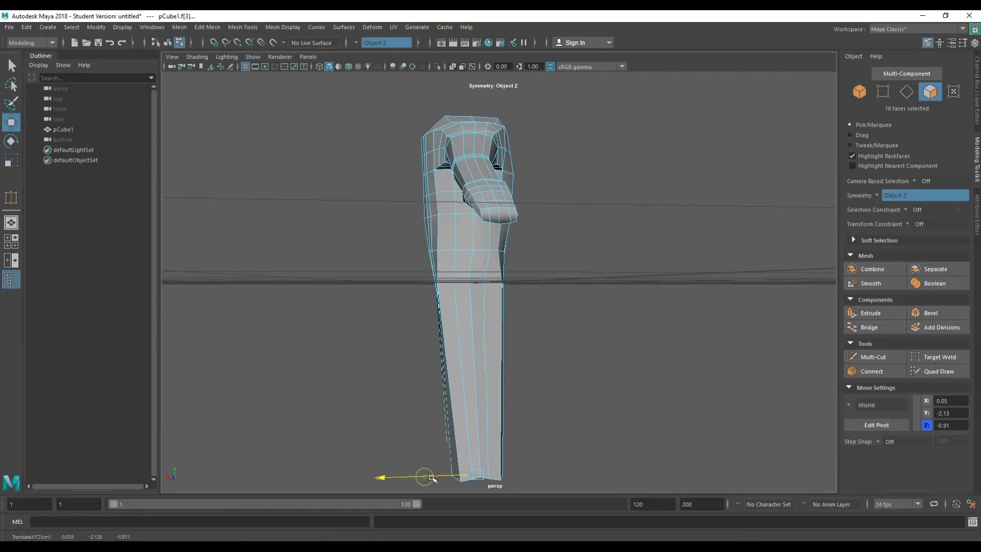
{"action": "mouse_move", "coordinate": [448, 415]}
{"action": "left_mouse_down", "text": "alt"}
{"action": "mouse_move", "coordinate": [499, 387]}
{"action": "mouse_move", "coordinate": [401, 411]}
{"action": "mouse_move", "coordinate": [451, 427]}
{"action": "left_mouse_up", "text": "alt"}
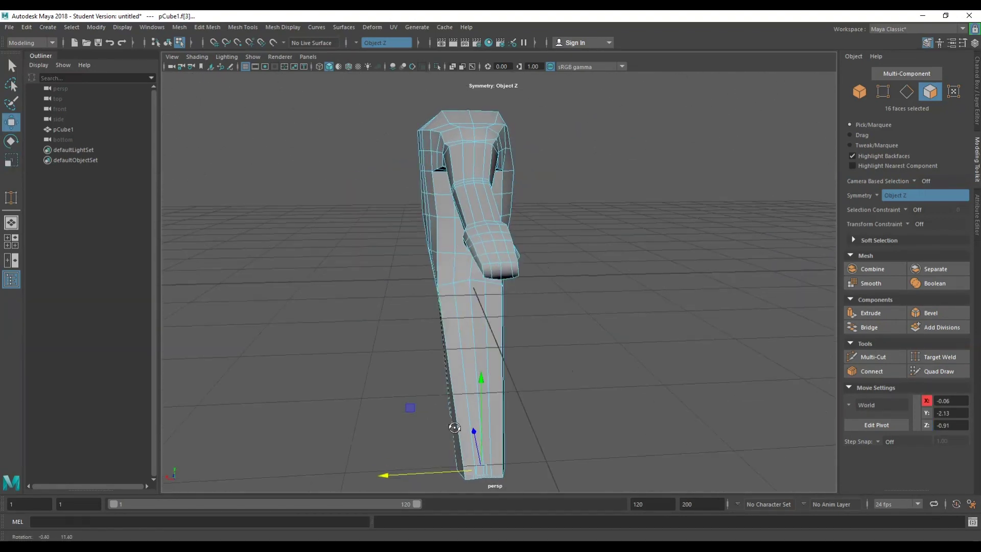
{"action": "left_click_drag", "start_coordinate": [424, 475], "coordinate": [407, 471]}
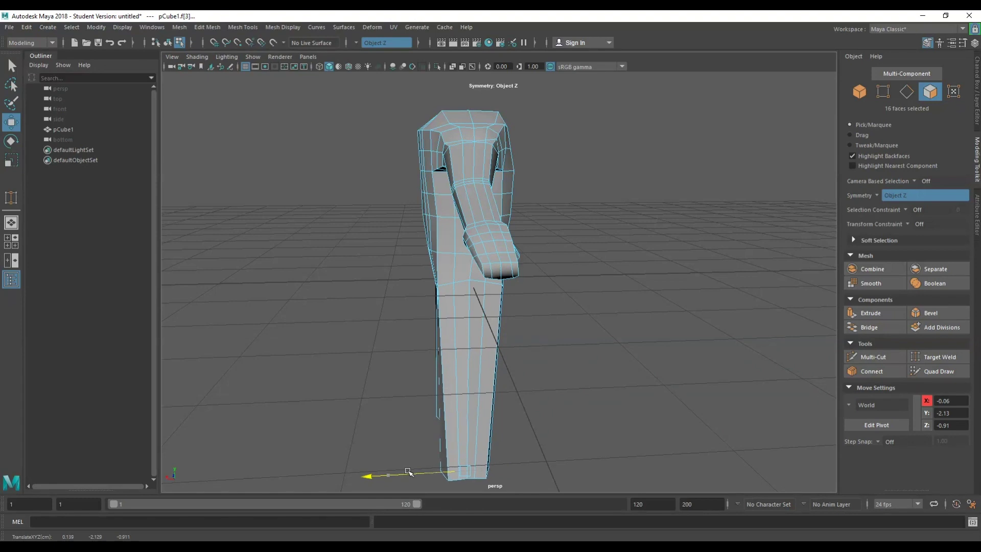
- Flatten the leg-end faces by scaling them along Y, and deselect them
{"action": "left_click_drag", "start_coordinate": [408, 380], "coordinate": [429, 343], "text": "alt"}
{"action": "key", "text": "r"}
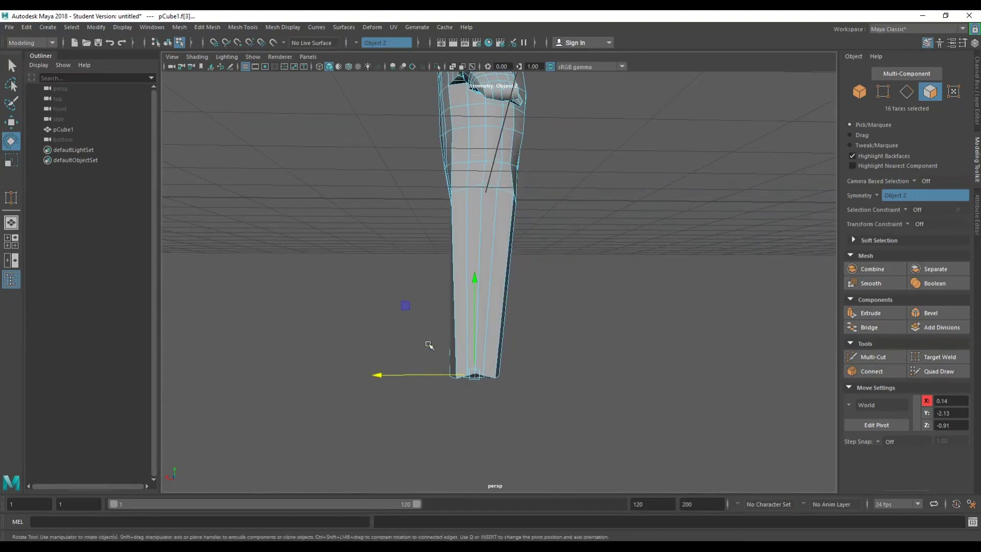
{"action": "left_click_drag", "start_coordinate": [476, 282], "coordinate": [474, 369]}
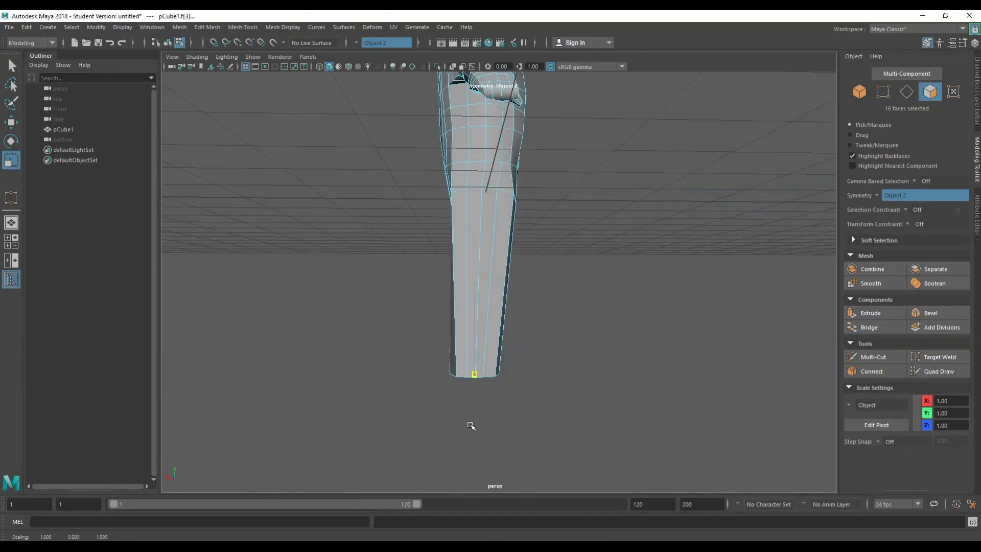
{"action": "left_click_drag", "start_coordinate": [471, 425], "coordinate": [324, 401], "text": "alt"}
{"action": "key", "text": "q"}
{"action": "left_click", "coordinate": [705, 245]}
{"action": "right_click_drag", "start_coordinate": [705, 245], "coordinate": [623, 240], "text": "alt"}
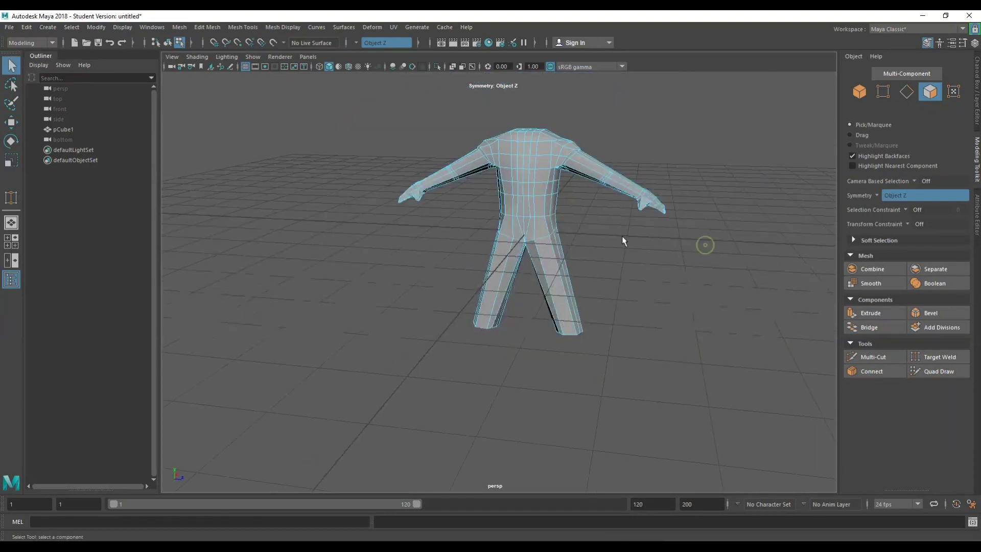
- Move the inner and outer vertices at the top of both legs along X toward the body
{"action": "left_click_drag", "start_coordinate": [622, 240], "coordinate": [595, 269], "text": "alt"}
{"action": "right_click_drag", "start_coordinate": [595, 269], "coordinate": [680, 172], "text": "alt"}
{"action": "right_click", "coordinate": [726, 171]}
{"action": "left_click", "coordinate": [498, 244]}
{"action": "left_click_drag", "start_coordinate": [498, 247], "coordinate": [506, 341], "text": "alt"}
{"action": "key", "text": "w"}
{"action": "left_click_drag", "start_coordinate": [437, 244], "coordinate": [435, 229]}
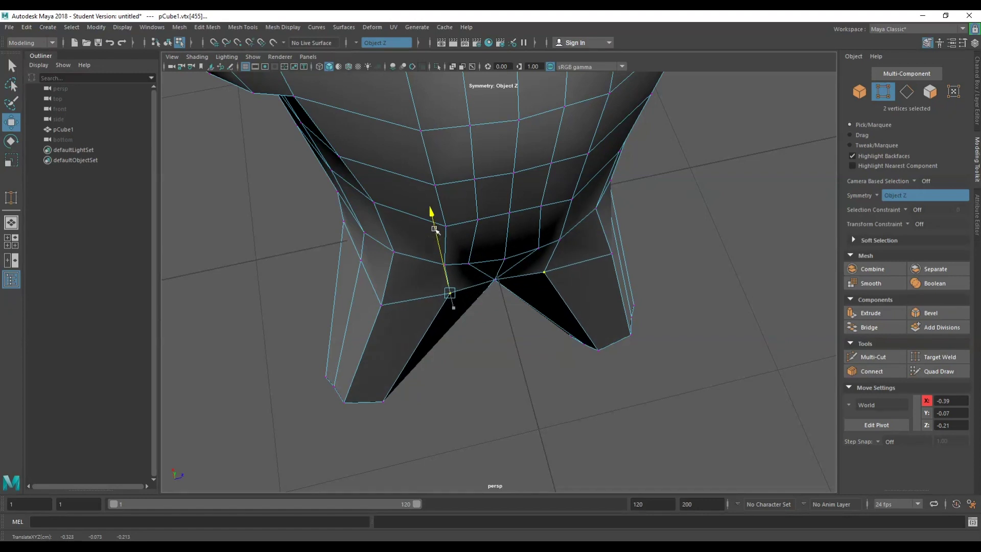
{"action": "left_click", "coordinate": [381, 303]}
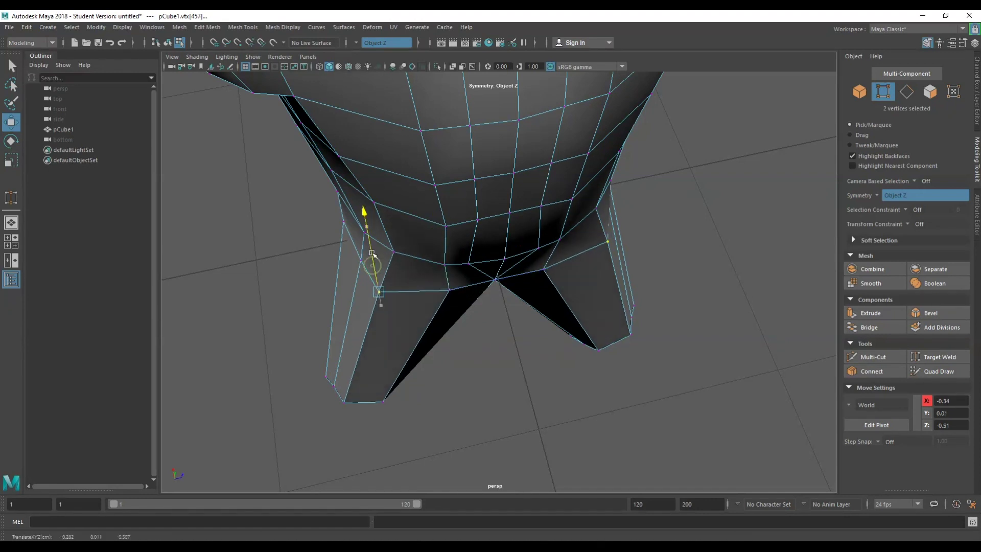
- Pull the vertices at the opposite X extremes of the leg-end outlines inward along X
{"action": "left_click_drag", "start_coordinate": [374, 266], "coordinate": [445, 232], "text": "alt"}
{"action": "left_click_drag", "start_coordinate": [504, 198], "coordinate": [625, 144]}
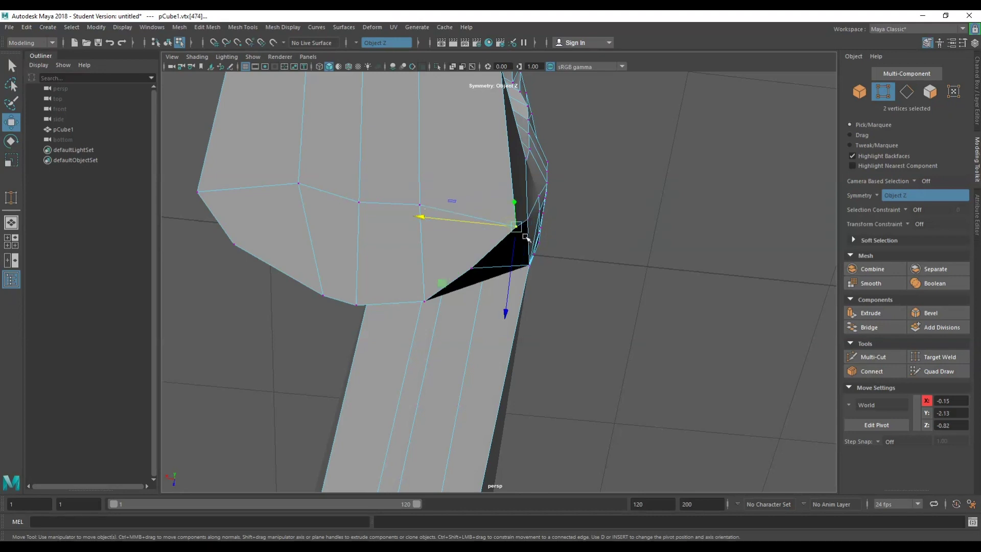
{"action": "left_click_drag", "start_coordinate": [477, 224], "coordinate": [462, 224]}
{"action": "scroll", "coordinate": [486, 222], "scroll_direction": "down", "scroll_amount": 5}
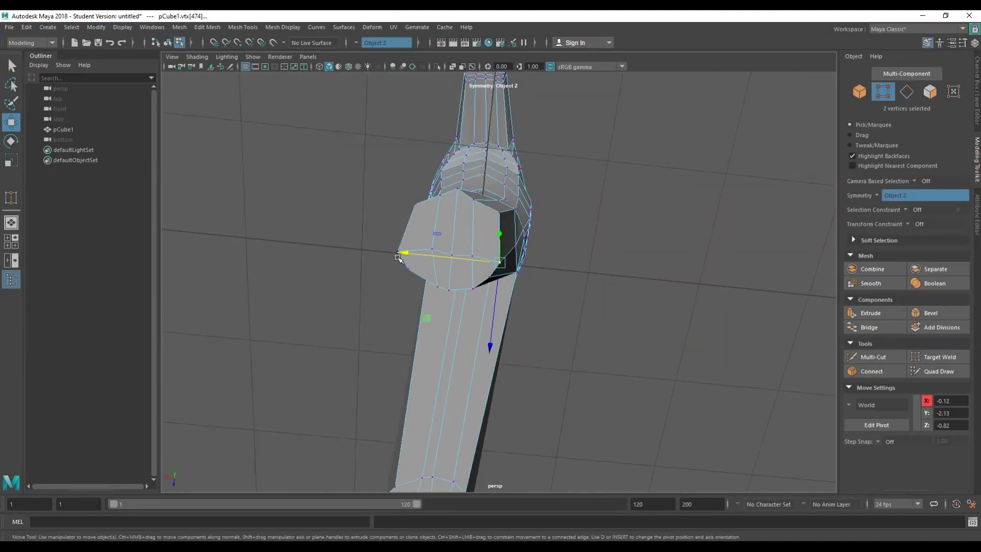
{"action": "left_click_drag", "start_coordinate": [384, 252], "coordinate": [395, 252]}
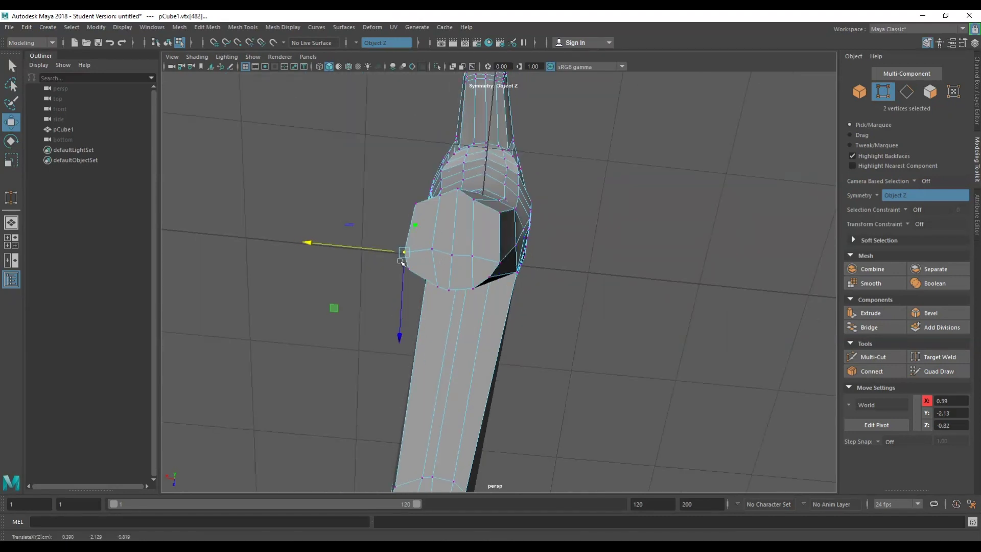
- Move the outer-side vertices of the leg-end outlines inward, mainly along Z, to round the ends
{"action": "left_click", "coordinate": [415, 205]}
{"action": "left_click_drag", "start_coordinate": [438, 213], "coordinate": [482, 135], "text": "alt"}
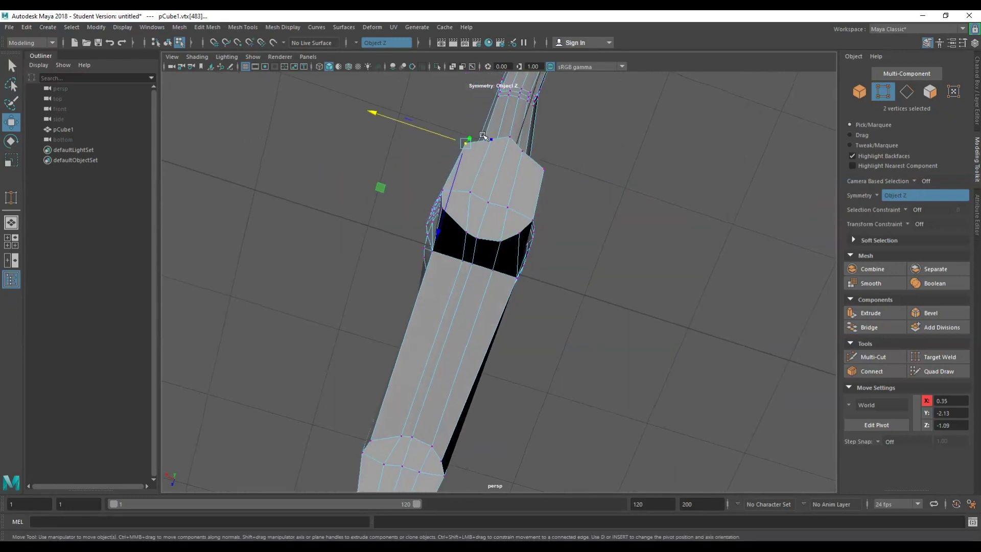
{"action": "left_click_drag", "start_coordinate": [460, 174], "coordinate": [453, 179]}
{"action": "left_click", "coordinate": [490, 143]}
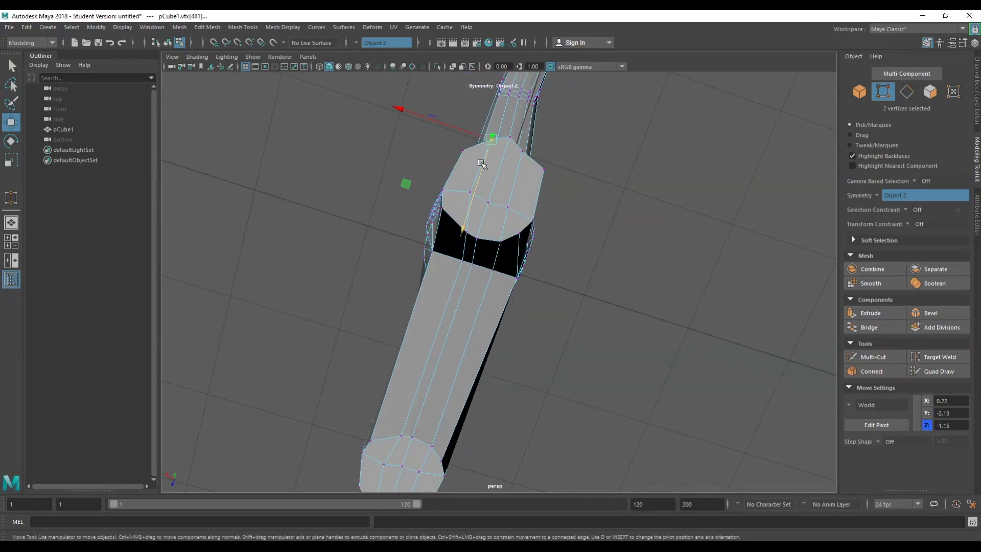
{"action": "left_click", "coordinate": [506, 141]}
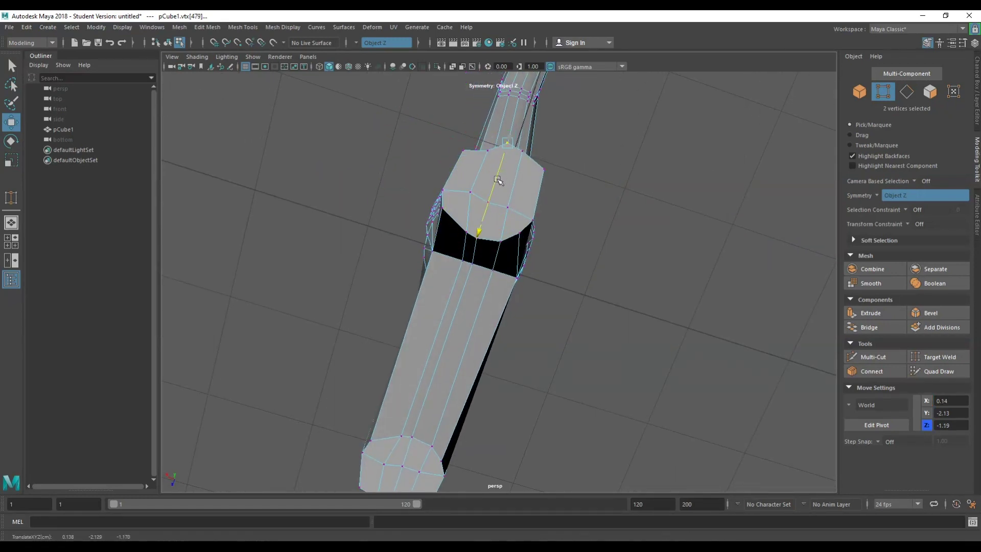
{"action": "mouse_move", "coordinate": [501, 181]}
{"action": "left_mouse_down"}
{"action": "mouse_move", "coordinate": [521, 157]}
{"action": "mouse_move", "coordinate": [508, 189]}
{"action": "left_mouse_up"}
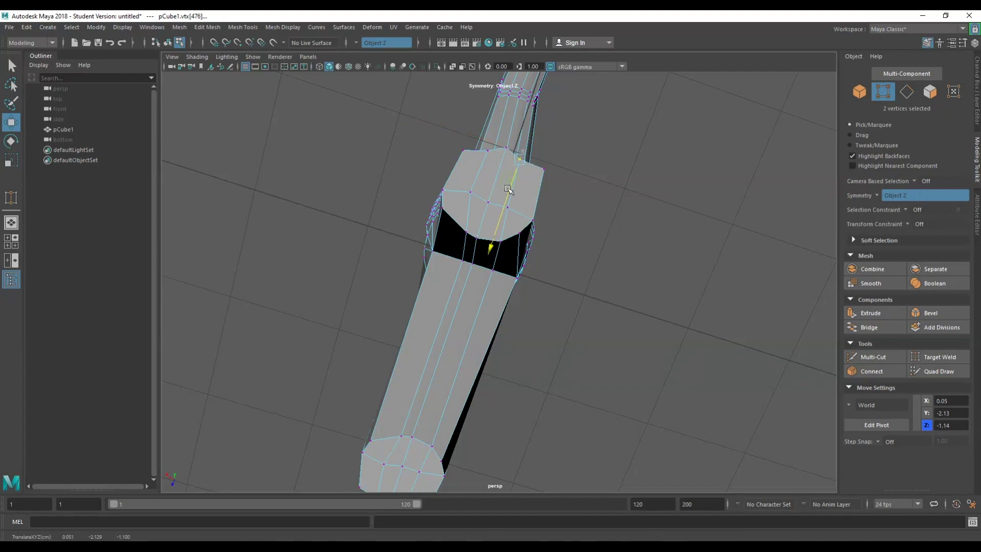
{"action": "left_click", "coordinate": [540, 172]}
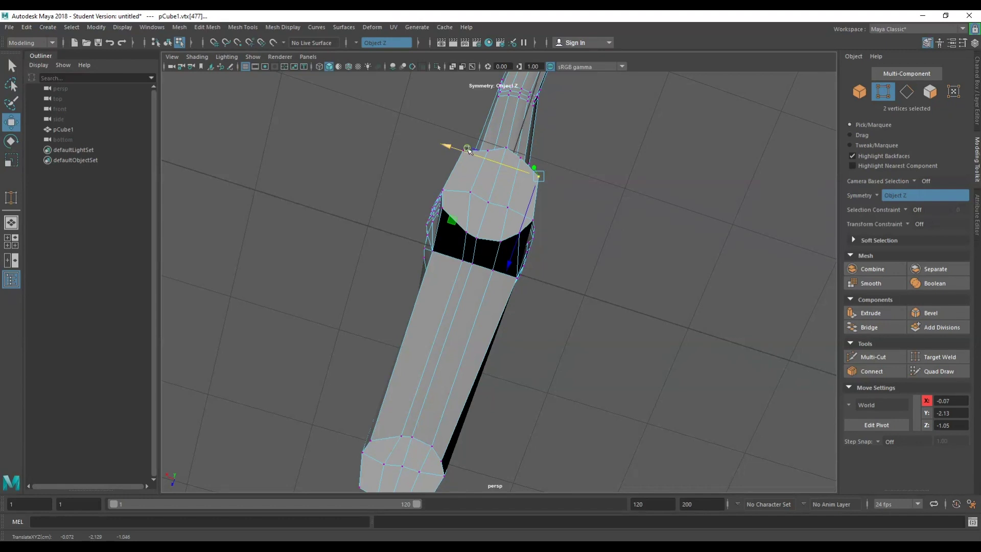
- Readjust the outer-side leg-end vertices along X and Z to even out their spacing and curve
{"action": "key", "text": "q"}
{"action": "key", "text": "w"}
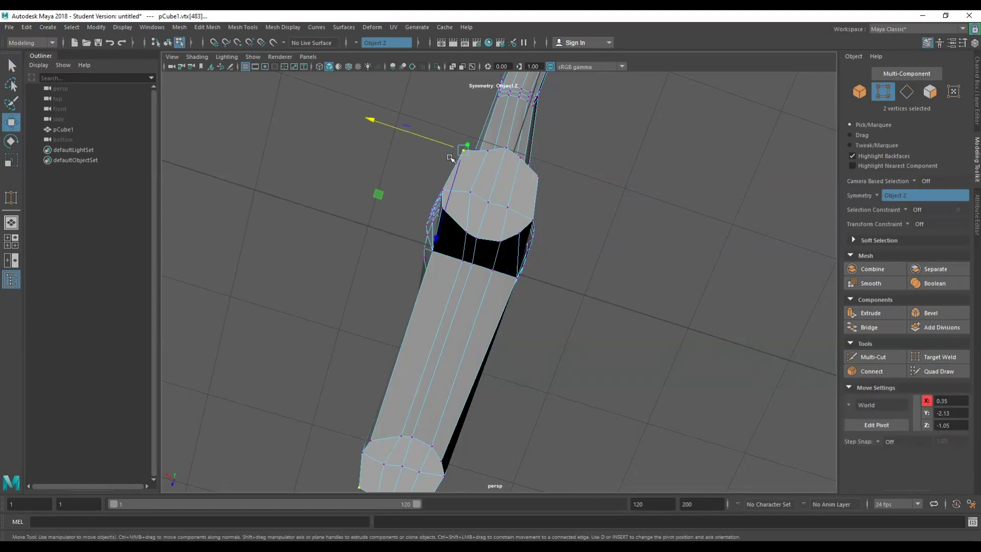
{"action": "left_click_drag", "start_coordinate": [460, 153], "coordinate": [454, 183]}
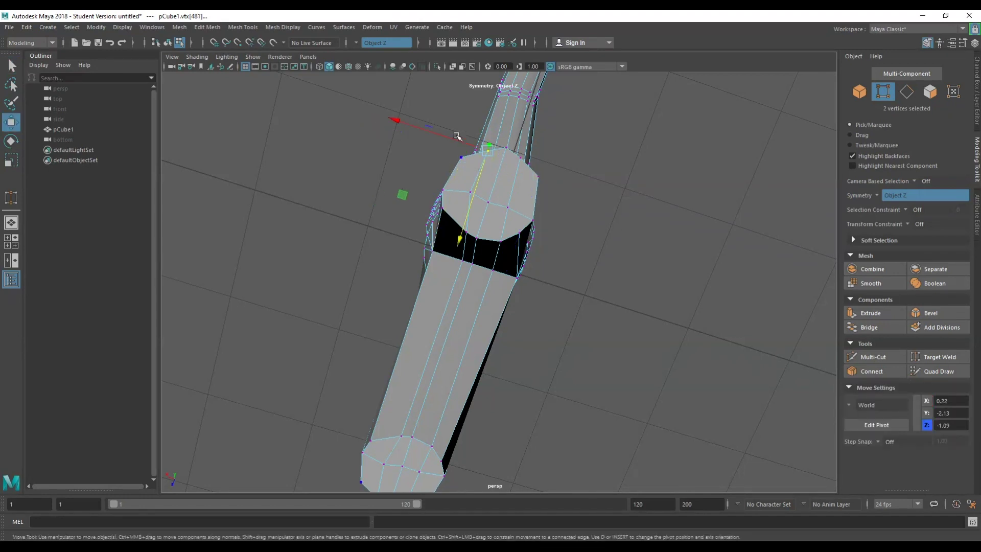
{"action": "left_click_drag", "start_coordinate": [452, 142], "coordinate": [494, 151]}
{"action": "left_click", "coordinate": [504, 148]}
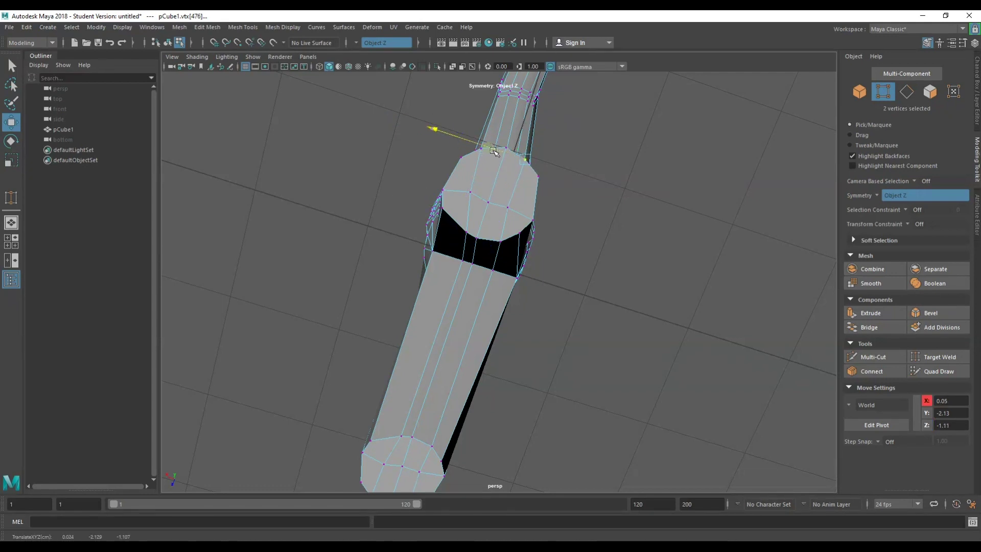
{"action": "left_click", "coordinate": [534, 170]}
{"action": "left_click_drag", "start_coordinate": [530, 204], "coordinate": [447, 212]}
{"action": "key", "text": "q"}
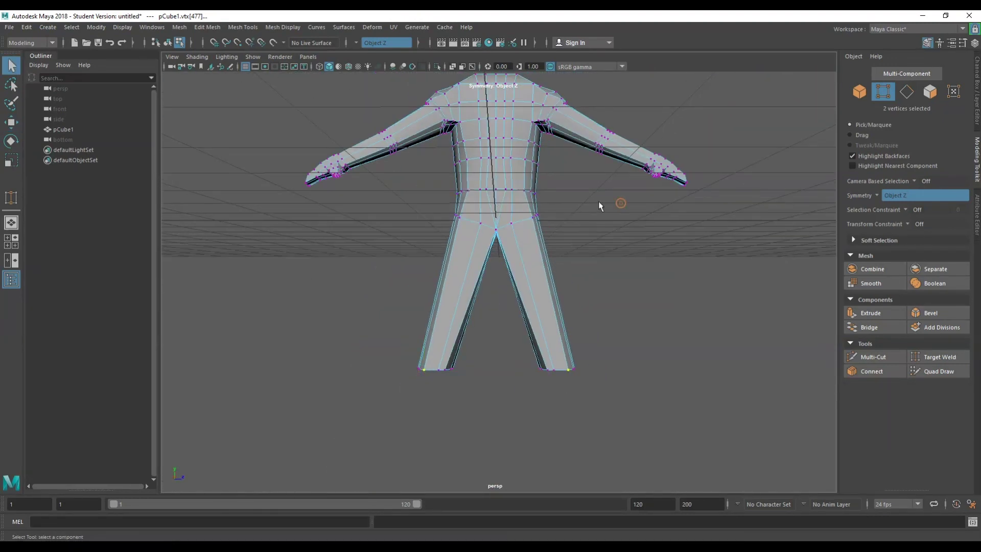
- Insert three evenly spaced edge loops across one leg by splitting its lengthwise edge ring
{"action": "left_click_drag", "start_coordinate": [601, 204], "coordinate": [520, 237], "text": "alt"}
{"action": "right_click", "coordinate": [756, 91]}
{"action": "left_click", "coordinate": [779, 84]}
{"action": "left_click_drag", "start_coordinate": [780, 84], "coordinate": [605, 164], "text": "alt"}
{"action": "scroll", "coordinate": [546, 208], "scroll_direction": "up", "scroll_amount": 5}
{"action": "left_click", "coordinate": [537, 201]}
{"action": "right_click", "coordinate": [616, 203]}
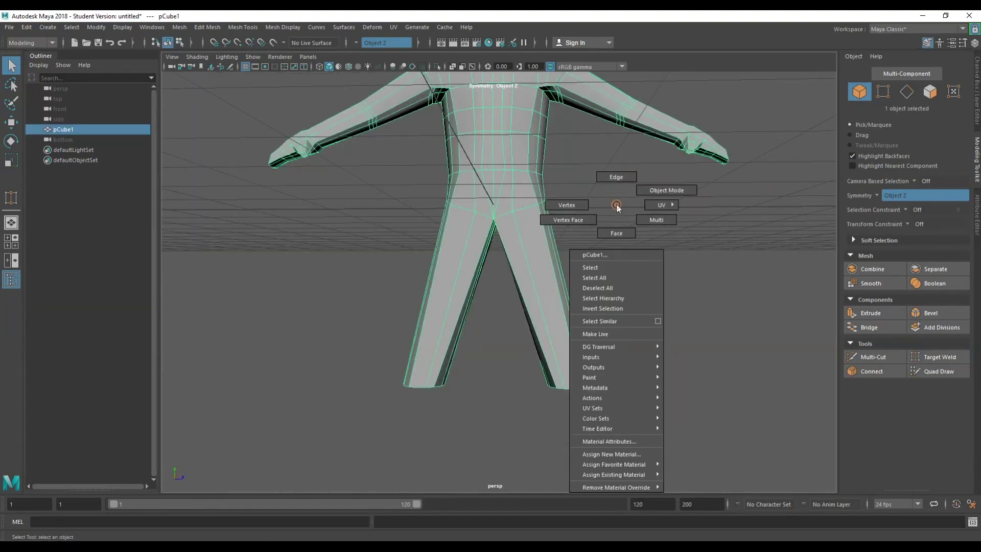
{"action": "right_click_drag", "start_coordinate": [540, 270], "coordinate": [538, 246]}
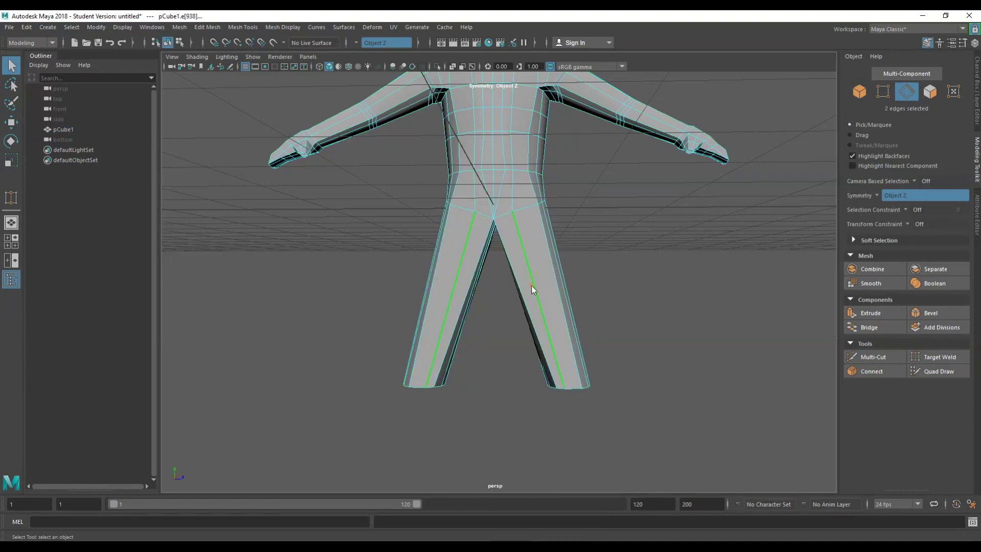
{"action": "right_click_drag", "start_coordinate": [531, 285], "coordinate": [568, 343], "text": "shift"}
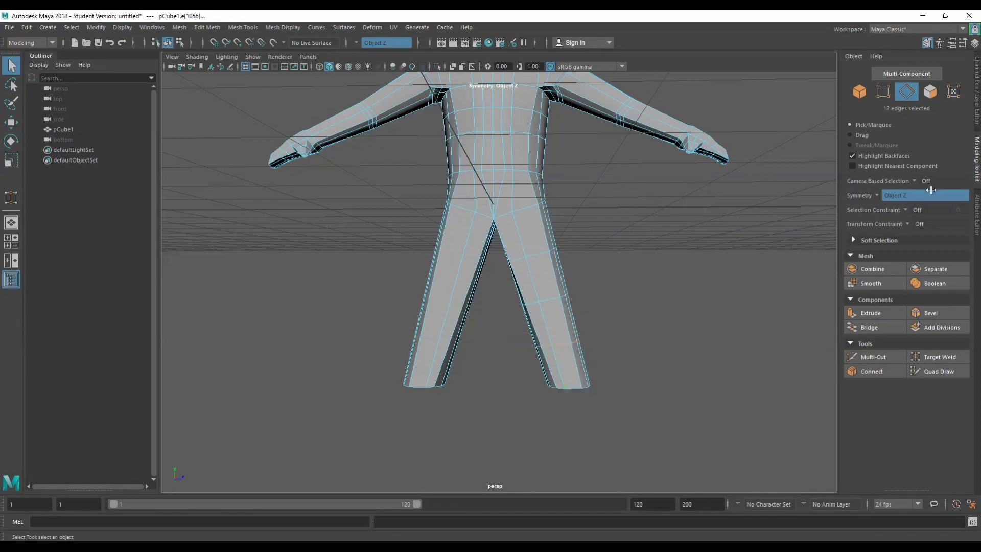
- Insert three matching edge loops across the other leg
{"action": "right_click_drag", "start_coordinate": [452, 295], "coordinate": [438, 323], "text": "shift"}
{"action": "right_click_drag", "start_coordinate": [459, 265], "coordinate": [416, 286], "text": "shift"}
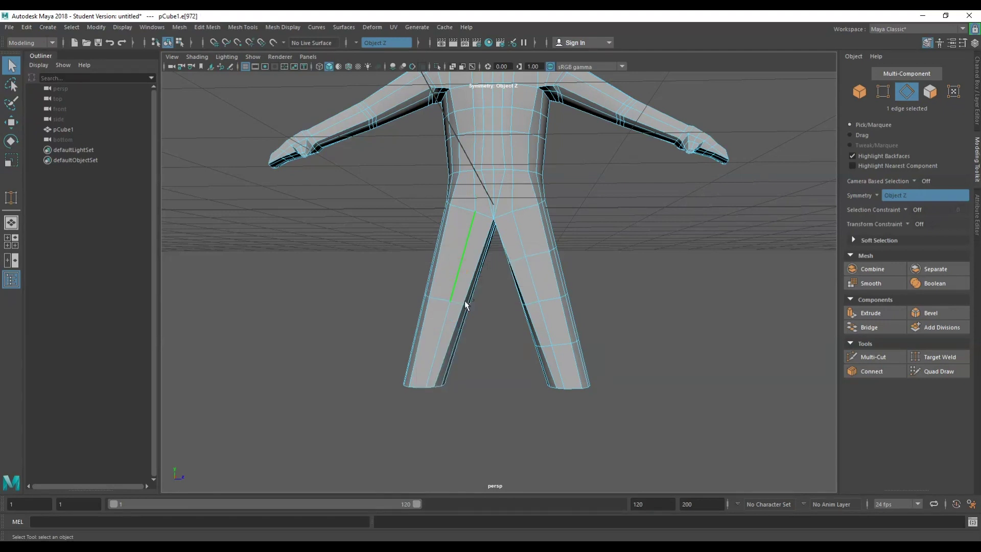
{"action": "right_click_drag", "start_coordinate": [445, 320], "coordinate": [430, 325], "text": "shift"}
{"action": "right_click_drag", "start_coordinate": [460, 355], "coordinate": [461, 355], "text": "ctrl"}
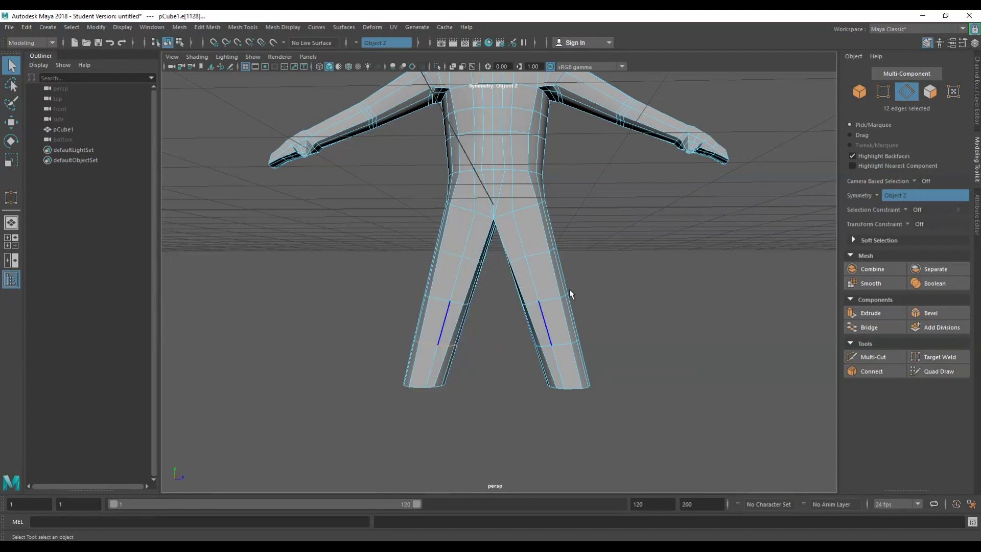
- Slide the uppermost of the three new edge loops on both legs down to just above the middle loop
{"action": "left_click", "coordinate": [607, 278]}
{"action": "scroll", "coordinate": [527, 261], "scroll_direction": "up", "scroll_amount": 2}
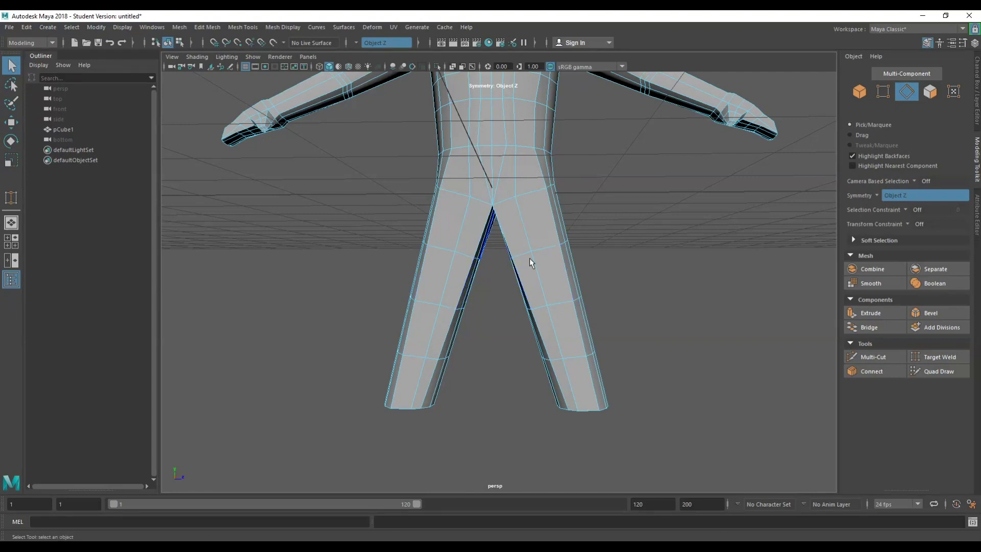
{"action": "mouse_move", "coordinate": [532, 263]}
{"action": "left_mouse_down", "text": "alt"}
{"action": "mouse_move", "coordinate": [501, 280]}
{"action": "mouse_move", "coordinate": [497, 311]}
{"action": "mouse_move", "coordinate": [535, 253]}
{"action": "left_mouse_up", "text": "alt"}
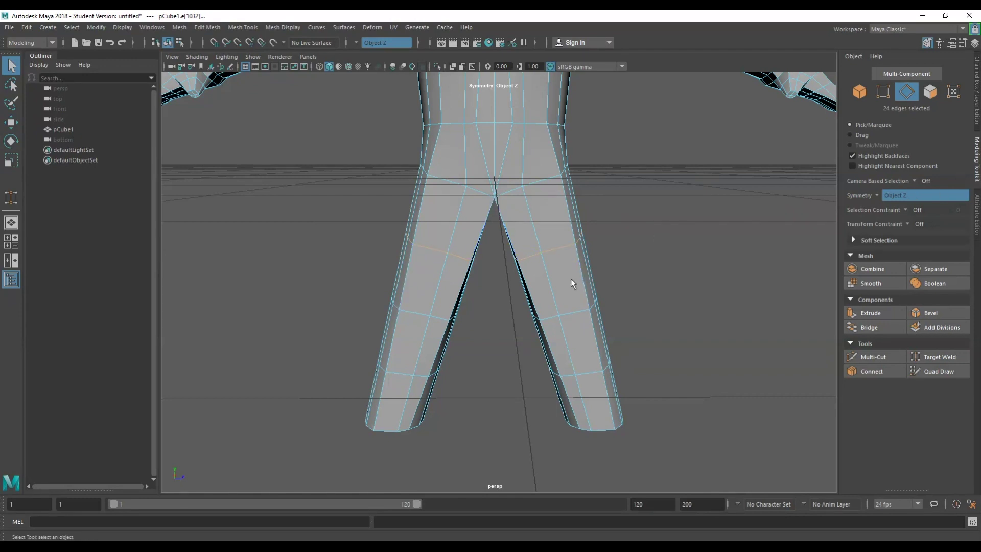
{"action": "key", "text": "space"}
{"action": "mouse_move", "coordinate": [501, 284]}
{"action": "left_mouse_down"}
{"action": "mouse_move", "coordinate": [539, 412]}
{"action": "mouse_move", "coordinate": [523, 446]}
{"action": "left_mouse_up"}
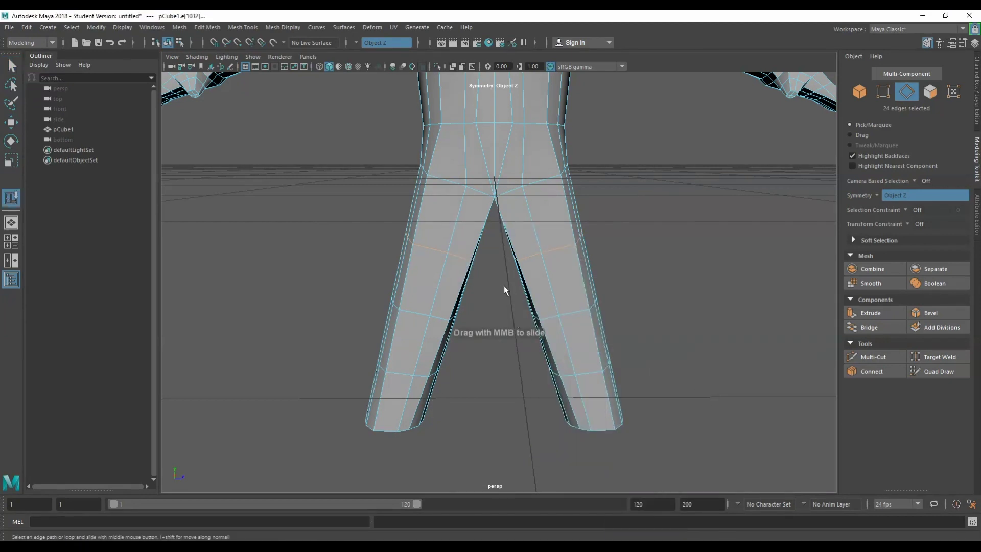
{"action": "middle_click_drag", "start_coordinate": [536, 291], "coordinate": [543, 300]}
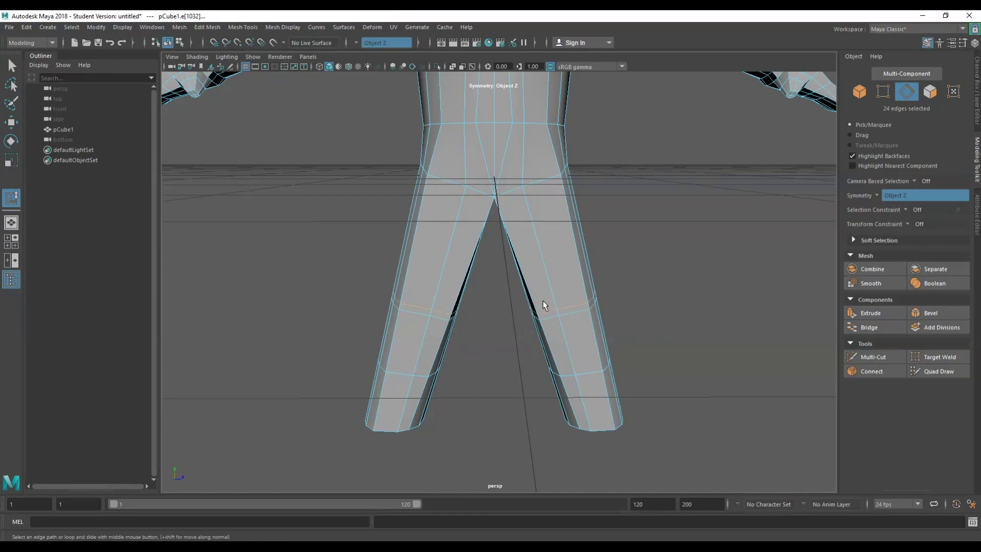
- Slide the lowest new edge loop on both legs up to just below the middle loop with Slide Edge
{"action": "left_click", "coordinate": [572, 380]}
{"action": "key", "text": "space"}
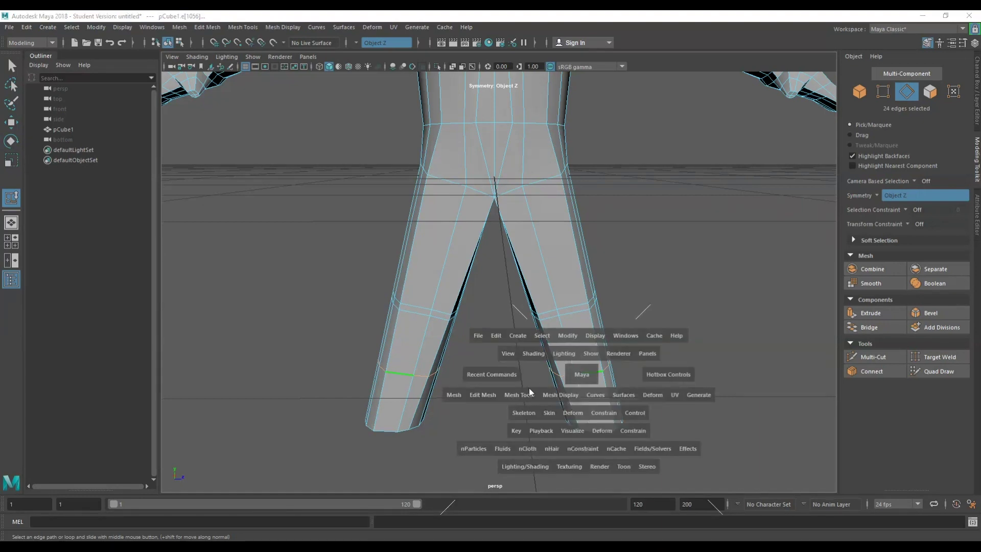
{"action": "left_click", "coordinate": [522, 394]}
{"action": "left_click", "coordinate": [532, 371]}
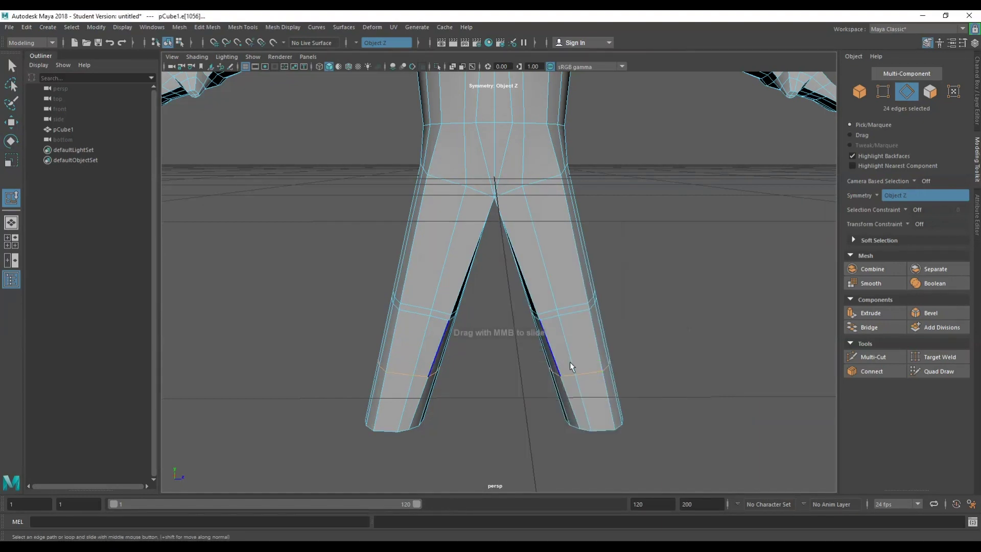
{"action": "middle_click_drag", "start_coordinate": [610, 352], "coordinate": [564, 321]}
{"action": "left_click_drag", "start_coordinate": [564, 320], "coordinate": [469, 341], "text": "alt"}
{"action": "key", "text": "q"}
{"action": "left_click", "coordinate": [679, 259]}
{"action": "scroll", "coordinate": [679, 258], "scroll_direction": "down", "scroll_amount": 3}
{"action": "left_click_drag", "start_coordinate": [707, 255], "coordinate": [581, 272], "text": "alt"}
{"action": "right_click_drag", "start_coordinate": [629, 232], "coordinate": [660, 218]}
{"action": "left_click", "coordinate": [660, 218]}
{"action": "left_click_drag", "start_coordinate": [661, 218], "coordinate": [549, 273], "text": "alt"}
{"action": "left_click", "coordinate": [549, 272]}
{"action": "right_click_drag", "start_coordinate": [652, 238], "coordinate": [652, 267]}
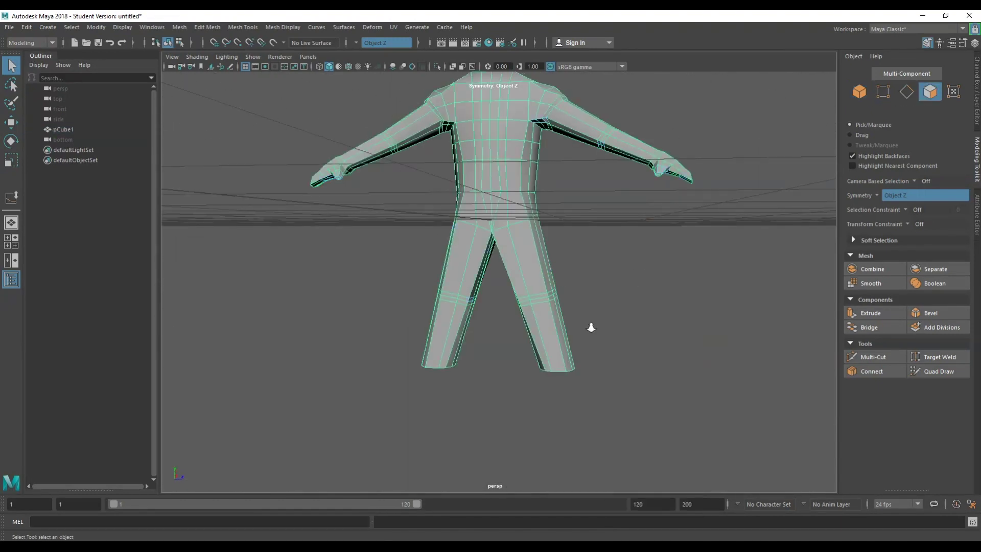
{"action": "scroll", "coordinate": [588, 332], "scroll_direction": "up", "scroll_amount": 2}
{"action": "left_click", "coordinate": [570, 371]}
{"action": "left_click_drag", "start_coordinate": [574, 382], "coordinate": [519, 360], "text": "alt"}
- Insert an edge loop across each lower leg between the knee loops and the leg end
{"action": "right_click_drag", "start_coordinate": [550, 352], "coordinate": [550, 242]}
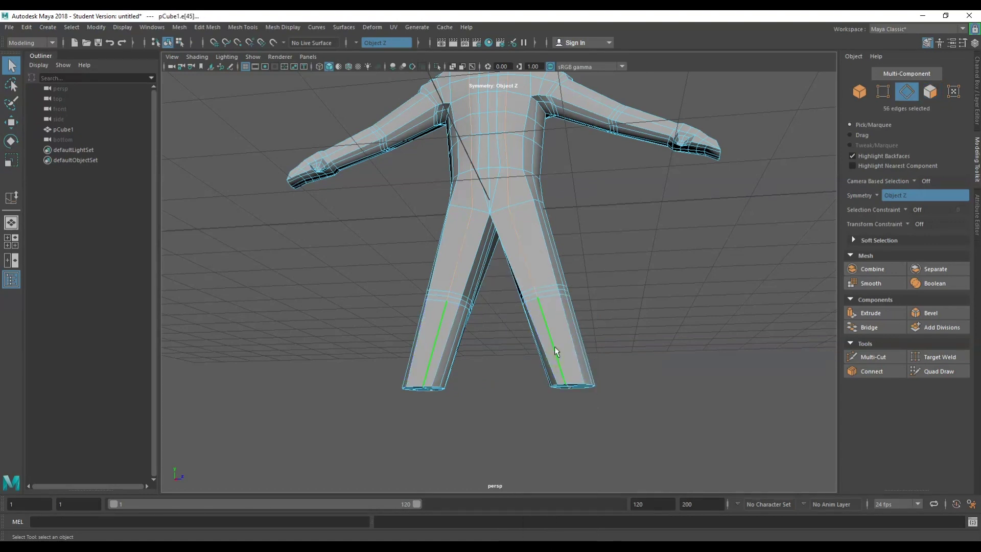
{"action": "right_click_drag", "start_coordinate": [552, 351], "coordinate": [538, 383], "text": "shift"}
{"action": "left_click_drag", "start_coordinate": [538, 383], "coordinate": [519, 380], "text": "alt"}
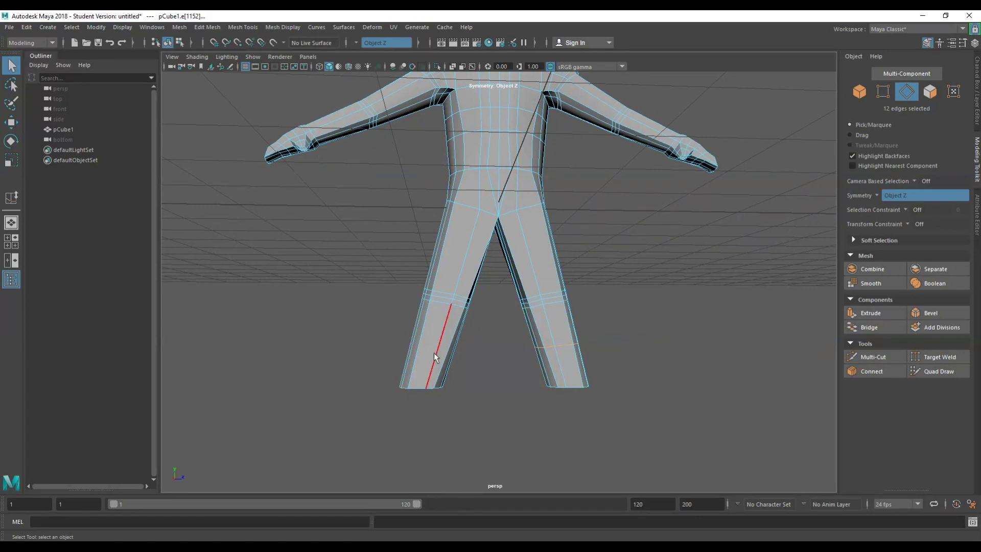
{"action": "right_click_drag", "start_coordinate": [435, 351], "coordinate": [393, 368], "text": "shift"}
{"action": "right_click_drag", "start_coordinate": [452, 381], "coordinate": [452, 382], "text": "shift"}
- Select both new lower-leg edge loops and slide them down to just above the leg ends
{"action": "double_click", "coordinate": [547, 346], "text": "shift"}
{"action": "key", "text": "space"}
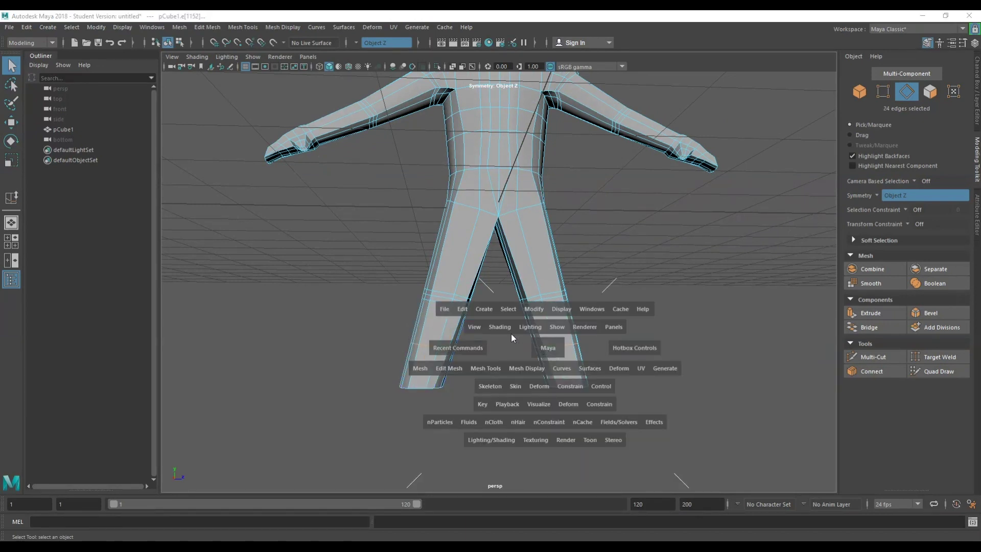
{"action": "left_click", "coordinate": [481, 368]}
{"action": "left_click", "coordinate": [493, 345]}
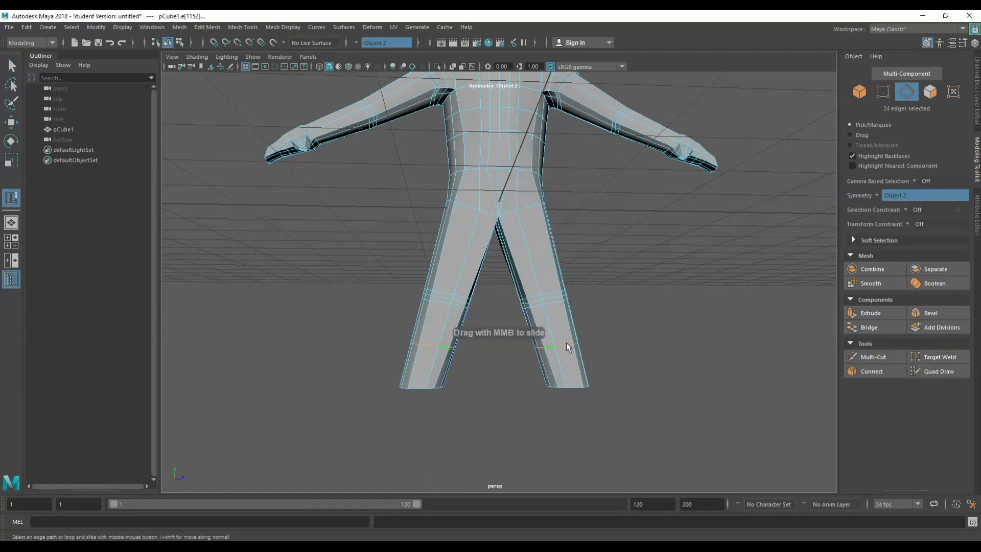
{"action": "middle_click_drag", "start_coordinate": [607, 356], "coordinate": [612, 358]}
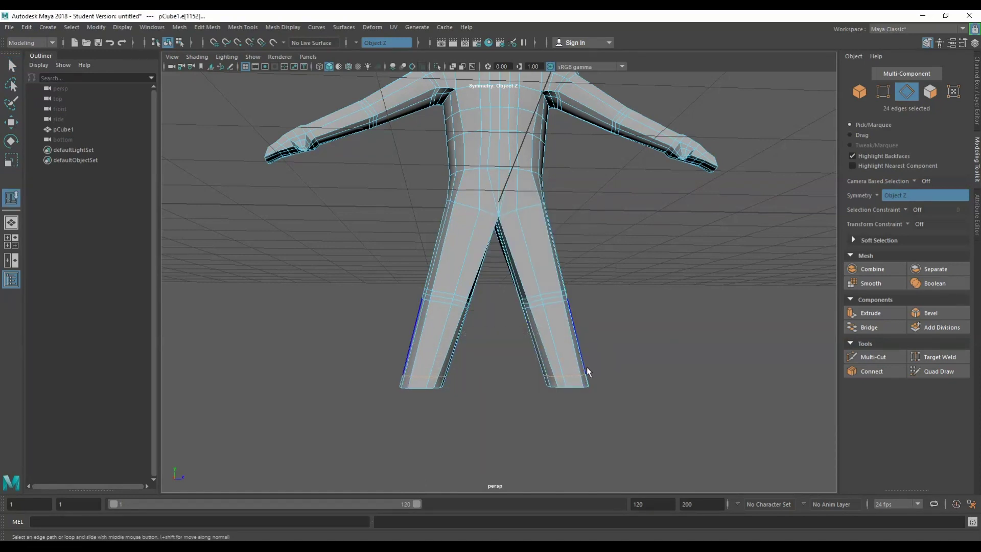
{"action": "key", "text": "q"}
- Select the four front faces of each ankle band and extrude them forward with a Local Translate Z of 0.37
{"action": "right_click_drag", "start_coordinate": [623, 270], "coordinate": [620, 300]}
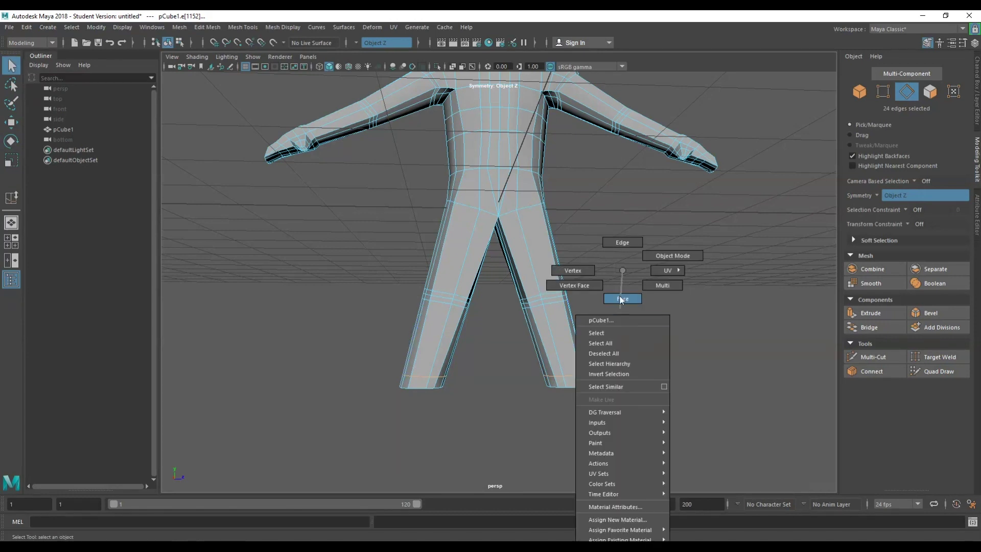
{"action": "left_click", "coordinate": [559, 381]}
{"action": "left_click", "coordinate": [553, 384], "text": "shift"}
{"action": "left_click", "coordinate": [575, 381], "text": "shift"}
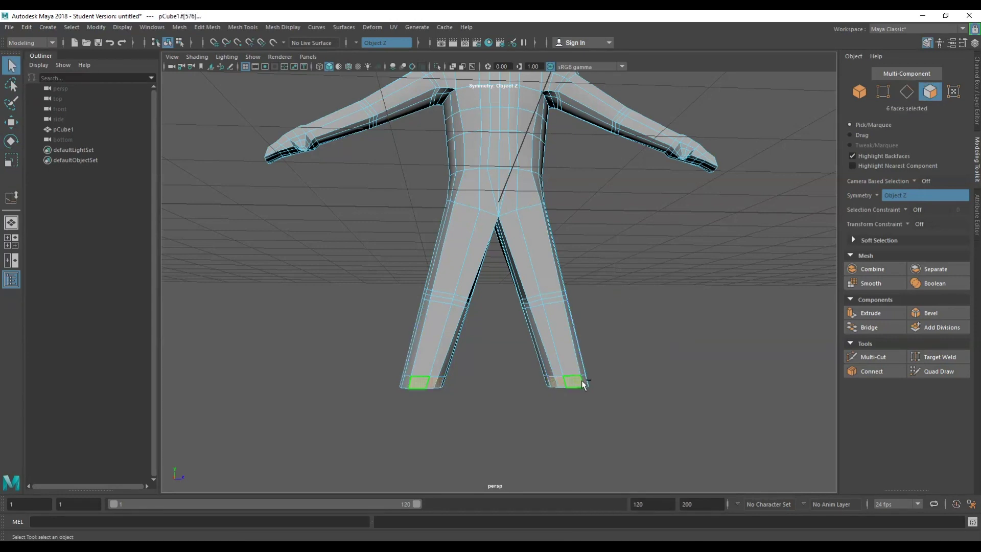
{"action": "left_click", "coordinate": [585, 380], "text": "shift"}
{"action": "scroll", "coordinate": [567, 352], "scroll_direction": "down", "scroll_amount": 2}
{"action": "left_click_drag", "start_coordinate": [568, 356], "coordinate": [441, 391], "text": "alt"}
{"action": "key", "text": "ctrl+e"}
{"action": "left_click_drag", "start_coordinate": [442, 392], "coordinate": [539, 420], "text": "alt"}
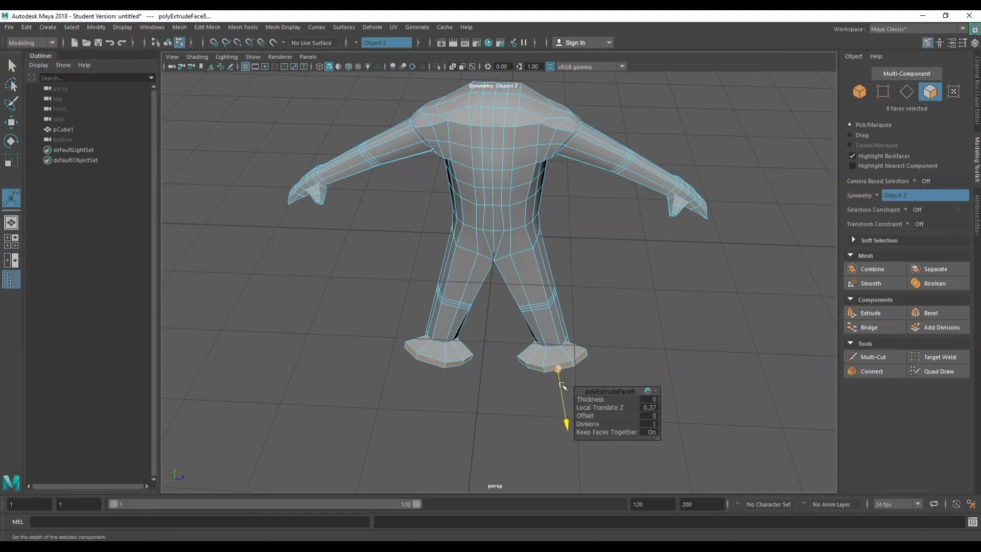
{"action": "key", "text": "q"}
{"action": "key", "text": "r"}
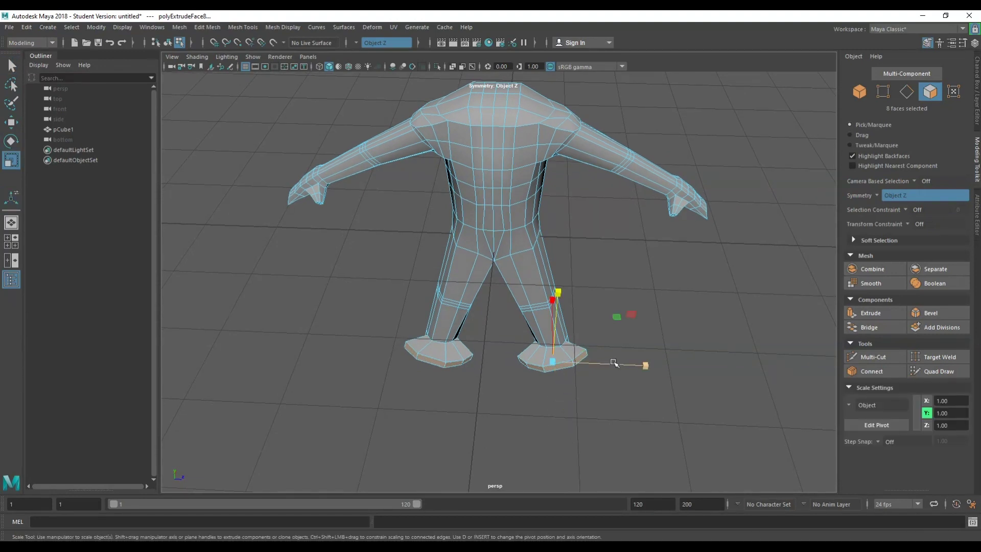
{"action": "left_click_drag", "start_coordinate": [613, 364], "coordinate": [595, 363]}
{"action": "key", "text": "ctrl+z"}
{"action": "key", "text": "ctrl+z"}
{"action": "key", "text": "ctrl+z"}
{"action": "key", "text": "ctrl+z"}
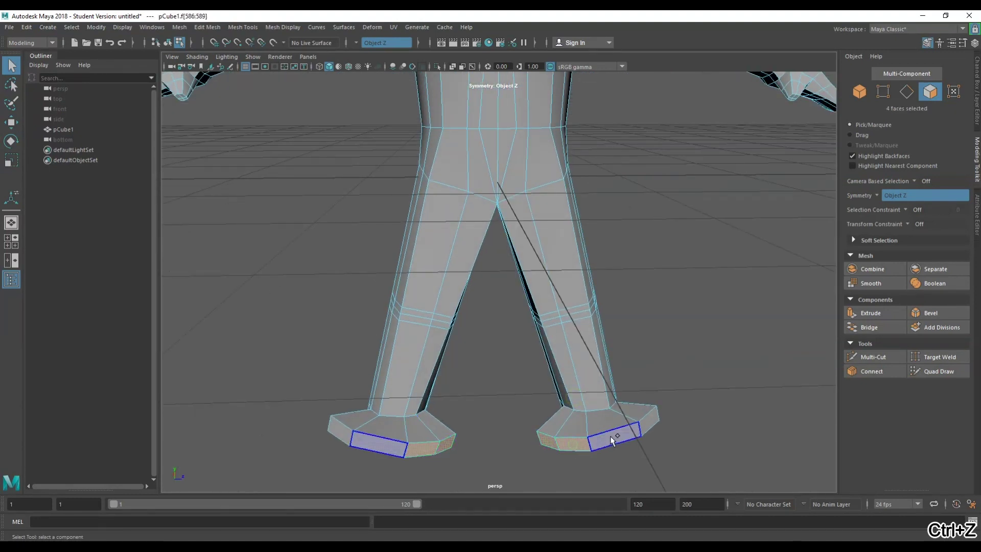
- Reselect all extruded front faces of both feet and scale them narrower along Z
{"action": "double_click", "coordinate": [610, 436]}
{"action": "key", "text": "r"}
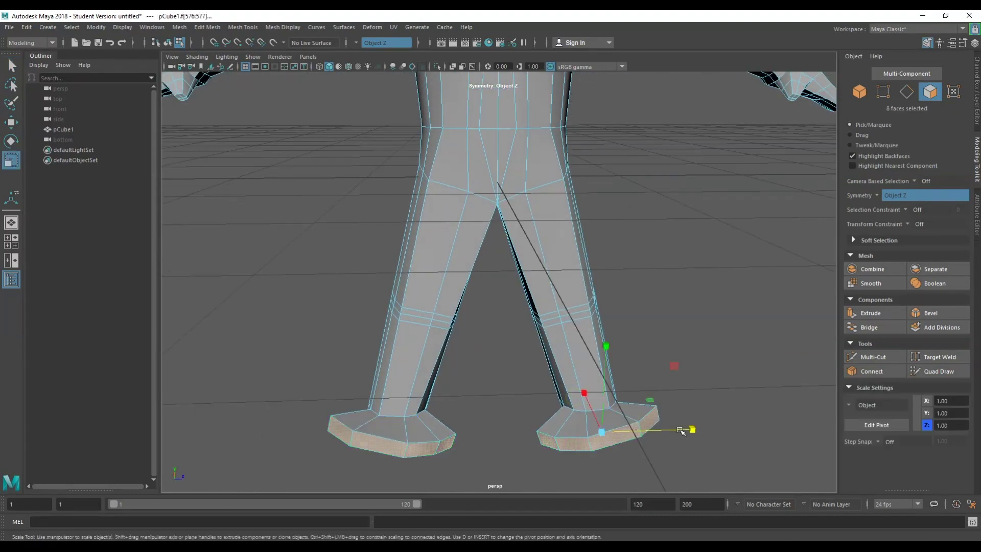
{"action": "left_click_drag", "start_coordinate": [690, 429], "coordinate": [521, 350]}
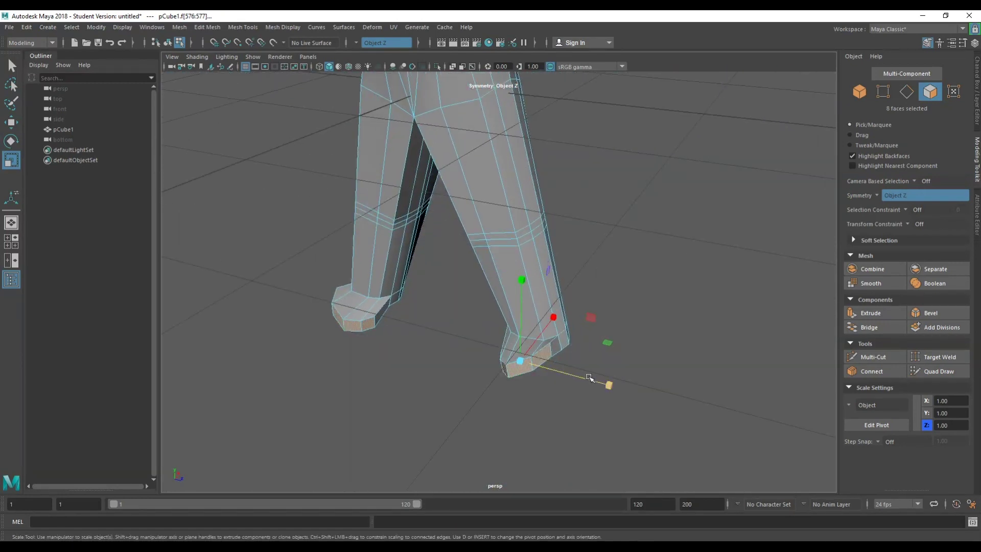
{"action": "left_click_drag", "start_coordinate": [589, 377], "coordinate": [605, 388]}
{"action": "left_click_drag", "start_coordinate": [506, 322], "coordinate": [537, 372], "text": "alt"}
- Lengthen both feet by moving the front faces forward to about -0.54 in X, adjusting their scale
{"action": "key", "text": "w"}
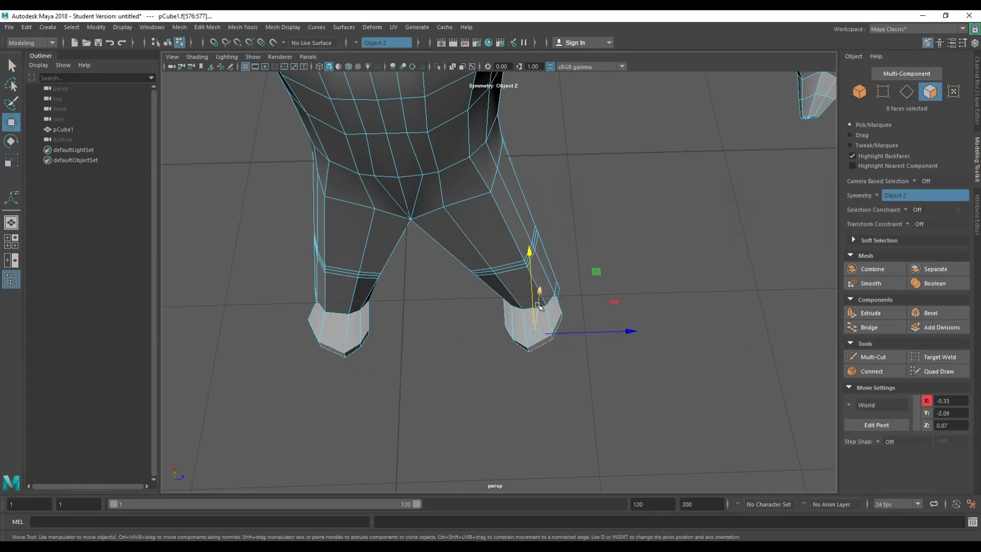
{"action": "key", "text": "e"}
{"action": "key", "text": "r"}
{"action": "left_click_drag", "start_coordinate": [529, 258], "coordinate": [521, 350]}
{"action": "key", "text": "w"}
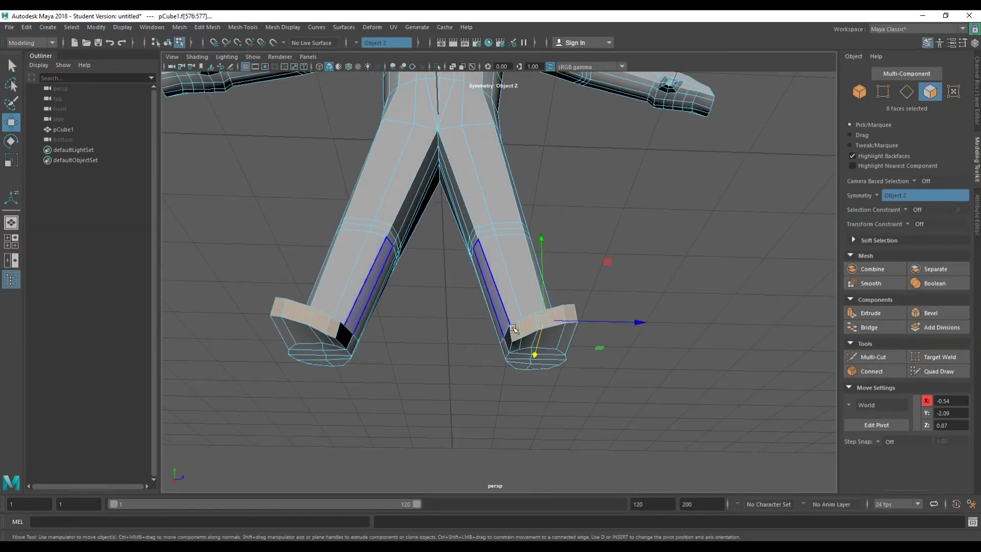
- Select the underside faces of both extruded feet and scale them flat along Y
{"action": "key", "text": "q"}
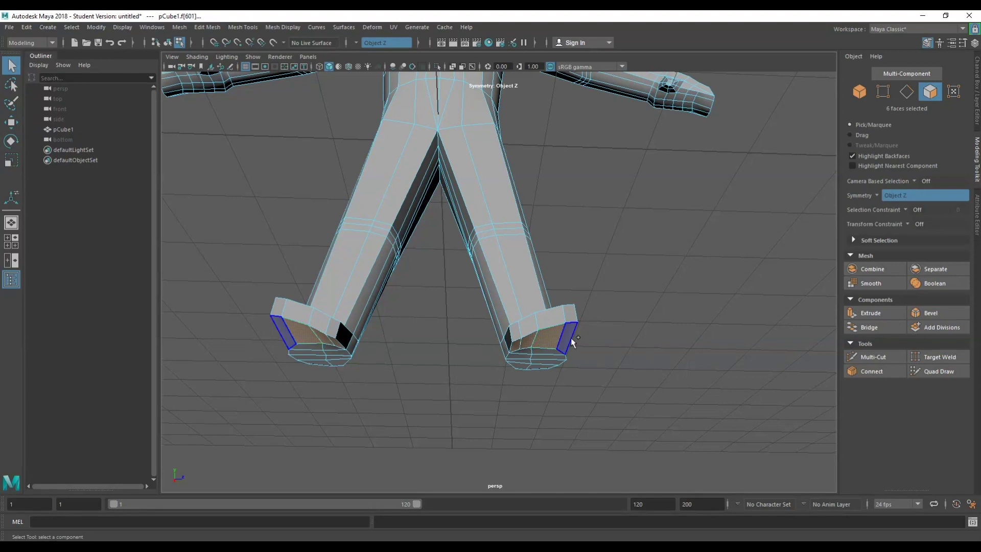
{"action": "key", "text": "r"}
{"action": "left_click_drag", "start_coordinate": [544, 266], "coordinate": [523, 353]}
{"action": "left_click_drag", "start_coordinate": [506, 409], "coordinate": [530, 397], "text": "alt"}
{"action": "left_click_drag", "start_coordinate": [522, 345], "coordinate": [534, 354], "text": "alt"}
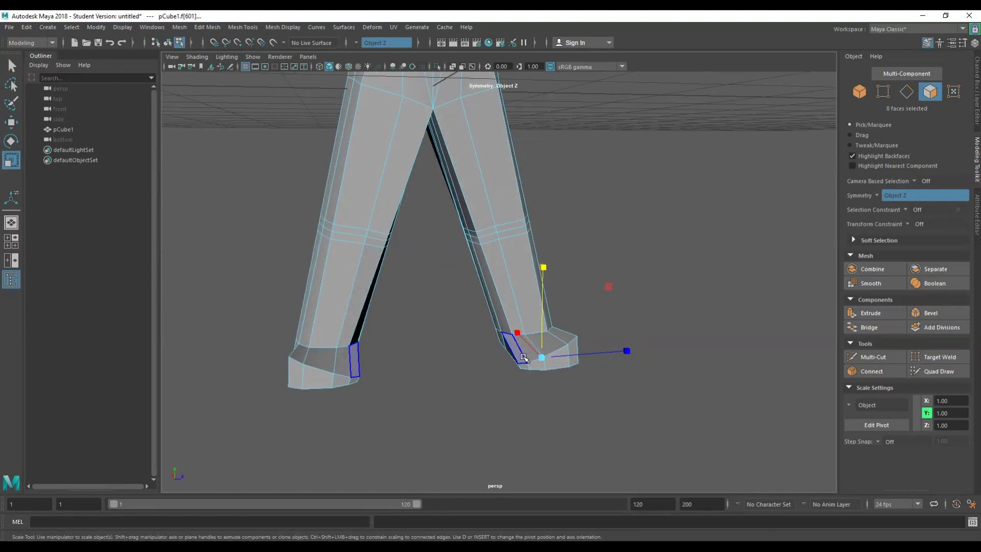
- Select the upper faces of both extruded feet and scale them along Y to flatten the tops
{"action": "key", "text": "q"}
{"action": "double_click", "coordinate": [521, 356]}
{"action": "left_click", "coordinate": [532, 351]}
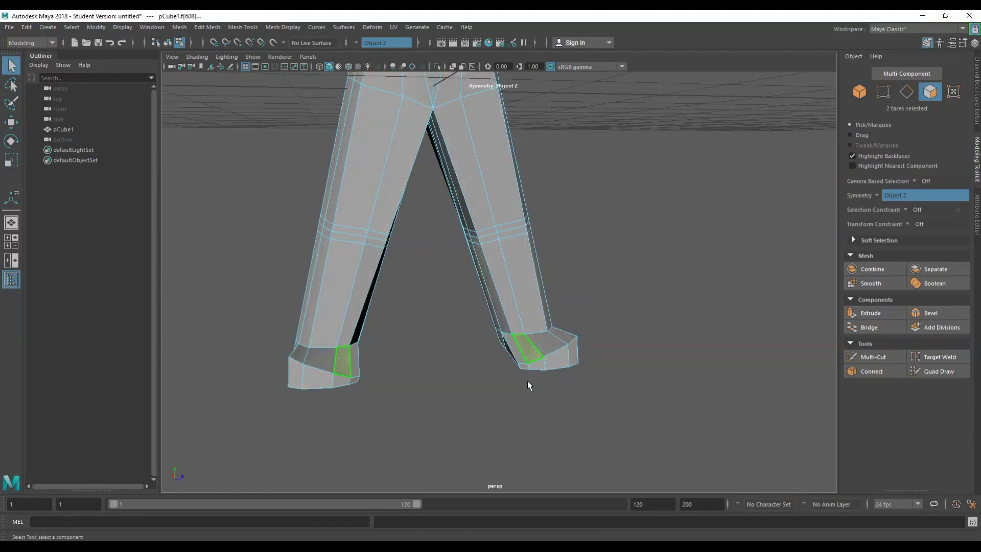
{"action": "left_click", "coordinate": [513, 349], "text": "shift"}
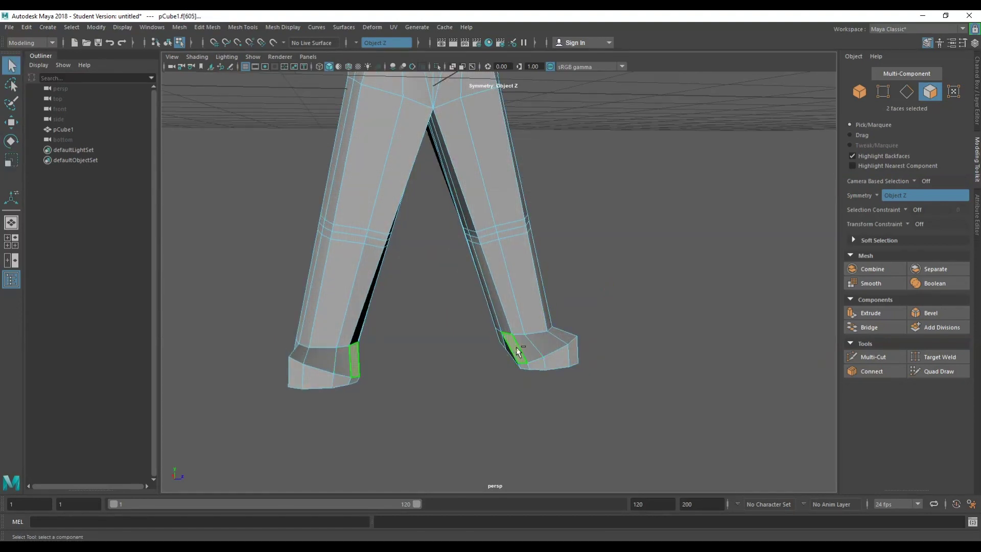
{"action": "left_click", "coordinate": [536, 345], "text": "shift"}
{"action": "key", "text": "e"}
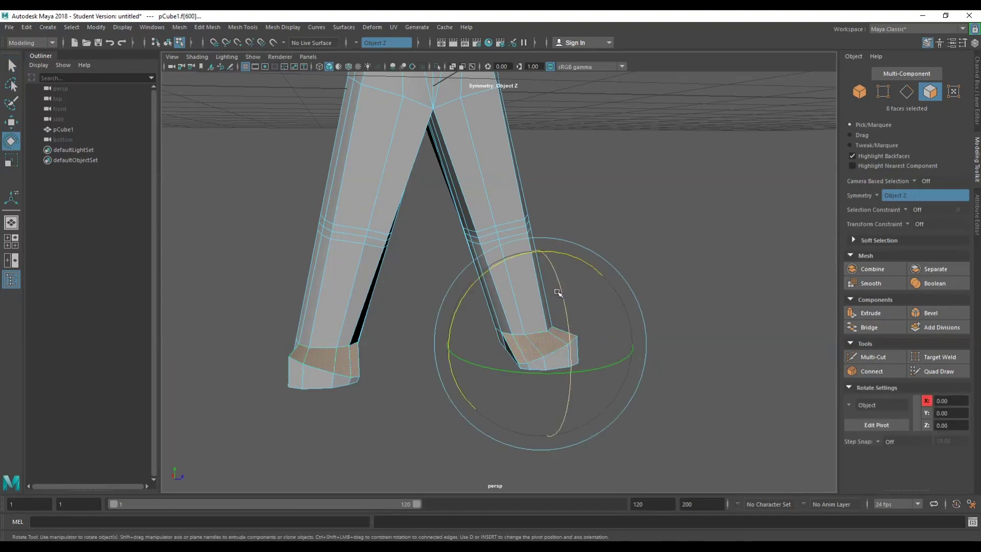
{"action": "key", "text": "r"}
{"action": "left_click_drag", "start_coordinate": [540, 252], "coordinate": [591, 323]}
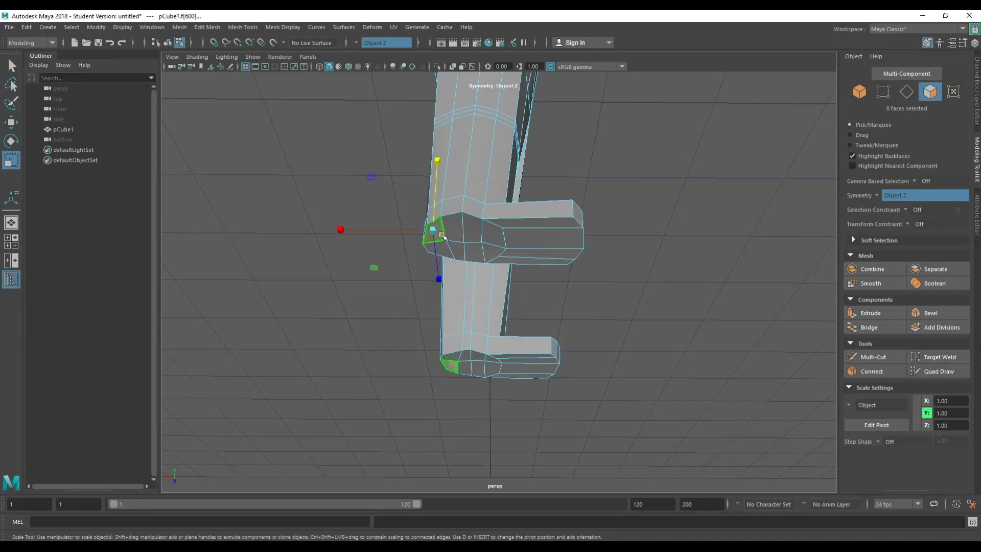
- Select the end-cap faces under both legs and scale them along Y to level the heels
{"action": "key", "text": "q"}
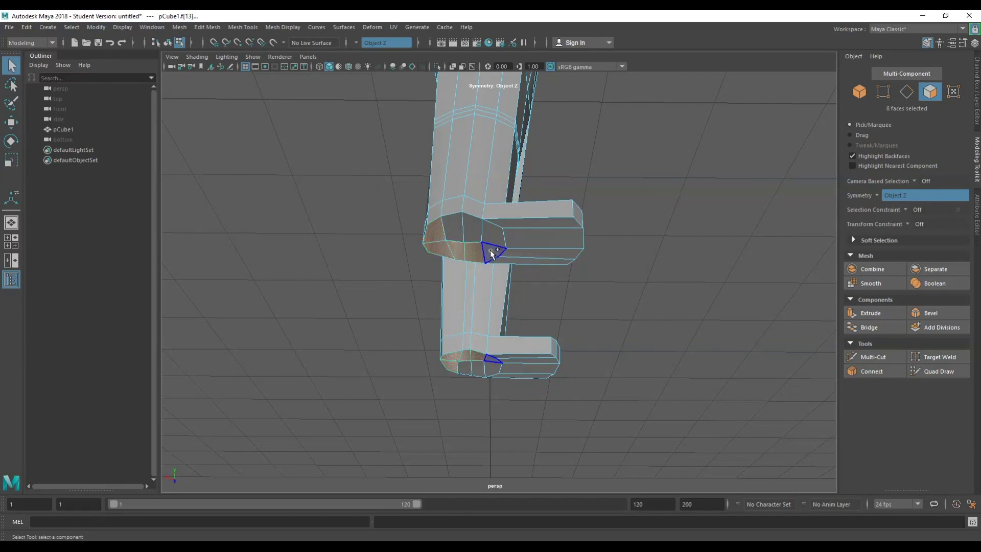
{"action": "key", "text": "w"}
{"action": "key", "text": "e"}
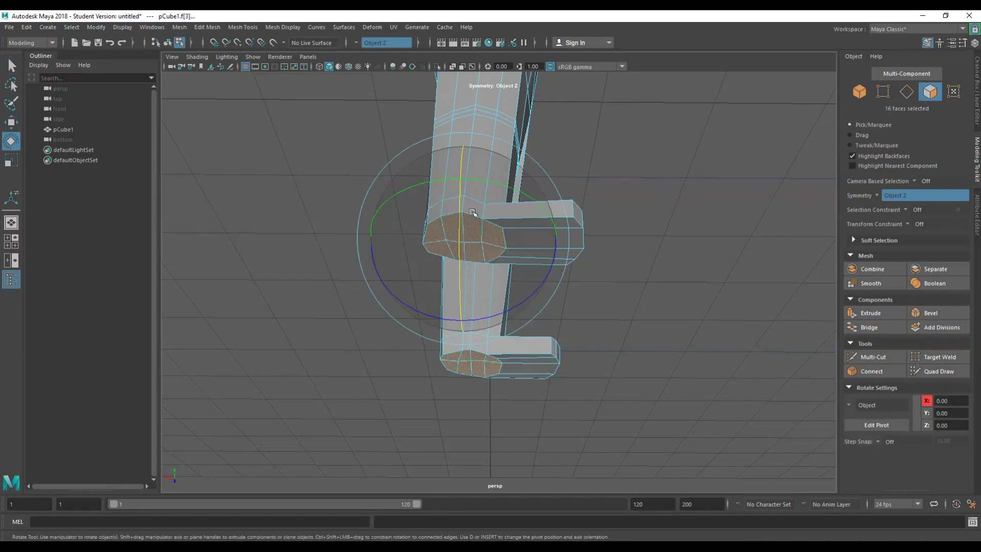
{"action": "key", "text": "r"}
{"action": "left_click_drag", "start_coordinate": [465, 169], "coordinate": [445, 332]}
- Select the front toe faces of both feet, then move and rotate them so the feet point outward, to about 0.97 in Z
{"action": "left_click_drag", "start_coordinate": [498, 311], "coordinate": [471, 295], "text": "alt"}
{"action": "scroll", "coordinate": [511, 314], "scroll_direction": "up", "scroll_amount": 4}
{"action": "scroll", "coordinate": [535, 330], "scroll_direction": "up", "scroll_amount": 2}
{"action": "left_click", "coordinate": [526, 357]}
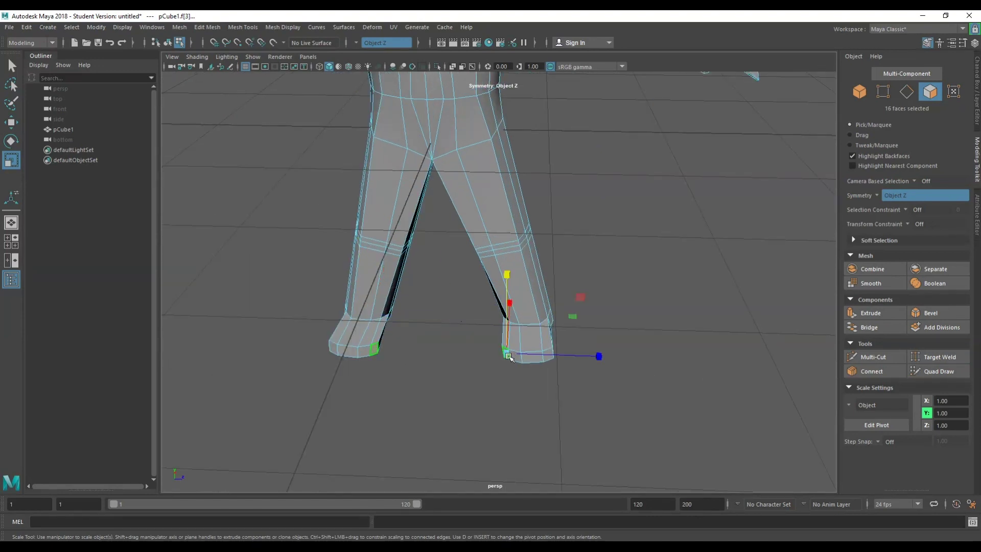
{"action": "key", "text": "q"}
{"action": "left_click", "coordinate": [545, 356], "text": "shift"}
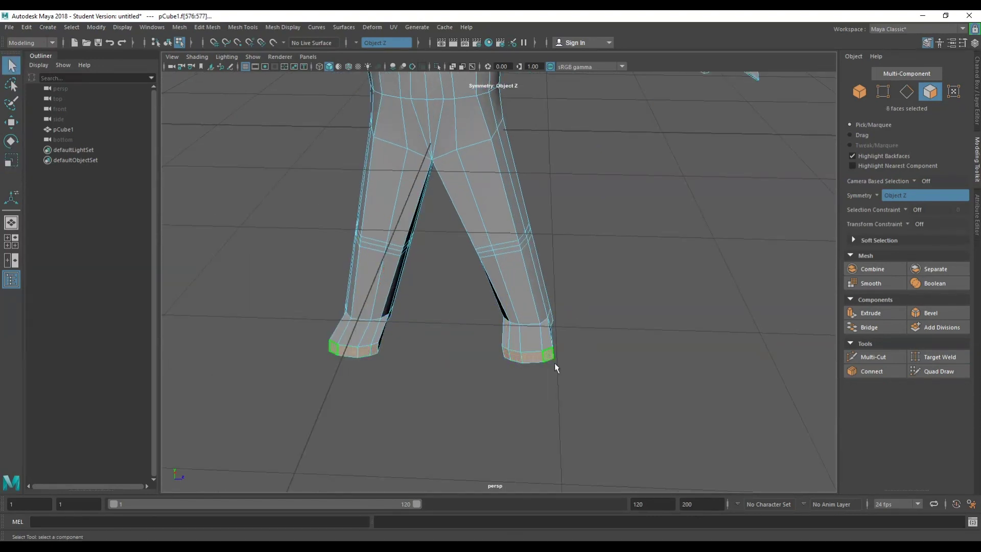
{"action": "key", "text": "w"}
{"action": "left_click_drag", "start_coordinate": [570, 358], "coordinate": [563, 385]}
{"action": "key", "text": "e"}
{"action": "left_click_drag", "start_coordinate": [621, 368], "coordinate": [579, 337]}
{"action": "key", "text": "w"}
{"action": "left_click_drag", "start_coordinate": [591, 295], "coordinate": [700, 139]}
- Move two vertices on the outer edge of each foot's sole inward to smooth the heel outline
{"action": "right_click", "coordinate": [700, 139]}
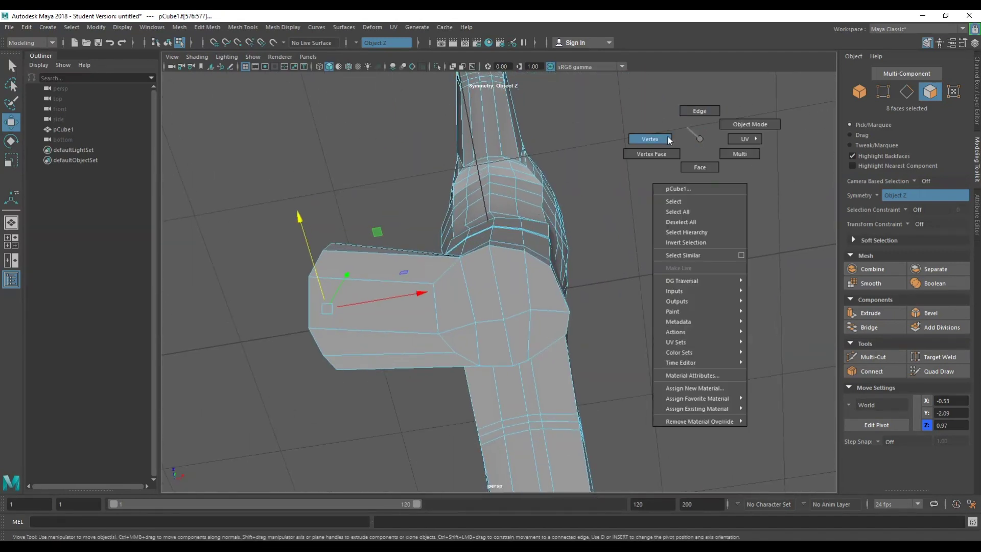
{"action": "right_click_drag", "start_coordinate": [668, 136], "coordinate": [659, 140]}
{"action": "left_click_drag", "start_coordinate": [657, 146], "coordinate": [590, 204], "text": "alt"}
{"action": "left_click", "coordinate": [519, 182]}
{"action": "key", "text": "q"}
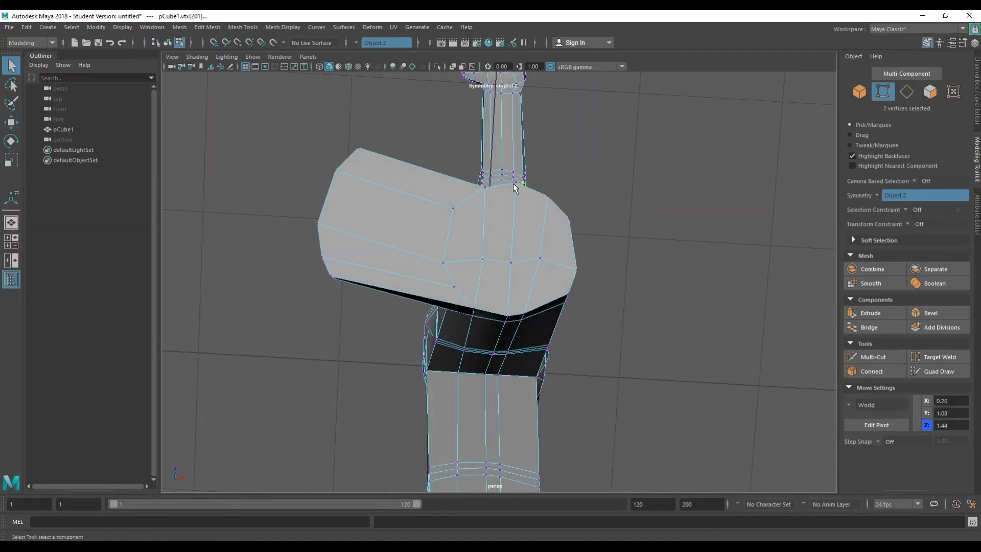
{"action": "left_click", "coordinate": [515, 194]}
{"action": "key", "text": "w"}
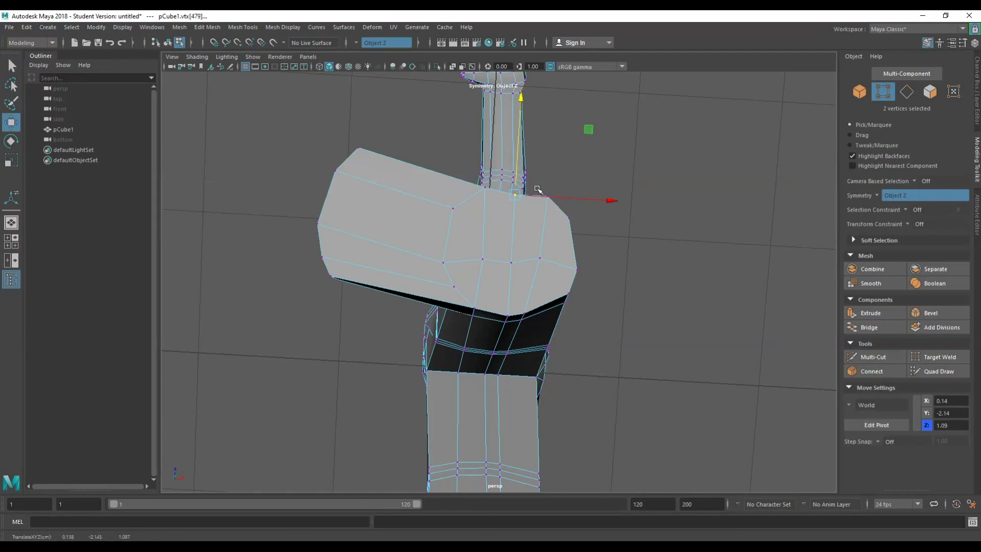
{"action": "key", "text": "q"}
{"action": "left_click", "coordinate": [549, 199]}
{"action": "key", "text": "w"}
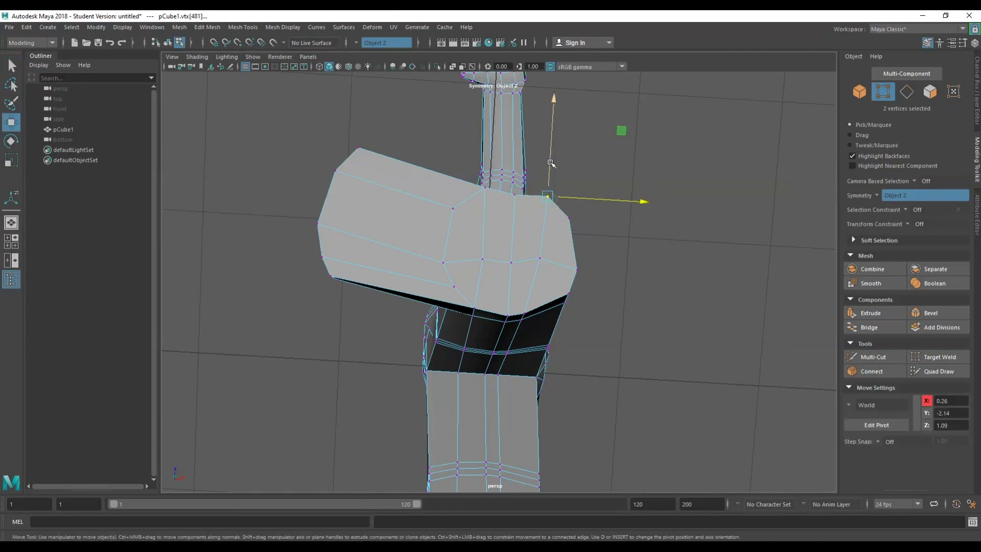
{"action": "left_click_drag", "start_coordinate": [550, 162], "coordinate": [550, 171]}
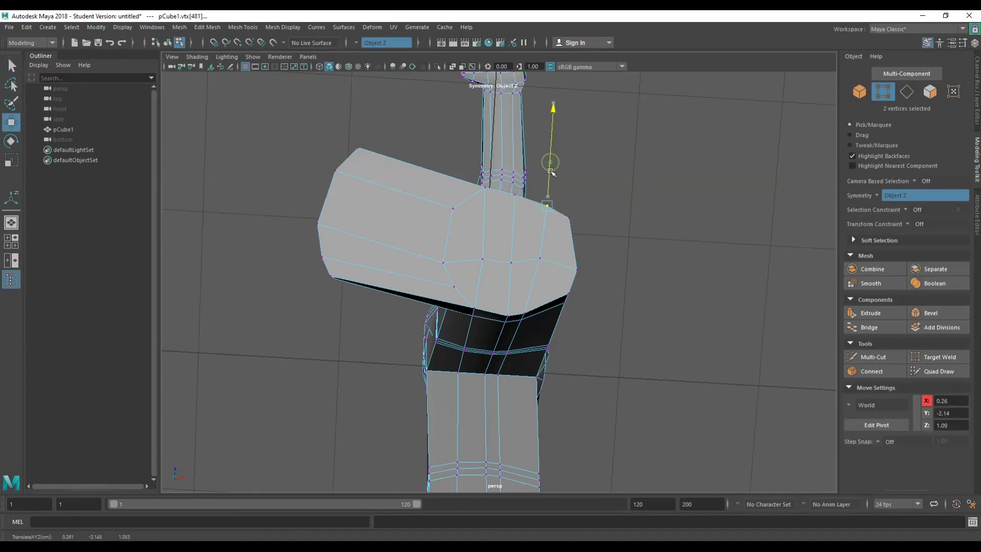
- Reposition two vertices on the inner edge of each foot's sole to refine the heel outline
{"action": "left_click", "coordinate": [475, 306]}
{"action": "left_click_drag", "start_coordinate": [476, 305], "coordinate": [480, 272]}
{"action": "left_click", "coordinate": [524, 312]}
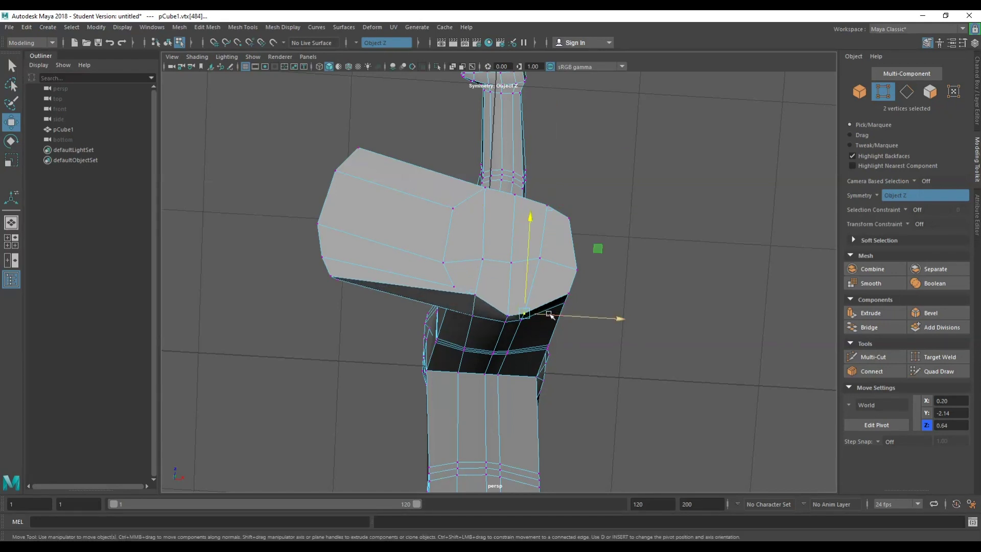
{"action": "left_click_drag", "start_coordinate": [549, 315], "coordinate": [680, 364]}
- Nudge the inner ankle vertex to about 0.62 in Z and undo the adjustment of the vertex beside it
{"action": "left_click", "coordinate": [474, 395]}
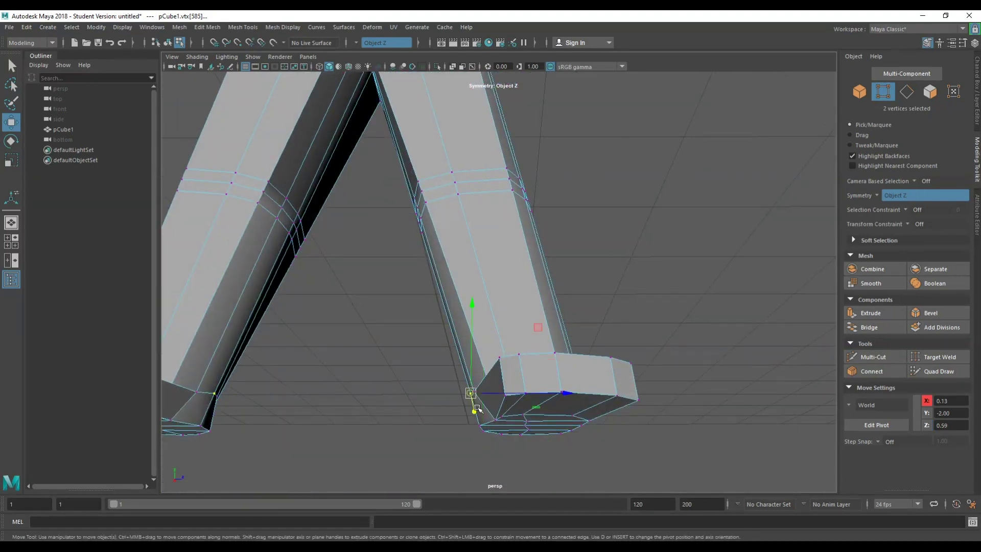
{"action": "left_click_drag", "start_coordinate": [503, 380], "coordinate": [525, 390], "text": "alt"}
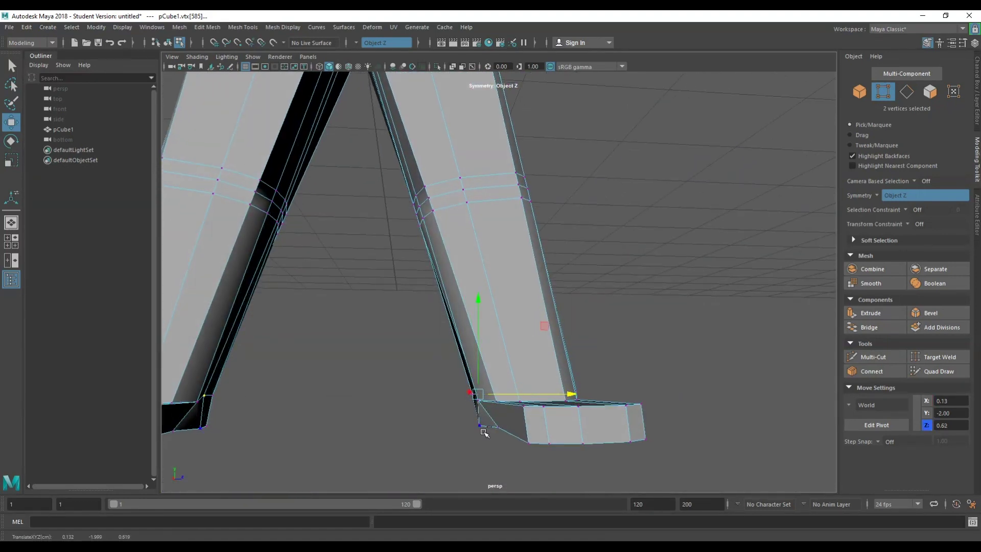
{"action": "key", "text": "ctrl+z"}
{"action": "left_click_drag", "start_coordinate": [485, 432], "coordinate": [505, 396], "text": "alt"}
{"action": "key", "text": "ctrl+z"}
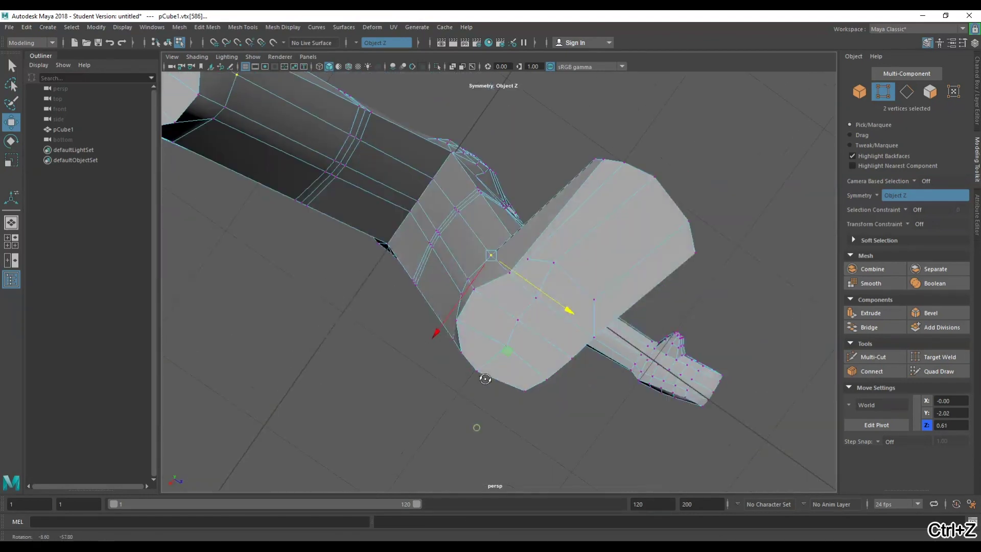
- Select the edges where the front of each ankle meets the foot and raise them to about -1.86 in Y
{"action": "left_click_drag", "start_coordinate": [544, 290], "coordinate": [512, 361], "text": "alt"}
{"action": "right_click", "coordinate": [640, 270]}
{"action": "left_click", "coordinate": [640, 241]}
{"action": "key", "text": "q"}
{"action": "left_click", "coordinate": [483, 427]}
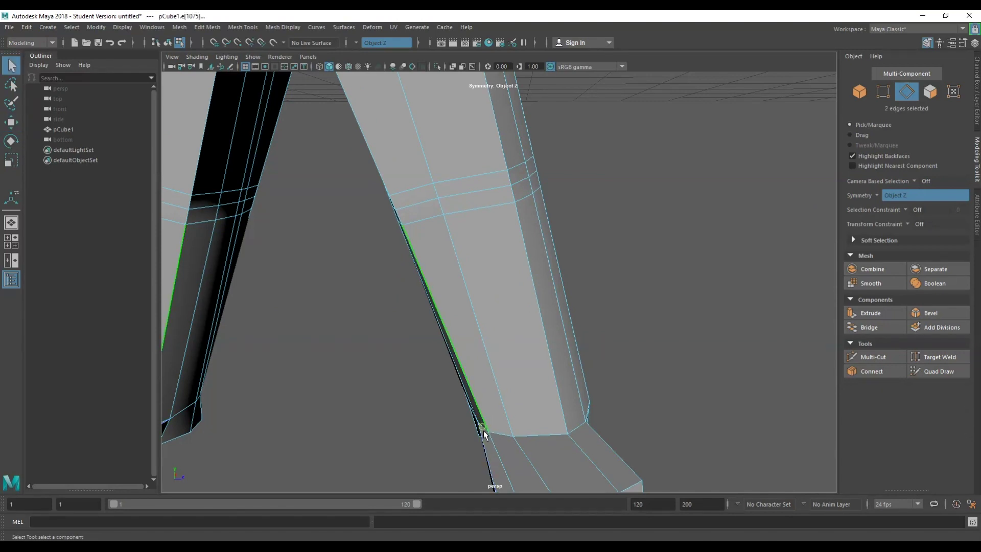
{"action": "left_click_drag", "start_coordinate": [483, 427], "coordinate": [539, 429], "text": "alt"}
{"action": "left_click", "coordinate": [508, 428]}
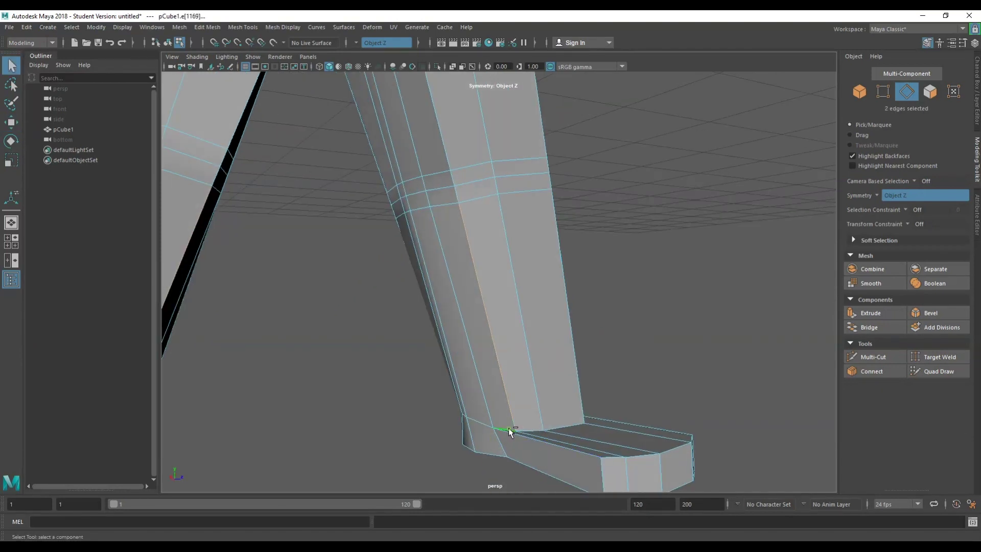
{"action": "left_click", "coordinate": [541, 428], "text": "shift"}
{"action": "left_click", "coordinate": [571, 426], "text": "shift"}
{"action": "left_click_drag", "start_coordinate": [571, 426], "coordinate": [493, 467], "text": "alt"}
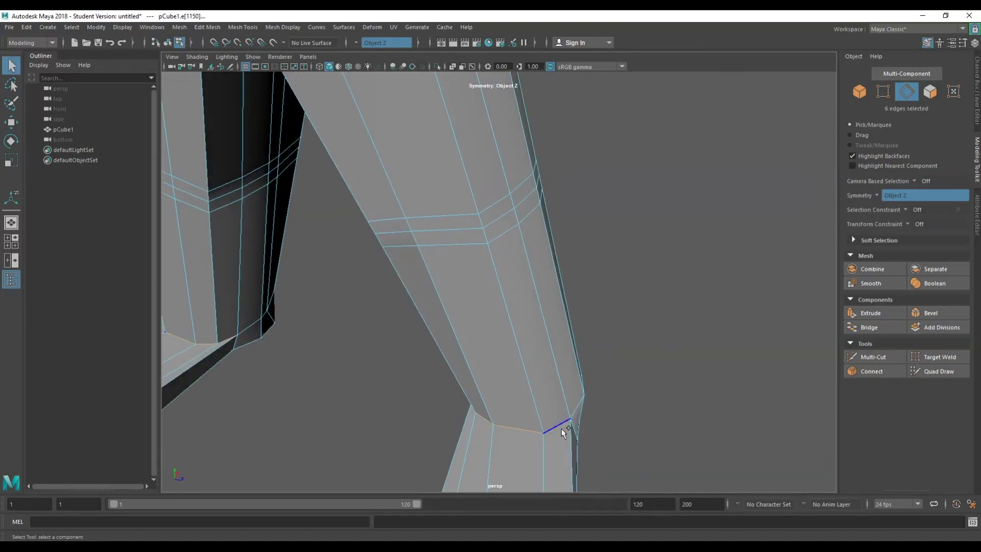
{"action": "left_click", "coordinate": [561, 428], "text": "shift"}
{"action": "left_click_drag", "start_coordinate": [561, 428], "coordinate": [444, 399], "text": "alt"}
{"action": "key", "text": "w"}
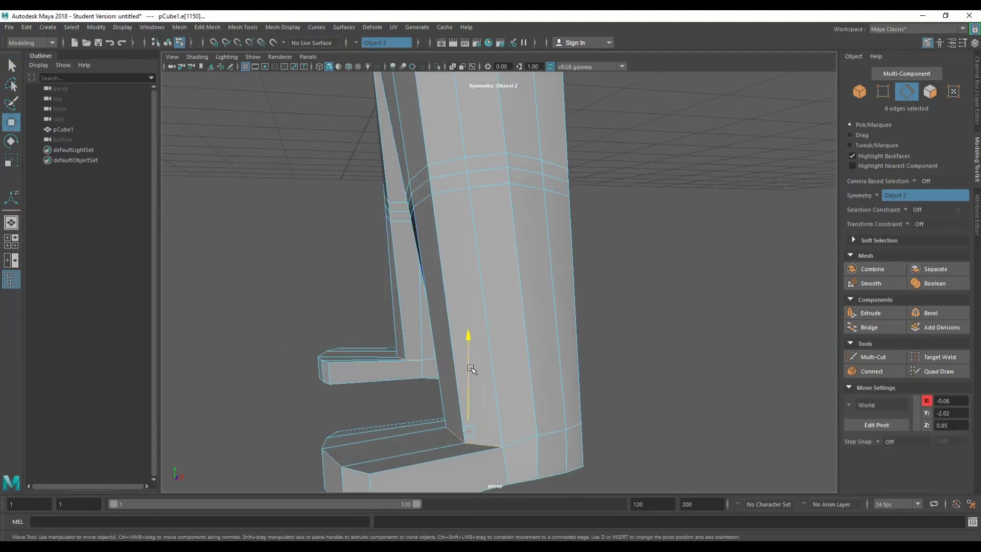
{"action": "left_click_drag", "start_coordinate": [471, 368], "coordinate": [471, 325]}
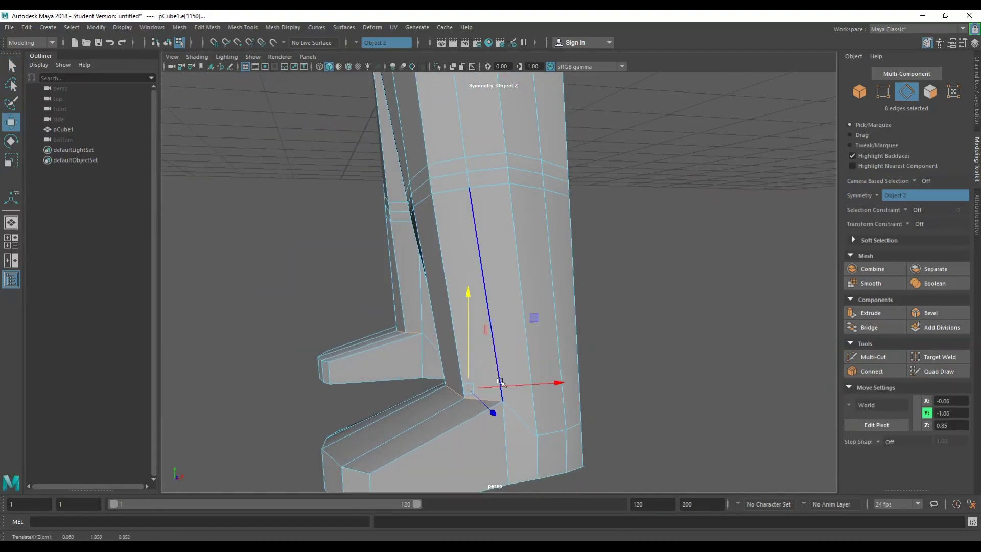
{"action": "left_click_drag", "start_coordinate": [500, 381], "coordinate": [498, 389]}
- Undo the move of the inner sole edge and adjust the height of the upper inner edge of each foot
{"action": "scroll", "coordinate": [481, 368], "scroll_direction": "down", "scroll_amount": 3}
{"action": "left_click_drag", "start_coordinate": [481, 369], "coordinate": [498, 357], "text": "alt"}
{"action": "left_click", "coordinate": [509, 385]}
{"action": "key", "text": "q"}
{"action": "key", "text": "ctrl+z"}
{"action": "key", "text": "ctrl+z"}
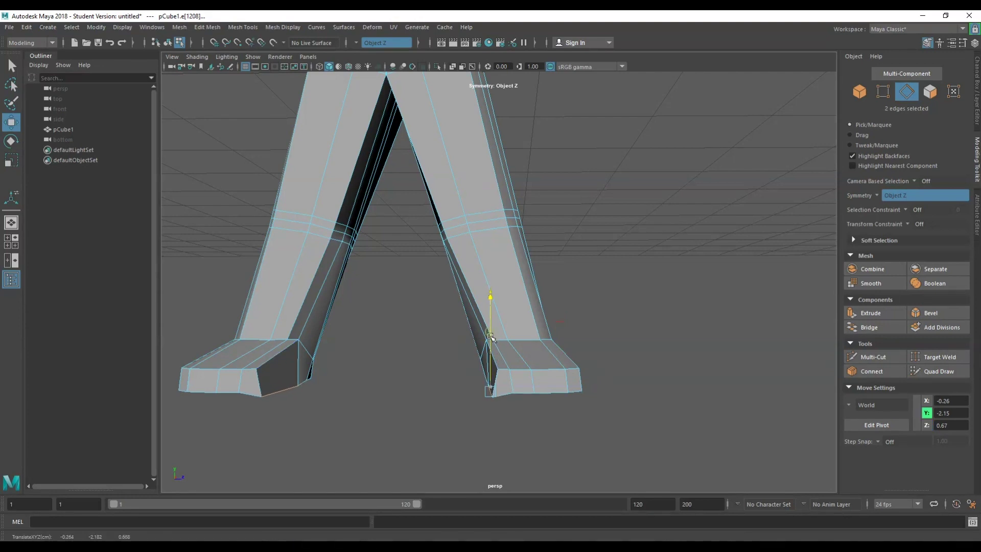
{"action": "key", "text": "w"}
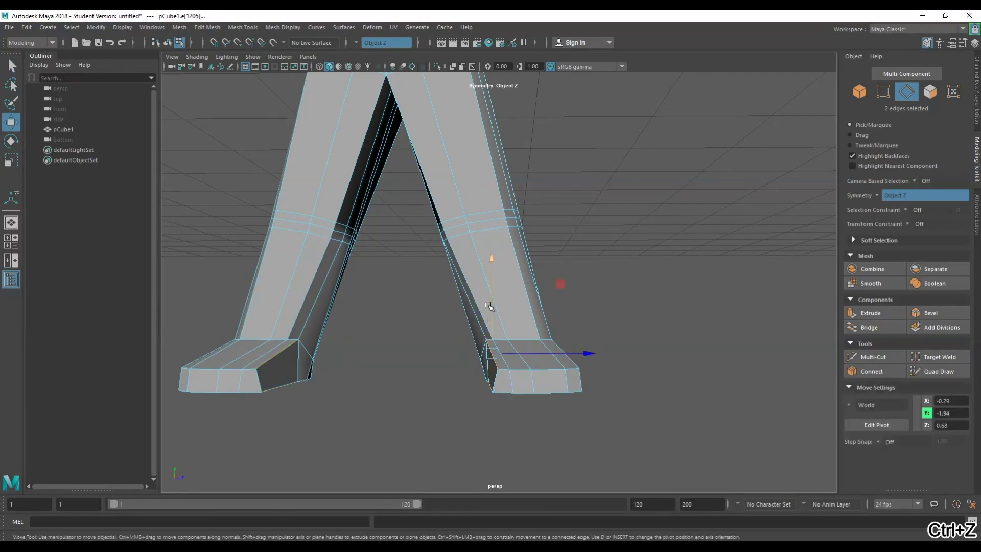
{"action": "left_click_drag", "start_coordinate": [492, 331], "coordinate": [493, 310]}
- Lower the upper outer edge of each foot slightly to bevel the outer side
{"action": "mouse_move", "coordinate": [574, 358]}
{"action": "left_mouse_down", "text": "alt"}
{"action": "mouse_move", "coordinate": [543, 368]}
{"action": "mouse_move", "coordinate": [558, 362]}
{"action": "left_mouse_up", "text": "alt"}
{"action": "left_click", "coordinate": [543, 364]}
{"action": "key", "text": "q"}
{"action": "left_click", "coordinate": [539, 357]}
{"action": "key", "text": "w"}
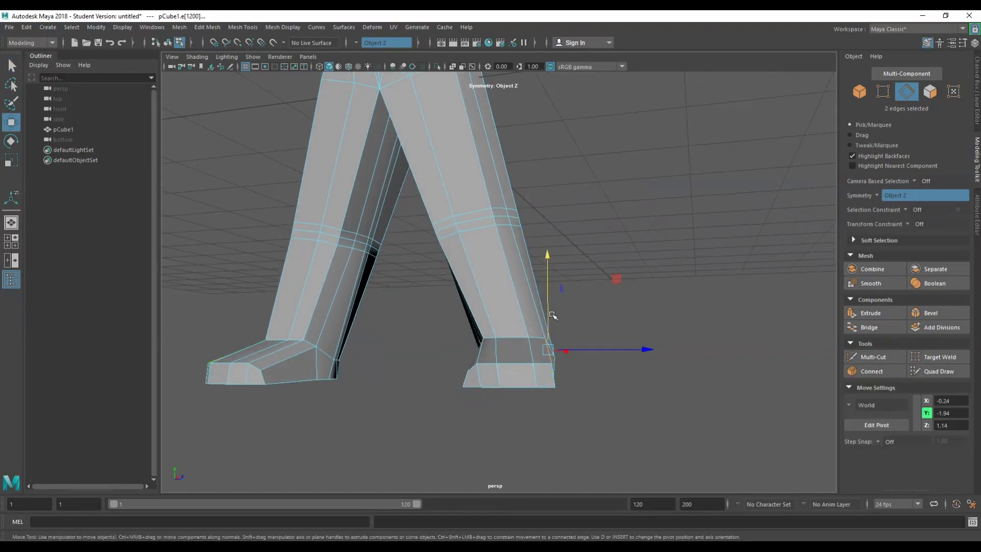
{"action": "left_click_drag", "start_coordinate": [551, 313], "coordinate": [630, 366]}
- Select the front toe edges of both feet, move them to about -0.58 in X, and scale them
{"action": "key", "text": "q"}
{"action": "key", "text": "w"}
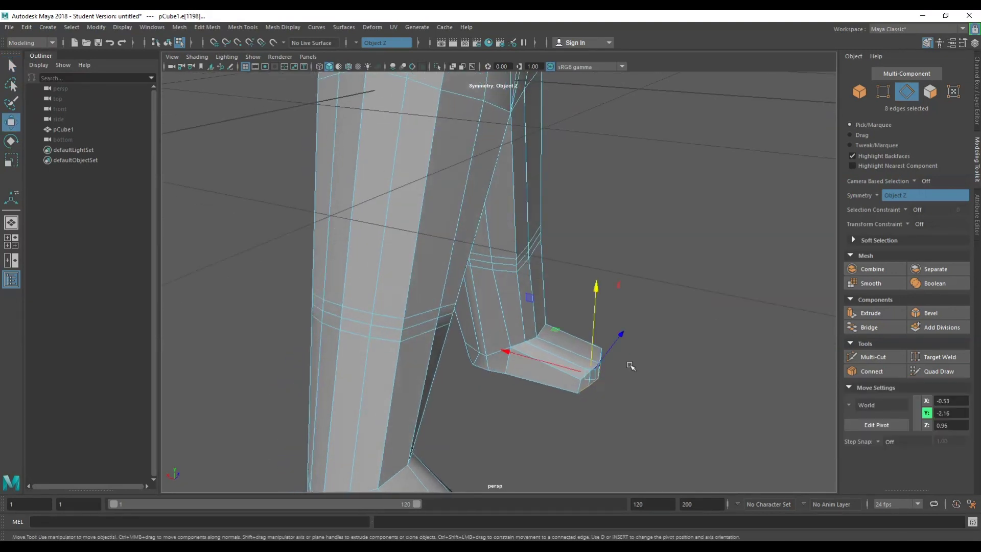
{"action": "mouse_move", "coordinate": [559, 366]}
{"action": "left_mouse_down"}
{"action": "mouse_move", "coordinate": [416, 403]}
{"action": "mouse_move", "coordinate": [439, 412]}
{"action": "left_mouse_up"}
{"action": "key", "text": "e"}
{"action": "key", "text": "r"}
{"action": "left_click_drag", "start_coordinate": [600, 443], "coordinate": [609, 311]}
- Move the outer toe corner vertex of each foot inward to about 1.17 in Z and return to object mode
{"action": "right_click_drag", "start_coordinate": [597, 301], "coordinate": [558, 270]}
{"action": "left_click", "coordinate": [564, 351]}
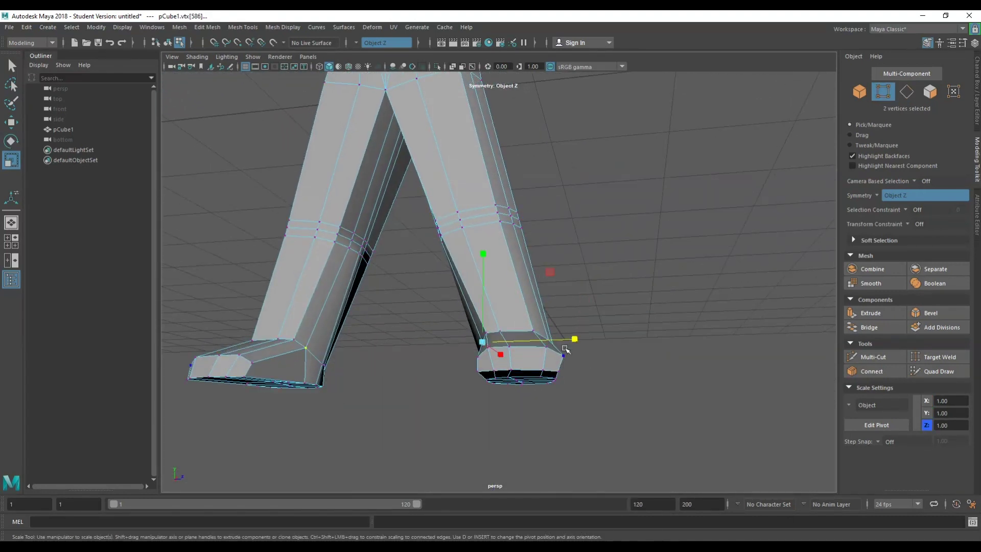
{"action": "key", "text": "q"}
{"action": "key", "text": "w"}
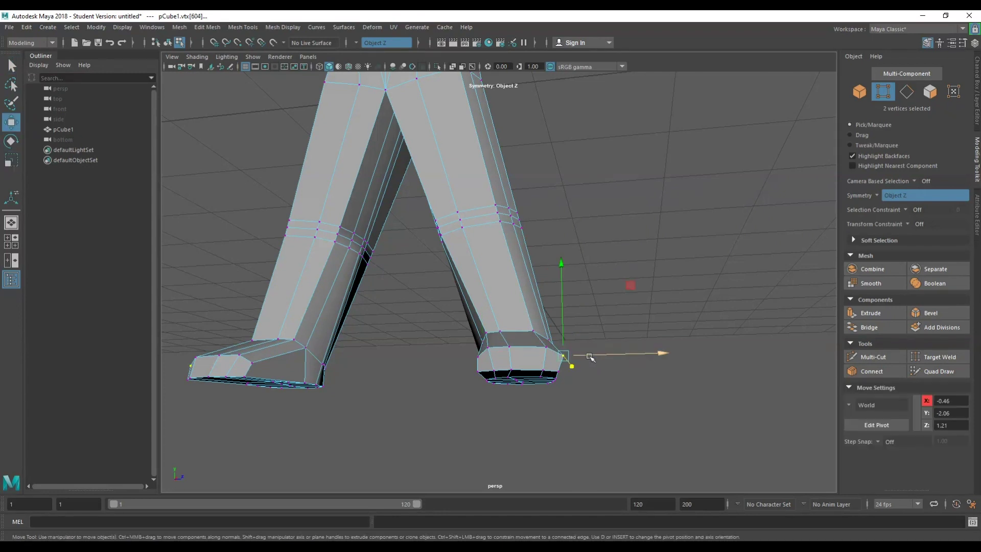
{"action": "left_click_drag", "start_coordinate": [450, 387], "coordinate": [491, 403], "text": "alt"}
{"action": "left_click_drag", "start_coordinate": [308, 373], "coordinate": [468, 335], "text": "alt"}
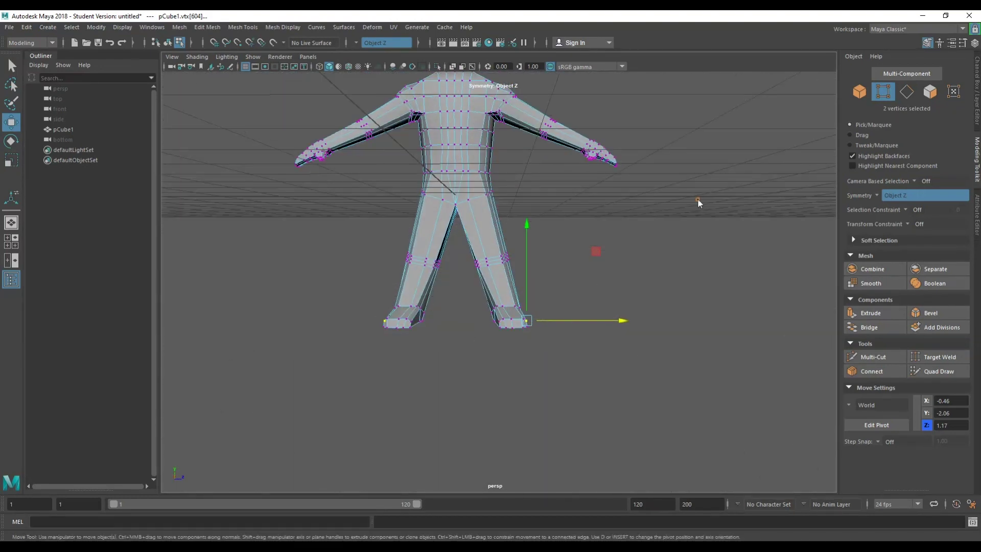
{"action": "right_click_drag", "start_coordinate": [698, 201], "coordinate": [744, 179]}
{"action": "left_click", "coordinate": [745, 178]}
{"action": "left_click_drag", "start_coordinate": [741, 181], "coordinate": [628, 248], "text": "alt"}
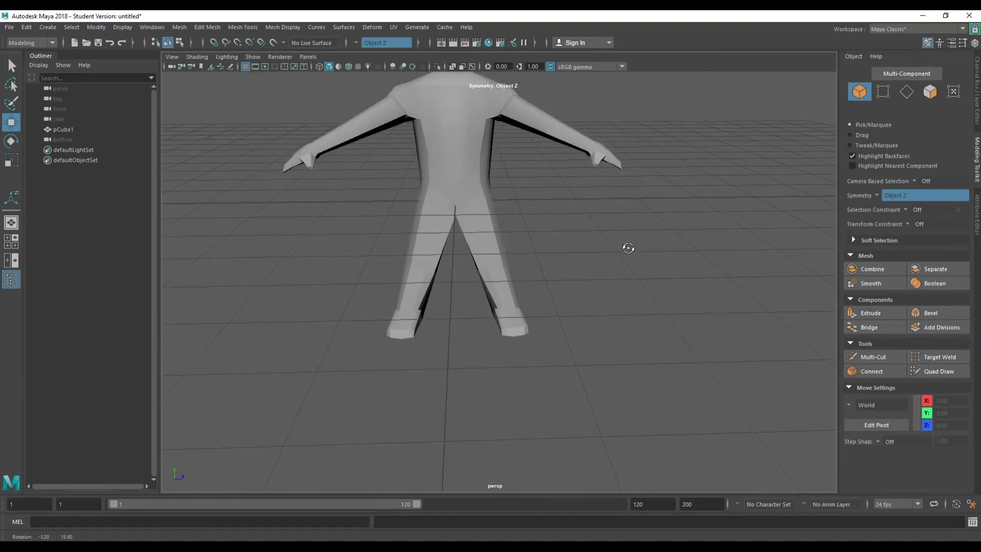
- Select the middle knee edge loop on both legs and scale it narrower in Z
{"action": "left_click", "coordinate": [509, 258]}
{"action": "scroll", "coordinate": [565, 230], "scroll_direction": "up", "scroll_amount": 4}
{"action": "right_click", "coordinate": [570, 204]}
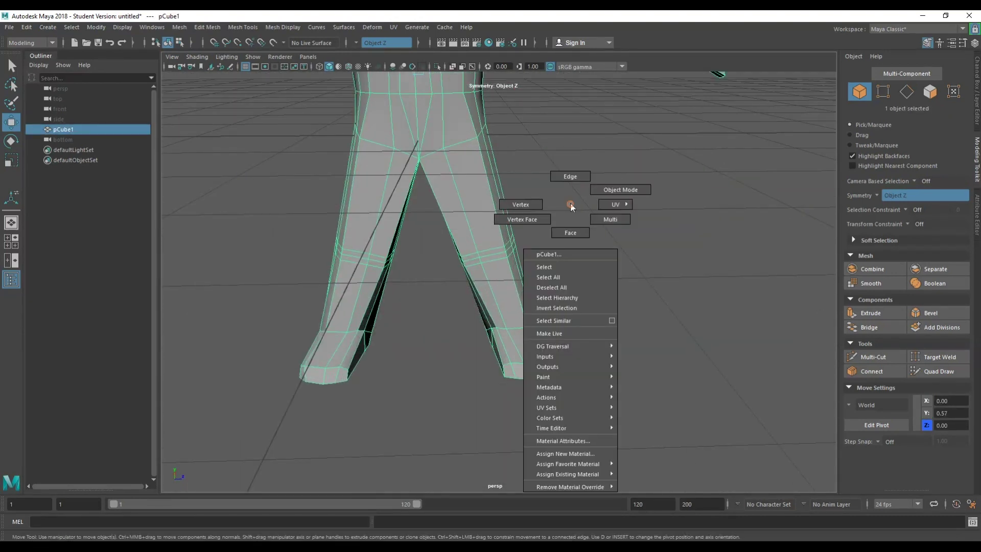
{"action": "left_click", "coordinate": [570, 176]}
{"action": "scroll", "coordinate": [528, 223], "scroll_direction": "up", "scroll_amount": 4}
{"action": "left_click_drag", "start_coordinate": [528, 223], "coordinate": [475, 273], "text": "alt"}
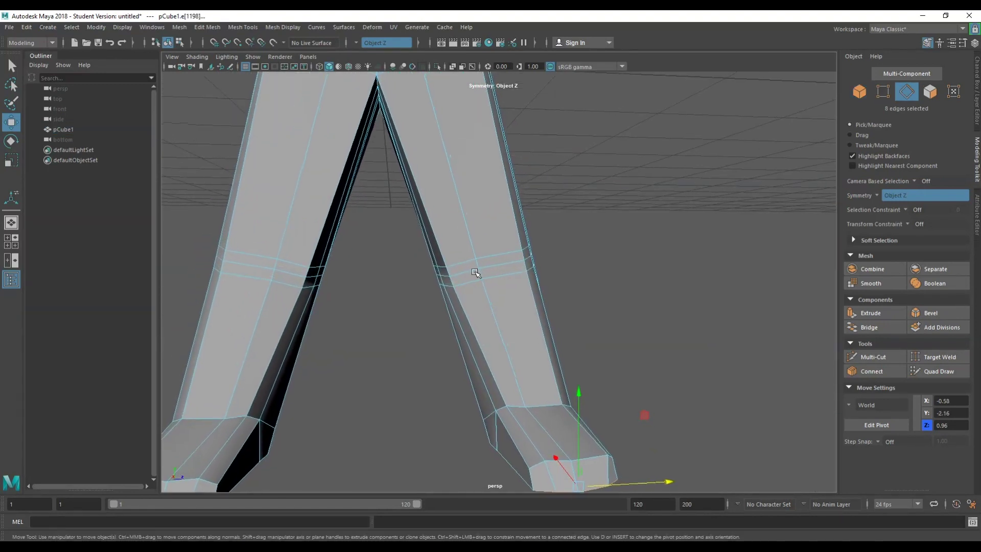
{"action": "key", "text": "e"}
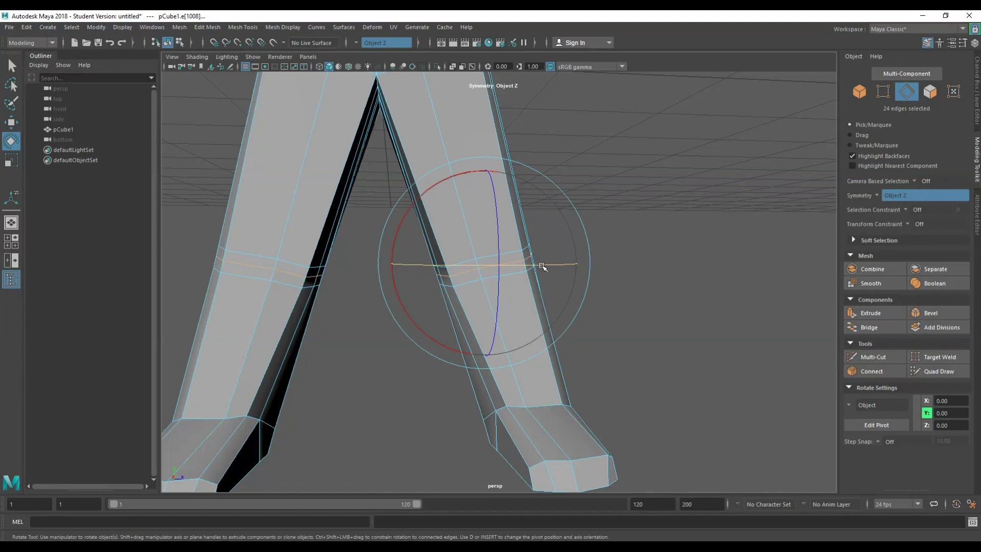
{"action": "key", "text": "r"}
{"action": "middle_click_drag", "start_coordinate": [542, 266], "coordinate": [544, 266]}
- Select the upper knee edge loop on both legs, try raising it to about -0.95 in Y, and undo the move
{"action": "double_click", "coordinate": [503, 257]}
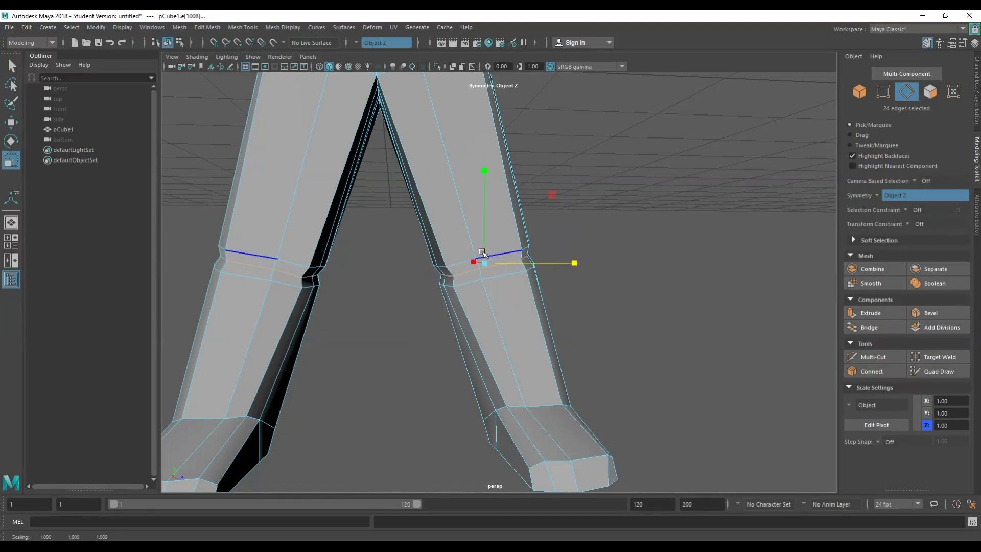
{"action": "key", "text": "w"}
{"action": "left_click_drag", "start_coordinate": [480, 244], "coordinate": [482, 223]}
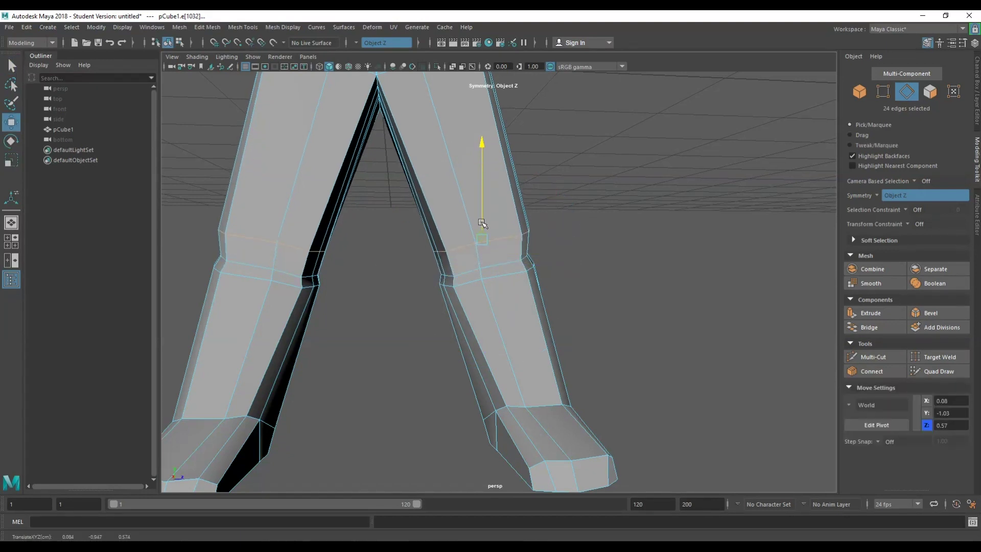
{"action": "left_click_drag", "start_coordinate": [556, 236], "coordinate": [546, 240]}
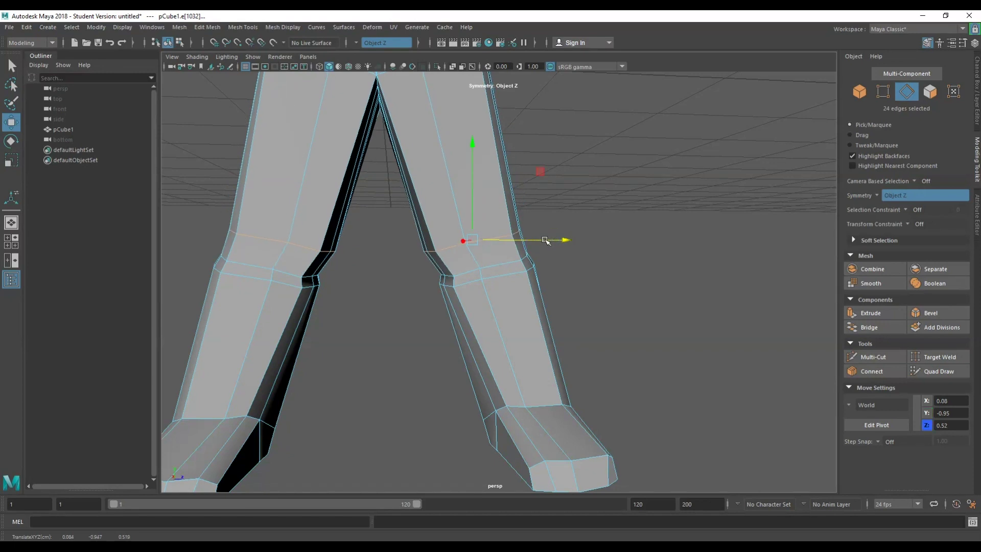
{"action": "key", "text": "ctrl+z"}
- Slide the upper knee edge loop up the thighs to about -0.90 in Y and widen it slightly in Z
{"action": "key", "text": "space"}
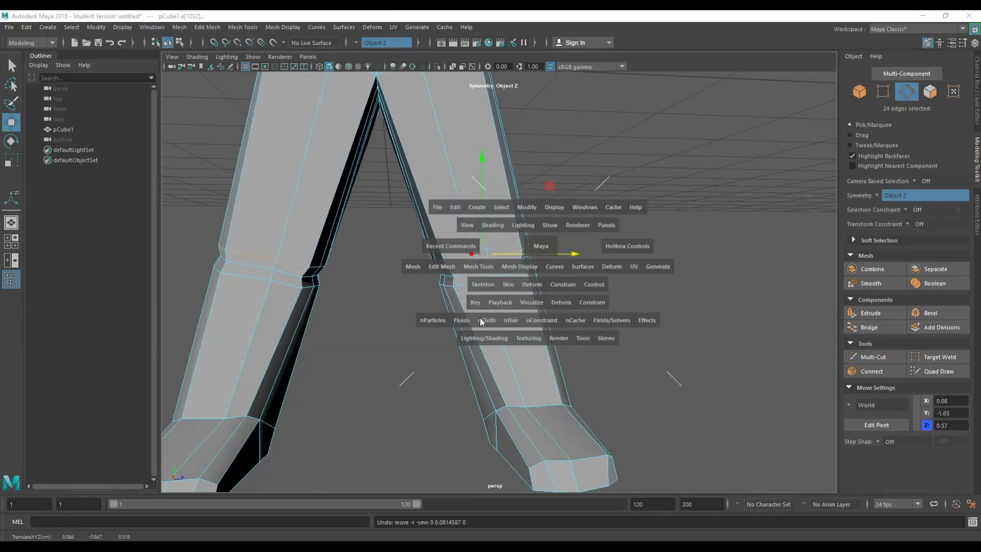
{"action": "left_click_drag", "start_coordinate": [473, 265], "coordinate": [505, 428]}
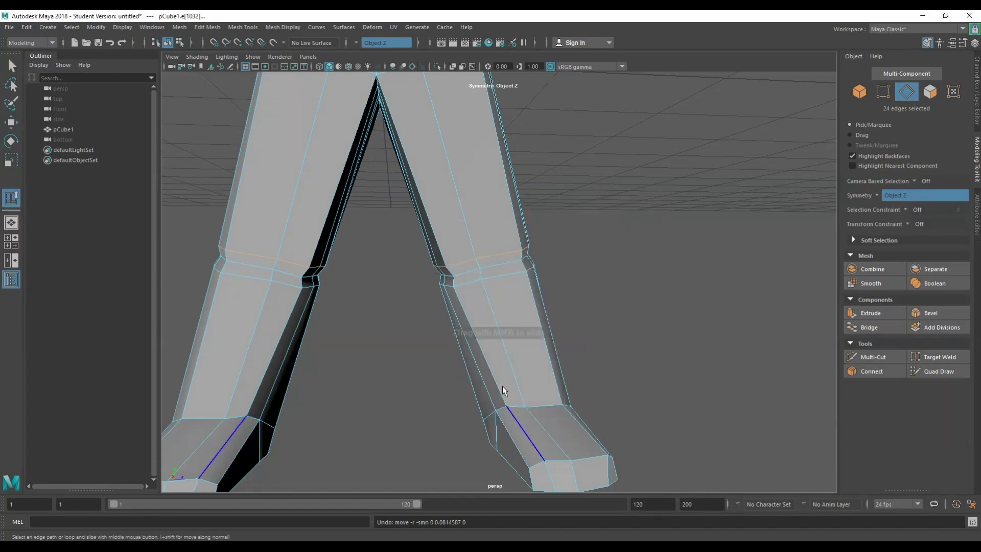
{"action": "mouse_move", "coordinate": [452, 284]}
{"action": "middle_mouse_down"}
{"action": "mouse_move", "coordinate": [470, 281]}
{"action": "mouse_move", "coordinate": [445, 289]}
{"action": "mouse_move", "coordinate": [455, 289]}
{"action": "middle_mouse_up"}
{"action": "key", "text": "r"}
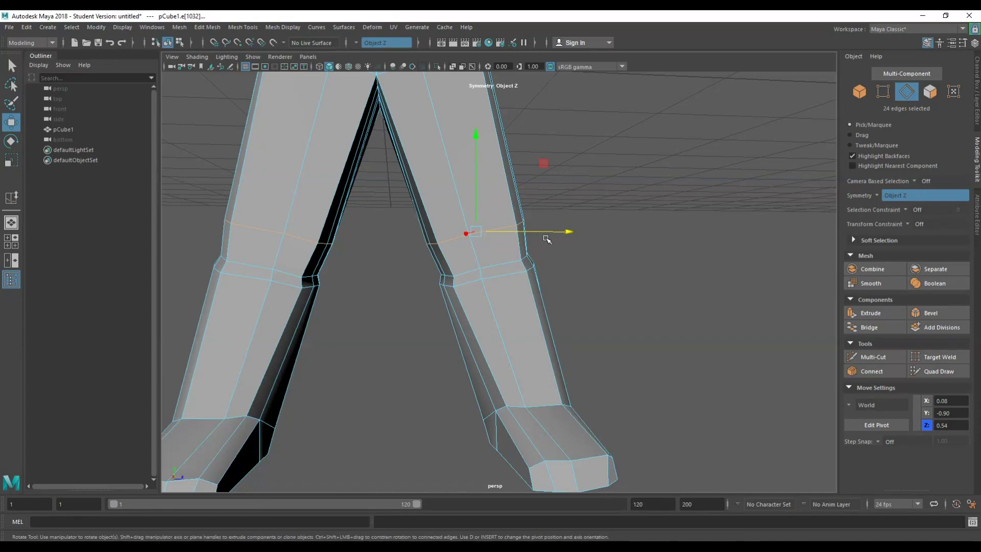
{"action": "left_click_drag", "start_coordinate": [564, 231], "coordinate": [560, 233]}
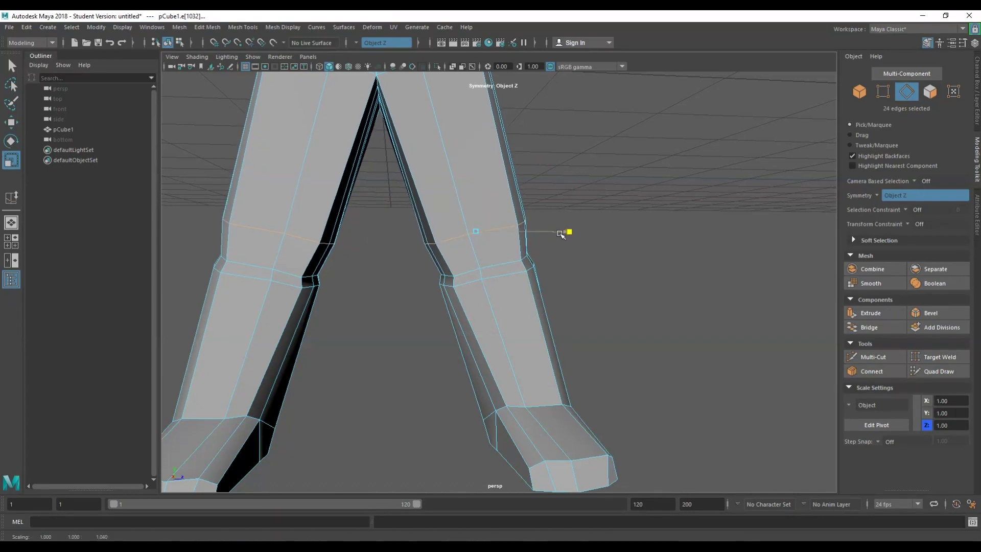
- Slide the lower knee edge loop of both legs down to about -1.27 in Y and widen it slightly in Z
{"action": "key", "text": "q"}
{"action": "key", "text": "space"}
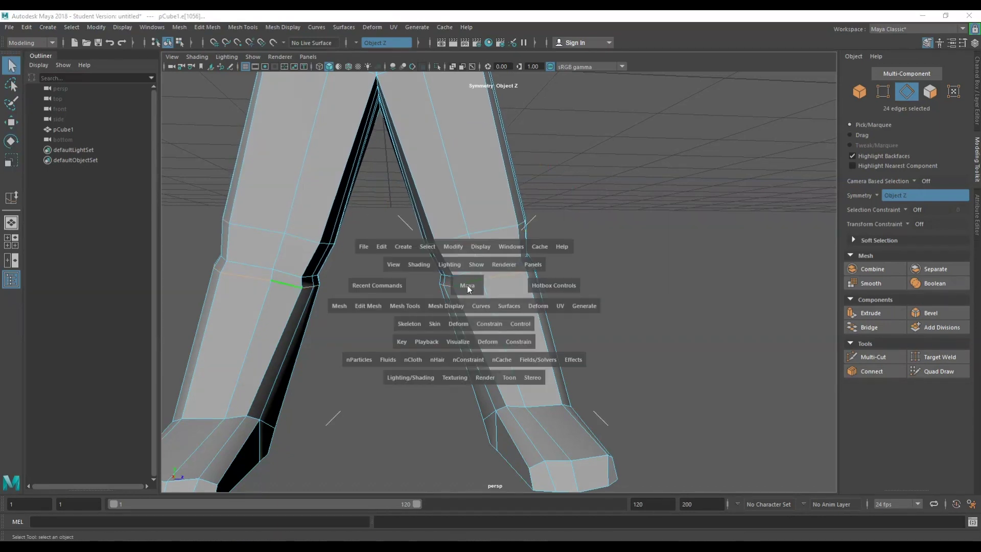
{"action": "left_click", "coordinate": [403, 309]}
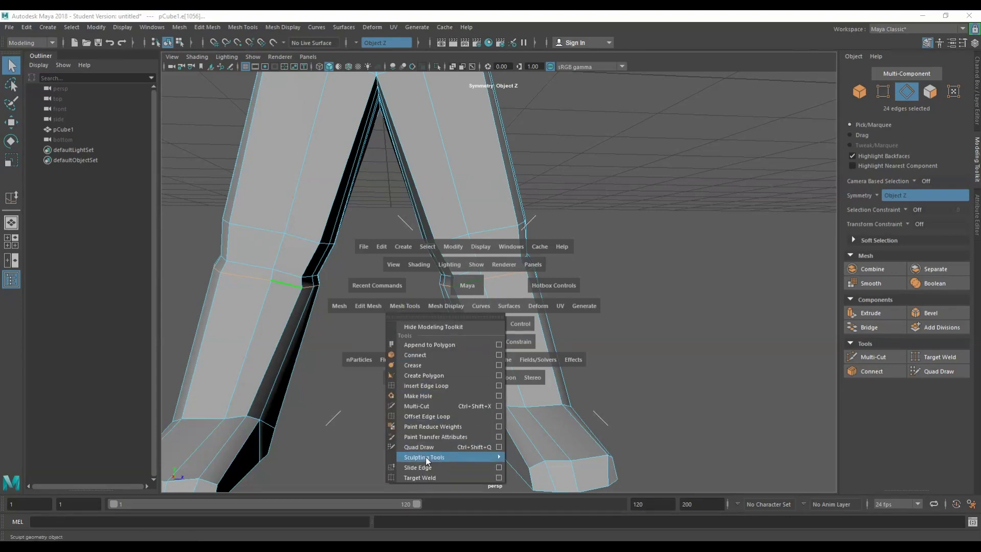
{"action": "left_click", "coordinate": [418, 467]}
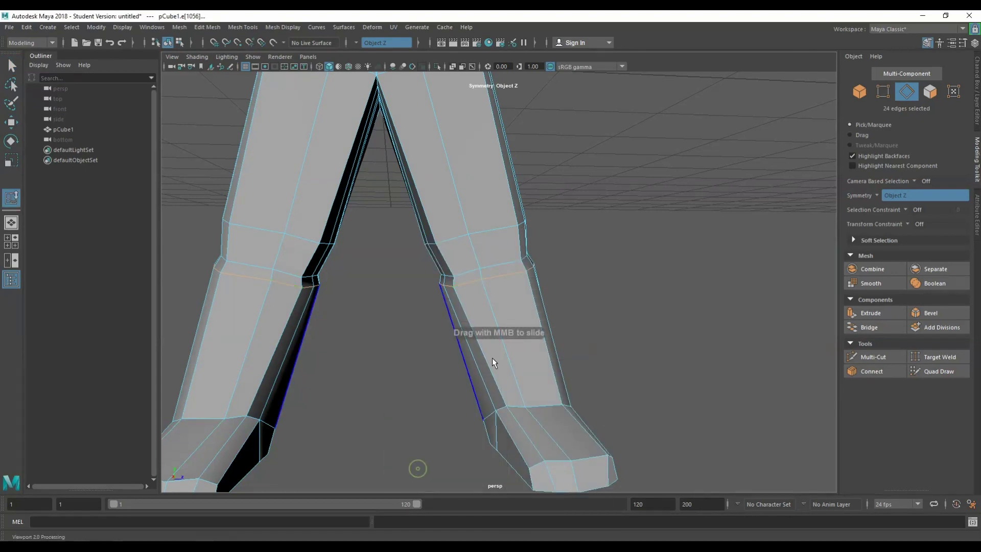
{"action": "key", "text": "w"}
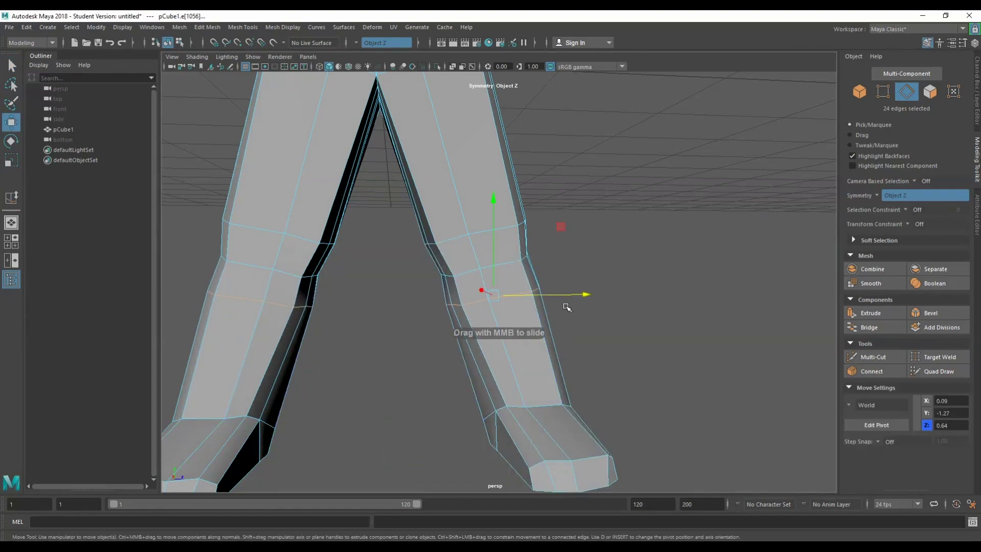
{"action": "key", "text": "e"}
{"action": "key", "text": "r"}
{"action": "left_click_drag", "start_coordinate": [567, 296], "coordinate": [572, 296]}
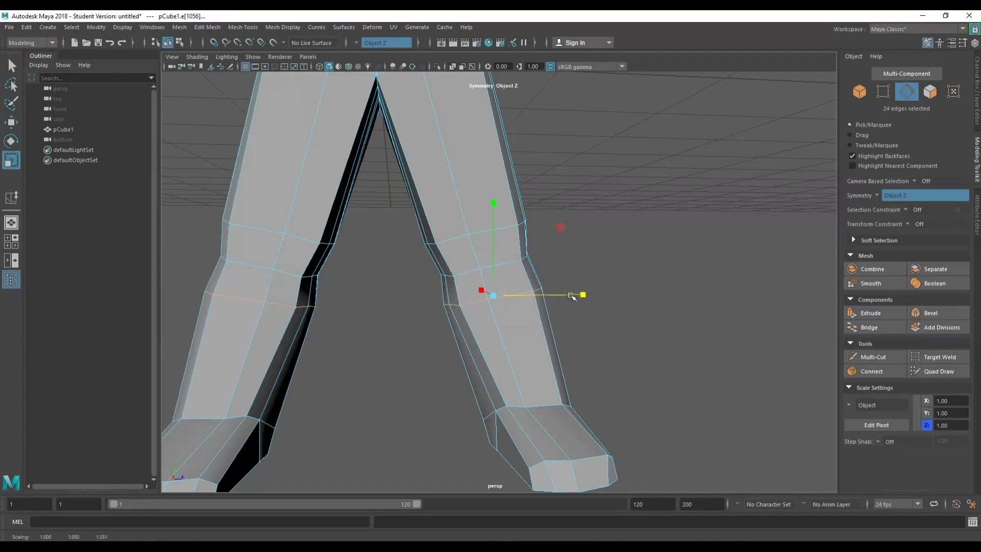
- Select the edges all around both ankles and narrow them in Z by a scale of about 0.98
{"action": "key", "text": "q"}
{"action": "left_click", "coordinate": [514, 404]}
{"action": "left_click_drag", "start_coordinate": [514, 404], "coordinate": [584, 421], "text": "alt"}
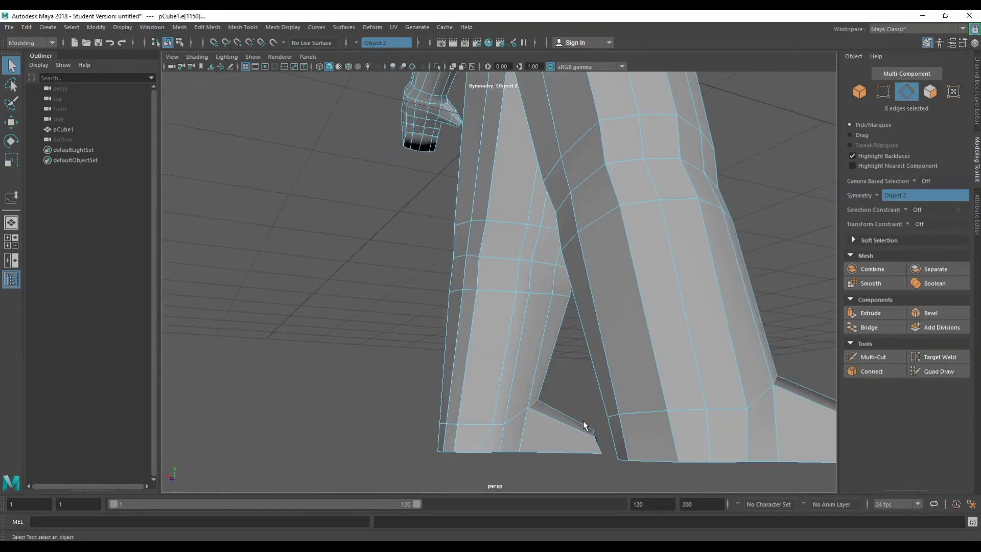
{"action": "left_click", "coordinate": [494, 423], "text": "shift"}
{"action": "left_click", "coordinate": [482, 424], "text": "shift"}
{"action": "left_click_drag", "start_coordinate": [452, 435], "coordinate": [498, 435], "text": "alt"}
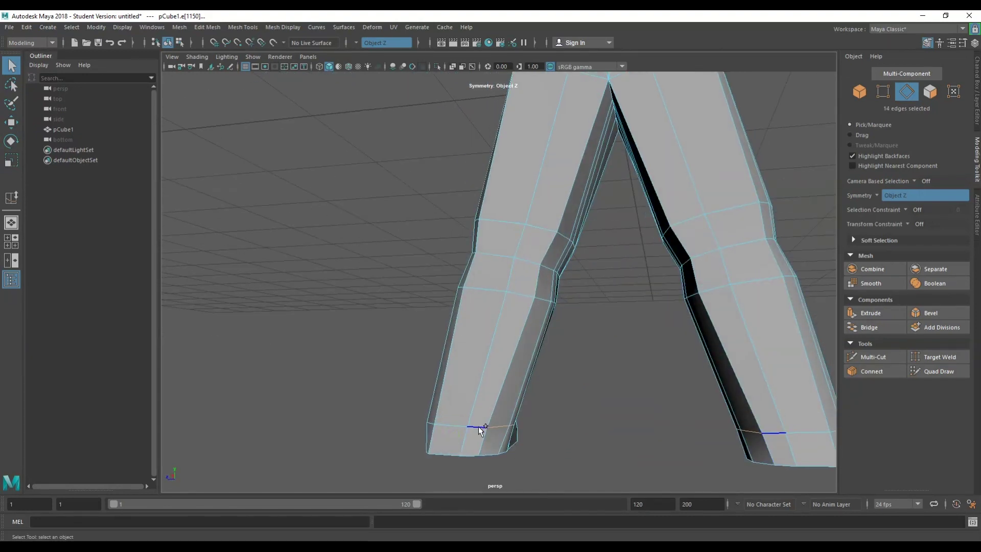
{"action": "left_click", "coordinate": [430, 422], "text": "shift"}
{"action": "left_click_drag", "start_coordinate": [427, 425], "coordinate": [586, 355], "text": "alt"}
{"action": "left_click", "coordinate": [459, 431], "text": "shift"}
{"action": "key", "text": "w"}
{"action": "key", "text": "r"}
{"action": "scroll", "coordinate": [593, 380], "scroll_direction": "down", "scroll_amount": 4}
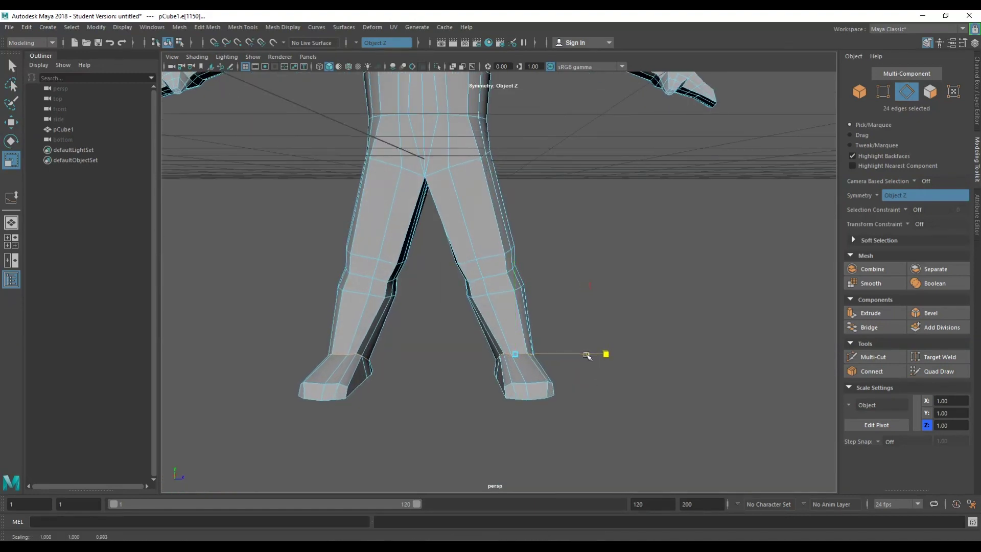
- Select the vertical edges down the front outer corner of each leg and move them back to about -0.16 in X
{"action": "key", "text": "q"}
{"action": "left_click", "coordinate": [605, 275]}
{"action": "scroll", "coordinate": [602, 274], "scroll_direction": "down", "scroll_amount": 5}
{"action": "left_click_drag", "start_coordinate": [593, 266], "coordinate": [545, 291], "text": "alt"}
{"action": "scroll", "coordinate": [545, 292], "scroll_direction": "up", "scroll_amount": 7}
{"action": "left_click_drag", "start_coordinate": [494, 342], "coordinate": [437, 333], "text": "alt"}
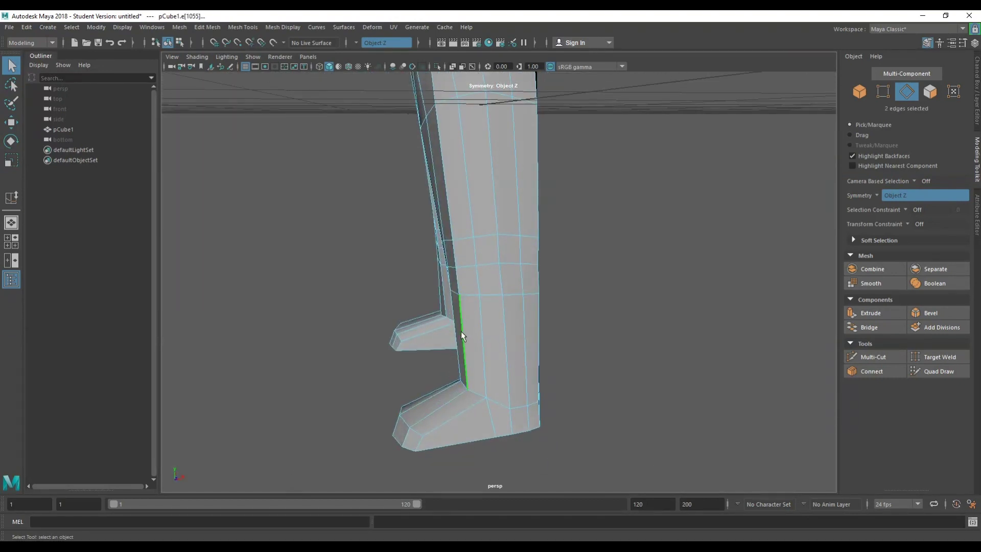
{"action": "left_click", "coordinate": [471, 307]}
{"action": "left_click", "coordinate": [447, 197]}
{"action": "key", "text": "w"}
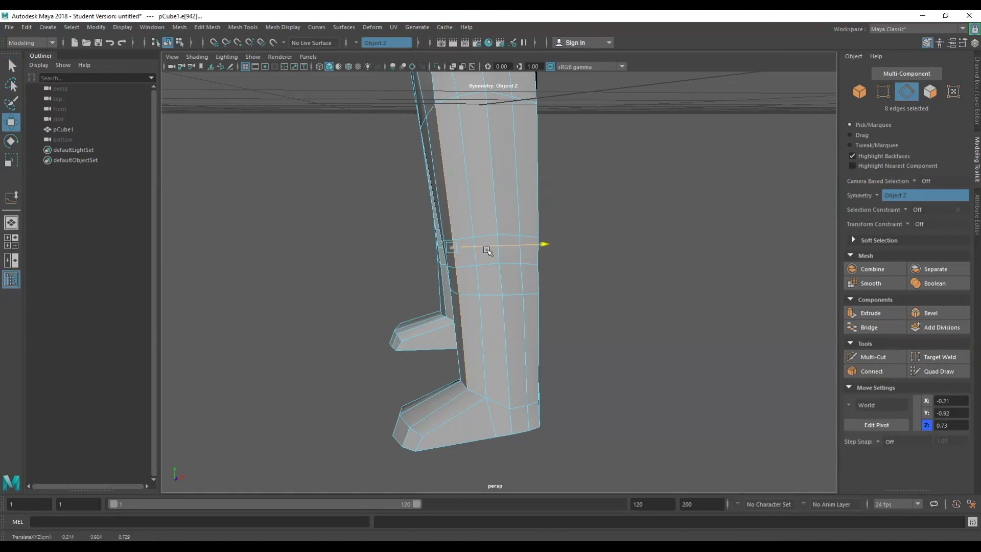
{"action": "left_click_drag", "start_coordinate": [487, 250], "coordinate": [492, 248]}
- Select the vertical edges down the back outer corner of each leg and move them forward to about 0.35 in X
{"action": "left_click_drag", "start_coordinate": [452, 315], "coordinate": [510, 253], "text": "alt"}
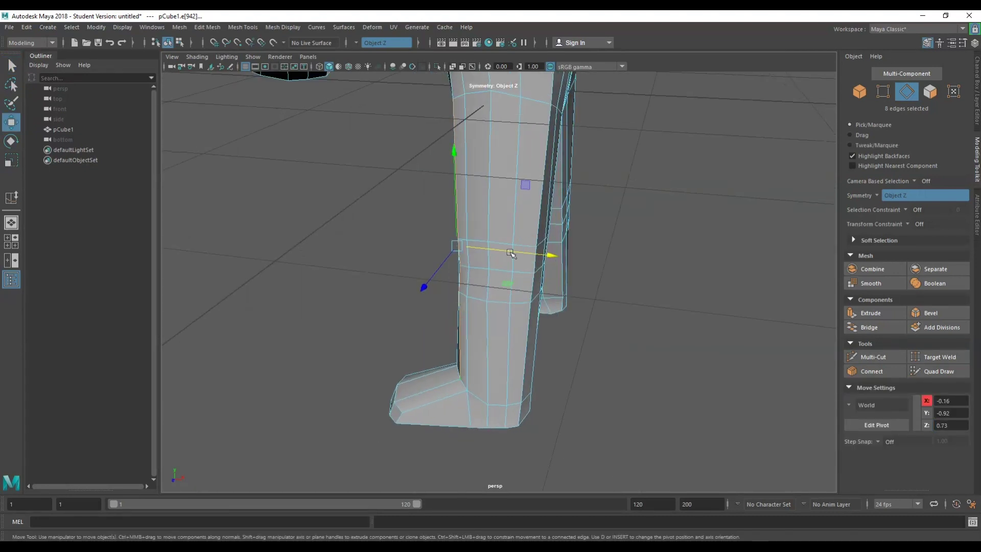
{"action": "left_click", "coordinate": [544, 202]}
{"action": "left_click", "coordinate": [539, 291], "text": "shift"}
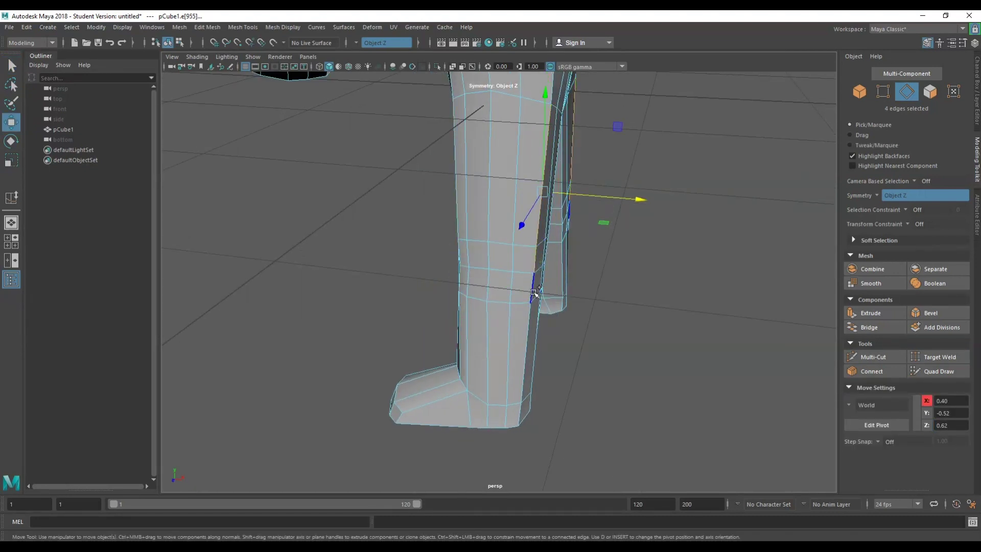
{"action": "left_click", "coordinate": [534, 292], "text": "shift"}
{"action": "left_click", "coordinate": [535, 339], "text": "shift"}
{"action": "left_click", "coordinate": [535, 340], "text": "shift"}
{"action": "left_click", "coordinate": [525, 344], "text": "shift"}
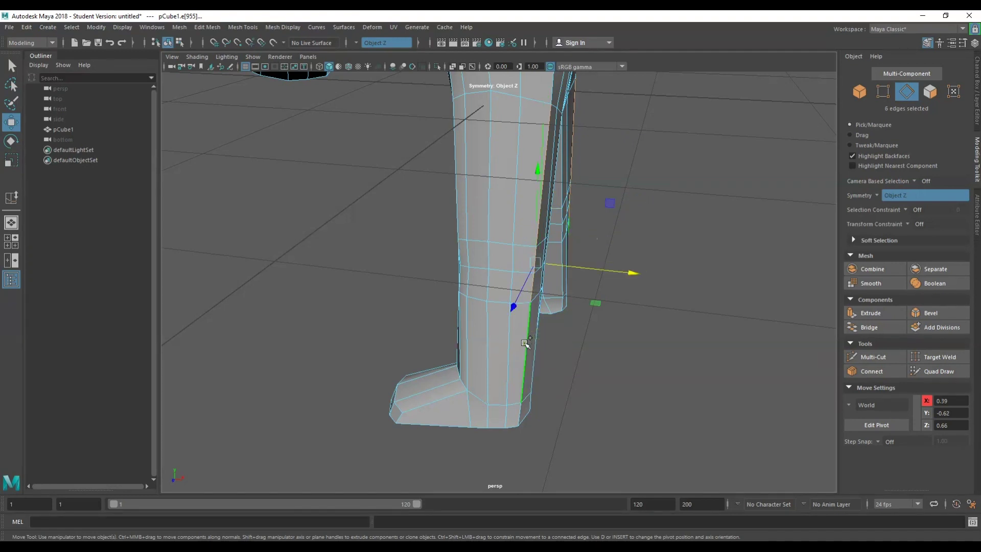
{"action": "left_click_drag", "start_coordinate": [601, 270], "coordinate": [521, 278]}
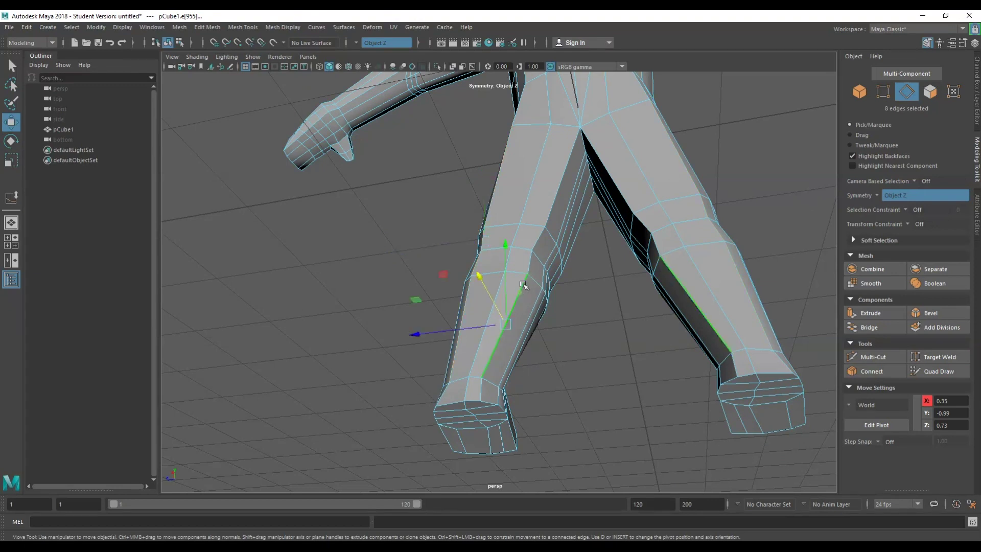
- Select the vertical edges down the inner back corner of each leg and shift them slightly in X
{"action": "left_click", "coordinate": [530, 262], "text": "shift"}
{"action": "left_click", "coordinate": [540, 237], "text": "shift"}
{"action": "left_click", "coordinate": [550, 216], "text": "shift"}
{"action": "left_click_drag", "start_coordinate": [555, 225], "coordinate": [615, 350], "text": "alt"}
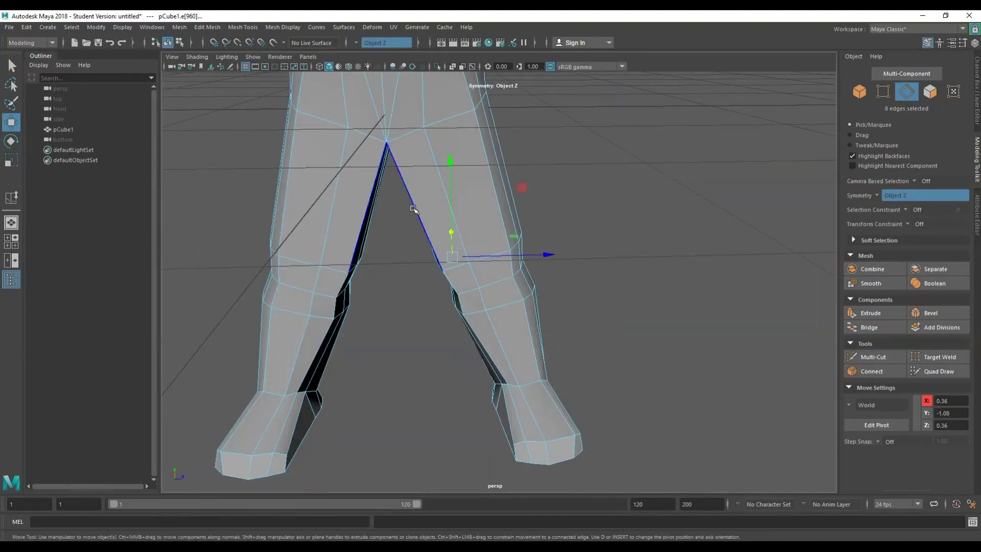
{"action": "left_click_drag", "start_coordinate": [480, 209], "coordinate": [488, 184]}
- Return to object mode and examine the whole body's shape from several angles
{"action": "left_click_drag", "start_coordinate": [459, 230], "coordinate": [595, 213], "text": "alt"}
{"action": "right_click_drag", "start_coordinate": [618, 210], "coordinate": [649, 196]}
{"action": "left_click", "coordinate": [649, 194]}
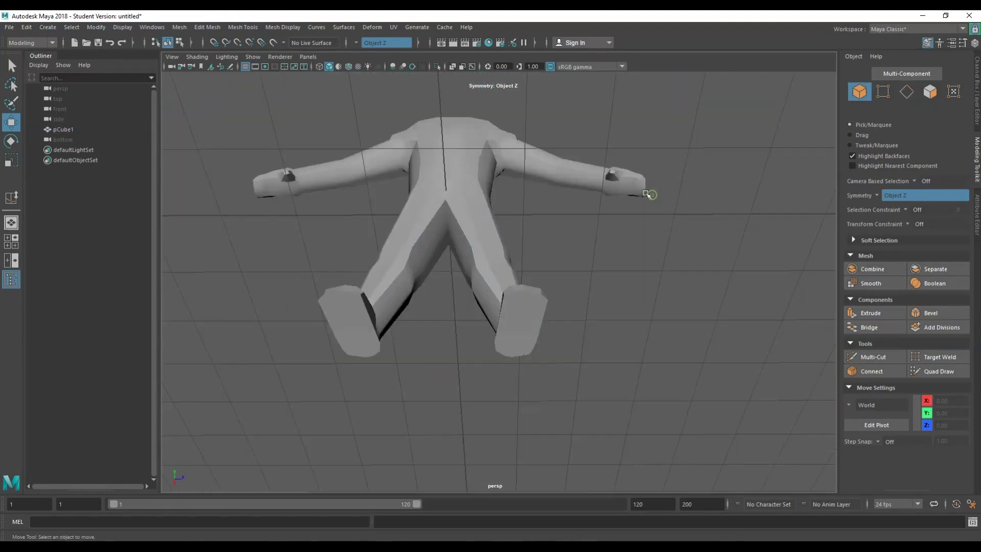
{"action": "left_click_drag", "start_coordinate": [550, 219], "coordinate": [364, 281], "text": "alt"}
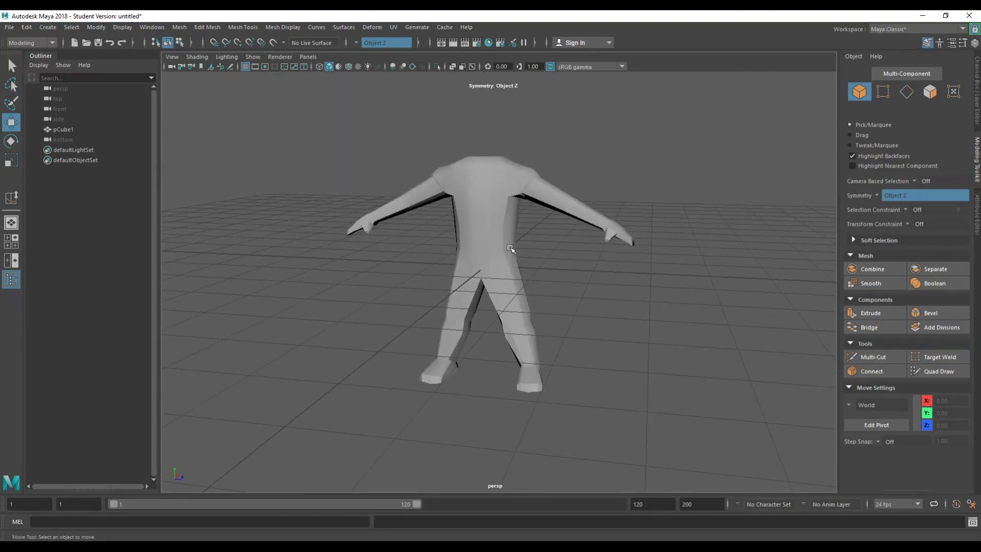
{"action": "left_click", "coordinate": [512, 250]}
{"action": "right_click_drag", "start_coordinate": [597, 270], "coordinate": [648, 252]}
{"action": "left_click", "coordinate": [621, 283]}
{"action": "scroll", "coordinate": [543, 329], "scroll_direction": "up", "scroll_amount": 4}
{"action": "left_click_drag", "start_coordinate": [542, 330], "coordinate": [516, 320], "text": "alt"}
{"action": "left_click", "coordinate": [517, 320]}
{"action": "scroll", "coordinate": [519, 285], "scroll_direction": "down", "scroll_amount": 3}
{"action": "left_click_drag", "start_coordinate": [520, 286], "coordinate": [538, 339], "text": "alt"}
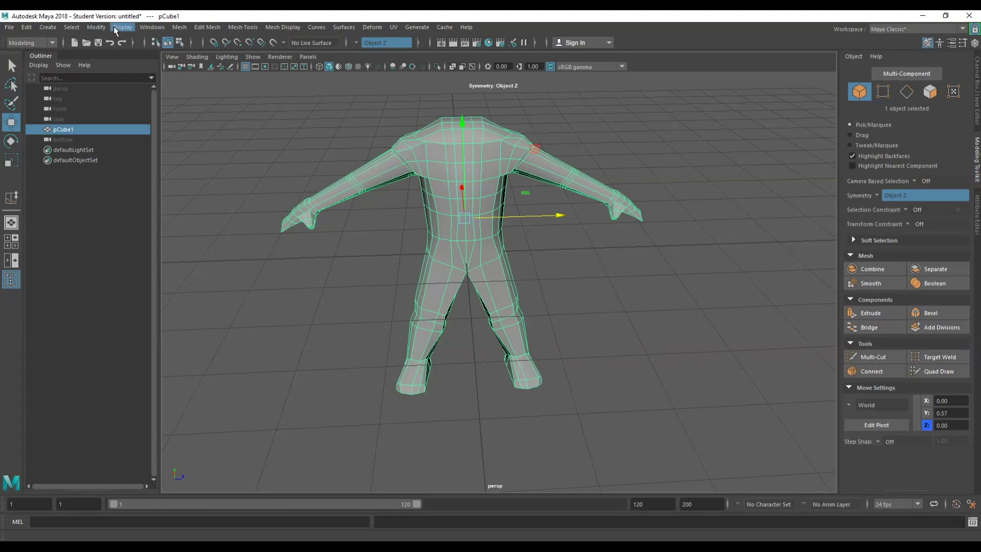
{"action": "left_click", "coordinate": [328, 68]}
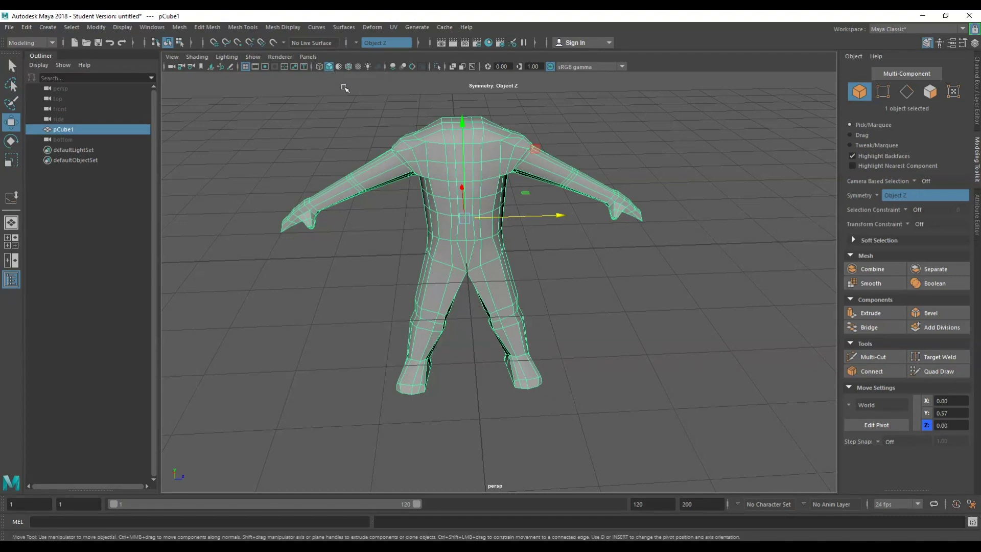
{"action": "scroll", "coordinate": [564, 238], "scroll_direction": "up", "scroll_amount": 3}
{"action": "left_click_drag", "start_coordinate": [554, 248], "coordinate": [542, 237], "text": "alt"}
{"action": "left_click", "coordinate": [97, 26]}
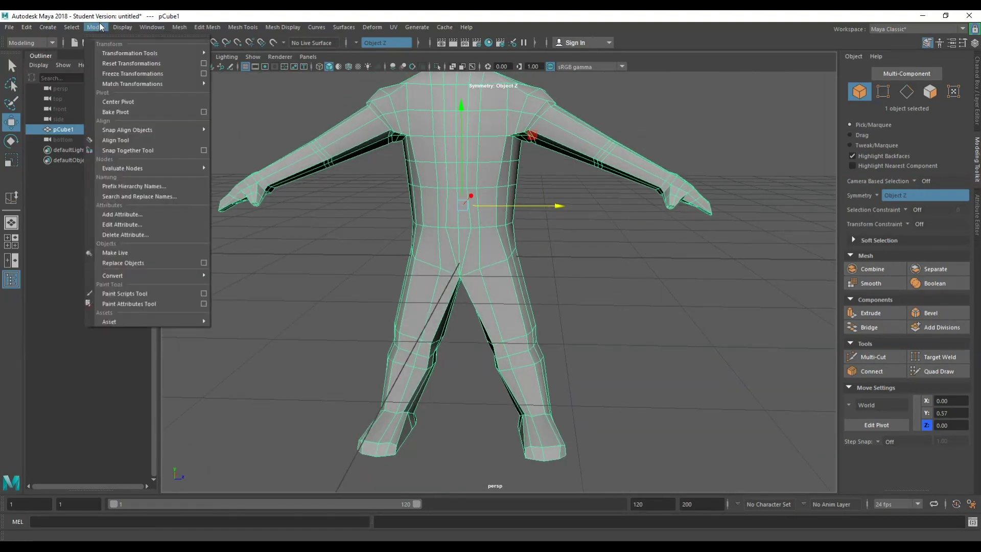
{"action": "mouse_move", "coordinate": [181, 274]}
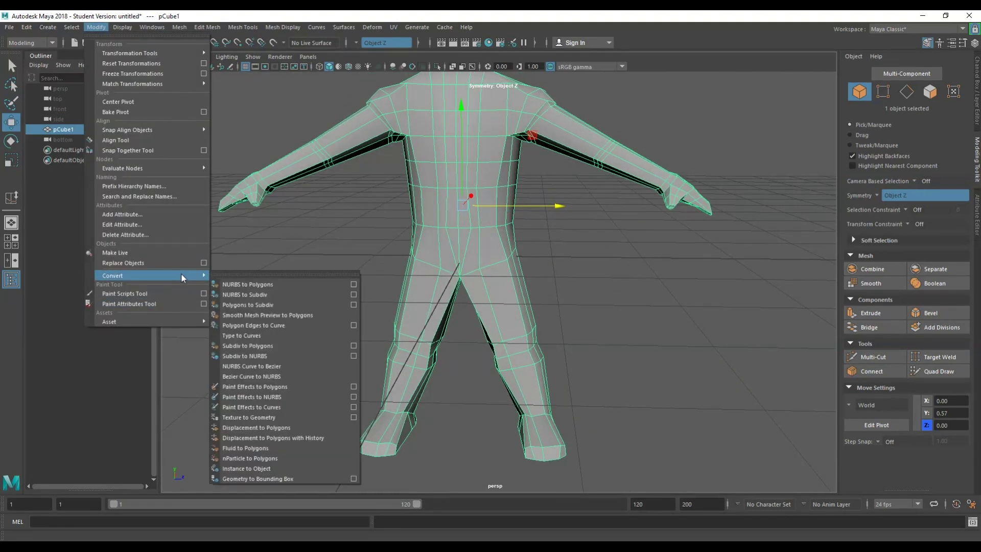
{"action": "left_click", "coordinate": [256, 145]}
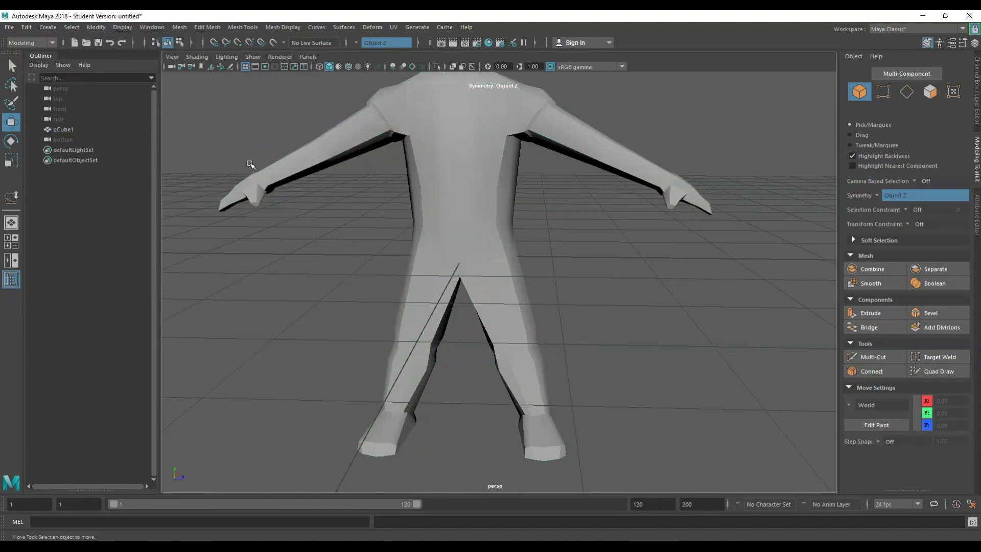
- Select the body and compare its smooth preview in wireframe and shaded display with the unsmoothed mesh
{"action": "left_click", "coordinate": [413, 162]}
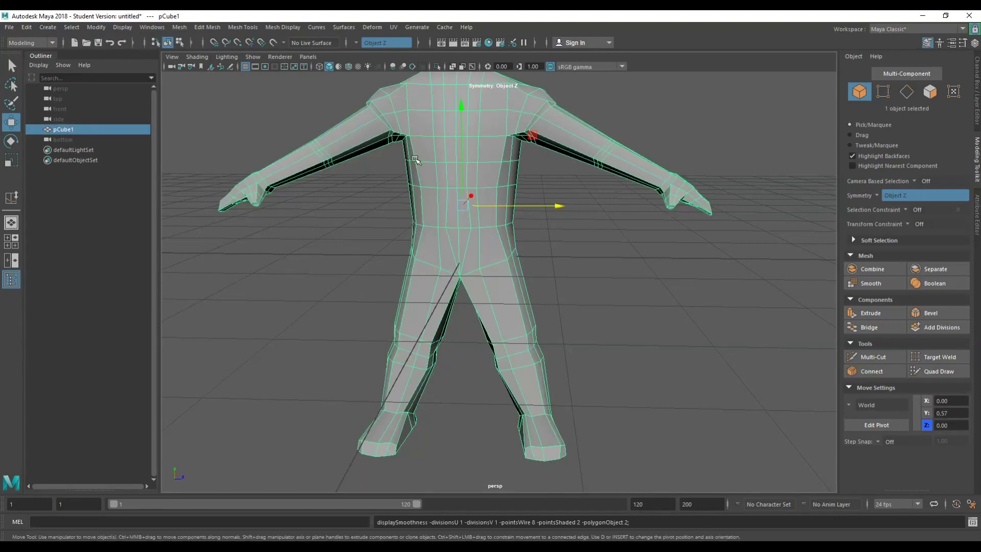
{"action": "key", "text": "3"}
{"action": "key", "text": "4"}
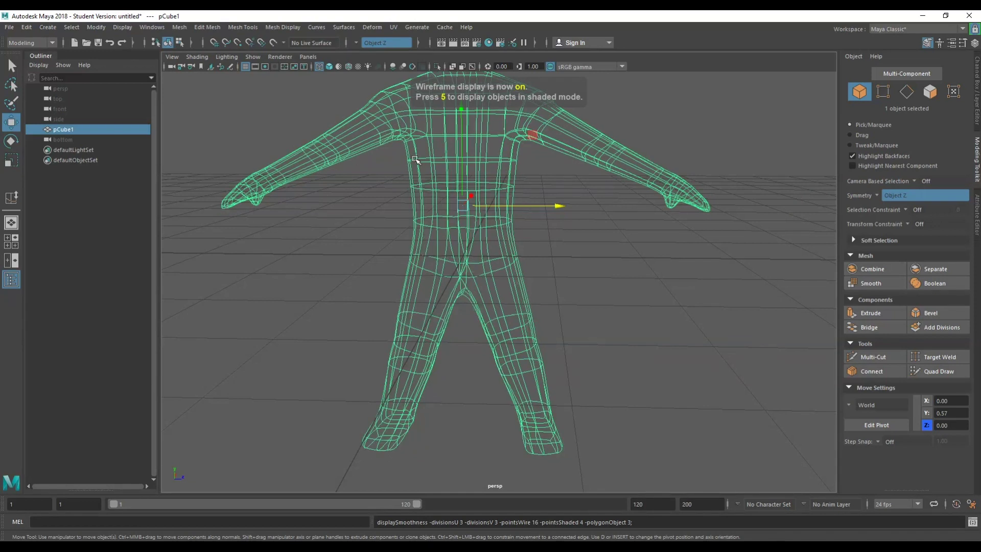
{"action": "key", "text": "5"}
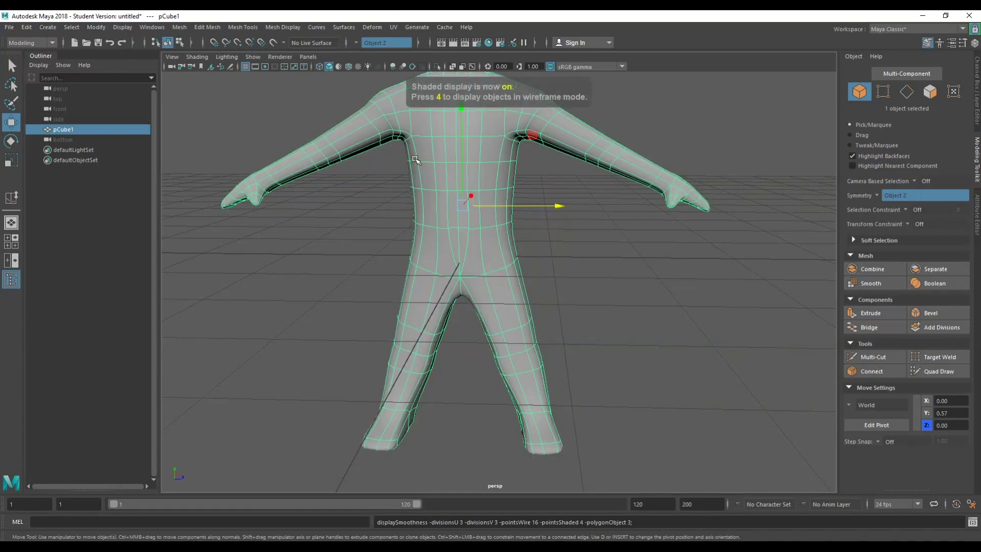
{"action": "key", "text": "4"}
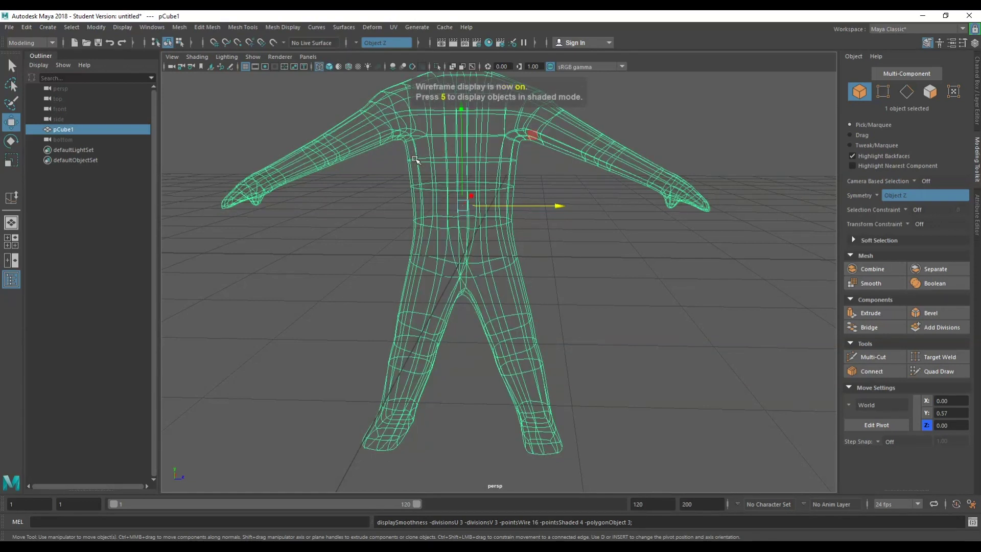
{"action": "key", "text": "5"}
{"action": "key", "text": "4"}
{"action": "key", "text": "5"}
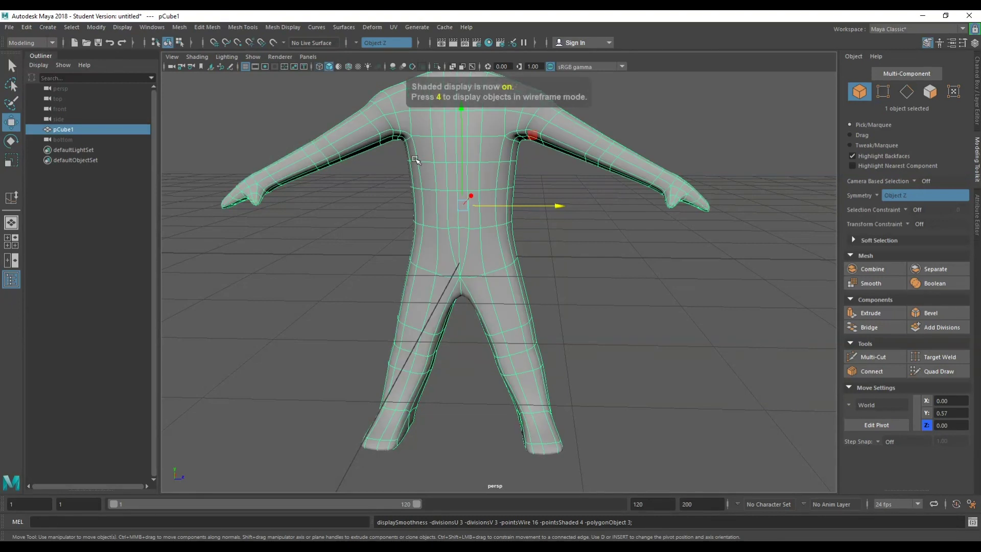
{"action": "key", "text": "2"}
{"action": "key", "text": "1"}
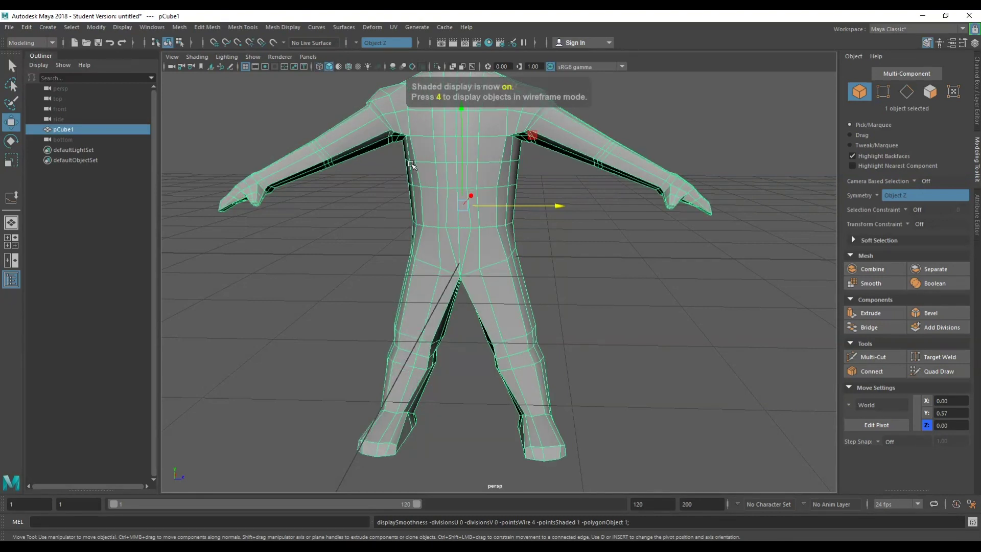
{"action": "key", "text": "3"}
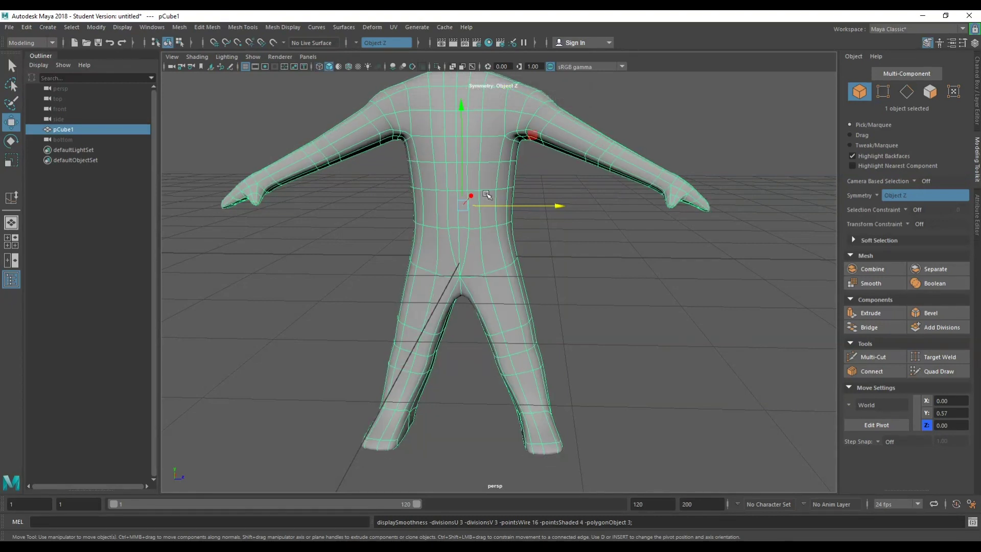
{"action": "left_click", "coordinate": [569, 200]}
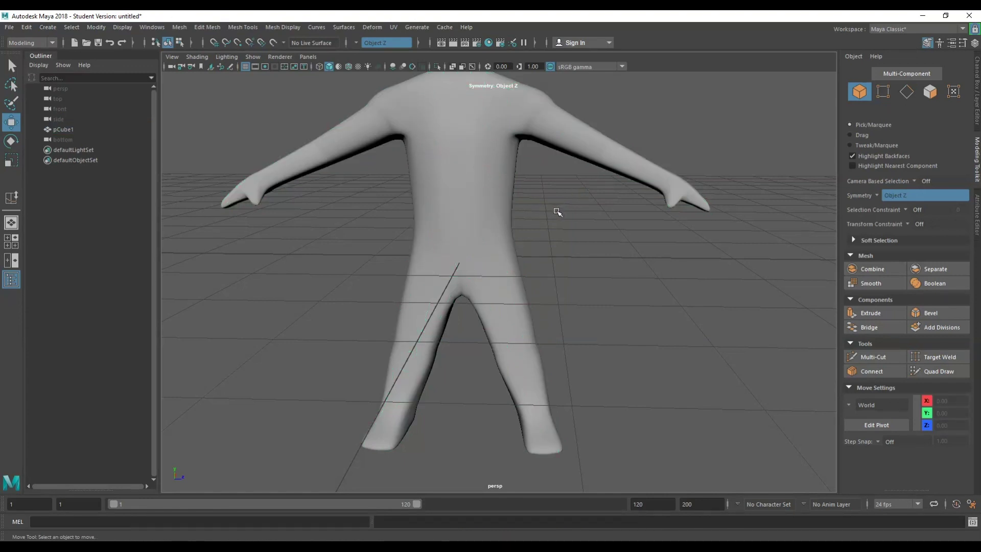
{"action": "left_click_drag", "start_coordinate": [557, 211], "coordinate": [529, 267], "text": "alt"}
- Turn off the body's smooth preview and examine the low-poly shape from several angles
{"action": "left_click", "coordinate": [486, 199]}
{"action": "key", "text": "1"}
{"action": "scroll", "coordinate": [531, 262], "scroll_direction": "down", "scroll_amount": 1}
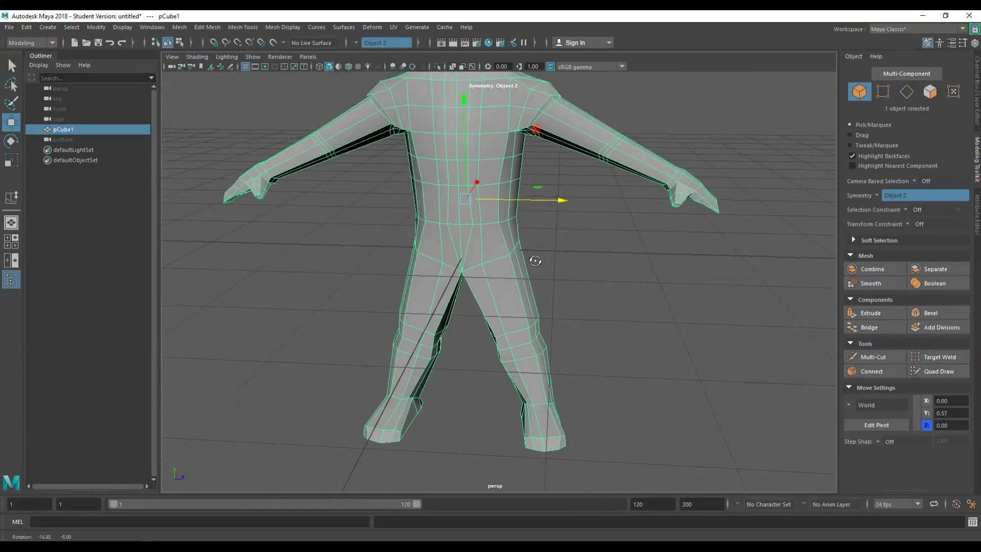
{"action": "scroll", "coordinate": [536, 262], "scroll_direction": "down", "scroll_amount": 3}
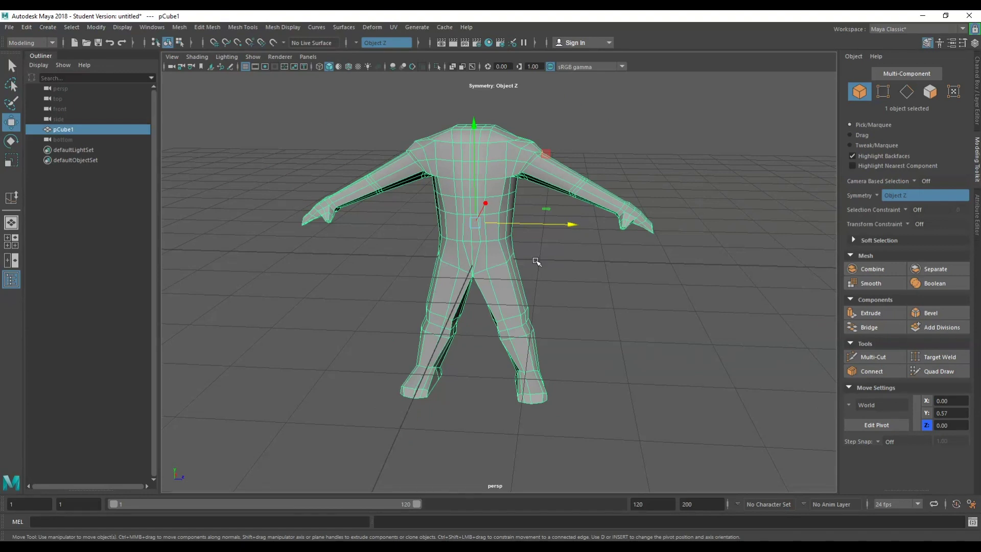
{"action": "scroll", "coordinate": [535, 259], "scroll_direction": "up", "scroll_amount": 2}
{"action": "left_click_drag", "start_coordinate": [535, 260], "coordinate": [519, 247], "text": "alt"}
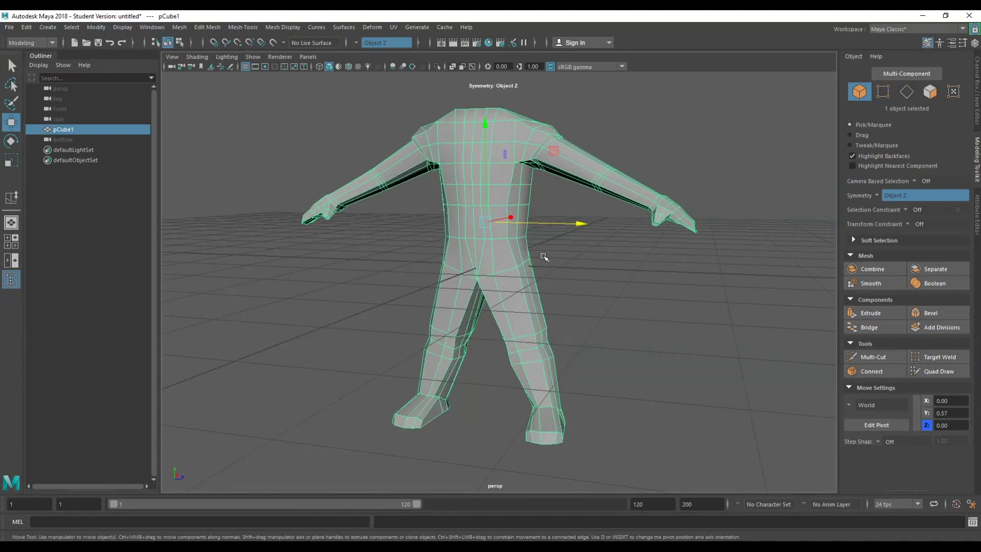
{"action": "left_click", "coordinate": [550, 262]}
{"action": "left_click", "coordinate": [508, 223]}
{"action": "left_click", "coordinate": [551, 288]}
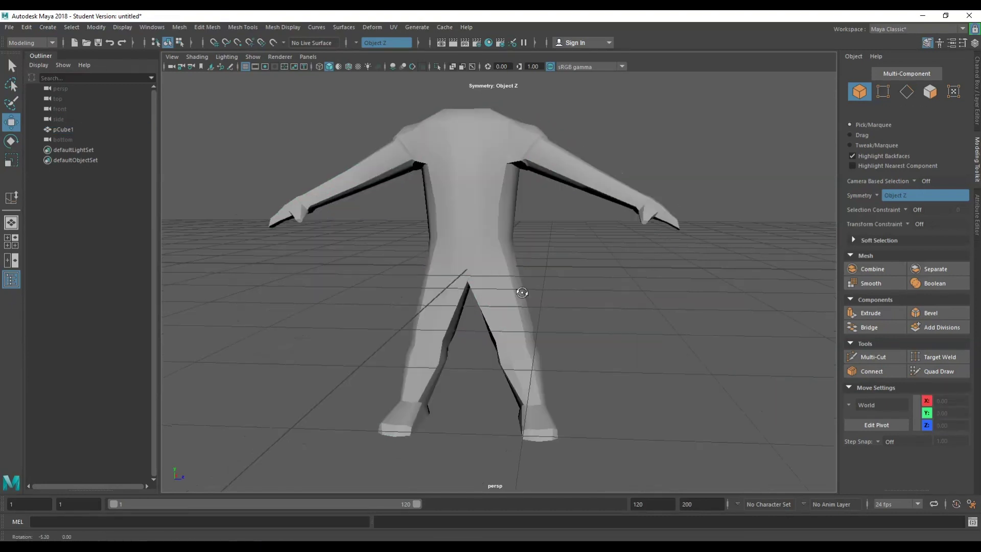
{"action": "left_click_drag", "start_coordinate": [521, 291], "coordinate": [501, 230], "text": "alt"}
- Turn the body's smooth preview back on and inspect the hips and crotch from the front and below
{"action": "left_click", "coordinate": [501, 227]}
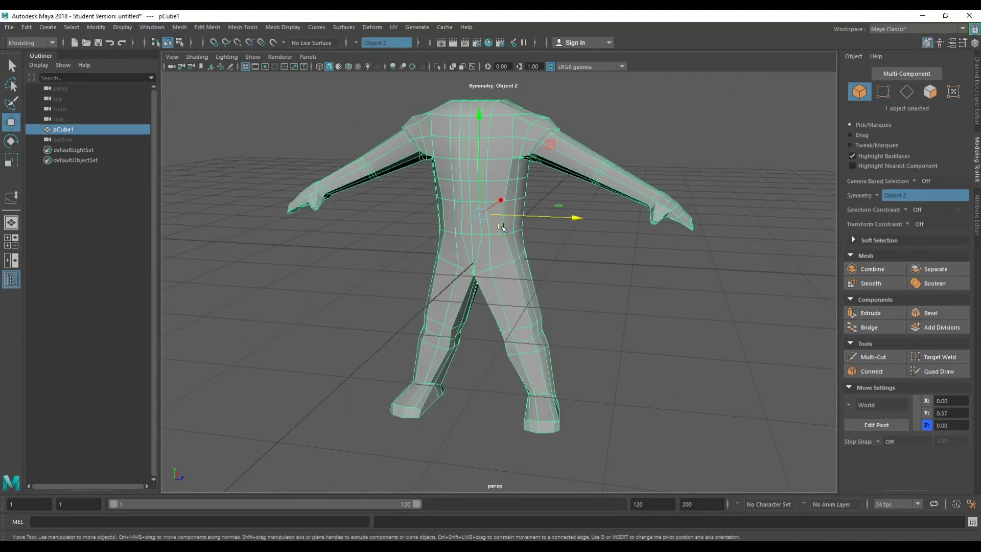
{"action": "key", "text": "3"}
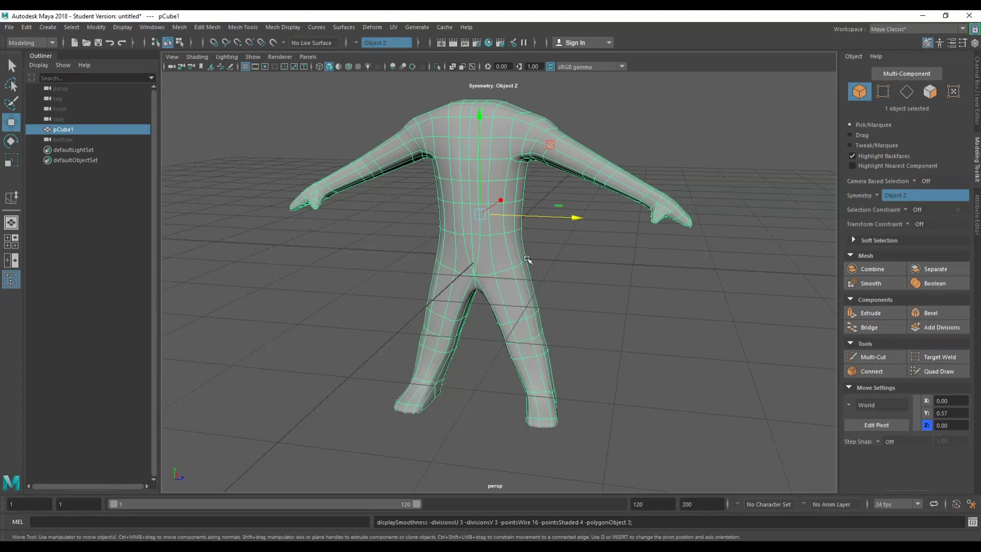
{"action": "left_click", "coordinate": [565, 272]}
{"action": "left_click_drag", "start_coordinate": [565, 274], "coordinate": [503, 277], "text": "alt"}
{"action": "left_click", "coordinate": [494, 235]}
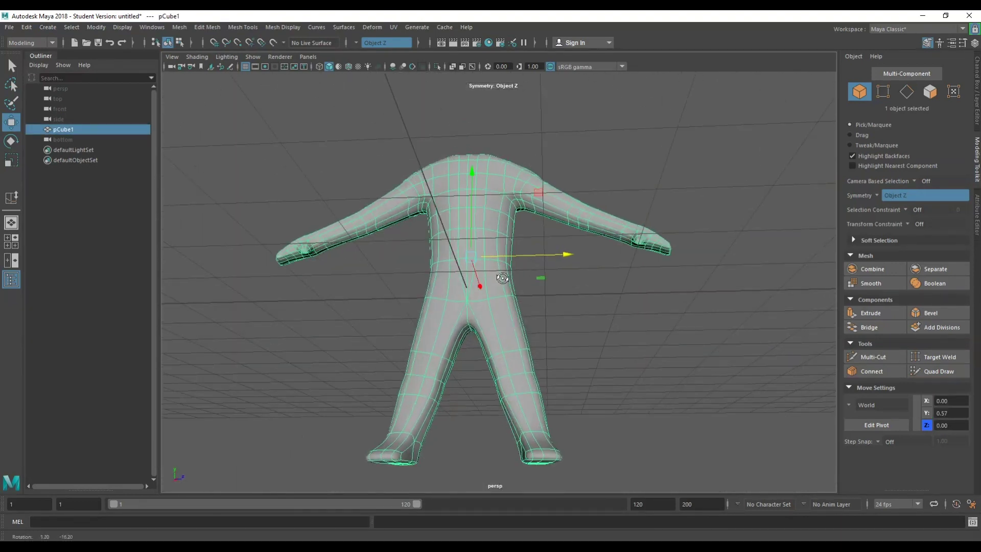
{"action": "scroll", "coordinate": [502, 278], "scroll_direction": "up", "scroll_amount": 5}
{"action": "scroll", "coordinate": [506, 308], "scroll_direction": "down", "scroll_amount": 2}
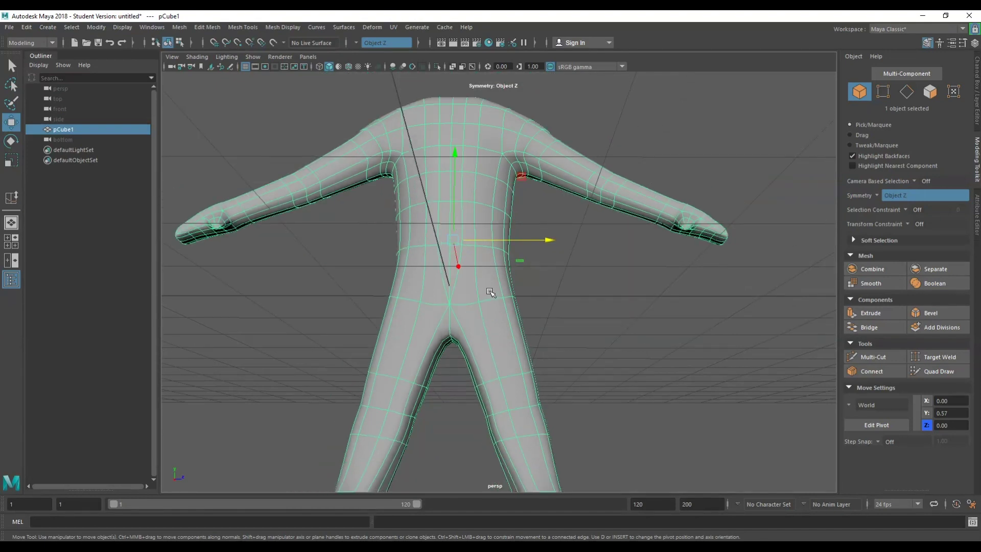
- Select the edges running between the legs at the crotch and raise them to about 0.00 in Y
{"action": "right_click_drag", "start_coordinate": [562, 244], "coordinate": [565, 217]}
{"action": "left_click", "coordinate": [421, 346]}
{"action": "left_click", "coordinate": [448, 330]}
{"action": "left_click_drag", "start_coordinate": [447, 330], "coordinate": [435, 343], "text": "alt"}
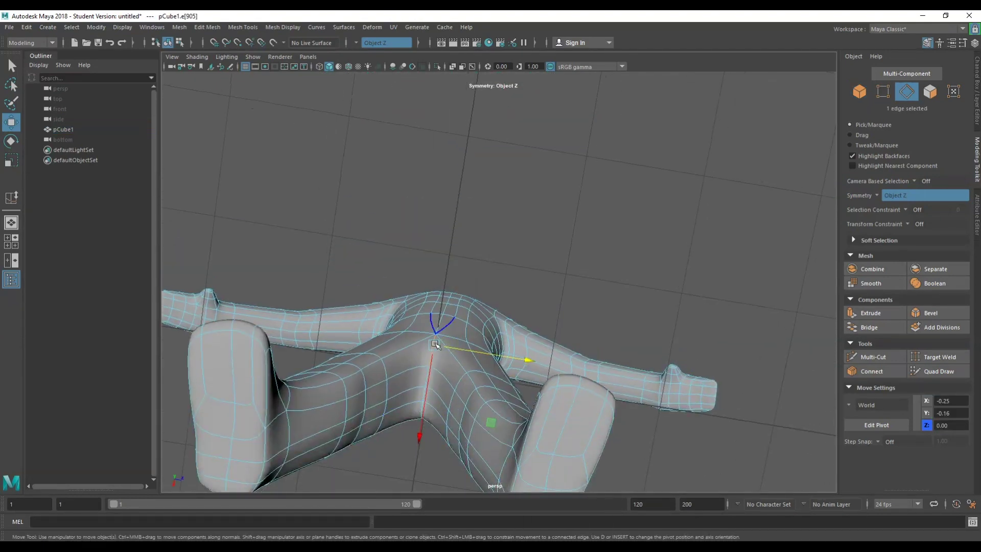
{"action": "left_click_drag", "start_coordinate": [426, 397], "coordinate": [597, 433], "text": "alt"}
{"action": "key", "text": "q"}
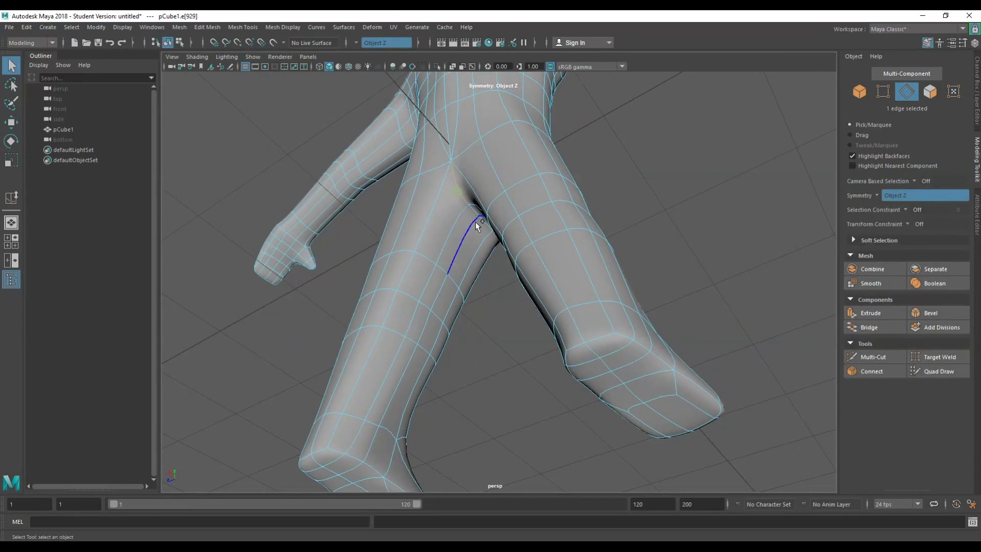
{"action": "left_click", "coordinate": [477, 218], "text": "shift"}
{"action": "left_click_drag", "start_coordinate": [479, 216], "coordinate": [400, 278], "text": "alt"}
{"action": "left_click", "coordinate": [525, 199], "text": "shift"}
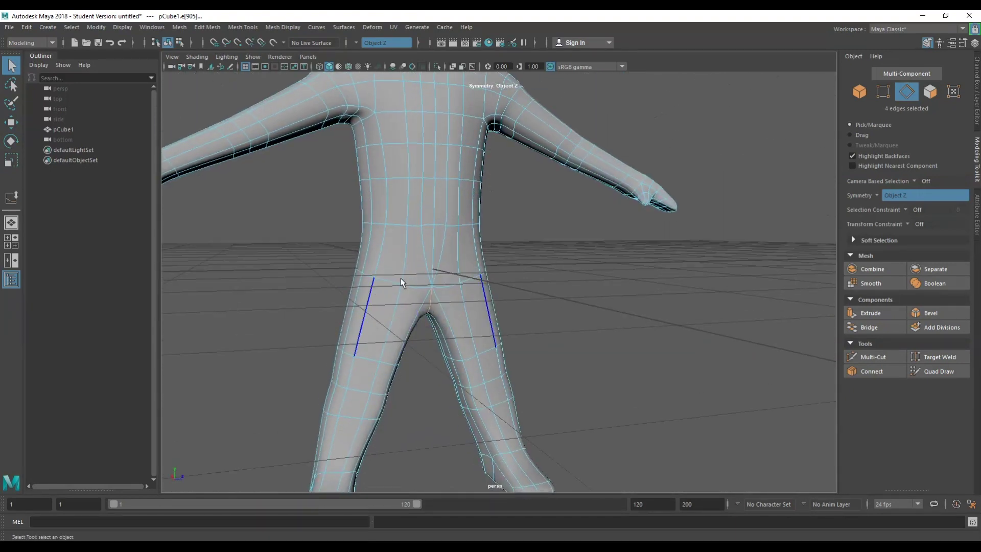
{"action": "key", "text": "w"}
{"action": "left_click_drag", "start_coordinate": [420, 242], "coordinate": [382, 249]}
{"action": "scroll", "coordinate": [484, 246], "scroll_direction": "down", "scroll_amount": 5}
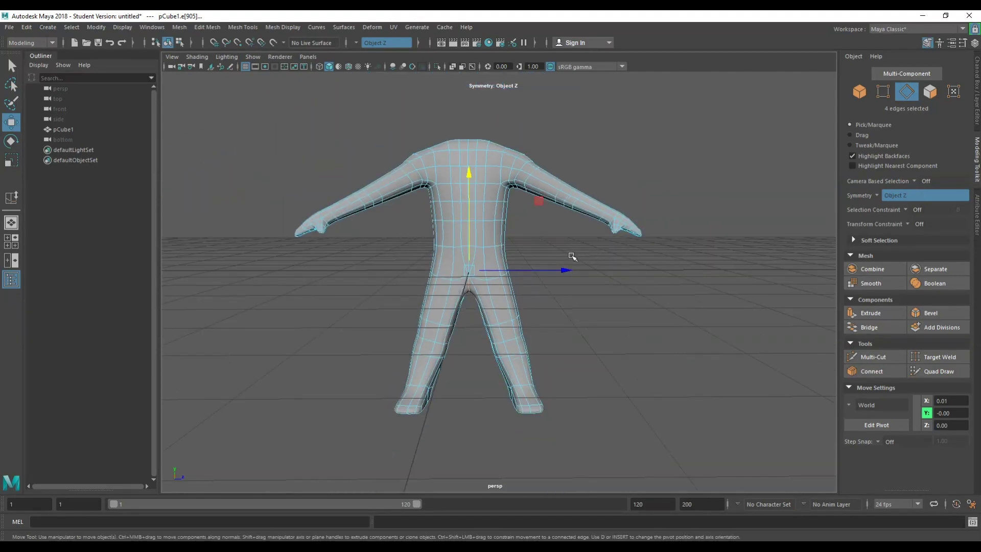
- Select the upper knee edge loop of both legs and widen it in Z by a scale of about 1.16
{"action": "scroll", "coordinate": [508, 325], "scroll_direction": "up", "scroll_amount": 3}
{"action": "double_click", "coordinate": [504, 349]}
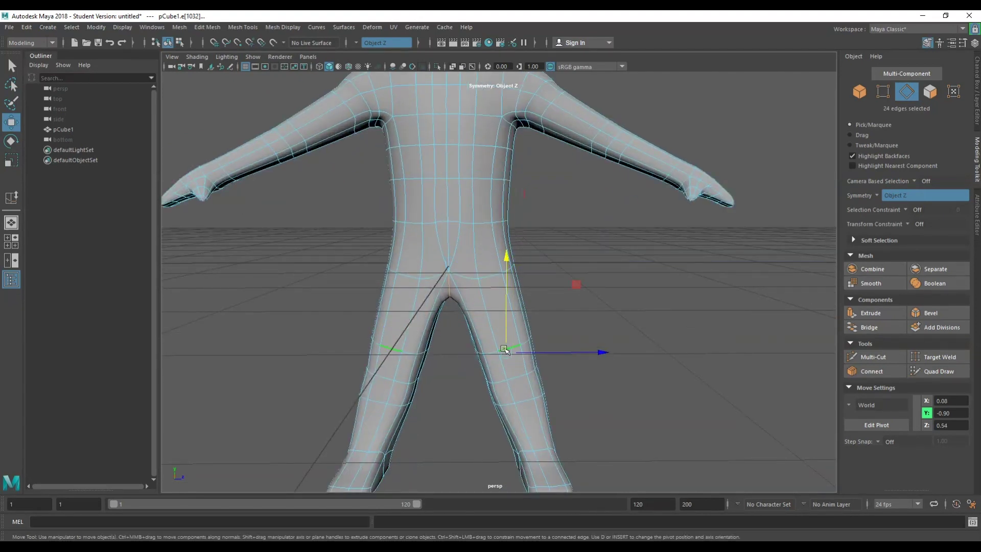
{"action": "key", "text": "e"}
{"action": "key", "text": "r"}
{"action": "left_click_drag", "start_coordinate": [563, 350], "coordinate": [575, 353]}
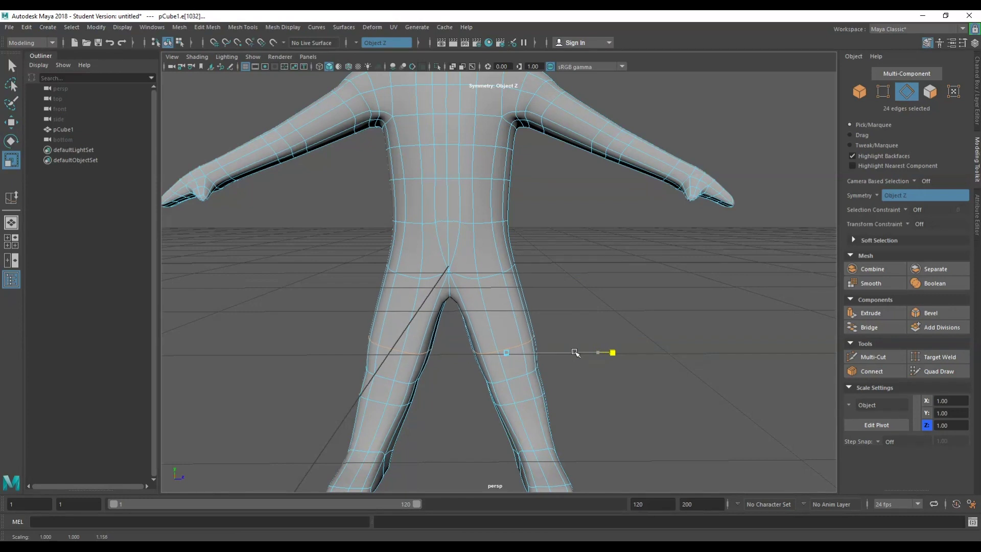
- Narrow the lower knee edge loop of both legs slightly in Z and scale in the edge loop around the waist
{"action": "double_click", "coordinate": [516, 379]}
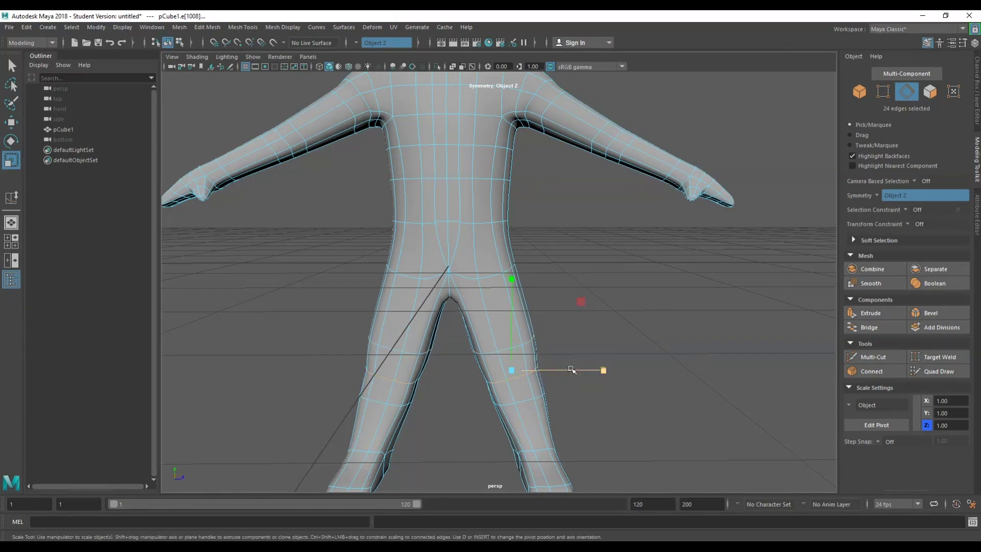
{"action": "left_click_drag", "start_coordinate": [571, 370], "coordinate": [566, 370]}
{"action": "left_click_drag", "start_coordinate": [541, 281], "coordinate": [550, 152], "text": "alt"}
{"action": "double_click", "coordinate": [519, 162]}
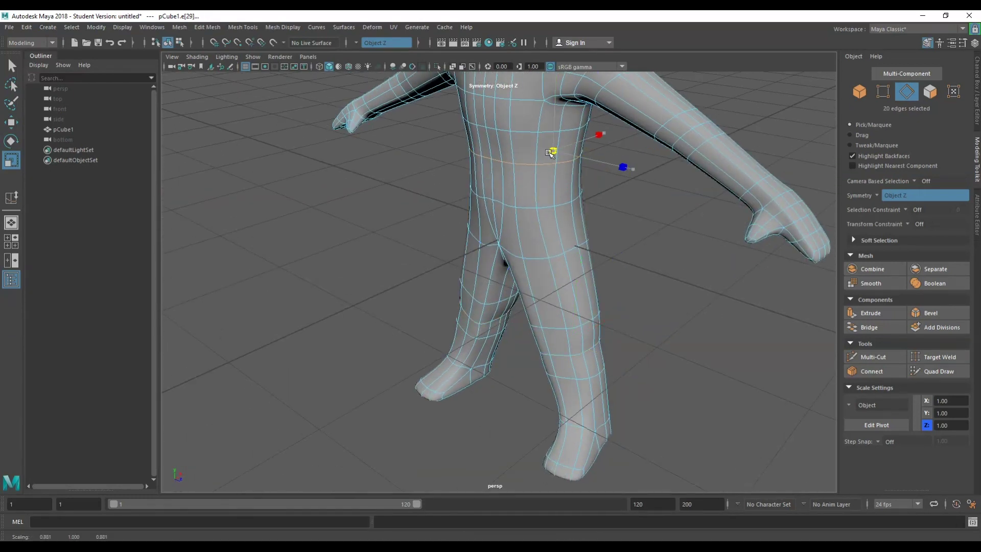
- Scale the elbow edge loops of both arms, enlarging the upper loop by about 1.18 and adjusting the loop below it
{"action": "left_click_drag", "start_coordinate": [533, 193], "coordinate": [589, 263], "text": "alt"}
{"action": "double_click", "coordinate": [577, 246]}
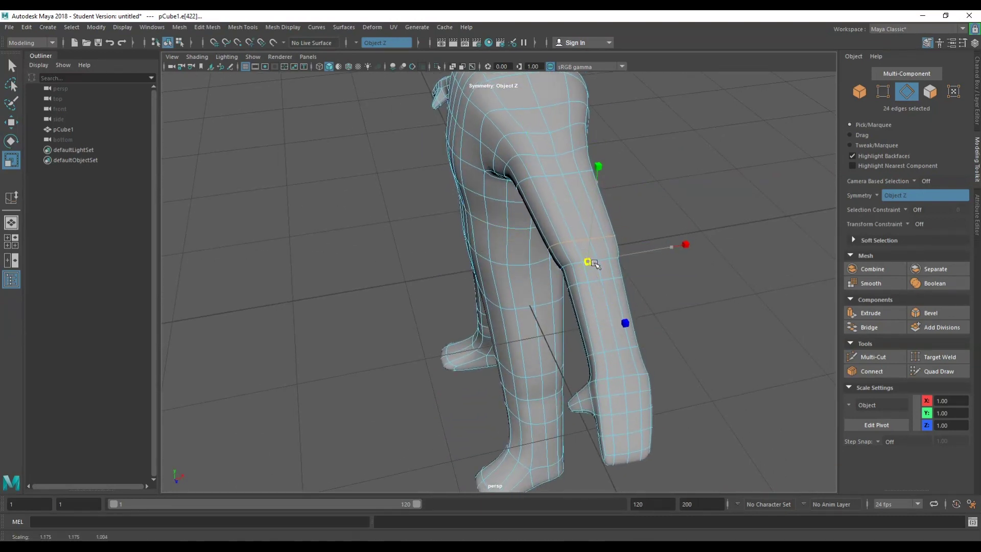
{"action": "double_click", "coordinate": [582, 285]}
{"action": "left_click_drag", "start_coordinate": [593, 274], "coordinate": [576, 264]}
{"action": "key", "text": "q"}
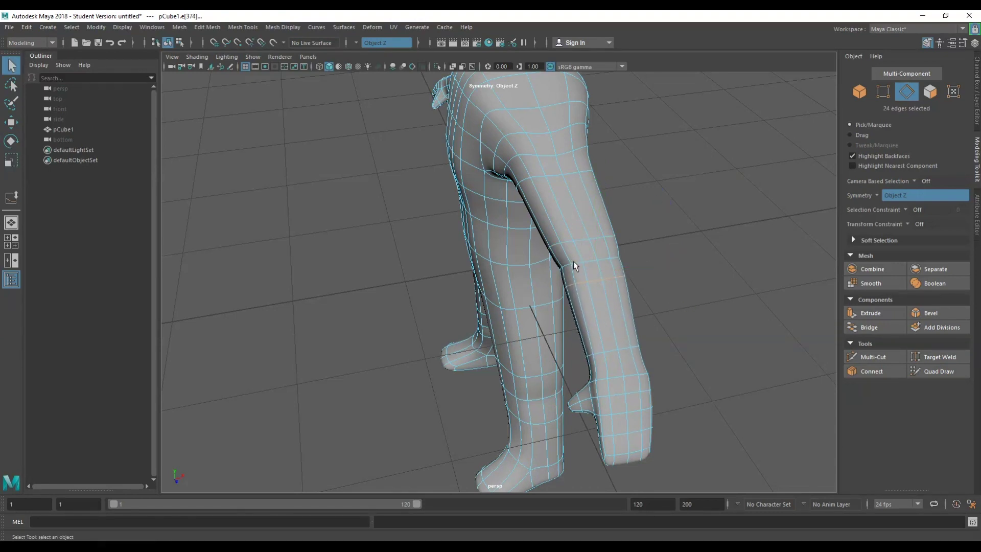
{"action": "double_click", "coordinate": [574, 262]}
{"action": "key", "text": "w"}
{"action": "key", "text": "e"}
{"action": "key", "text": "r"}
{"action": "left_click_drag", "start_coordinate": [589, 267], "coordinate": [645, 255]}
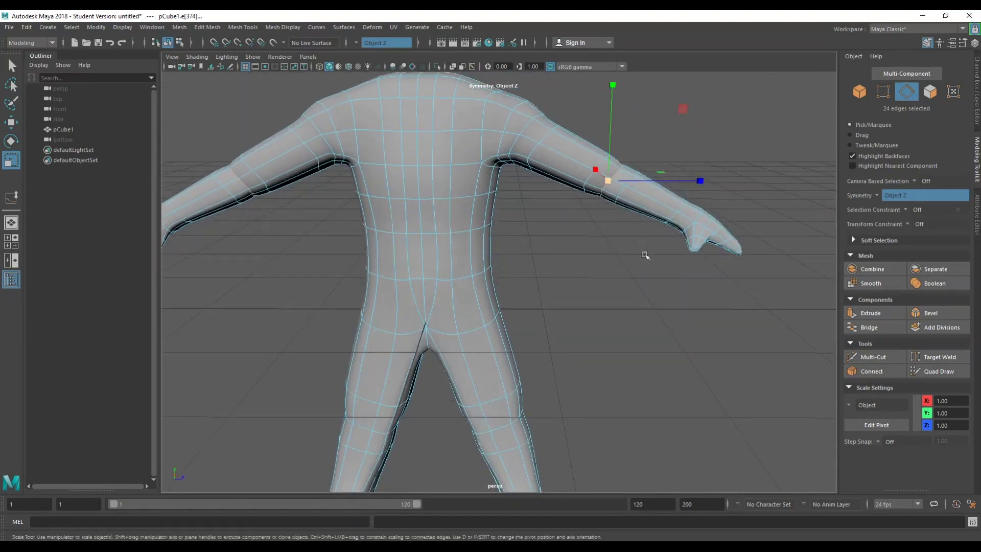
- Undo the last scale of the upper-arm edge loop, rescale it, and shrink the shoulder edge loop by about 0.94 on both arms
{"action": "left_click_drag", "start_coordinate": [643, 294], "coordinate": [546, 211], "text": "alt"}
{"action": "key", "text": "ctrl+z"}
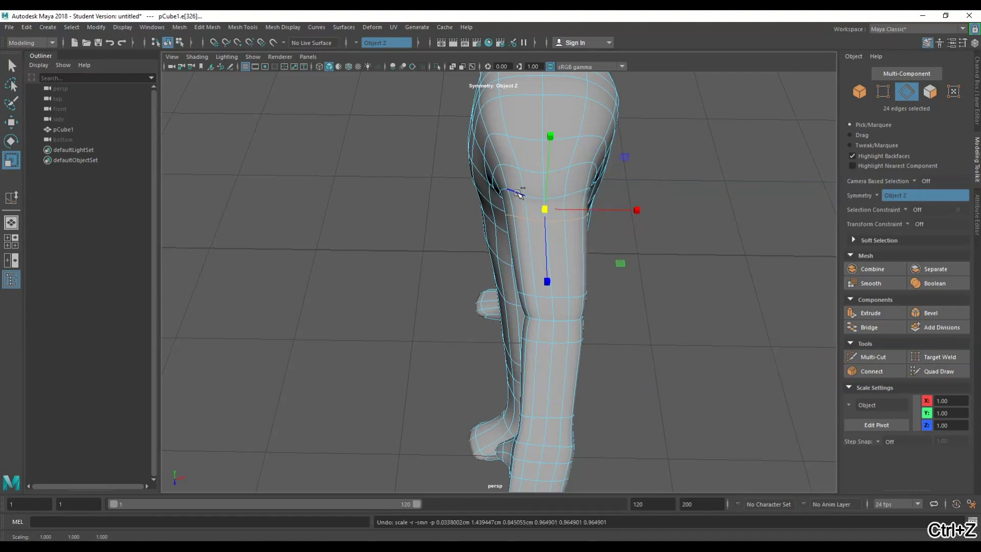
{"action": "left_click_drag", "start_coordinate": [544, 204], "coordinate": [664, 184]}
{"action": "left_click_drag", "start_coordinate": [521, 137], "coordinate": [522, 140]}
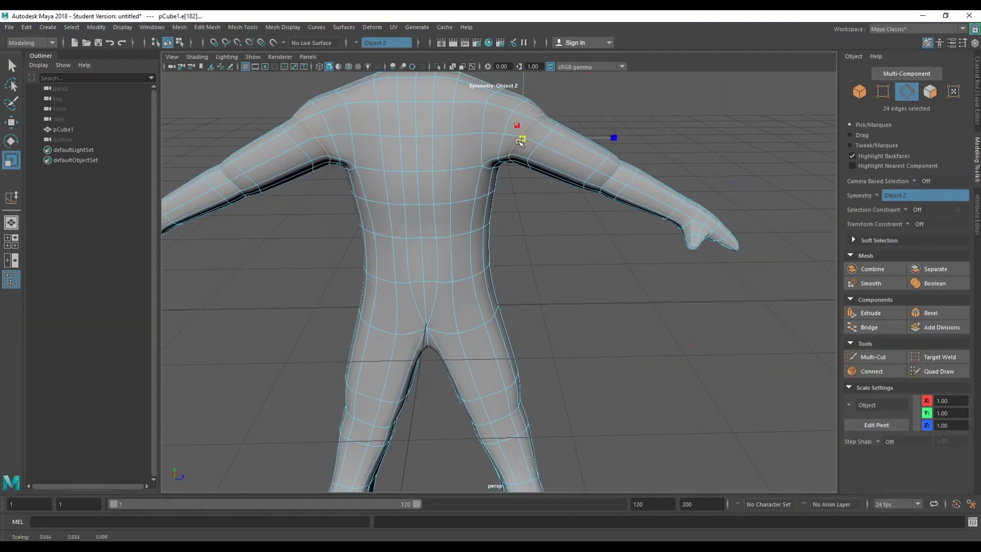
- Return the body to object mode with the smooth preview off and check its overall shape
{"action": "key", "text": "q"}
{"action": "left_click", "coordinate": [551, 230]}
{"action": "left_click_drag", "start_coordinate": [552, 230], "coordinate": [624, 148], "text": "alt"}
{"action": "left_click", "coordinate": [511, 290]}
{"action": "right_click_drag", "start_coordinate": [625, 146], "coordinate": [685, 132]}
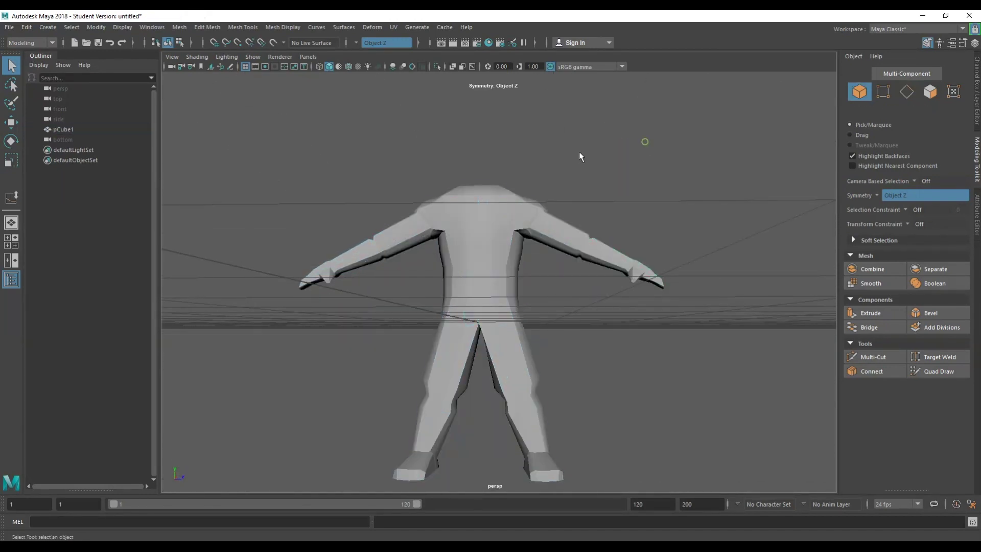
{"action": "left_click_drag", "start_coordinate": [578, 151], "coordinate": [544, 195], "text": "alt"}
- Select the eight faces on top of the torso between the shoulders as the base of the neck
{"action": "left_click", "coordinate": [544, 195]}
{"action": "right_click_drag", "start_coordinate": [540, 161], "coordinate": [540, 189]}
{"action": "scroll", "coordinate": [514, 172], "scroll_direction": "up", "scroll_amount": 5}
{"action": "middle_click_drag", "start_coordinate": [520, 143], "coordinate": [527, 298], "text": "alt"}
{"action": "left_click", "coordinate": [437, 193]}
{"action": "left_click", "coordinate": [412, 199], "text": "shift"}
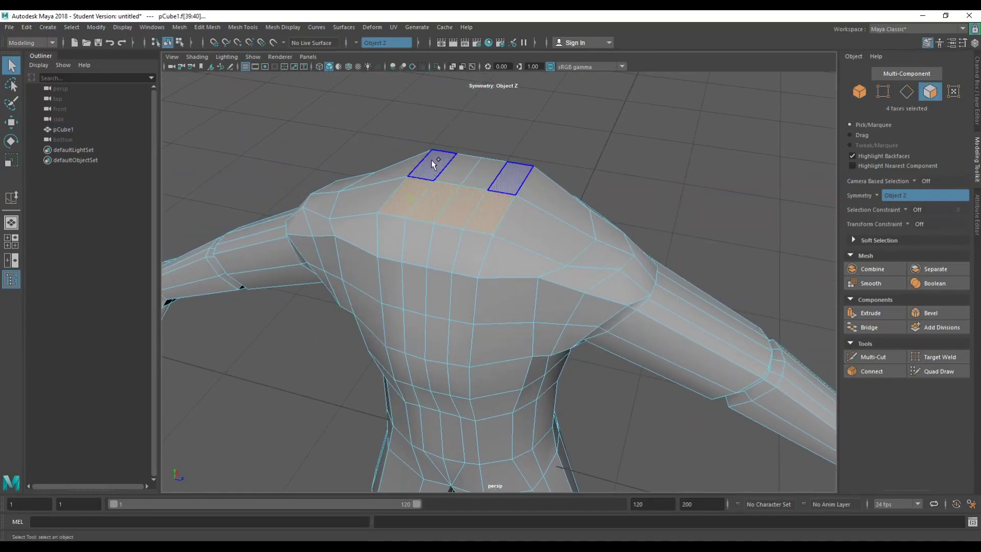
{"action": "left_click", "coordinate": [431, 160], "text": "shift"}
{"action": "left_click", "coordinate": [472, 169], "text": "shift"}
{"action": "left_click_drag", "start_coordinate": [472, 168], "coordinate": [350, 219], "text": "alt"}
{"action": "left_click", "coordinate": [420, 194], "text": "shift"}
- Move the neck base's front and back edges inward to about -0.20 and 0.24 in X
{"action": "left_click_drag", "start_coordinate": [420, 194], "coordinate": [673, 118], "text": "alt"}
{"action": "right_click_drag", "start_coordinate": [672, 118], "coordinate": [669, 93]}
{"action": "left_click", "coordinate": [592, 208]}
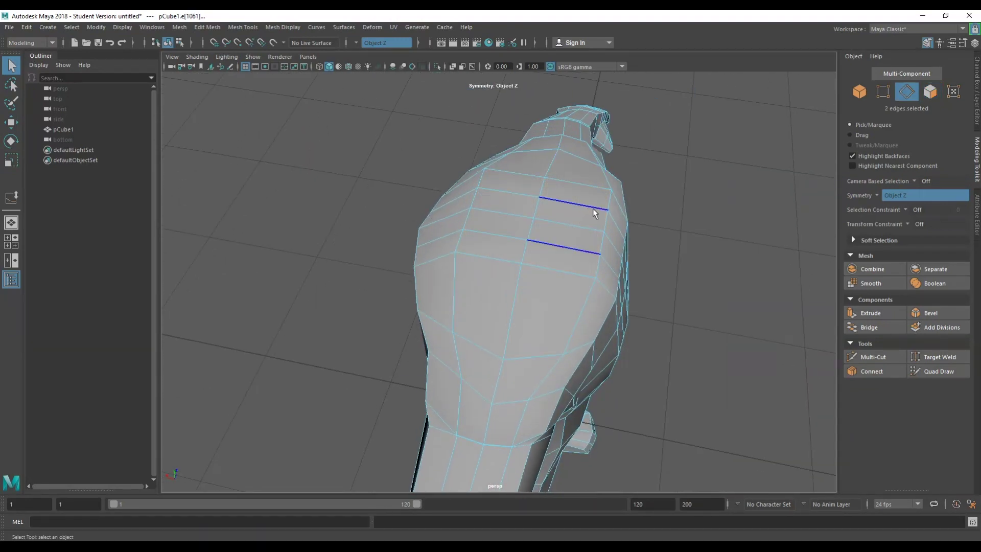
{"action": "key", "text": "w"}
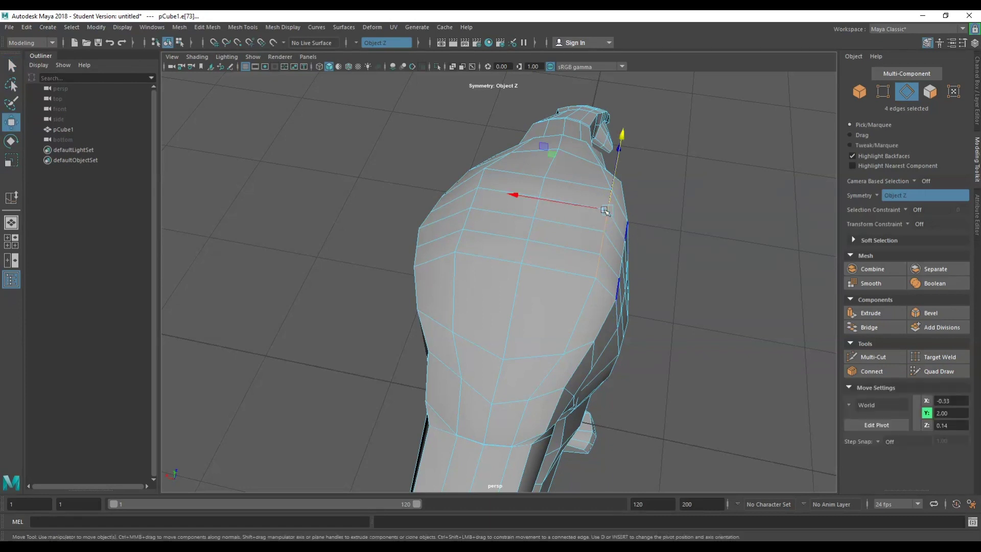
{"action": "left_click", "coordinate": [483, 182]}
{"action": "left_click", "coordinate": [461, 192], "text": "shift"}
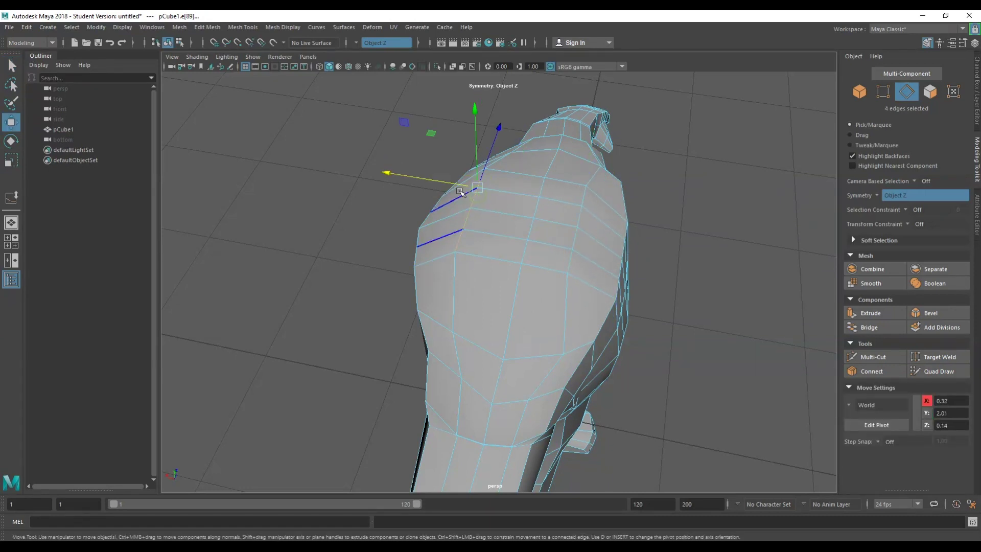
{"action": "left_click_drag", "start_coordinate": [451, 184], "coordinate": [537, 234]}
- Rotate the two middle edges at the back of the neck base and move them outward in X
{"action": "left_click", "coordinate": [550, 244]}
{"action": "key", "text": "e"}
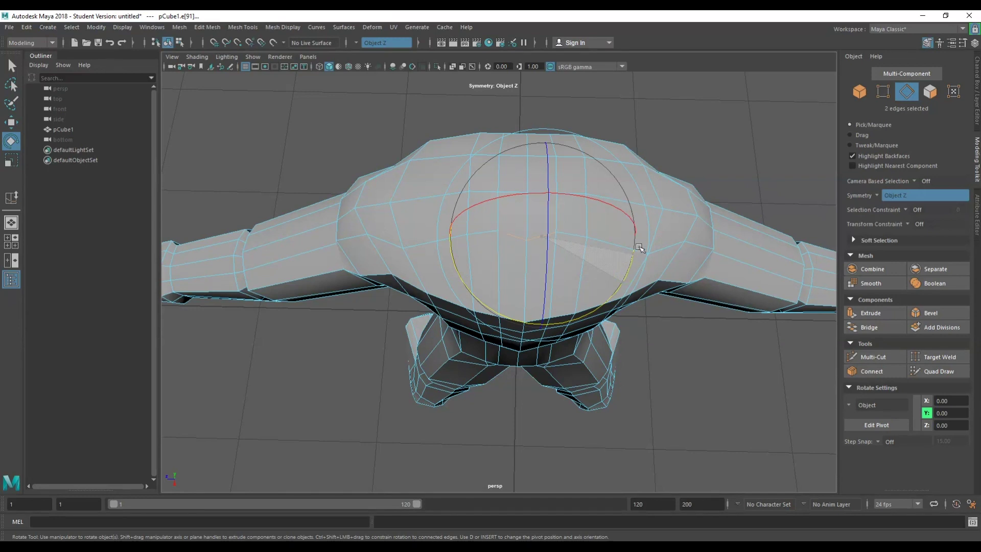
{"action": "key", "text": "w"}
{"action": "left_click_drag", "start_coordinate": [542, 233], "coordinate": [543, 265]}
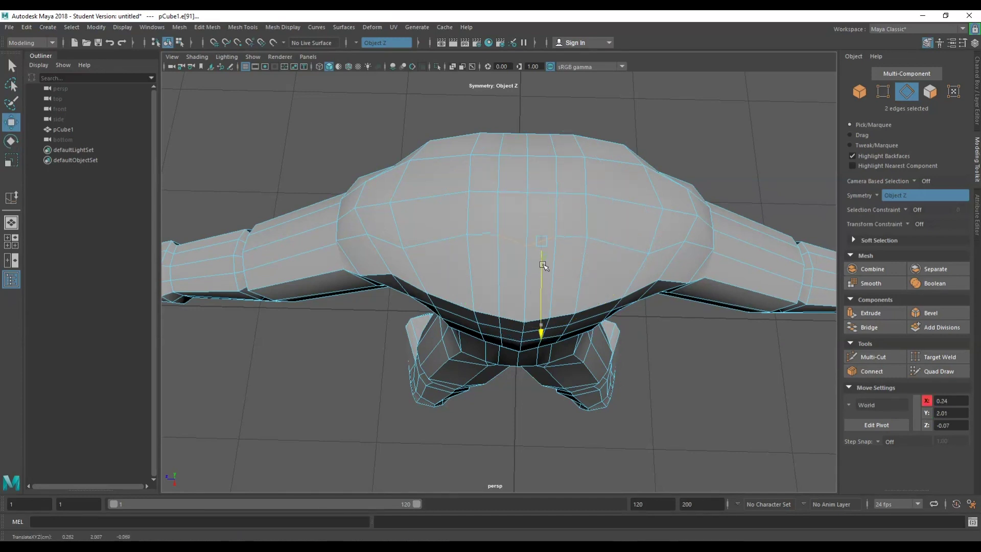
- Rotate the two middle edges at the front of the neck base and move them outward to about -0.25 in X
{"action": "left_click", "coordinate": [514, 156]}
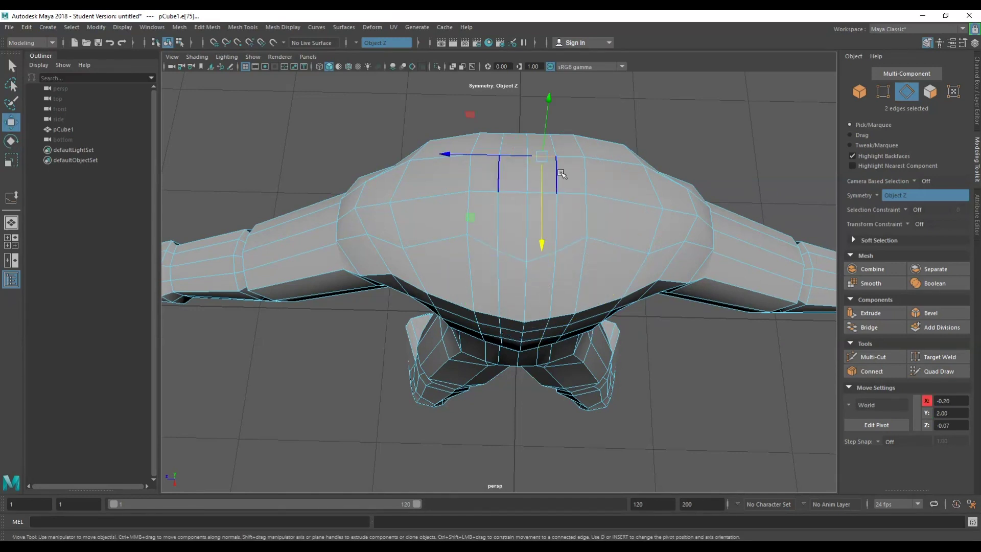
{"action": "key", "text": "e"}
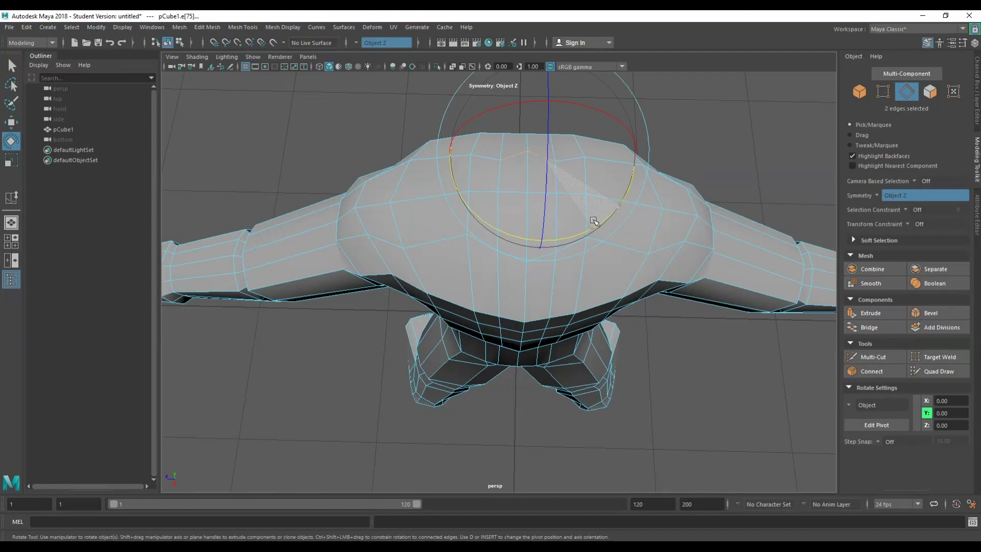
{"action": "key", "text": "w"}
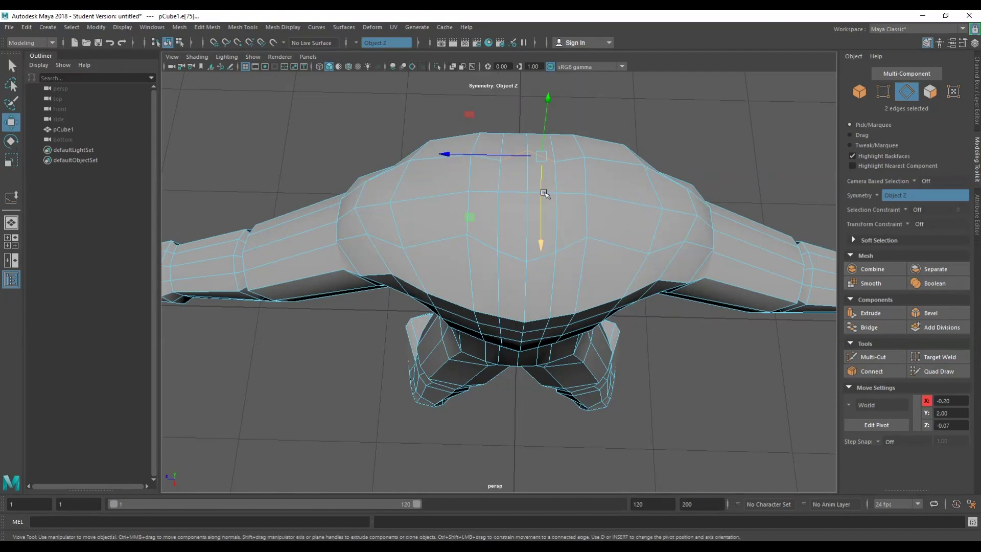
{"action": "left_click_drag", "start_coordinate": [544, 193], "coordinate": [368, 222]}
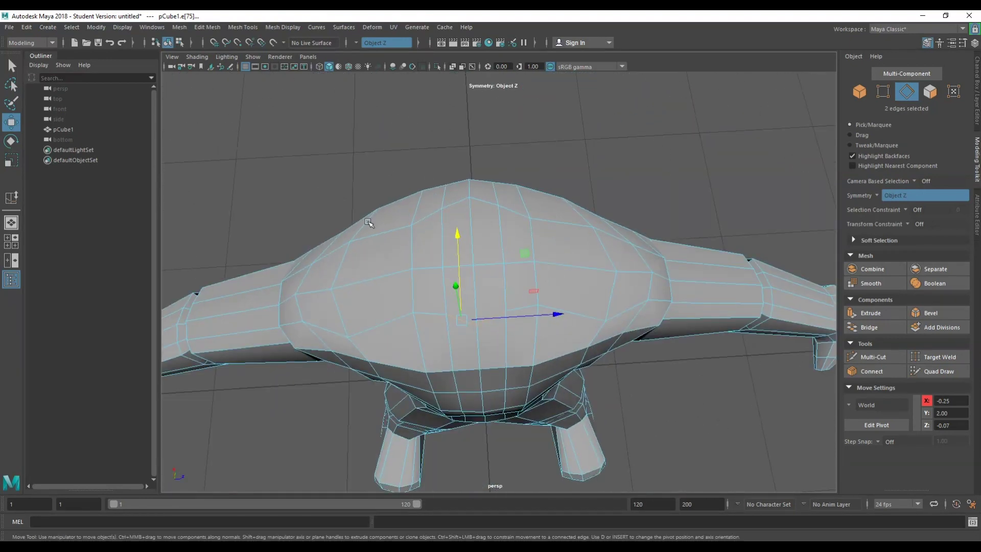
- Rotate the outer front edges and the side edges of the neck base to round its outline
{"action": "left_click", "coordinate": [519, 300]}
{"action": "key", "text": "e"}
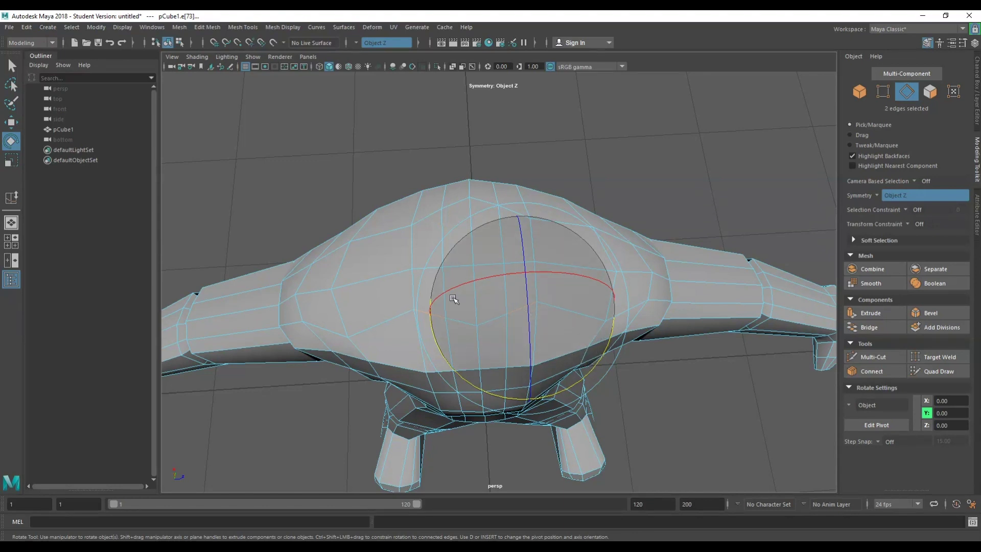
{"action": "left_click", "coordinate": [412, 254]}
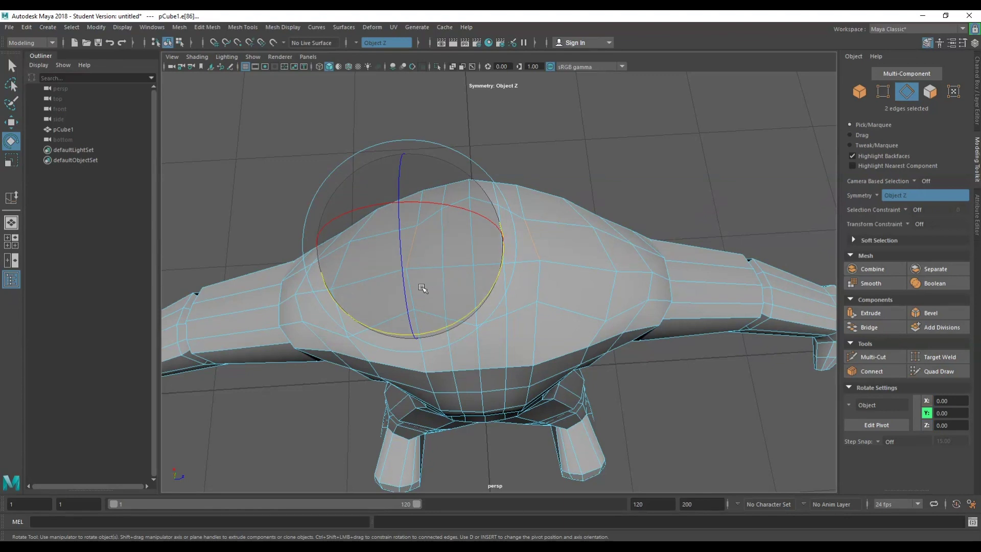
{"action": "left_click", "coordinate": [589, 293]}
- Extrude the eight neck base faces upward with a Local Translate Z of about 0.23
{"action": "left_click_drag", "start_coordinate": [538, 256], "coordinate": [639, 240], "text": "alt"}
{"action": "right_click", "coordinate": [677, 154]}
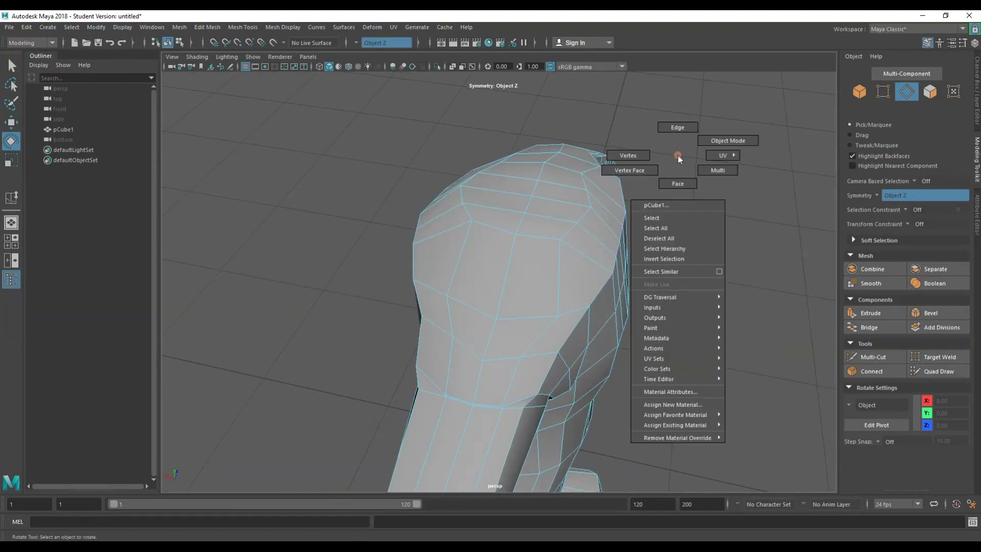
{"action": "right_click_drag", "start_coordinate": [677, 155], "coordinate": [678, 182]}
{"action": "left_click_drag", "start_coordinate": [527, 226], "coordinate": [480, 262], "text": "alt"}
{"action": "key", "text": "q"}
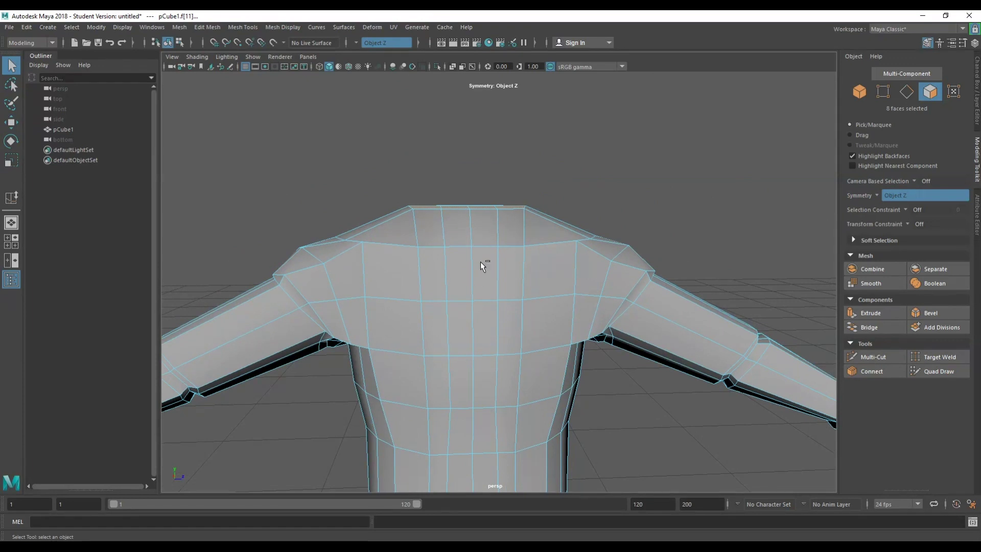
{"action": "key", "text": "ctrl+e"}
{"action": "left_click_drag", "start_coordinate": [429, 157], "coordinate": [358, 146]}
{"action": "middle_click_drag", "start_coordinate": [462, 163], "coordinate": [449, 218], "text": "alt"}
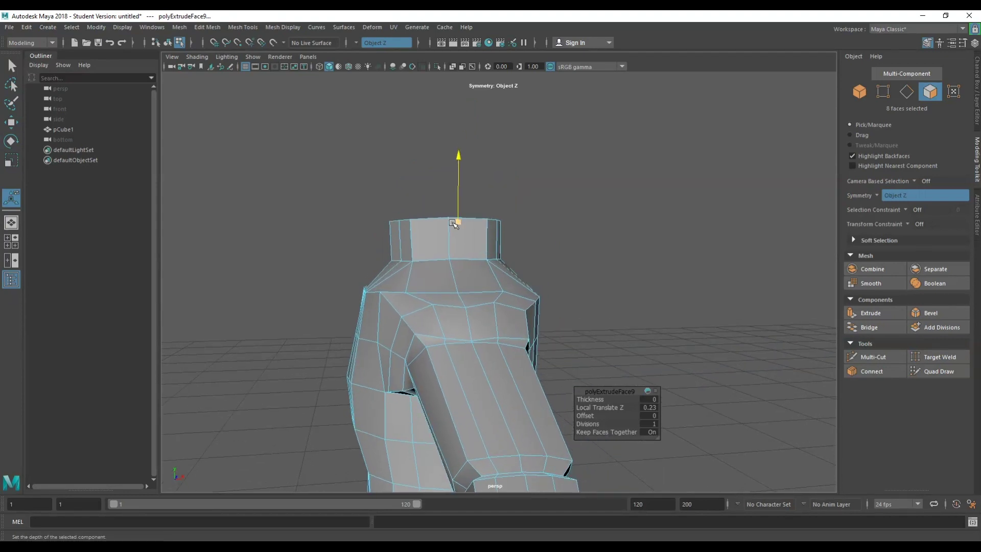
- Rotate the neck's top faces so that they tilt toward the front of the body
{"action": "key", "text": "e"}
{"action": "key", "text": "r"}
{"action": "key", "text": "e"}
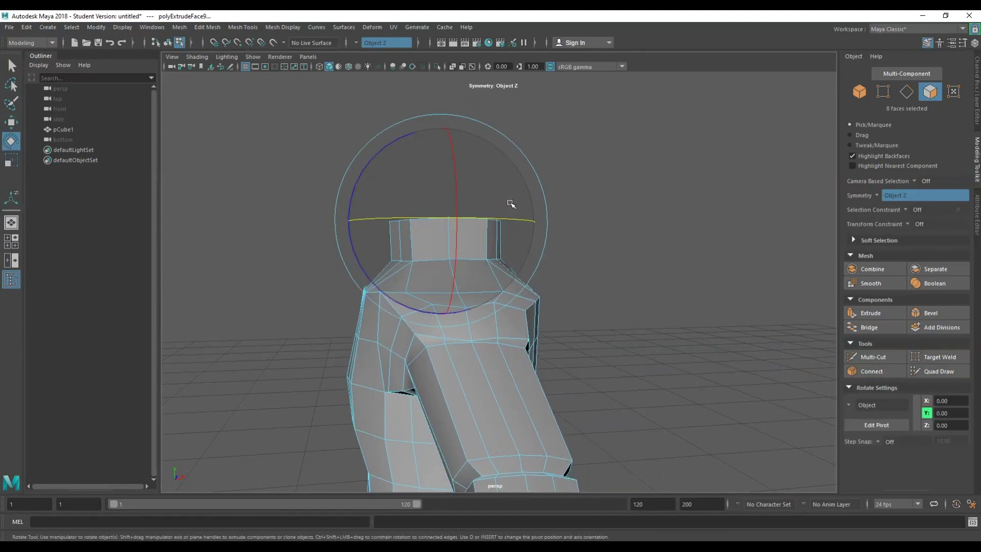
{"action": "left_click_drag", "start_coordinate": [388, 147], "coordinate": [371, 180]}
{"action": "left_click_drag", "start_coordinate": [372, 180], "coordinate": [604, 203], "text": "alt"}
- Scale down the neck's top faces, first in X and then uniformly, to taper the neck
{"action": "key", "text": "r"}
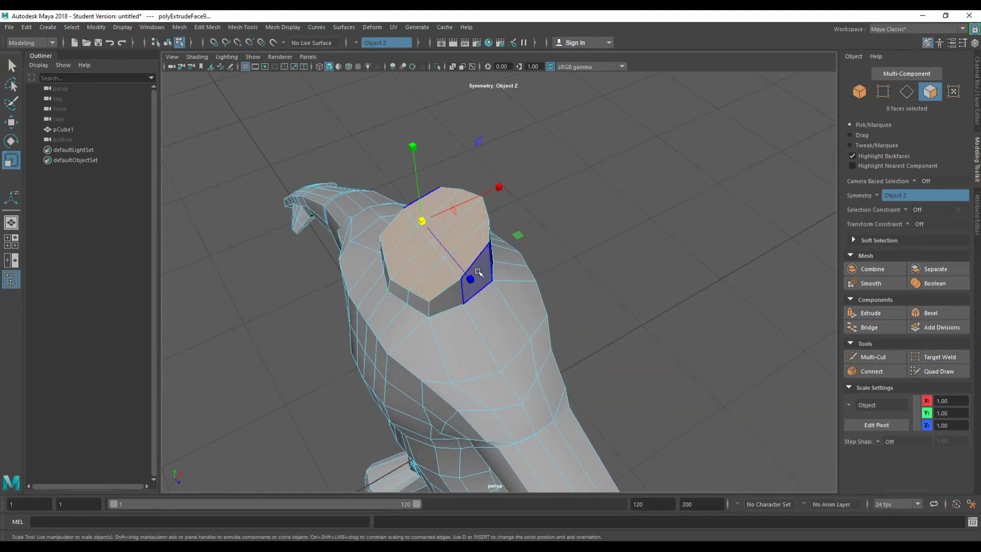
{"action": "left_click", "coordinate": [441, 249]}
{"action": "left_click_drag", "start_coordinate": [492, 193], "coordinate": [477, 200]}
{"action": "left_click_drag", "start_coordinate": [445, 230], "coordinate": [536, 234], "text": "alt"}
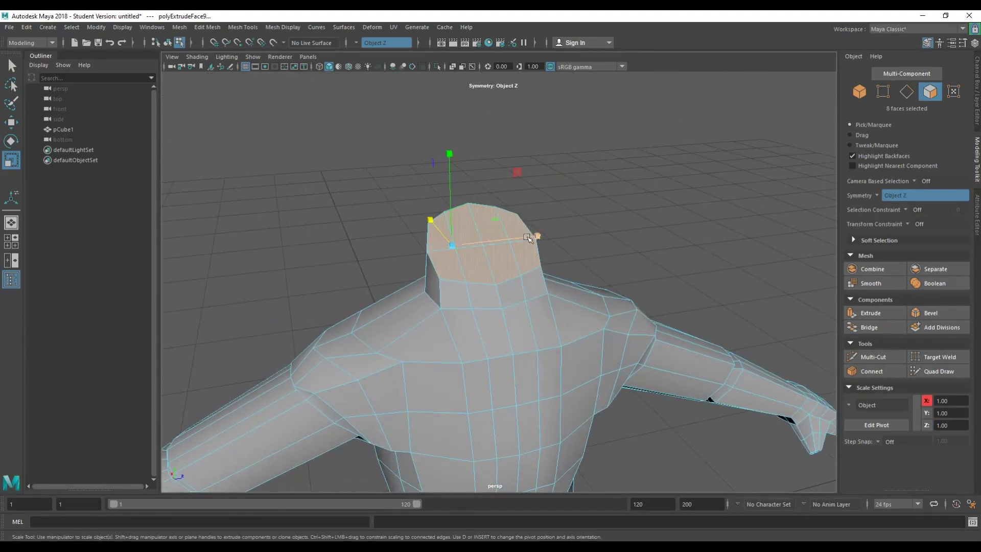
{"action": "left_click_drag", "start_coordinate": [452, 245], "coordinate": [537, 225]}
- Reduce the forward tilt of the neck's top faces slightly and clear the selection
{"action": "key", "text": "e"}
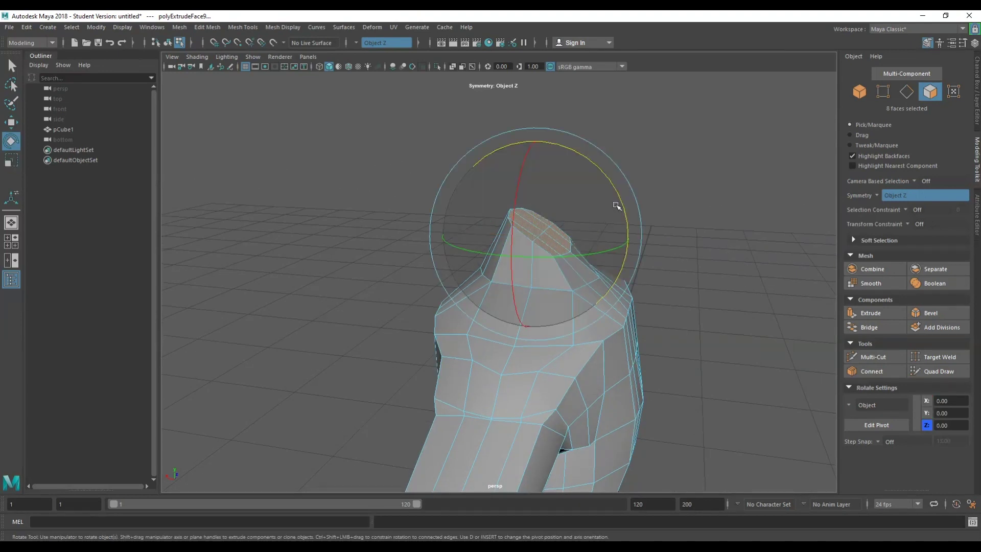
{"action": "left_click_drag", "start_coordinate": [616, 204], "coordinate": [615, 187]}
{"action": "key", "text": "q"}
{"action": "left_click", "coordinate": [672, 206]}
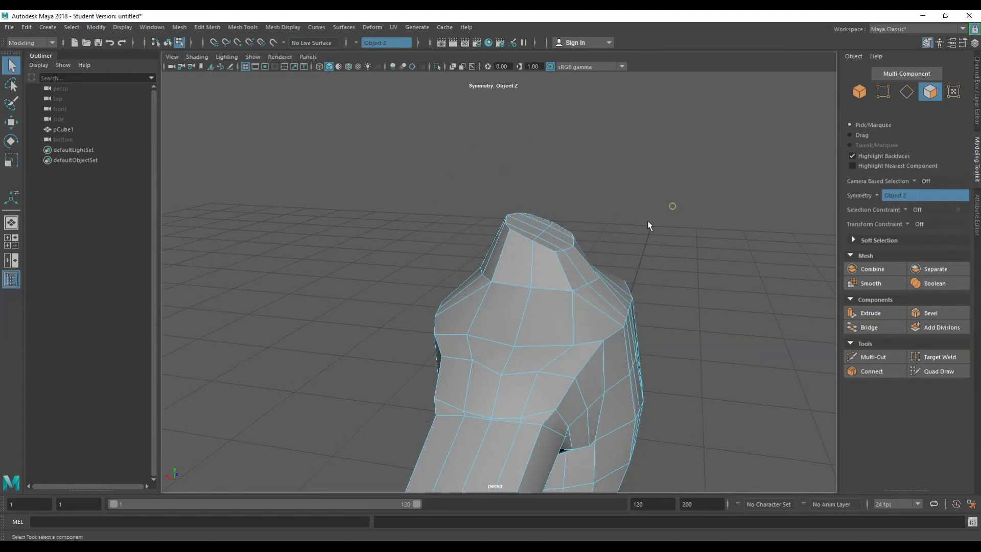
- Return to object mode and examine the whole body and its new neck from the side and front
{"action": "left_click_drag", "start_coordinate": [648, 226], "coordinate": [425, 240], "text": "alt"}
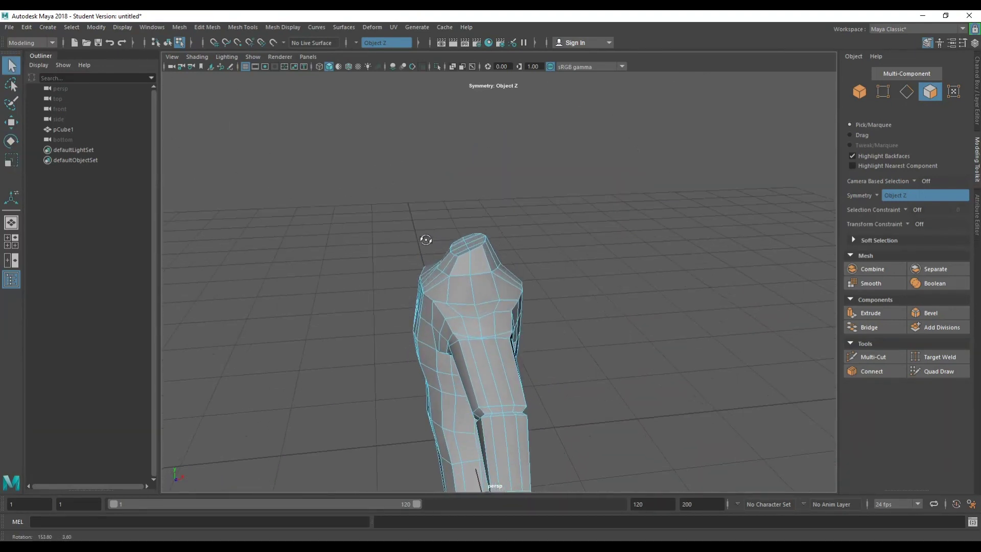
{"action": "scroll", "coordinate": [496, 214], "scroll_direction": "down", "scroll_amount": 4}
{"action": "left_click_drag", "start_coordinate": [504, 247], "coordinate": [615, 252], "text": "alt"}
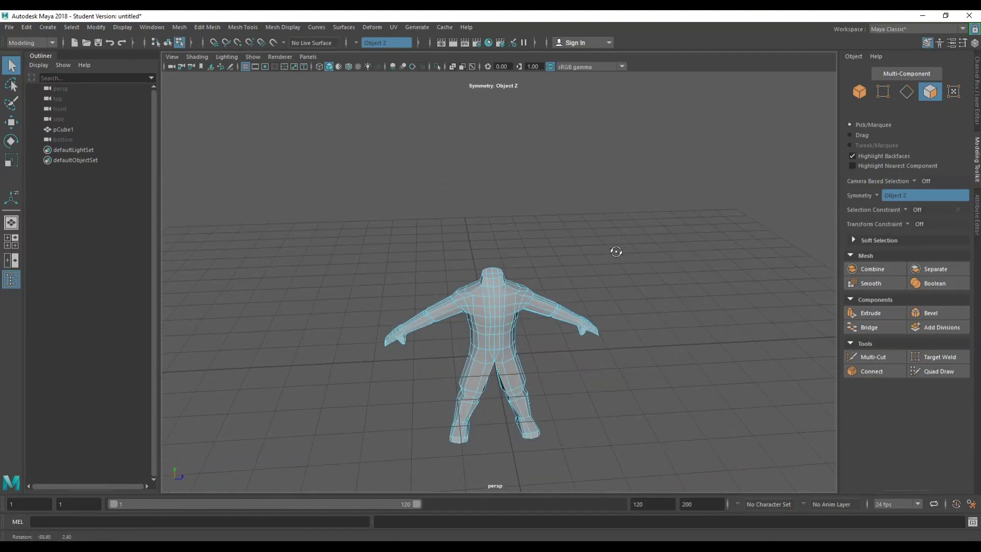
{"action": "scroll", "coordinate": [549, 295], "scroll_direction": "up", "scroll_amount": 2}
{"action": "right_click_drag", "start_coordinate": [591, 193], "coordinate": [620, 179]}
{"action": "left_click", "coordinate": [620, 179]}
{"action": "scroll", "coordinate": [531, 327], "scroll_direction": "down", "scroll_amount": 4}
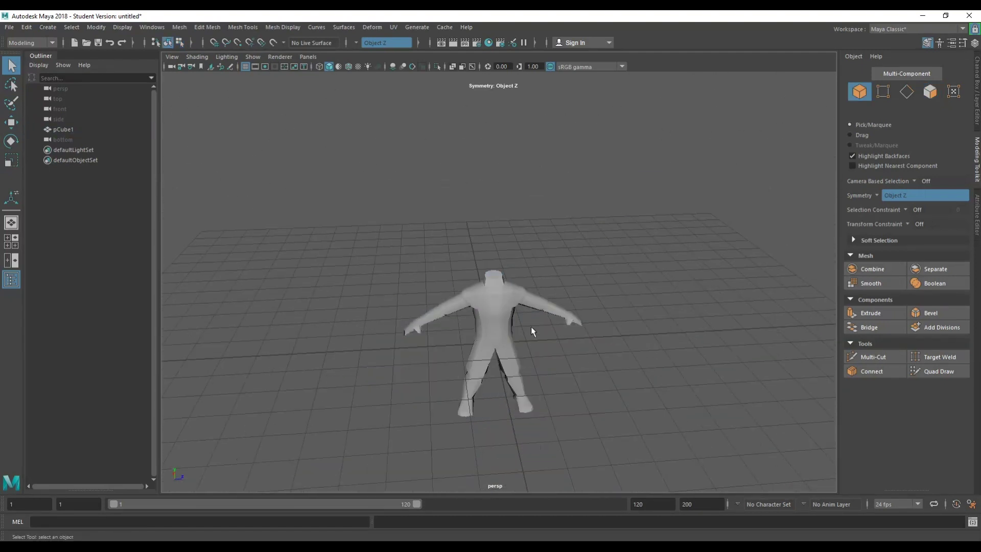
{"action": "mouse_move", "coordinate": [529, 323]}
{"action": "left_mouse_down", "text": "alt"}
{"action": "mouse_move", "coordinate": [427, 291]}
{"action": "mouse_move", "coordinate": [281, 297]}
{"action": "mouse_move", "coordinate": [270, 324]}
{"action": "mouse_move", "coordinate": [580, 307]}
{"action": "mouse_move", "coordinate": [509, 310]}
{"action": "mouse_move", "coordinate": [516, 311]}
{"action": "left_mouse_up", "text": "alt"}
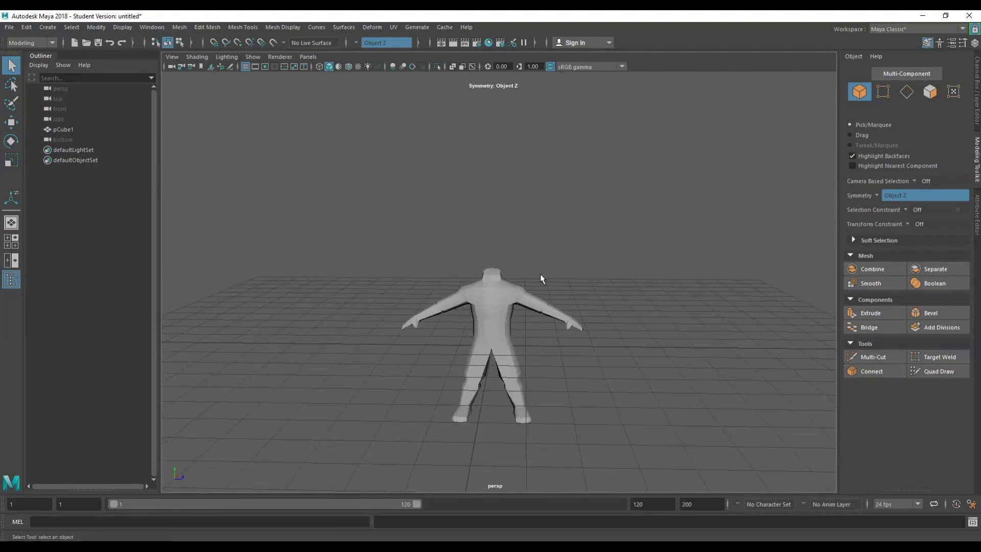
- Create a polygon cube for the head and move it above the neck to about 2.85 in Y
{"action": "key", "text": "space"}
{"action": "left_click", "coordinate": [526, 328]}
{"action": "key", "text": "space"}
{"action": "left_click", "coordinate": [445, 279]}
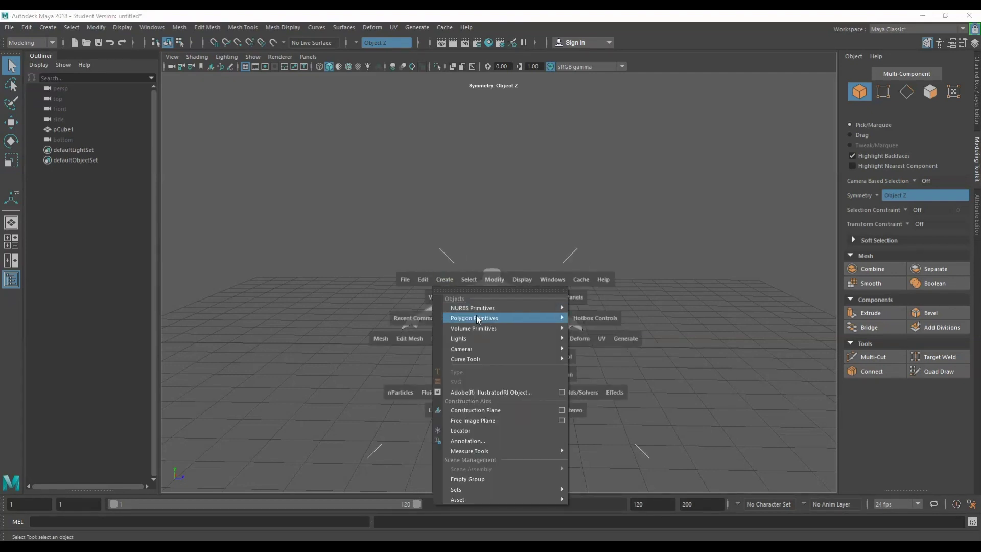
{"action": "mouse_move", "coordinate": [477, 315]}
{"action": "left_click", "coordinate": [607, 336]}
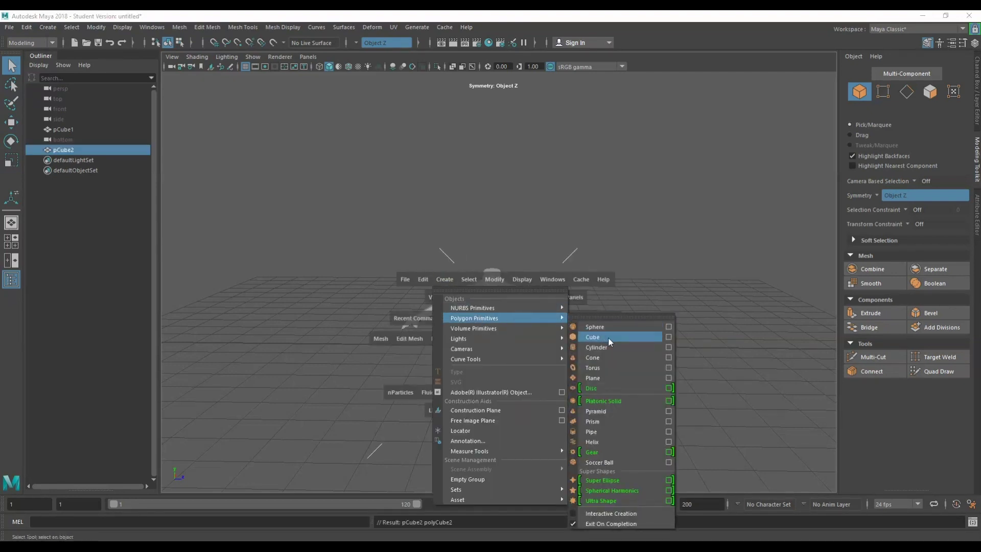
{"action": "key", "text": "w"}
{"action": "left_click_drag", "start_coordinate": [489, 320], "coordinate": [377, 228]}
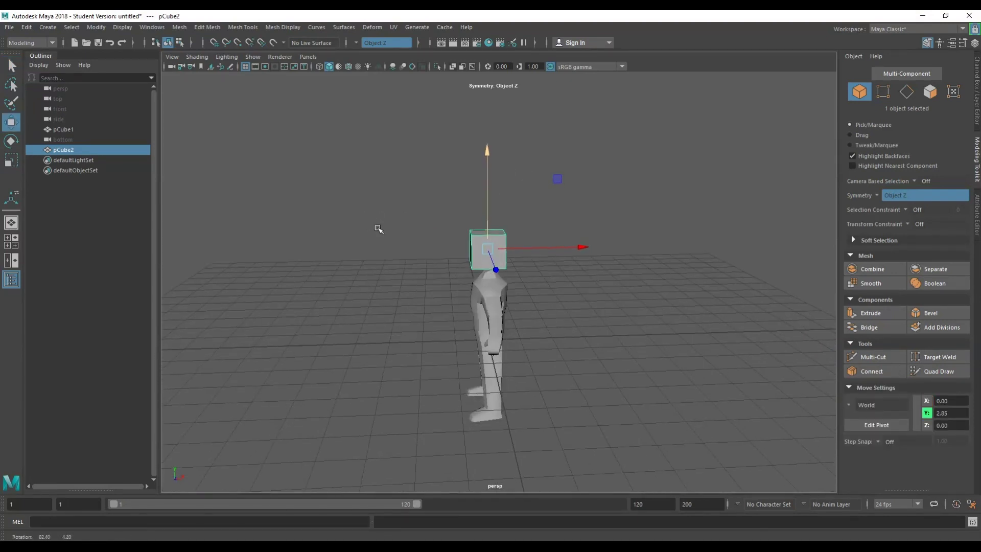
- Scale the head cube uniformly to 1.30 and raise it to about 3.10 in Y above the neck
{"action": "key", "text": "e"}
{"action": "key", "text": "r"}
{"action": "left_click_drag", "start_coordinate": [491, 256], "coordinate": [460, 301]}
{"action": "scroll", "coordinate": [610, 247], "scroll_direction": "up", "scroll_amount": 4}
{"action": "scroll", "coordinate": [514, 282], "scroll_direction": "down", "scroll_amount": 3}
{"action": "scroll", "coordinate": [512, 184], "scroll_direction": "up", "scroll_amount": 3}
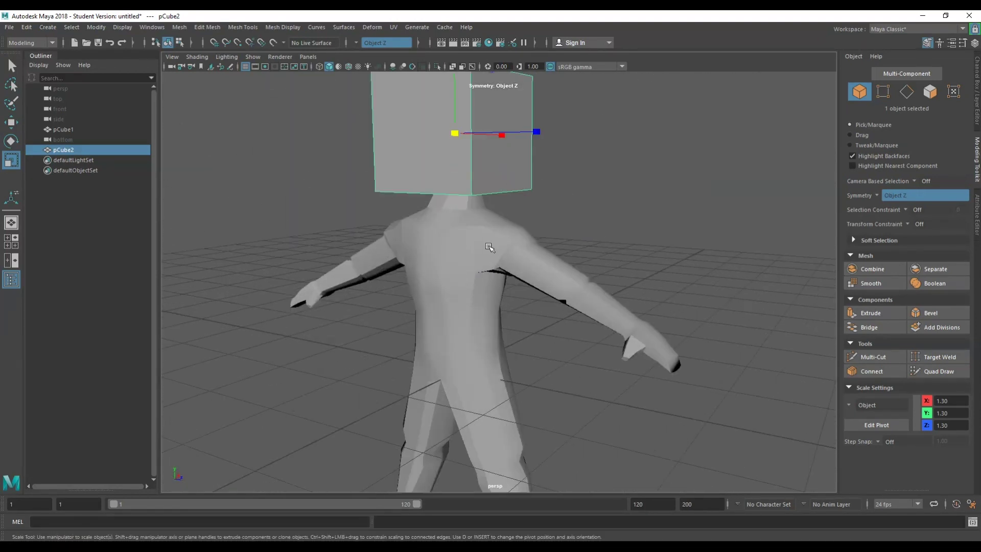
{"action": "left_click_drag", "start_coordinate": [488, 247], "coordinate": [516, 292], "text": "alt"}
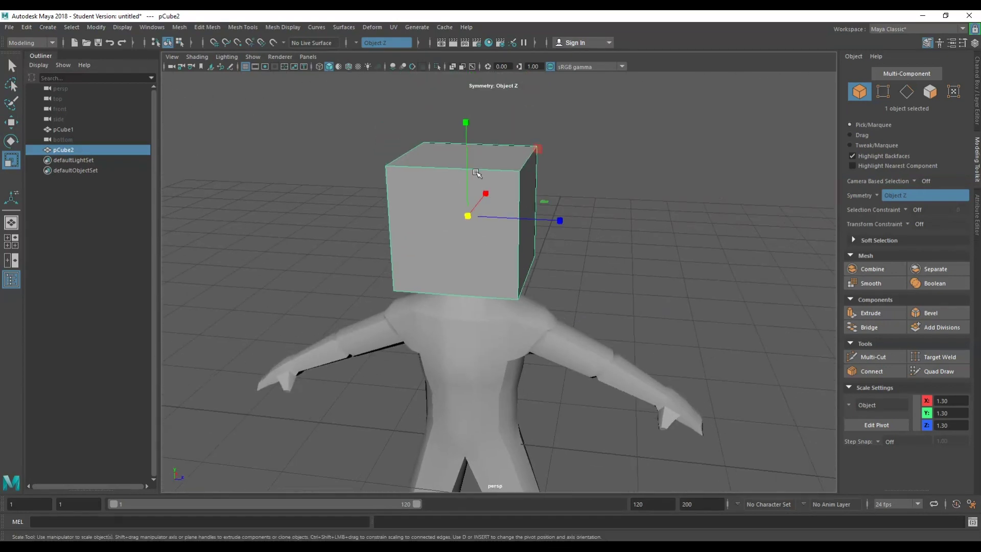
{"action": "key", "text": "w"}
{"action": "left_click_drag", "start_coordinate": [476, 173], "coordinate": [617, 155], "text": "alt"}
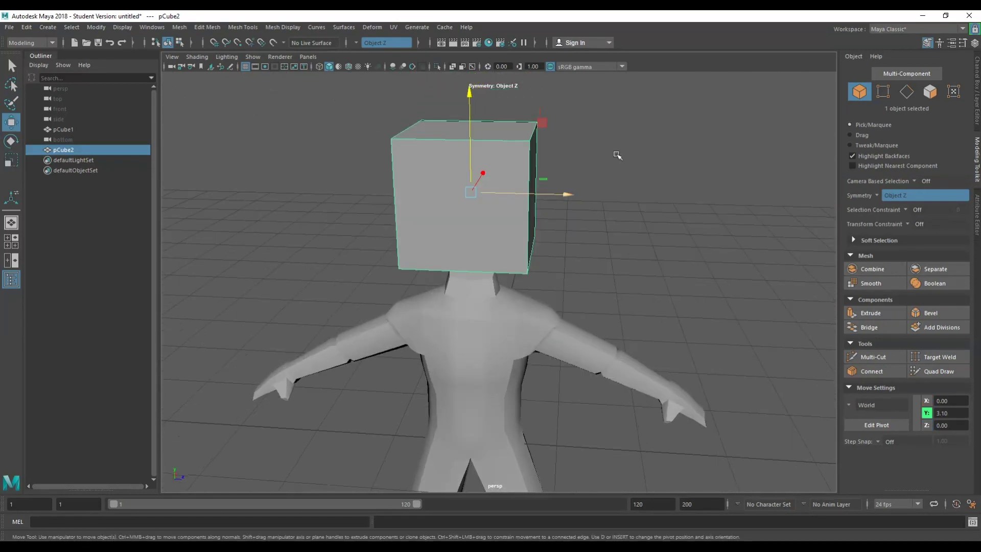
- Insert two edge loops through the middle of the head cube, one running front to back and one side to side
{"action": "right_click", "coordinate": [665, 134]}
{"action": "right_click_drag", "start_coordinate": [669, 115], "coordinate": [667, 112]}
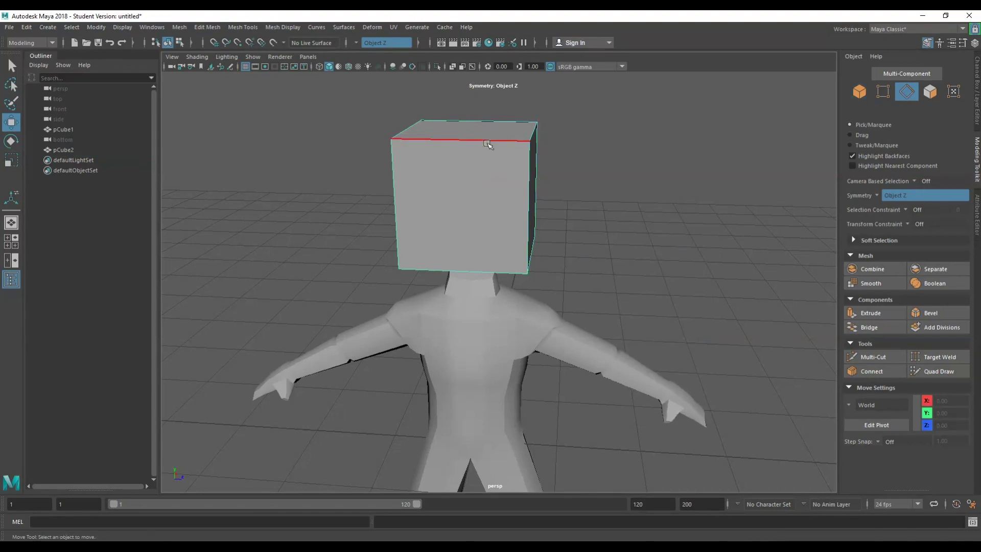
{"action": "left_click", "coordinate": [478, 140]}
{"action": "key", "text": "q"}
{"action": "mouse_move", "coordinate": [478, 140]}
{"action": "right_mouse_down"}
{"action": "mouse_move", "coordinate": [448, 160]}
{"action": "mouse_move", "coordinate": [488, 143]}
{"action": "right_mouse_up"}
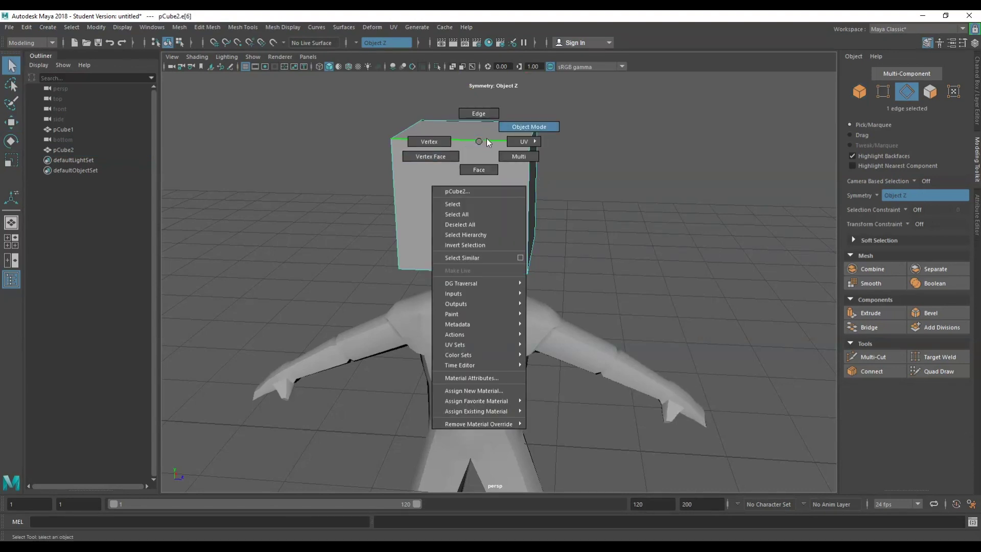
{"action": "right_click_drag", "start_coordinate": [480, 108], "coordinate": [492, 195]}
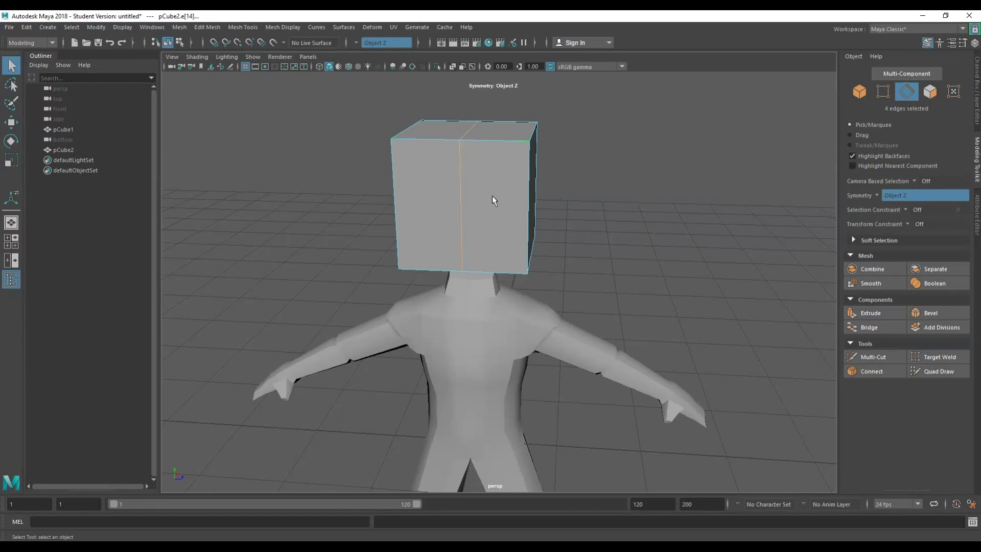
{"action": "left_click_drag", "start_coordinate": [492, 195], "coordinate": [428, 193], "text": "alt"}
{"action": "right_click_drag", "start_coordinate": [440, 170], "coordinate": [437, 206], "text": "ctrl"}
{"action": "left_click_drag", "start_coordinate": [437, 205], "coordinate": [554, 141], "text": "alt"}
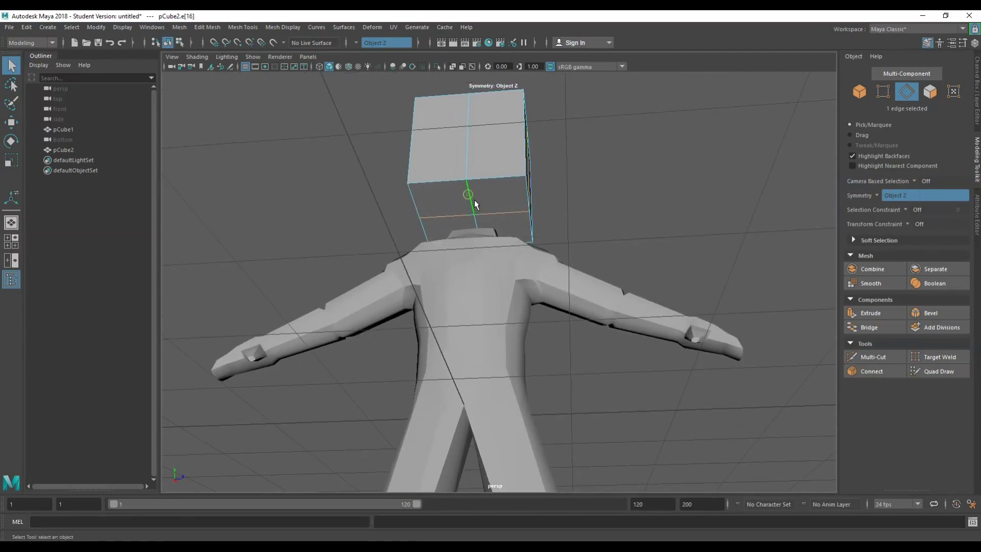
- Lower the head's front-to-back centre edges on the underside to about 2.15 in Y
{"action": "left_click_drag", "start_coordinate": [480, 230], "coordinate": [503, 271], "text": "alt"}
{"action": "key", "text": "w"}
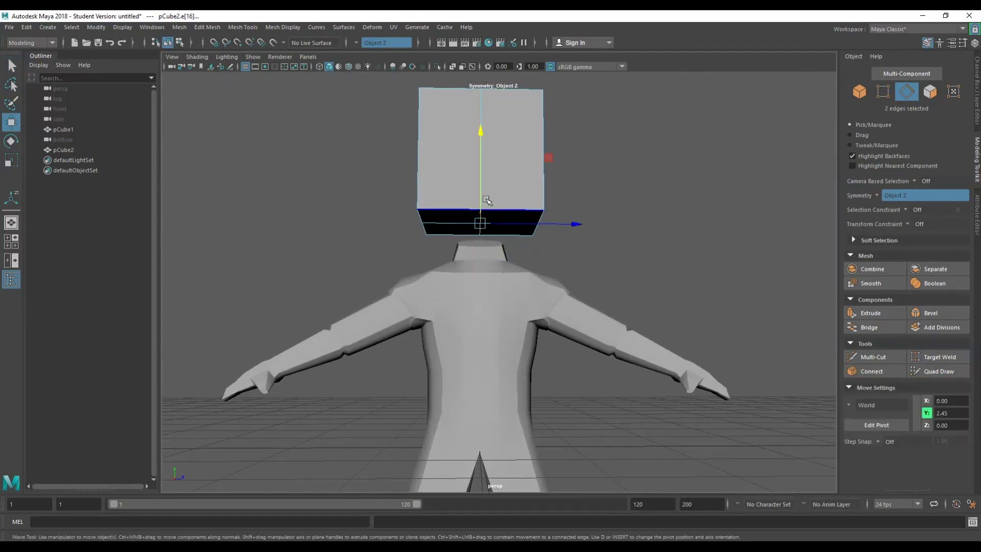
{"action": "left_click_drag", "start_coordinate": [482, 183], "coordinate": [483, 217]}
{"action": "left_click_drag", "start_coordinate": [483, 217], "coordinate": [518, 240], "text": "alt"}
- Move the head's front and rear vertical corner edges inward in Z and the side centre edges outward to about 0.75
{"action": "left_click", "coordinate": [523, 238]}
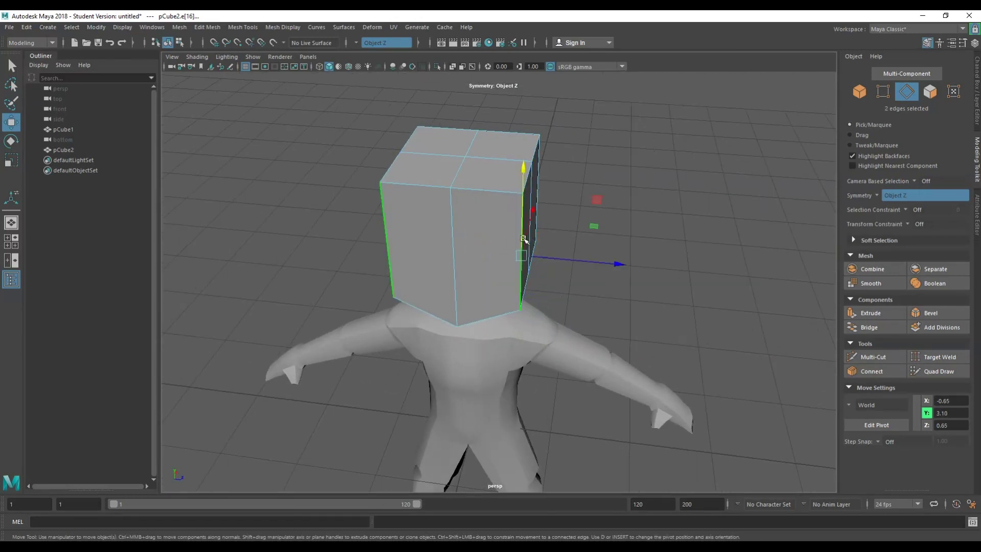
{"action": "left_click_drag", "start_coordinate": [578, 263], "coordinate": [554, 265]}
{"action": "left_click_drag", "start_coordinate": [483, 268], "coordinate": [367, 307], "text": "alt"}
{"action": "left_click", "coordinate": [501, 267]}
{"action": "left_click_drag", "start_coordinate": [595, 265], "coordinate": [495, 284], "text": "alt"}
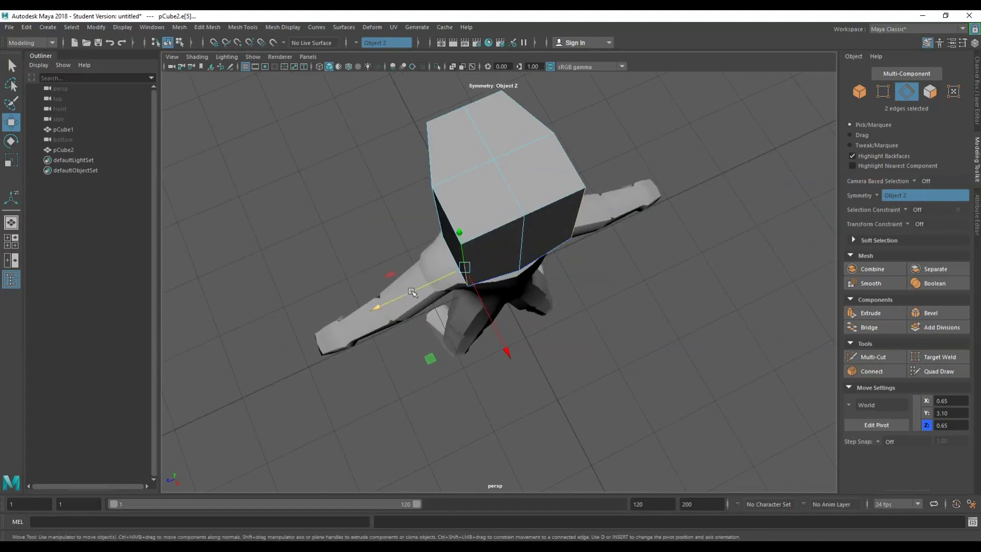
{"action": "left_click_drag", "start_coordinate": [411, 292], "coordinate": [509, 166]}
{"action": "left_click_drag", "start_coordinate": [446, 199], "coordinate": [462, 187], "text": "alt"}
{"action": "left_click", "coordinate": [451, 173]}
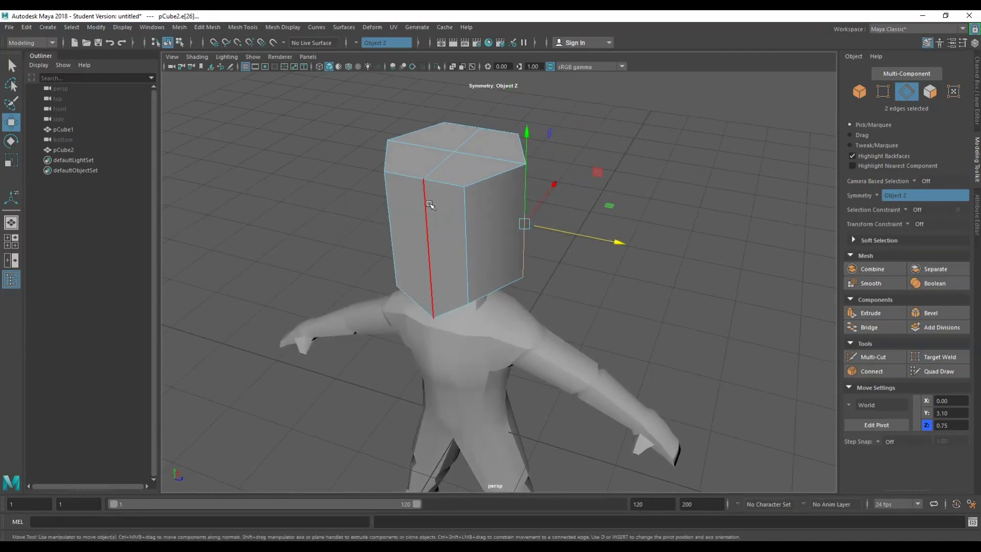
- Insert a horizontal edge loop around the middle of the head
{"action": "right_click_drag", "start_coordinate": [465, 224], "coordinate": [352, 234], "text": "ctrl"}
{"action": "left_click_drag", "start_coordinate": [490, 269], "coordinate": [409, 233], "text": "alt"}
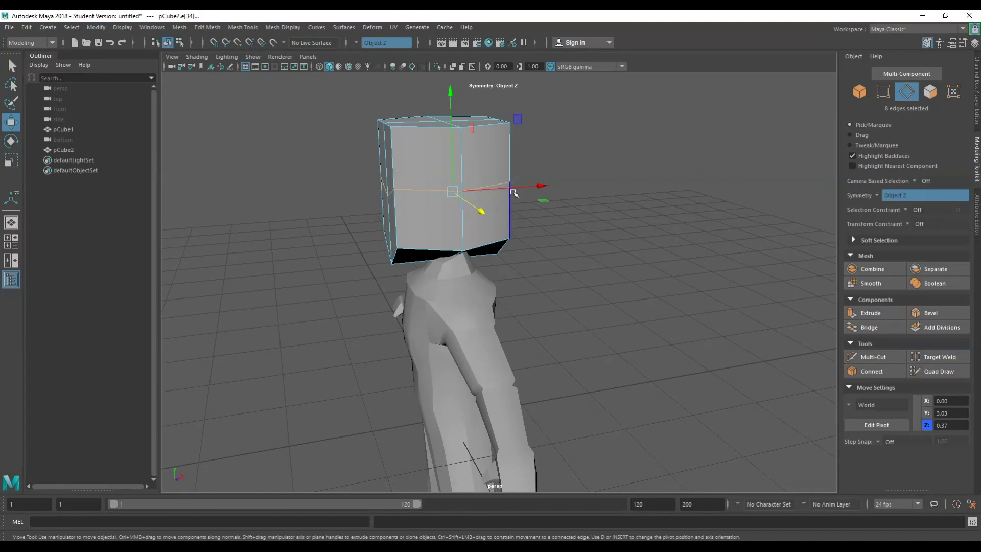
{"action": "left_click_drag", "start_coordinate": [388, 195], "coordinate": [424, 218], "text": "alt"}
{"action": "key", "text": "q"}
- Raise the two front-to-back centre edges on top of the head to about 3.99 in Y
{"action": "left_click", "coordinate": [470, 132]}
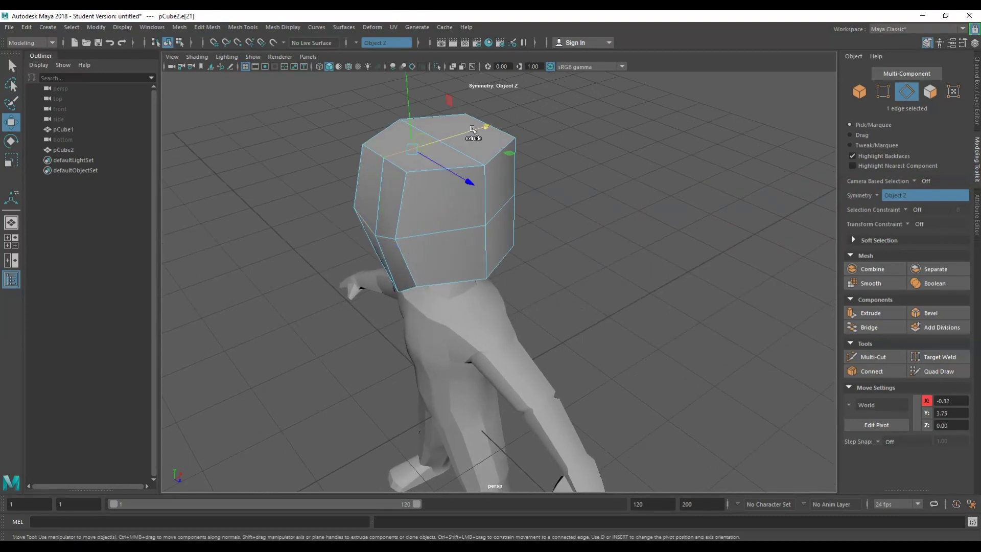
{"action": "left_click", "coordinate": [470, 131], "text": "shift"}
{"action": "left_click_drag", "start_coordinate": [456, 152], "coordinate": [588, 236], "text": "alt"}
{"action": "key", "text": "w"}
{"action": "mouse_move", "coordinate": [540, 175]}
{"action": "left_mouse_down"}
{"action": "mouse_move", "coordinate": [541, 149]}
{"action": "mouse_move", "coordinate": [517, 148]}
{"action": "mouse_move", "coordinate": [535, 163]}
{"action": "left_mouse_up"}
{"action": "left_click_drag", "start_coordinate": [591, 274], "coordinate": [673, 189], "text": "alt"}
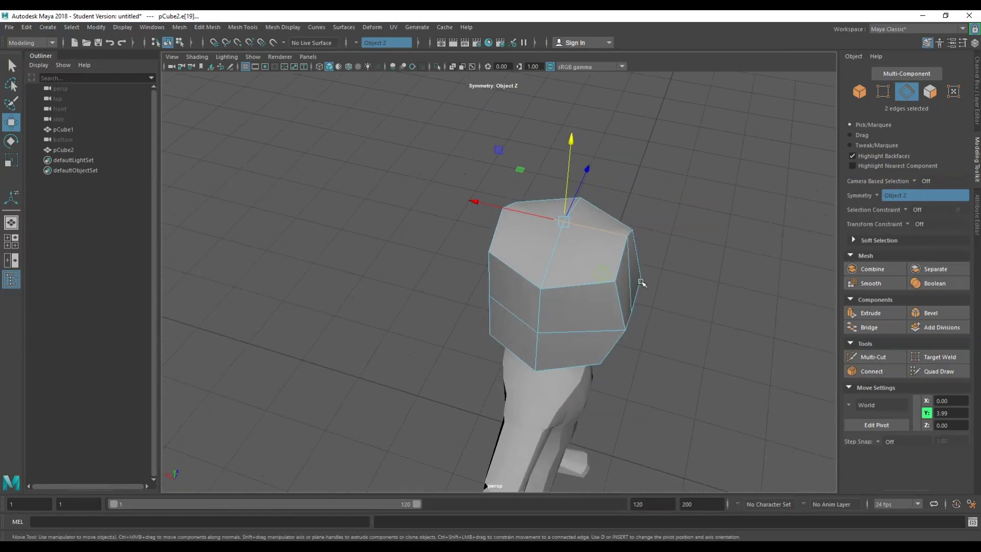
- Move the head's upper front corner vertices back to about -0.52 in X to round off the forehead
{"action": "key", "text": "q"}
{"action": "right_click_drag", "start_coordinate": [673, 189], "coordinate": [626, 194]}
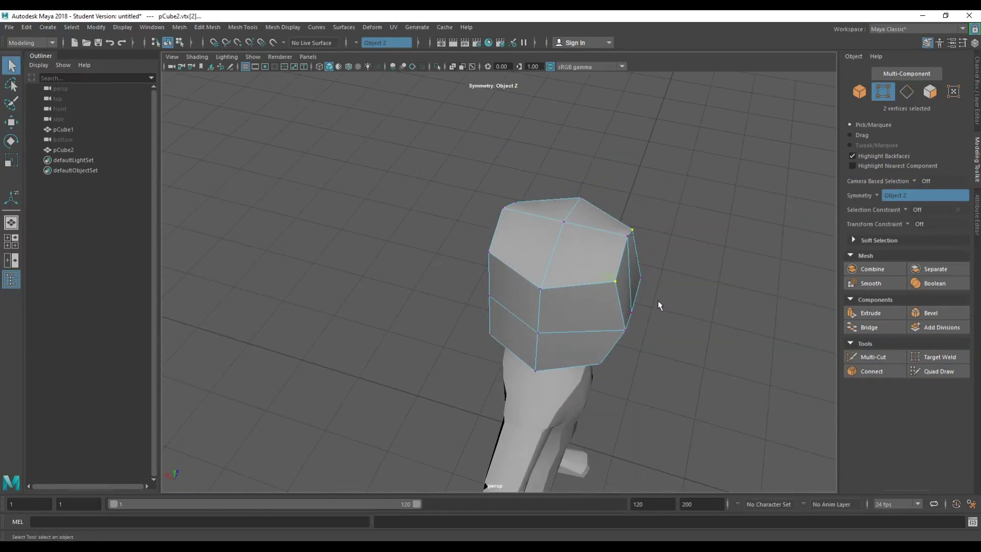
{"action": "key", "text": "w"}
{"action": "left_click_drag", "start_coordinate": [573, 271], "coordinate": [563, 268]}
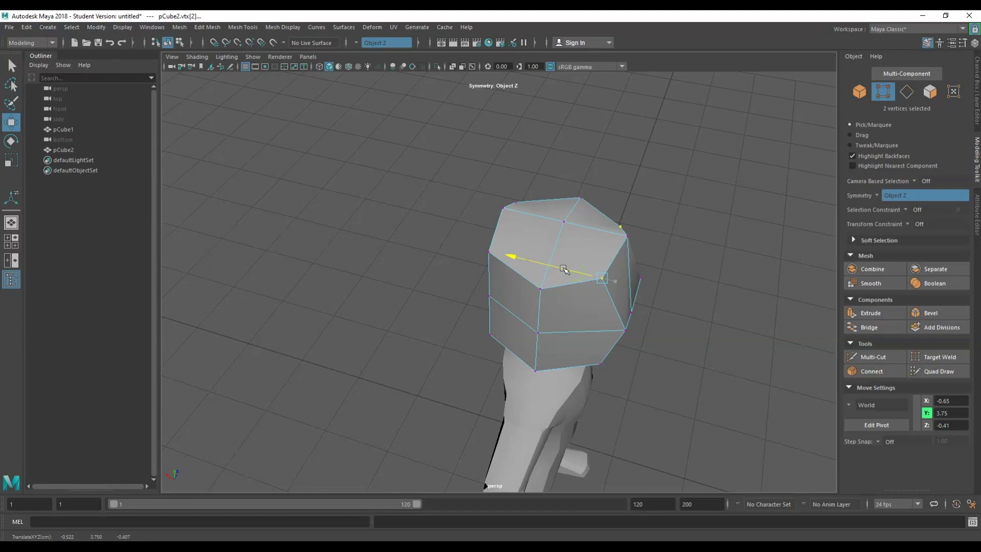
{"action": "left_click", "coordinate": [621, 229]}
{"action": "left_click_drag", "start_coordinate": [660, 208], "coordinate": [620, 141], "text": "alt"}
{"action": "left_click_drag", "start_coordinate": [620, 140], "coordinate": [566, 271], "text": "alt"}
{"action": "left_click_drag", "start_coordinate": [566, 271], "coordinate": [372, 276], "text": "alt"}
{"action": "left_click", "coordinate": [374, 278]}
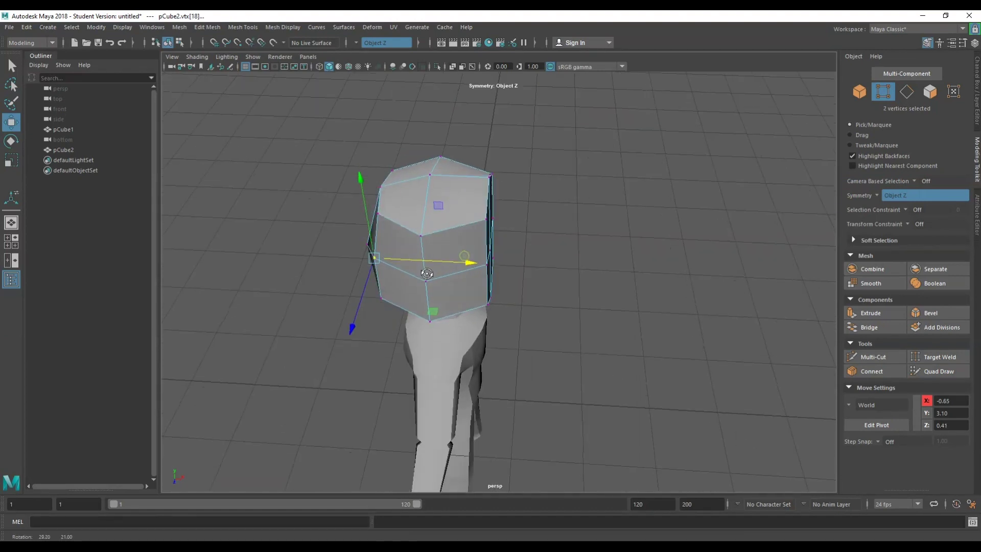
- Move the upper rear corners forward to about 0.54 in X and the rear top centre vertex to 0.53 in X and 3.92 in Y
{"action": "left_click", "coordinate": [486, 221]}
{"action": "left_click_drag", "start_coordinate": [526, 221], "coordinate": [515, 220]}
{"action": "left_click", "coordinate": [482, 173]}
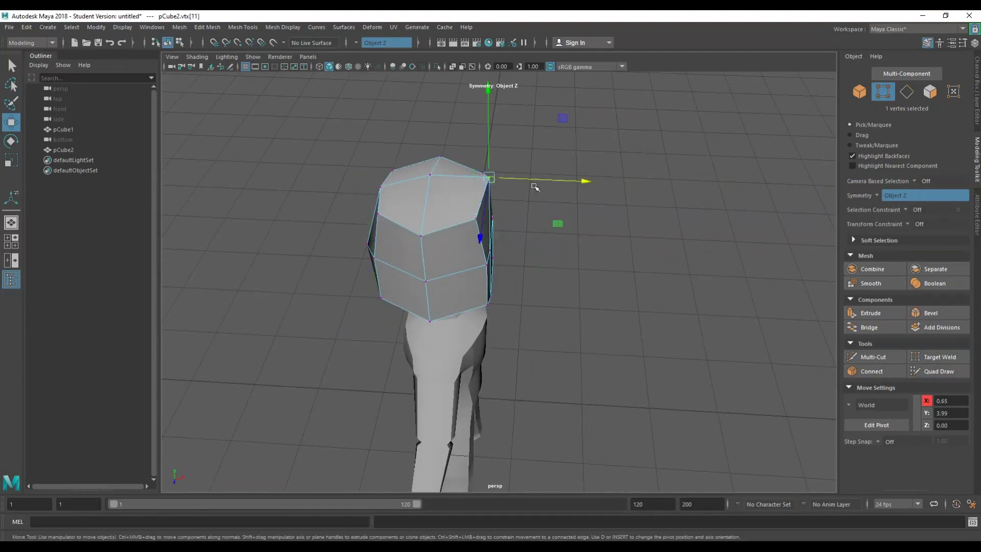
{"action": "left_click_drag", "start_coordinate": [541, 180], "coordinate": [535, 180]}
{"action": "left_click_drag", "start_coordinate": [485, 146], "coordinate": [493, 118], "text": "alt"}
{"action": "middle_click_drag", "start_coordinate": [492, 118], "coordinate": [490, 157], "text": "alt"}
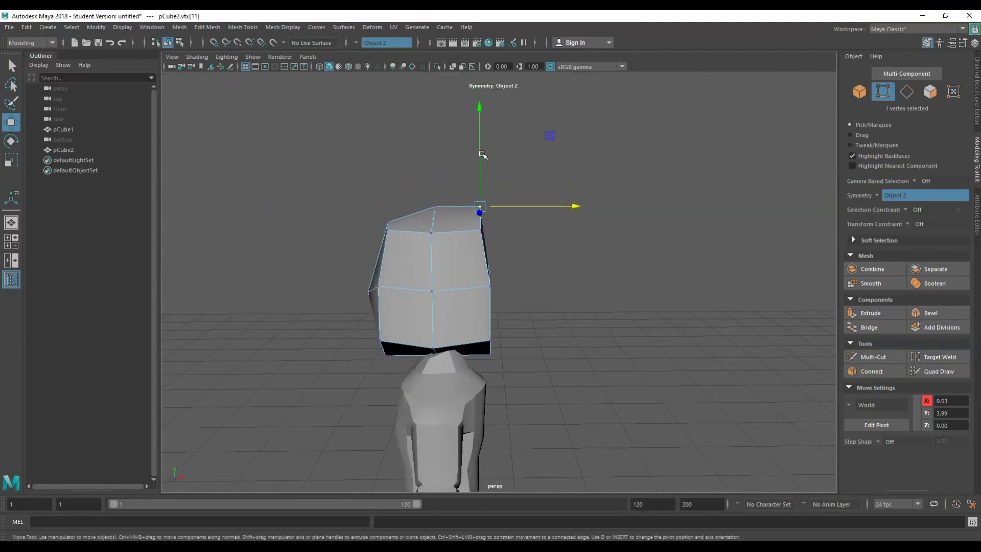
{"action": "left_click_drag", "start_coordinate": [482, 153], "coordinate": [452, 189]}
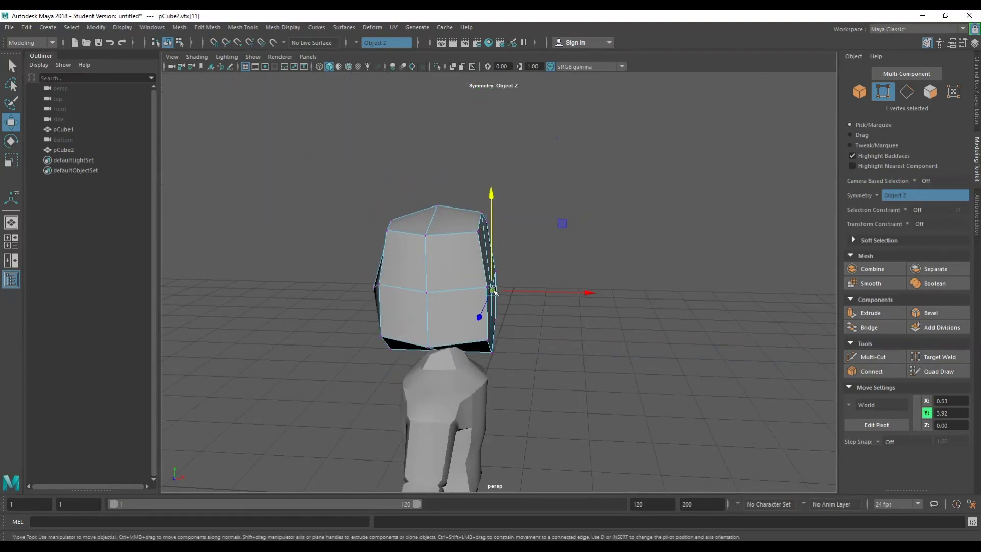
- Move the middle centre vertex at the back of the head out to about 0.74 in X and up to 3.10 in Y
{"action": "left_click_drag", "start_coordinate": [526, 290], "coordinate": [540, 291]}
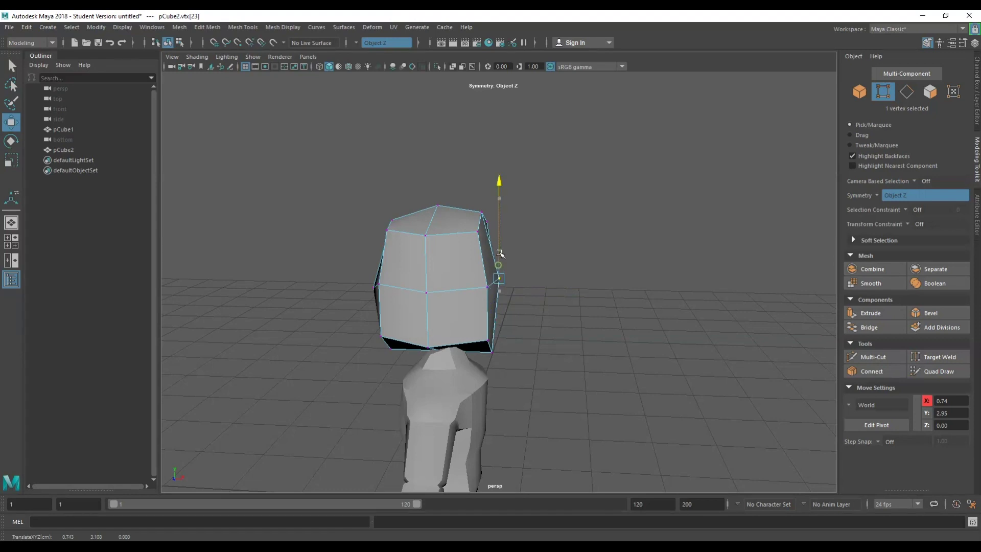
{"action": "left_click_drag", "start_coordinate": [489, 264], "coordinate": [484, 268], "text": "alt"}
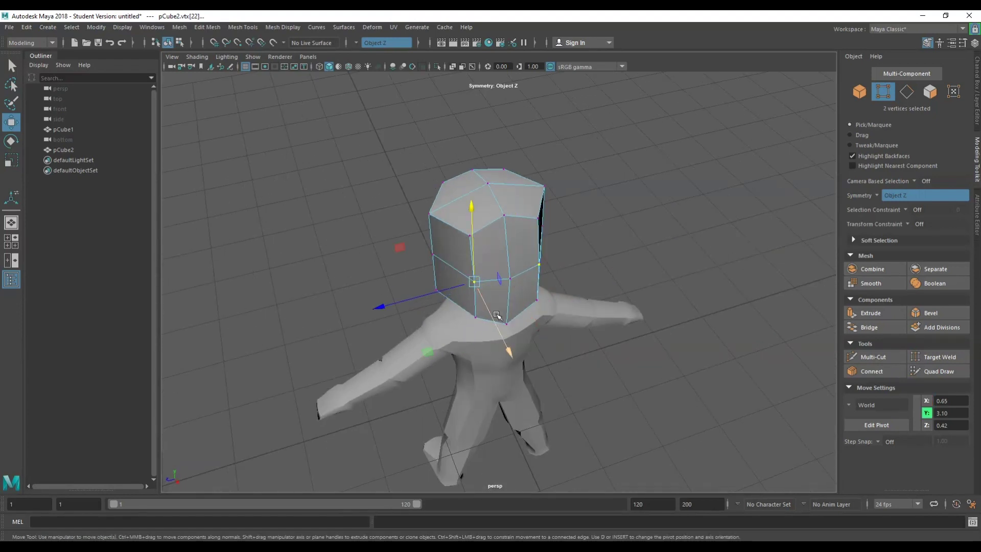
{"action": "left_click_drag", "start_coordinate": [498, 319], "coordinate": [533, 364], "text": "alt"}
- Move the lower rear corners forward and place the bottom rear centre vertex at about 0.56 in X and 2.31 in Y
{"action": "left_click", "coordinate": [497, 365]}
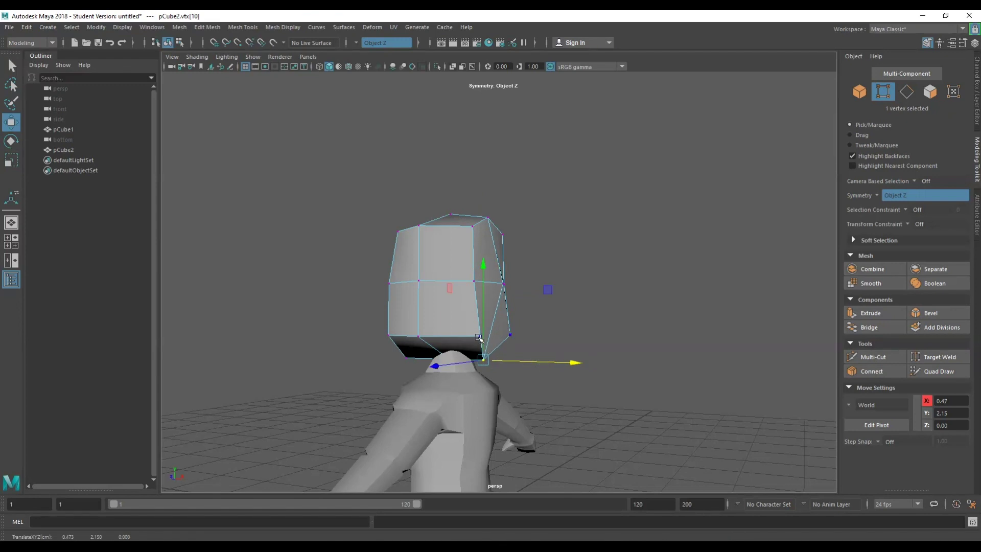
{"action": "key", "text": "q"}
{"action": "left_click", "coordinate": [500, 345]}
{"action": "key", "text": "w"}
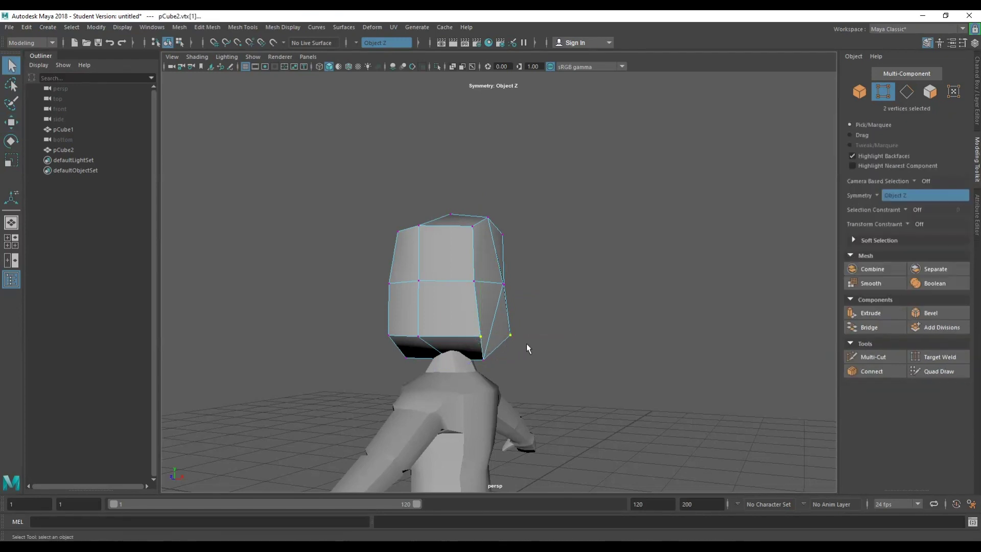
{"action": "left_click_drag", "start_coordinate": [524, 339], "coordinate": [479, 362]}
{"action": "left_click_drag", "start_coordinate": [479, 326], "coordinate": [479, 319]}
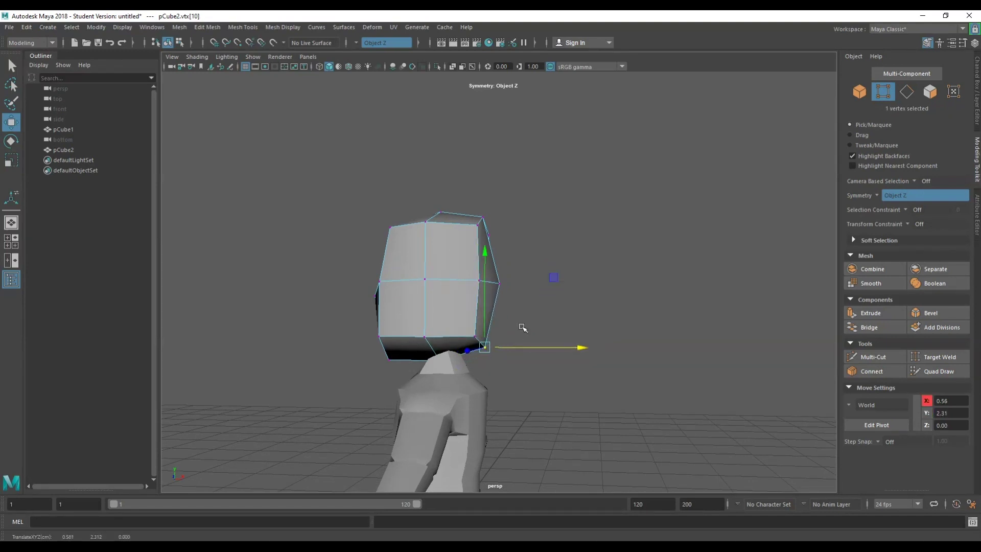
{"action": "left_click_drag", "start_coordinate": [533, 284], "coordinate": [320, 312], "text": "alt"}
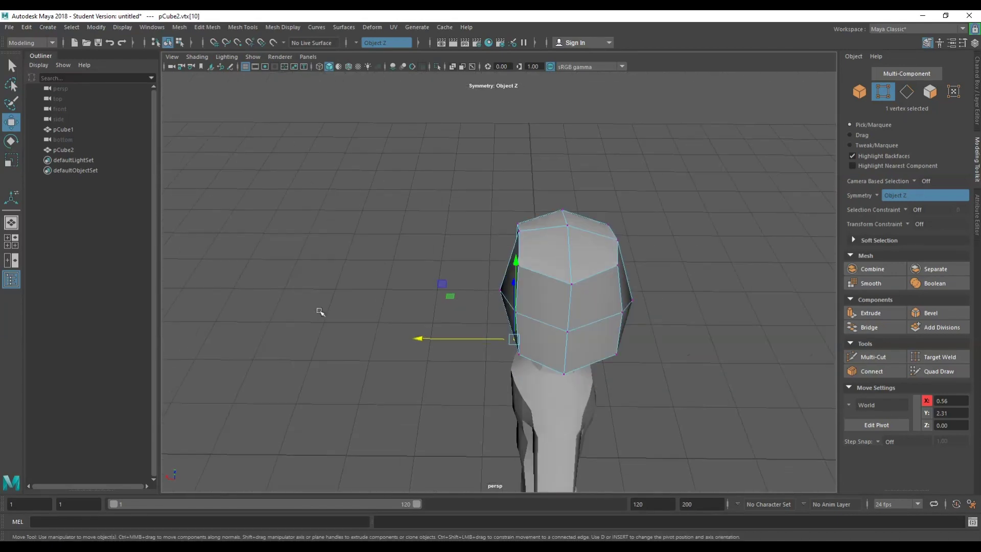
- Lower the rear top centre vertex to about 3.81 in Y and move the upper rear corners forward to 0.46 in X
{"action": "left_click", "coordinate": [519, 232]}
{"action": "left_click_drag", "start_coordinate": [523, 236], "coordinate": [523, 163], "text": "alt"}
{"action": "left_click_drag", "start_coordinate": [357, 164], "coordinate": [519, 247], "text": "alt"}
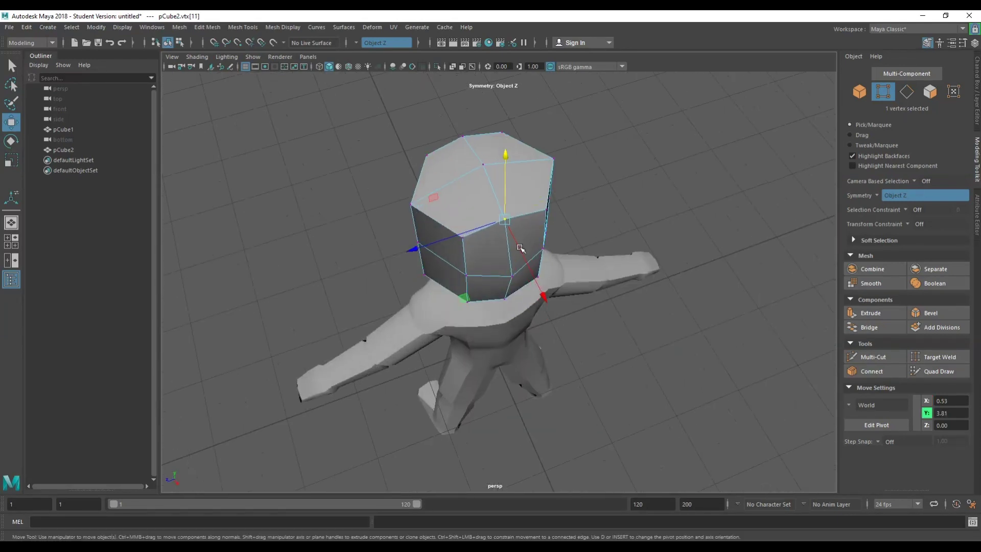
{"action": "scroll", "coordinate": [435, 238], "scroll_direction": "up", "scroll_amount": 3}
{"action": "left_click", "coordinate": [436, 207]}
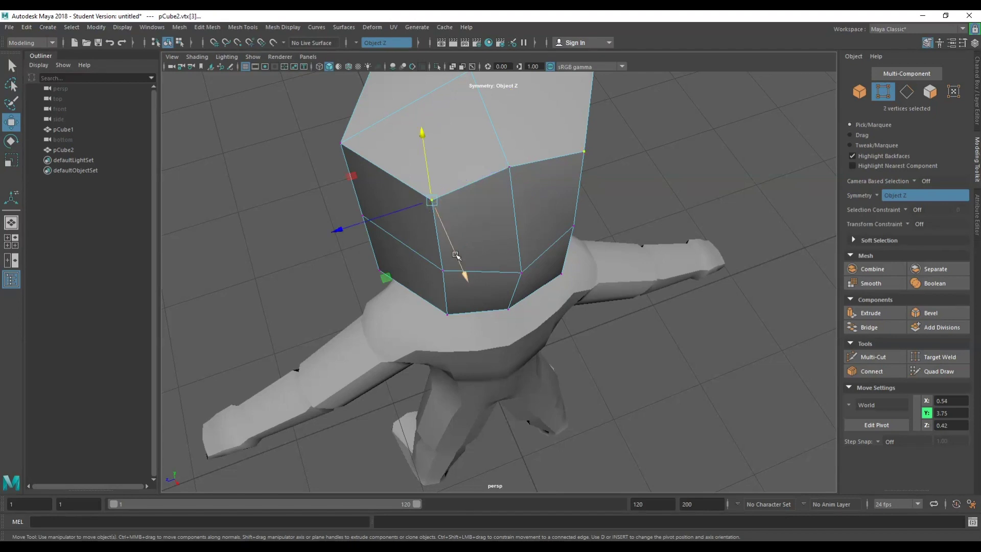
{"action": "left_click_drag", "start_coordinate": [455, 254], "coordinate": [449, 241]}
{"action": "left_click_drag", "start_coordinate": [489, 217], "coordinate": [620, 197], "text": "alt"}
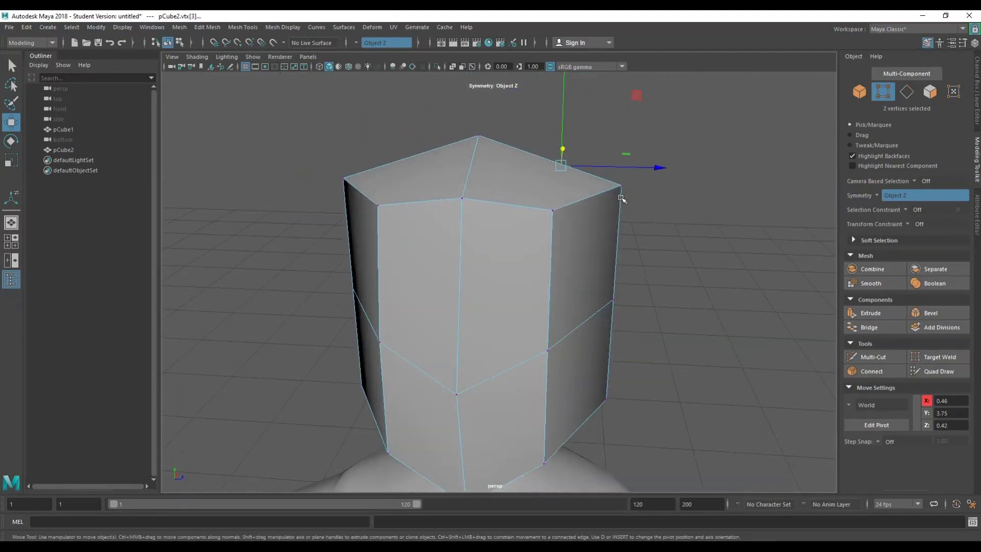
- Pull the upper side centre vertices of the head inward to about 0.55 in Z
{"action": "left_click", "coordinate": [621, 185]}
{"action": "left_click_drag", "start_coordinate": [683, 189], "coordinate": [645, 188]}
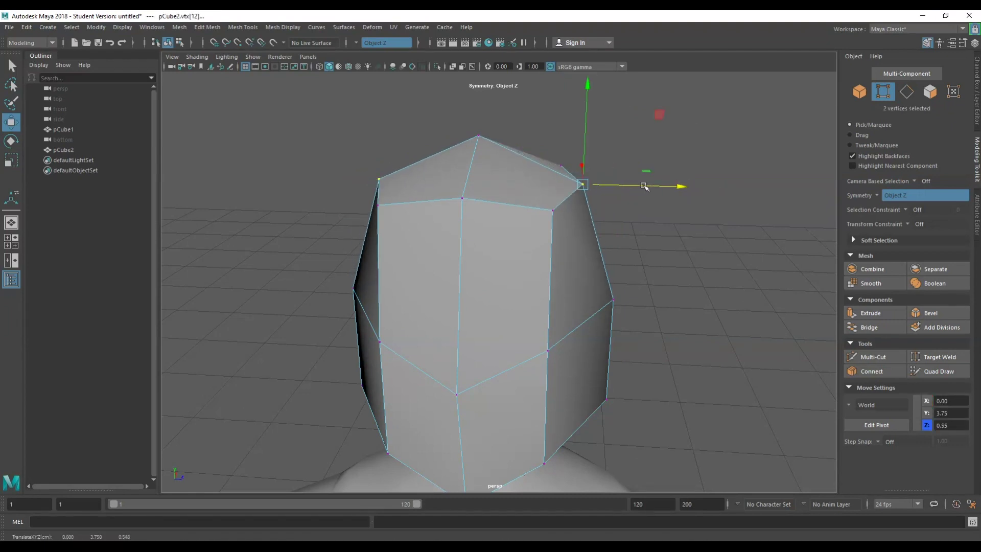
{"action": "scroll", "coordinate": [616, 204], "scroll_direction": "down", "scroll_amount": 4}
- Narrow the head's upper front corners in Z and bring the upper rear corners in to about 0.34
{"action": "left_click", "coordinate": [525, 245]}
{"action": "left_click_drag", "start_coordinate": [596, 247], "coordinate": [546, 246]}
{"action": "left_click_drag", "start_coordinate": [587, 222], "coordinate": [580, 223]}
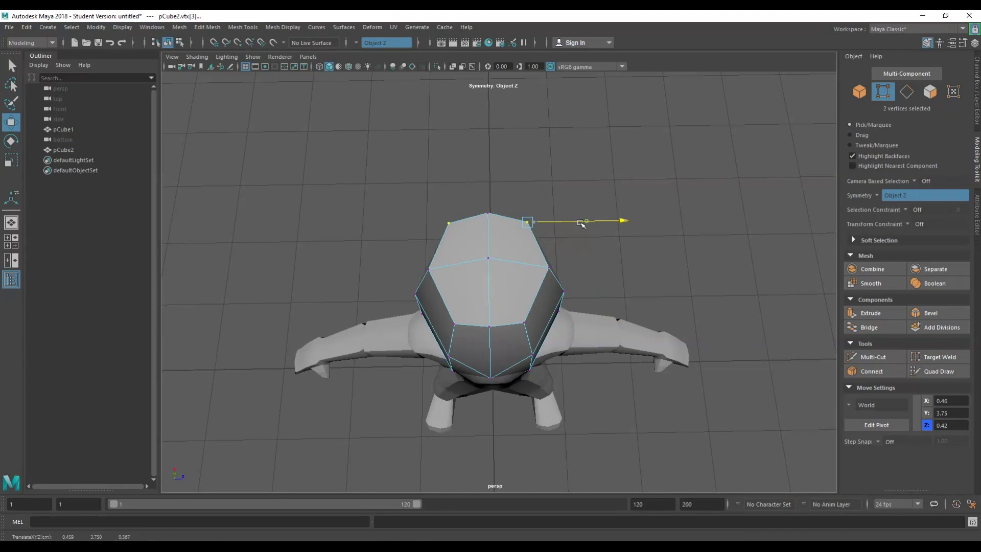
{"action": "left_click_drag", "start_coordinate": [545, 259], "coordinate": [543, 192], "text": "alt"}
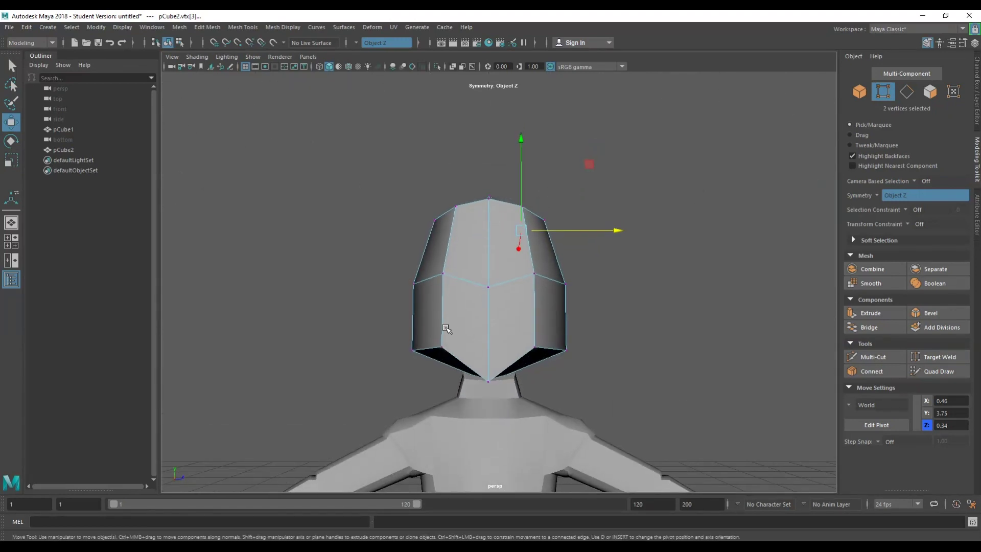
- Shape the jaw by placing the lower front corner vertices at about 2.33 in Y and 0.36 in Z
{"action": "left_click_drag", "start_coordinate": [443, 295], "coordinate": [612, 334]}
{"action": "left_click", "coordinate": [422, 378]}
{"action": "left_click", "coordinate": [447, 355]}
{"action": "left_click_drag", "start_coordinate": [579, 366], "coordinate": [467, 366]}
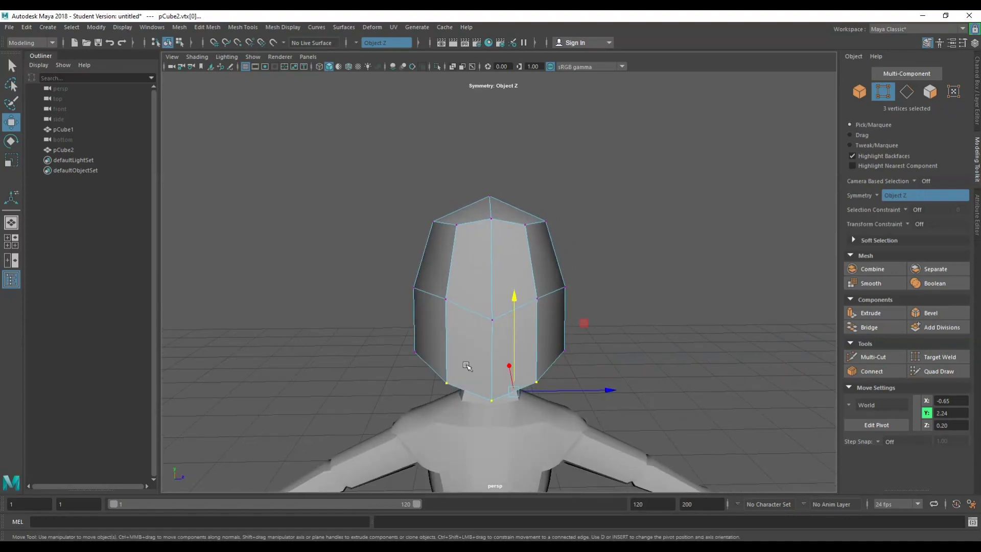
{"action": "left_click", "coordinate": [672, 355]}
{"action": "left_click", "coordinate": [538, 380]}
{"action": "left_click_drag", "start_coordinate": [571, 380], "coordinate": [565, 380]}
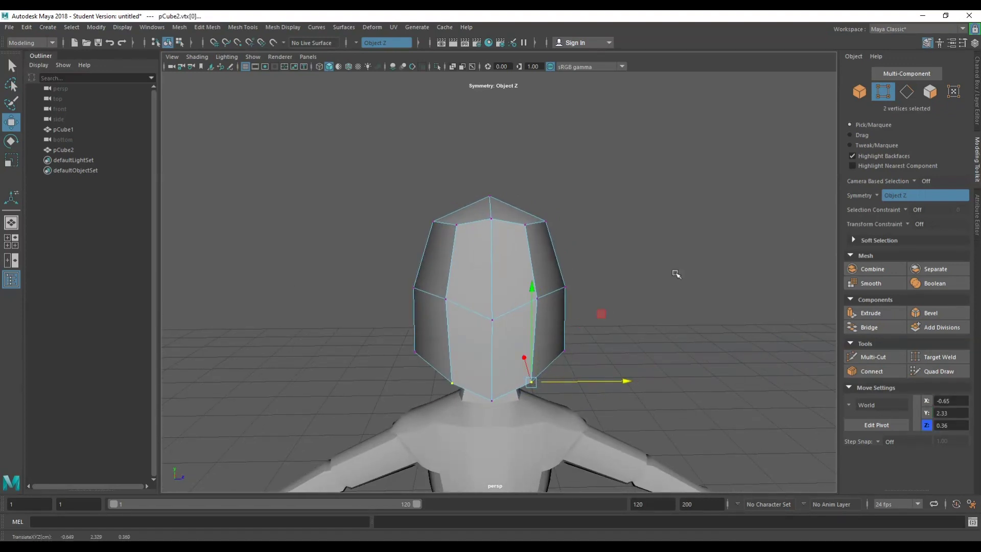
- Return to object mode, clear the selection and examine the whole character with its reshaped head
{"action": "right_click_drag", "start_coordinate": [698, 228], "coordinate": [710, 223]}
{"action": "left_click", "coordinate": [708, 223]}
{"action": "right_click_drag", "start_coordinate": [654, 250], "coordinate": [620, 296], "text": "alt"}
{"action": "middle_click_drag", "start_coordinate": [590, 339], "coordinate": [589, 271], "text": "alt"}
{"action": "left_click_drag", "start_coordinate": [570, 261], "coordinate": [539, 236], "text": "alt"}
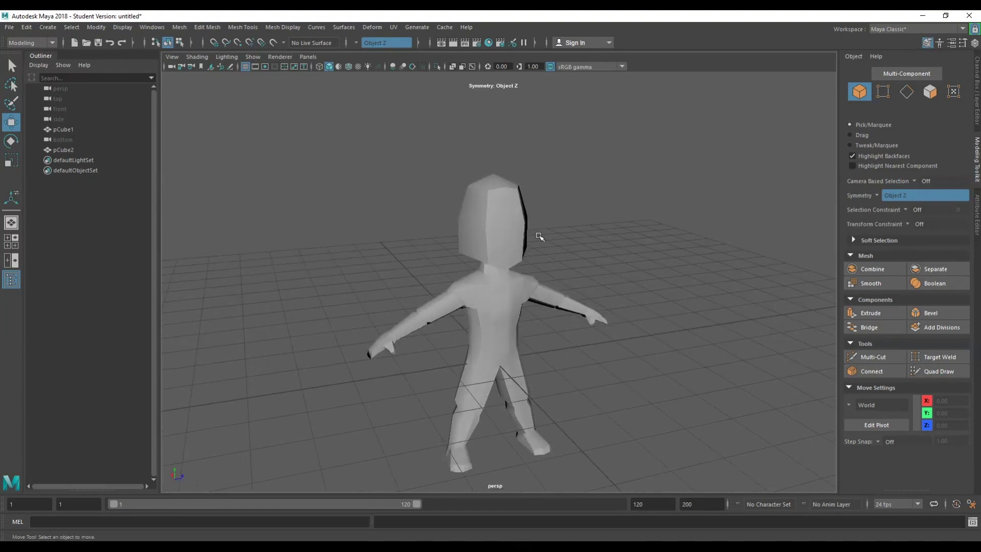
- Scale the head up to about 1.30 in X, 1.15 in Y and 1.25 in Z
{"action": "left_click", "coordinate": [521, 233]}
{"action": "key", "text": "e"}
{"action": "key", "text": "r"}
{"action": "left_click_drag", "start_coordinate": [495, 138], "coordinate": [496, 135]}
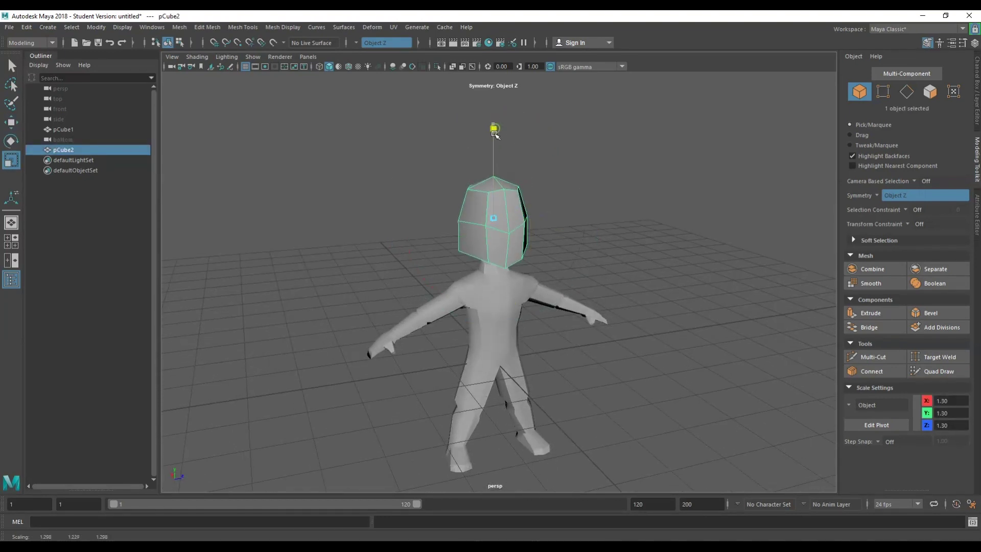
{"action": "left_click_drag", "start_coordinate": [530, 263], "coordinate": [501, 250], "text": "alt"}
{"action": "left_click_drag", "start_coordinate": [583, 219], "coordinate": [576, 219]}
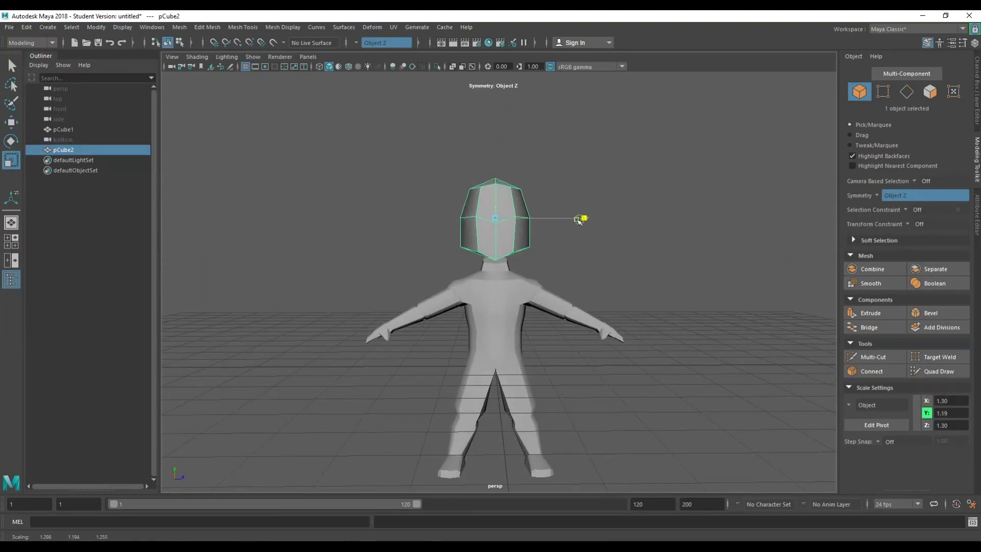
{"action": "left_click_drag", "start_coordinate": [495, 148], "coordinate": [495, 149]}
{"action": "scroll", "coordinate": [515, 205], "scroll_direction": "up", "scroll_amount": 5}
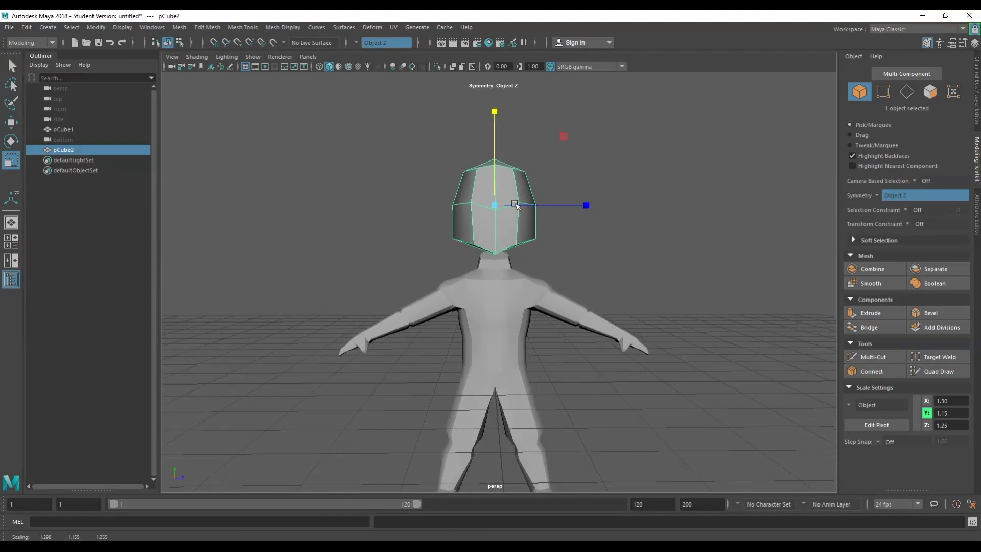
- Tilt the head slightly about its Z axis and place it at about -0.11 in X and 3.04 in Y
{"action": "left_click_drag", "start_coordinate": [513, 220], "coordinate": [398, 235], "text": "alt"}
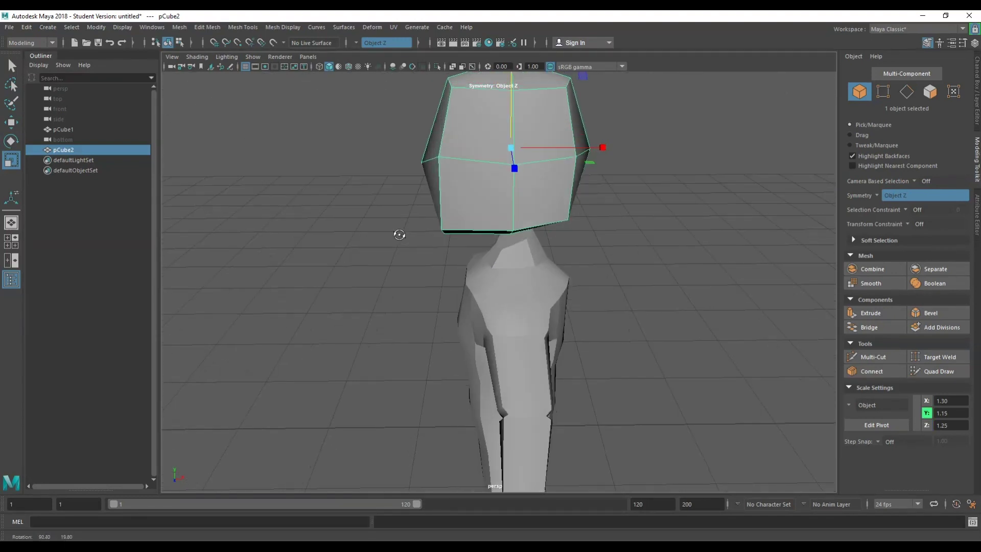
{"action": "key", "text": "w"}
{"action": "key", "text": "e"}
{"action": "middle_click_drag", "start_coordinate": [548, 131], "coordinate": [549, 197], "text": "alt"}
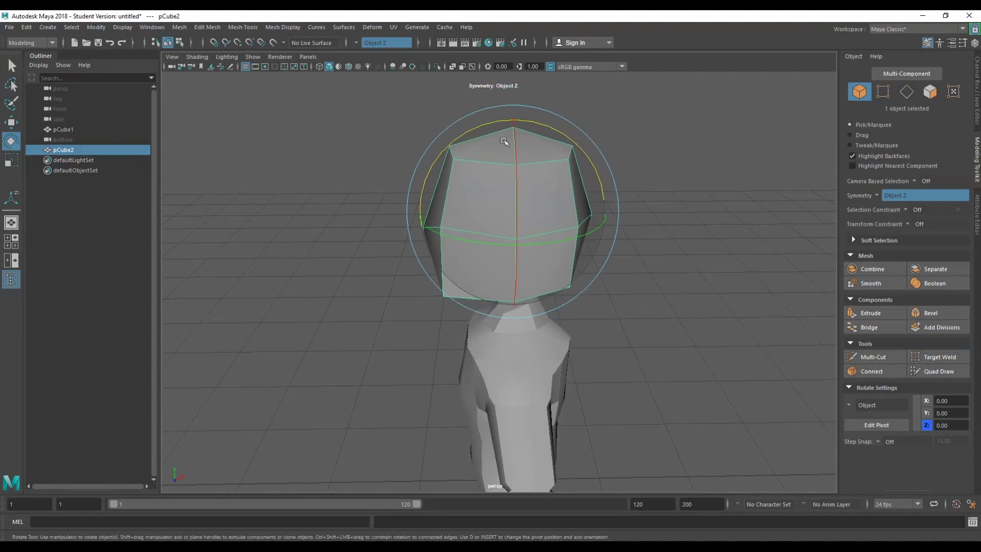
{"action": "left_click_drag", "start_coordinate": [493, 125], "coordinate": [488, 128]}
{"action": "key", "text": "w"}
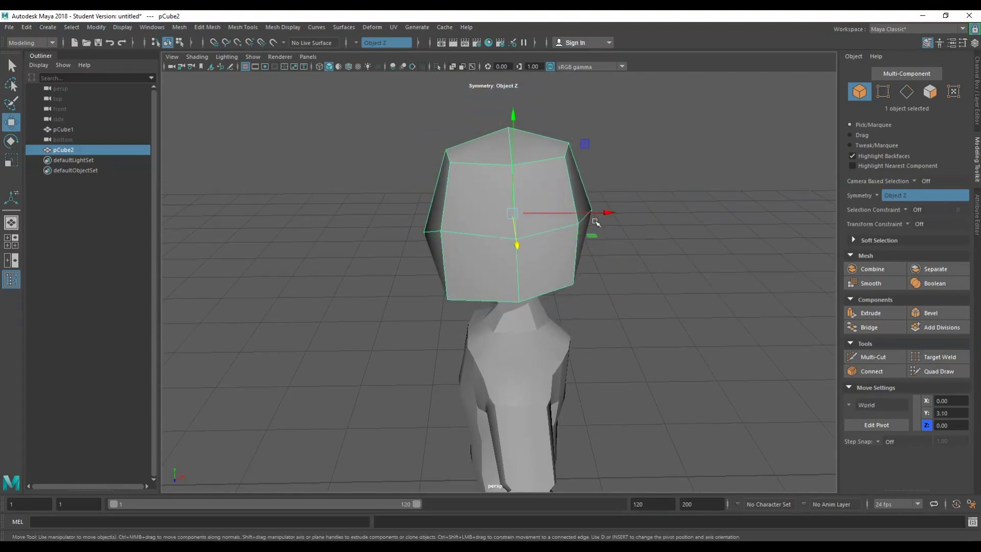
{"action": "left_click_drag", "start_coordinate": [595, 219], "coordinate": [582, 217]}
{"action": "left_click_drag", "start_coordinate": [573, 230], "coordinate": [568, 223], "text": "alt"}
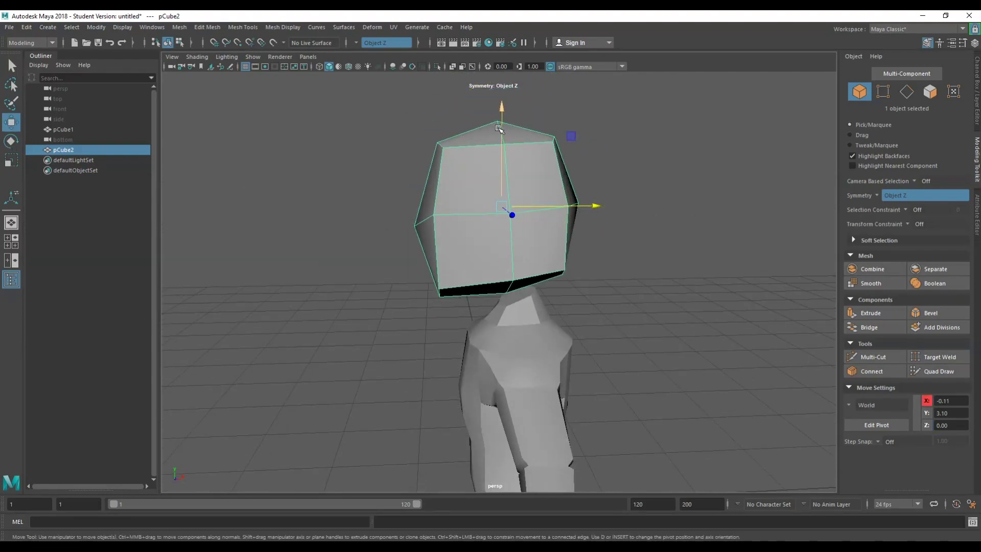
{"action": "left_click_drag", "start_coordinate": [499, 129], "coordinate": [574, 327]}
{"action": "scroll", "coordinate": [630, 179], "scroll_direction": "down", "scroll_amount": 3}
{"action": "scroll", "coordinate": [574, 327], "scroll_direction": "up", "scroll_amount": 4}
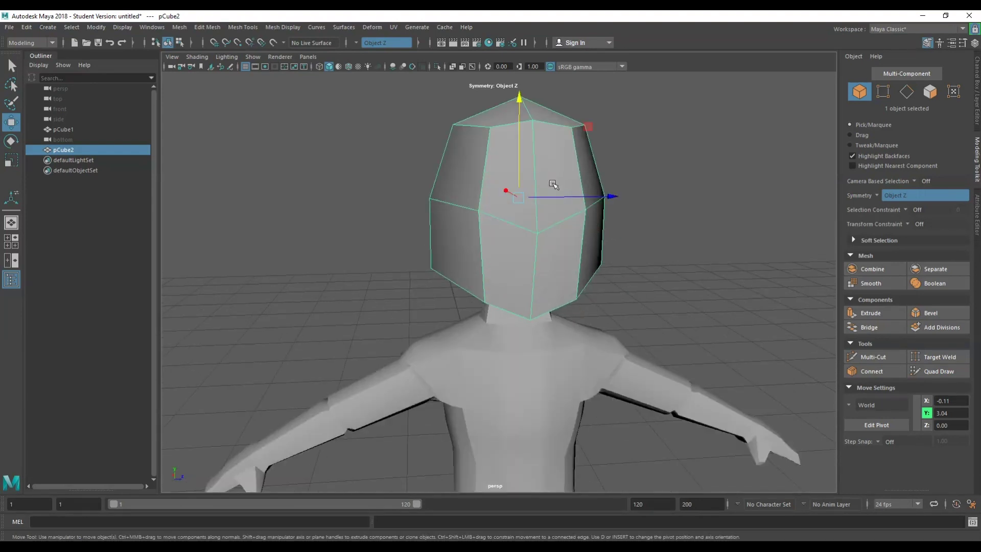
- Show the head in smooth preview and switch to editing its edges
{"action": "key", "text": "3"}
{"action": "mouse_move", "coordinate": [552, 237]}
{"action": "left_mouse_down", "text": "alt"}
{"action": "mouse_move", "coordinate": [416, 227]}
{"action": "mouse_move", "coordinate": [549, 246]}
{"action": "left_mouse_up", "text": "alt"}
{"action": "right_click", "coordinate": [572, 246]}
{"action": "left_click", "coordinate": [572, 229]}
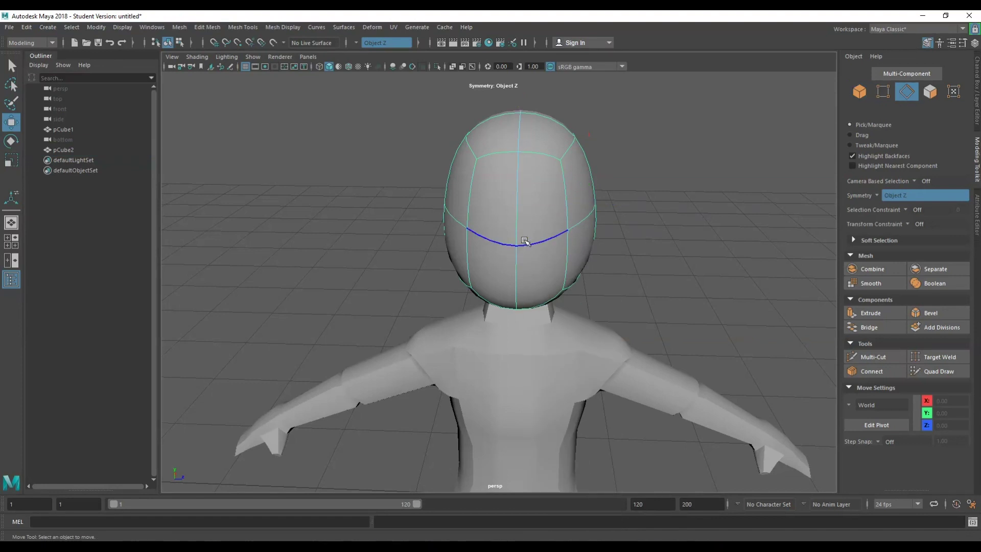
- Try to extrude and bridge the two mid-height centre edges on the front of the head
{"action": "left_click", "coordinate": [544, 244]}
{"action": "left_click_drag", "start_coordinate": [579, 223], "coordinate": [489, 266], "text": "alt"}
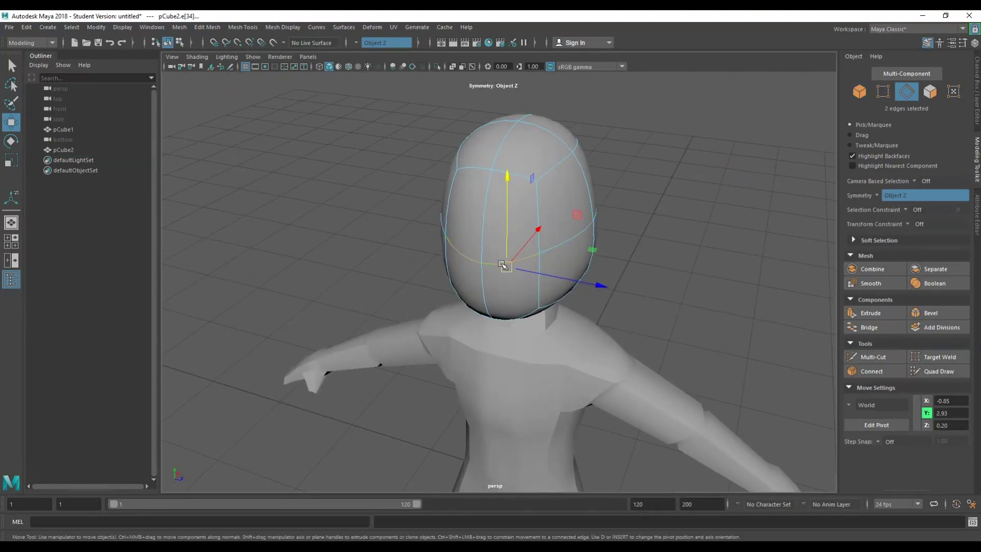
{"action": "left_click", "coordinate": [552, 251]}
{"action": "right_click_drag", "start_coordinate": [556, 249], "coordinate": [567, 294], "text": "ctrl"}
{"action": "mouse_move", "coordinate": [537, 269]}
{"action": "left_mouse_down", "text": "alt"}
{"action": "mouse_move", "coordinate": [504, 254]}
{"action": "mouse_move", "coordinate": [547, 262]}
{"action": "mouse_move", "coordinate": [556, 276]}
{"action": "left_mouse_up", "text": "alt"}
{"action": "left_click", "coordinate": [541, 284]}
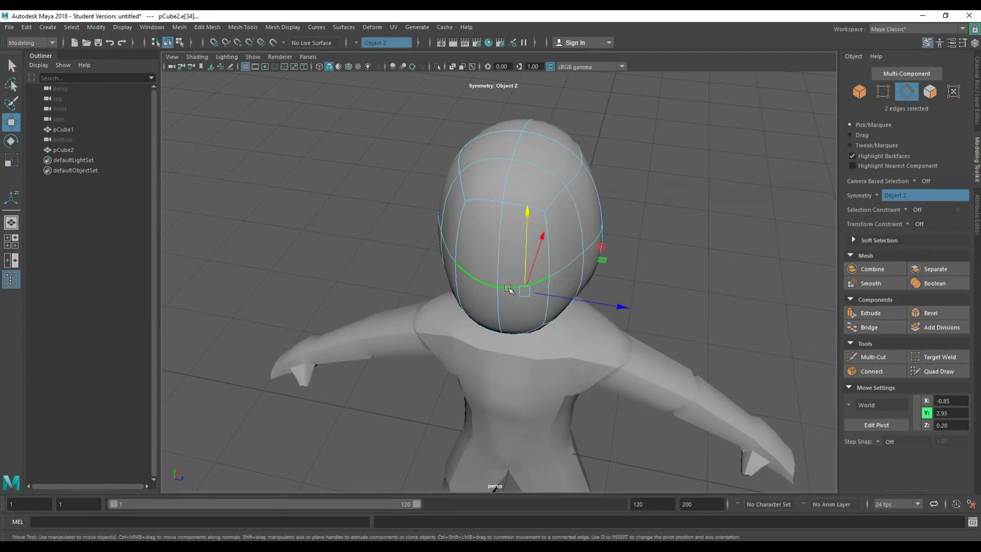
{"action": "left_click", "coordinate": [871, 313]}
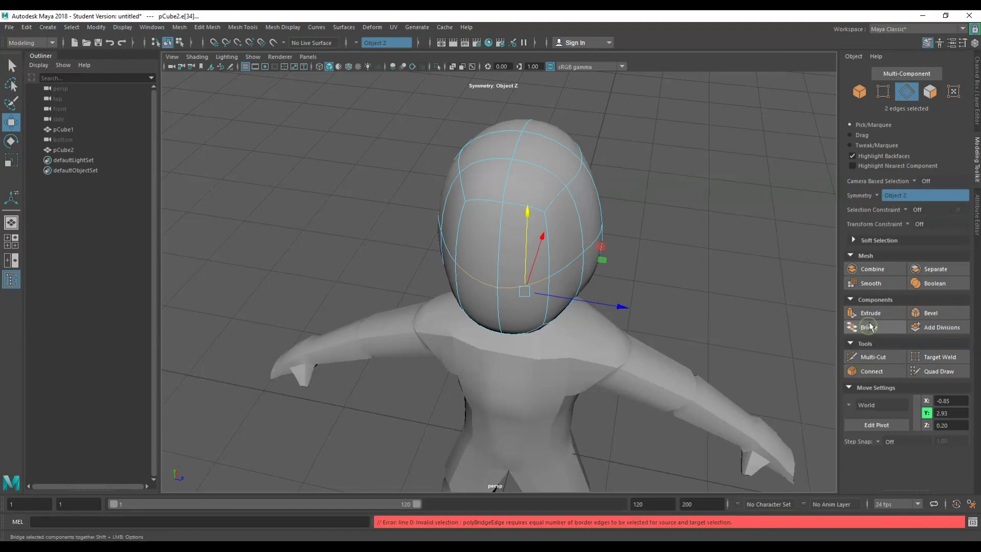
{"action": "key", "text": "ctrl+z"}
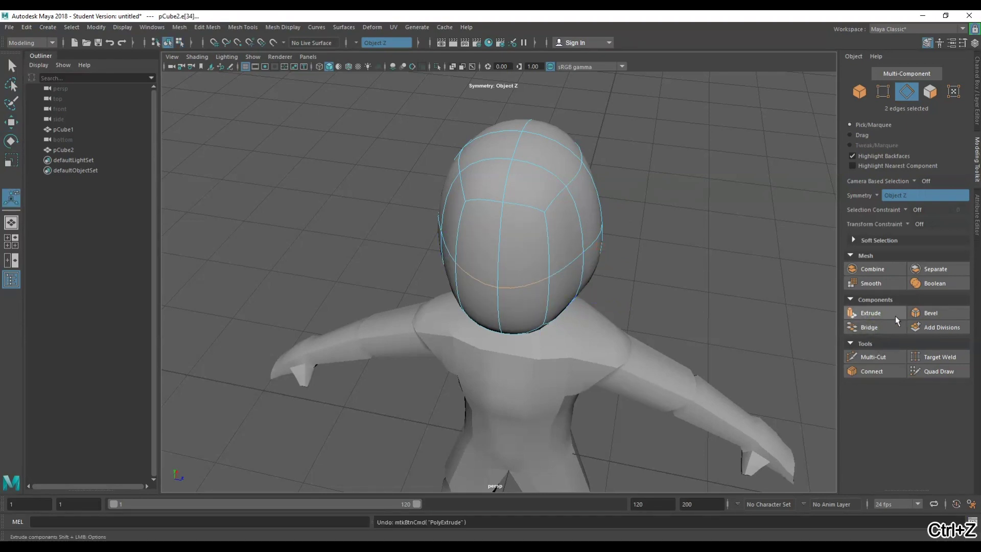
- Weld the mid-height front corner vertices into the centre vertex and pull it forward to about -1.17 in X and slightly up
{"action": "left_click", "coordinate": [920, 356]}
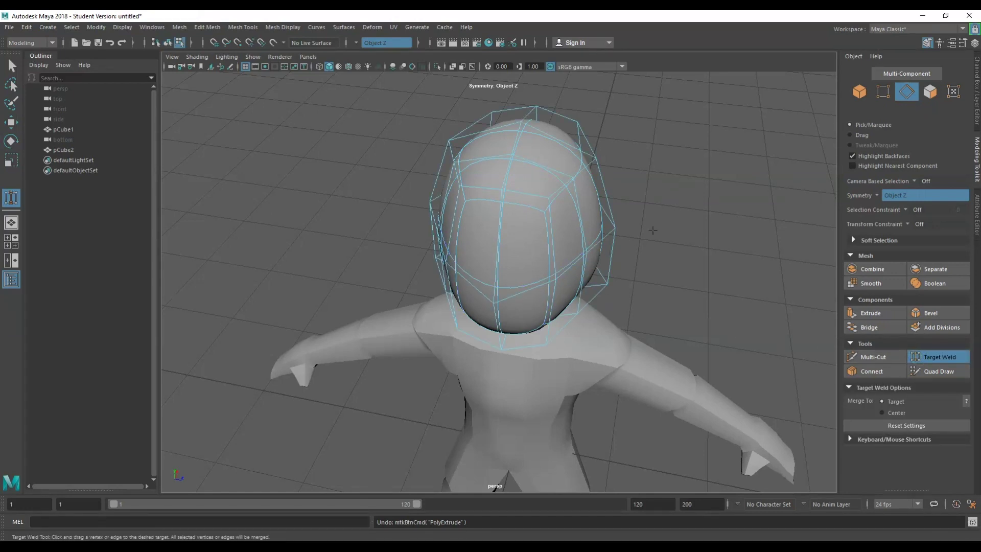
{"action": "right_click_drag", "start_coordinate": [652, 230], "coordinate": [611, 234]}
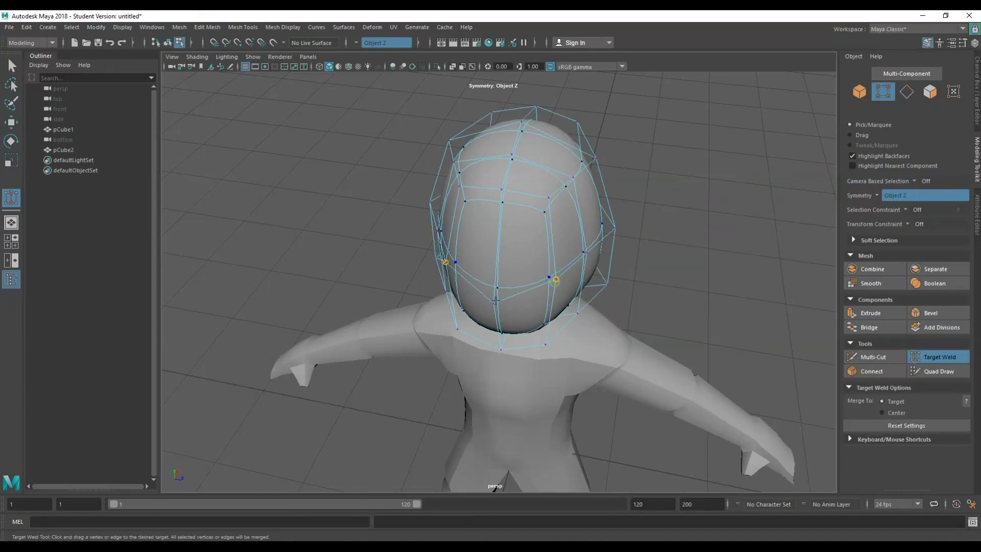
{"action": "left_click_drag", "start_coordinate": [495, 301], "coordinate": [588, 245], "text": "alt"}
{"action": "key", "text": "q"}
{"action": "left_click", "coordinate": [585, 236]}
{"action": "key", "text": "w"}
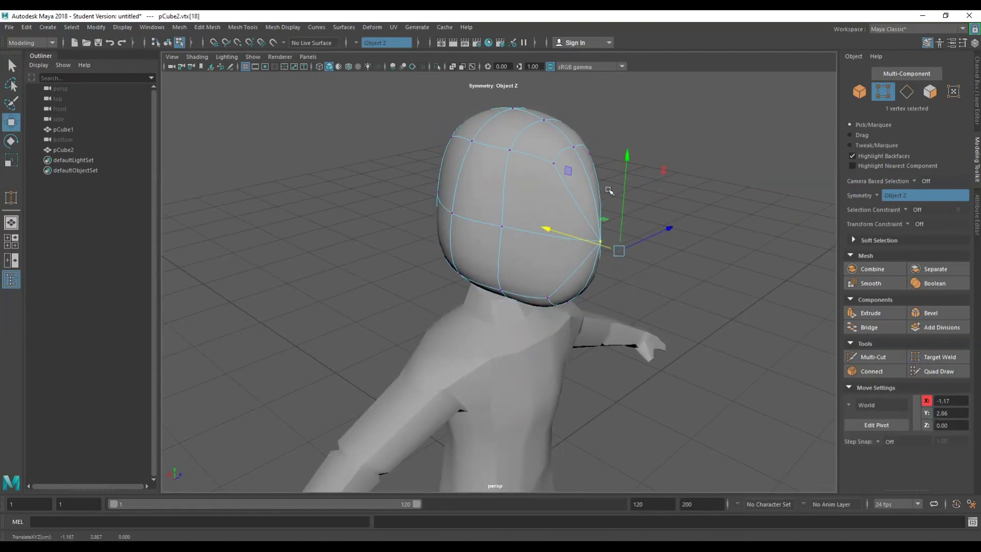
{"action": "left_click_drag", "start_coordinate": [621, 187], "coordinate": [612, 165]}
- Insert a horizontal edge loop around the upper half of the head by splitting its vertical edge ring
{"action": "right_click_drag", "start_coordinate": [612, 164], "coordinate": [550, 218]}
{"action": "left_click", "coordinate": [511, 245]}
{"action": "right_click_drag", "start_coordinate": [512, 246], "coordinate": [542, 272], "text": "ctrl"}
{"action": "left_click_drag", "start_coordinate": [541, 261], "coordinate": [553, 233], "text": "alt"}
{"action": "mouse_move", "coordinate": [556, 218]}
{"action": "right_mouse_down", "text": "ctrl"}
{"action": "mouse_move", "coordinate": [529, 225]}
{"action": "mouse_move", "coordinate": [563, 233]}
{"action": "right_mouse_up", "text": "ctrl"}
{"action": "left_click_drag", "start_coordinate": [563, 233], "coordinate": [524, 221], "text": "alt"}
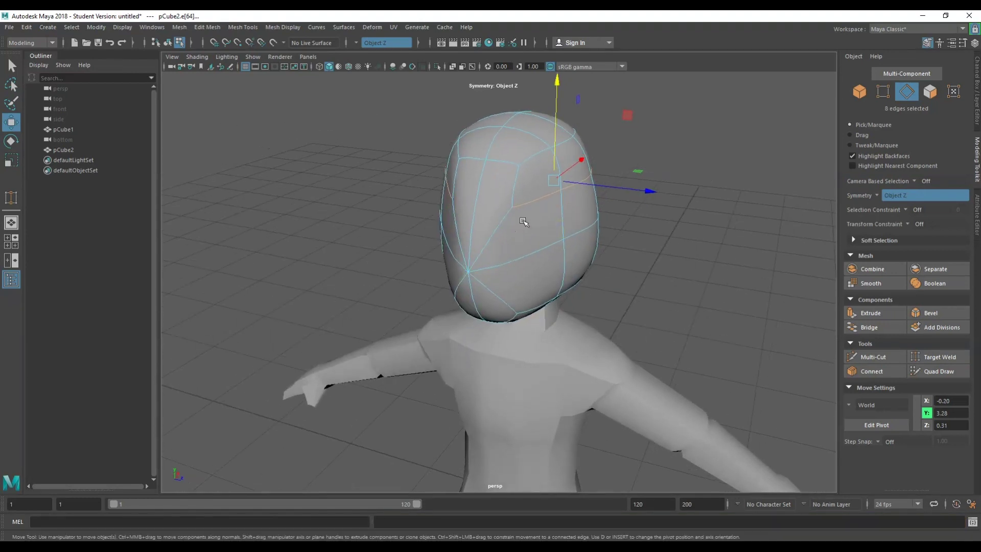
- Lower the new edge loop to about 3.03 in Y and undo its other shifts
{"action": "left_click_drag", "start_coordinate": [558, 110], "coordinate": [595, 138]}
{"action": "left_click_drag", "start_coordinate": [613, 197], "coordinate": [625, 198]}
{"action": "left_click_drag", "start_coordinate": [626, 198], "coordinate": [671, 203], "text": "alt"}
{"action": "left_click_drag", "start_coordinate": [542, 191], "coordinate": [495, 175], "text": "alt"}
{"action": "key", "text": "ctrl+z"}
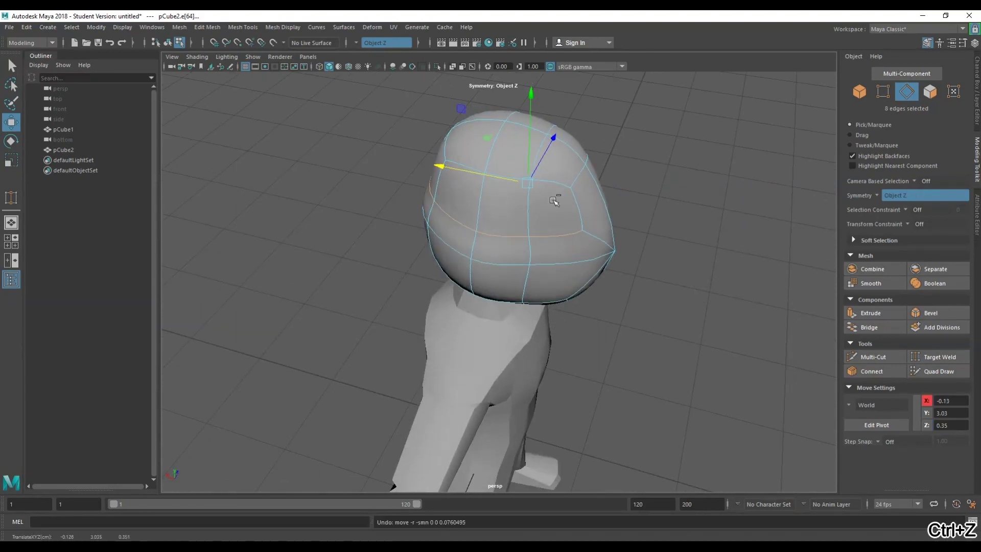
{"action": "left_click_drag", "start_coordinate": [570, 233], "coordinate": [469, 150], "text": "alt"}
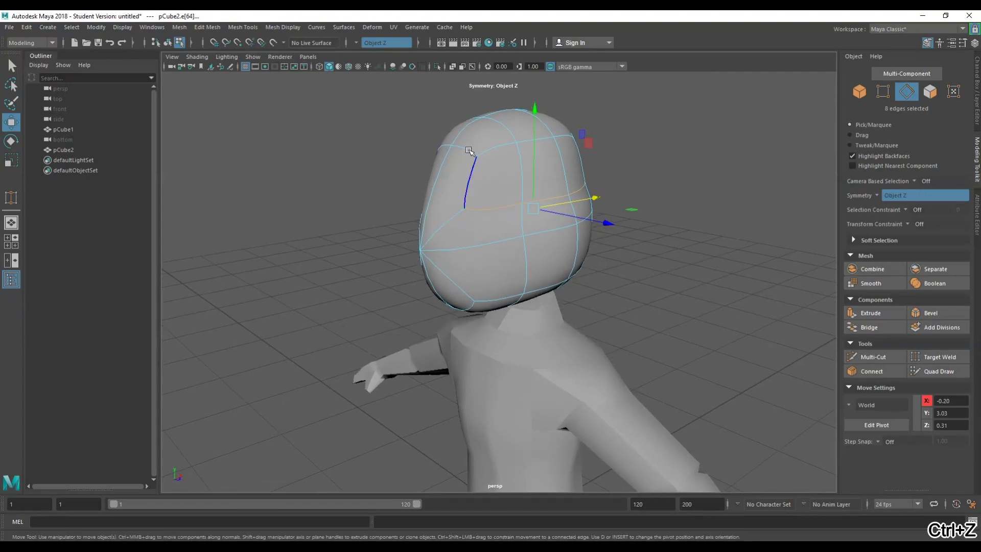
- Select the upper front centre vertex with its neighbouring corner vertices and lower them to about 3.07 in Y
{"action": "right_click_drag", "start_coordinate": [429, 131], "coordinate": [378, 131]}
{"action": "left_click", "coordinate": [451, 146]}
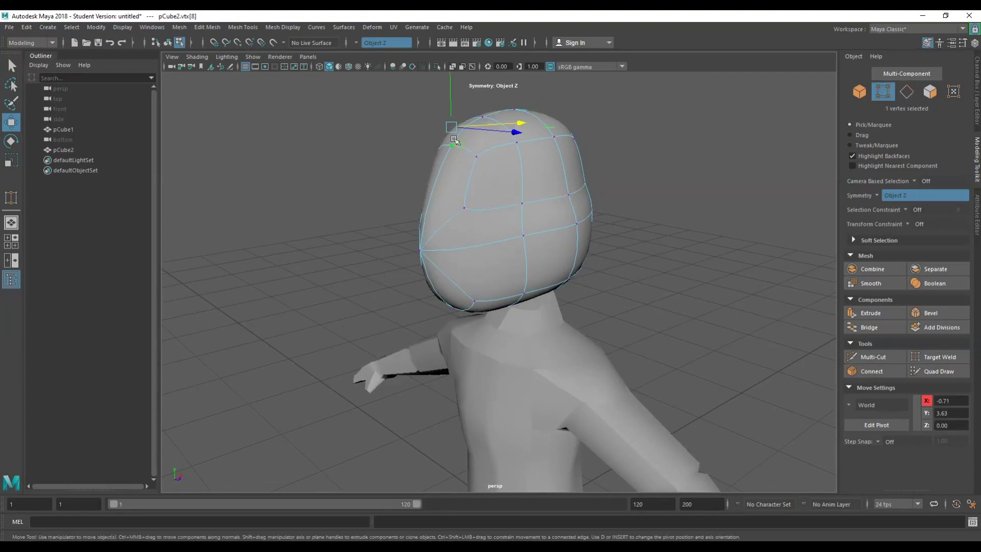
{"action": "left_click_drag", "start_coordinate": [449, 114], "coordinate": [448, 155]}
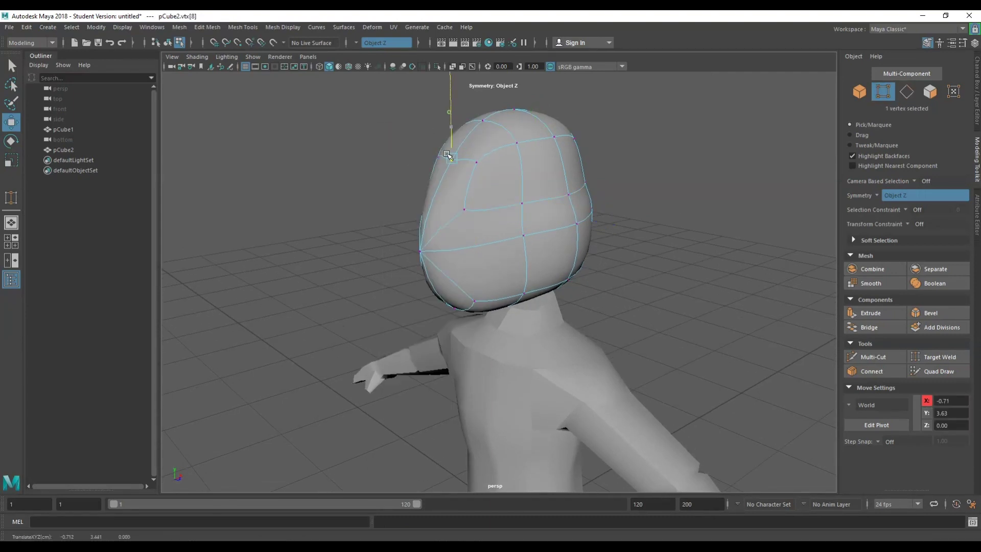
{"action": "key", "text": "ctrl+z"}
{"action": "left_click", "coordinate": [474, 155], "text": "shift"}
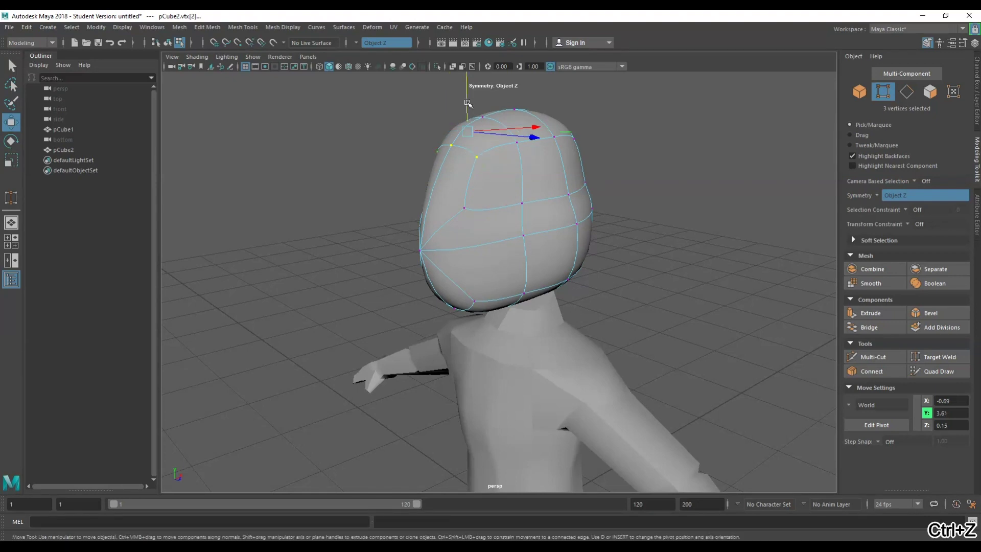
{"action": "left_click_drag", "start_coordinate": [467, 103], "coordinate": [470, 175]}
- Lower the three brow vertices to about 2.93 in Y, and raise them together with the nose vertex to about 3.03
{"action": "left_click_drag", "start_coordinate": [399, 194], "coordinate": [634, 170], "text": "alt"}
{"action": "left_click", "coordinate": [390, 229]}
{"action": "left_click", "coordinate": [422, 205]}
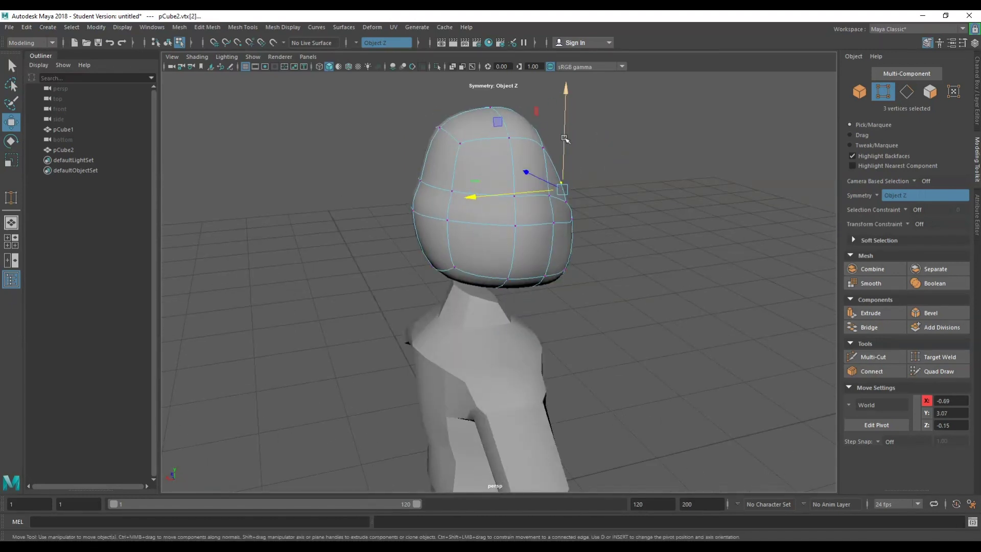
{"action": "left_click_drag", "start_coordinate": [564, 138], "coordinate": [497, 140]}
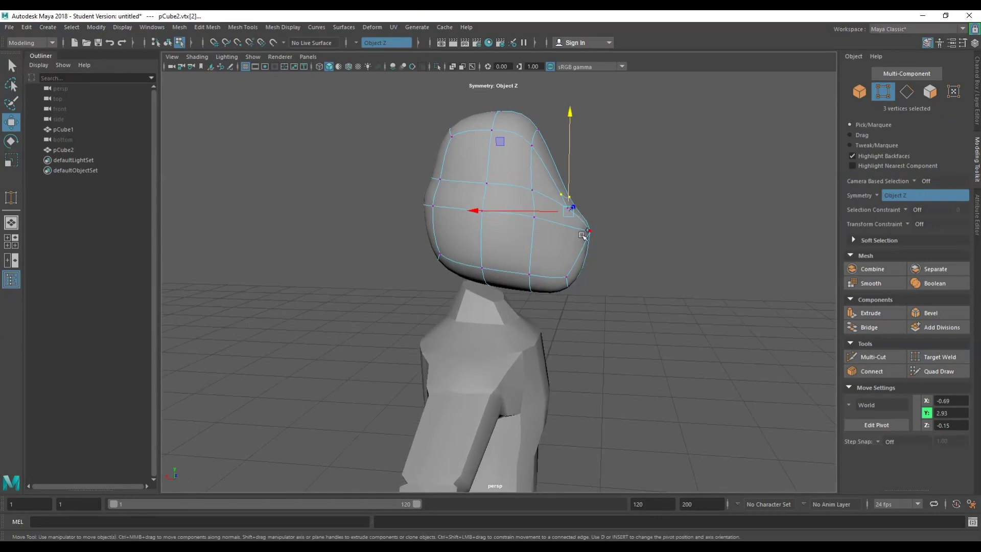
{"action": "left_click", "coordinate": [588, 230], "text": "shift"}
{"action": "left_click_drag", "start_coordinate": [586, 192], "coordinate": [586, 170]}
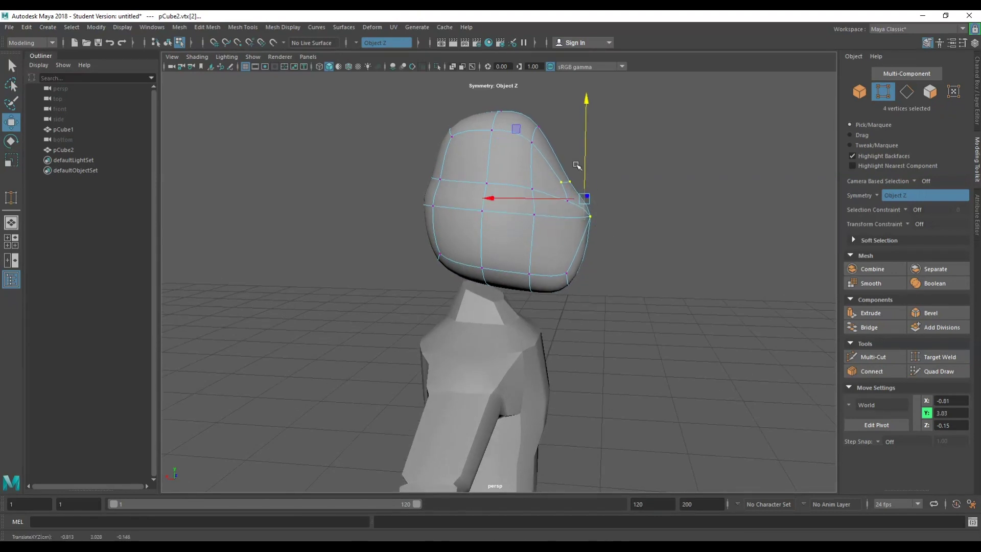
- Shape the forehead by placing its upper centre vertex at about -0.79 in X and 3.55 in Y
{"action": "left_click", "coordinate": [533, 126]}
{"action": "left_click_drag", "start_coordinate": [500, 112], "coordinate": [543, 122]}
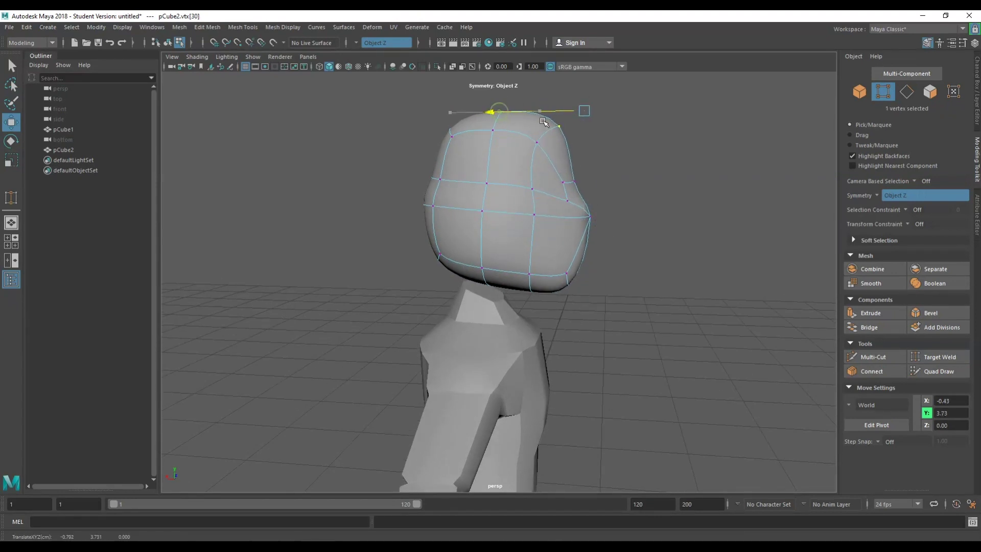
{"action": "middle_click_drag", "start_coordinate": [594, 114], "coordinate": [591, 159], "text": "alt"}
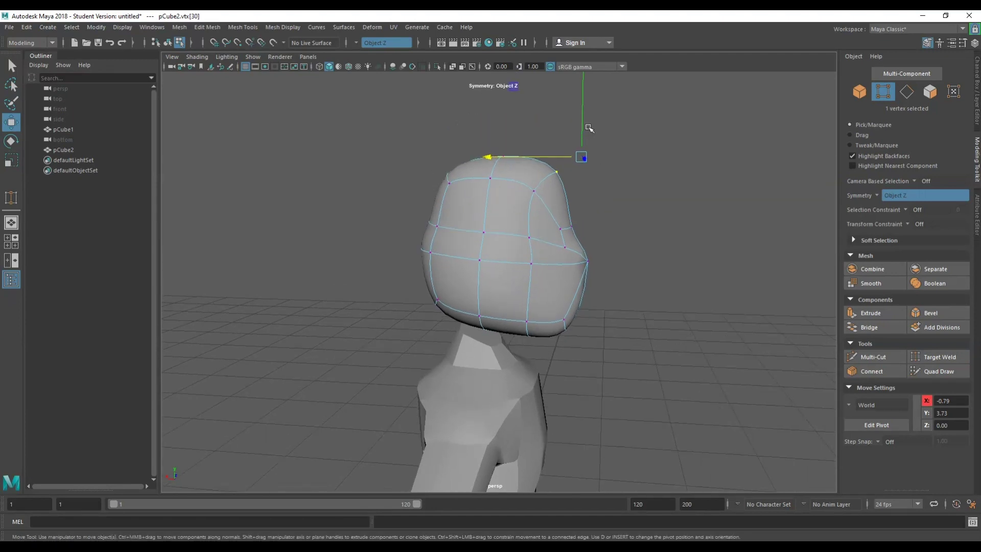
{"action": "left_click_drag", "start_coordinate": [585, 126], "coordinate": [583, 149]}
- Move the central nose vertex forward to about -1.04 in X
{"action": "left_click_drag", "start_coordinate": [556, 189], "coordinate": [434, 202], "text": "alt"}
{"action": "scroll", "coordinate": [530, 271], "scroll_direction": "up", "scroll_amount": 5}
{"action": "mouse_move", "coordinate": [526, 284]}
{"action": "left_mouse_down", "text": "alt"}
{"action": "mouse_move", "coordinate": [582, 295]}
{"action": "mouse_move", "coordinate": [620, 286]}
{"action": "mouse_move", "coordinate": [528, 267]}
{"action": "mouse_move", "coordinate": [516, 282]}
{"action": "mouse_move", "coordinate": [524, 286]}
{"action": "left_mouse_up", "text": "alt"}
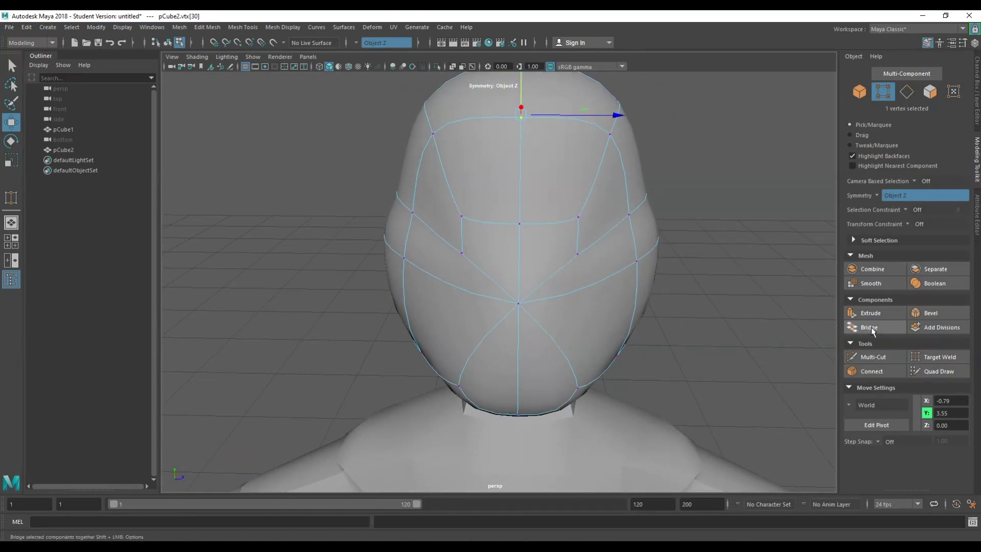
{"action": "left_click", "coordinate": [934, 356]}
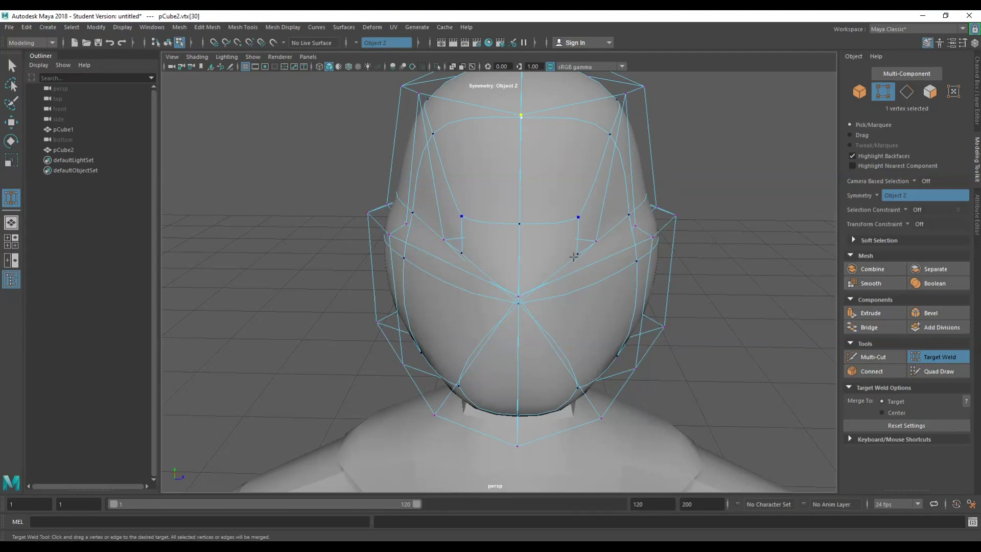
{"action": "key", "text": "q"}
{"action": "left_click_drag", "start_coordinate": [584, 260], "coordinate": [338, 272], "text": "alt"}
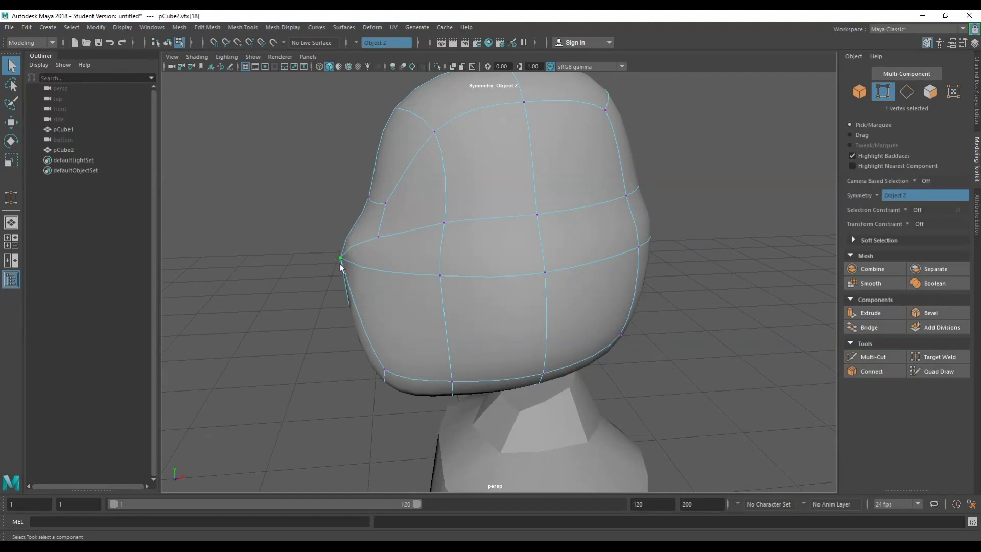
{"action": "key", "text": "w"}
{"action": "left_click_drag", "start_coordinate": [378, 246], "coordinate": [360, 248]}
- Nudge the lower inner face vertices inward in Z and pull the cheek vertices forward to about -0.59 in X
{"action": "left_click_drag", "start_coordinate": [360, 247], "coordinate": [474, 283], "text": "alt"}
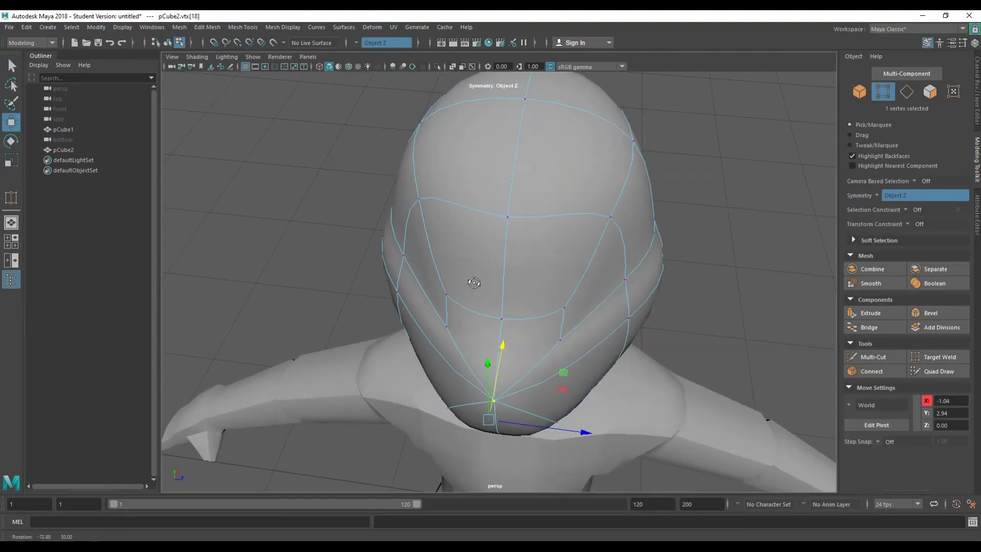
{"action": "left_click", "coordinate": [564, 335]}
{"action": "left_click_drag", "start_coordinate": [614, 372], "coordinate": [605, 368]}
{"action": "left_click", "coordinate": [392, 296]}
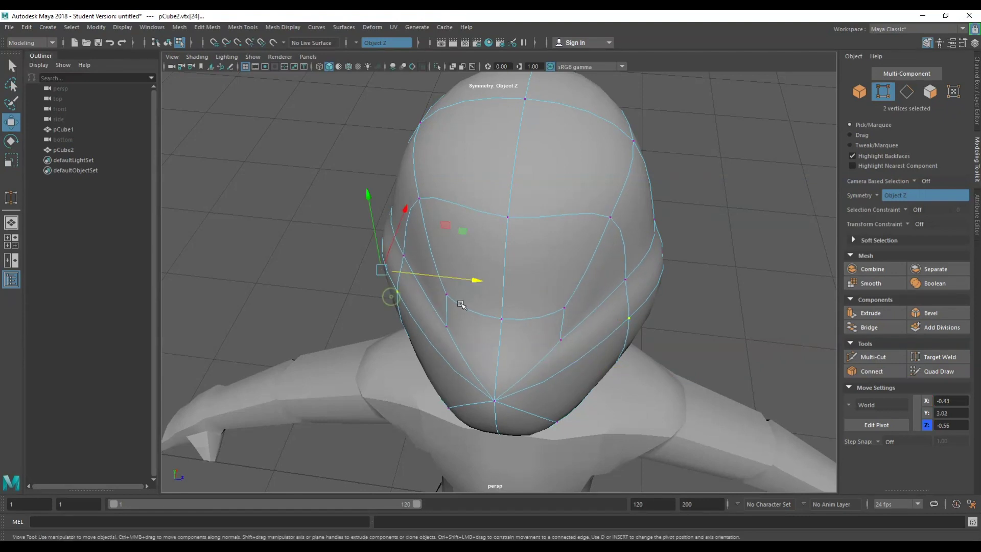
{"action": "left_click_drag", "start_coordinate": [403, 225], "coordinate": [394, 252]}
{"action": "left_click_drag", "start_coordinate": [537, 280], "coordinate": [401, 301], "text": "alt"}
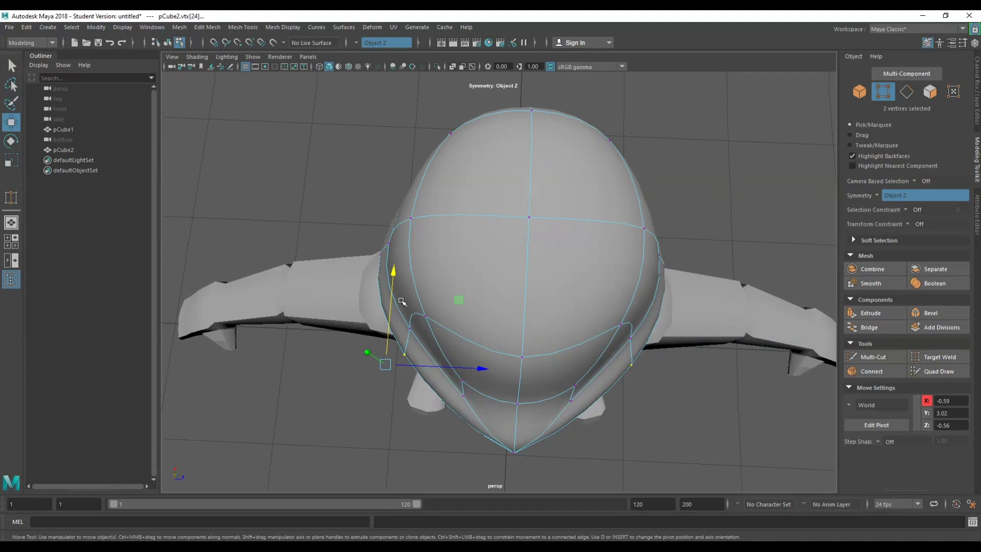
- Narrow the head by bringing its widest side vertices and the adjacent cheek vertices inward in Z
{"action": "left_click", "coordinate": [386, 254]}
{"action": "left_click_drag", "start_coordinate": [400, 255], "coordinate": [435, 257]}
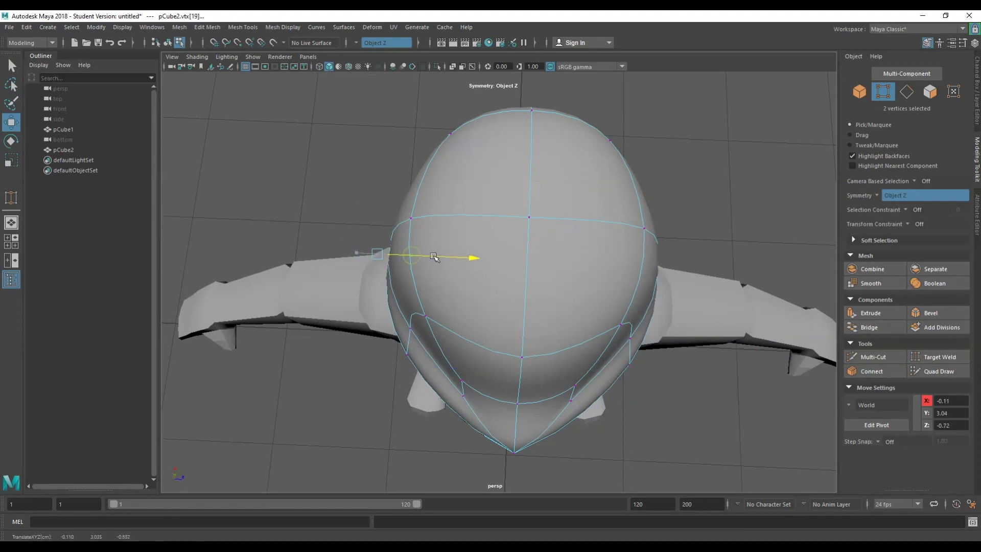
{"action": "left_click", "coordinate": [417, 333]}
{"action": "left_click_drag", "start_coordinate": [455, 324], "coordinate": [470, 325]}
{"action": "left_click_drag", "start_coordinate": [431, 279], "coordinate": [676, 331]}
{"action": "left_click_drag", "start_coordinate": [592, 362], "coordinate": [597, 363]}
{"action": "left_click", "coordinate": [666, 247]}
{"action": "left_click_drag", "start_coordinate": [607, 302], "coordinate": [520, 333], "text": "alt"}
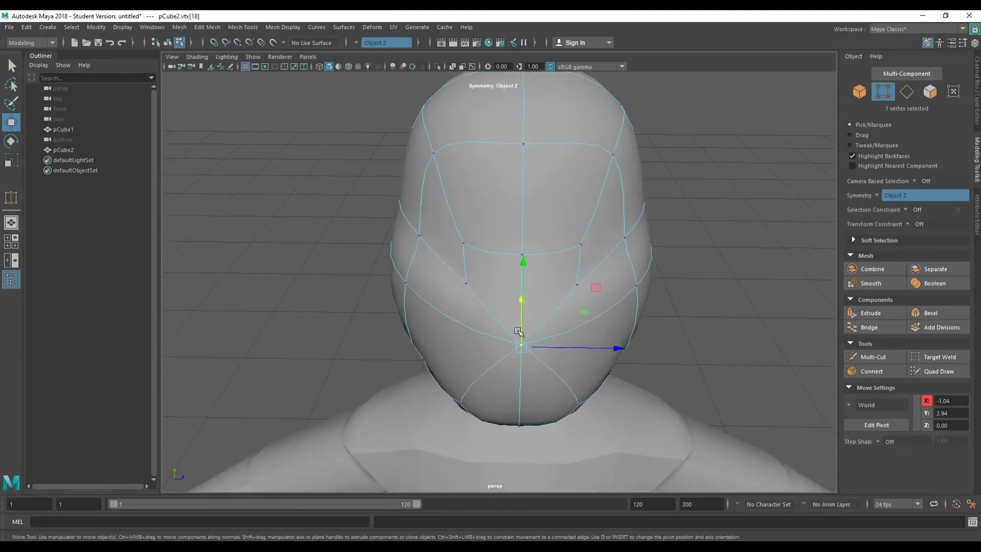
- Move the lower jaw side vertices outward in Z
{"action": "scroll", "coordinate": [560, 300], "scroll_direction": "down", "scroll_amount": 5}
{"action": "key", "text": "q"}
{"action": "left_click", "coordinate": [666, 260]}
{"action": "left_click_drag", "start_coordinate": [574, 310], "coordinate": [570, 284], "text": "alt"}
{"action": "scroll", "coordinate": [570, 284], "scroll_direction": "down", "scroll_amount": 5}
{"action": "scroll", "coordinate": [569, 284], "scroll_direction": "up", "scroll_amount": 3}
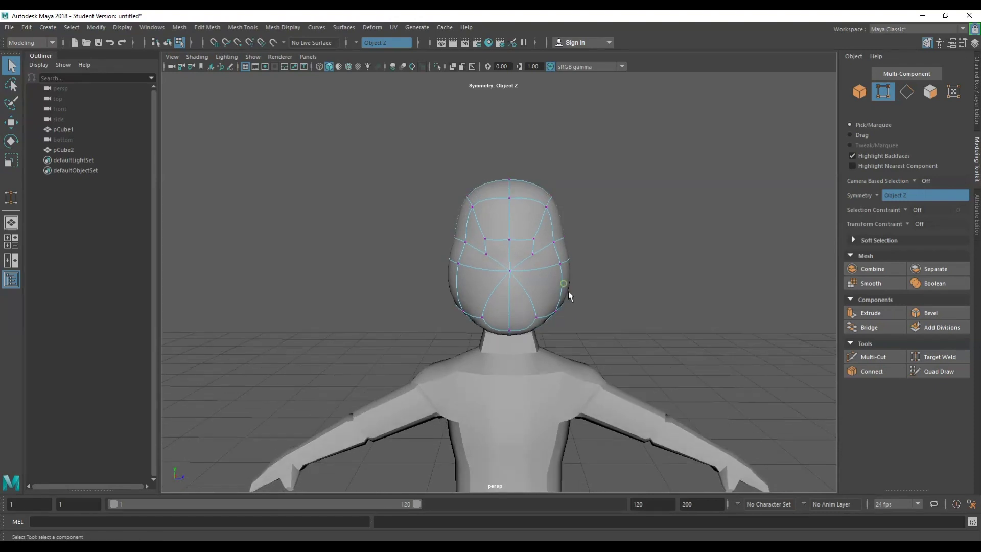
{"action": "key", "text": "w"}
{"action": "left_click_drag", "start_coordinate": [587, 317], "coordinate": [594, 318]}
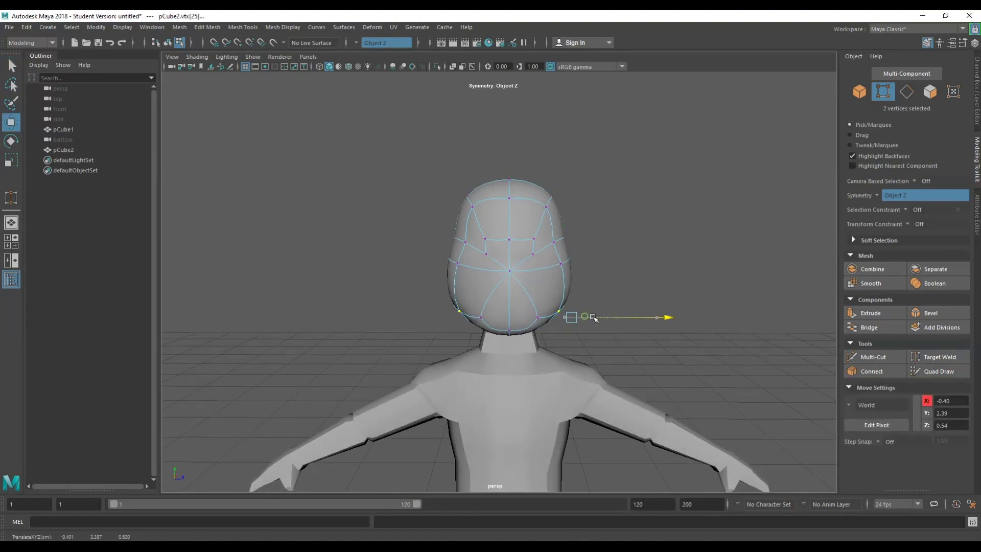
- Push the nose vertex slightly back in X
{"action": "scroll", "coordinate": [560, 210], "scroll_direction": "up", "scroll_amount": 2}
{"action": "left_click_drag", "start_coordinate": [560, 210], "coordinate": [656, 230], "text": "alt"}
{"action": "left_click", "coordinate": [618, 258]}
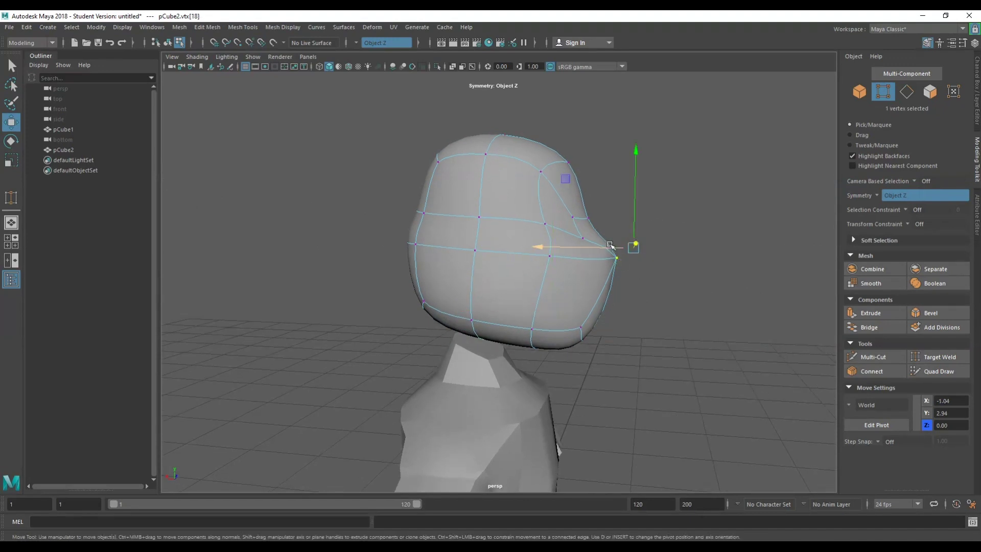
{"action": "left_click_drag", "start_coordinate": [595, 249], "coordinate": [516, 339]}
- Move the chin's centre vertex back to about -0.66 in X and raise it in Y
{"action": "left_click", "coordinate": [585, 337]}
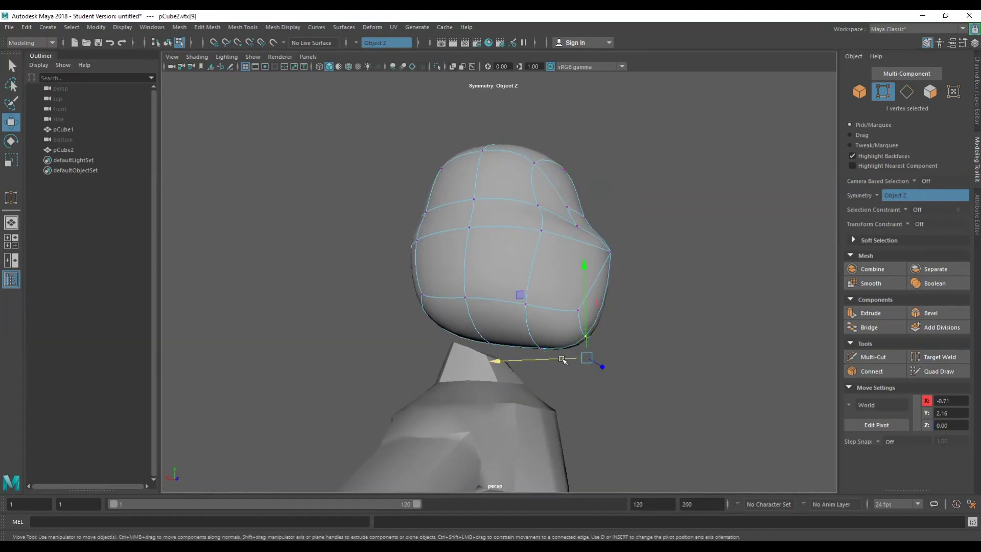
{"action": "left_click_drag", "start_coordinate": [562, 360], "coordinate": [552, 359]}
{"action": "left_click_drag", "start_coordinate": [582, 319], "coordinate": [583, 300]}
- Place the pair of vertices beside the chin at about -0.69 in X
{"action": "key", "text": "q"}
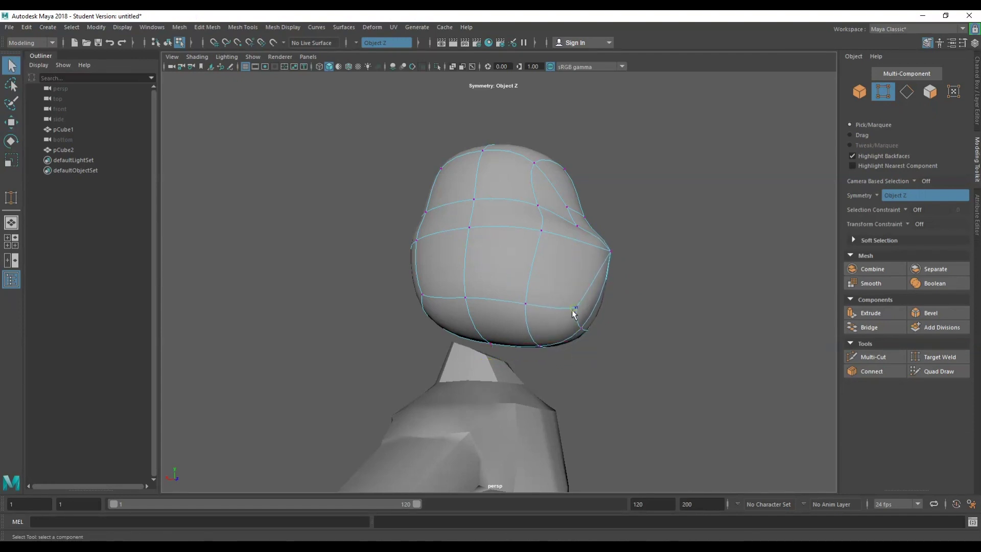
{"action": "key", "text": "w"}
{"action": "left_click_drag", "start_coordinate": [564, 331], "coordinate": [398, 352]}
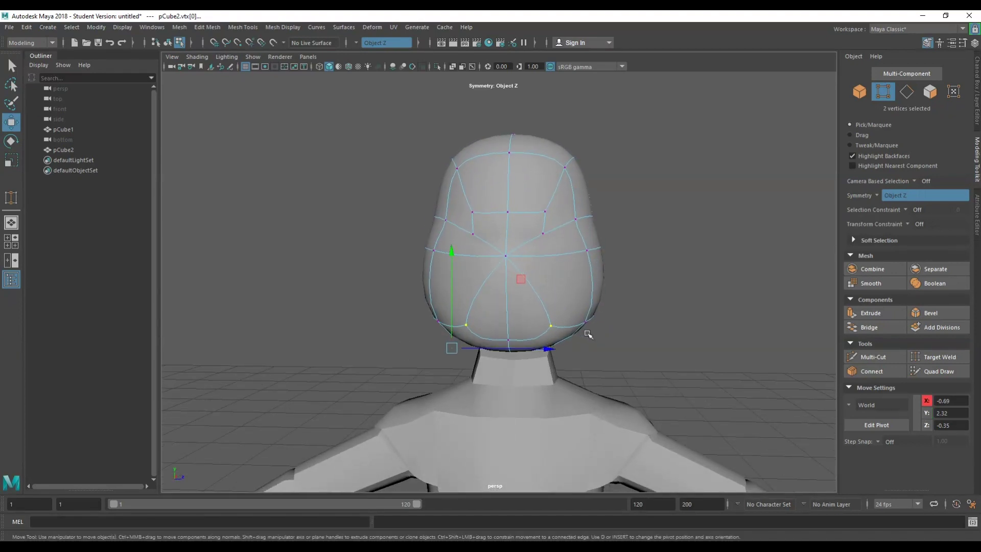
{"action": "left_click_drag", "start_coordinate": [525, 348], "coordinate": [593, 317], "text": "alt"}
- Lower the chin's centre vertex together with the central under-chin vertex in Y
{"action": "key", "text": "q"}
{"action": "left_click", "coordinate": [514, 338]}
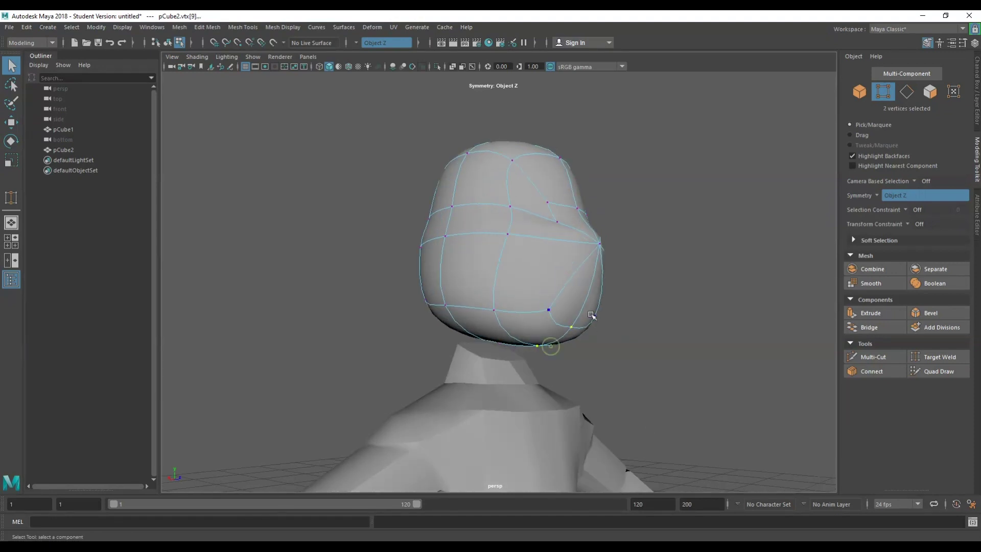
{"action": "key", "text": "w"}
{"action": "left_click_drag", "start_coordinate": [553, 278], "coordinate": [552, 306]}
{"action": "left_click_drag", "start_coordinate": [551, 307], "coordinate": [601, 316], "text": "alt"}
- Adjust the mirrored rear jaw side vertices in Z
{"action": "left_click", "coordinate": [599, 302]}
{"action": "left_click", "coordinate": [587, 298]}
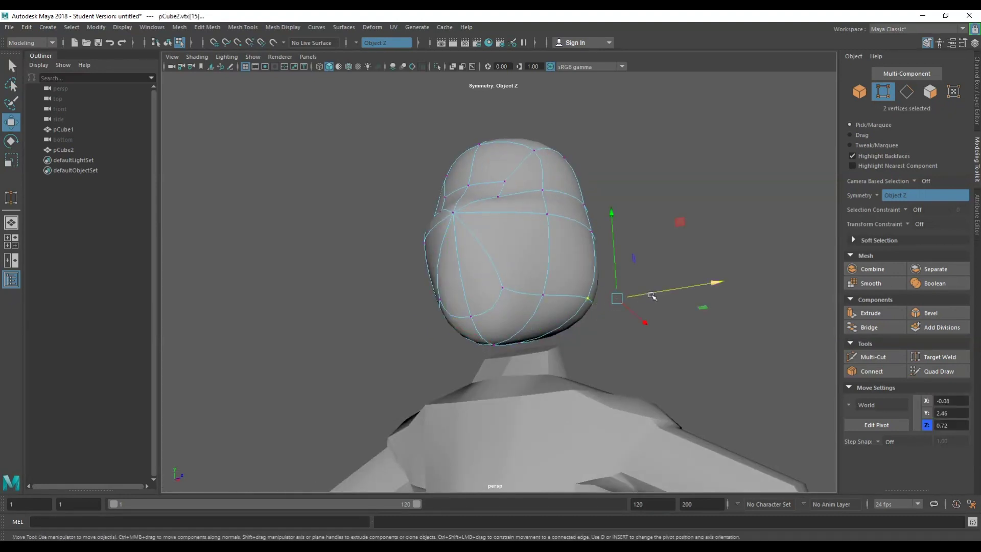
{"action": "left_click_drag", "start_coordinate": [651, 295], "coordinate": [663, 318]}
{"action": "left_click_drag", "start_coordinate": [663, 317], "coordinate": [646, 320], "text": "alt"}
- Adjust the central under-chin vertex's height and place the chin's centre vertex at about 2.11 in Y
{"action": "left_click", "coordinate": [529, 344]}
{"action": "left_click", "coordinate": [527, 357]}
{"action": "mouse_move", "coordinate": [573, 360]}
{"action": "left_mouse_down", "text": "alt"}
{"action": "mouse_move", "coordinate": [549, 363]}
{"action": "mouse_move", "coordinate": [533, 349]}
{"action": "mouse_move", "coordinate": [571, 354]}
{"action": "left_mouse_up", "text": "alt"}
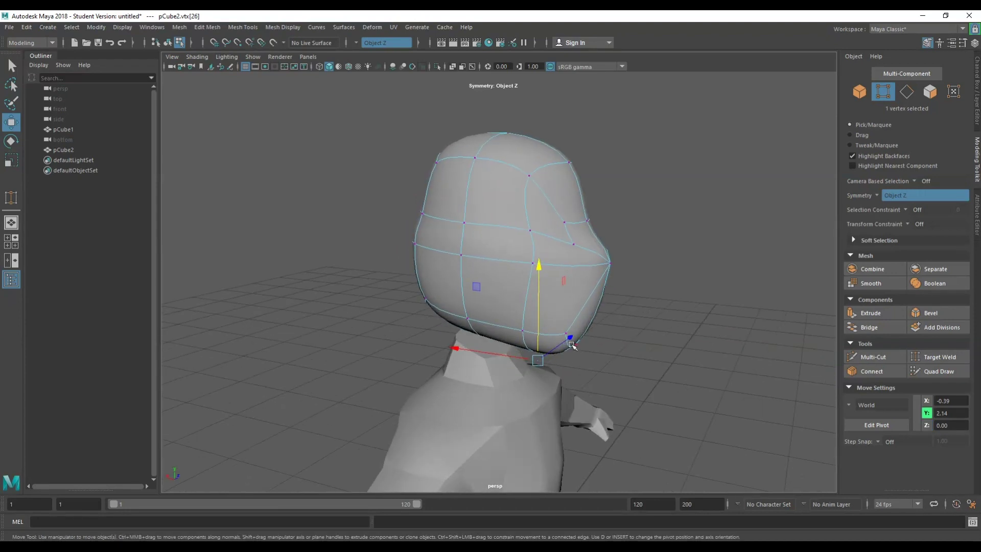
{"action": "left_click_drag", "start_coordinate": [571, 318], "coordinate": [573, 322]}
- Try pulling the chin's centre vertex forward to about -0.75 in X, then undo the move
{"action": "left_click_drag", "start_coordinate": [552, 364], "coordinate": [565, 368]}
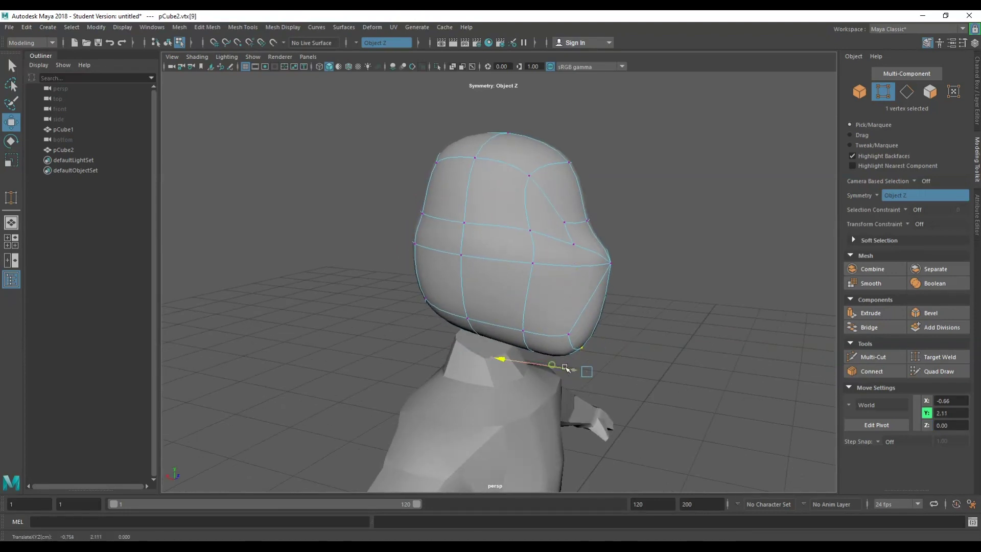
{"action": "left_click_drag", "start_coordinate": [582, 310], "coordinate": [424, 325], "text": "alt"}
{"action": "key", "text": "ctrl+z"}
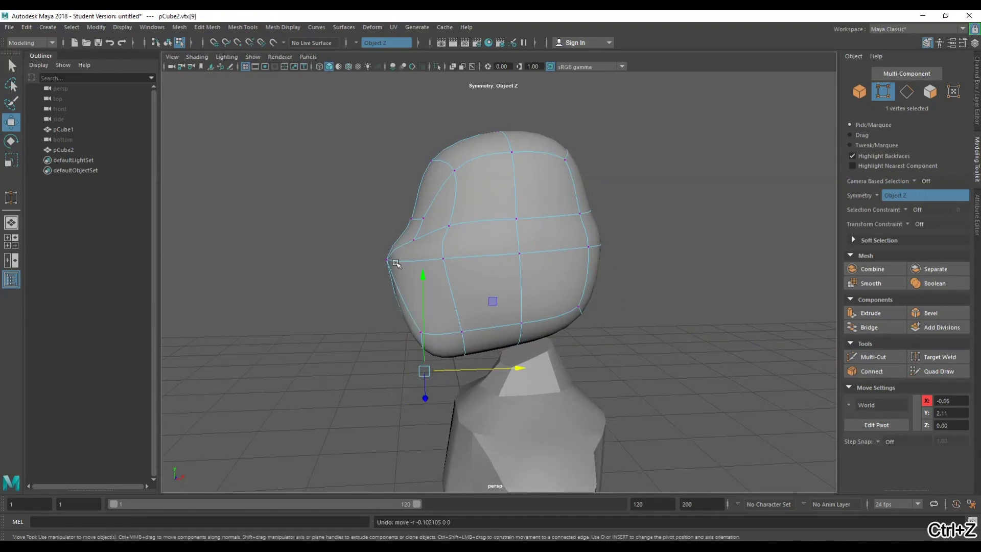
- Move the nose vertex forward to about -1.05 in X and up to about 2.99 in Y
{"action": "left_click", "coordinate": [389, 258]}
{"action": "left_click_drag", "start_coordinate": [393, 248], "coordinate": [388, 250]}
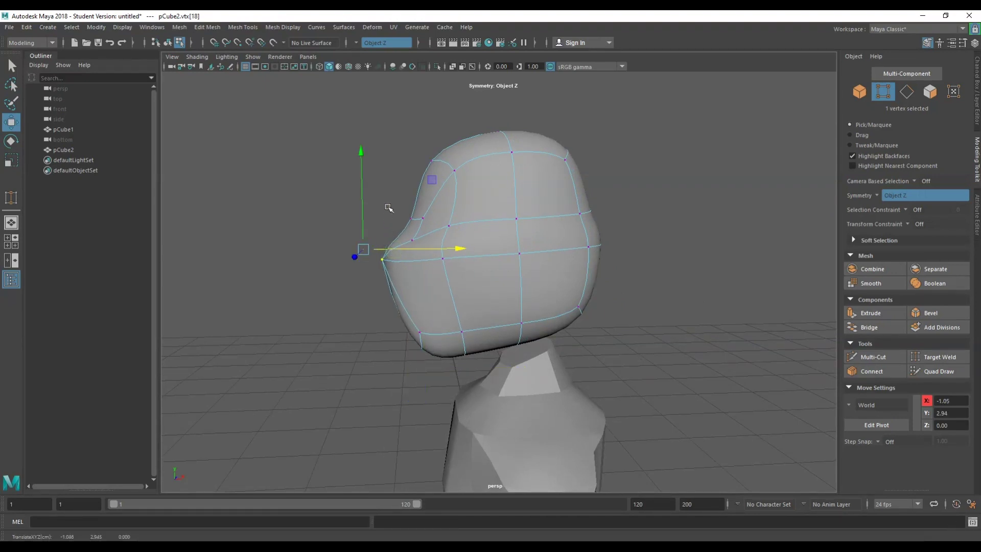
{"action": "left_click_drag", "start_coordinate": [362, 185], "coordinate": [363, 175]}
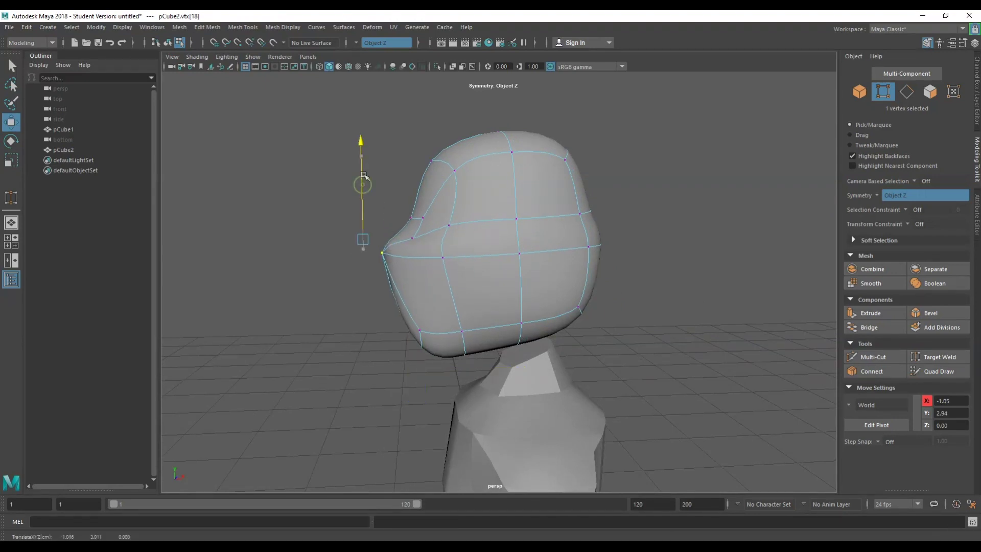
- Adjust the central brow and lower inner face vertices in Y, and place the outer brow vertices at about 0.51 in Z
{"action": "left_click", "coordinate": [411, 217]}
{"action": "left_click", "coordinate": [412, 239], "text": "shift"}
{"action": "left_click_drag", "start_coordinate": [418, 265], "coordinate": [549, 274], "text": "alt"}
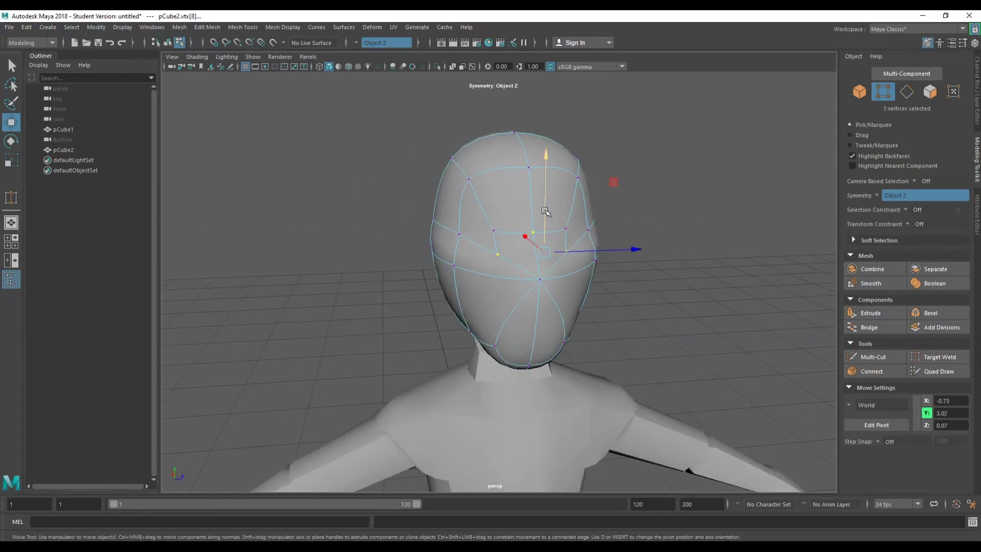
{"action": "left_click_drag", "start_coordinate": [545, 210], "coordinate": [631, 319]}
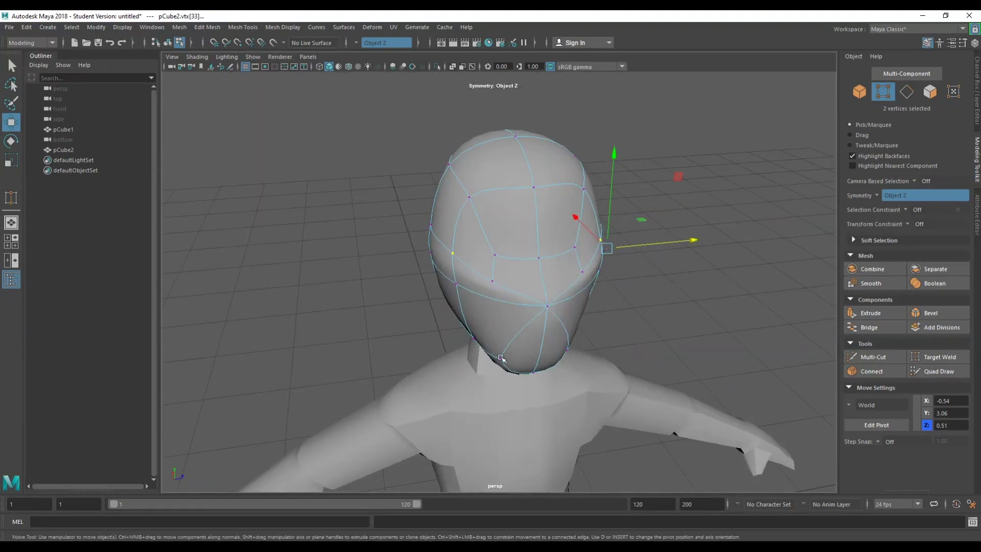
- Adjust the central under-chin vertex, and display the body mesh with smooth preview
{"action": "left_click_drag", "start_coordinate": [524, 338], "coordinate": [417, 332]}
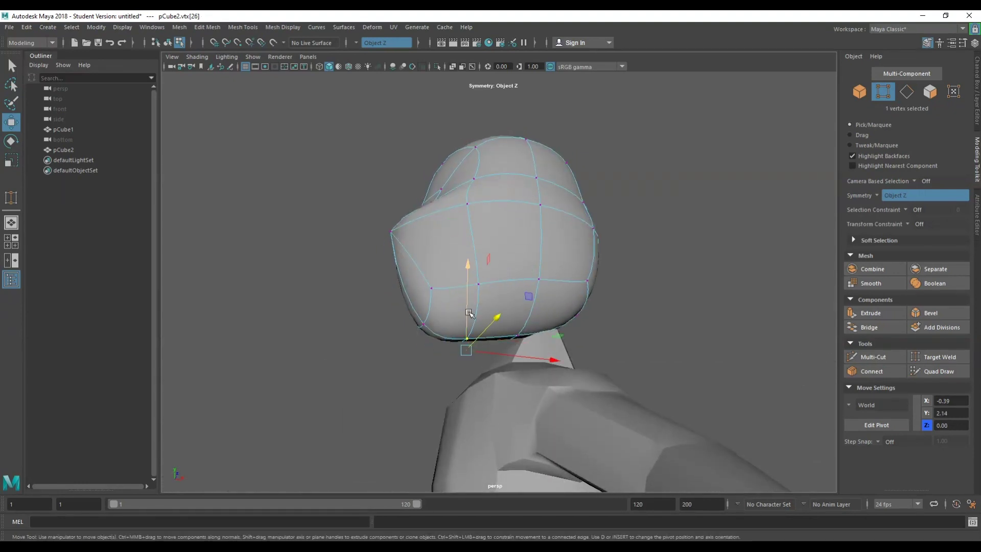
{"action": "left_click_drag", "start_coordinate": [469, 312], "coordinate": [467, 312]}
{"action": "scroll", "coordinate": [561, 309], "scroll_direction": "down", "scroll_amount": 1}
{"action": "right_click_drag", "start_coordinate": [738, 222], "coordinate": [772, 207]}
{"action": "left_click", "coordinate": [577, 375]}
{"action": "key", "text": "3"}
{"action": "left_click", "coordinate": [642, 322]}
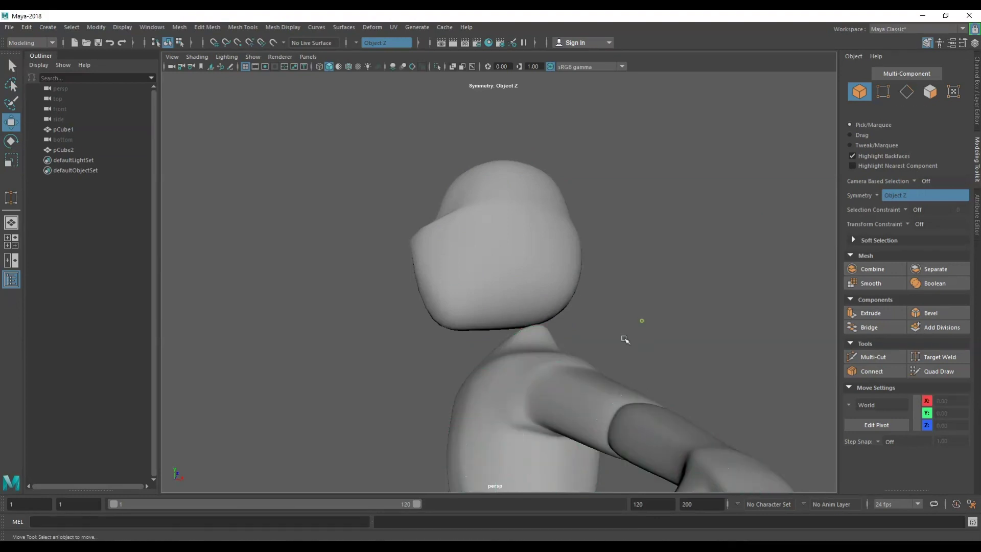
- Move the head's outer brow vertices inward to about 0.49 in Z and up to about 3.08 in Y
{"action": "left_click_drag", "start_coordinate": [623, 352], "coordinate": [694, 363], "text": "alt"}
{"action": "scroll", "coordinate": [692, 350], "scroll_direction": "down", "scroll_amount": 5}
{"action": "left_click_drag", "start_coordinate": [615, 365], "coordinate": [485, 301], "text": "alt"}
{"action": "left_click", "coordinate": [506, 191]}
{"action": "scroll", "coordinate": [514, 158], "scroll_direction": "up", "scroll_amount": 5}
{"action": "middle_click_drag", "start_coordinate": [517, 159], "coordinate": [512, 306], "text": "alt"}
{"action": "left_click_drag", "start_coordinate": [513, 306], "coordinate": [572, 286], "text": "alt"}
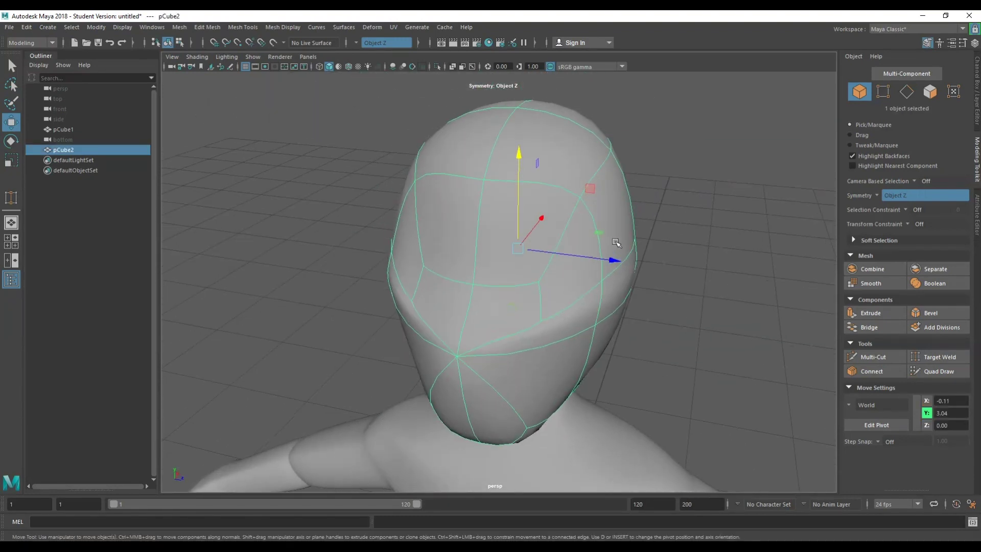
{"action": "right_click_drag", "start_coordinate": [615, 243], "coordinate": [565, 244]}
{"action": "left_click", "coordinate": [604, 297]}
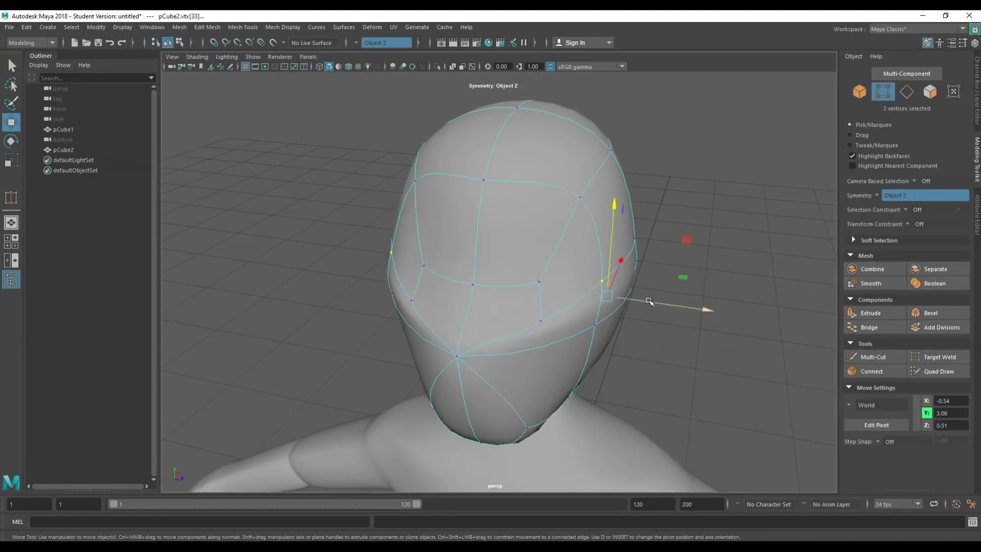
{"action": "left_click_drag", "start_coordinate": [648, 302], "coordinate": [640, 298]}
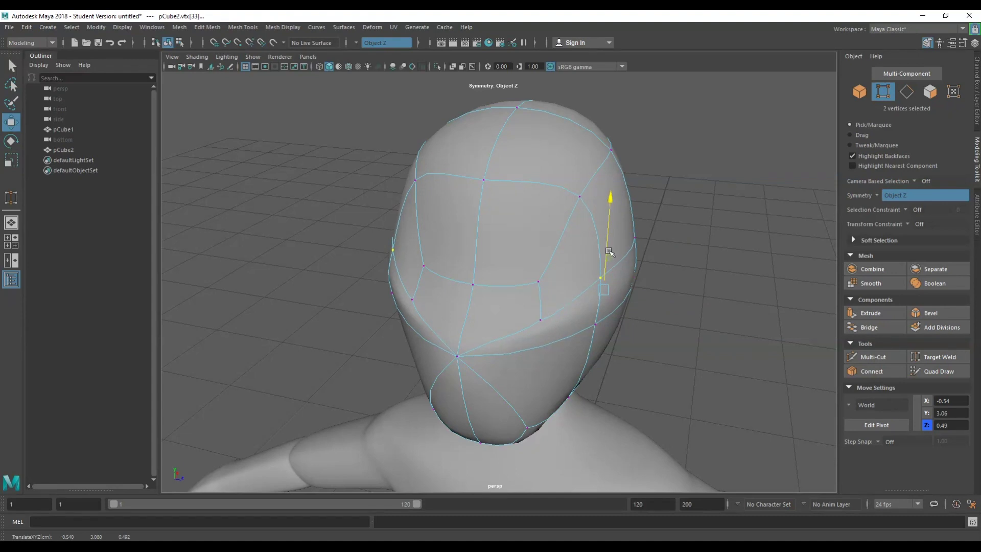
- Try welding the outer brow vertices to the nose vertex with Target Weld, then undo the weld
{"action": "left_click", "coordinate": [926, 356]}
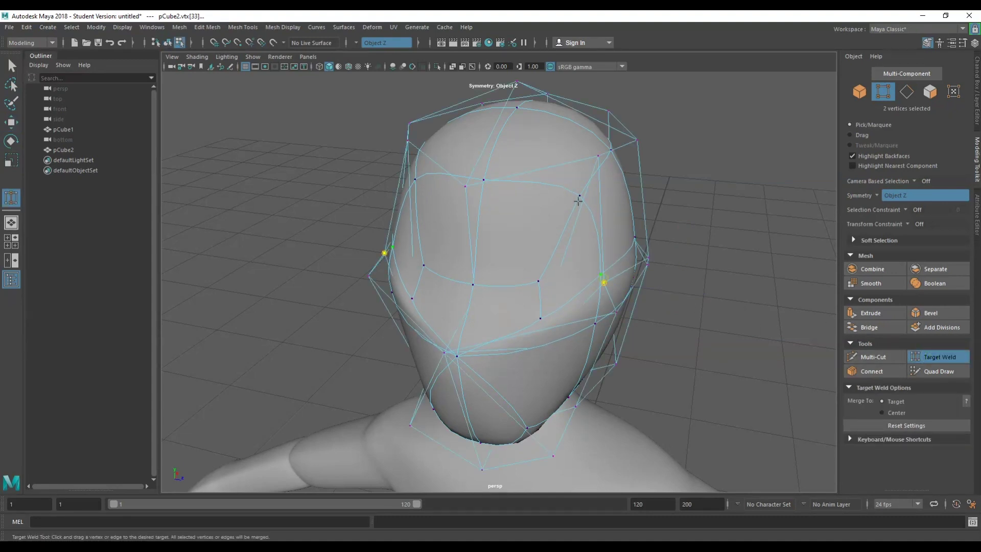
{"action": "left_click_drag", "start_coordinate": [578, 201], "coordinate": [585, 193]}
{"action": "left_click_drag", "start_coordinate": [600, 268], "coordinate": [547, 288], "text": "alt"}
{"action": "key", "text": "ctrl+z"}
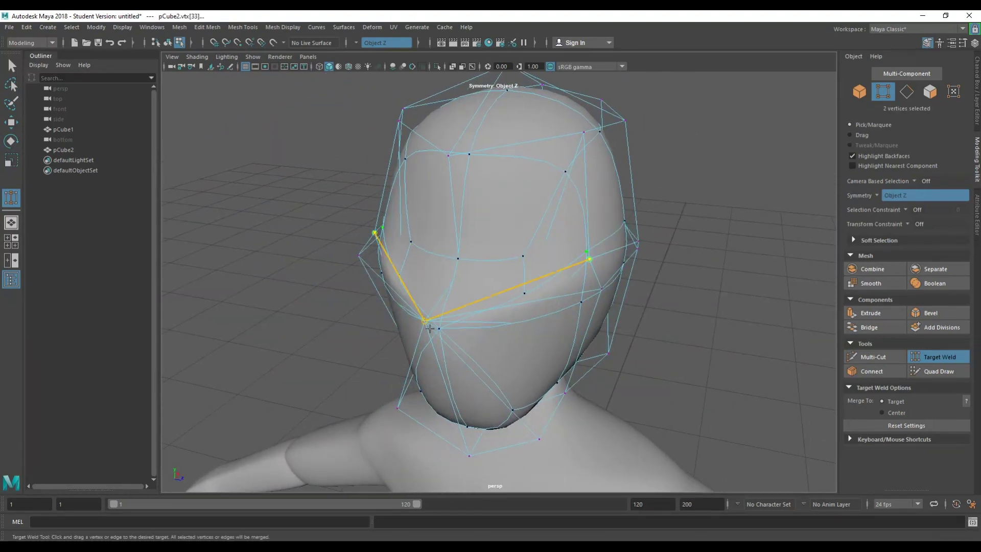
{"action": "left_click_drag", "start_coordinate": [430, 328], "coordinate": [430, 329]}
{"action": "key", "text": "ctrl+z"}
{"action": "key", "text": "ctrl+z"}
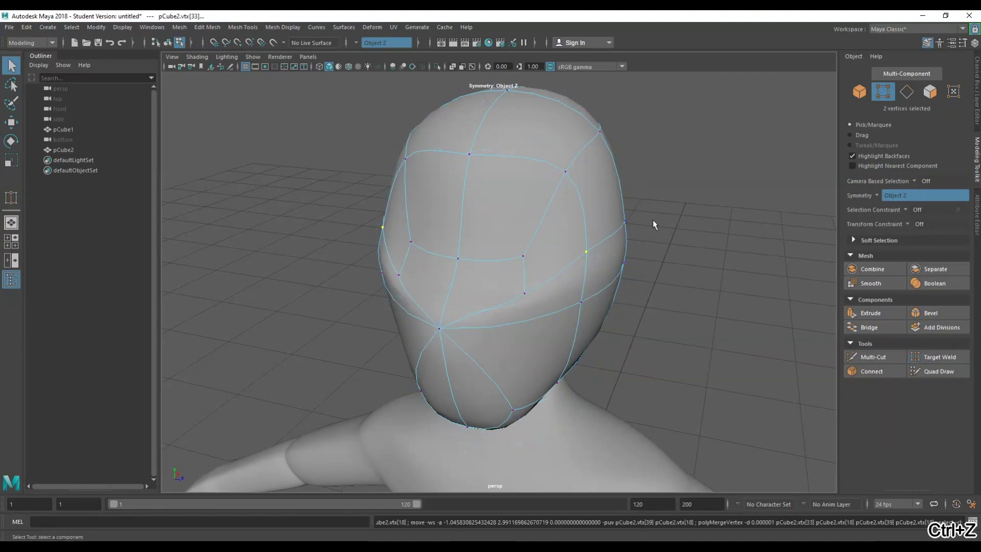
- Check the head's unsmoothed cage, and place the lower inner face vertices at about 2.89 in Y
{"action": "left_click_drag", "start_coordinate": [699, 273], "coordinate": [487, 302], "text": "alt"}
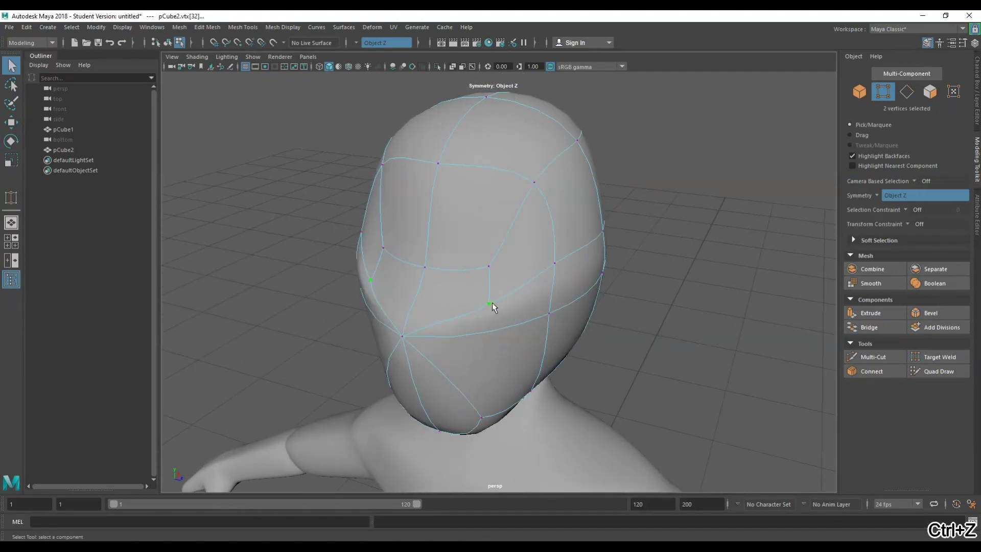
{"action": "key", "text": "1"}
{"action": "left_click", "coordinate": [676, 287]}
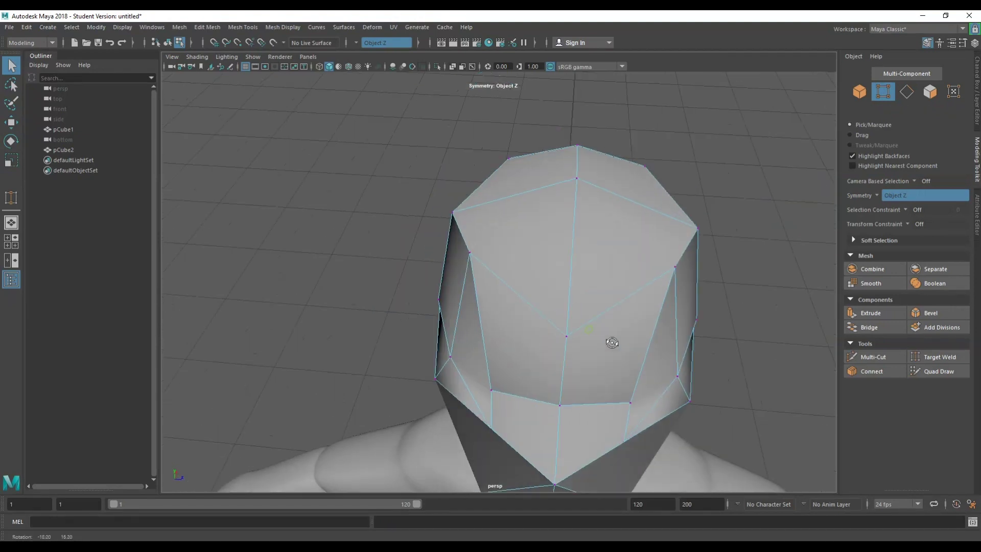
{"action": "left_click_drag", "start_coordinate": [676, 286], "coordinate": [467, 349], "text": "alt"}
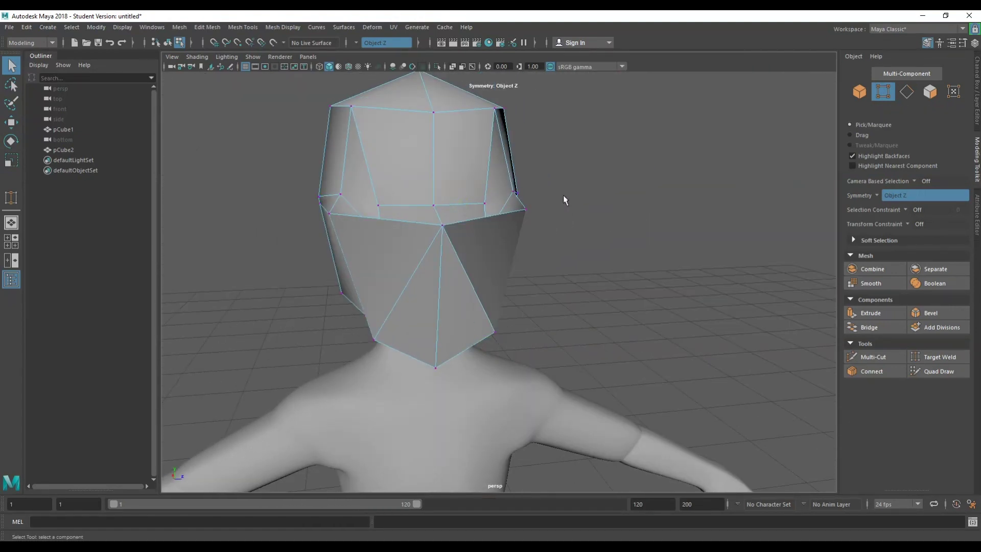
{"action": "key", "text": "3"}
{"action": "left_click_drag", "start_coordinate": [553, 247], "coordinate": [561, 281], "text": "alt"}
{"action": "left_click", "coordinate": [447, 265]}
{"action": "key", "text": "w"}
{"action": "left_click_drag", "start_coordinate": [569, 232], "coordinate": [572, 217]}
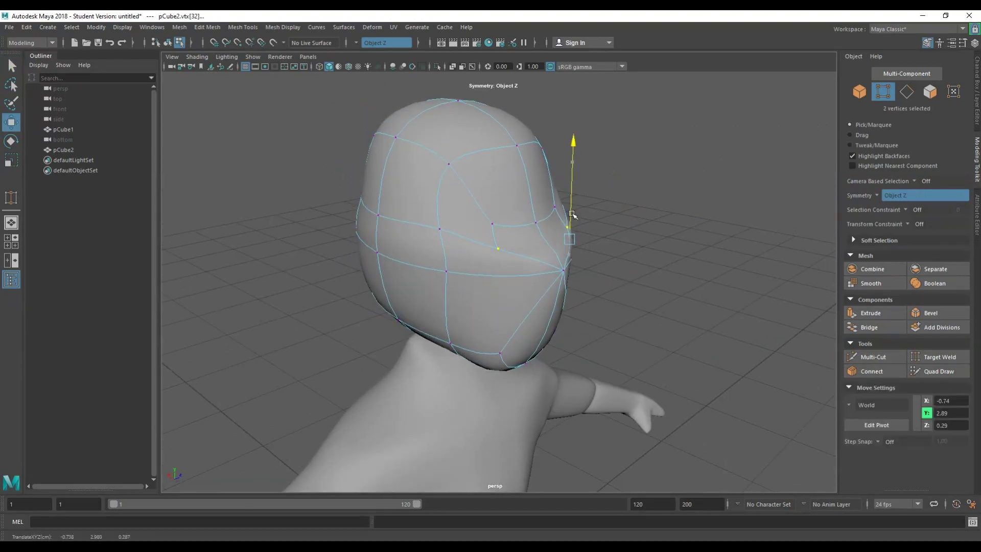
- Bring the lower jaw side vertices inward to about 0.47 in Z
{"action": "left_click_drag", "start_coordinate": [596, 258], "coordinate": [660, 224], "text": "alt"}
{"action": "left_click_drag", "start_coordinate": [554, 250], "coordinate": [450, 281], "text": "alt"}
{"action": "left_click", "coordinate": [468, 294]}
{"action": "left_click_drag", "start_coordinate": [513, 299], "coordinate": [402, 295]}
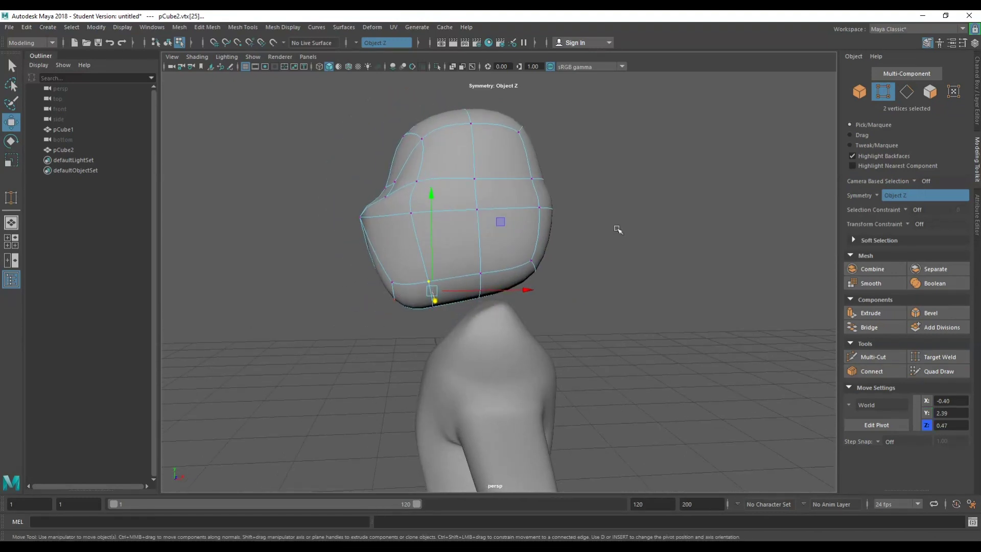
- Return to whole-object selection and lower the head to about 2.91 in Y
{"action": "right_click", "coordinate": [634, 191]}
{"action": "left_click", "coordinate": [685, 176]}
{"action": "left_click_drag", "start_coordinate": [472, 156], "coordinate": [469, 169]}
{"action": "left_click_drag", "start_coordinate": [469, 169], "coordinate": [588, 217], "text": "alt"}
{"action": "right_click_drag", "start_coordinate": [589, 214], "coordinate": [602, 205]}
{"action": "left_click", "coordinate": [602, 206]}
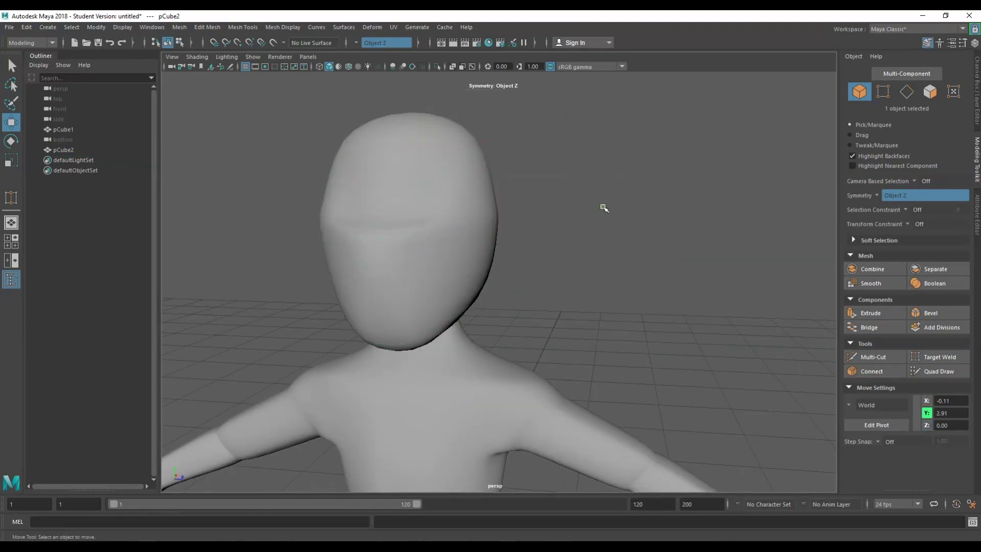
- Scale the whole head down to about 1.22 in X, 0.95 in Y and 1.18 in Z
{"action": "scroll", "coordinate": [602, 205], "scroll_direction": "down", "scroll_amount": 4}
{"action": "left_click_drag", "start_coordinate": [483, 339], "coordinate": [574, 216], "text": "alt"}
{"action": "left_click", "coordinate": [533, 237]}
{"action": "key", "text": "e"}
{"action": "key", "text": "r"}
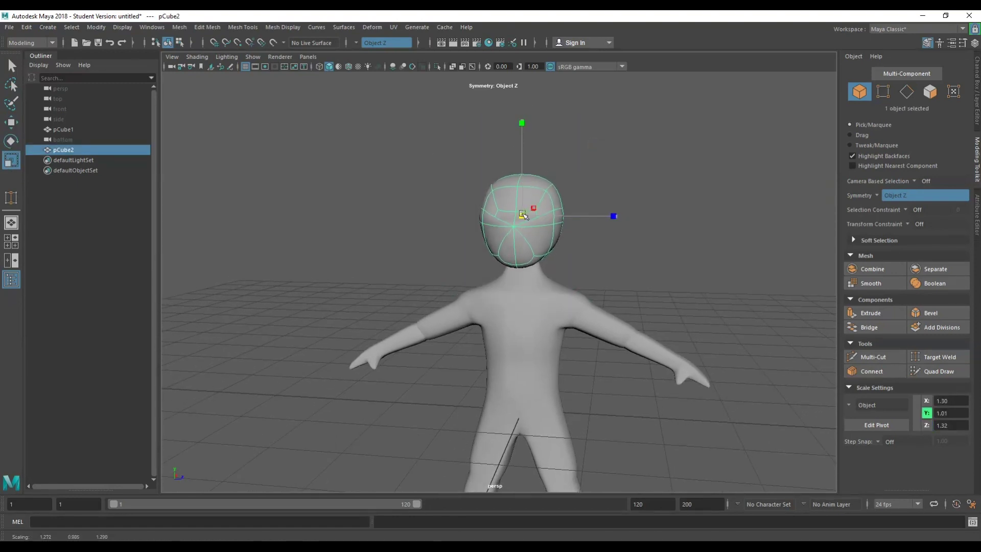
{"action": "mouse_move", "coordinate": [518, 218]}
{"action": "left_mouse_down", "text": "alt"}
{"action": "mouse_move", "coordinate": [571, 217]}
{"action": "mouse_move", "coordinate": [603, 199]}
{"action": "mouse_move", "coordinate": [502, 226]}
{"action": "left_mouse_up", "text": "alt"}
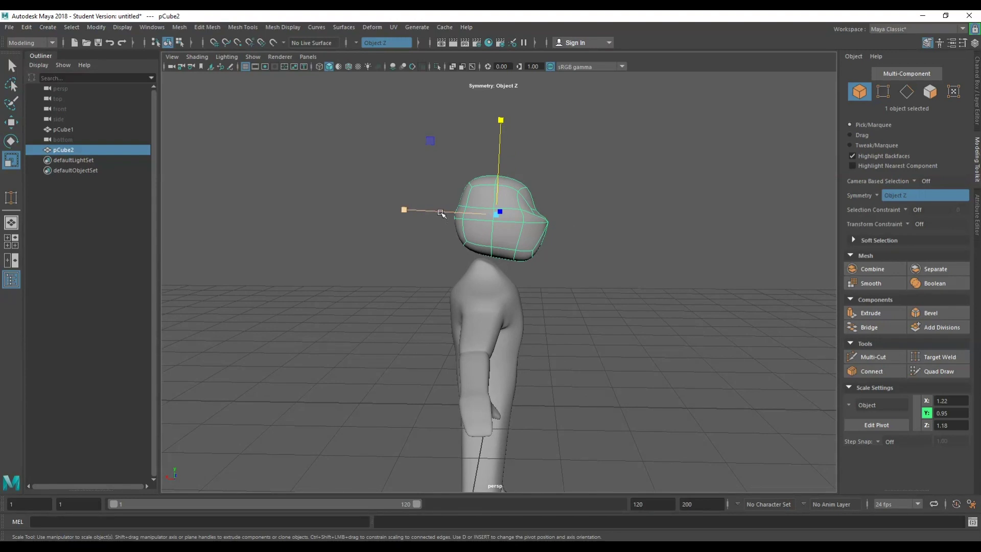
- Shorten the head's depth in X and lower it to about 2.79 in Y
{"action": "left_click_drag", "start_coordinate": [442, 213], "coordinate": [498, 201]}
{"action": "key", "text": "w"}
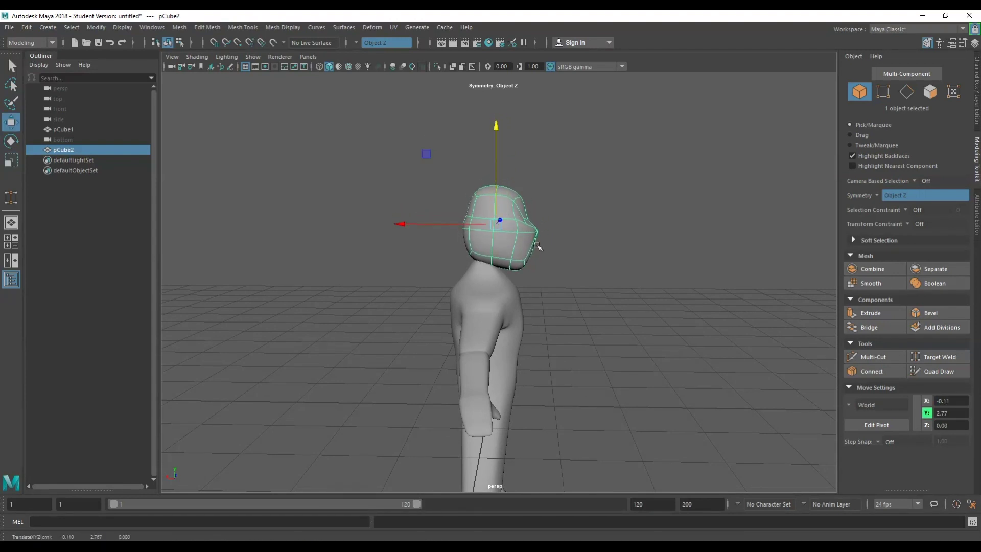
{"action": "left_click_drag", "start_coordinate": [536, 246], "coordinate": [277, 291], "text": "alt"}
- Examine the smoothed head's shape and its fit on the neck and body from several sides
{"action": "key", "text": "q"}
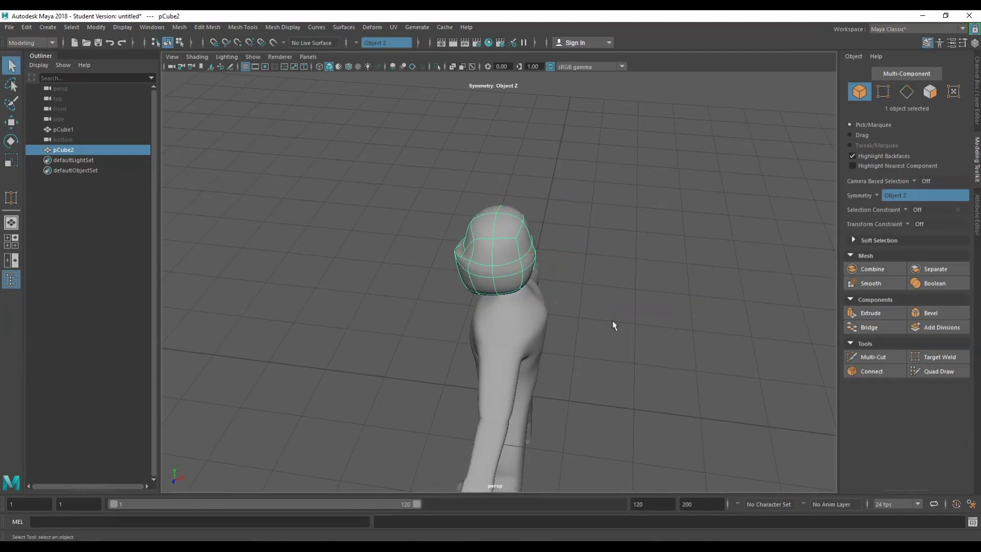
{"action": "left_click", "coordinate": [613, 325]}
{"action": "left_click_drag", "start_coordinate": [614, 325], "coordinate": [622, 213], "text": "alt"}
{"action": "middle_click_drag", "start_coordinate": [622, 212], "coordinate": [587, 300], "text": "alt"}
{"action": "left_click_drag", "start_coordinate": [587, 300], "coordinate": [470, 348], "text": "alt"}
{"action": "scroll", "coordinate": [547, 266], "scroll_direction": "up", "scroll_amount": 6}
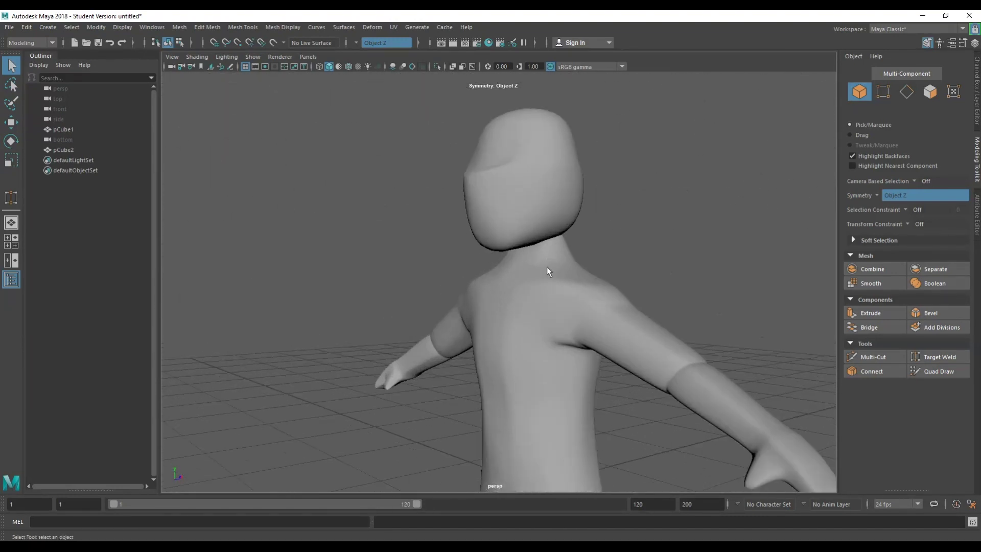
{"action": "left_click_drag", "start_coordinate": [543, 267], "coordinate": [415, 282], "text": "alt"}
{"action": "left_click_drag", "start_coordinate": [399, 278], "coordinate": [597, 288], "text": "alt"}
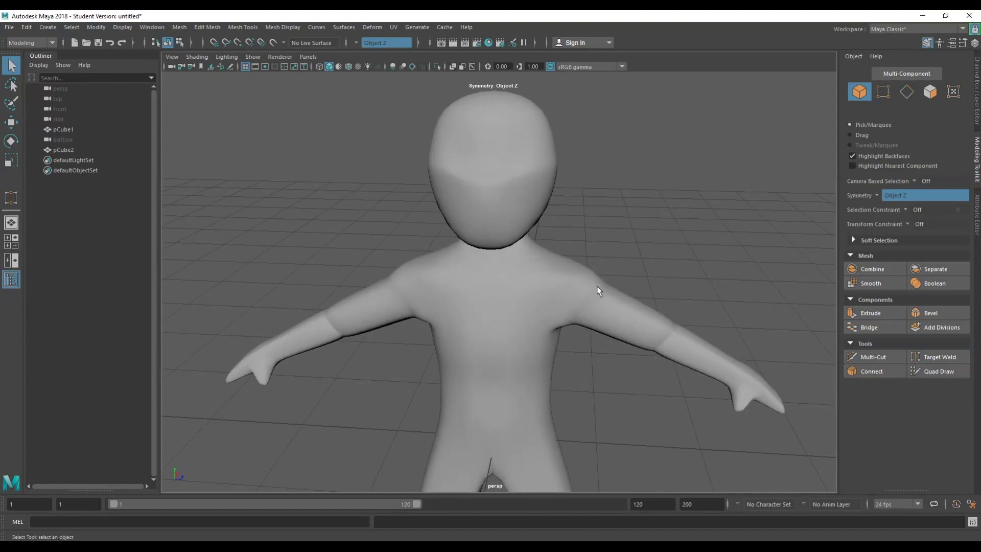
- Examine the whole character's proportions, including head size against torso and limbs, from front, three-quarter and low viewpoints
{"action": "right_click_drag", "start_coordinate": [597, 287], "coordinate": [553, 339], "text": "alt"}
{"action": "middle_click_drag", "start_coordinate": [553, 339], "coordinate": [544, 286], "text": "alt"}
{"action": "left_click_drag", "start_coordinate": [543, 286], "coordinate": [537, 309], "text": "alt"}
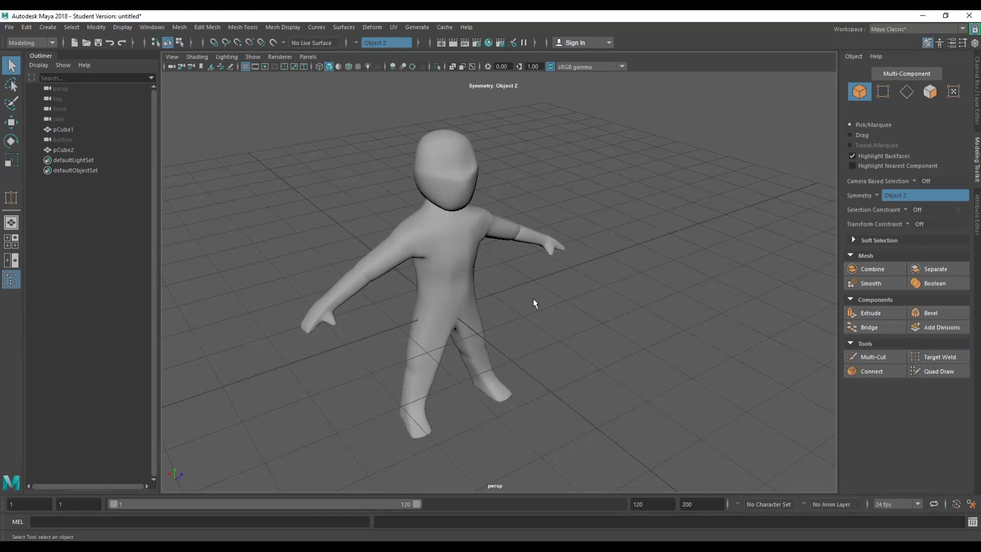
{"action": "left_click_drag", "start_coordinate": [424, 179], "coordinate": [543, 257], "text": "alt"}
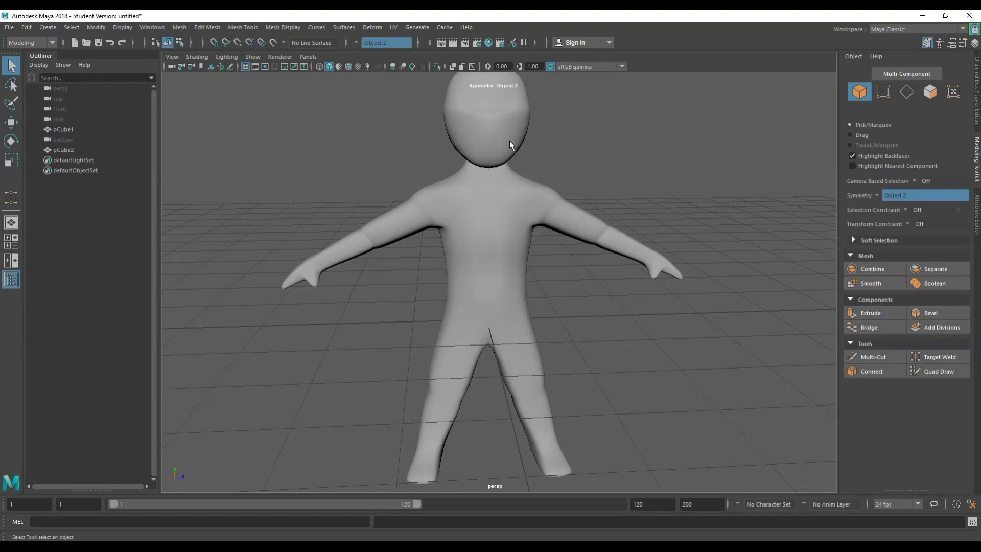
{"action": "scroll", "coordinate": [535, 247], "scroll_direction": "down", "scroll_amount": 3}
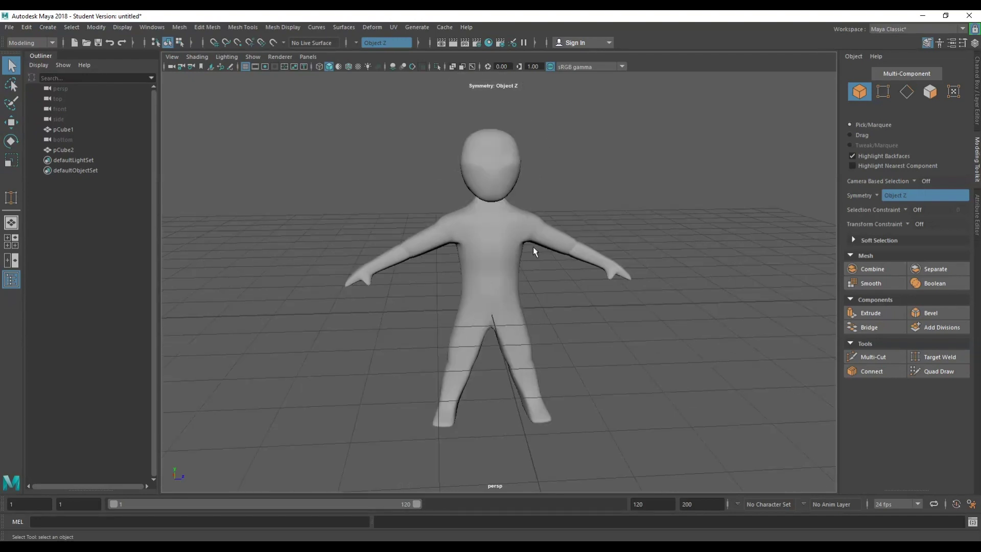
{"action": "scroll", "coordinate": [533, 251], "scroll_direction": "up", "scroll_amount": 3}
{"action": "left_click_drag", "start_coordinate": [492, 306], "coordinate": [519, 303], "text": "alt"}
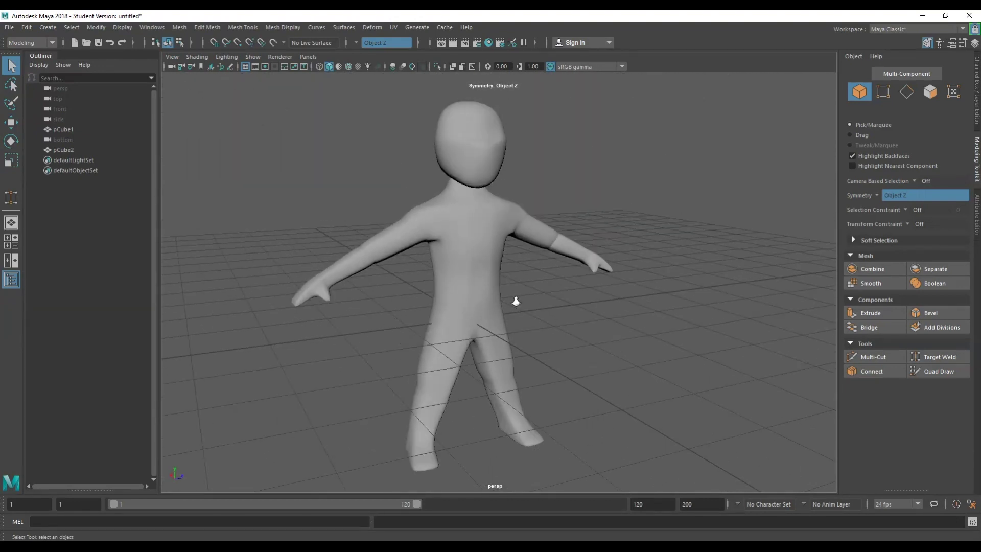
{"action": "scroll", "coordinate": [516, 299], "scroll_direction": "up", "scroll_amount": 2}
{"action": "left_click_drag", "start_coordinate": [505, 313], "coordinate": [592, 239], "text": "alt"}
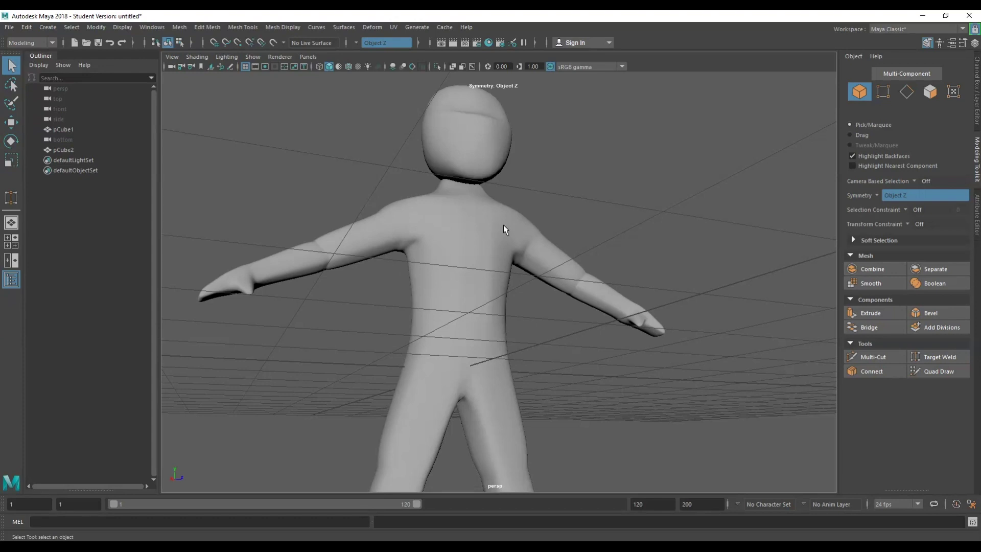
{"action": "left_click_drag", "start_coordinate": [503, 220], "coordinate": [471, 278], "text": "alt"}
- Select the body mesh to inspect its edge flow across the torso, arms and legs from several sides, and deselect it
{"action": "left_click", "coordinate": [470, 278]}
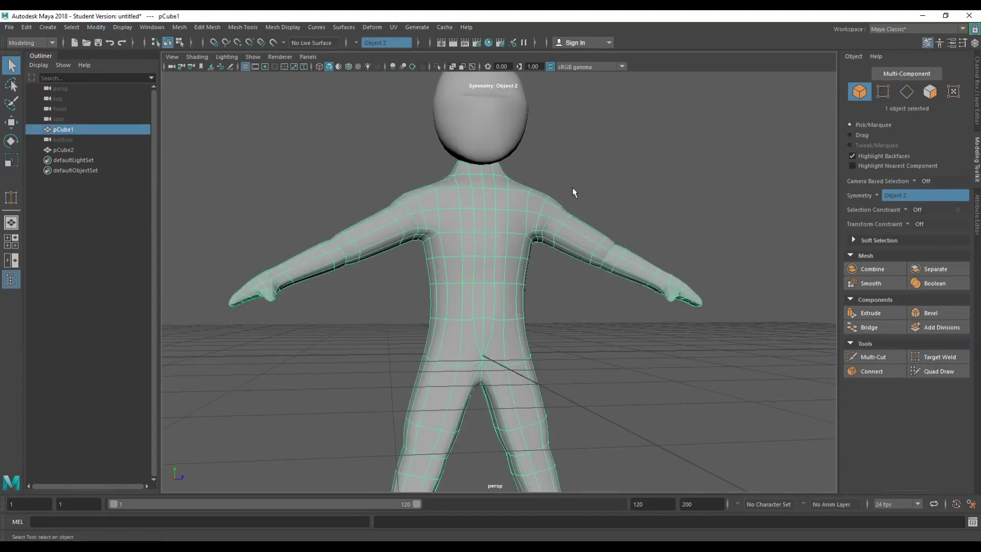
{"action": "left_click_drag", "start_coordinate": [572, 189], "coordinate": [515, 294], "text": "alt"}
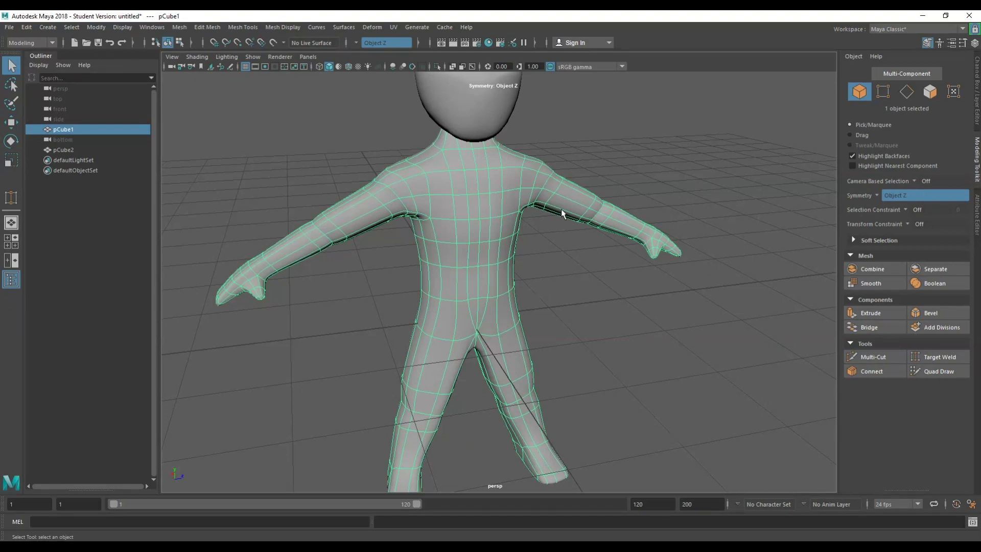
{"action": "left_click_drag", "start_coordinate": [526, 260], "coordinate": [554, 258], "text": "alt"}
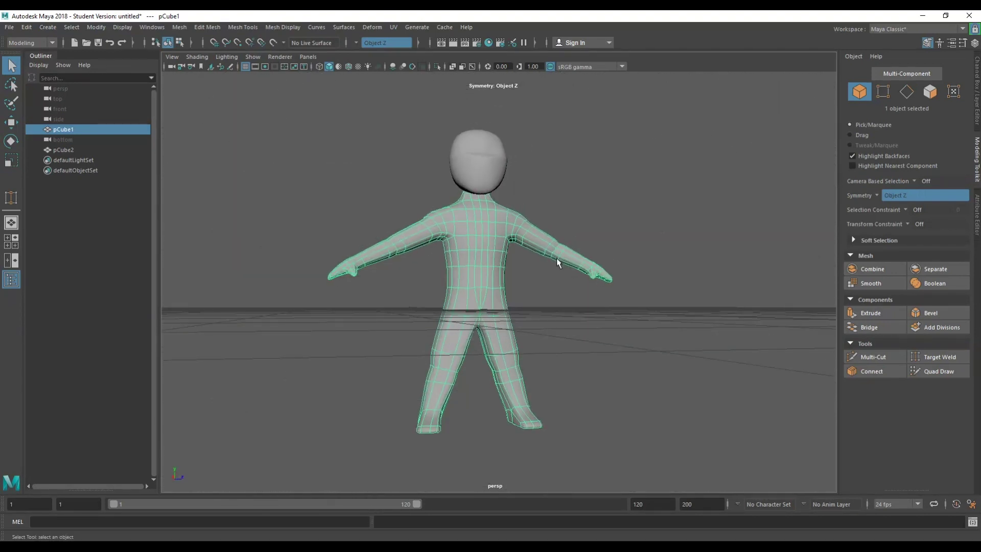
{"action": "scroll", "coordinate": [550, 262], "scroll_direction": "up", "scroll_amount": 8}
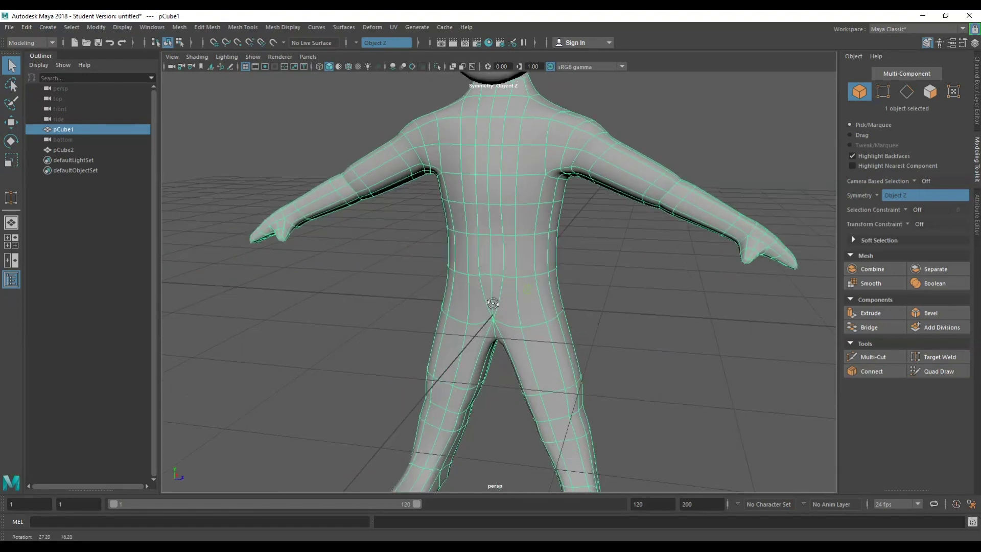
{"action": "scroll", "coordinate": [543, 259], "scroll_direction": "down", "scroll_amount": 5}
{"action": "left_click_drag", "start_coordinate": [543, 259], "coordinate": [659, 284], "text": "alt"}
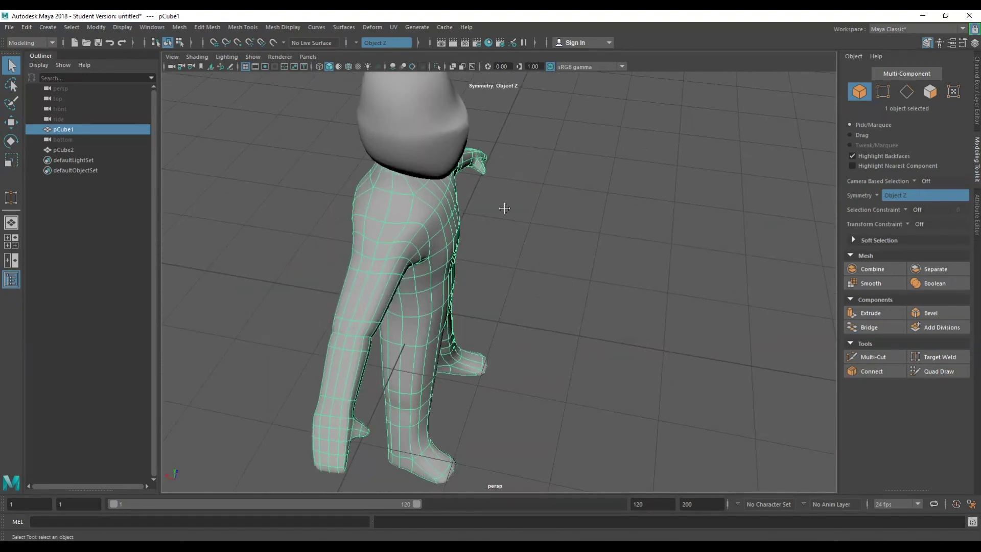
{"action": "left_click_drag", "start_coordinate": [504, 208], "coordinate": [454, 250], "text": "alt"}
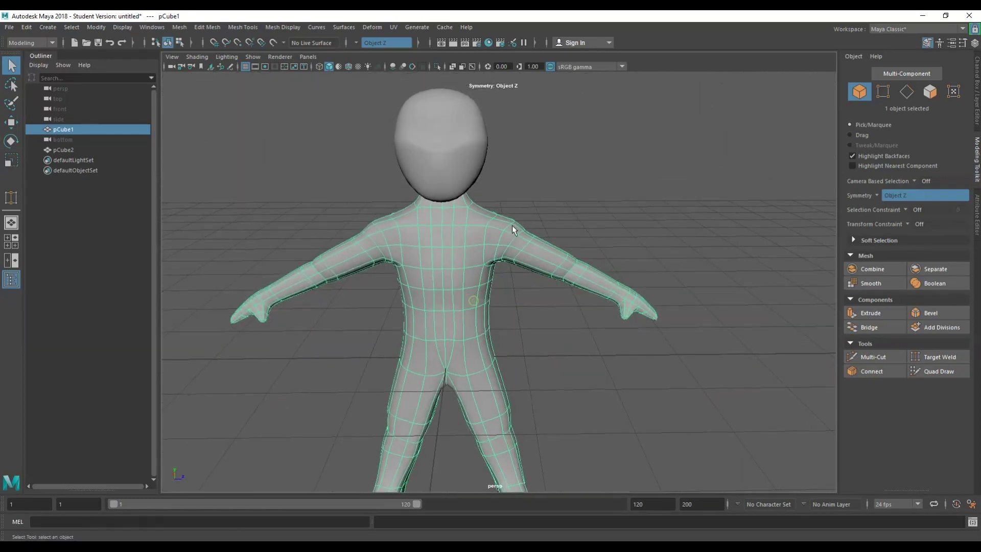
{"action": "left_click", "coordinate": [576, 166]}
{"action": "left_click_drag", "start_coordinate": [526, 242], "coordinate": [571, 260], "text": "alt"}
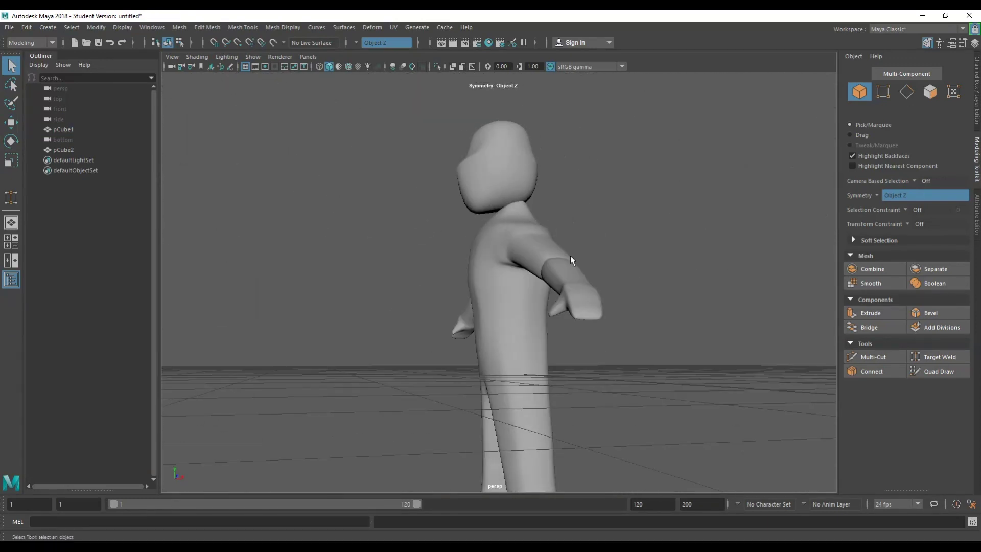